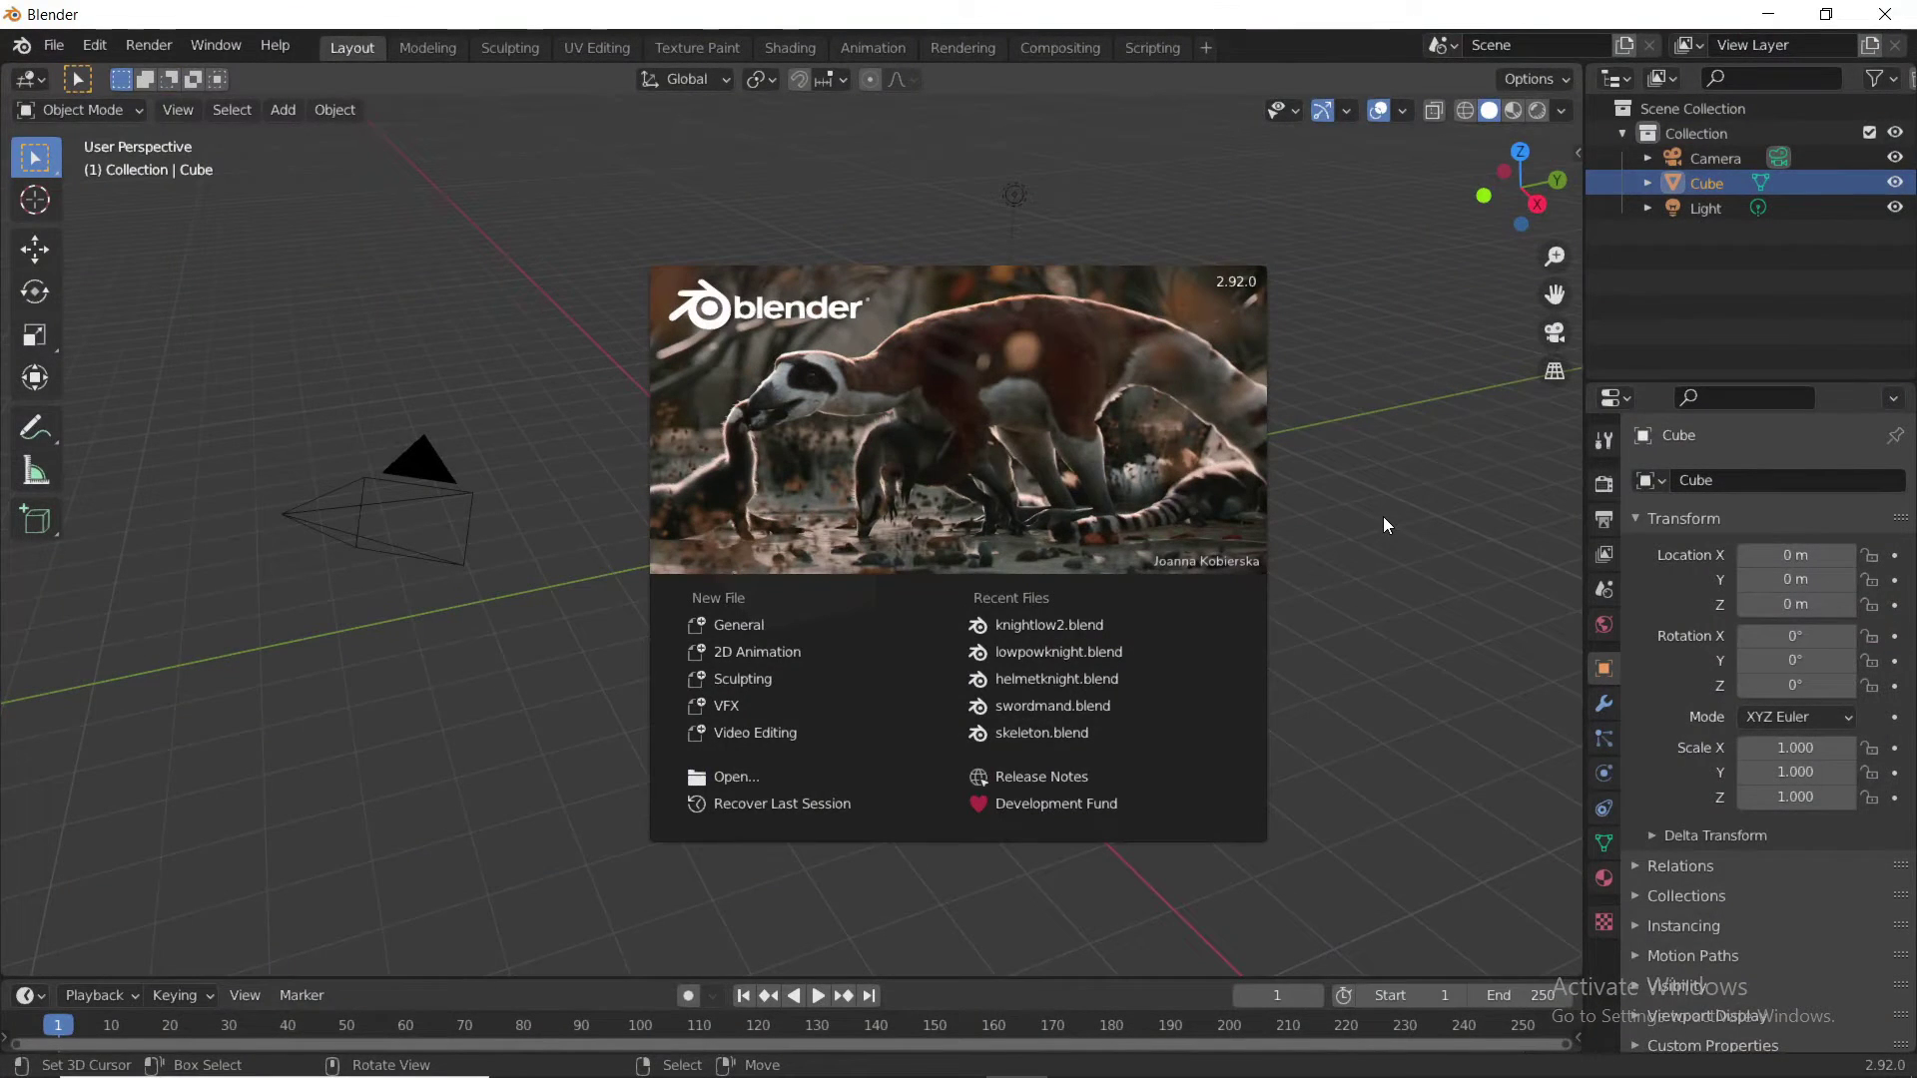
# - Switch to OBS Studio, start streaming, and return to the Blender scene
pyautogui.hotkey('alt', 'Tab')
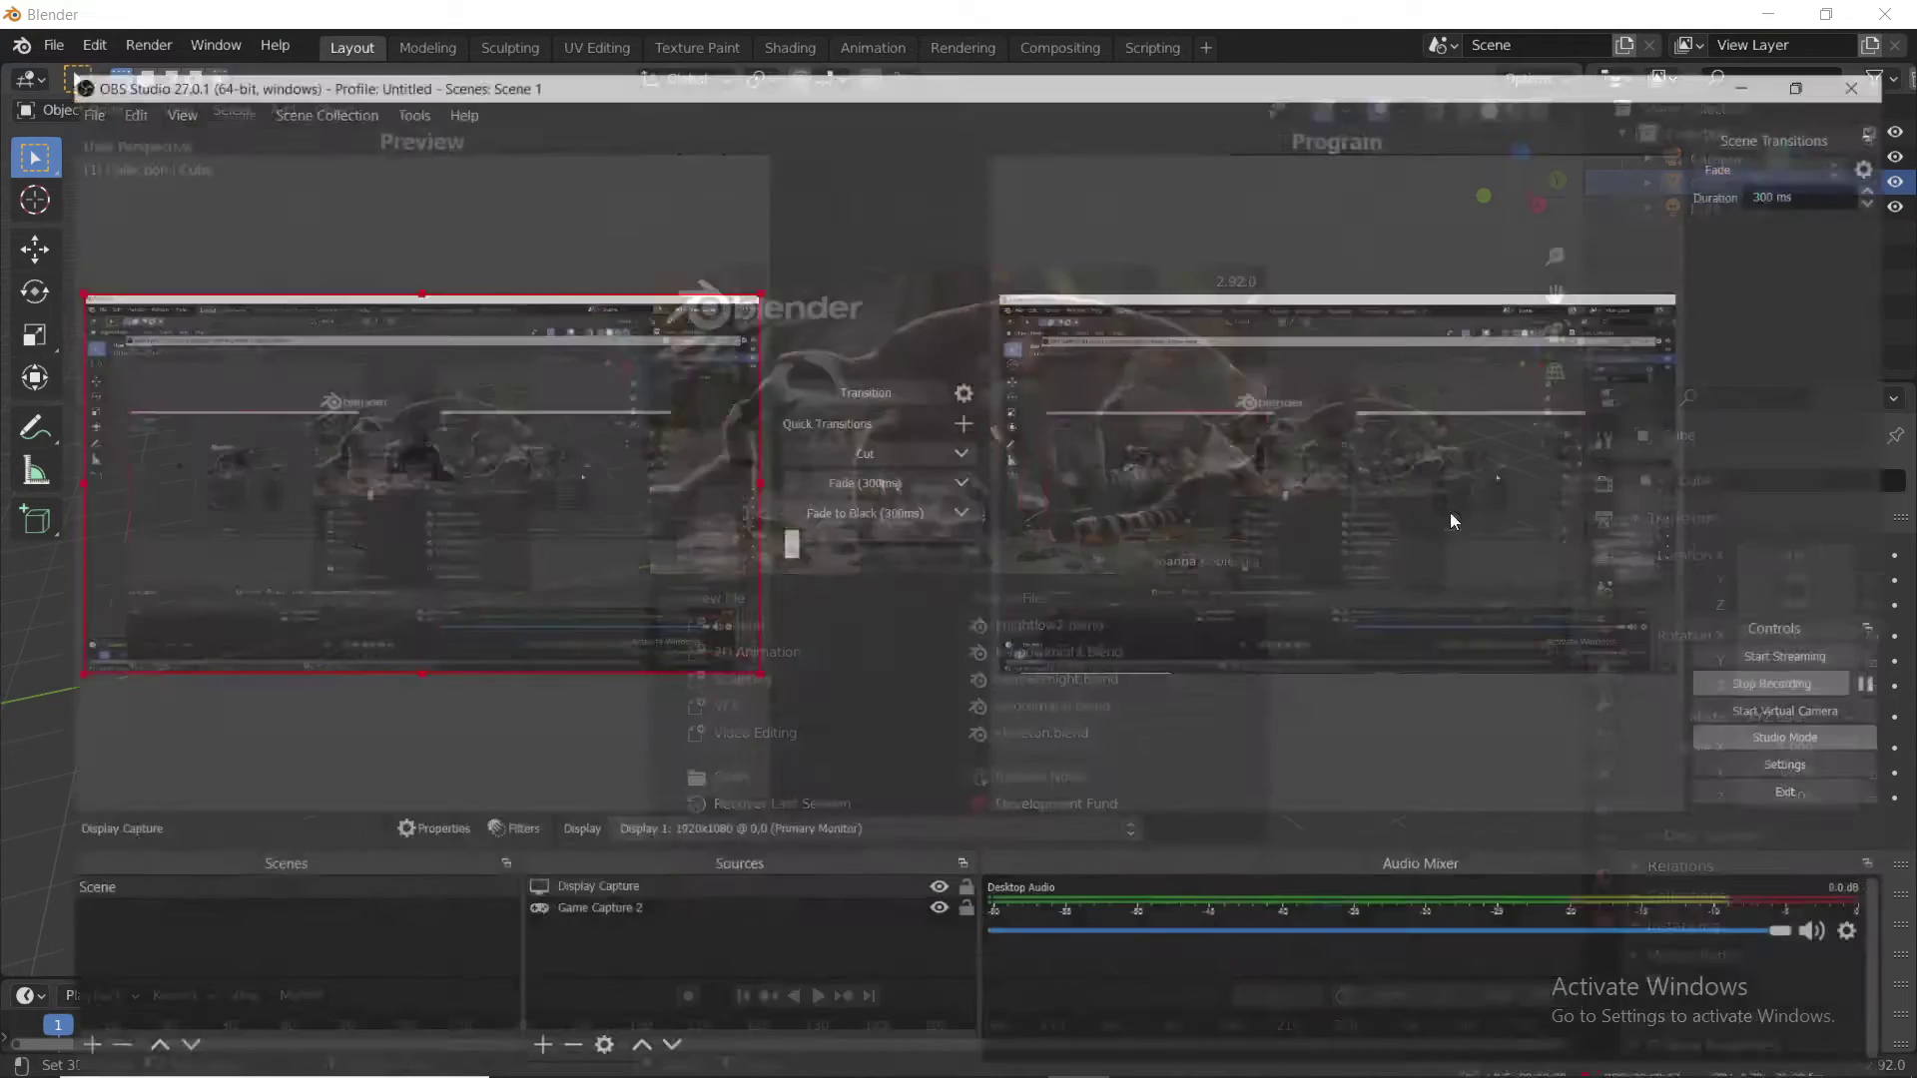
pyautogui.click(1858, 616)
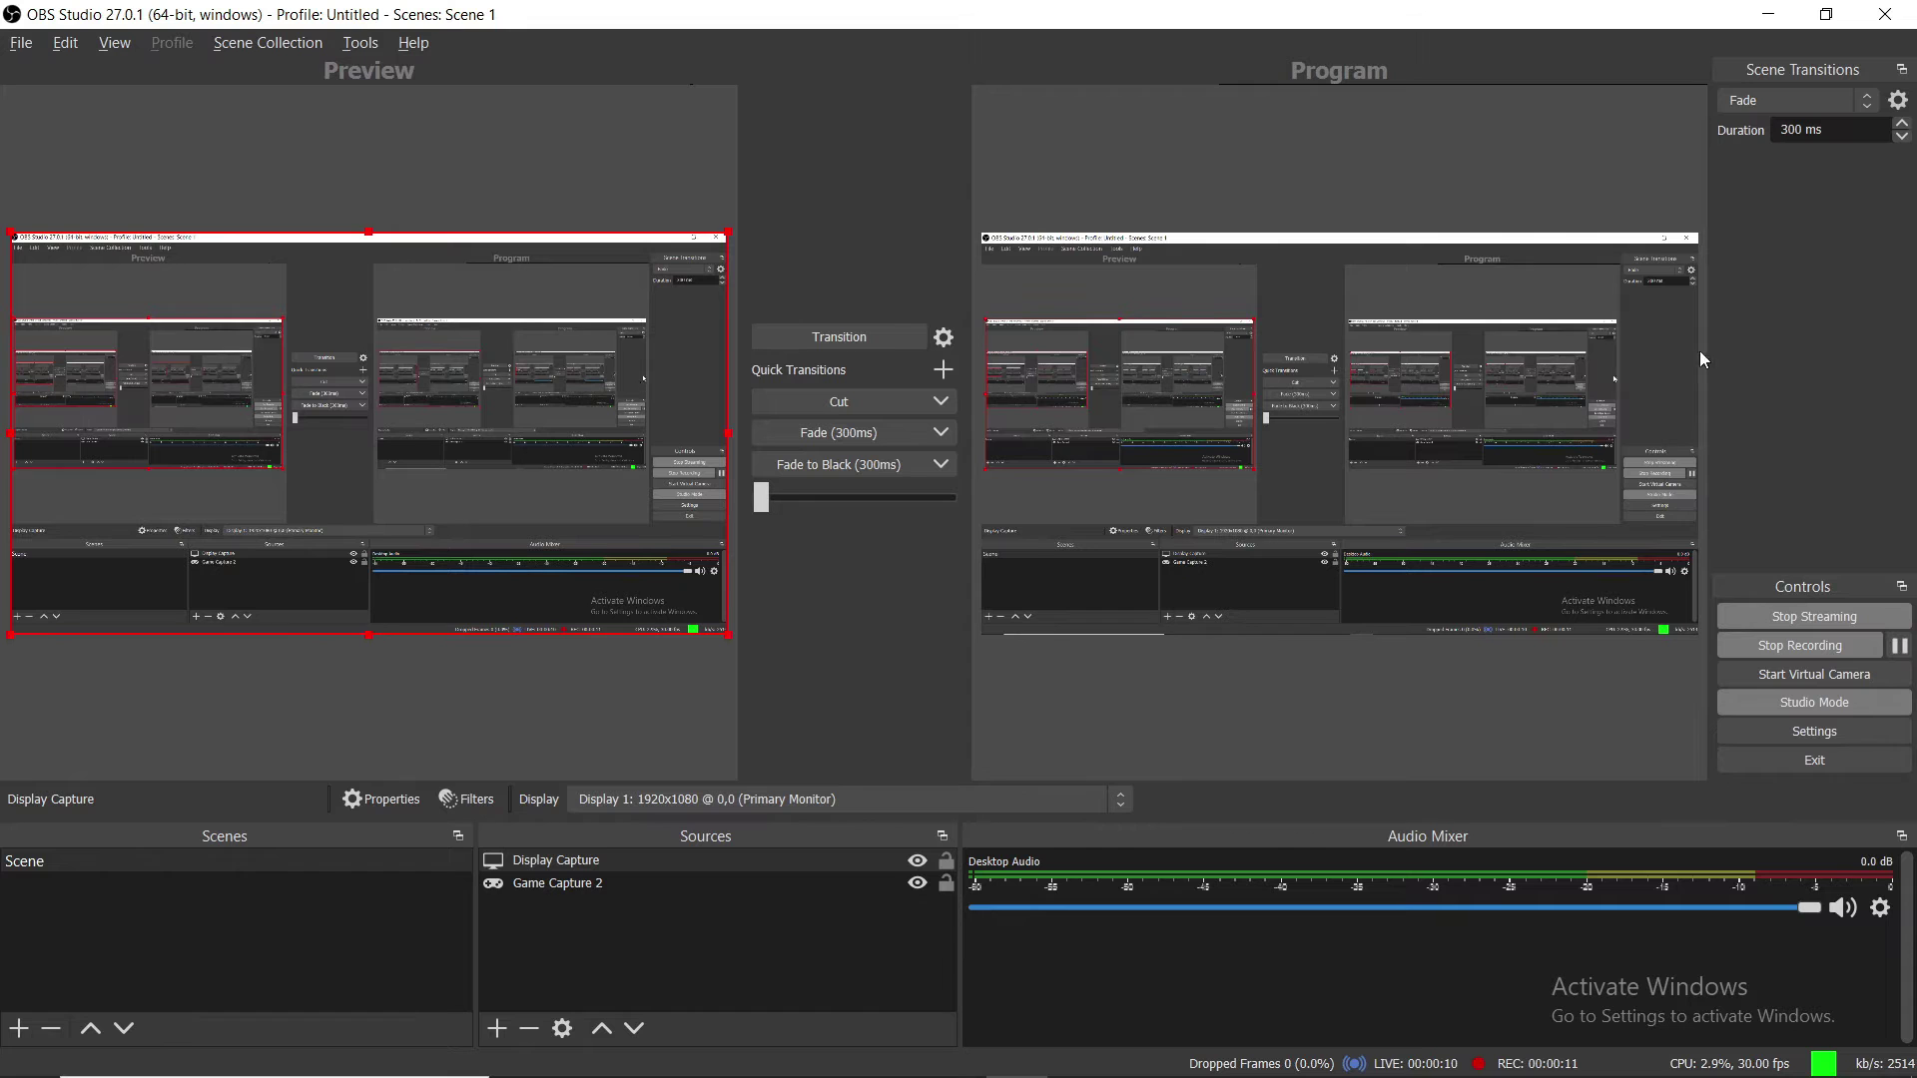
pyautogui.click(1788, 24)
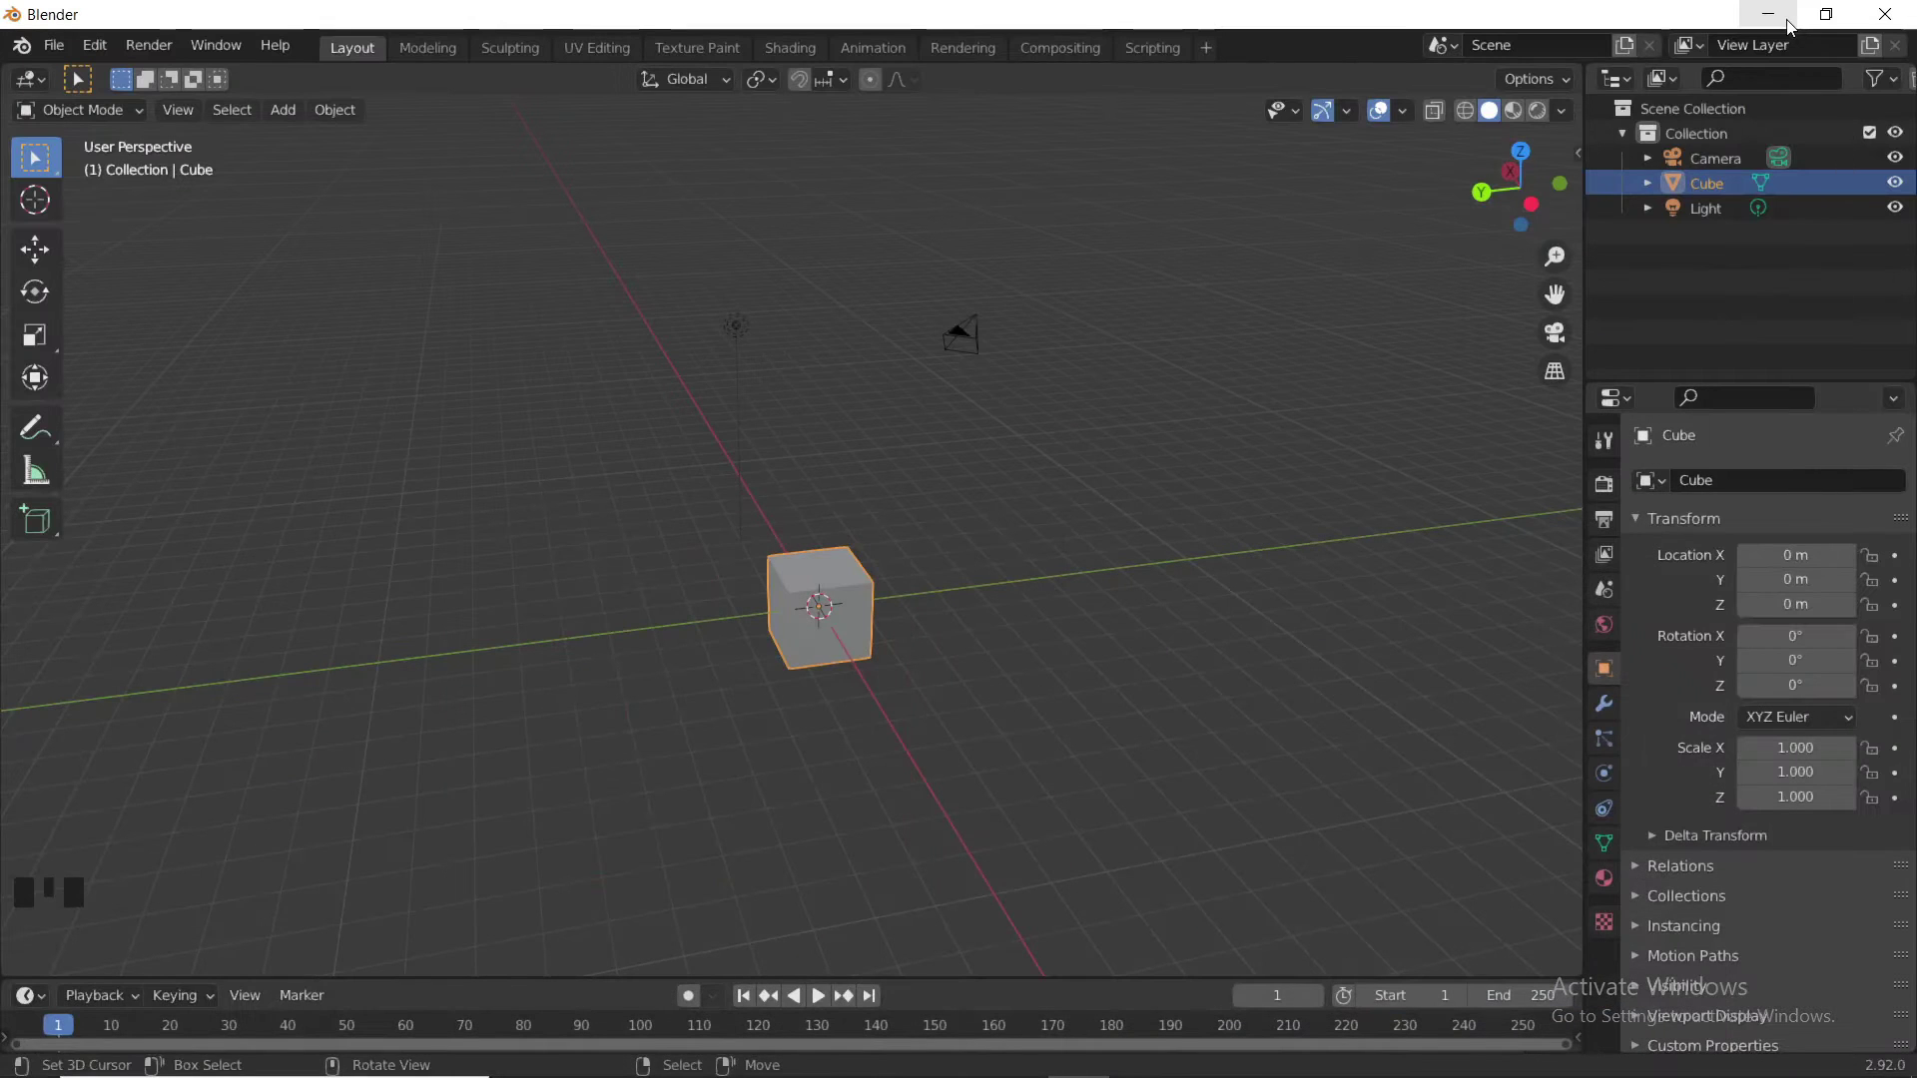
pyautogui.hotkey('alt', 'Tab')
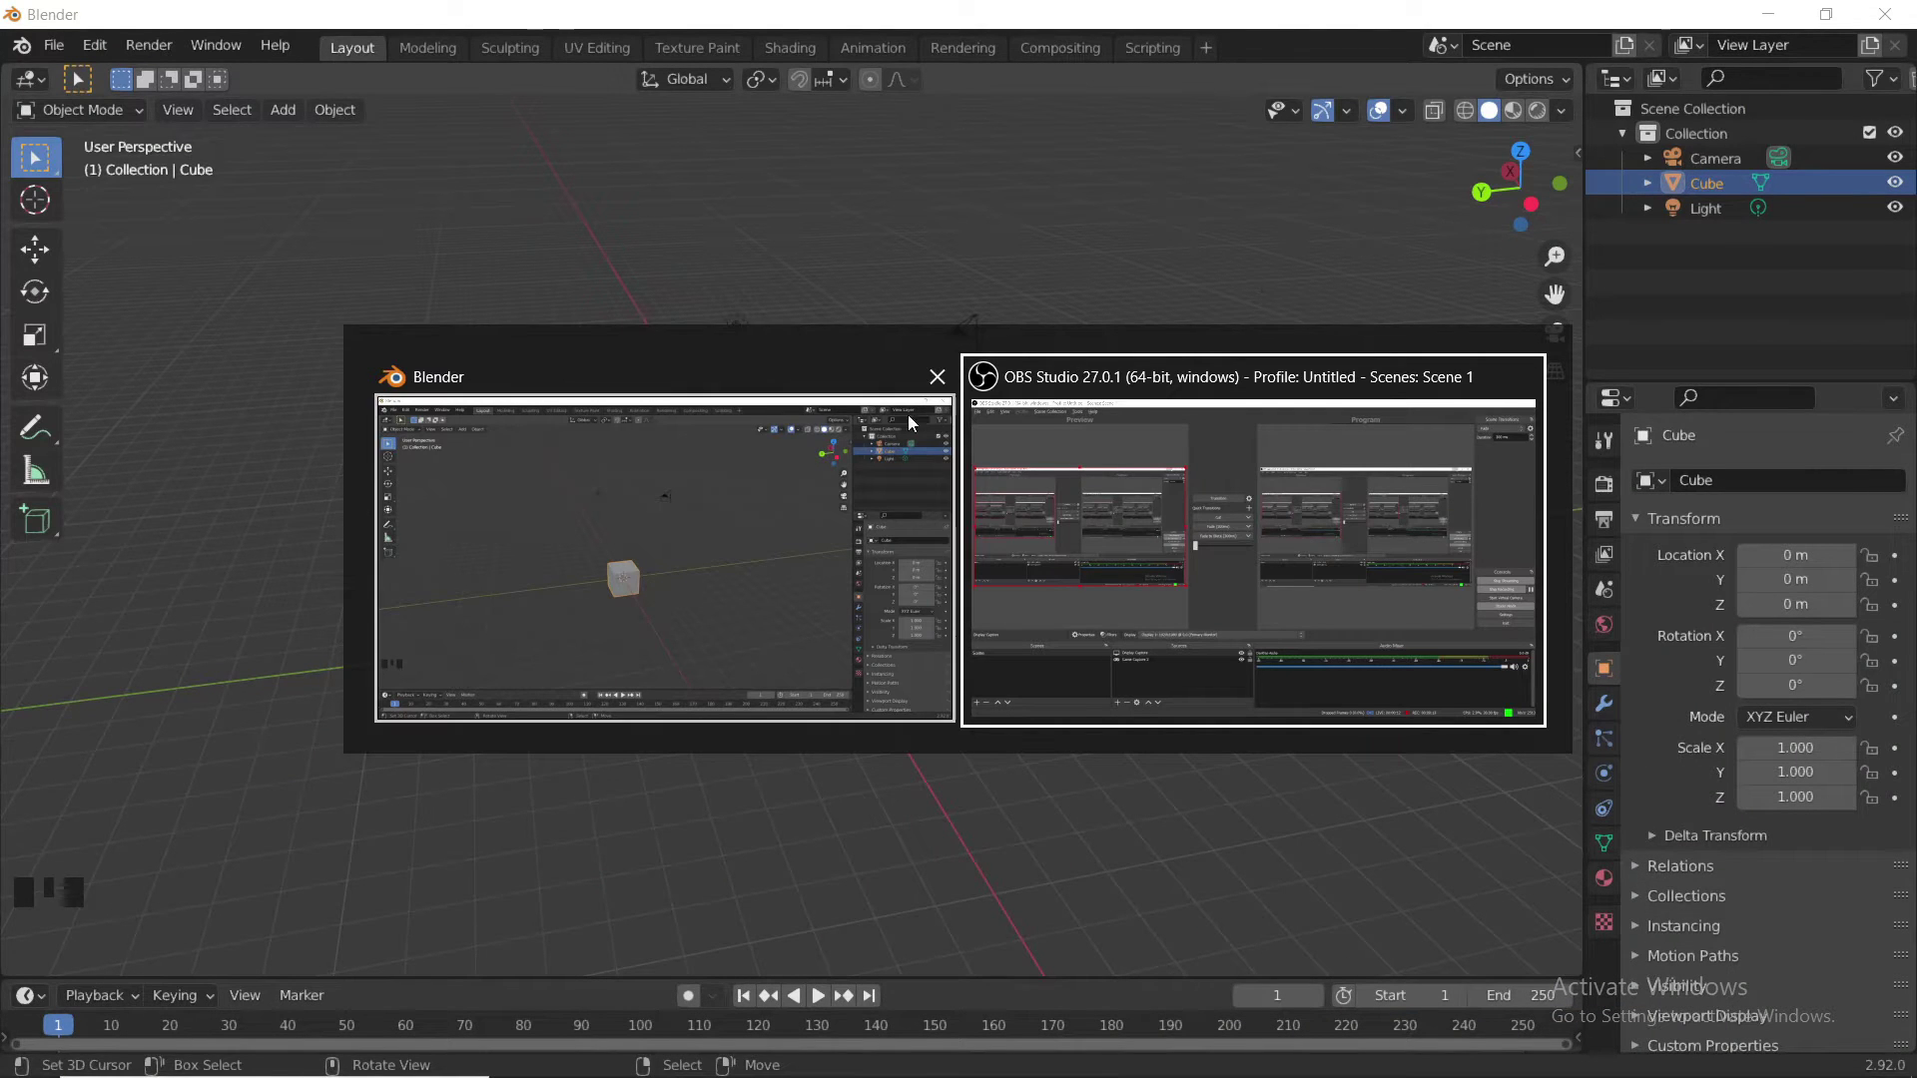
pyautogui.click(857, 465)
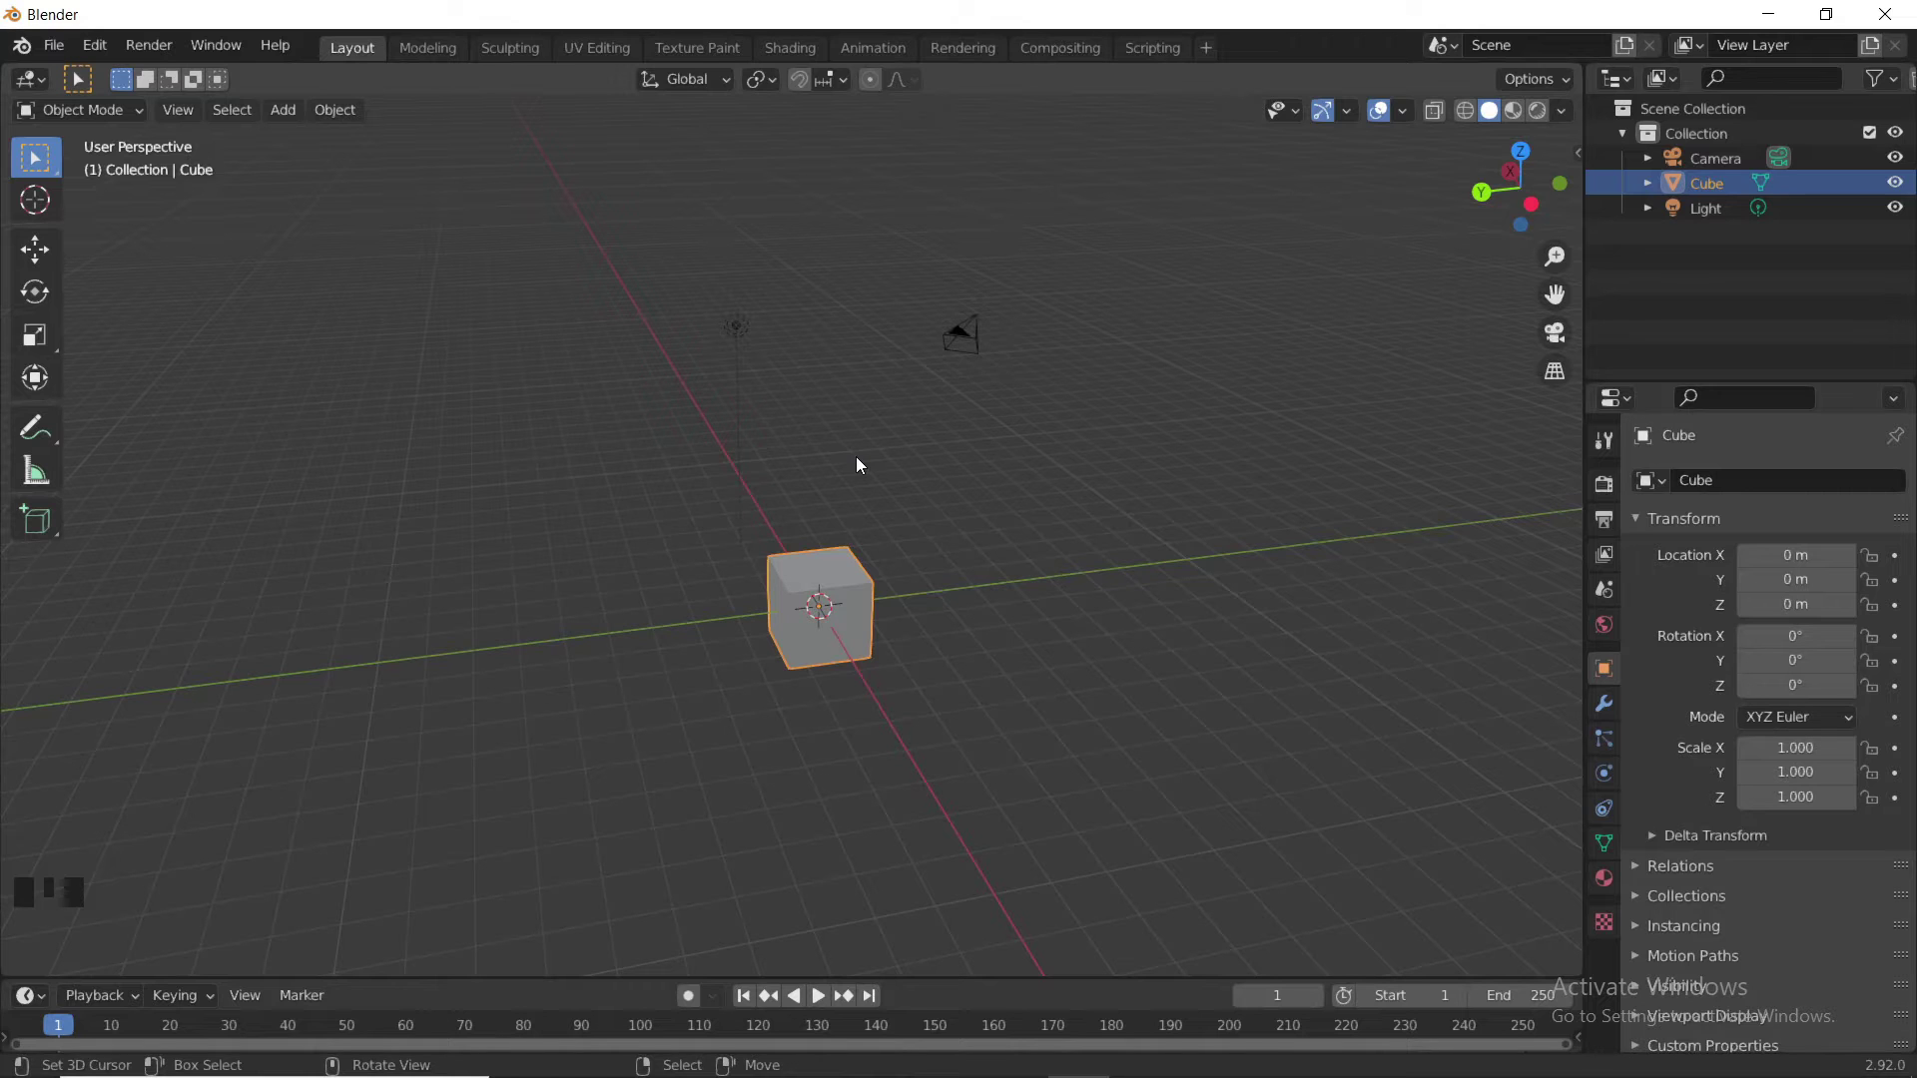
# - Select all default scene objects and delete the camera, cube and light
pyautogui.keyDown('shift'); pyautogui.moveTo(998, 453); pyautogui.dragTo(1033, 403, button='middle'); pyautogui.keyUp('shift')
pyautogui.press('a')
pyautogui.press('a')
pyautogui.press('a')
pyautogui.press('x')
pyautogui.click(1033, 402)
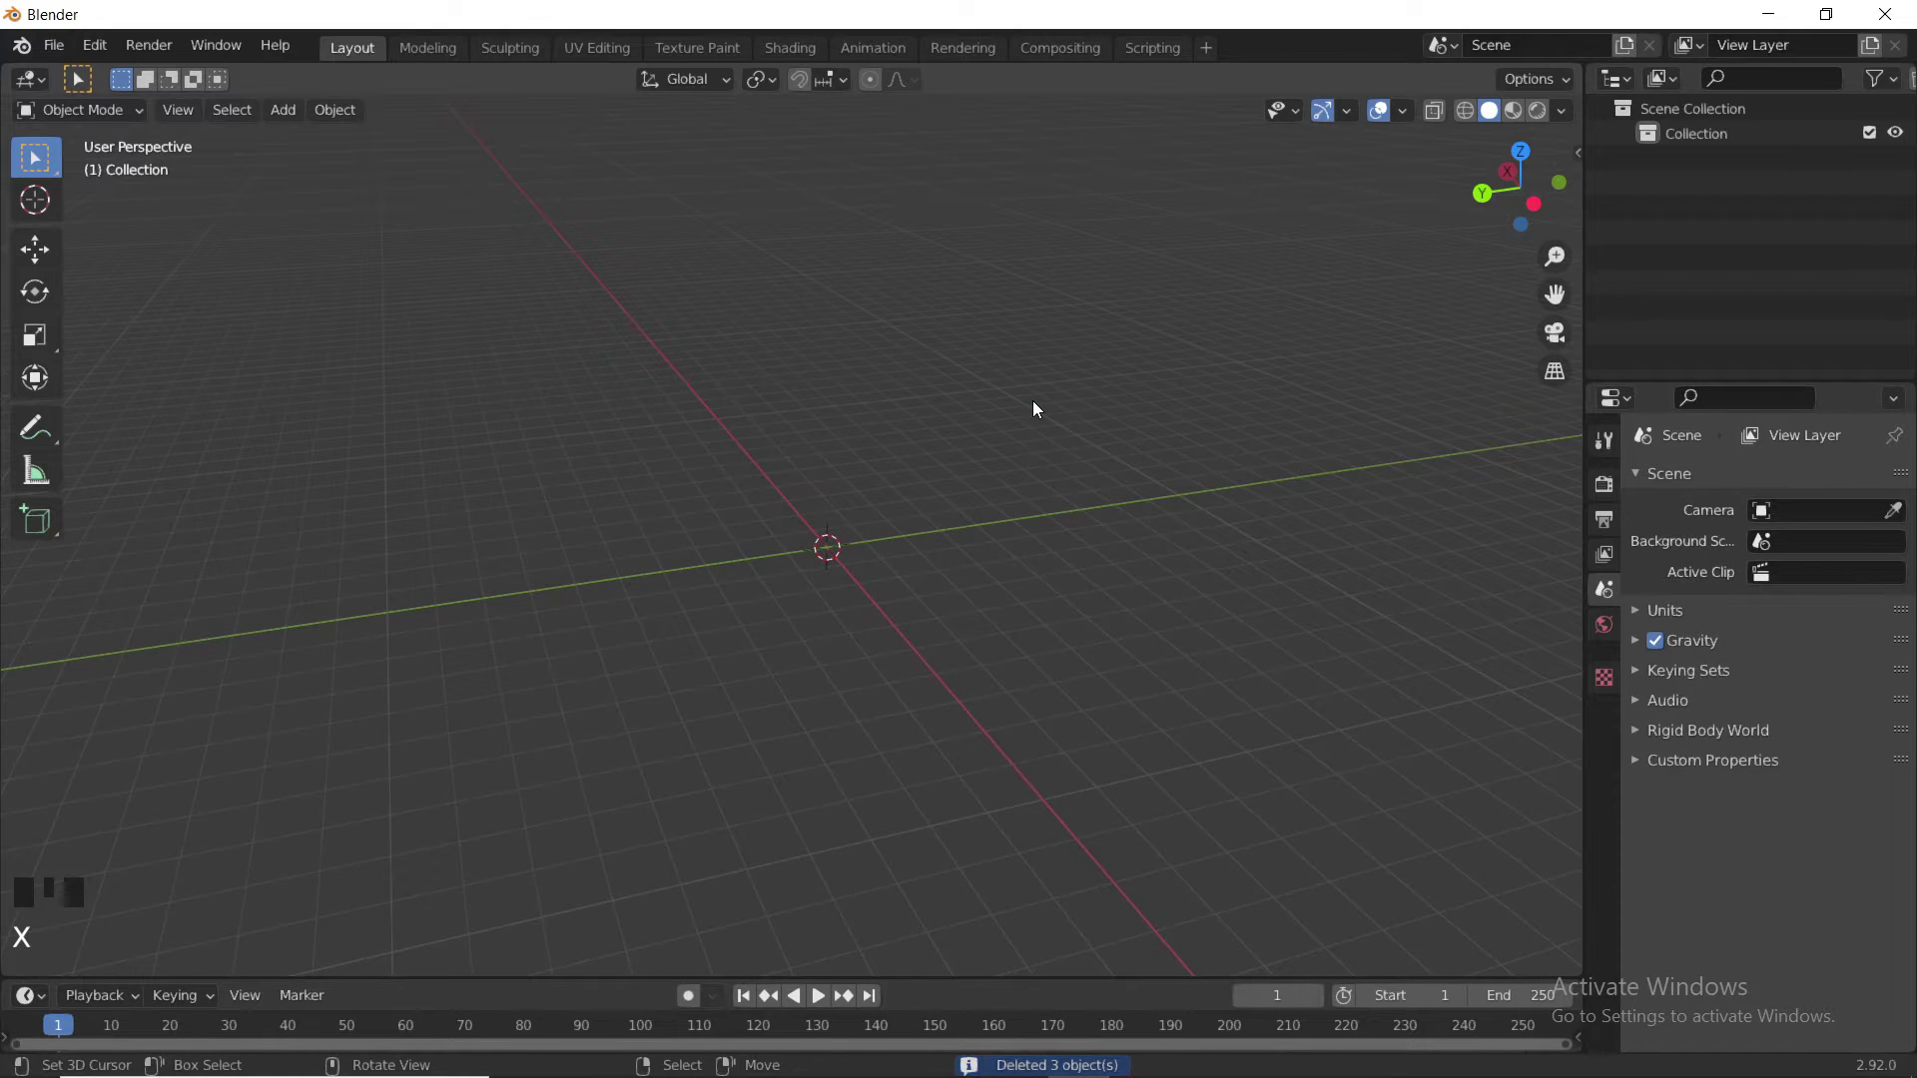
# - Add a cube mesh at the world origin while in the front orthographic view
pyautogui.keyDown('shift'); pyautogui.moveTo(971, 386); pyautogui.dragTo(953, 407, button='middle'); pyautogui.keyUp('shift')
pyautogui.press('KP_1')
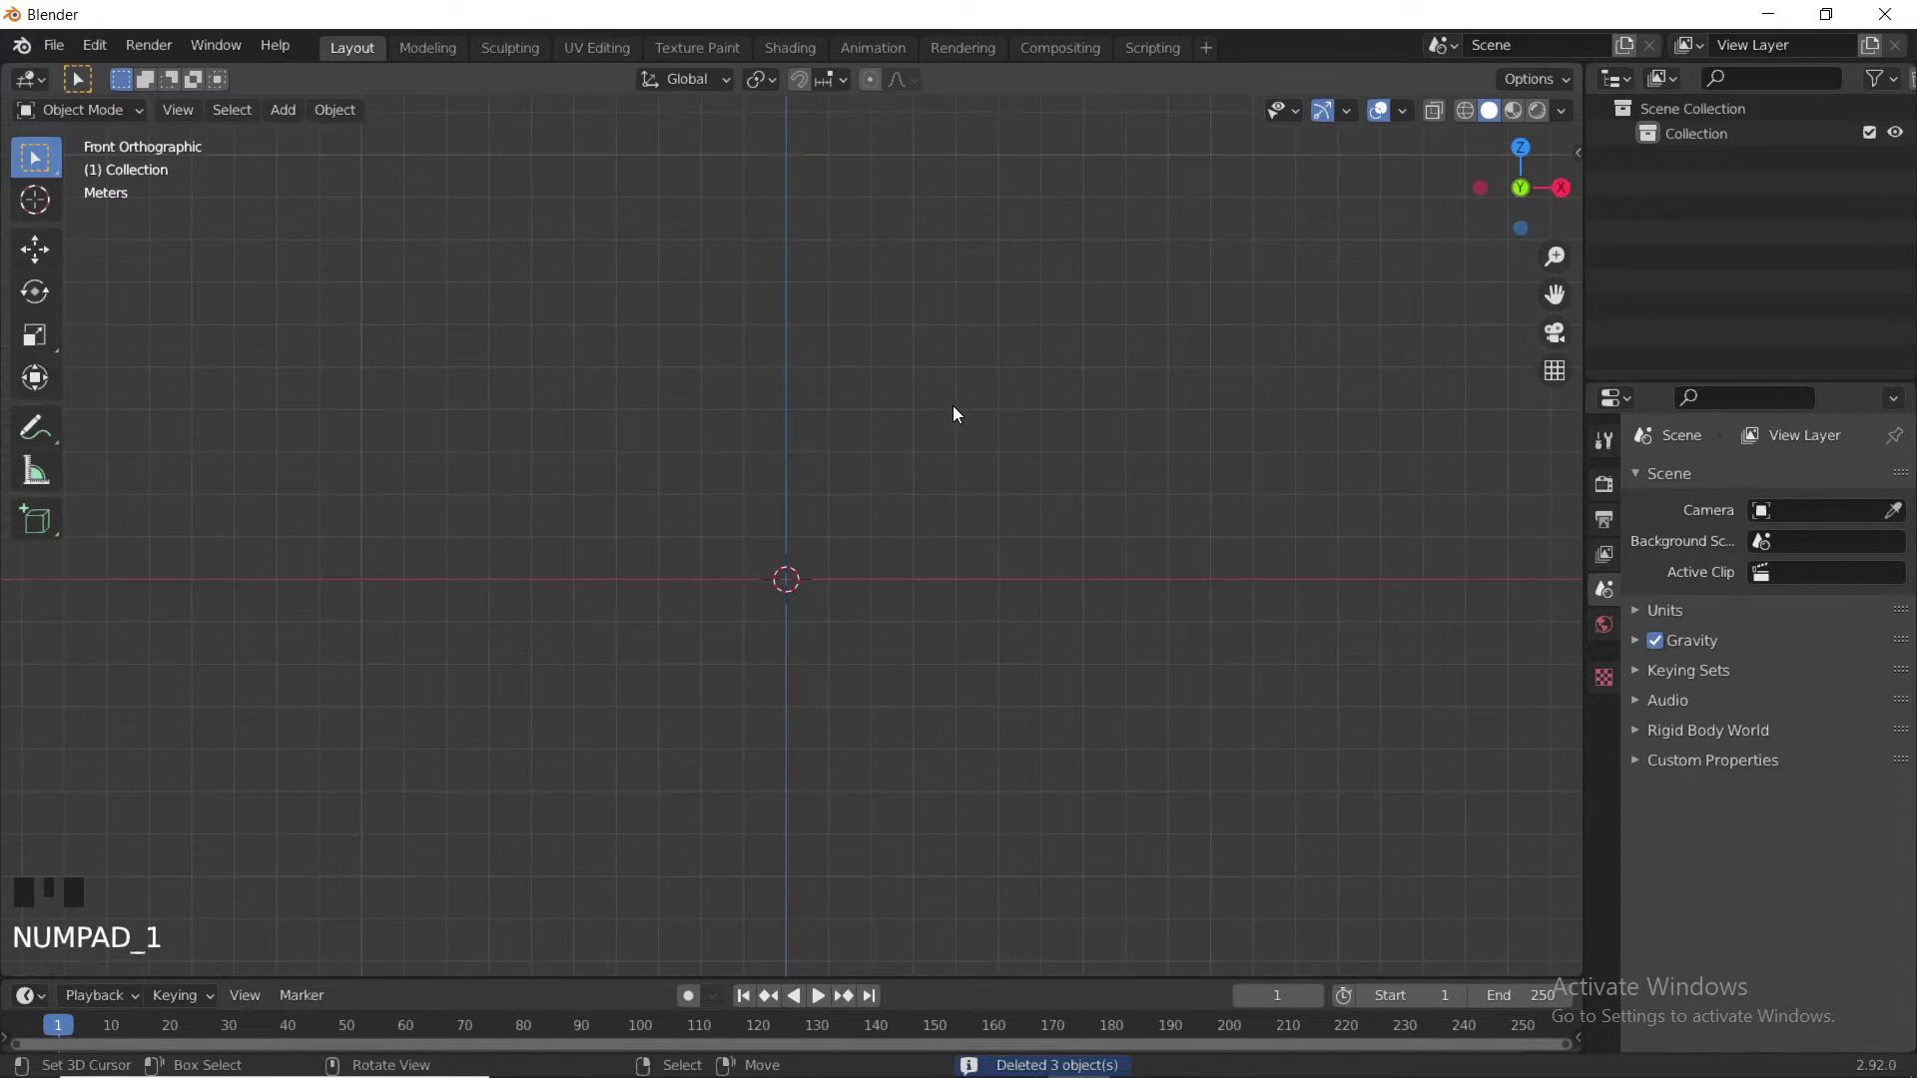
pyautogui.hotkey('shift', 'a')
pyautogui.moveTo(956, 409)
pyautogui.click(1052, 432)
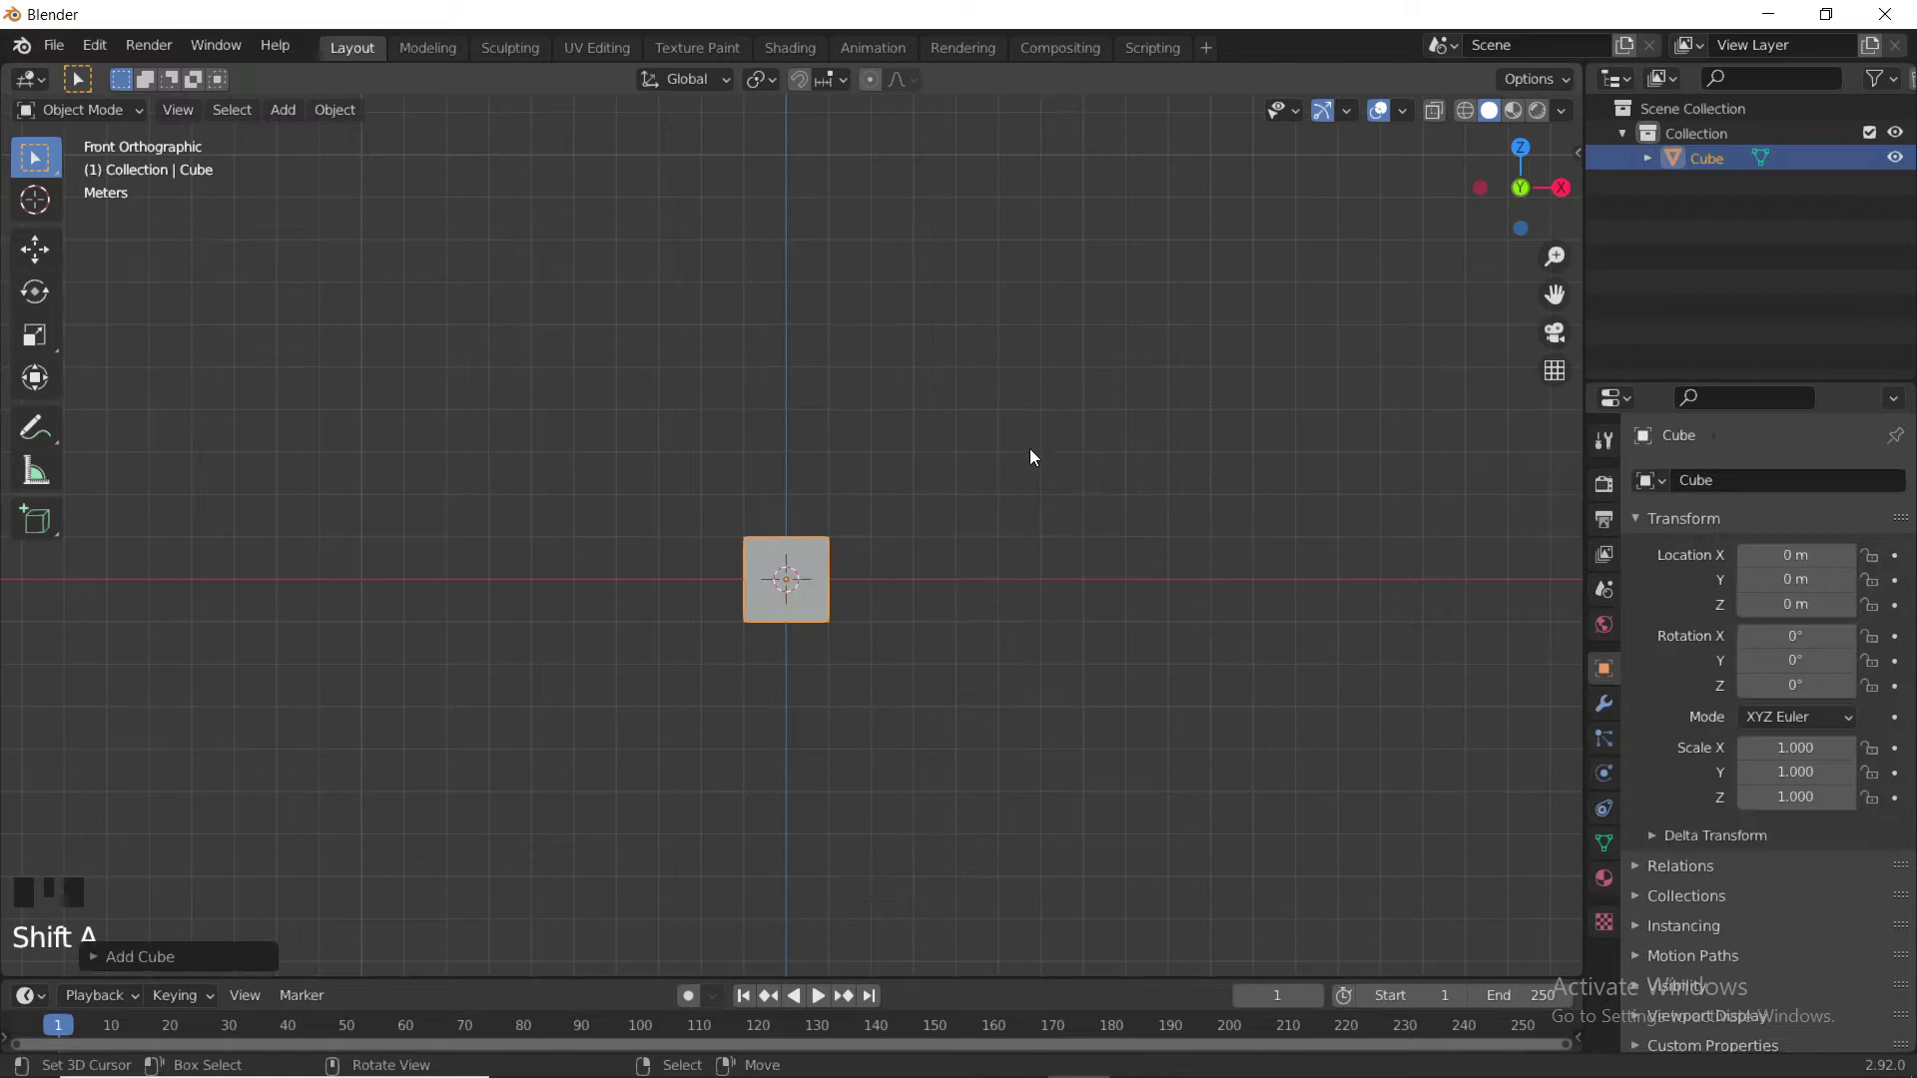
pyautogui.scroll(5, 999, 472)
pyautogui.keyDown('shift'); pyautogui.moveTo(999, 471); pyautogui.dragTo(1008, 407, button='middle'); pyautogui.keyUp('shift')
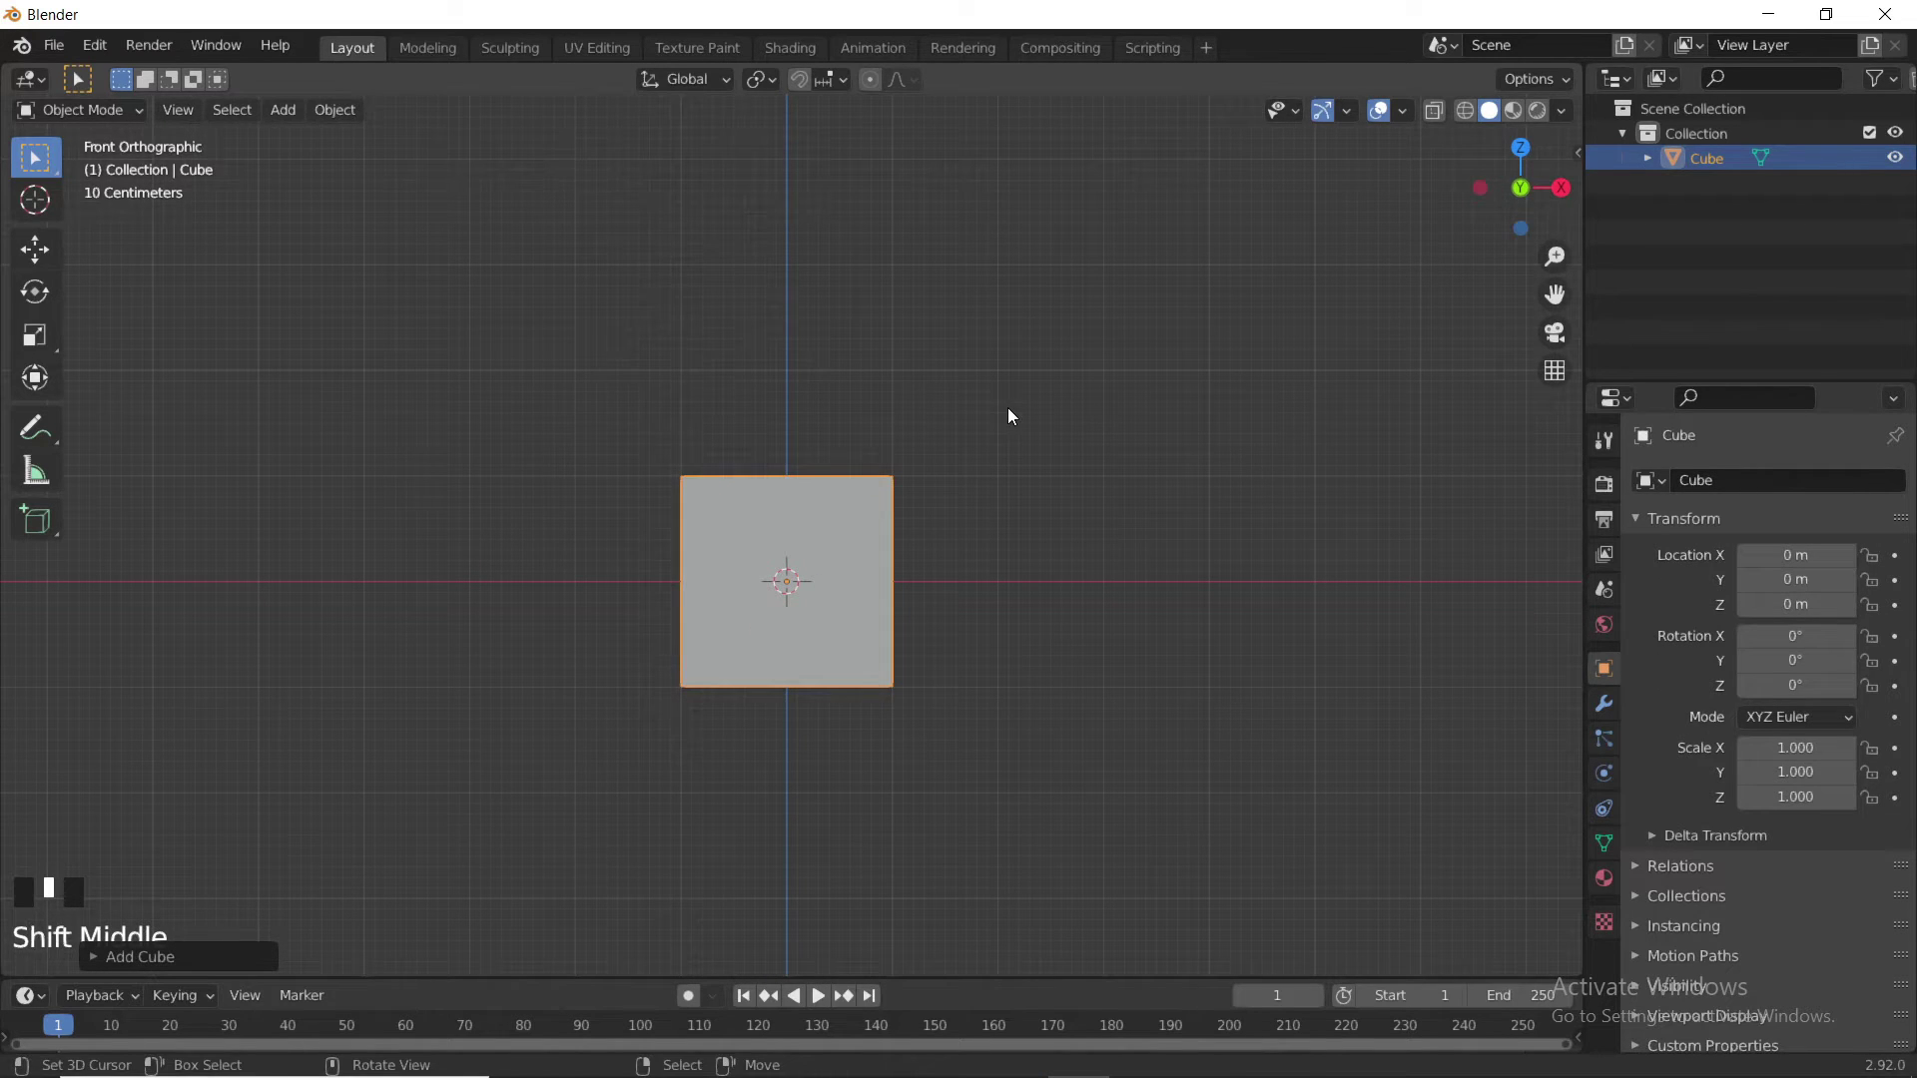
# - Move the cube 1 m up along the global Z axis
pyautogui.press('g')
pyautogui.press('z')
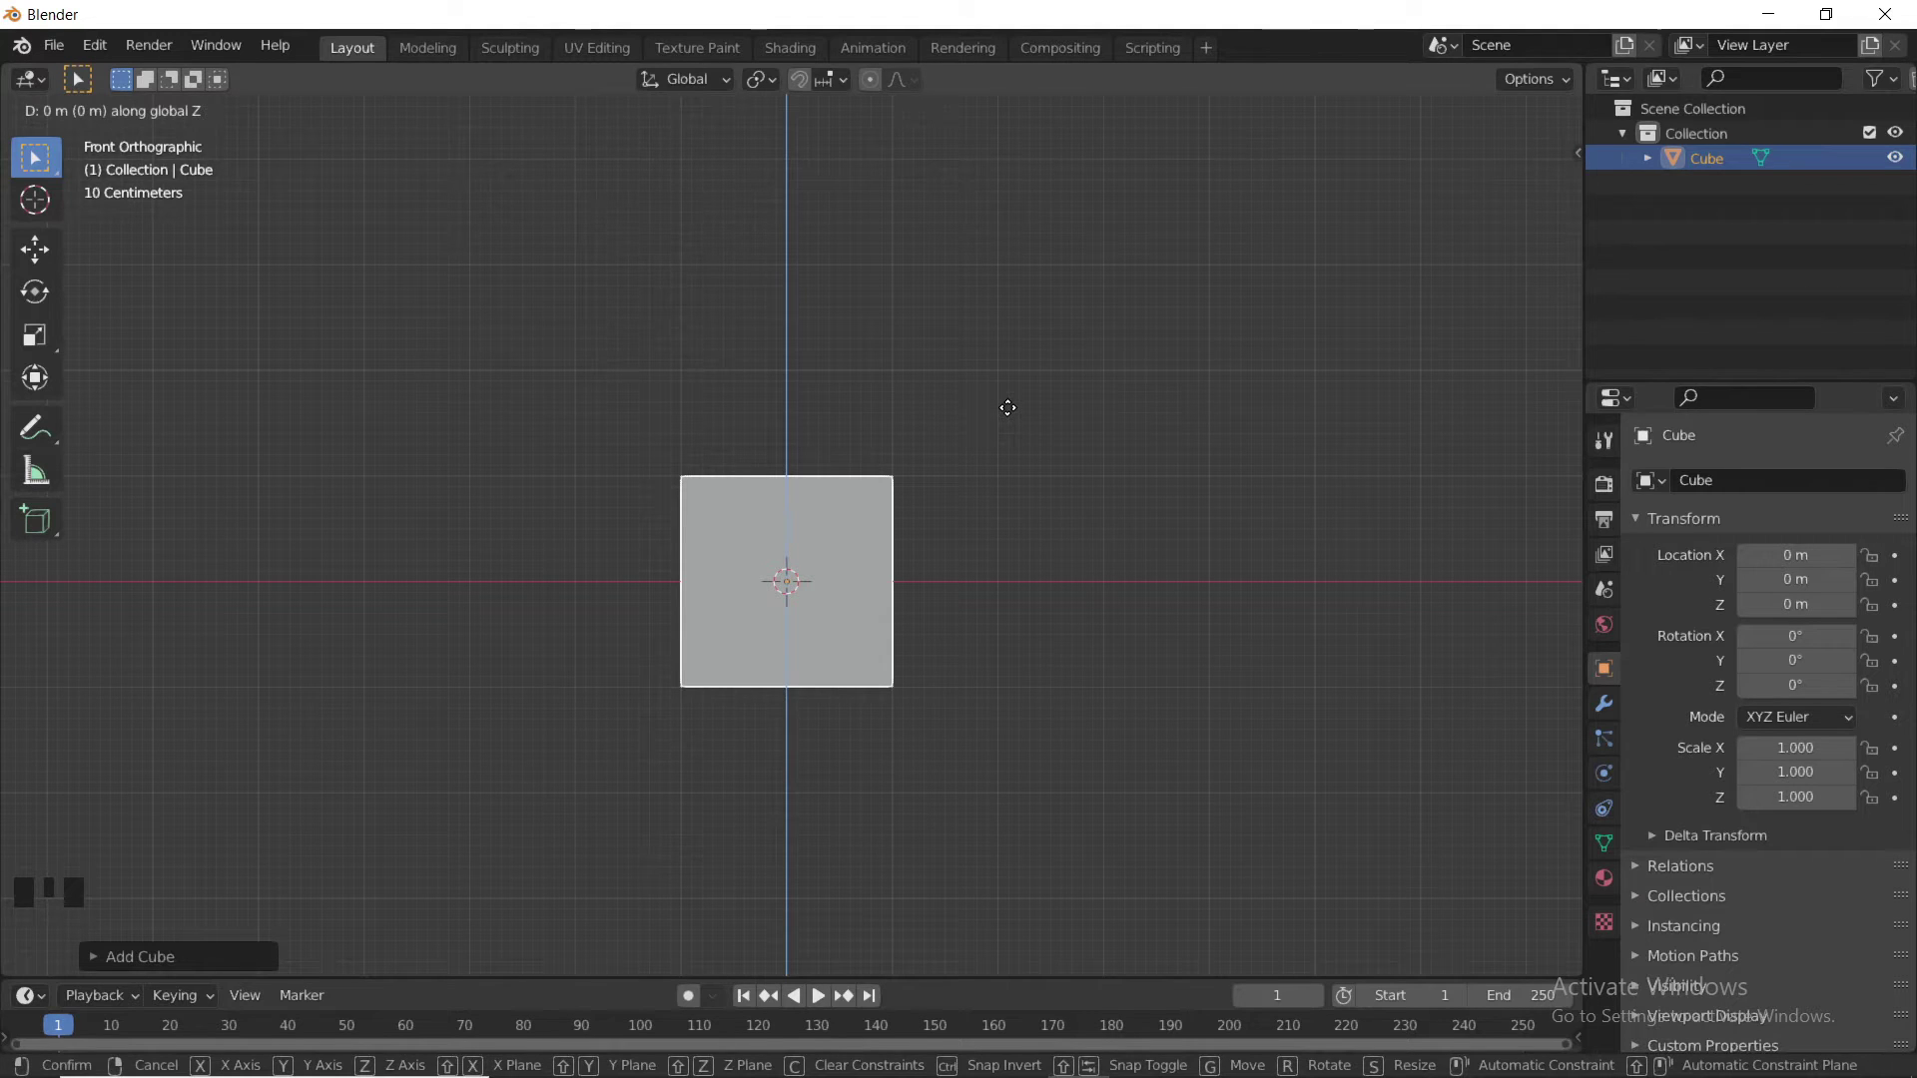
pyautogui.write('1')
pyautogui.press('Return')
pyautogui.keyDown('shift'); pyautogui.moveTo(985, 334); pyautogui.dragTo(1011, 426, button='middle'); pyautogui.keyUp('shift')
pyautogui.moveTo(1094, 374); pyautogui.dragTo(1063, 339, button='middle')
pyautogui.scroll(-3, 1120, 379)
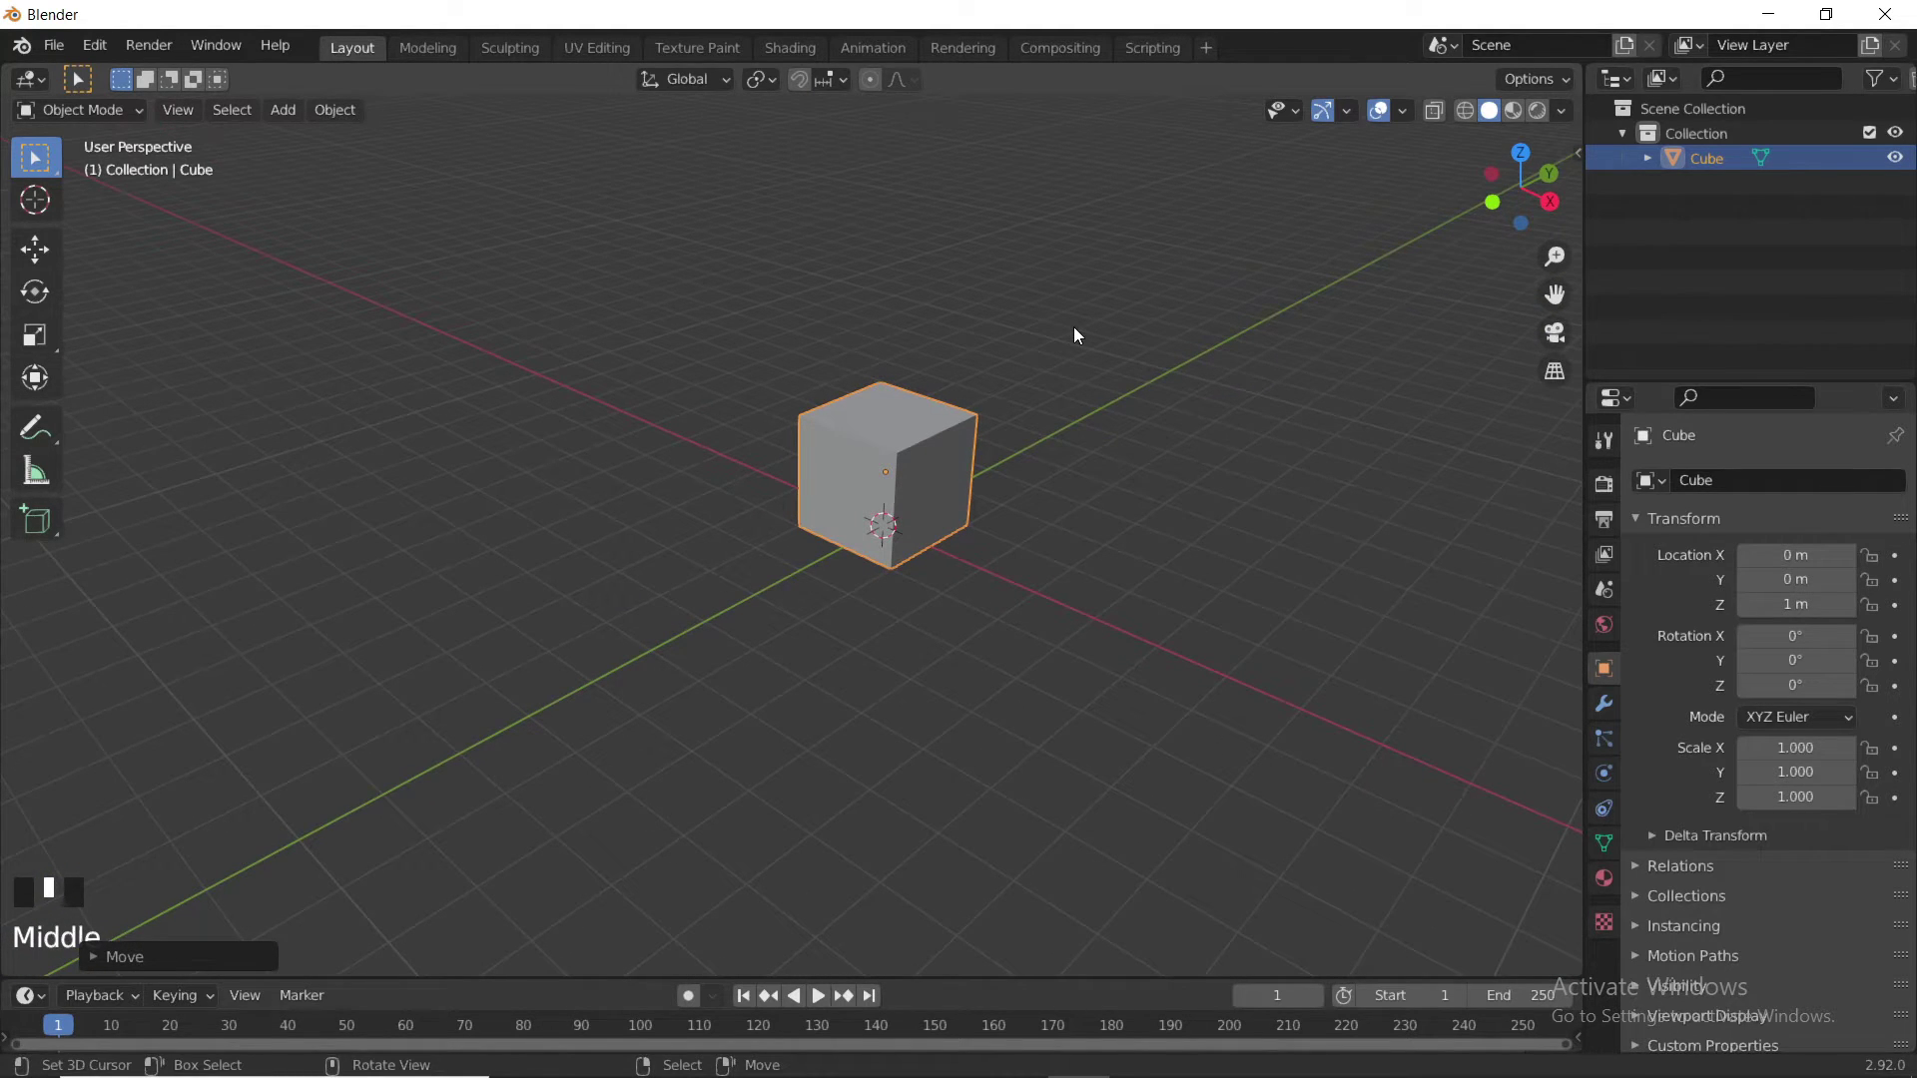
pyautogui.press('s')
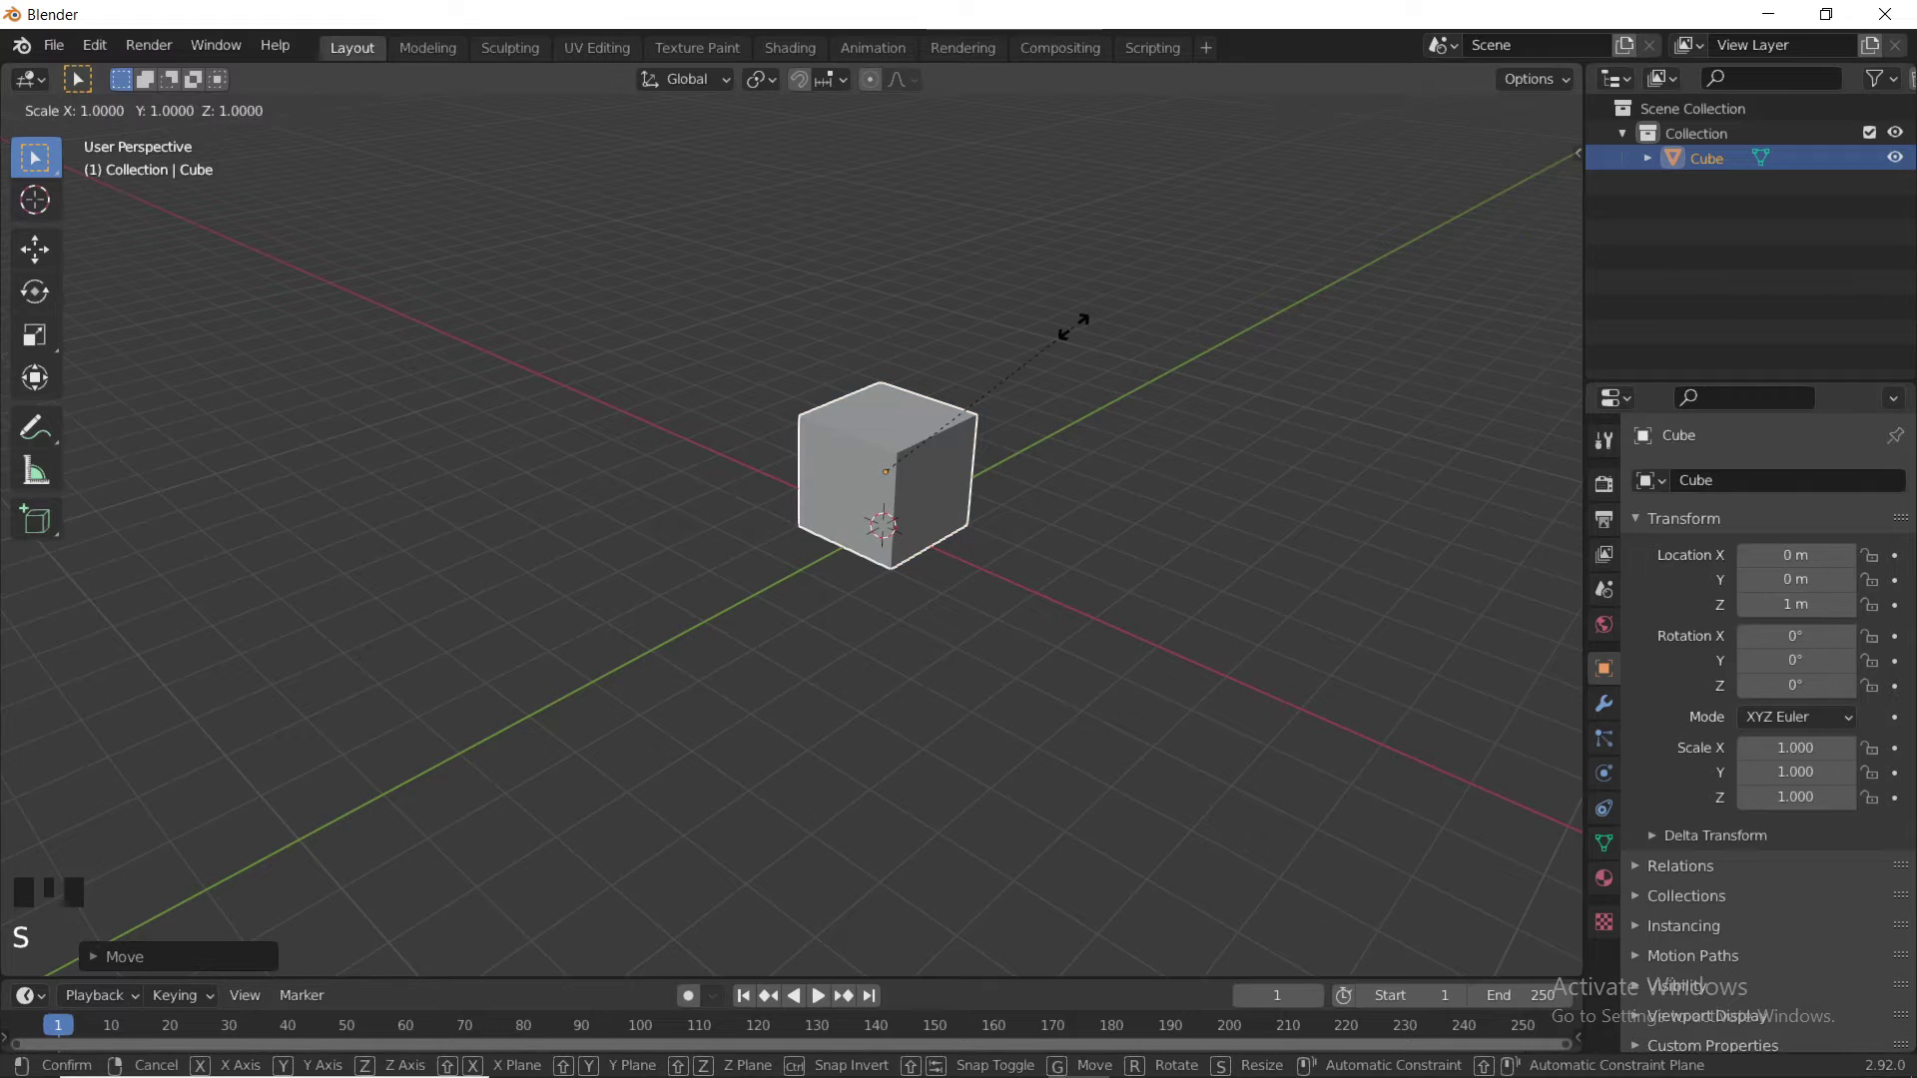
pyautogui.write('6')
pyautogui.press('Escape')
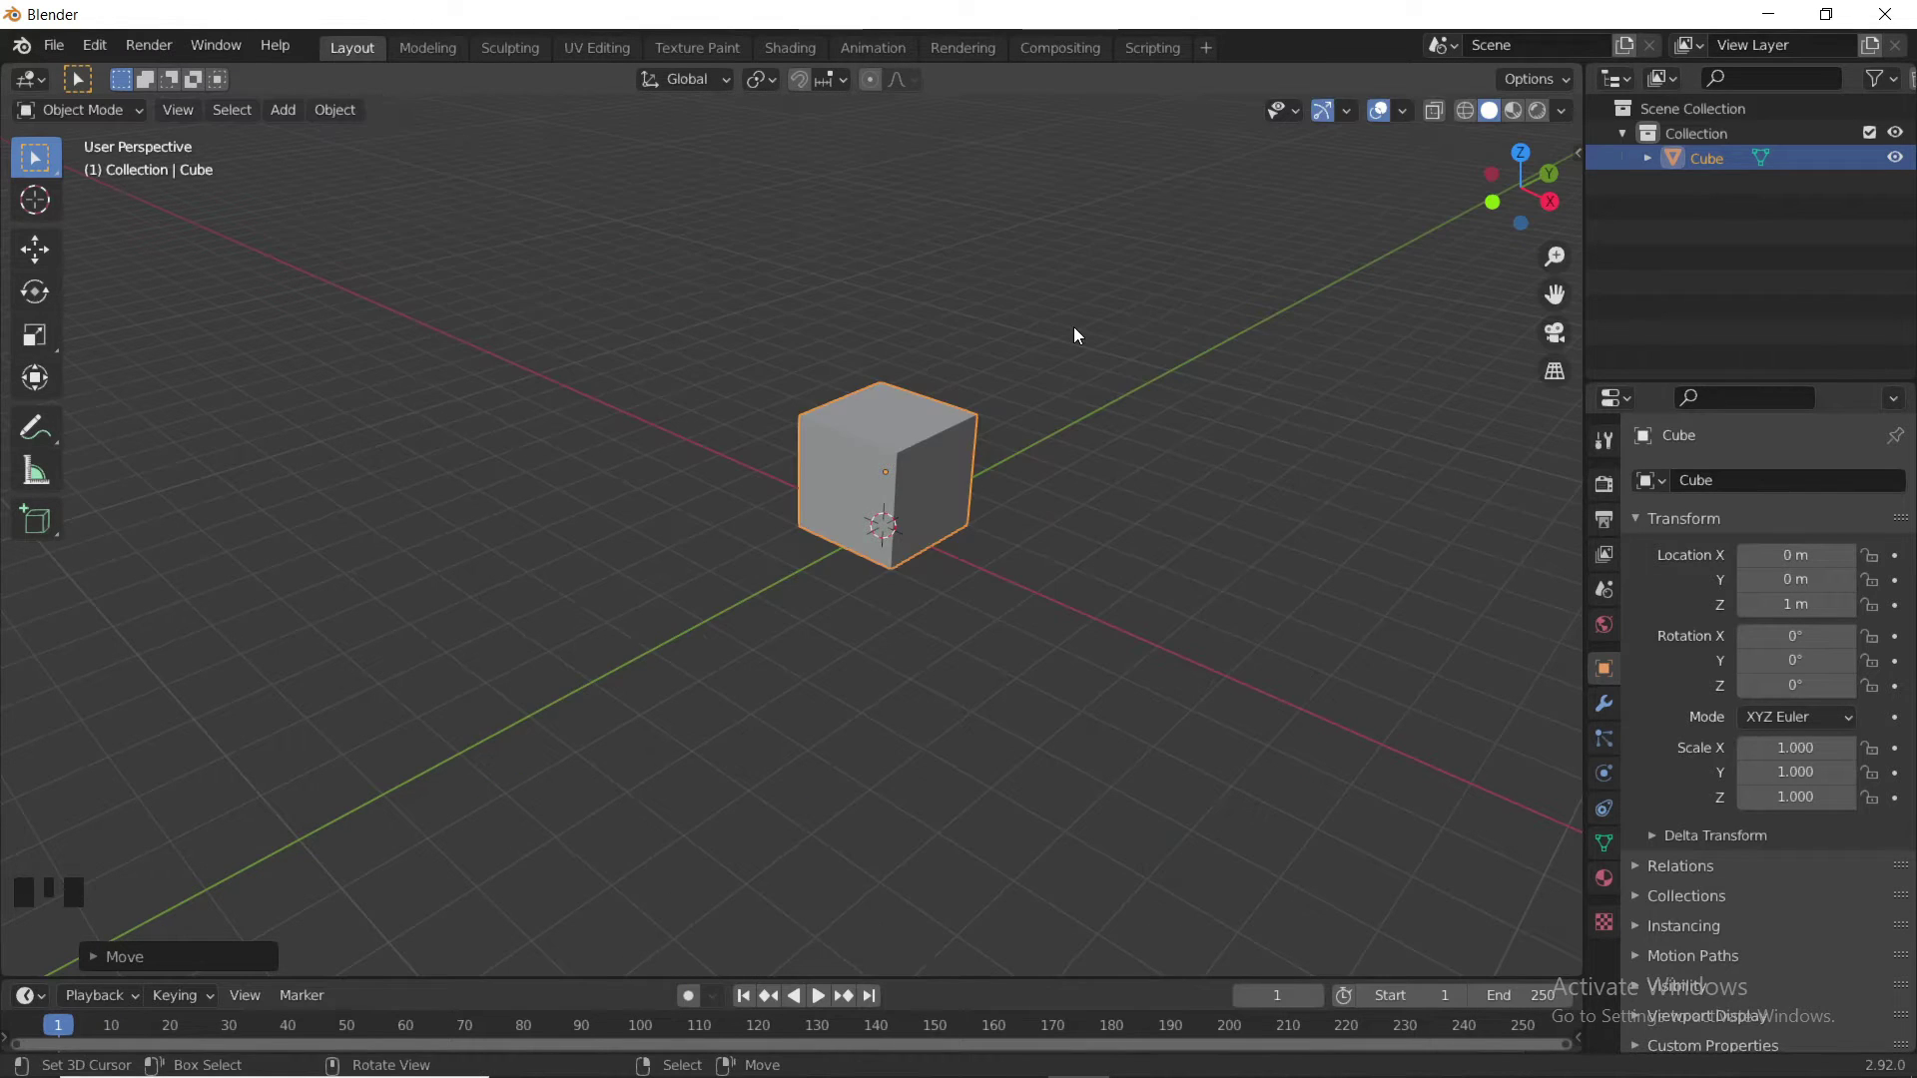
# - Put the cube into Edit Mode with face selection and hide the viewport's tool shelf
pyautogui.scroll(-3, 1075, 326)
pyautogui.moveTo(1027, 372)
pyautogui.keyDown('shift'); pyautogui.mouseDown(button='middle')
pyautogui.moveTo(1011, 331)
pyautogui.moveTo(950, 393)
pyautogui.moveTo(1034, 362)
pyautogui.mouseUp(button='middle'); pyautogui.keyUp('shift')
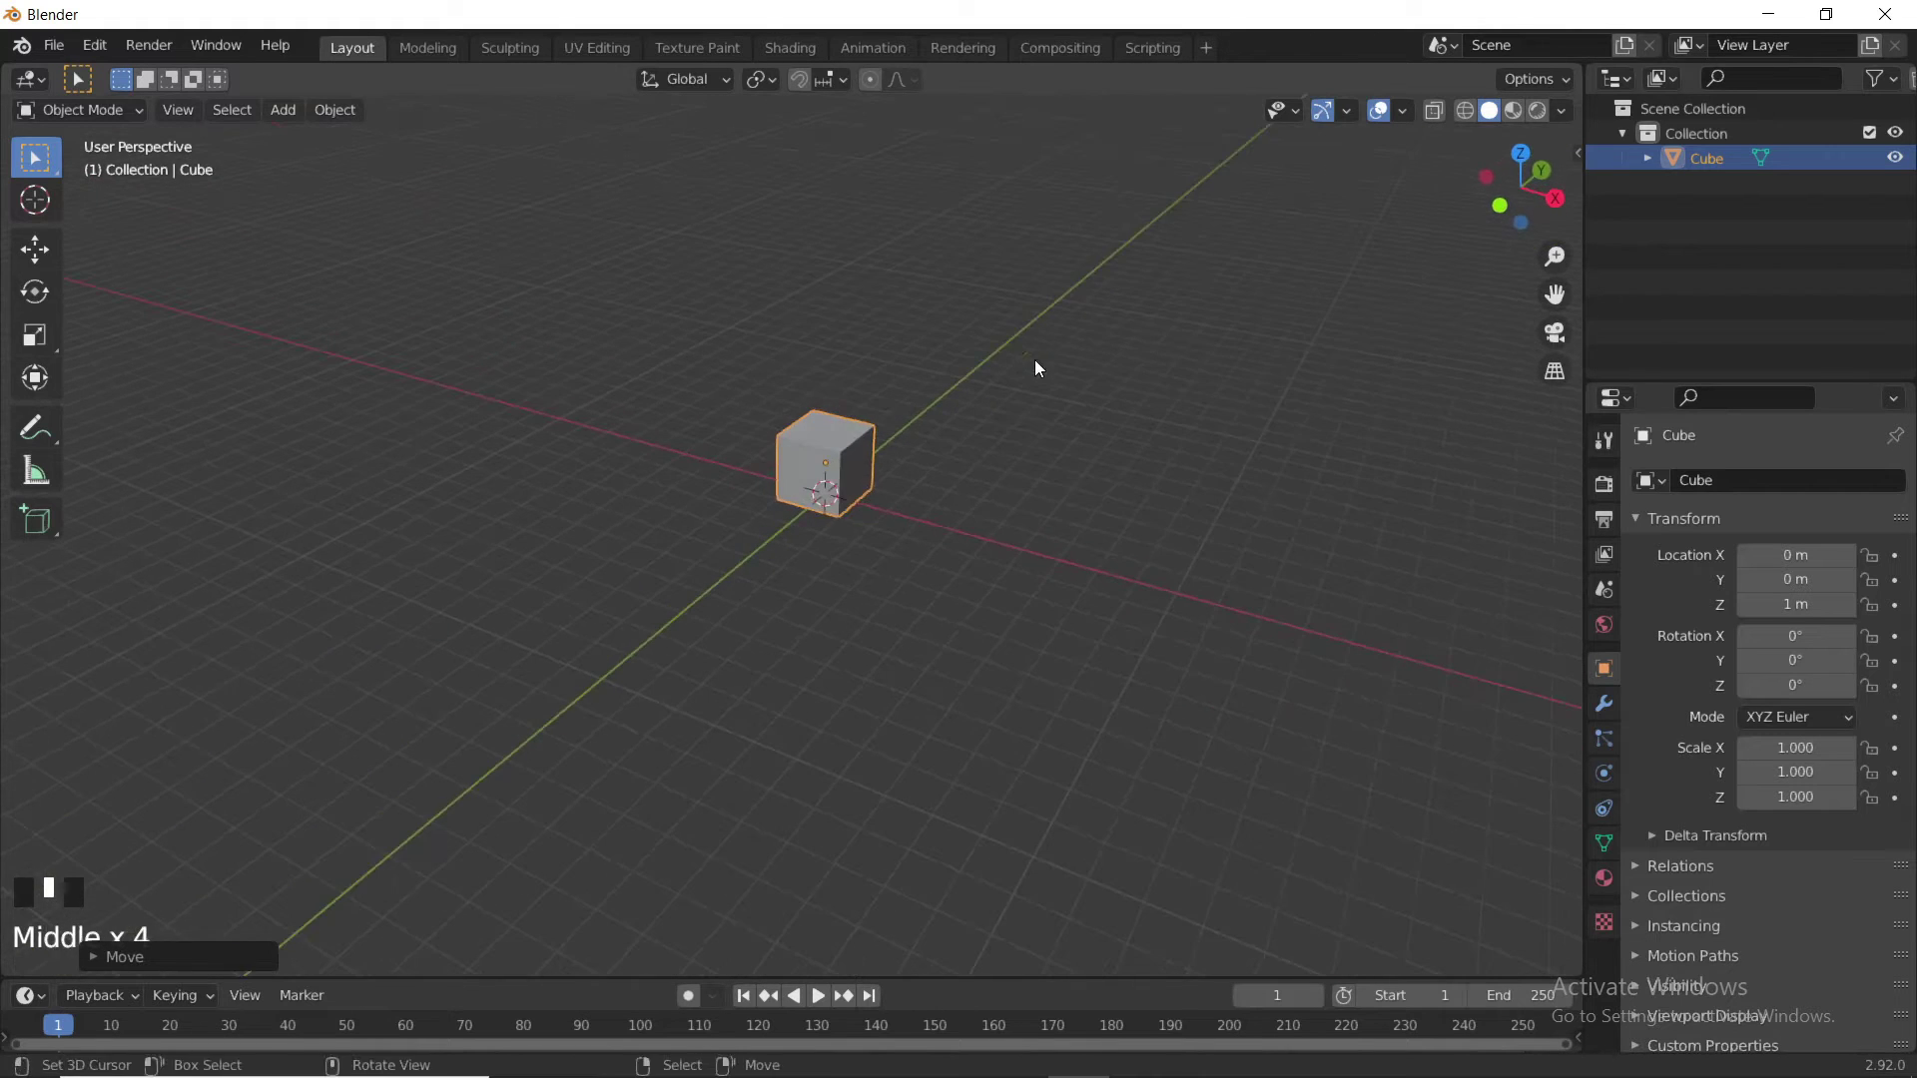
pyautogui.press('Tab')
pyautogui.moveTo(615, 245); pyautogui.dragTo(596, 245, button='middle')
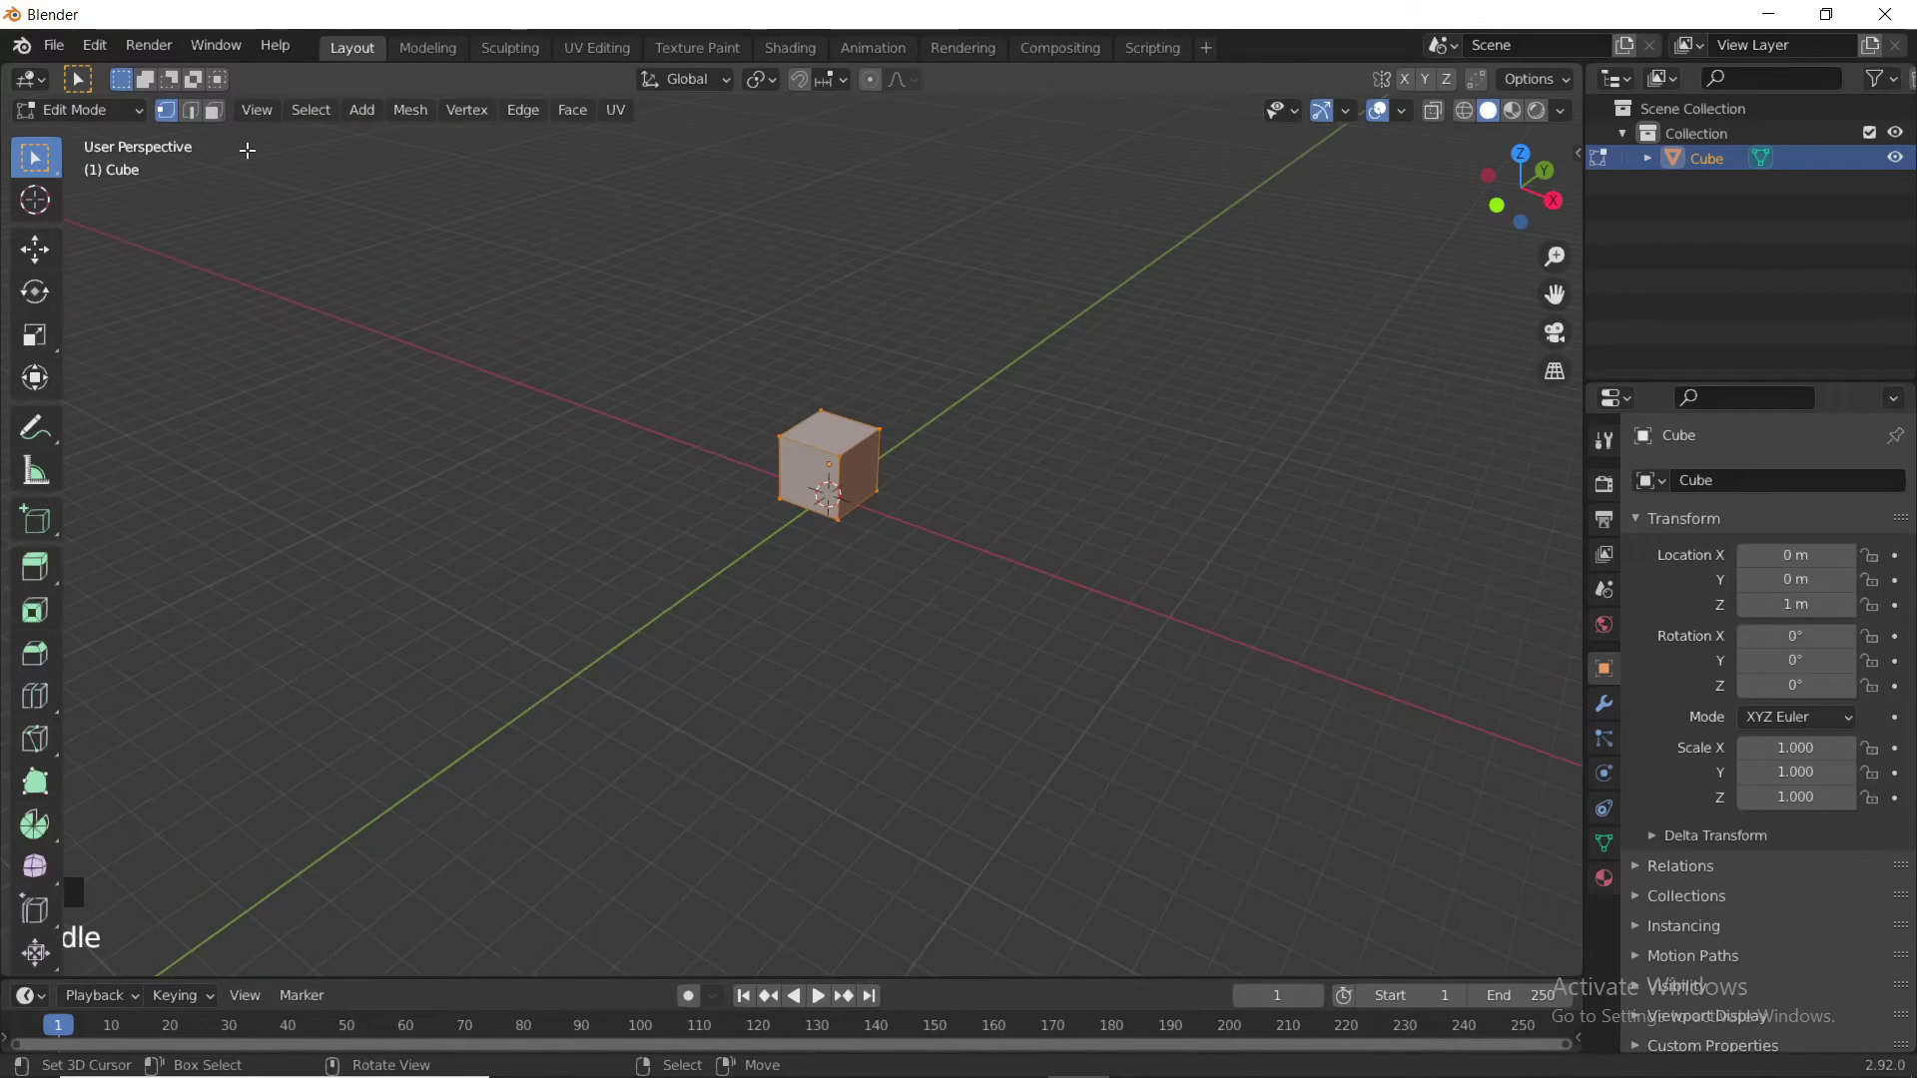
pyautogui.press('t')
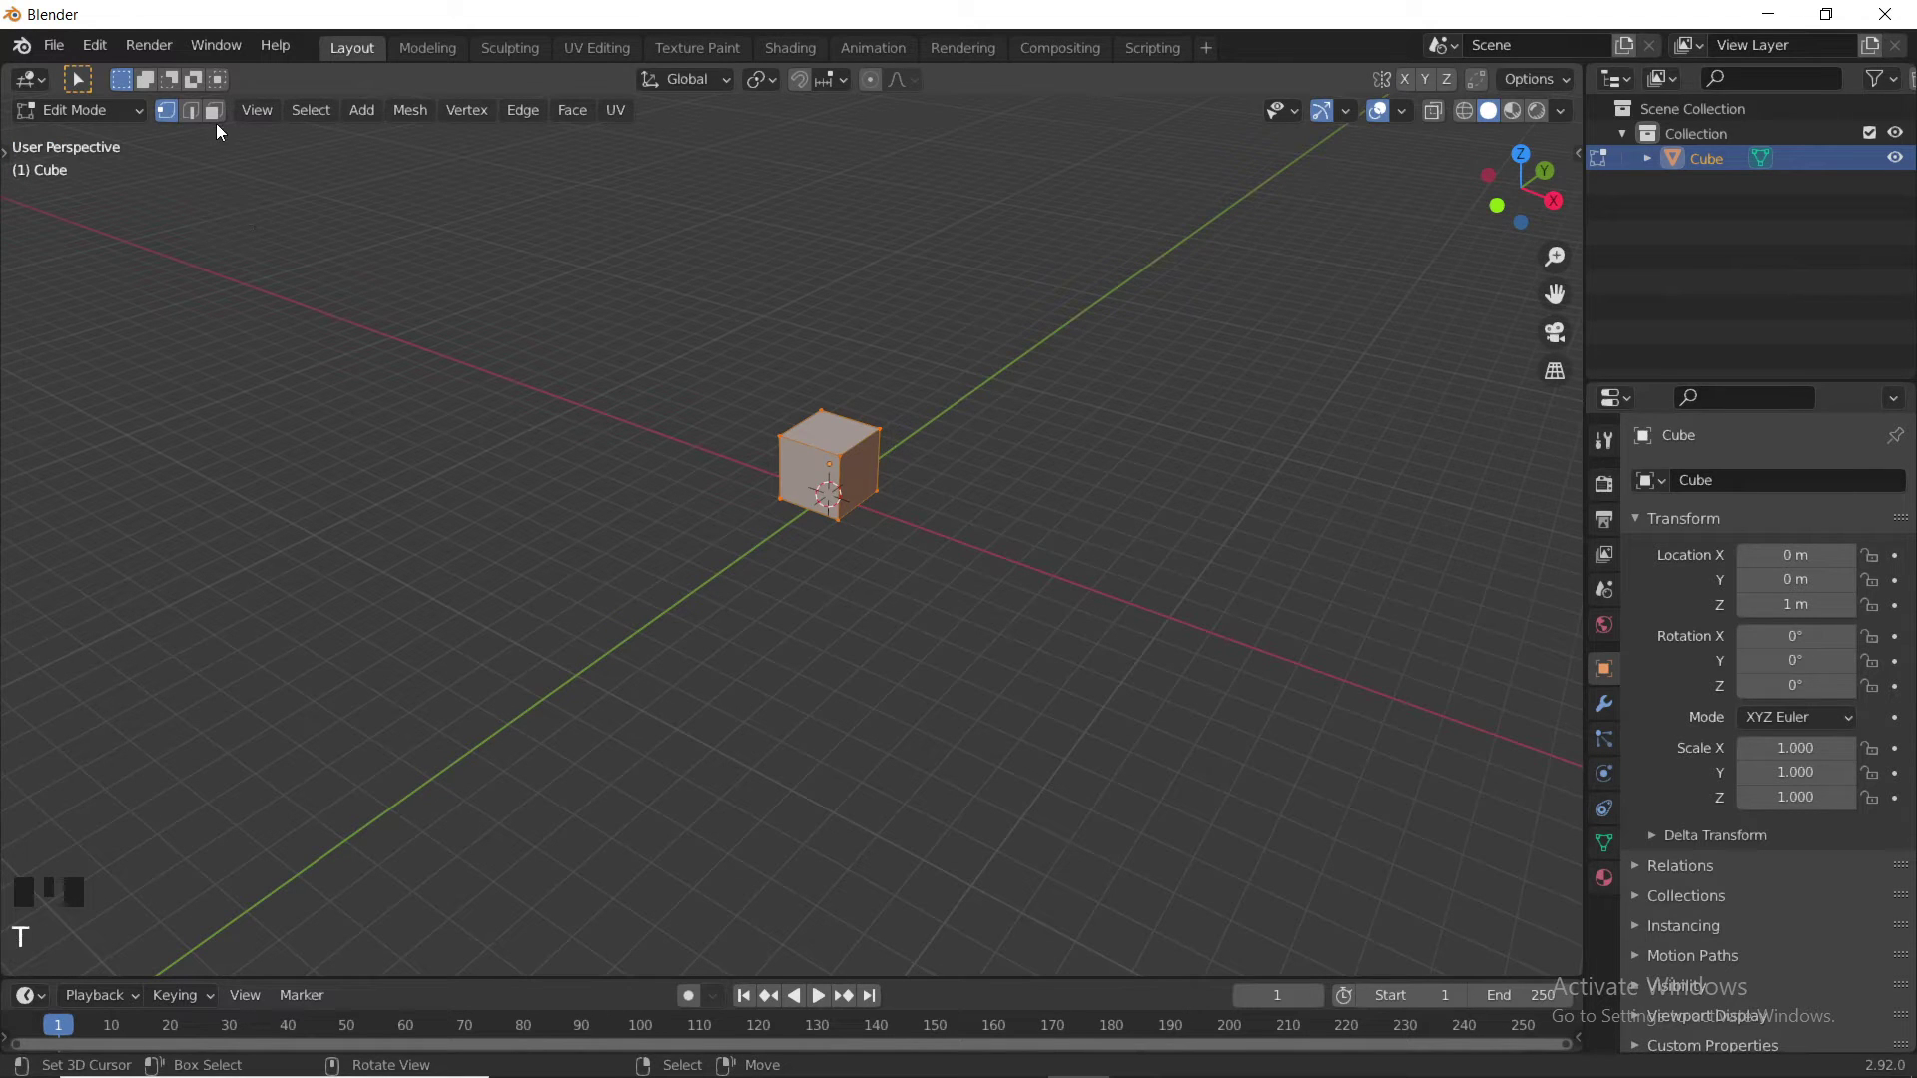
pyautogui.click(213, 111)
# - Select the cube's two opposite side faces along the X axis
pyautogui.scroll(3, 924, 534)
pyautogui.keyDown('shift'); pyautogui.moveTo(923, 534); pyautogui.dragTo(890, 635, button='middle'); pyautogui.keyUp('shift')
pyautogui.rightClick(833, 511)
pyautogui.scroll(-2, 945, 526)
pyautogui.moveTo(941, 530); pyautogui.dragTo(1009, 496, button='middle')
pyautogui.keyDown('shift'); pyautogui.rightClick(743, 505); pyautogui.keyUp('shift')
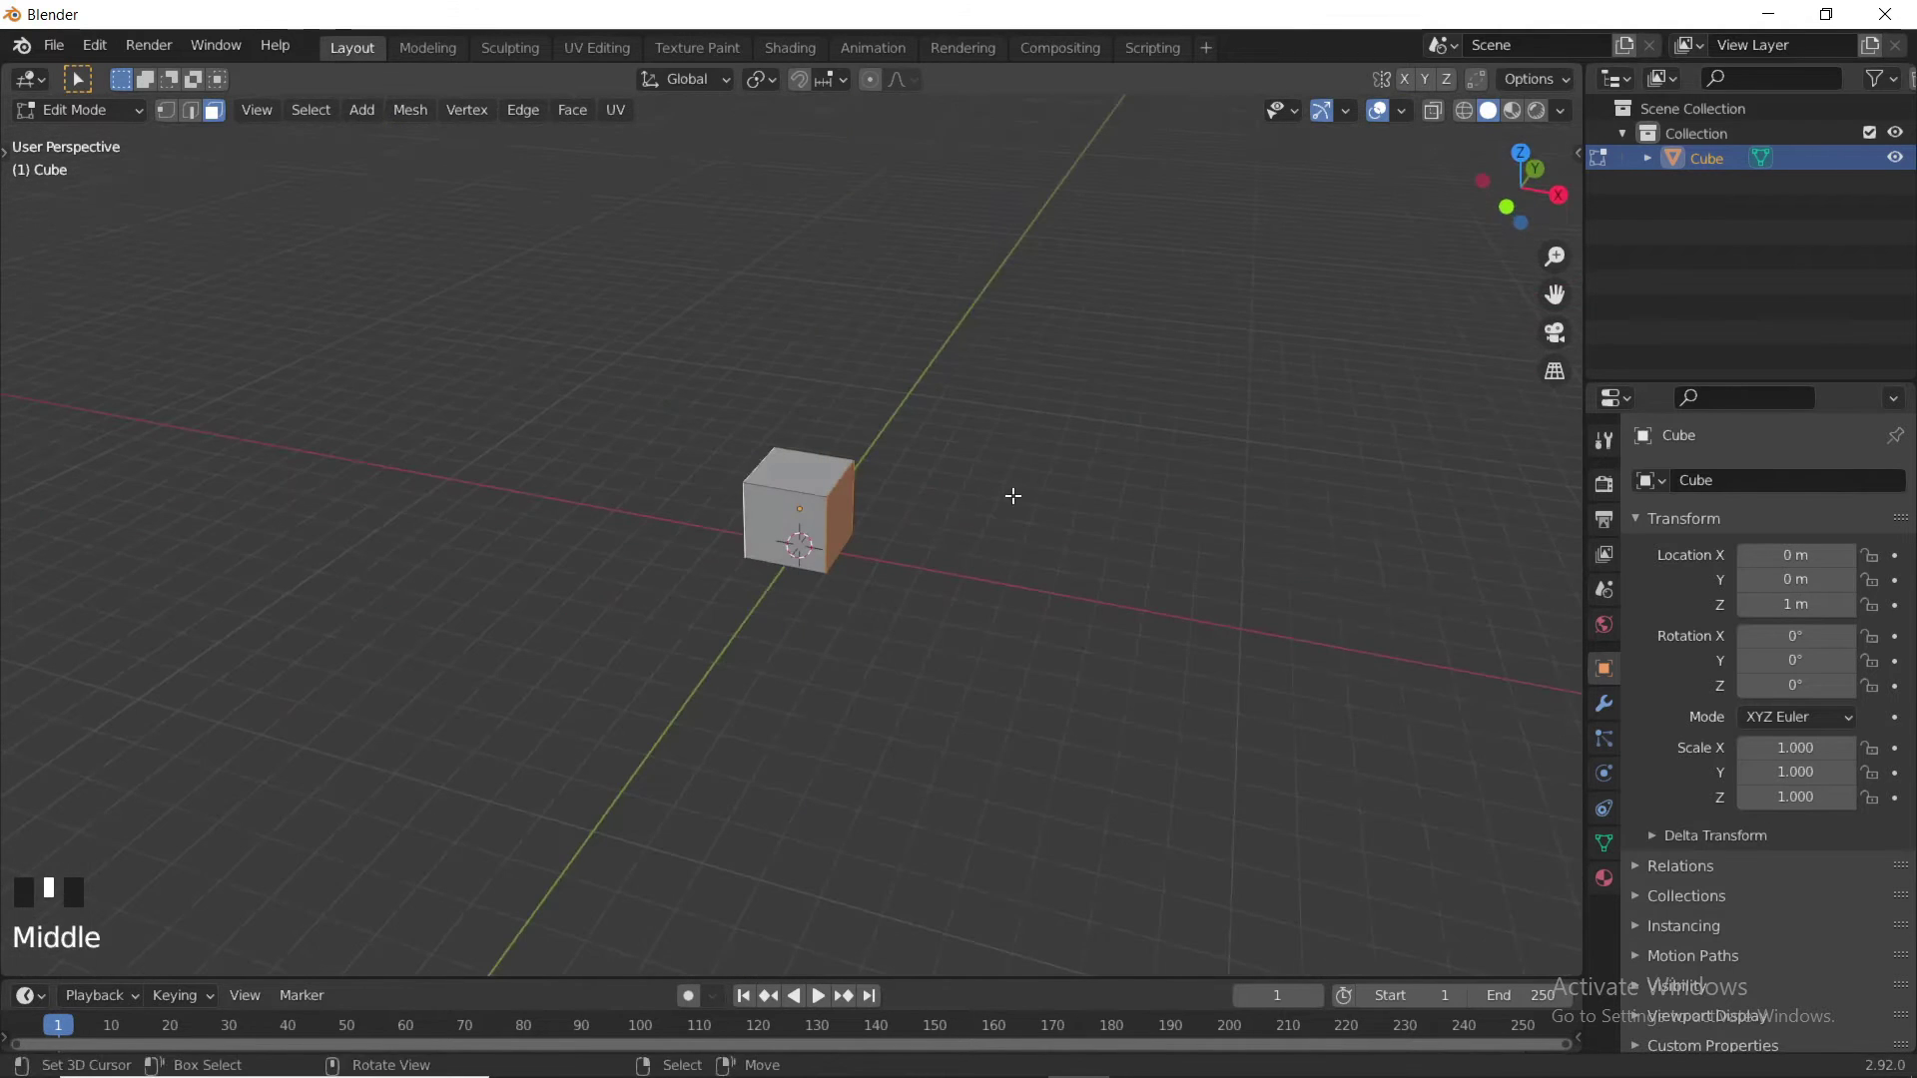
pyautogui.press('s')
pyautogui.write('5')
pyautogui.rightClick(1013, 496)
# - Scale the two selected end faces by 5 along global X, and select the block's long side face on the positive Y side
pyautogui.press('s')
pyautogui.press('x')
pyautogui.press('5')
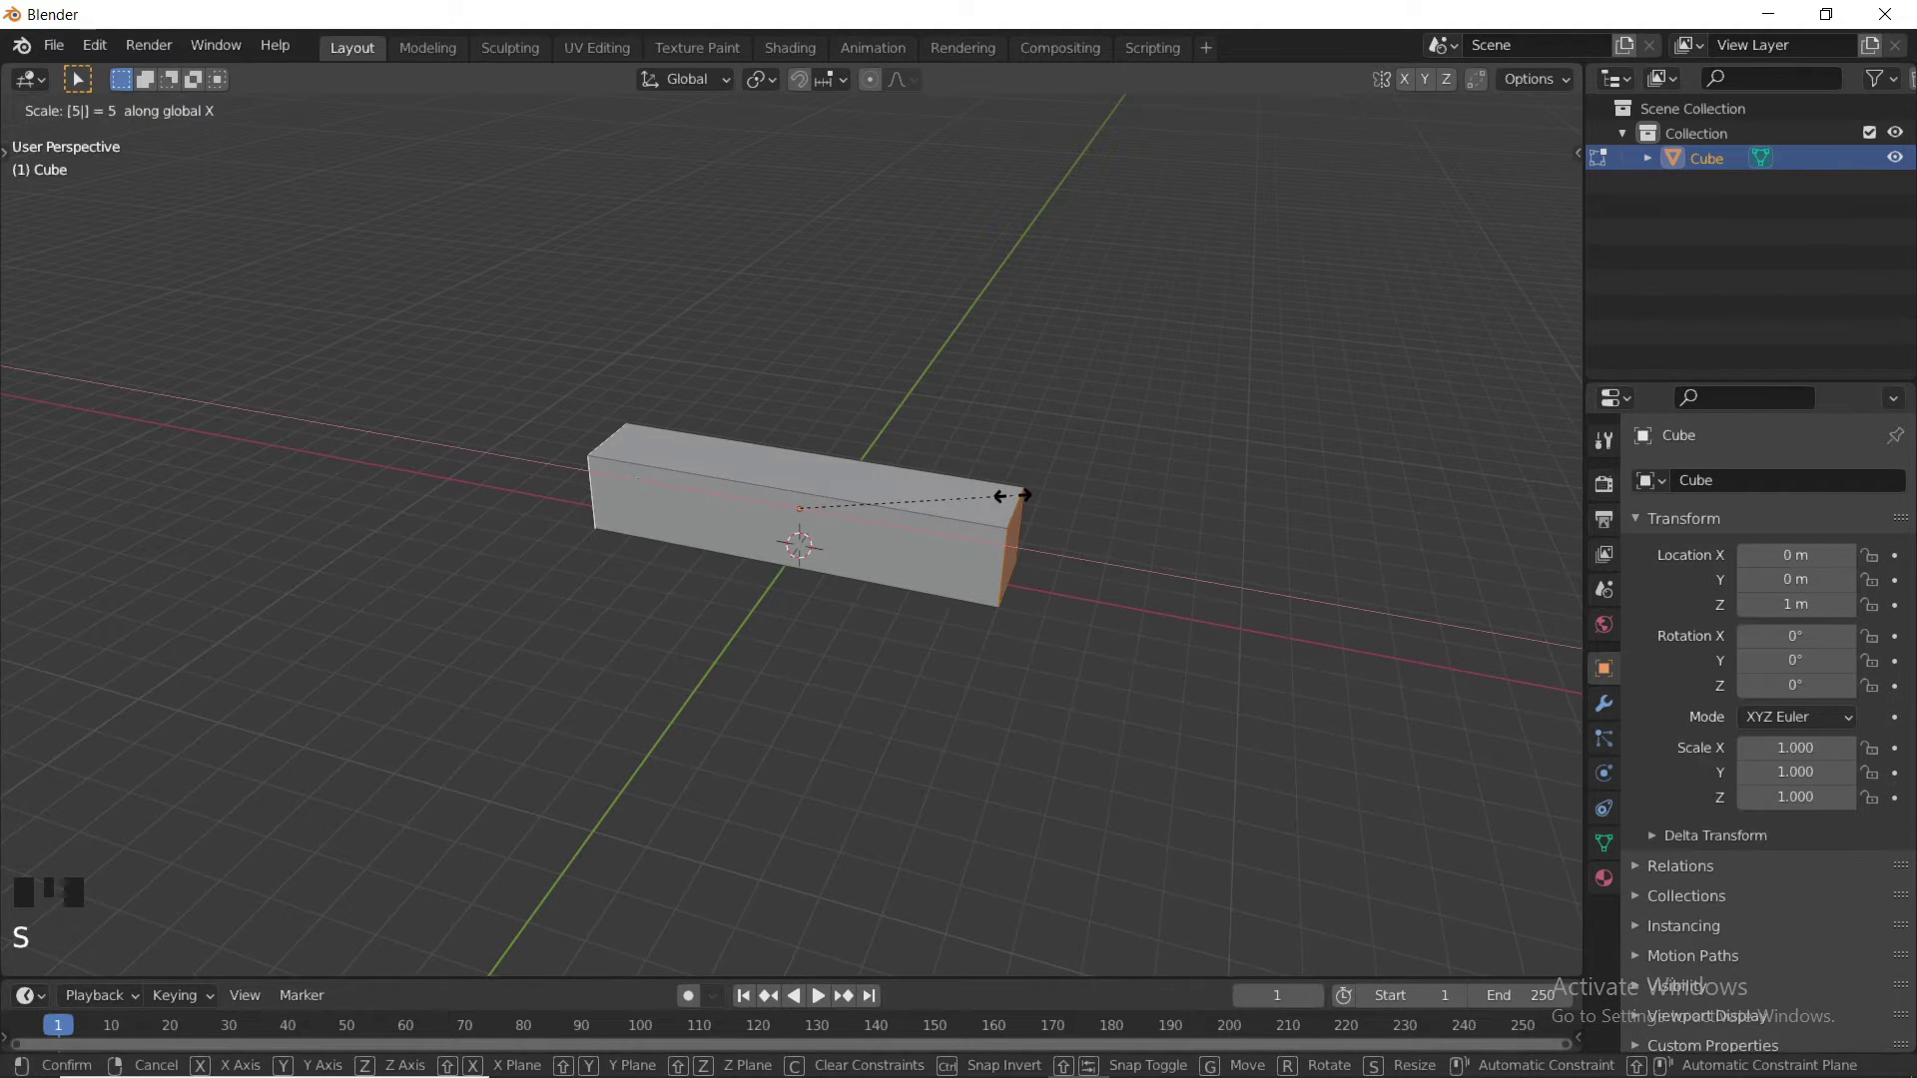
pyautogui.press('Return')
pyautogui.moveTo(1015, 497); pyautogui.dragTo(746, 515, button='middle')
pyautogui.rightClick(789, 552)
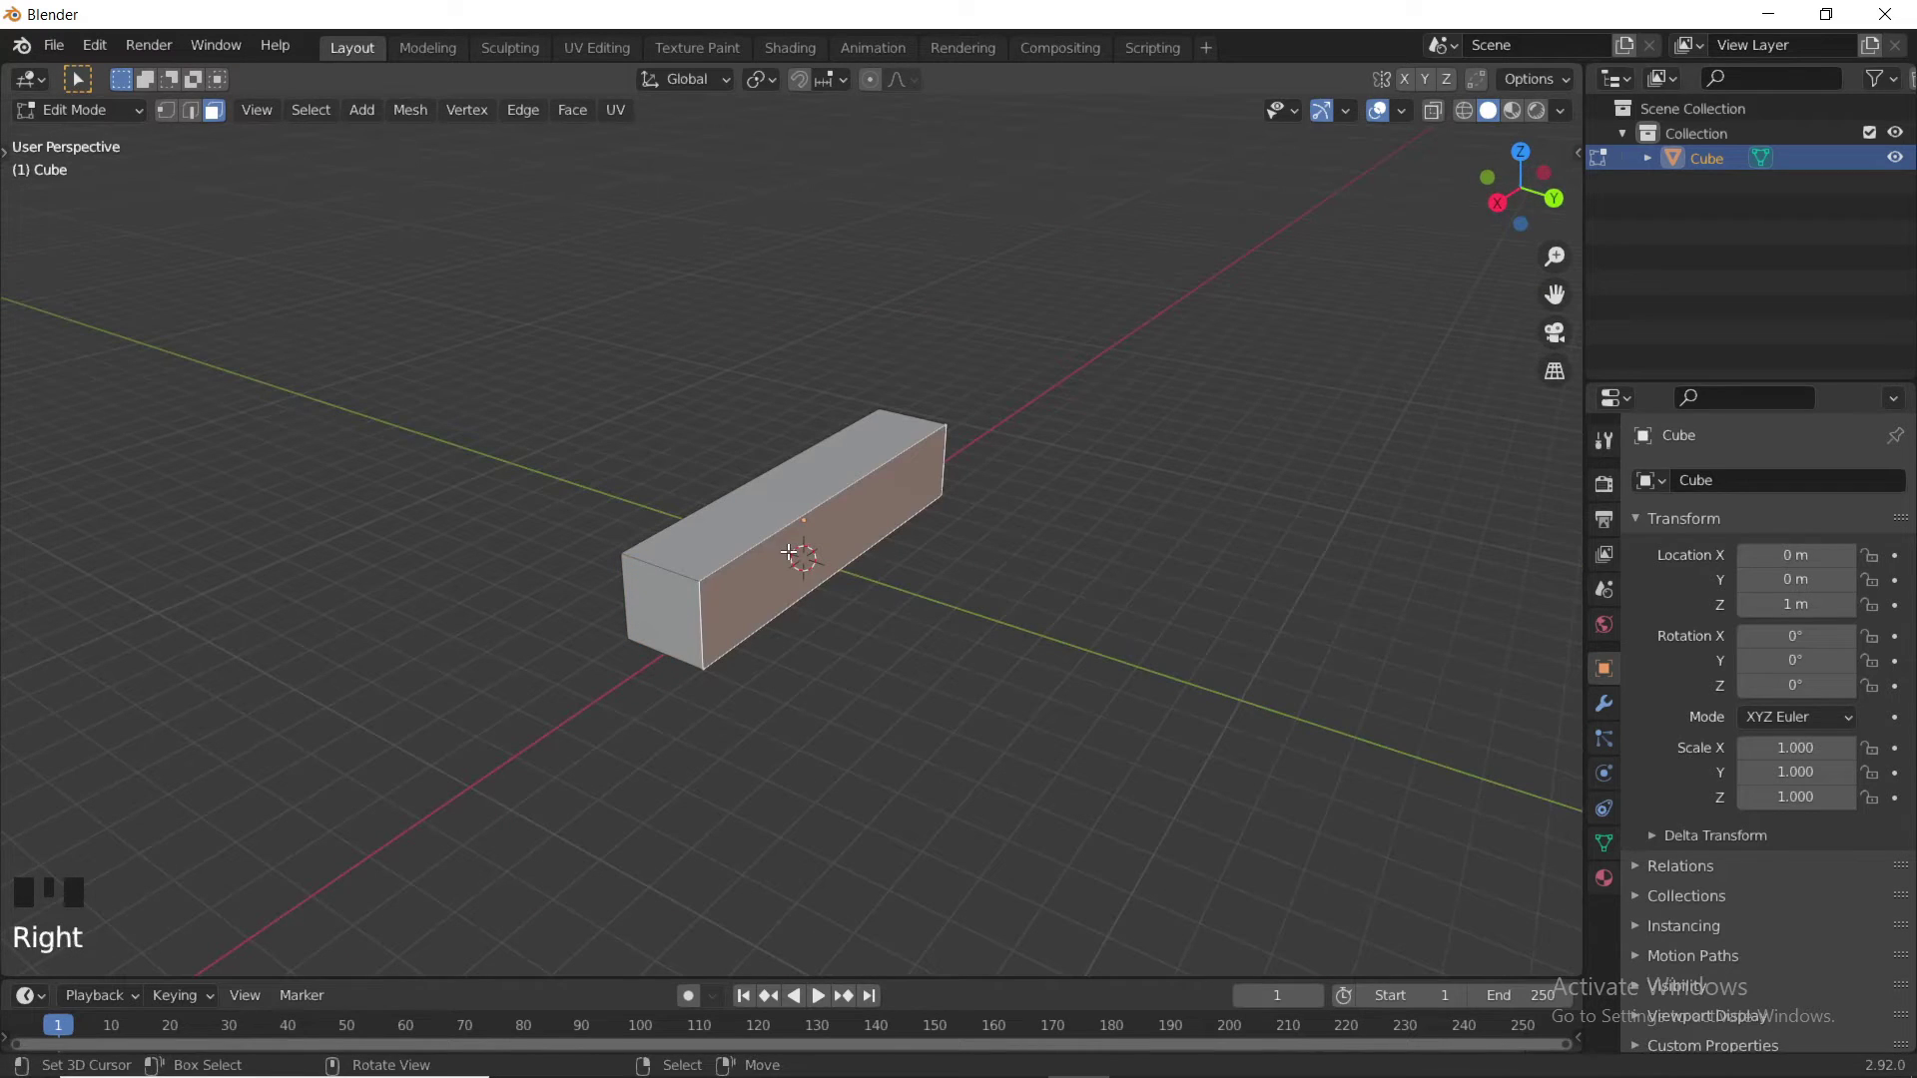
pyautogui.press('s')
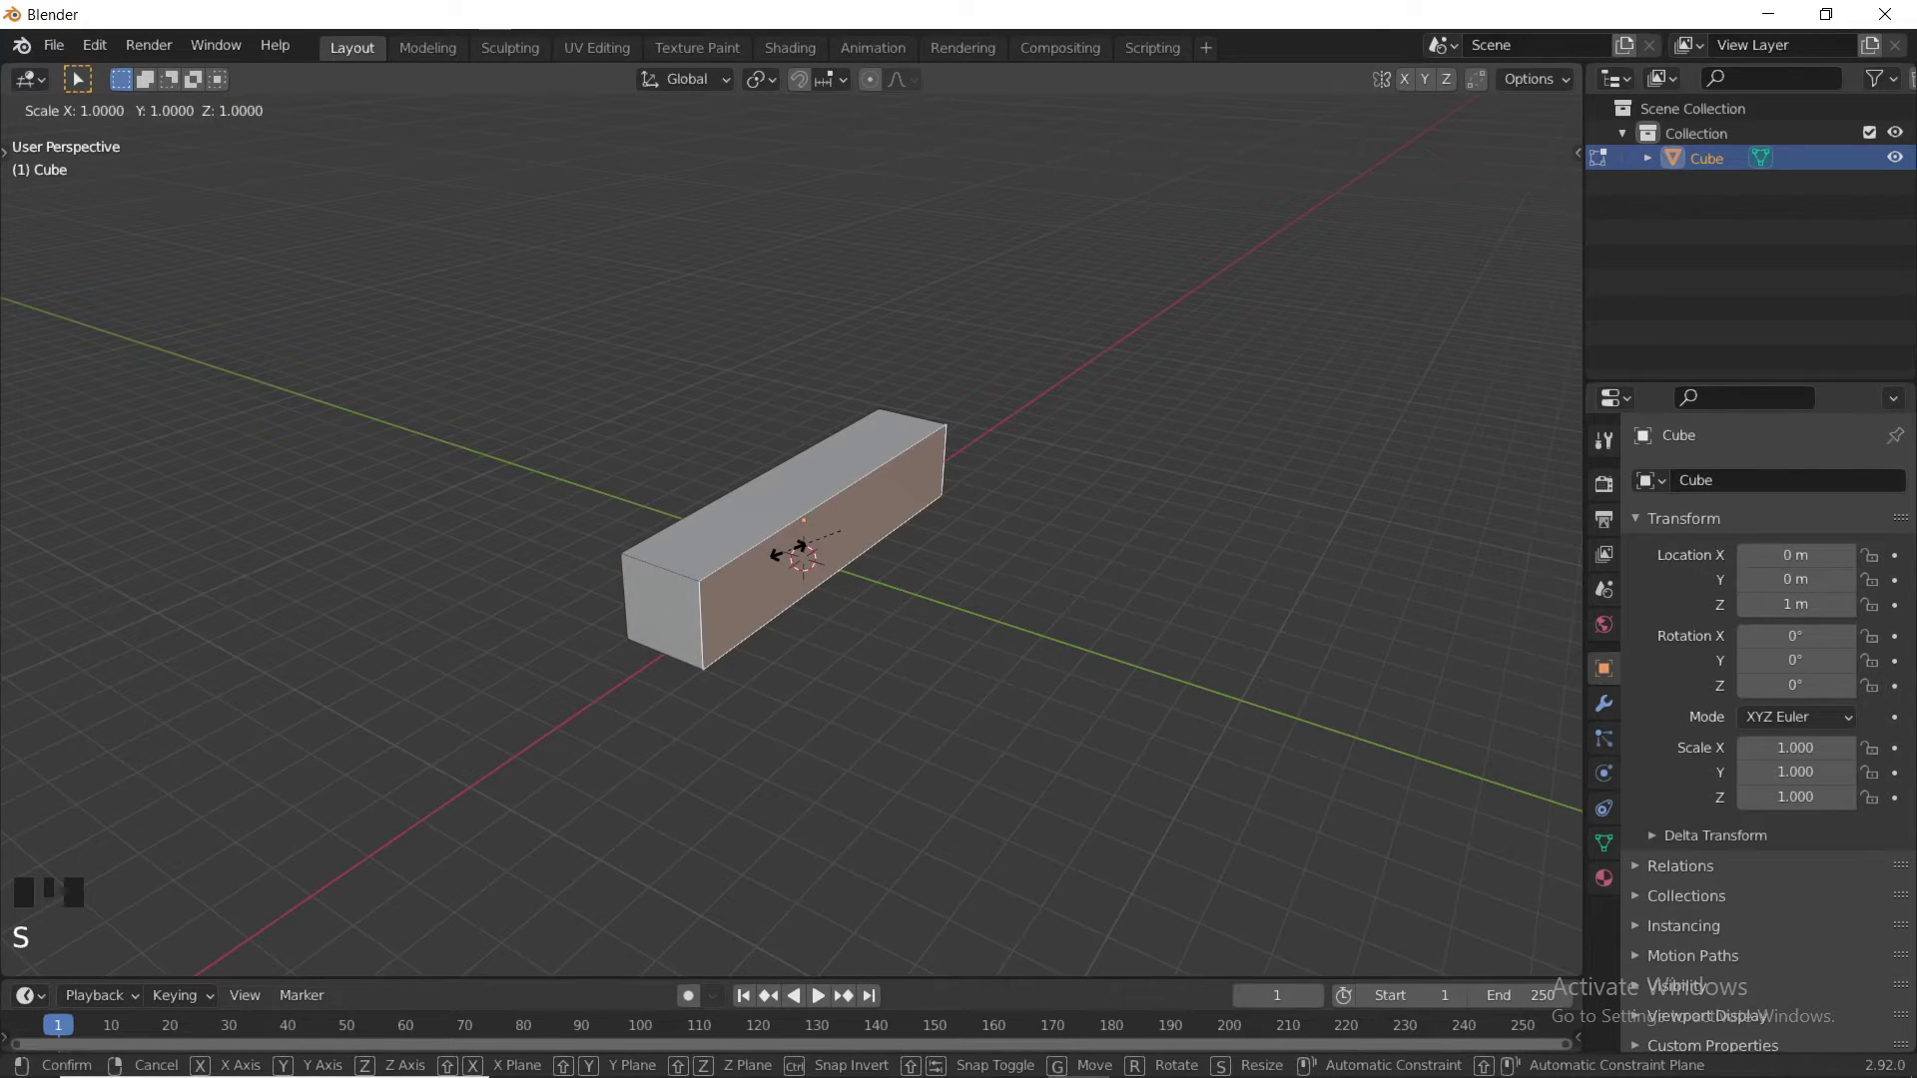
pyautogui.press('y')
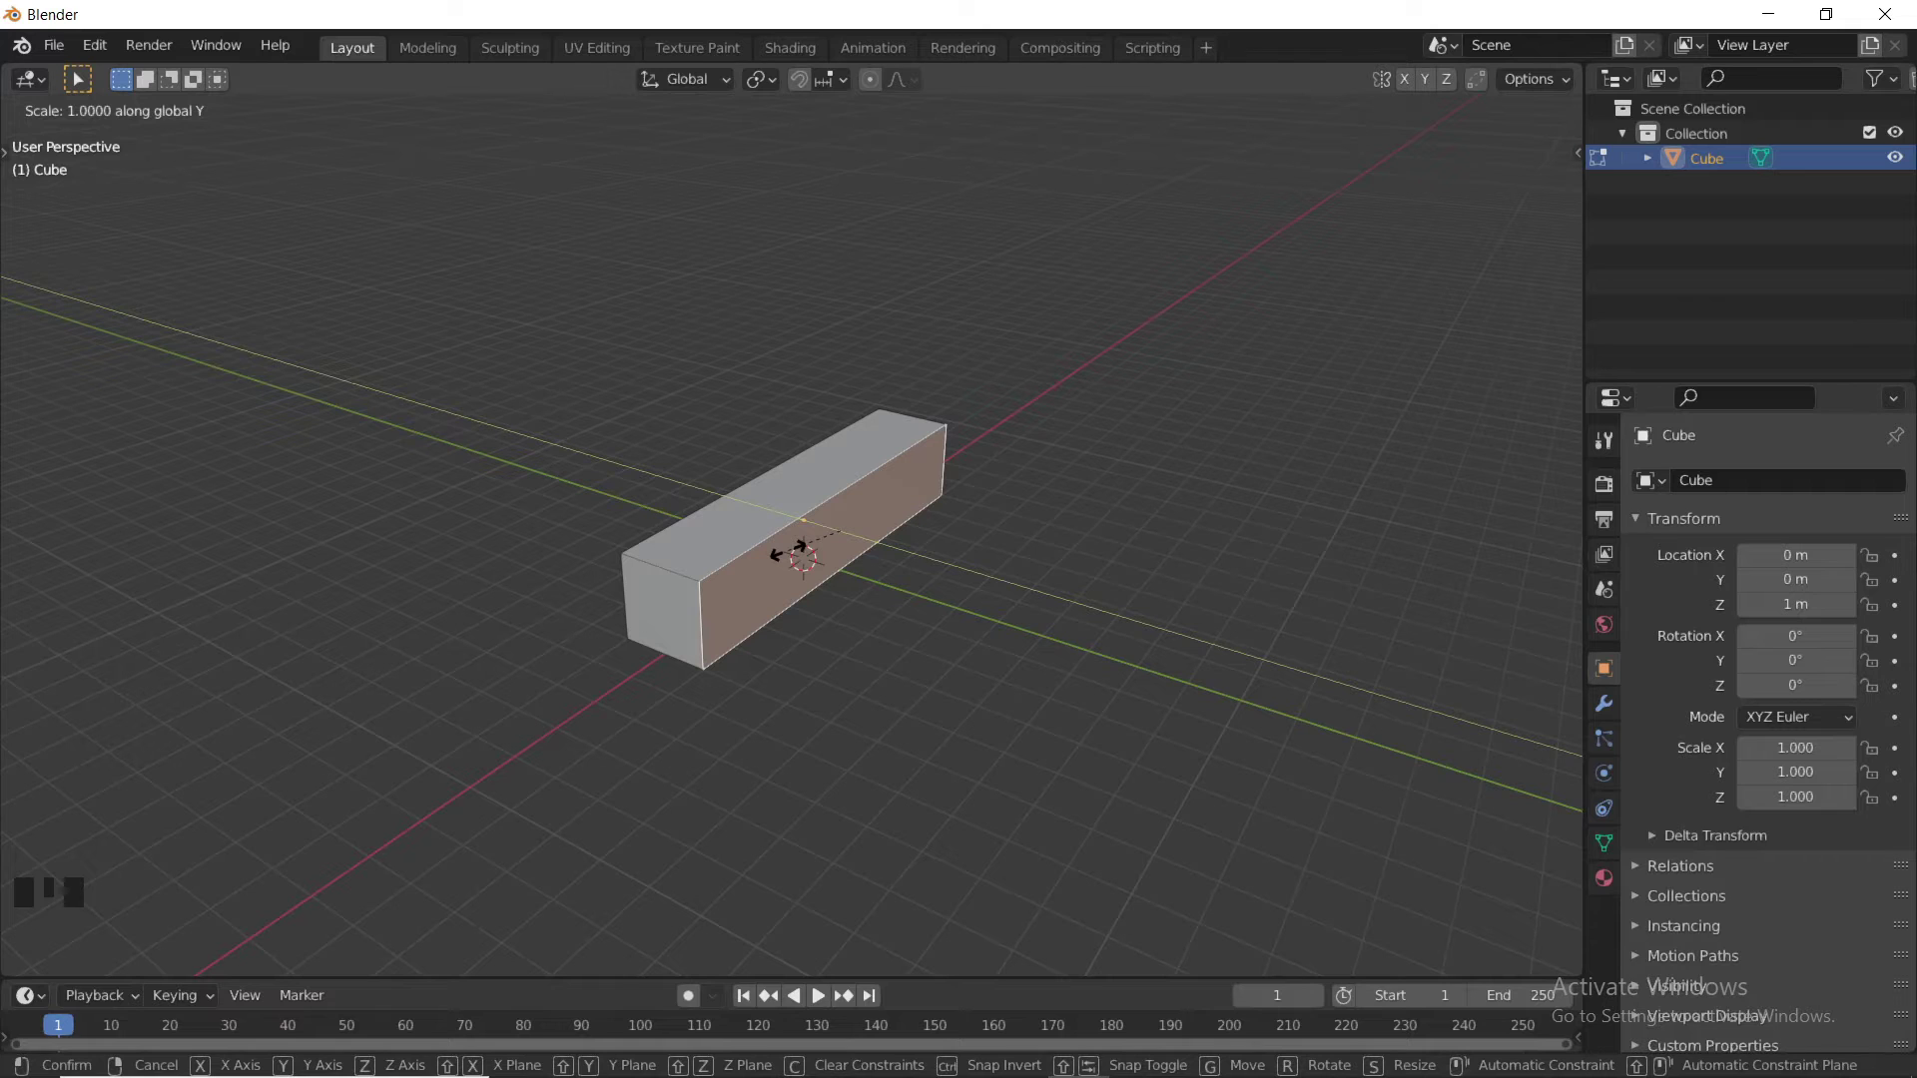
pyautogui.write('776')
pyautogui.press('Escape')
pyautogui.press('s')
pyautogui.press('y')
pyautogui.press('Escape')
pyautogui.press('g')
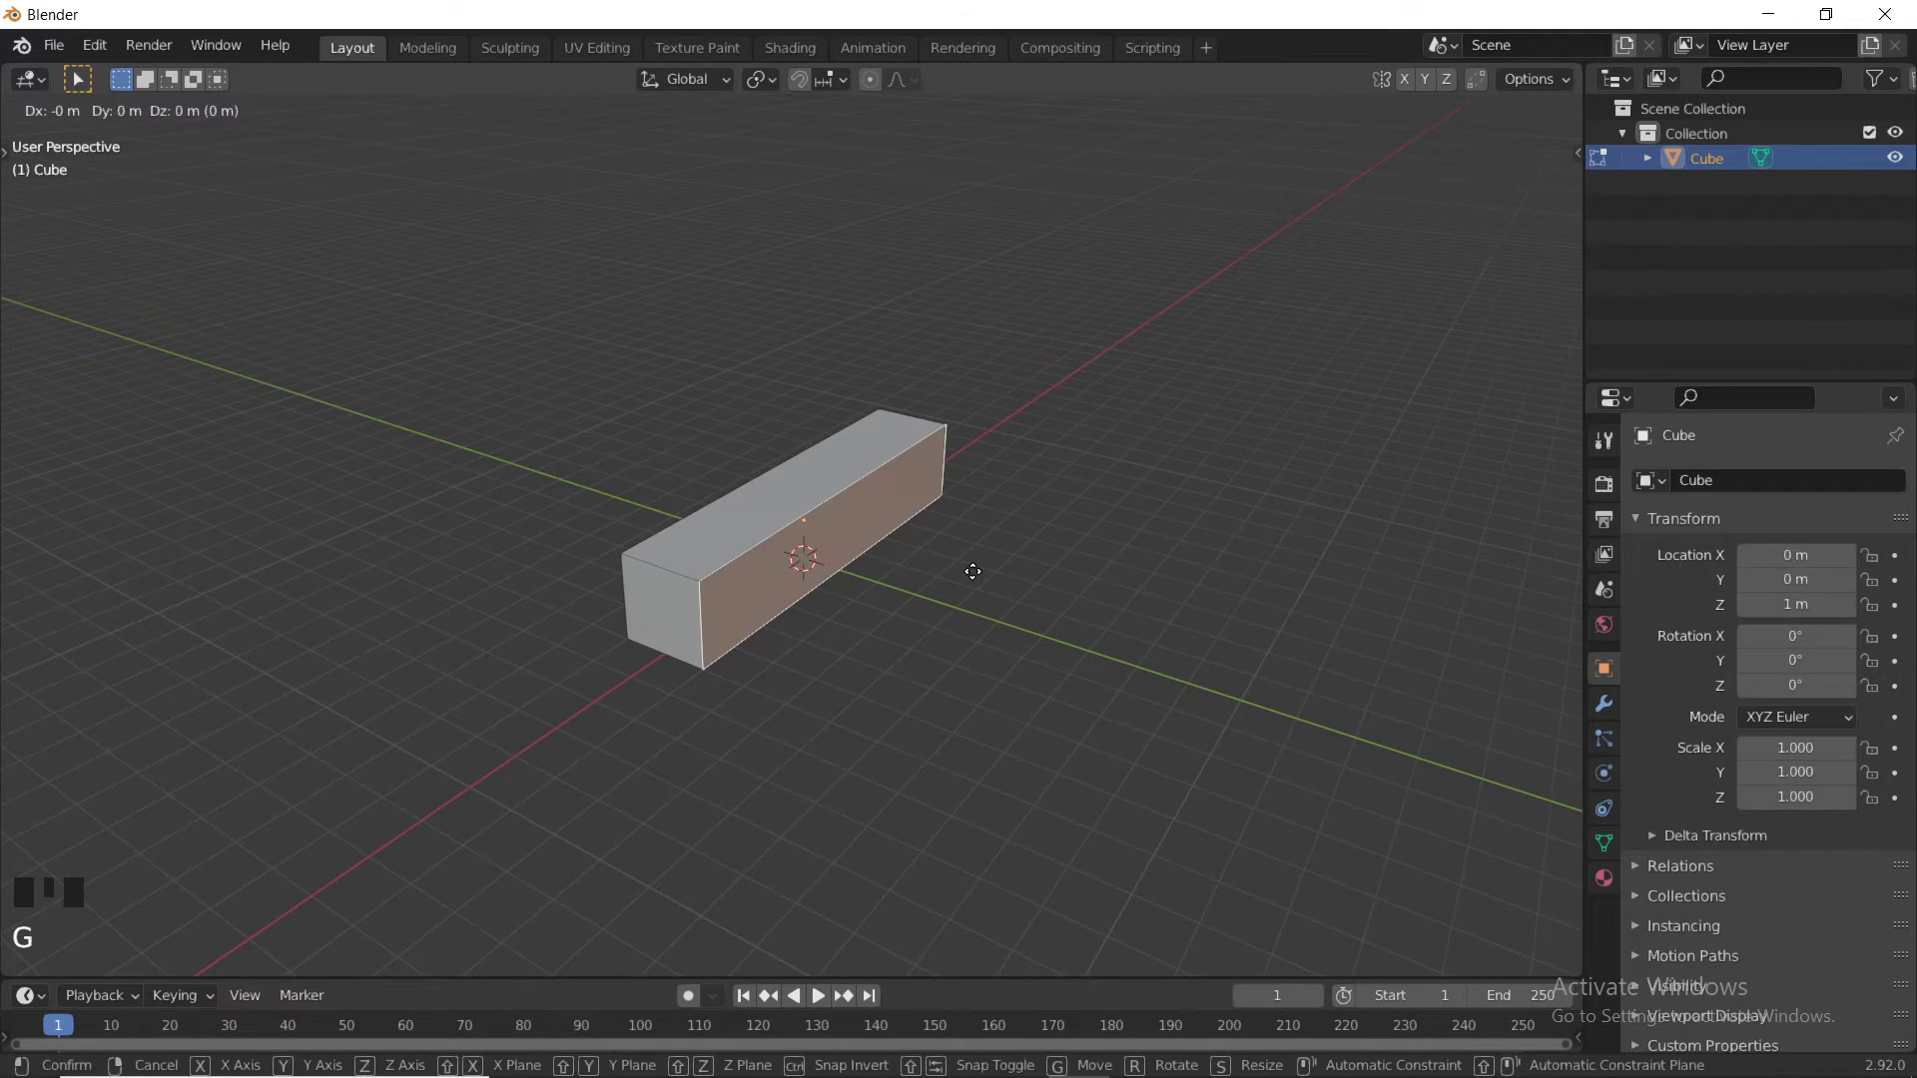
pyautogui.press('7')
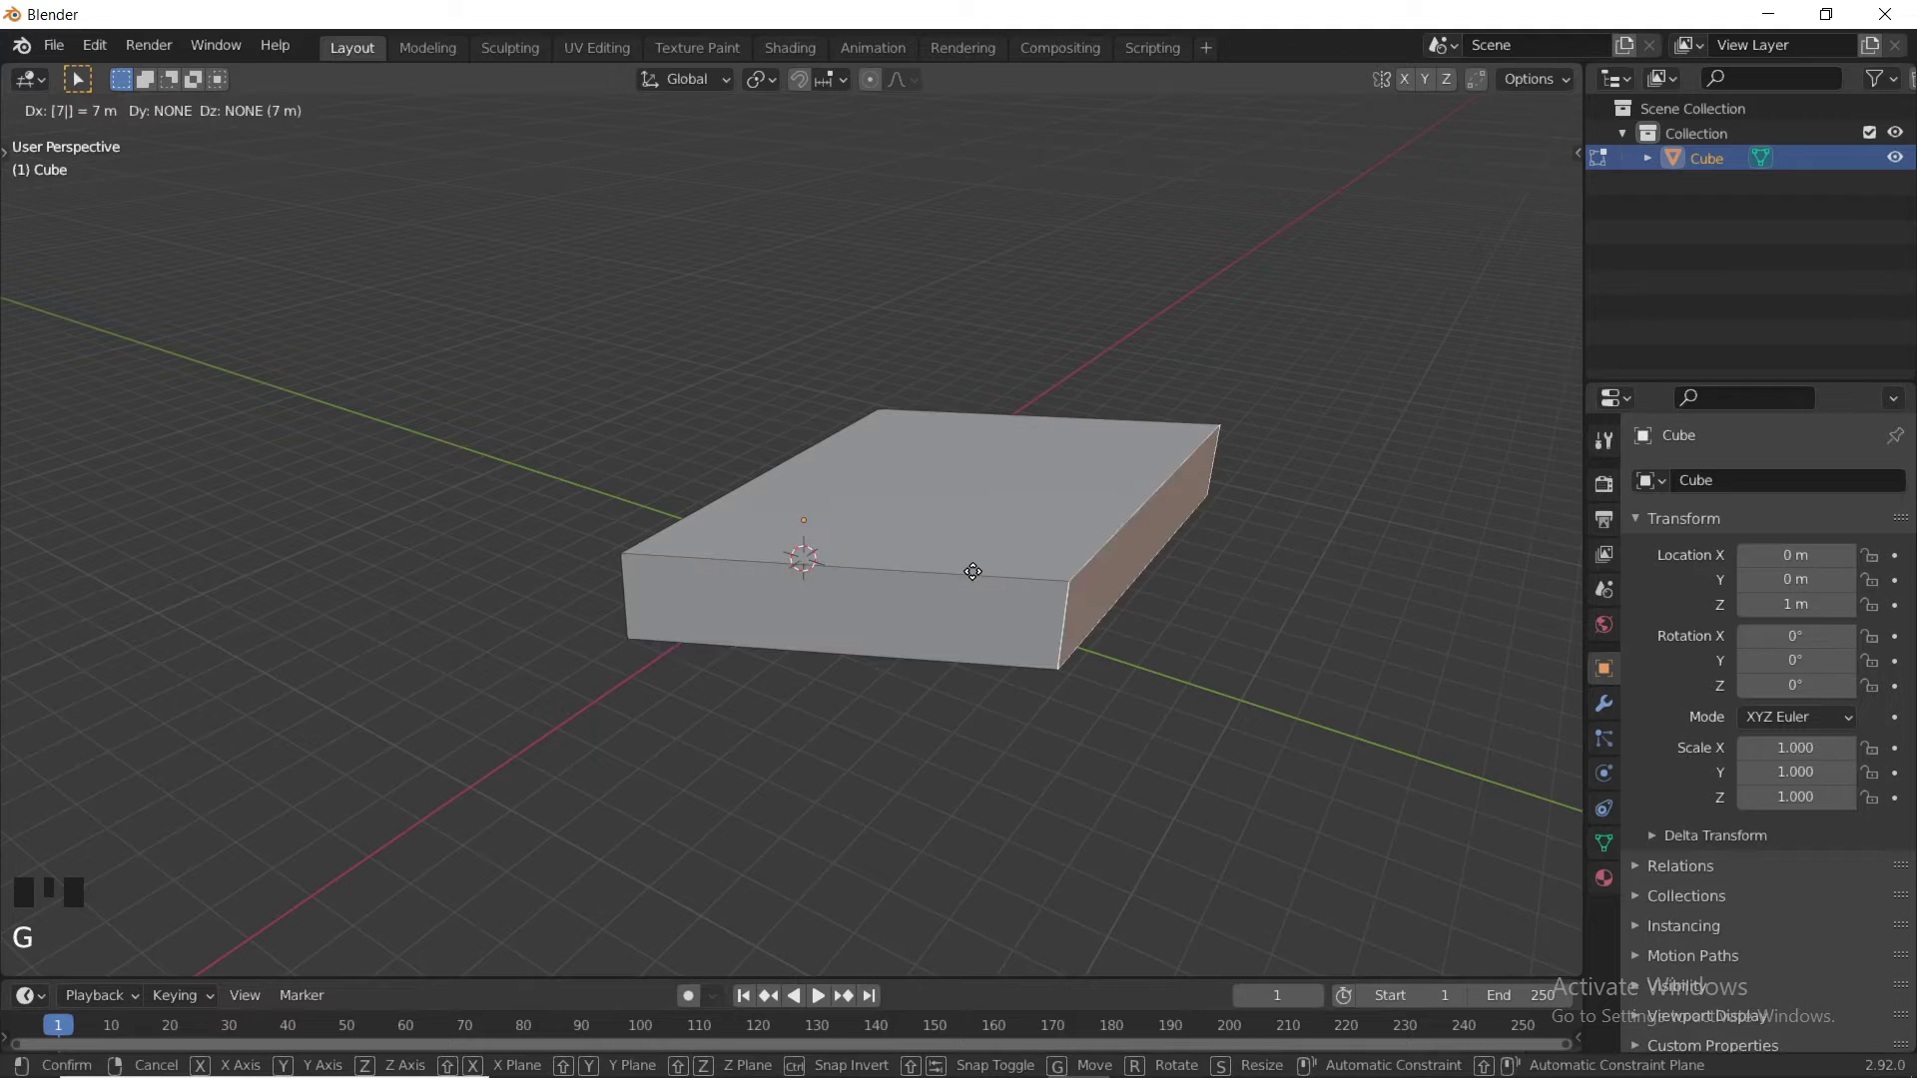
pyautogui.press('Escape')
# - Move the selected long side face 7 m along the global Y axis
pyautogui.moveTo(974, 572); pyautogui.dragTo(1052, 580, button='middle')
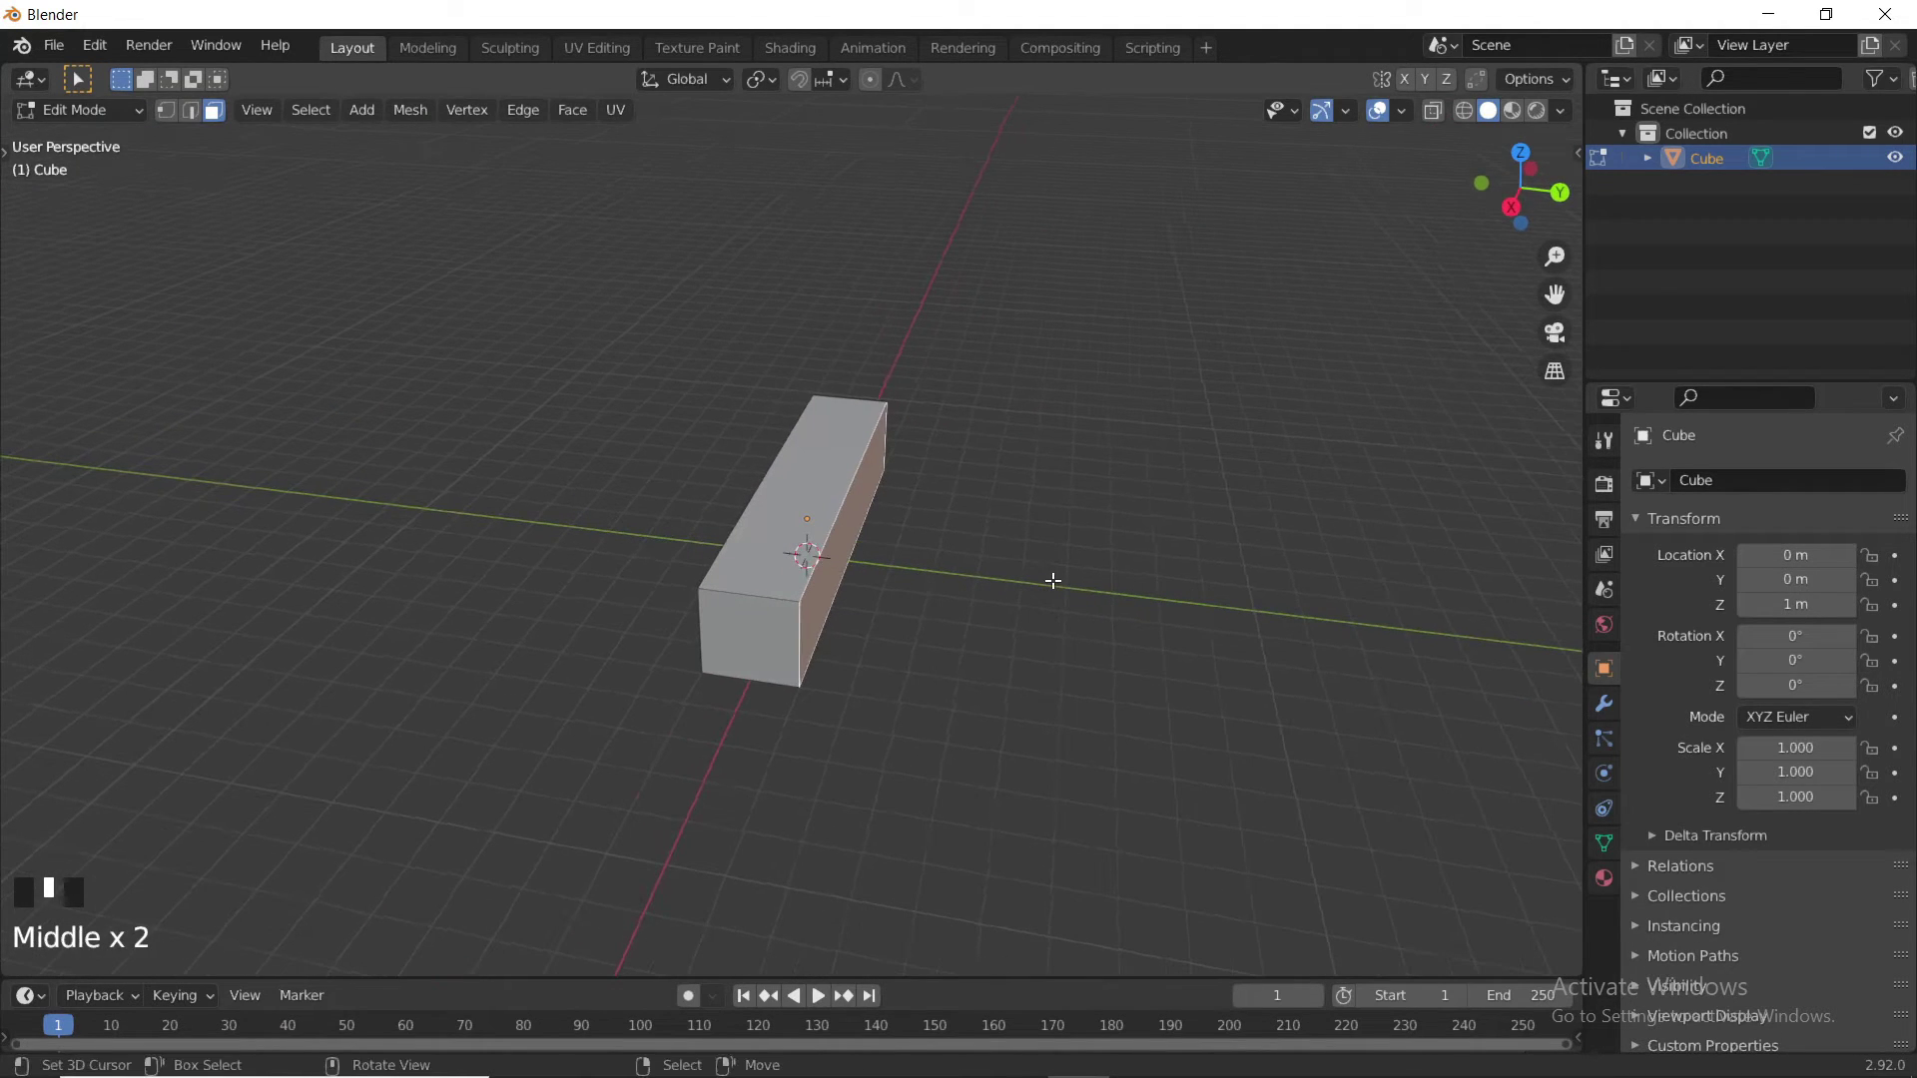
pyautogui.write('g')
pyautogui.write('y7')
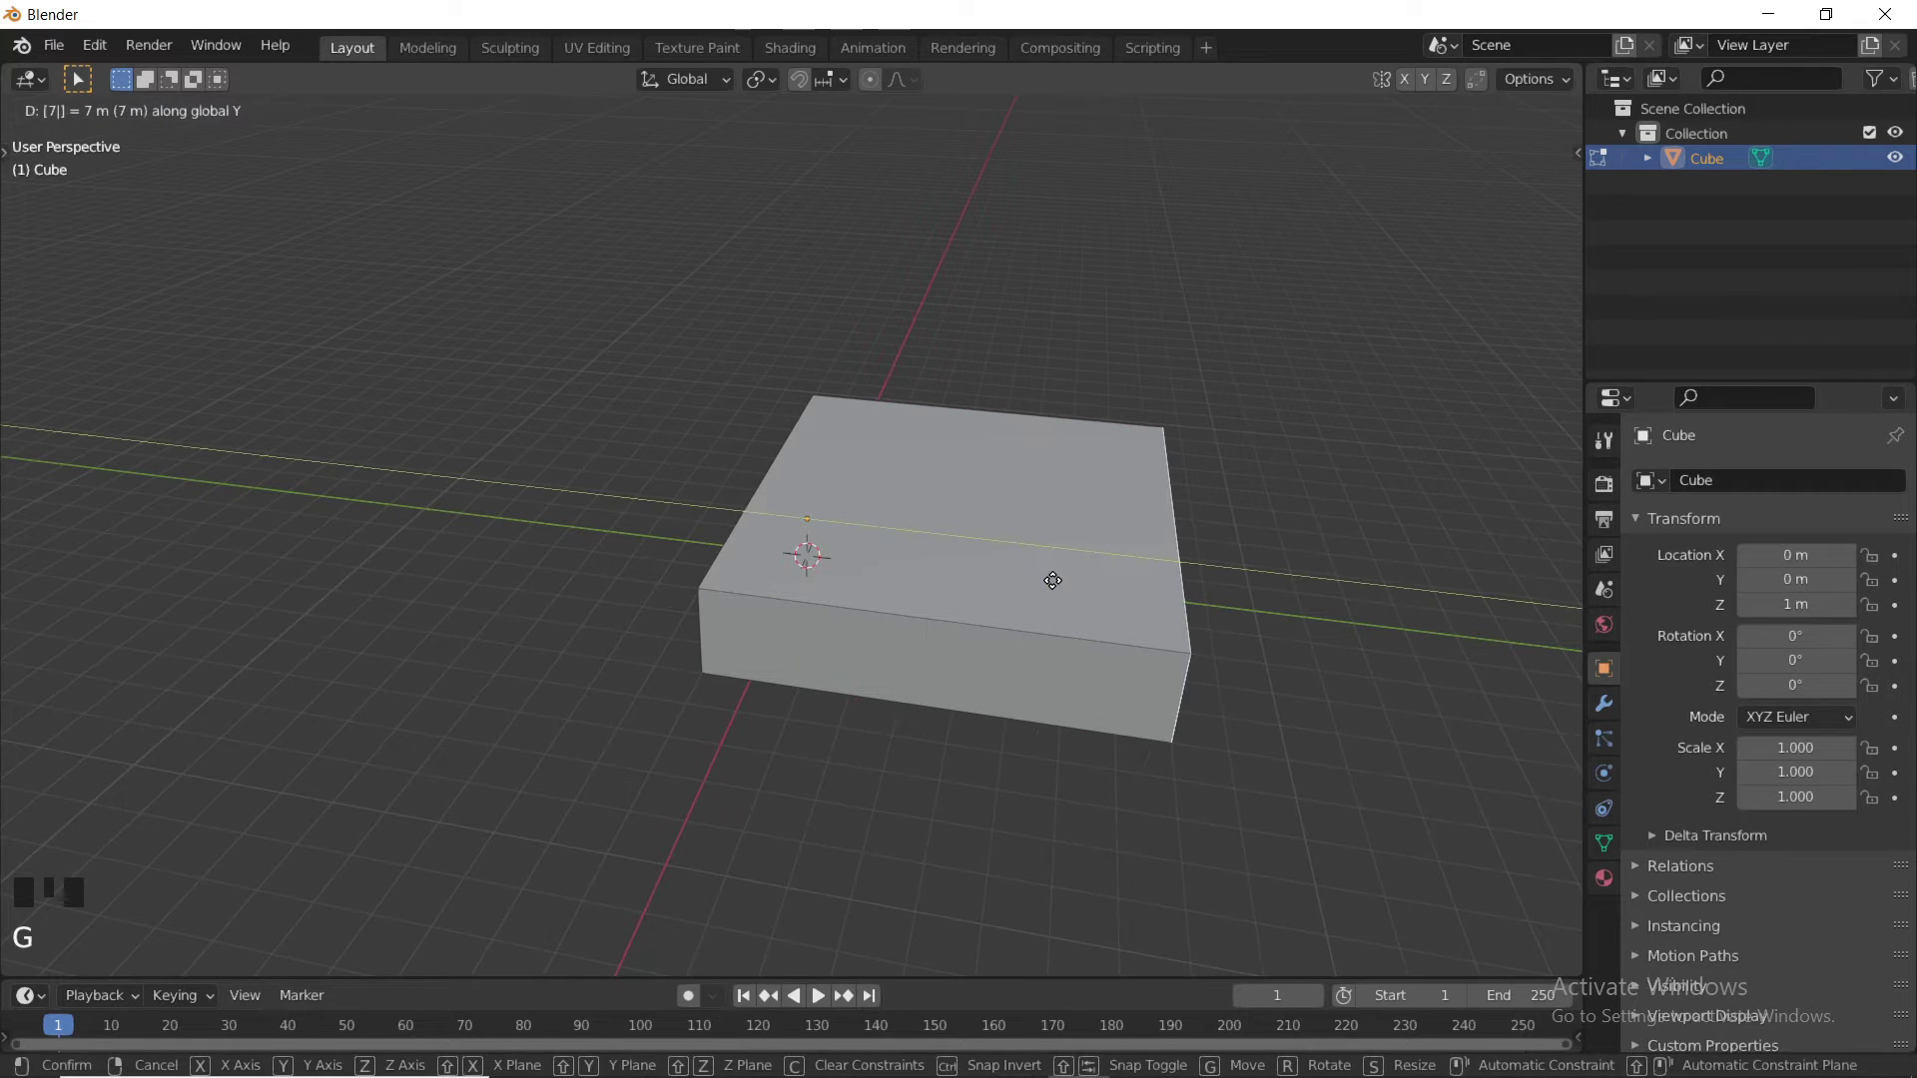
pyautogui.press('Return')
# - Extend the block by moving the same side face another 2 m along global Y
pyautogui.moveTo(885, 557); pyautogui.dragTo(997, 593, button='middle')
pyautogui.moveTo(982, 589)
pyautogui.mouseDown(button='middle')
pyautogui.moveTo(879, 536)
pyautogui.moveTo(1010, 573)
pyautogui.mouseUp(button='middle')
pyautogui.press('g')
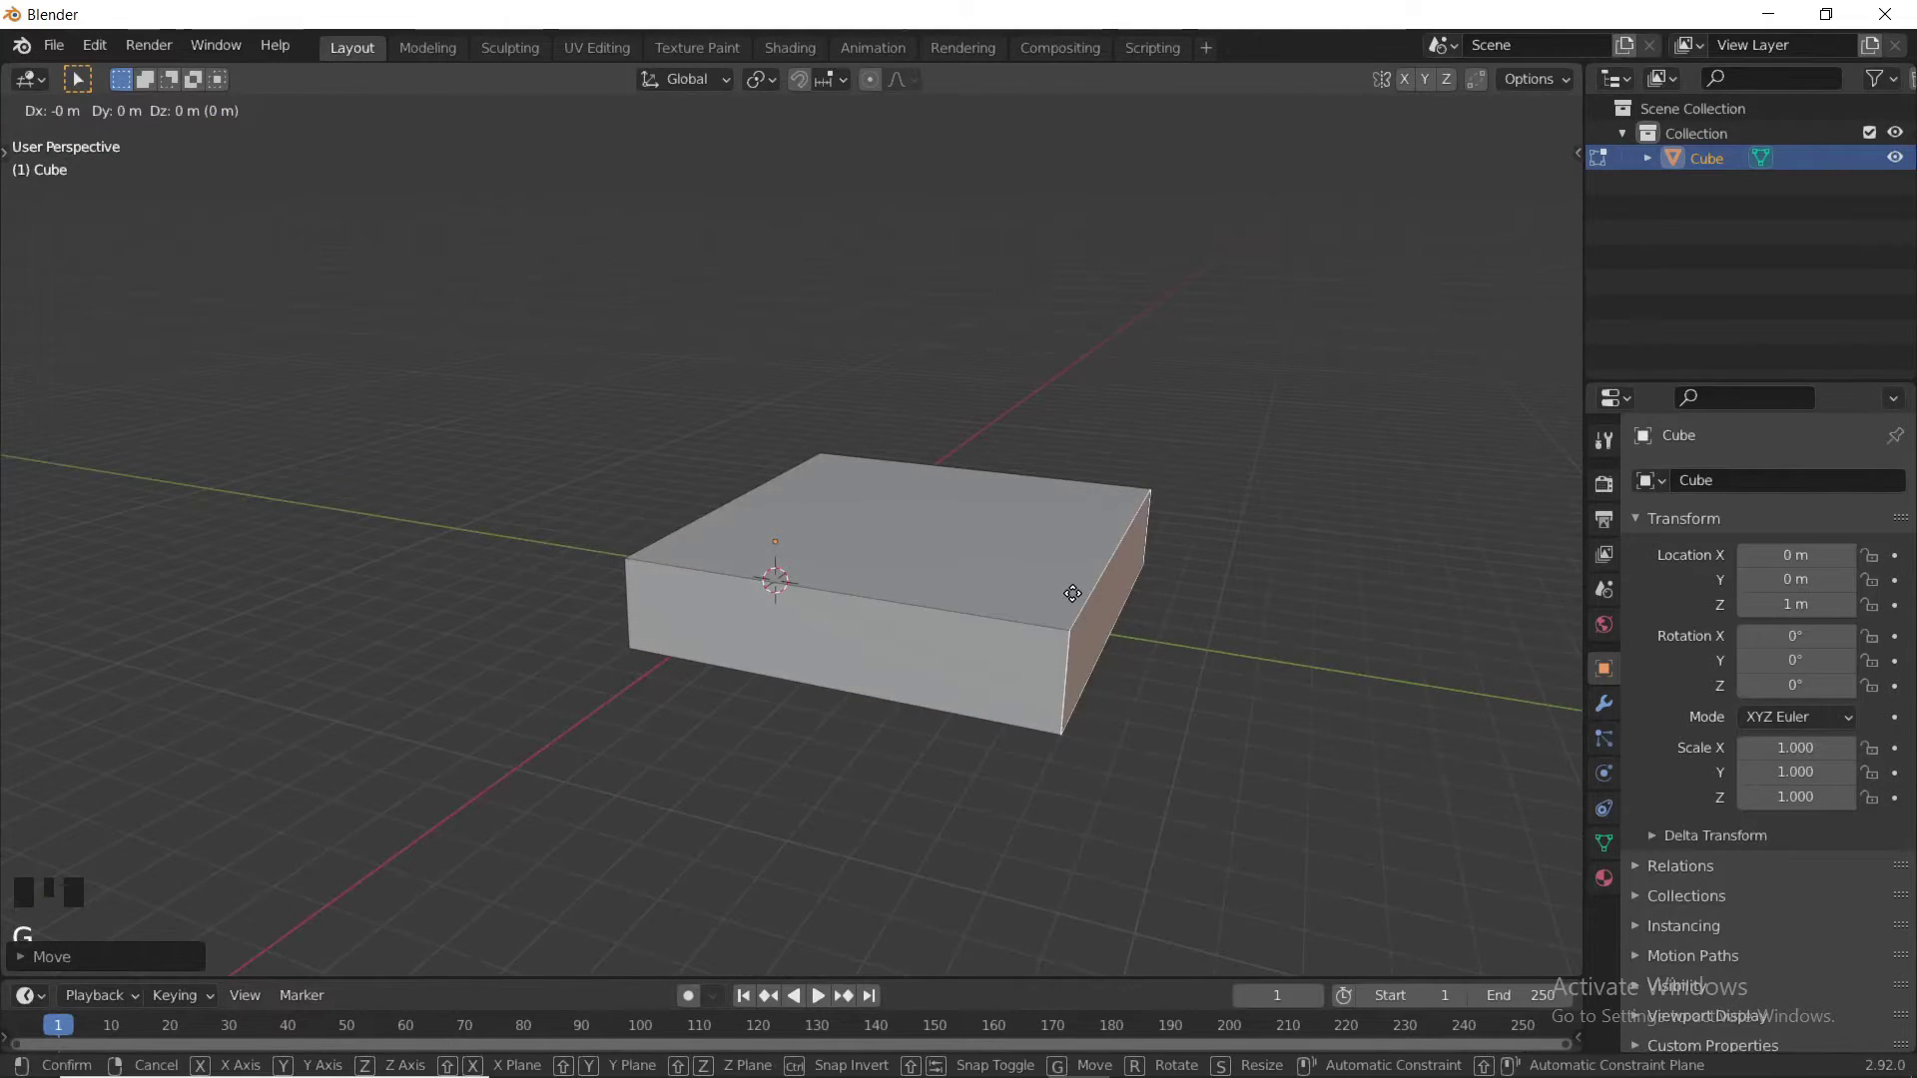
pyautogui.write('y')
pyautogui.write('2')
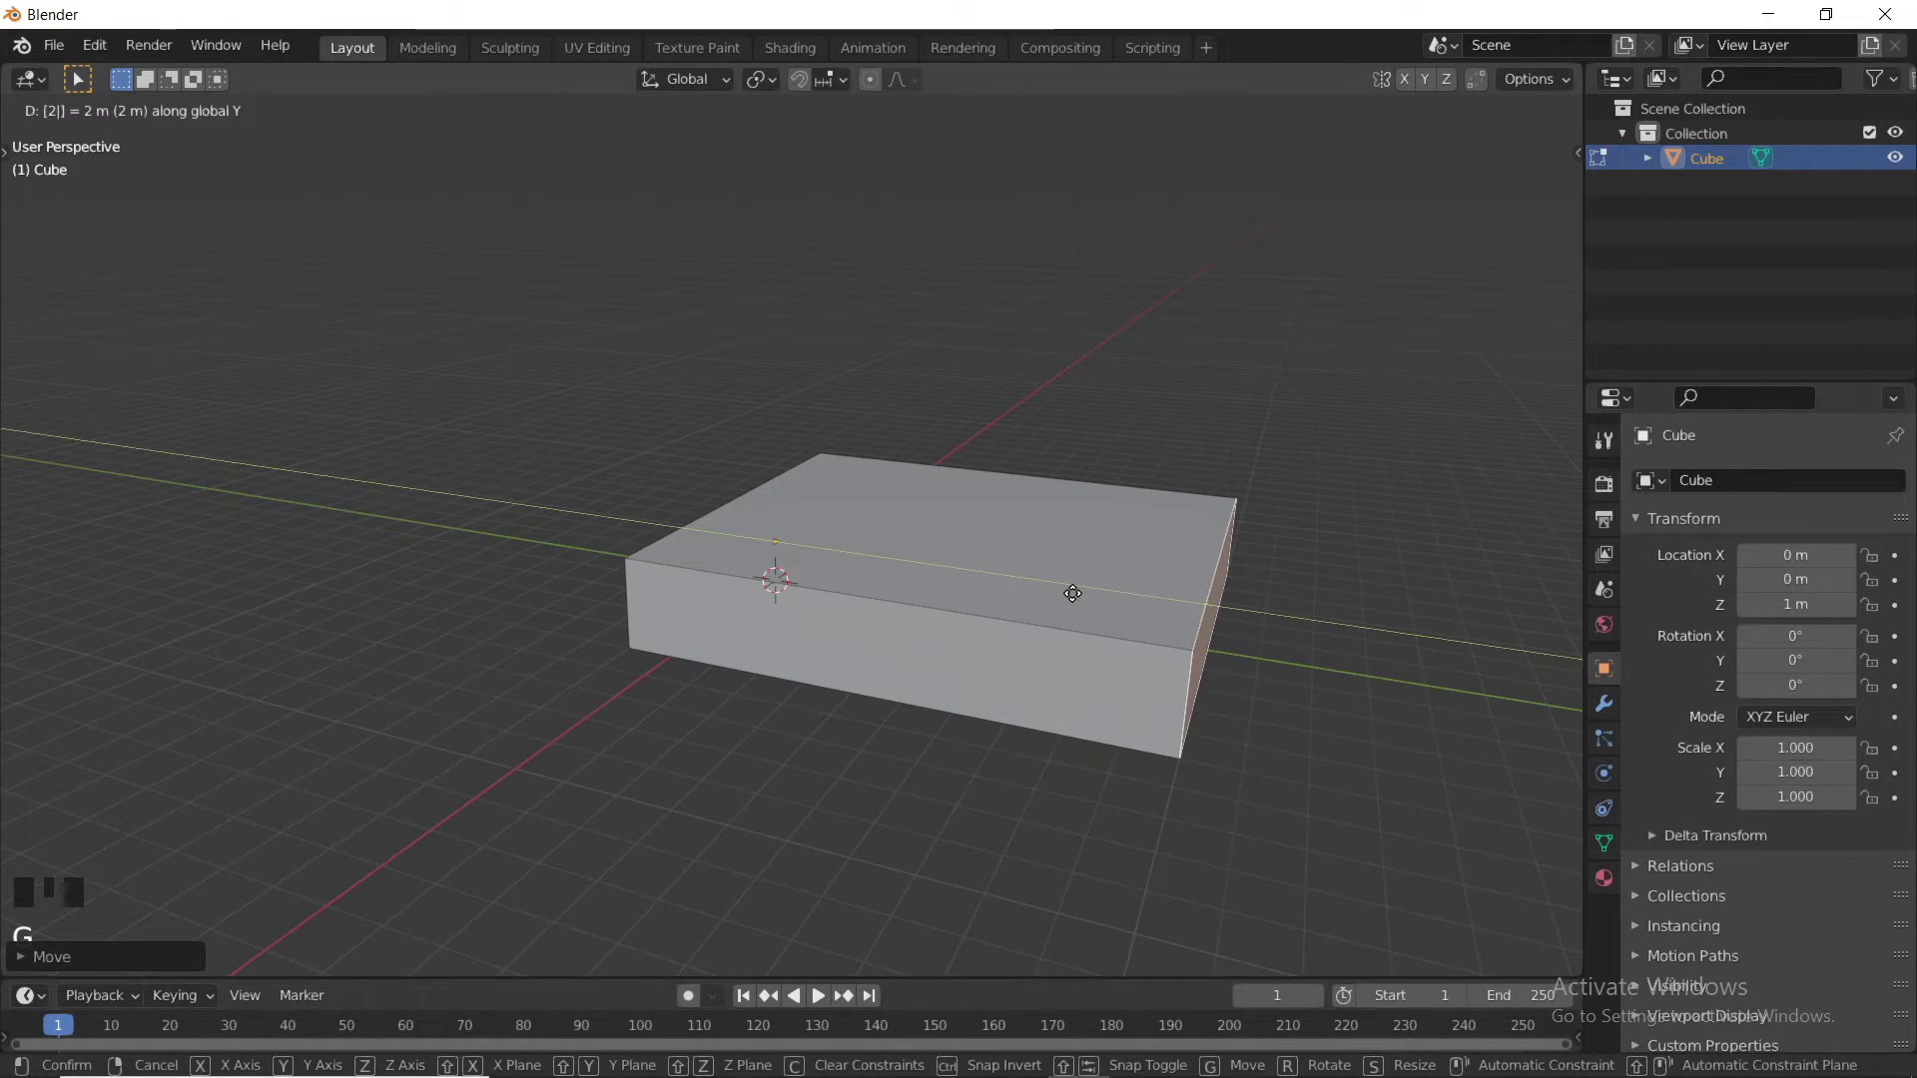
pyautogui.press('Return')
# - Select the block's top face and raise it 7 m along the global Z axis
pyautogui.moveTo(839, 569); pyautogui.dragTo(979, 604, button='middle')
pyautogui.scroll(-1, 1036, 587)
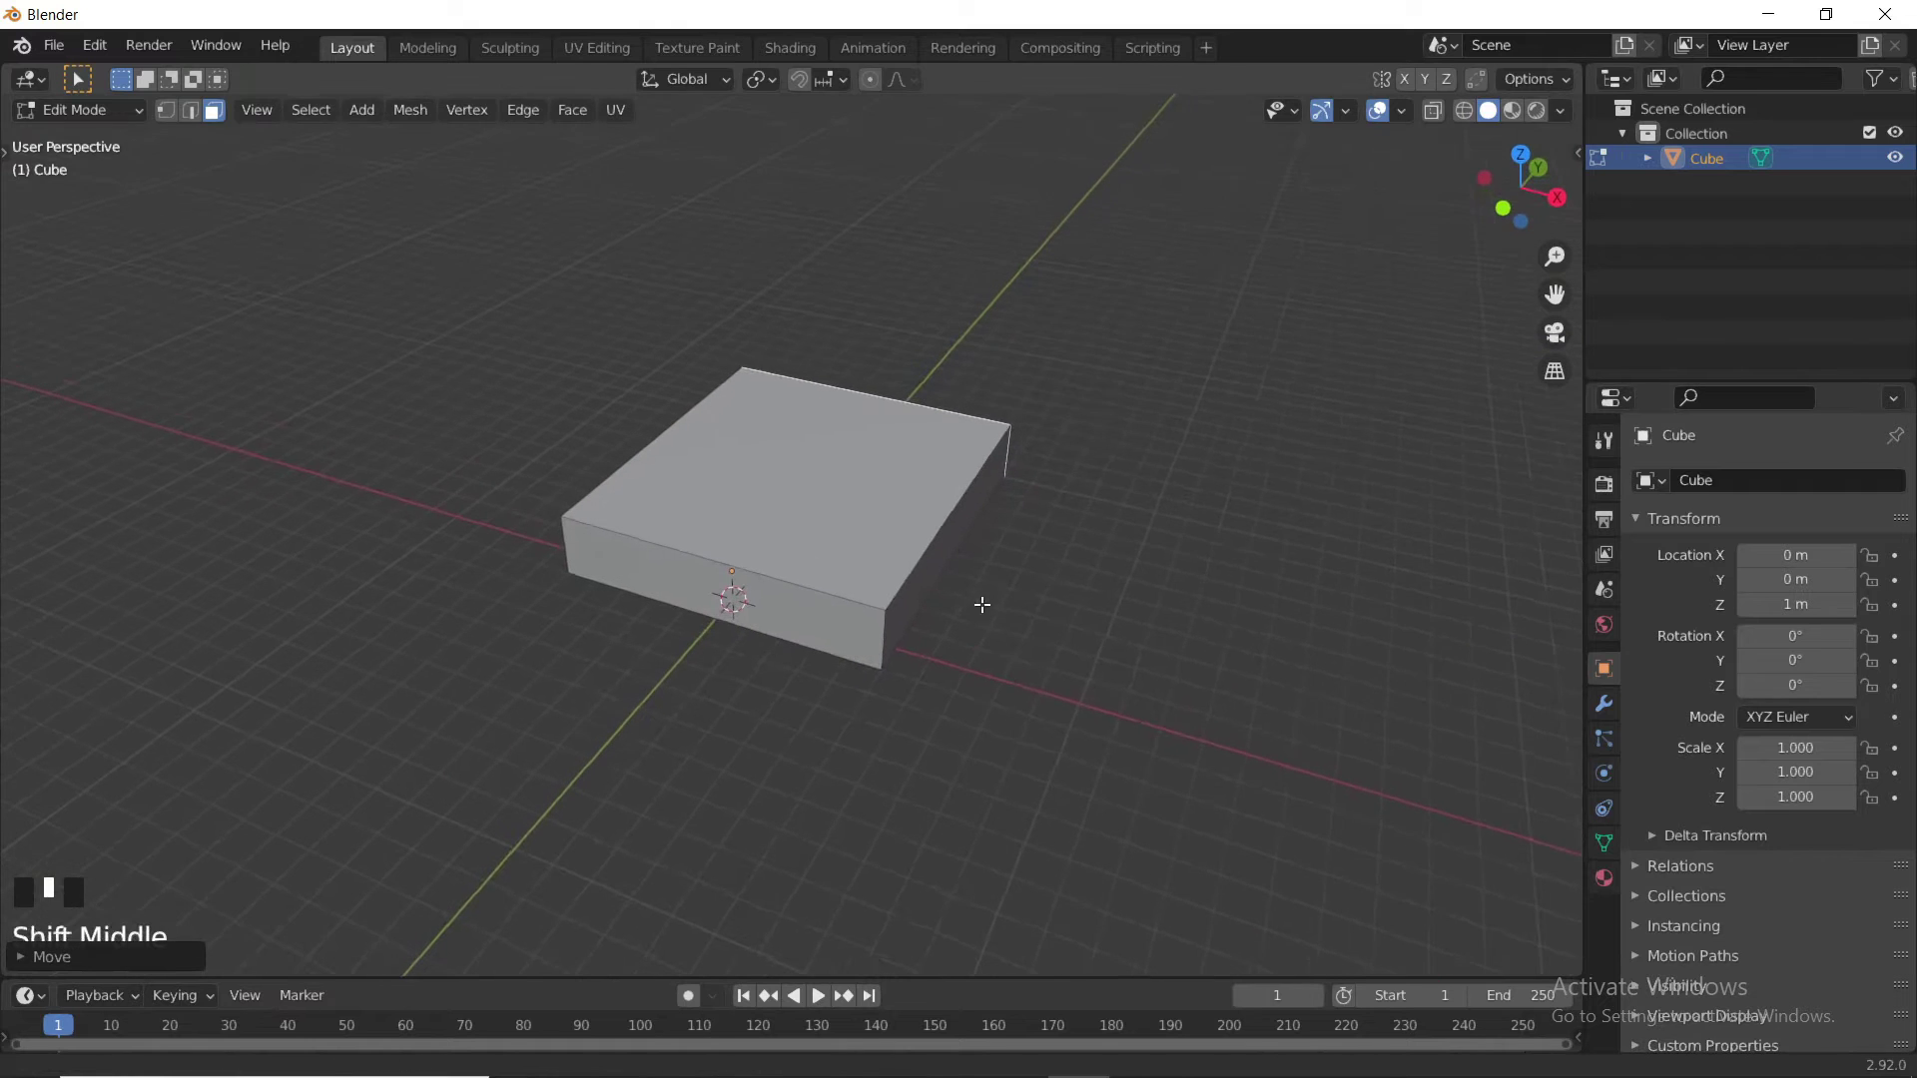
pyautogui.rightClick(813, 439)
pyautogui.moveTo(844, 442); pyautogui.dragTo(781, 476, button='middle')
pyautogui.scroll(1, 789, 440)
pyautogui.press('g')
pyautogui.write('z')
pyautogui.write('7')
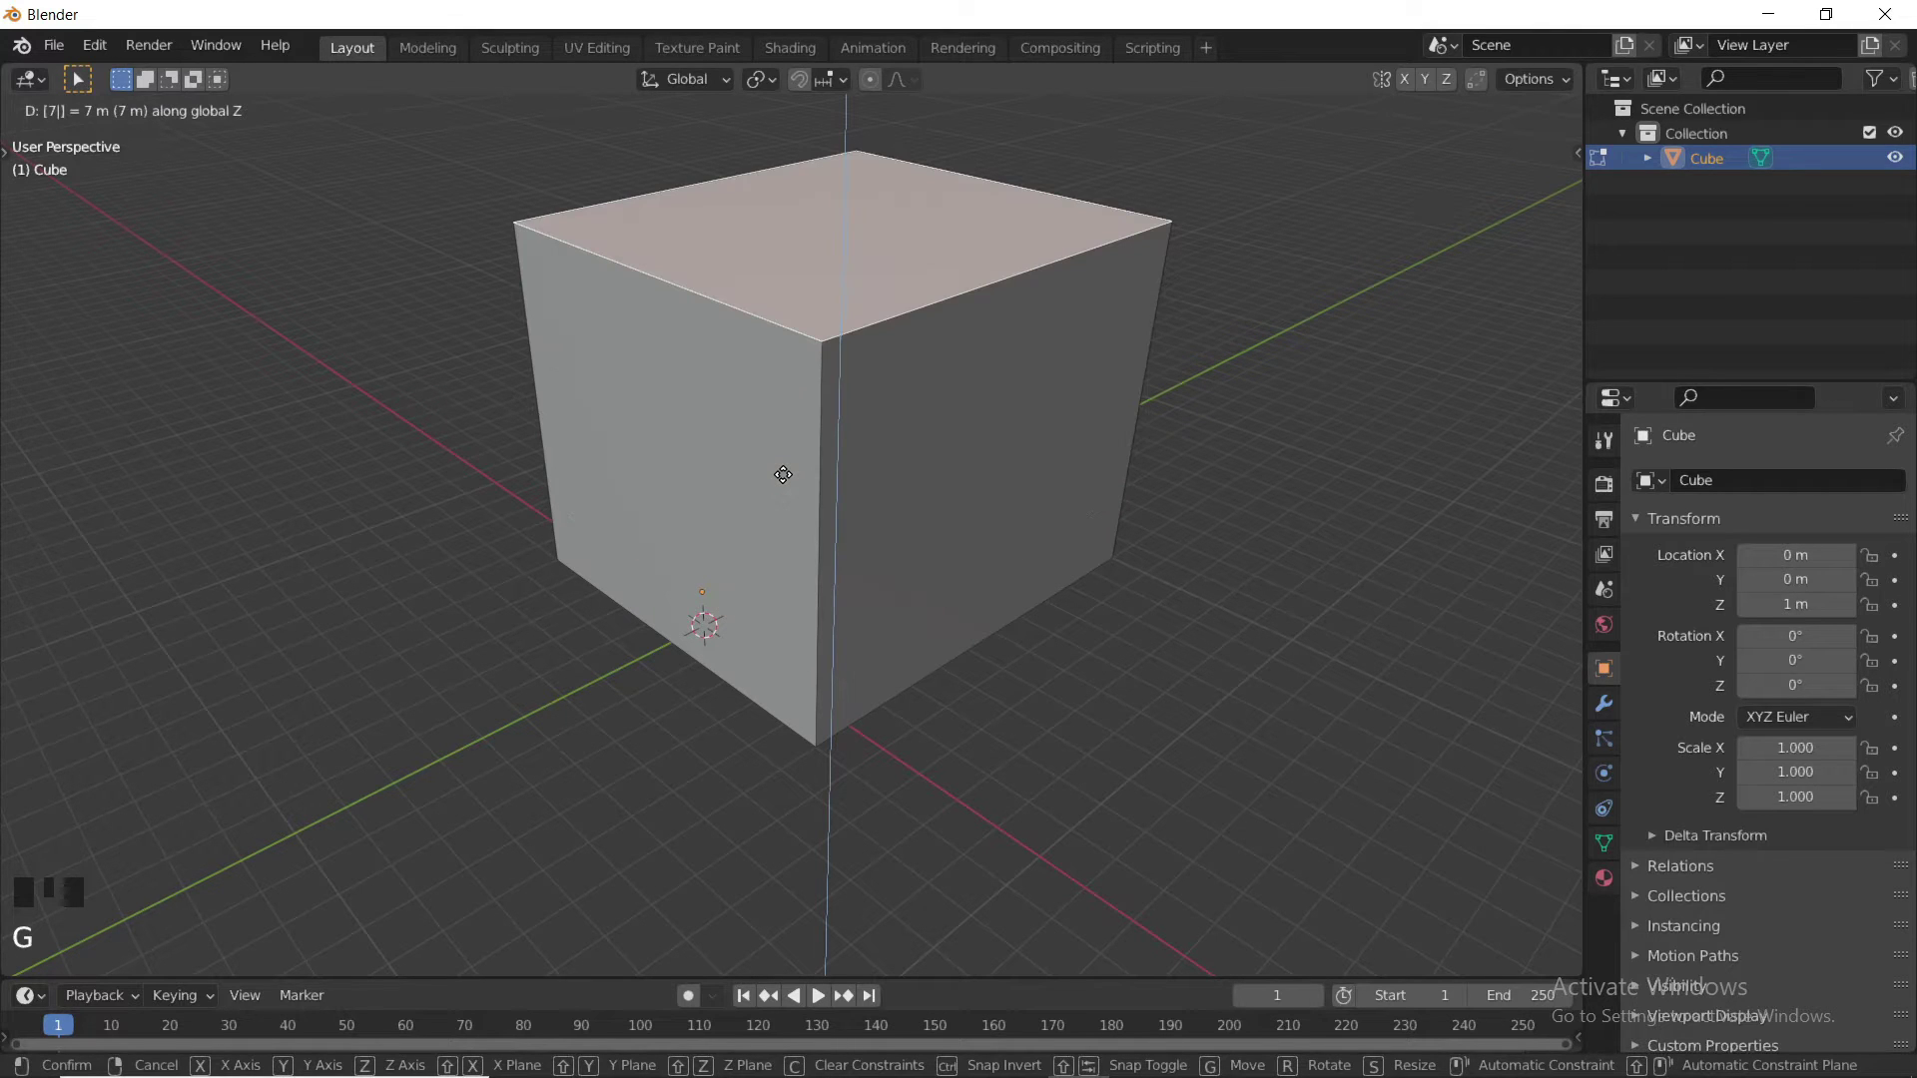
pyautogui.press('Return')
pyautogui.scroll(-3, 783, 475)
pyautogui.keyDown('shift'); pyautogui.moveTo(785, 473); pyautogui.dragTo(982, 504, button='middle'); pyautogui.keyUp('shift')
pyautogui.scroll(3, 828, 491)
pyautogui.press('Tab')
pyautogui.scroll(-2, 852, 520)
pyautogui.press('Tab')
pyautogui.scroll(2, 841, 480)
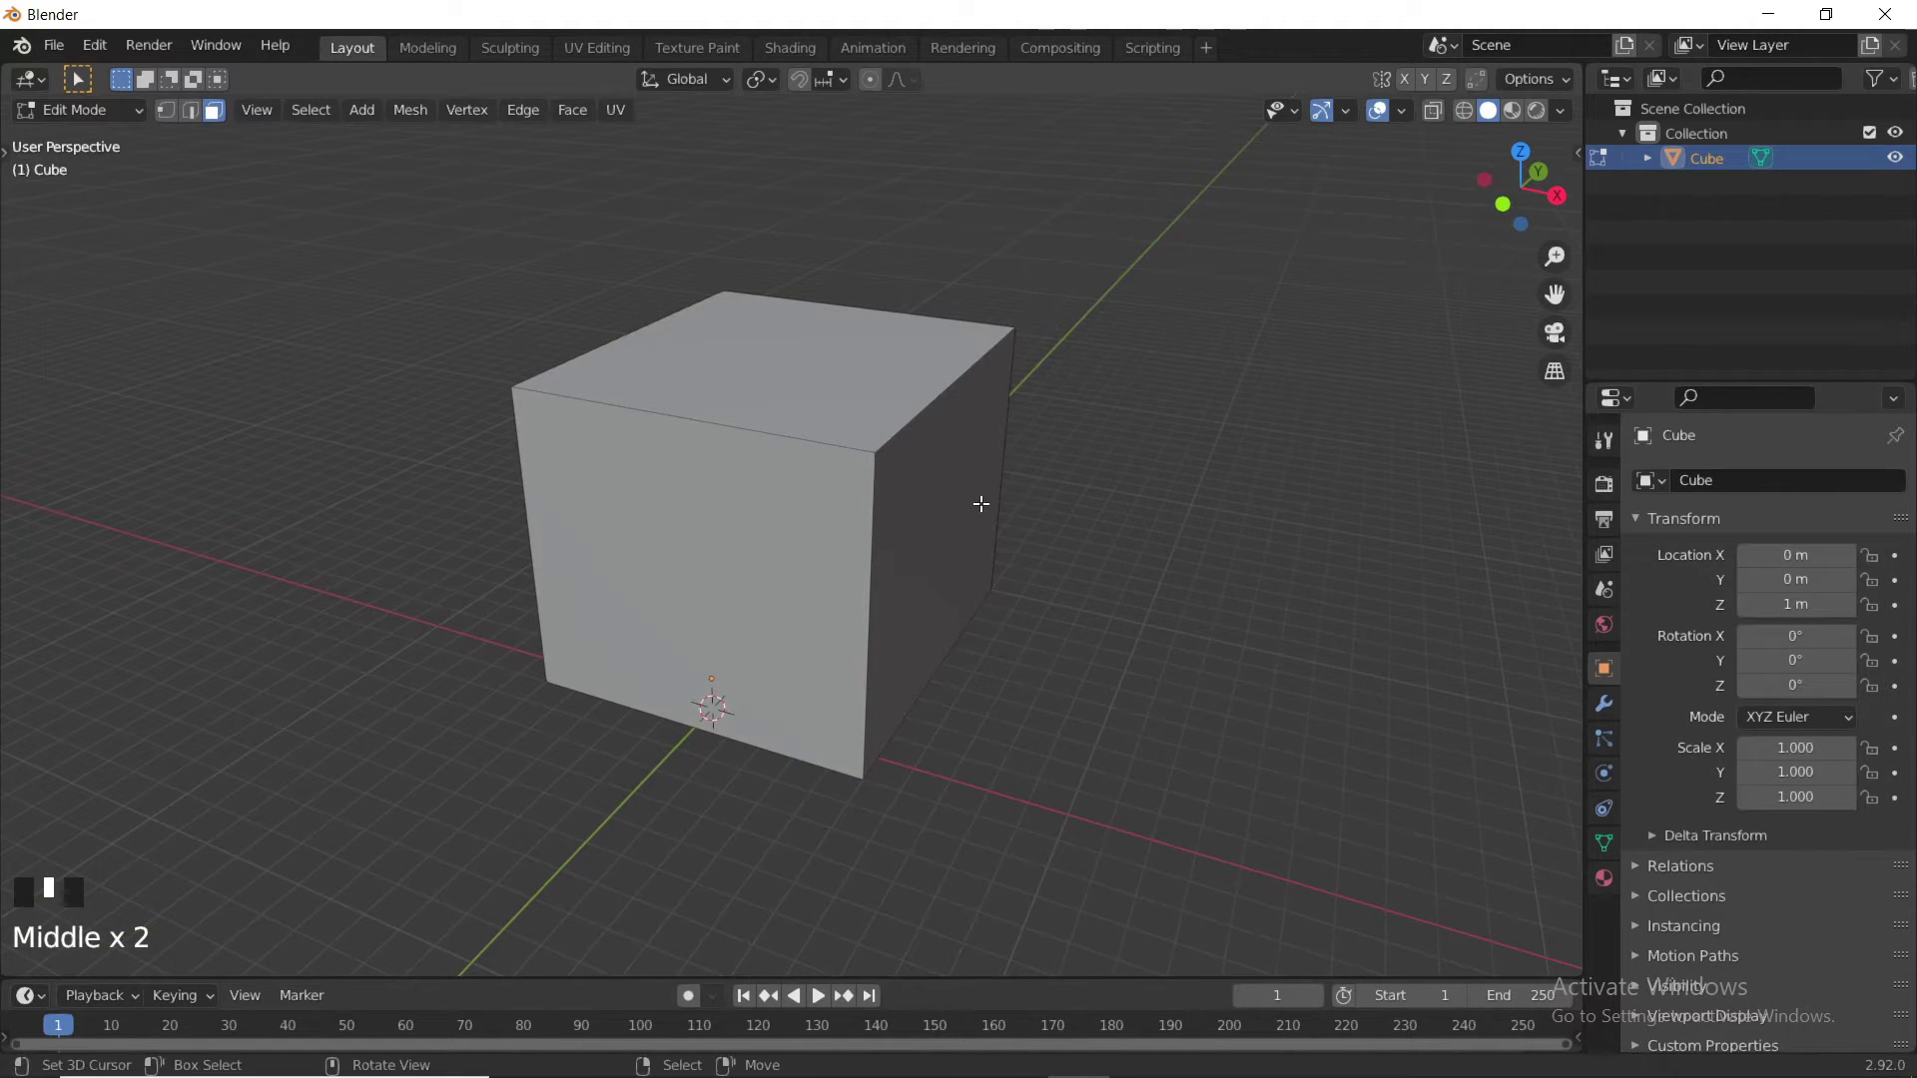
# - Return to Object Mode and add a Bevel modifier to the block with an amount of 0.28 m
pyautogui.press('Tab')
pyautogui.click(1604, 704)
pyautogui.click(1691, 479)
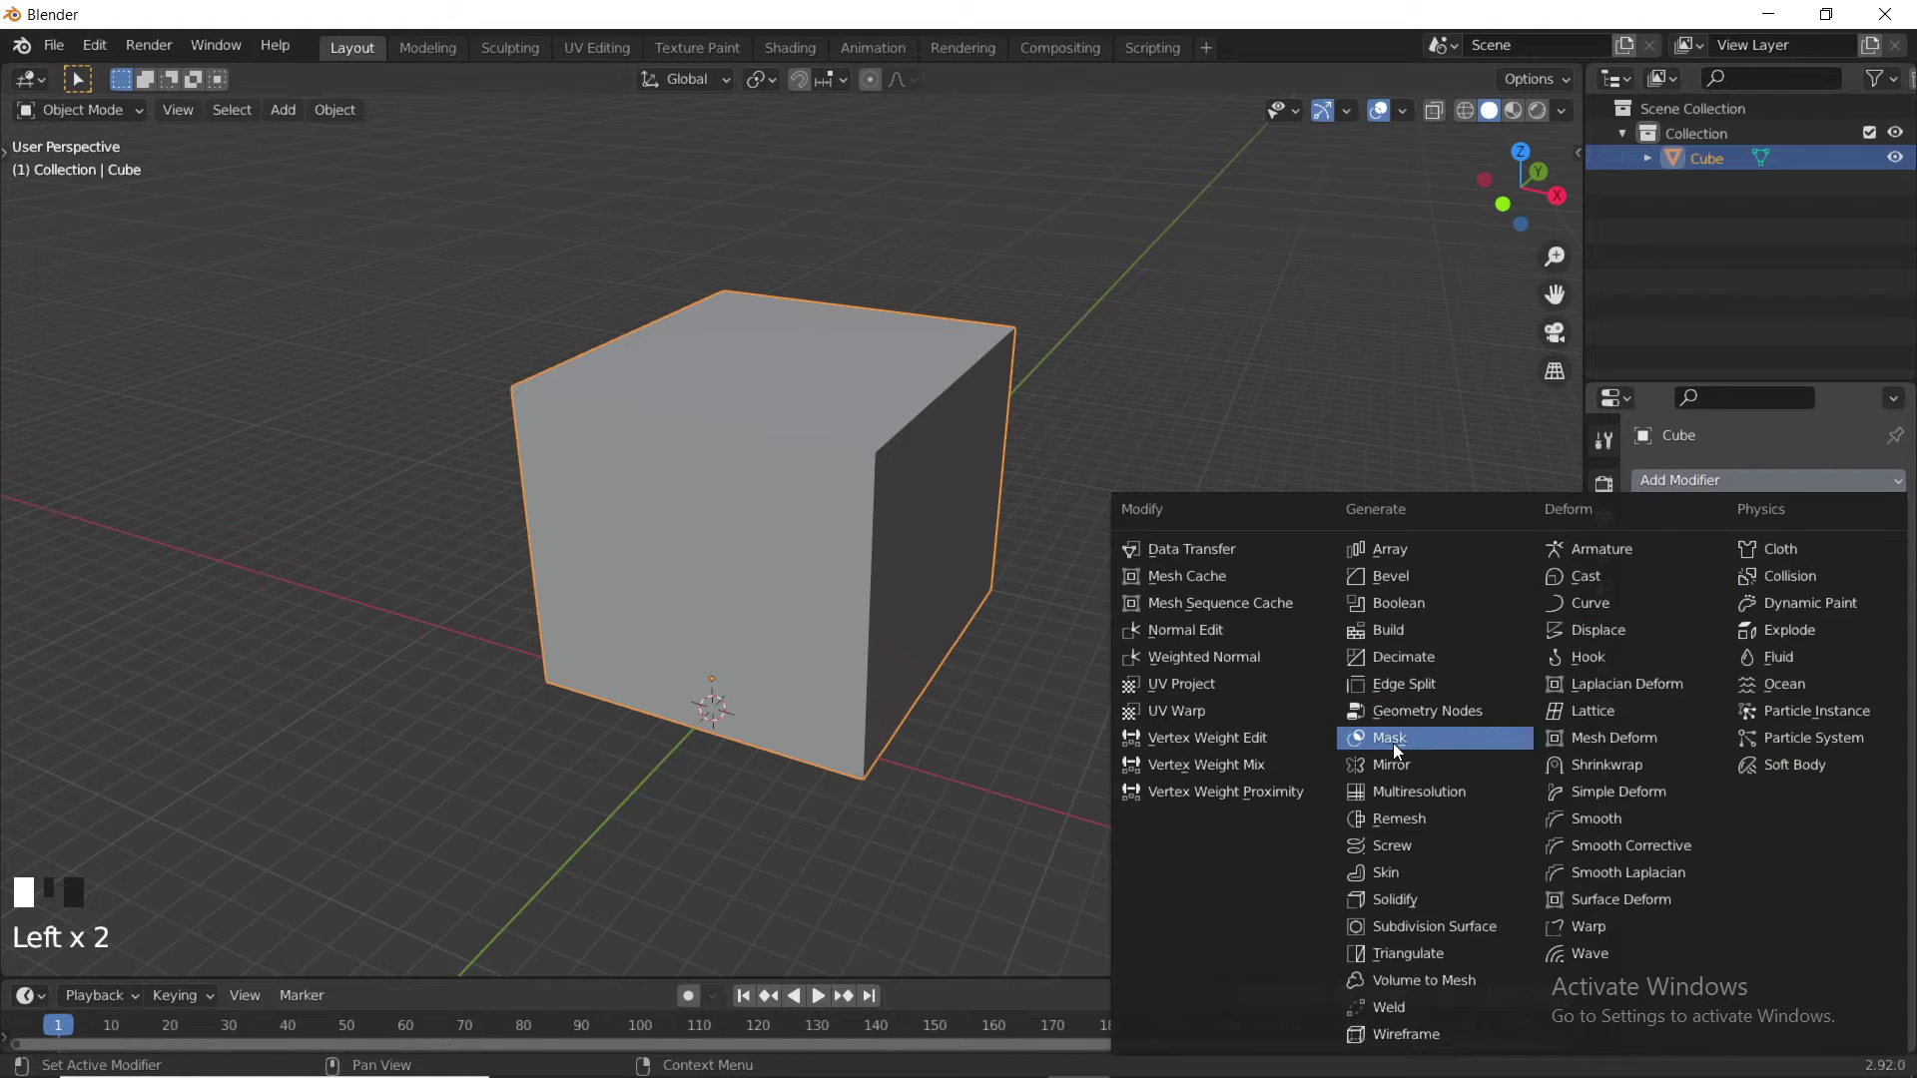
pyautogui.click(1393, 579)
pyautogui.scroll(2, 1078, 484)
pyautogui.scroll(1, 1078, 477)
pyautogui.keyDown('shift'); pyautogui.moveTo(1083, 477); pyautogui.dragTo(1074, 494, button='middle'); pyautogui.keyUp('shift')
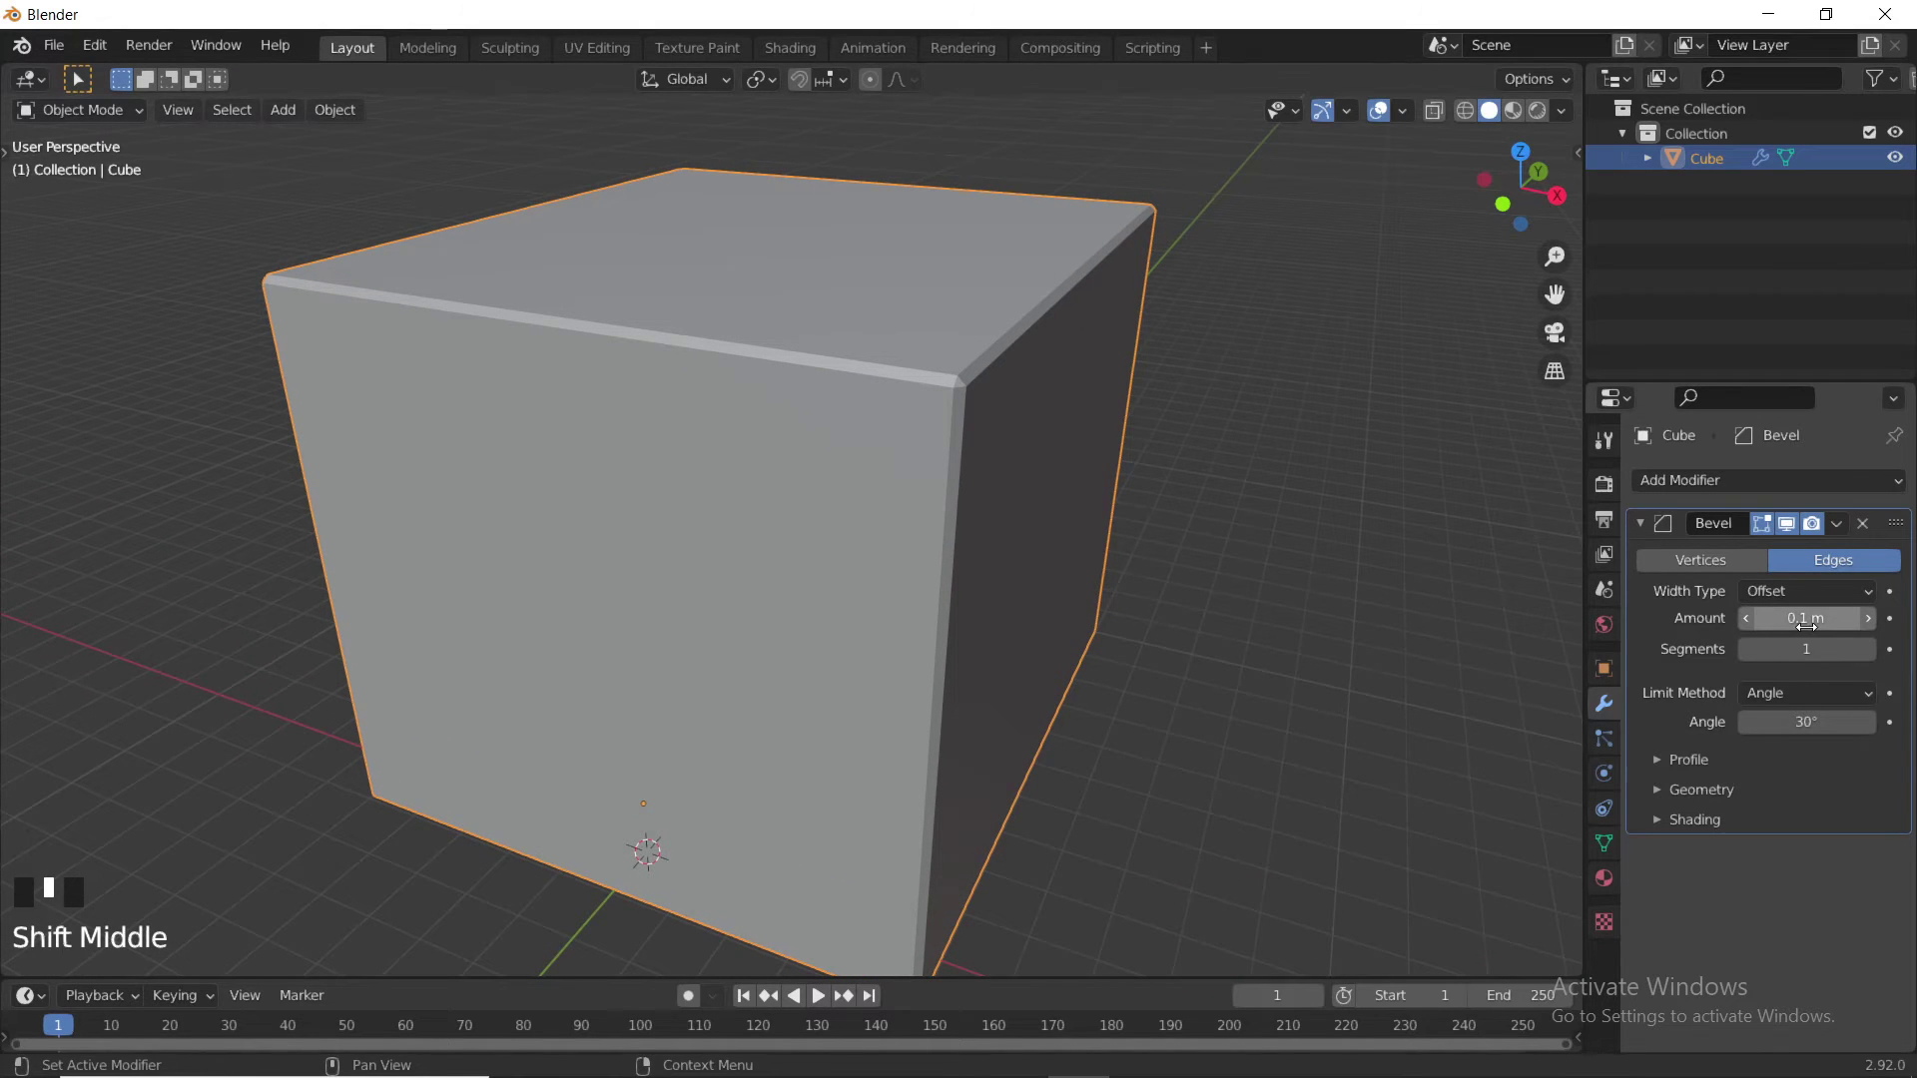
pyautogui.moveTo(1806, 620); pyautogui.dragTo(1846, 620)
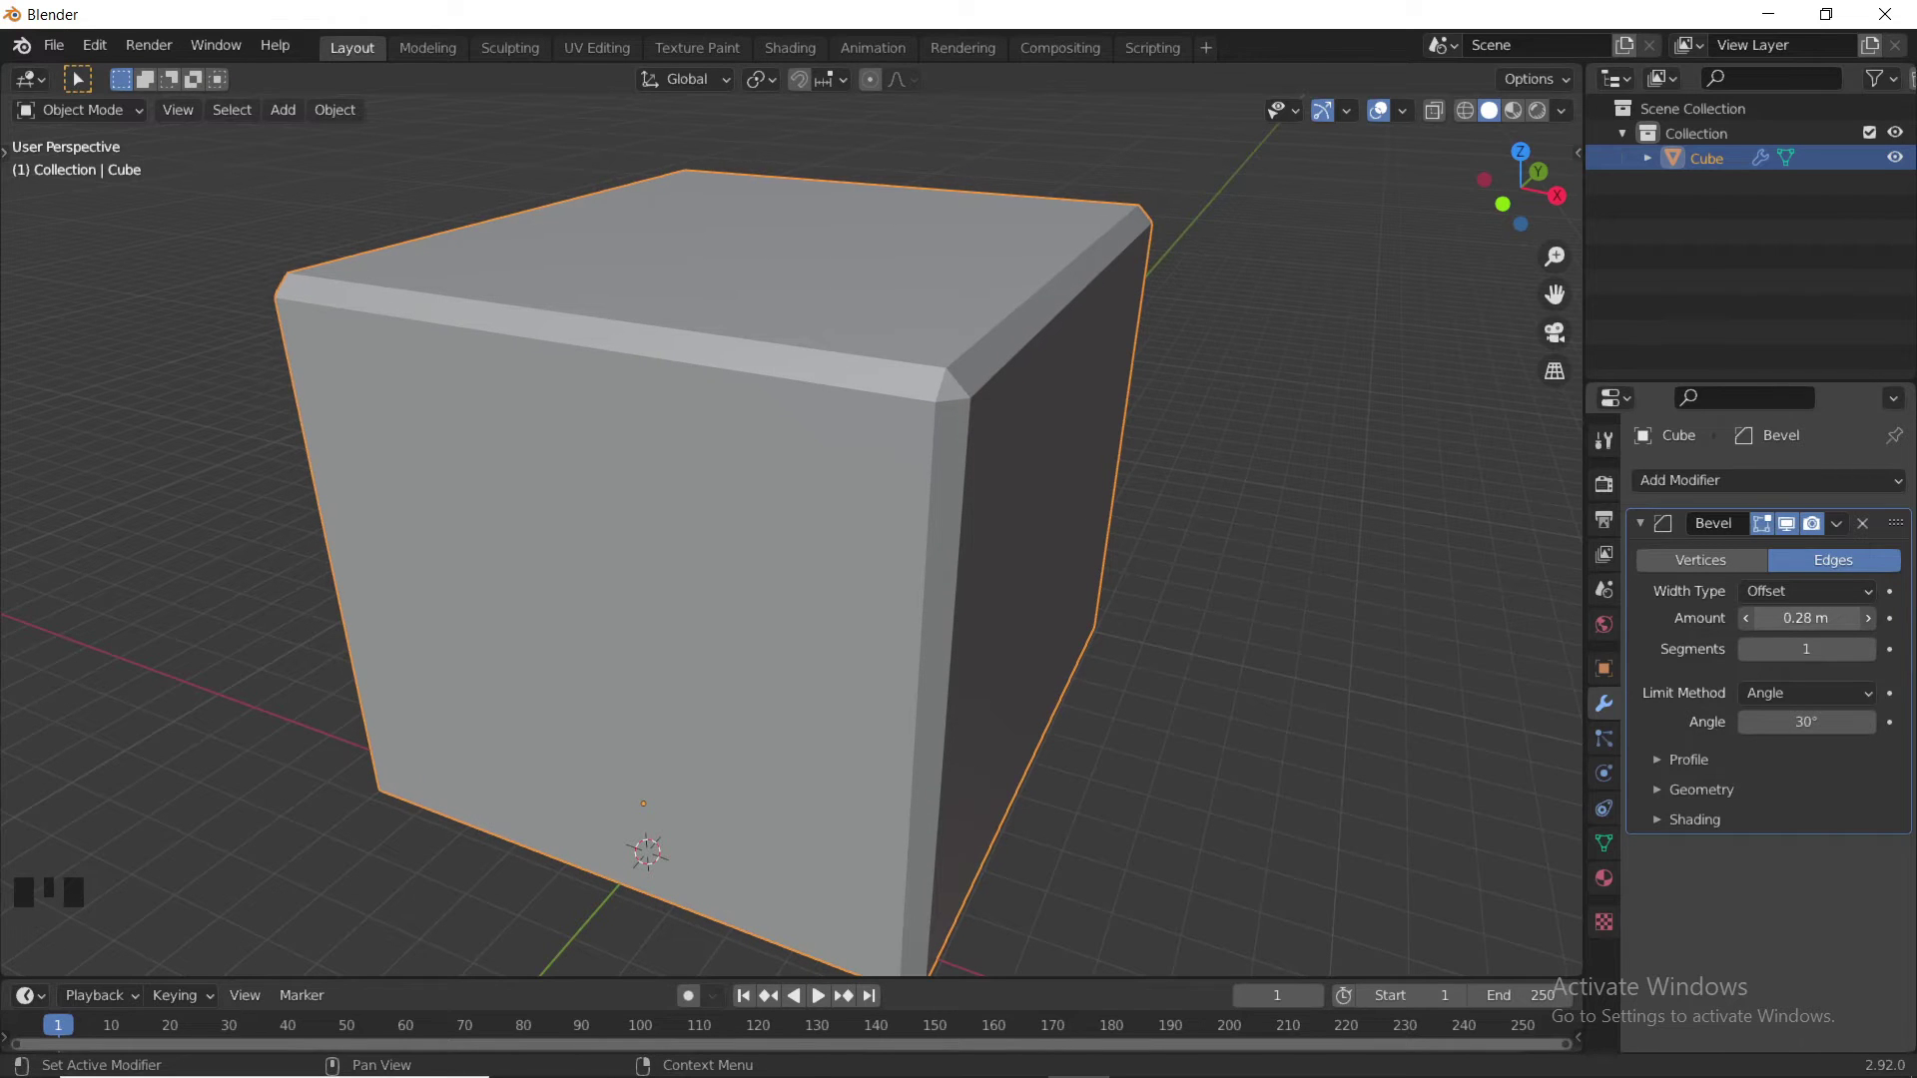
pyautogui.scroll(-2, 1160, 524)
pyautogui.keyDown('shift'); pyautogui.moveTo(1159, 523); pyautogui.dragTo(1062, 504, button='middle'); pyautogui.keyUp('shift')
pyautogui.scroll(-2, 1094, 469)
pyautogui.press('Tab')
pyautogui.moveTo(839, 449)
pyautogui.keyDown('shift'); pyautogui.mouseDown(button='middle')
pyautogui.moveTo(852, 479)
pyautogui.moveTo(560, 454)
pyautogui.moveTo(511, 426)
pyautogui.moveTo(706, 672)
pyautogui.moveTo(915, 522)
pyautogui.moveTo(1049, 496)
pyautogui.moveTo(896, 462)
pyautogui.moveTo(839, 480)
pyautogui.mouseUp(button='middle'); pyautogui.keyUp('shift')
pyautogui.press('Tab')
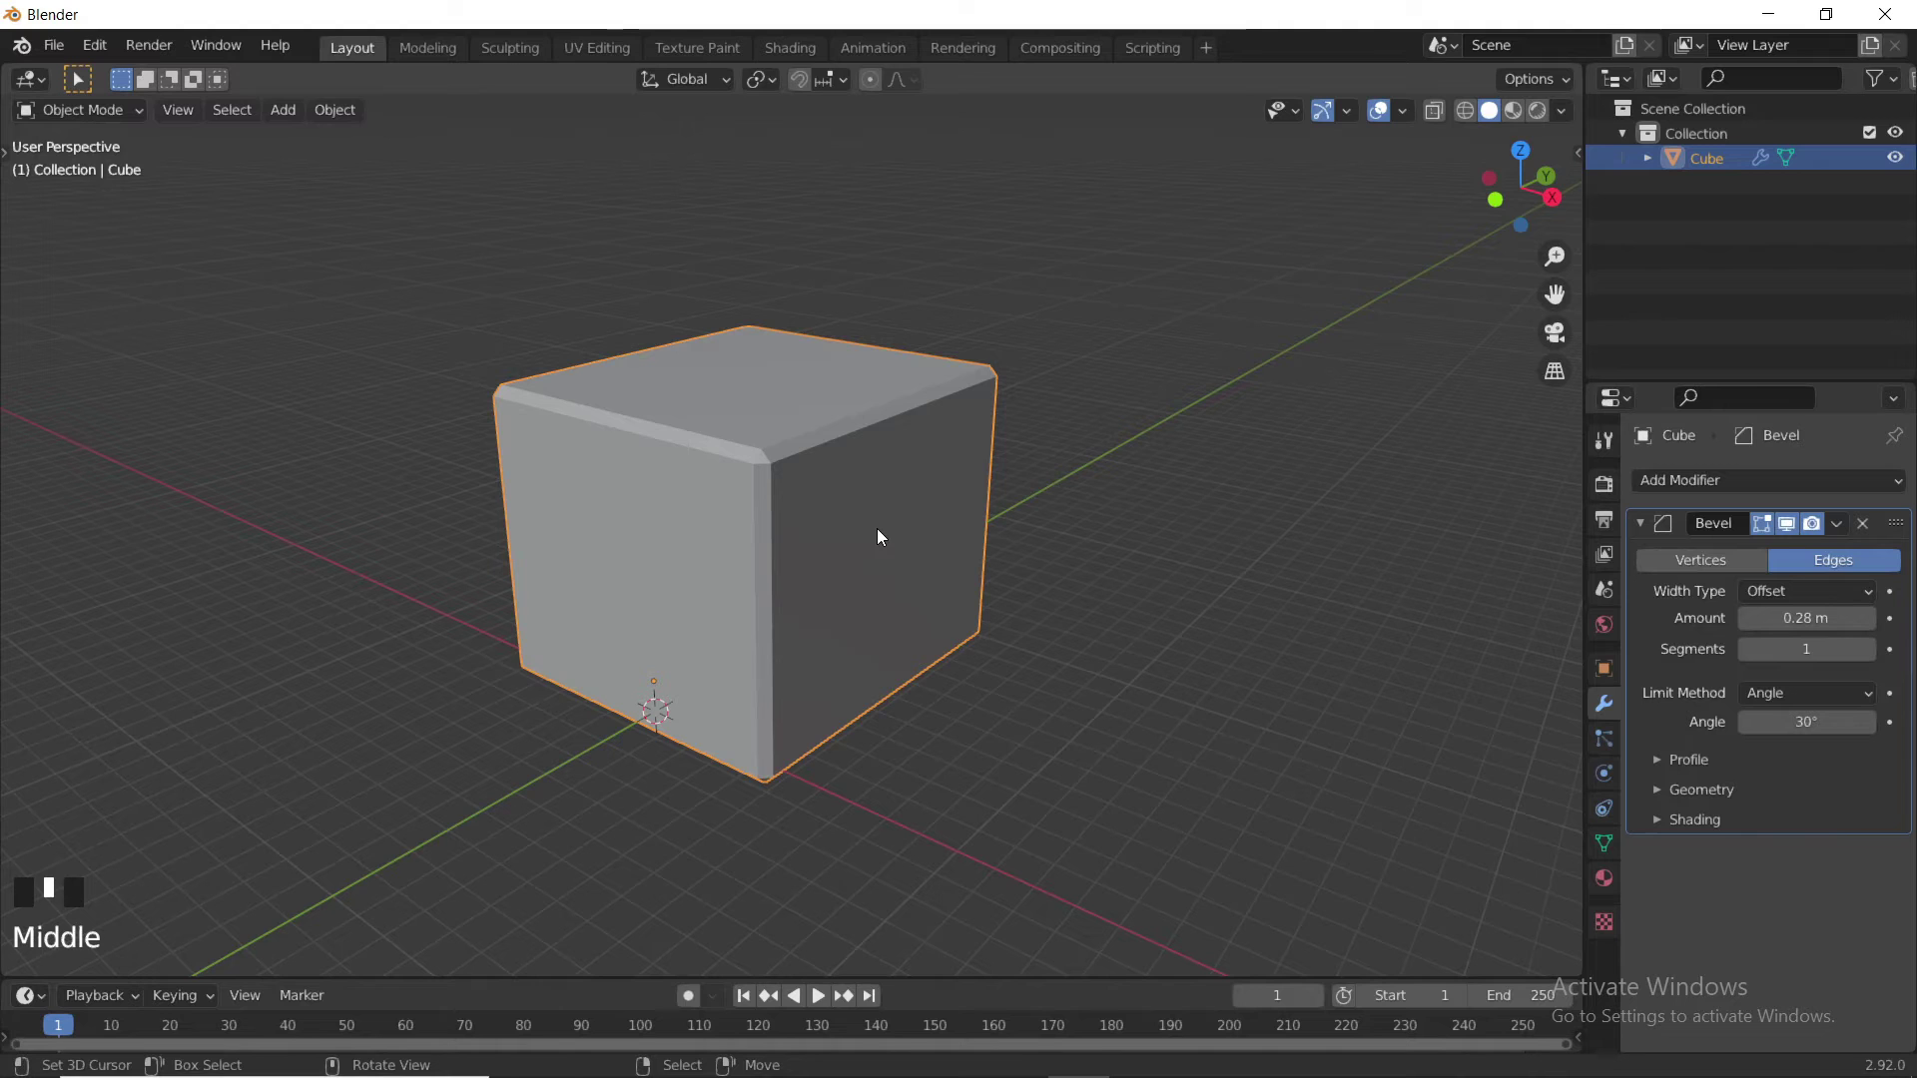
# - Cut a centered vertical edge loop through the block in Edit Mode, using wireframe front view and vertex selection
pyautogui.press('Tab')
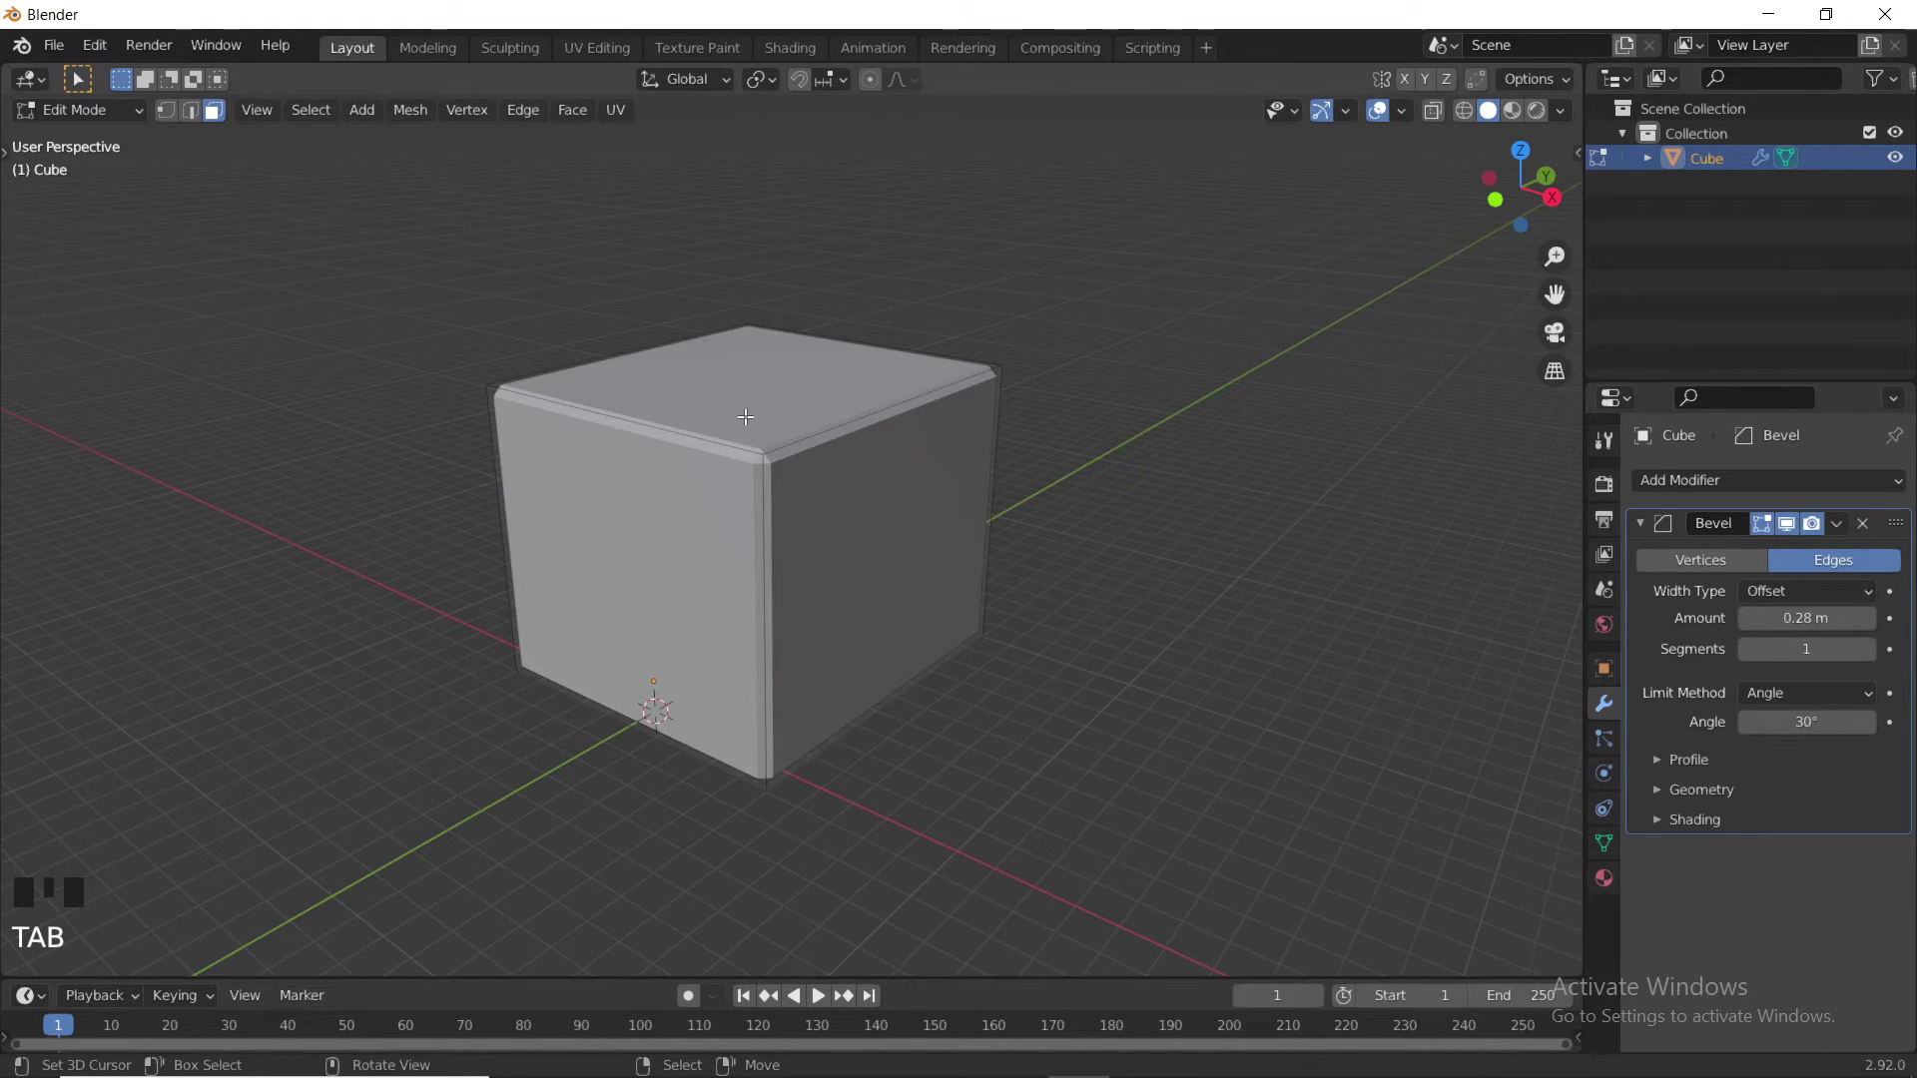
pyautogui.press('KP_1')
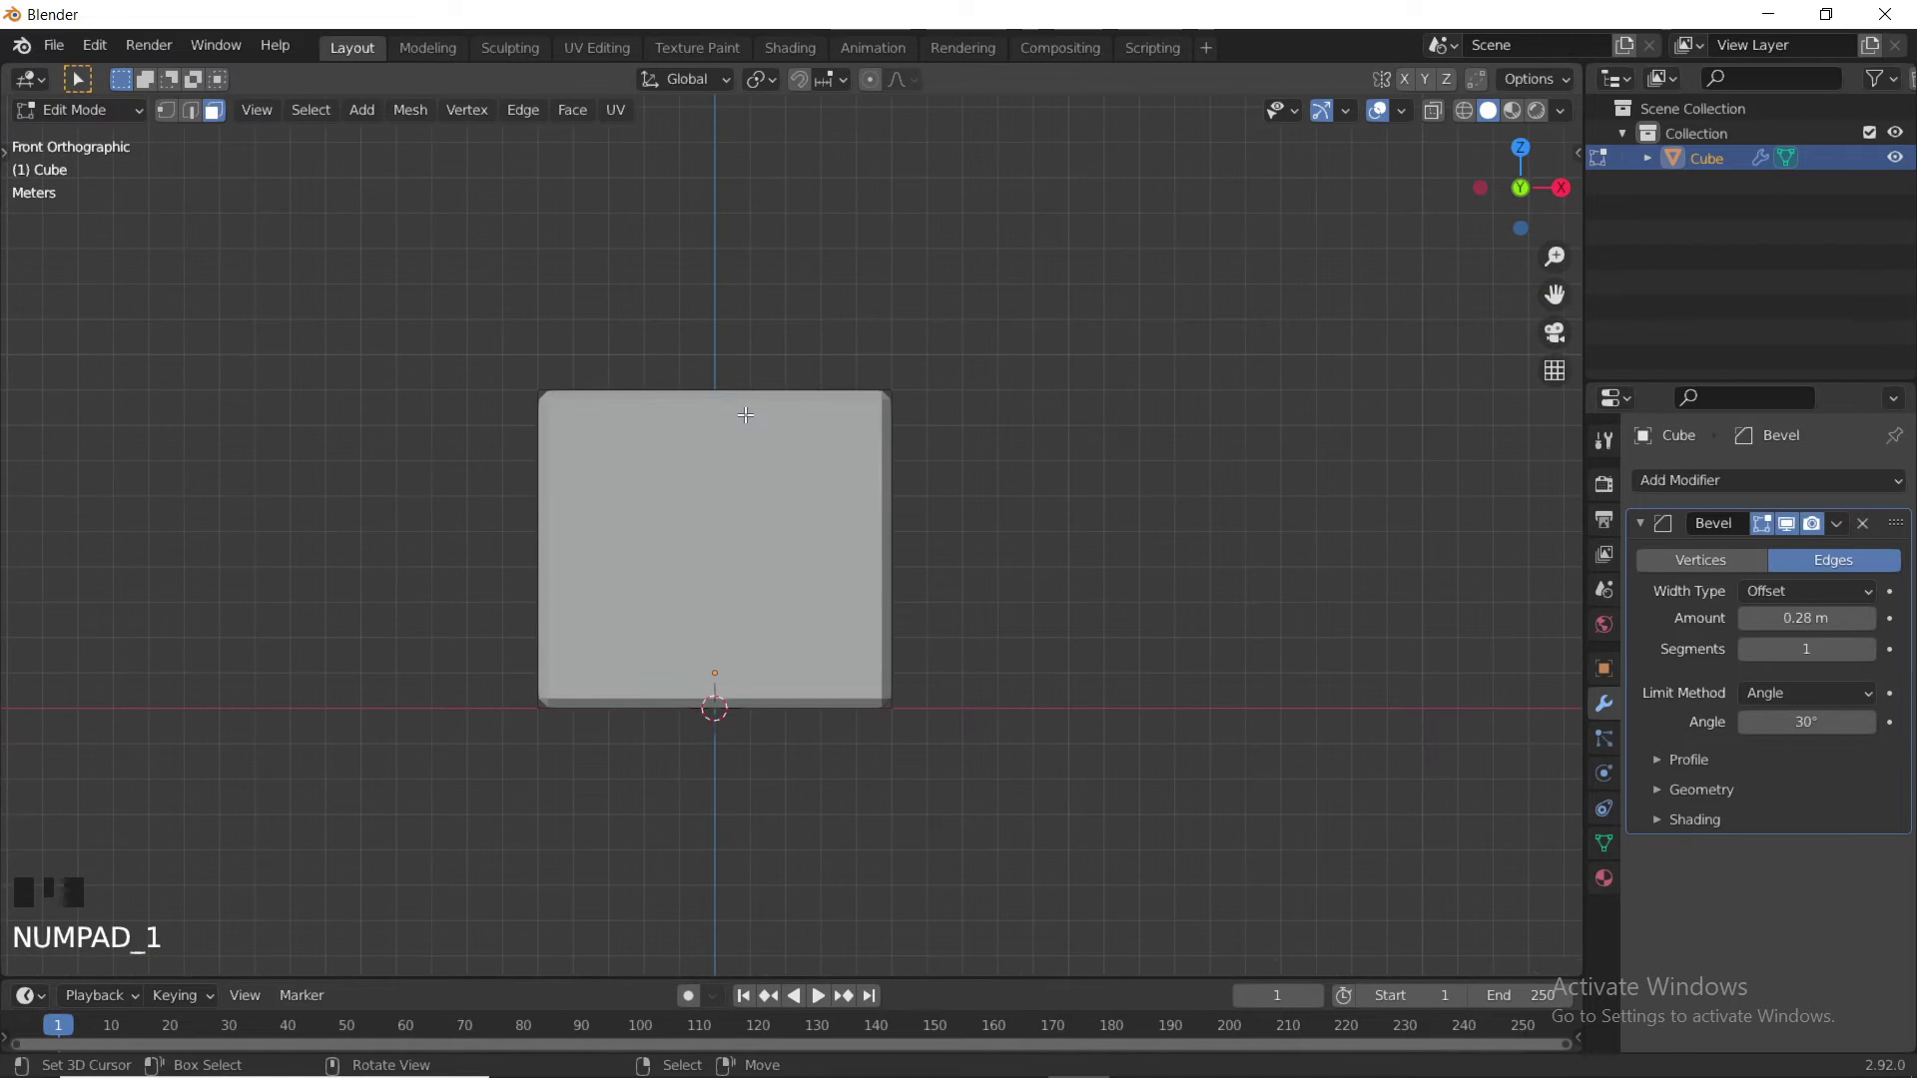
pyautogui.scroll(1, 732, 452)
pyautogui.keyDown('shift'); pyautogui.moveTo(734, 456); pyautogui.dragTo(763, 499, button='middle'); pyautogui.keyUp('shift')
pyautogui.press('z')
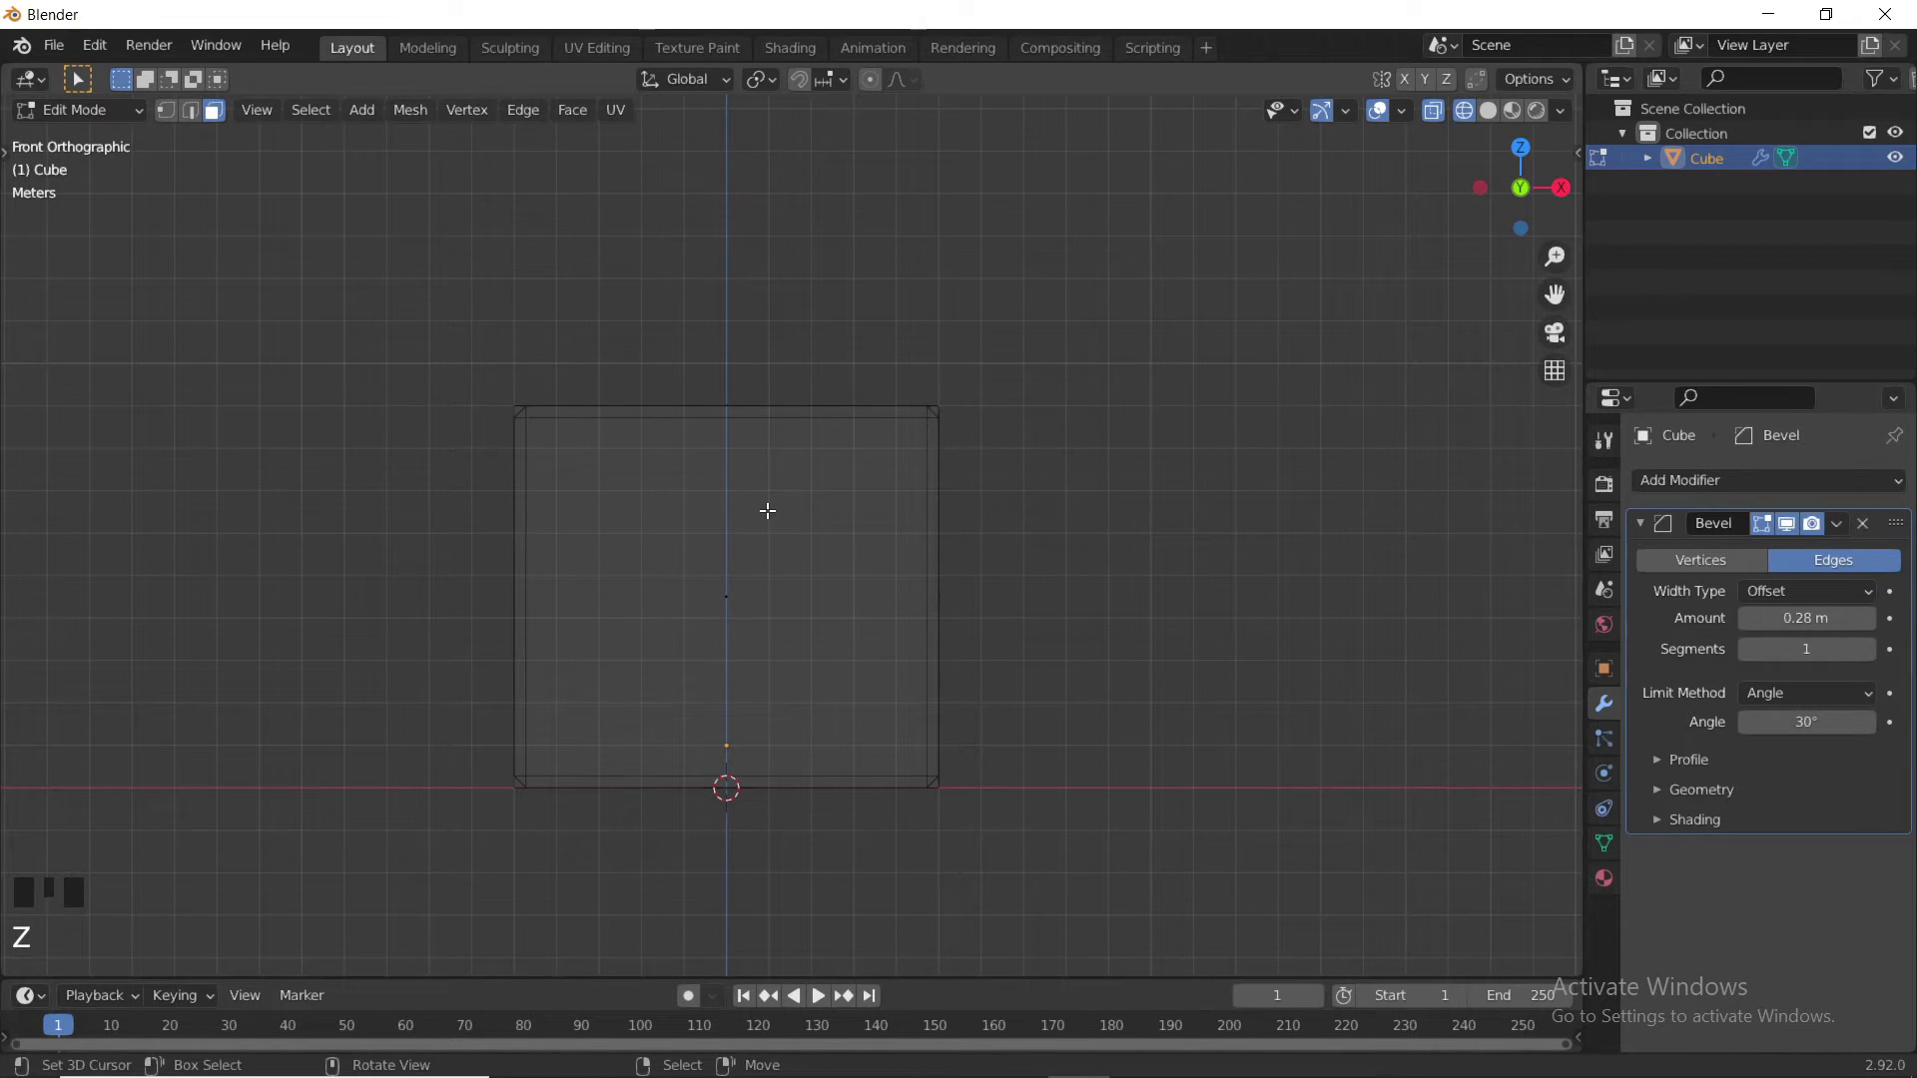
pyautogui.click(166, 118)
pyautogui.hotkey('ctrl', 'r')
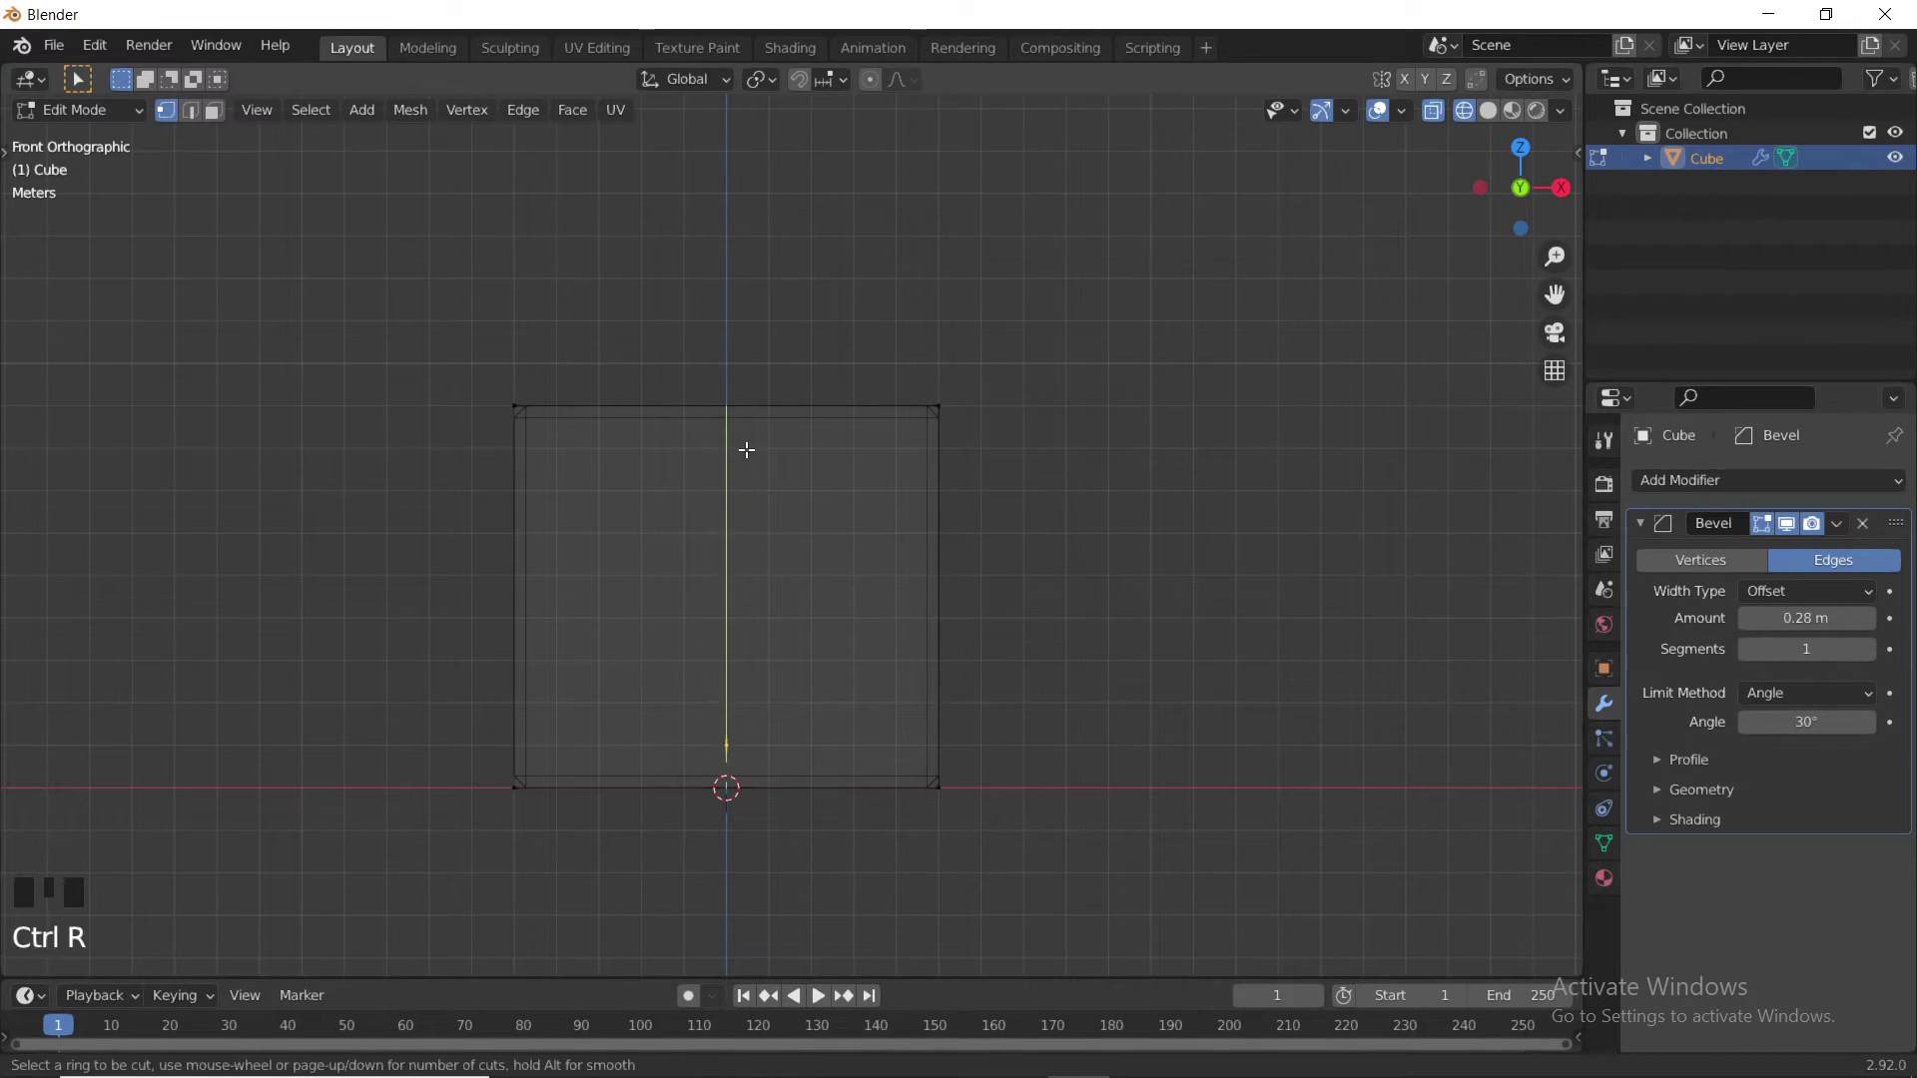
pyautogui.click(749, 451)
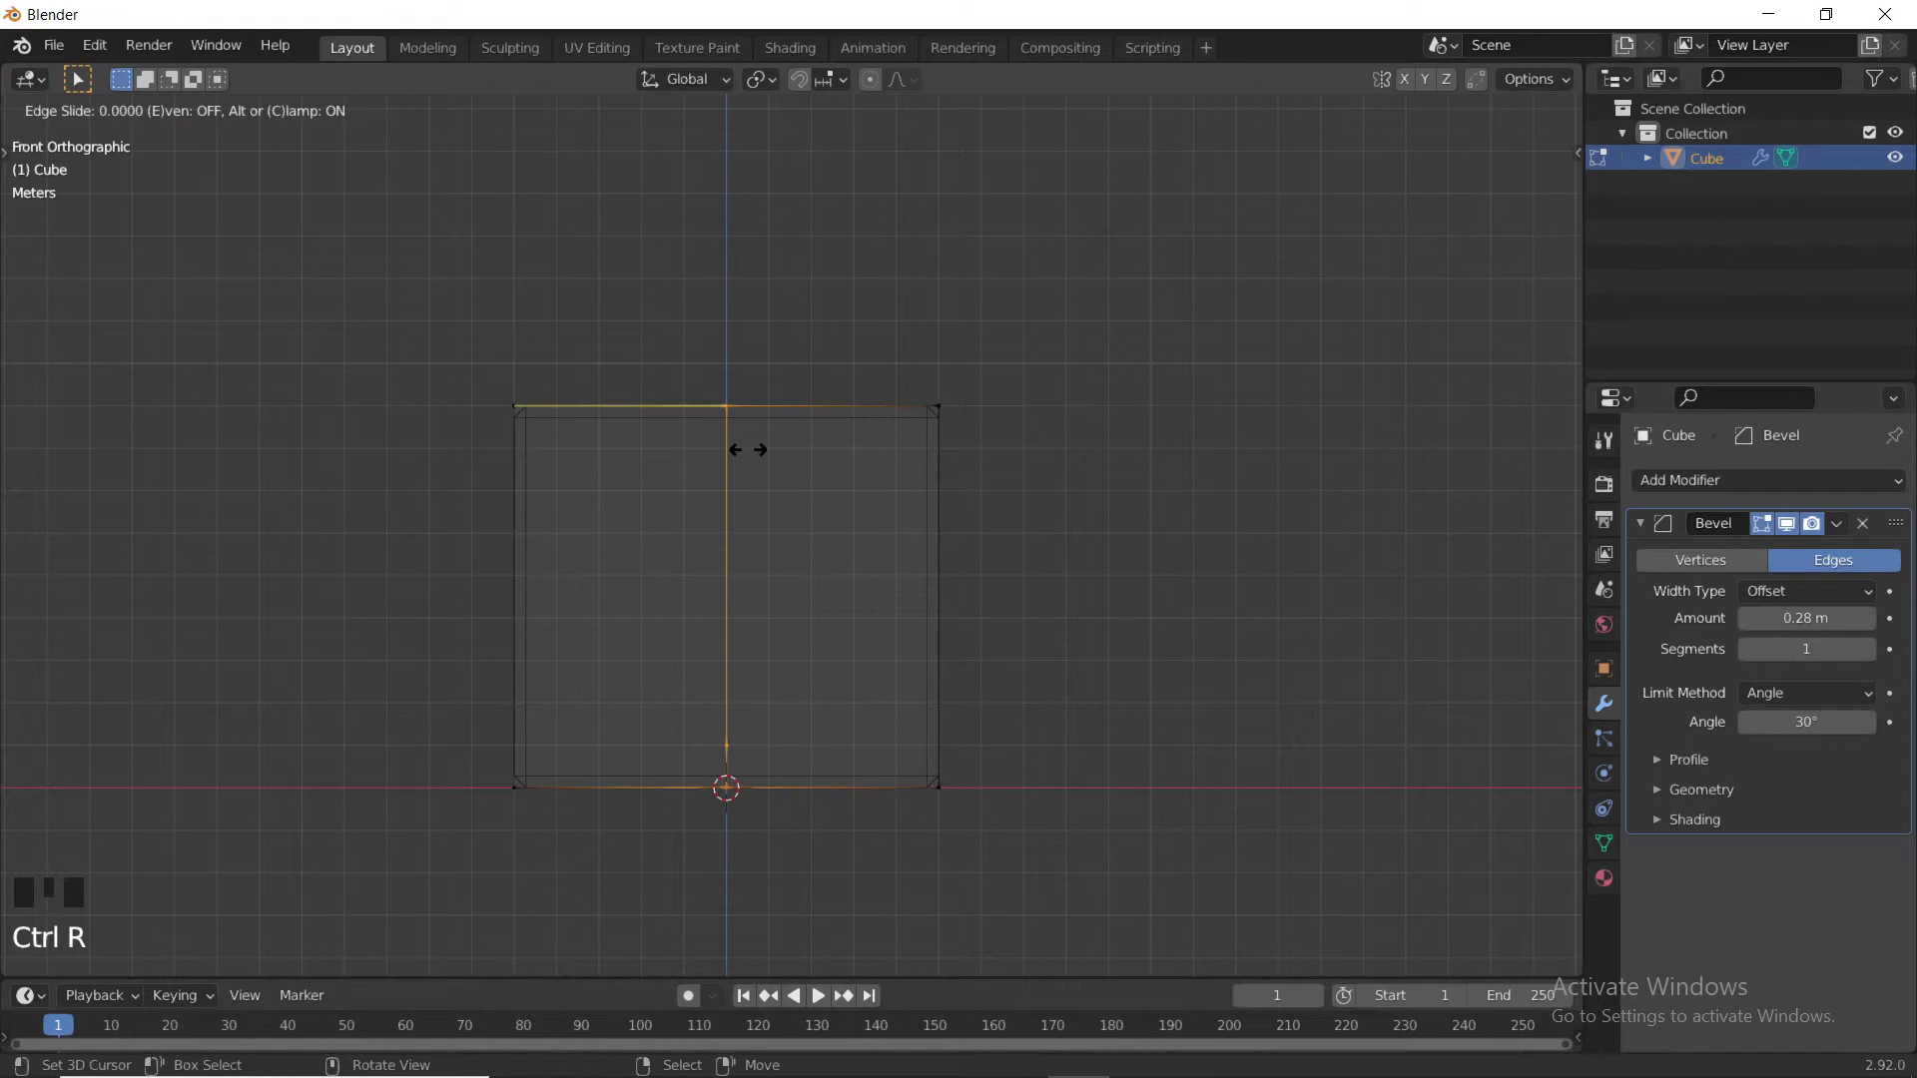
pyautogui.rightClick(487, 425)
# - Delete the vertices of the block's half on the negative X side
pyautogui.press('a')
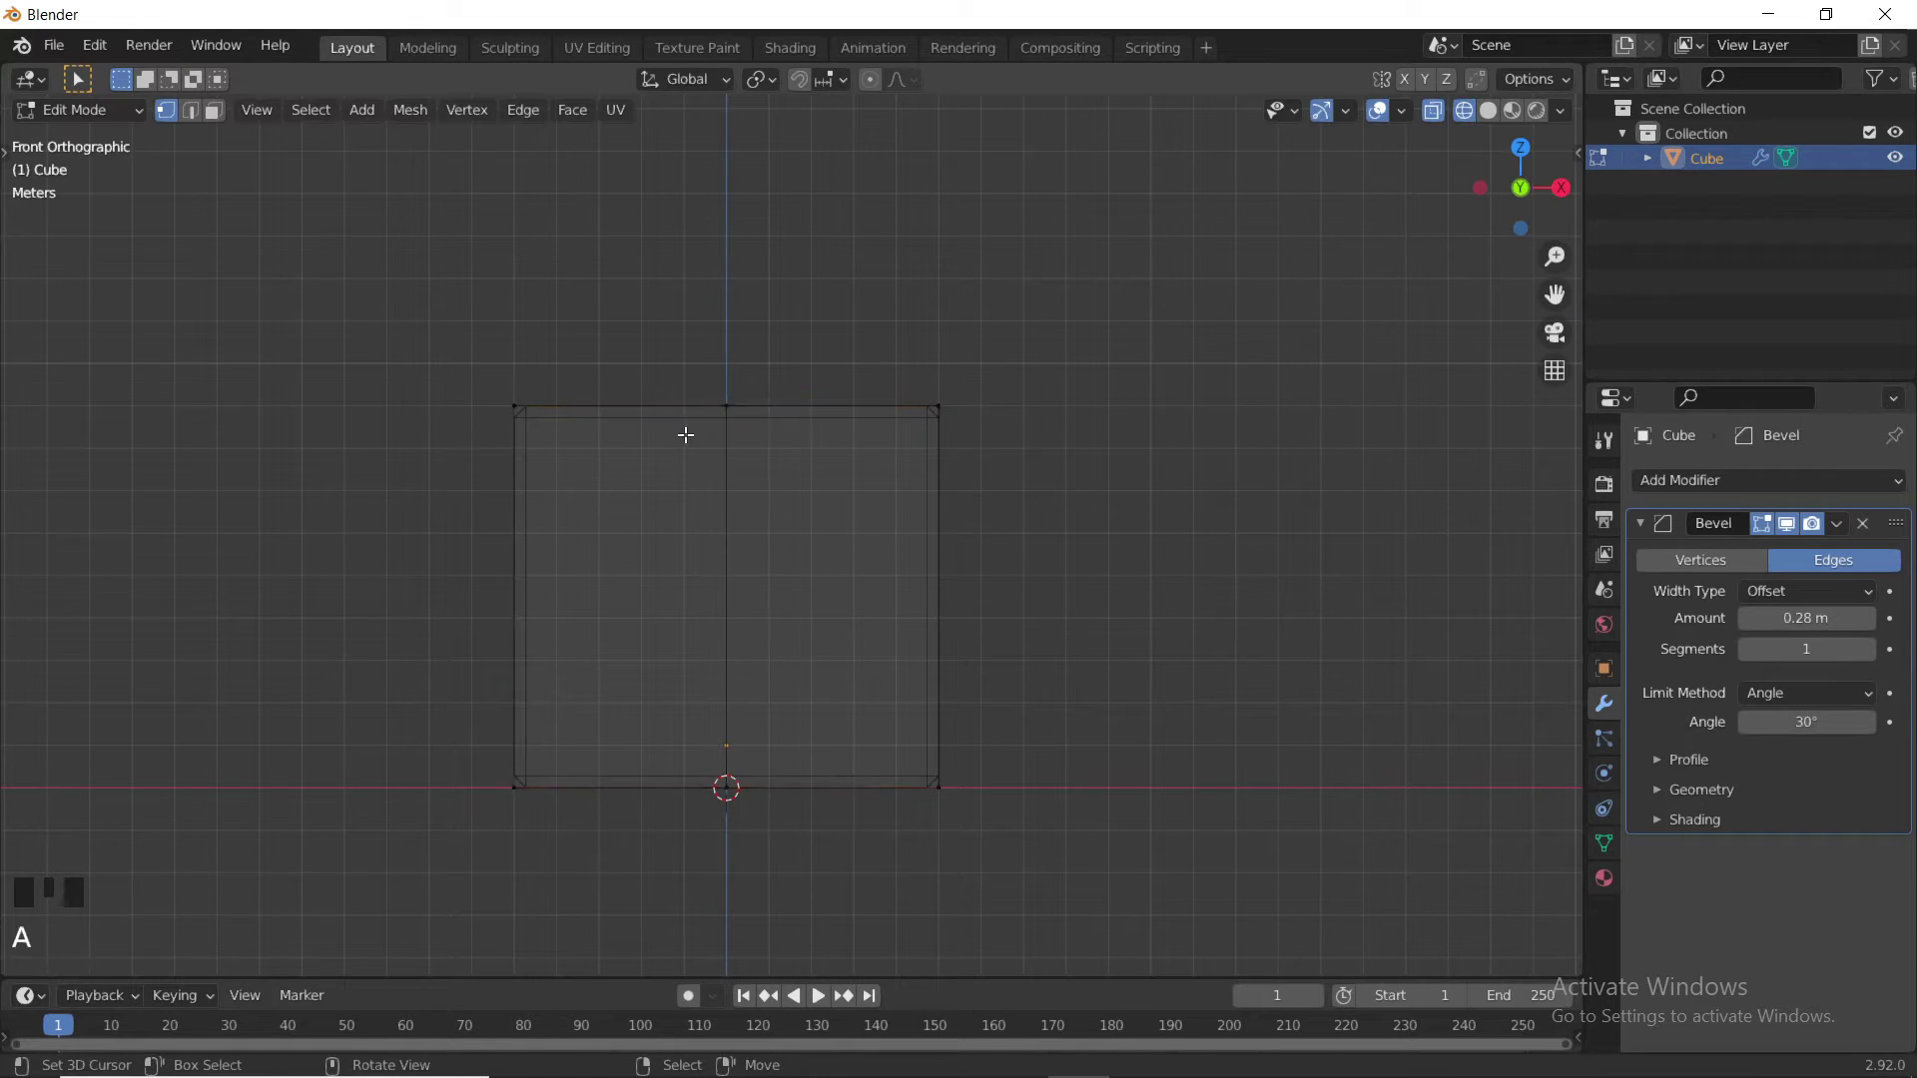
pyautogui.press('b')
pyautogui.moveTo(483, 339); pyautogui.dragTo(589, 884)
pyautogui.press('x')
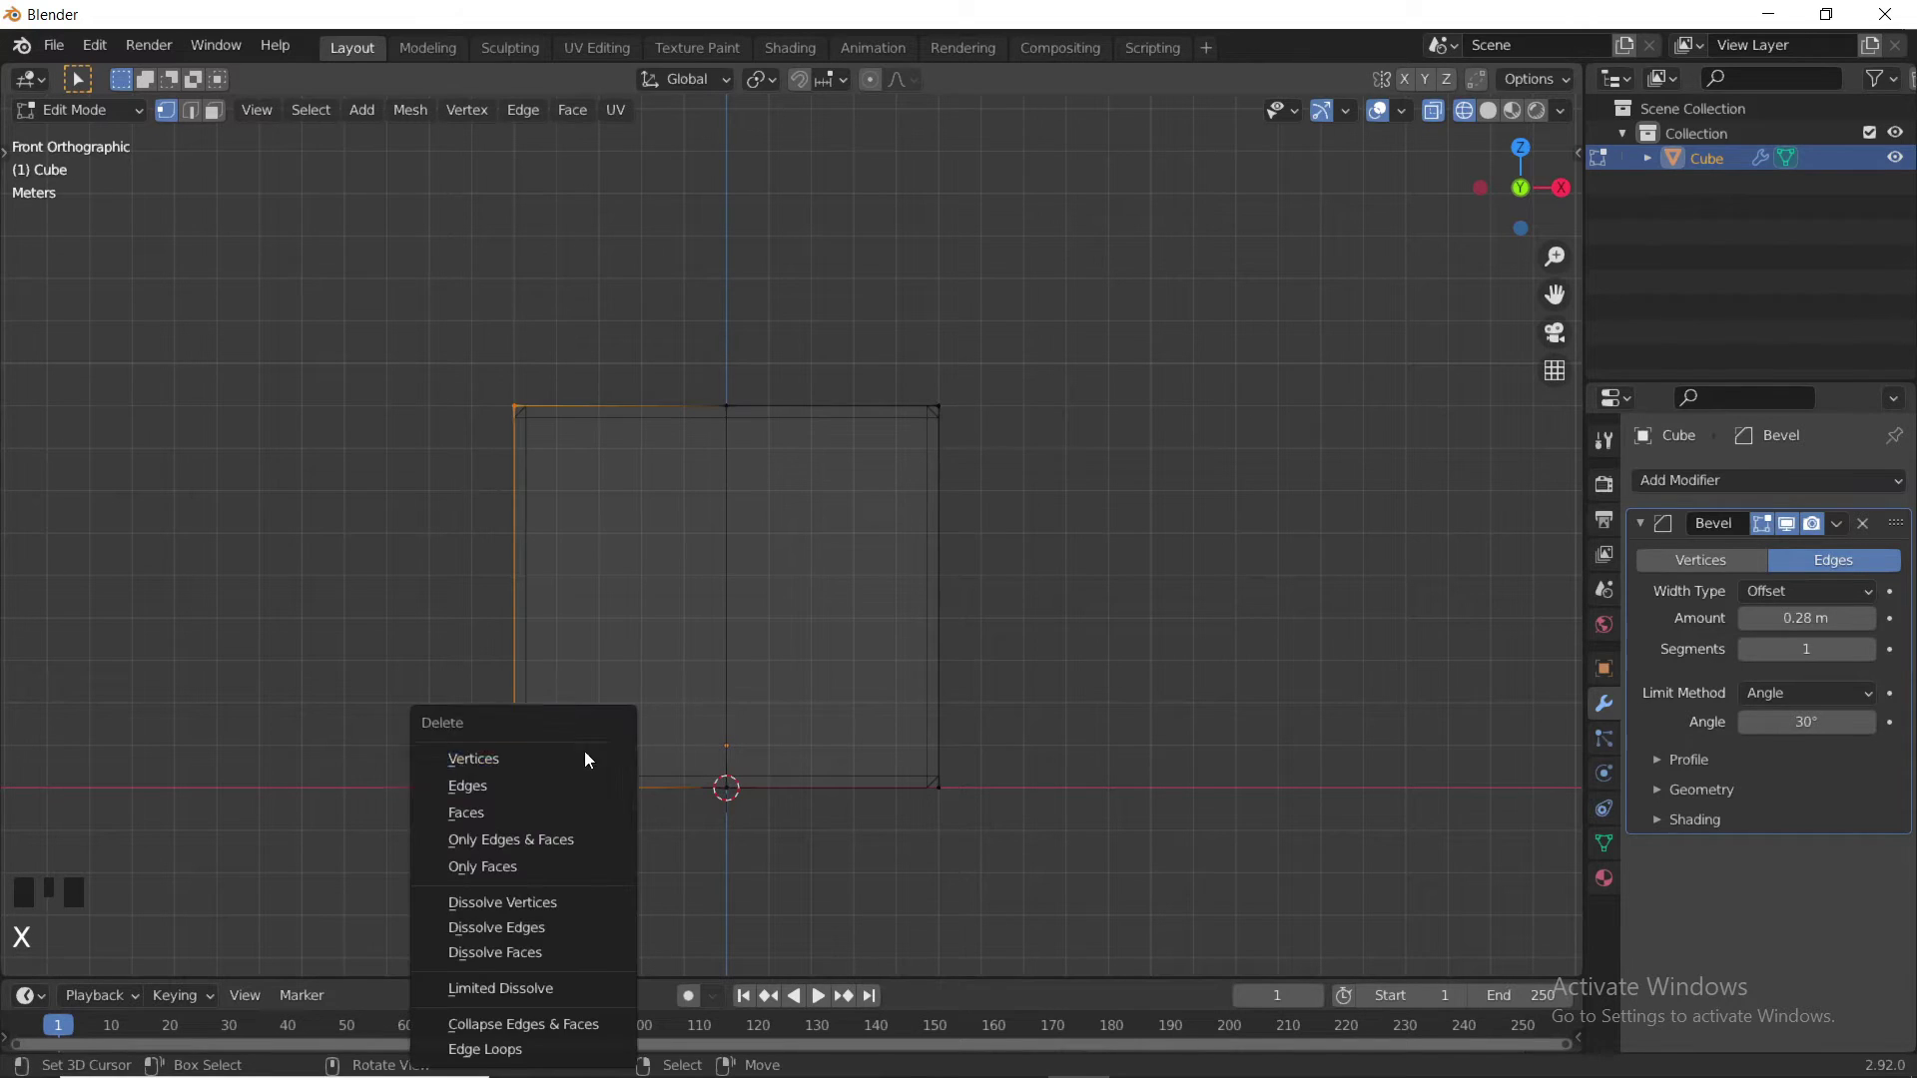
pyautogui.click(505, 758)
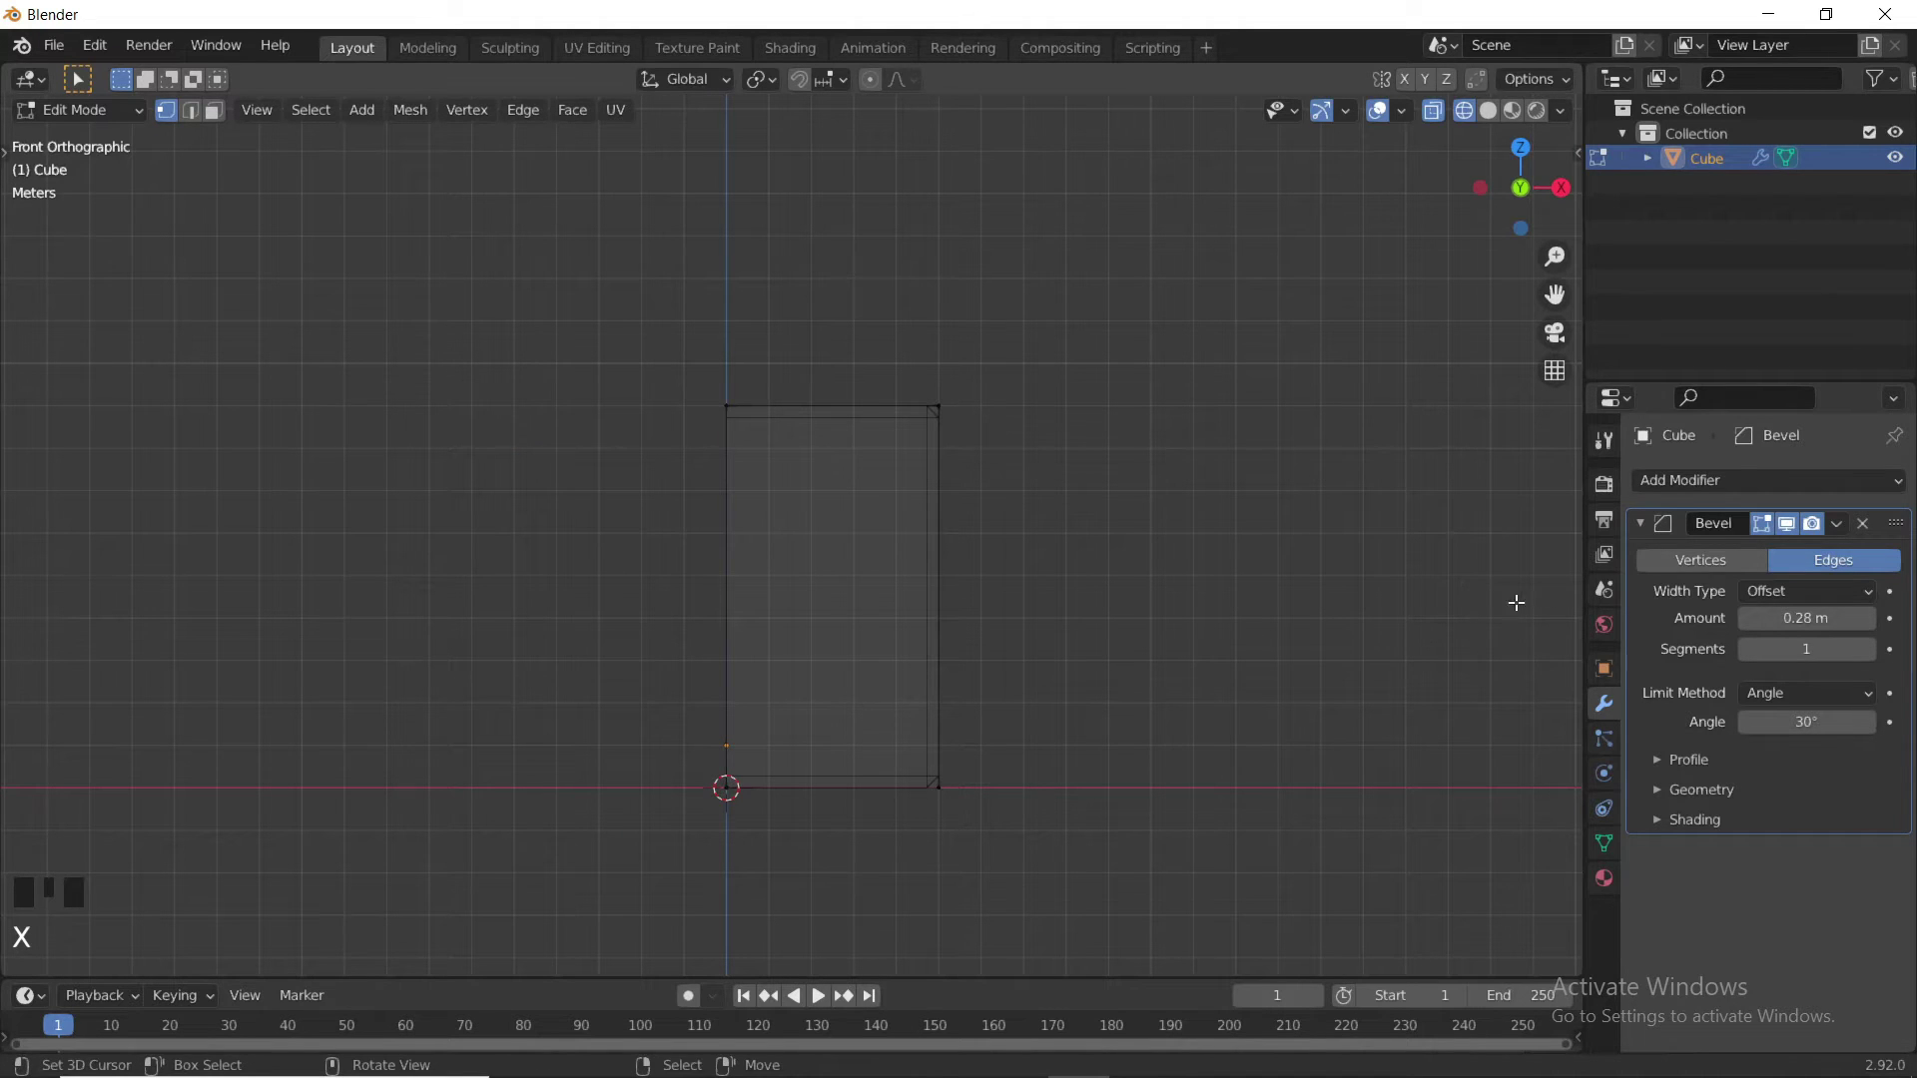
# - Add a Mirror modifier on the X axis with Clipping enabled and return to solid shading
pyautogui.click(1681, 483)
pyautogui.click(1379, 765)
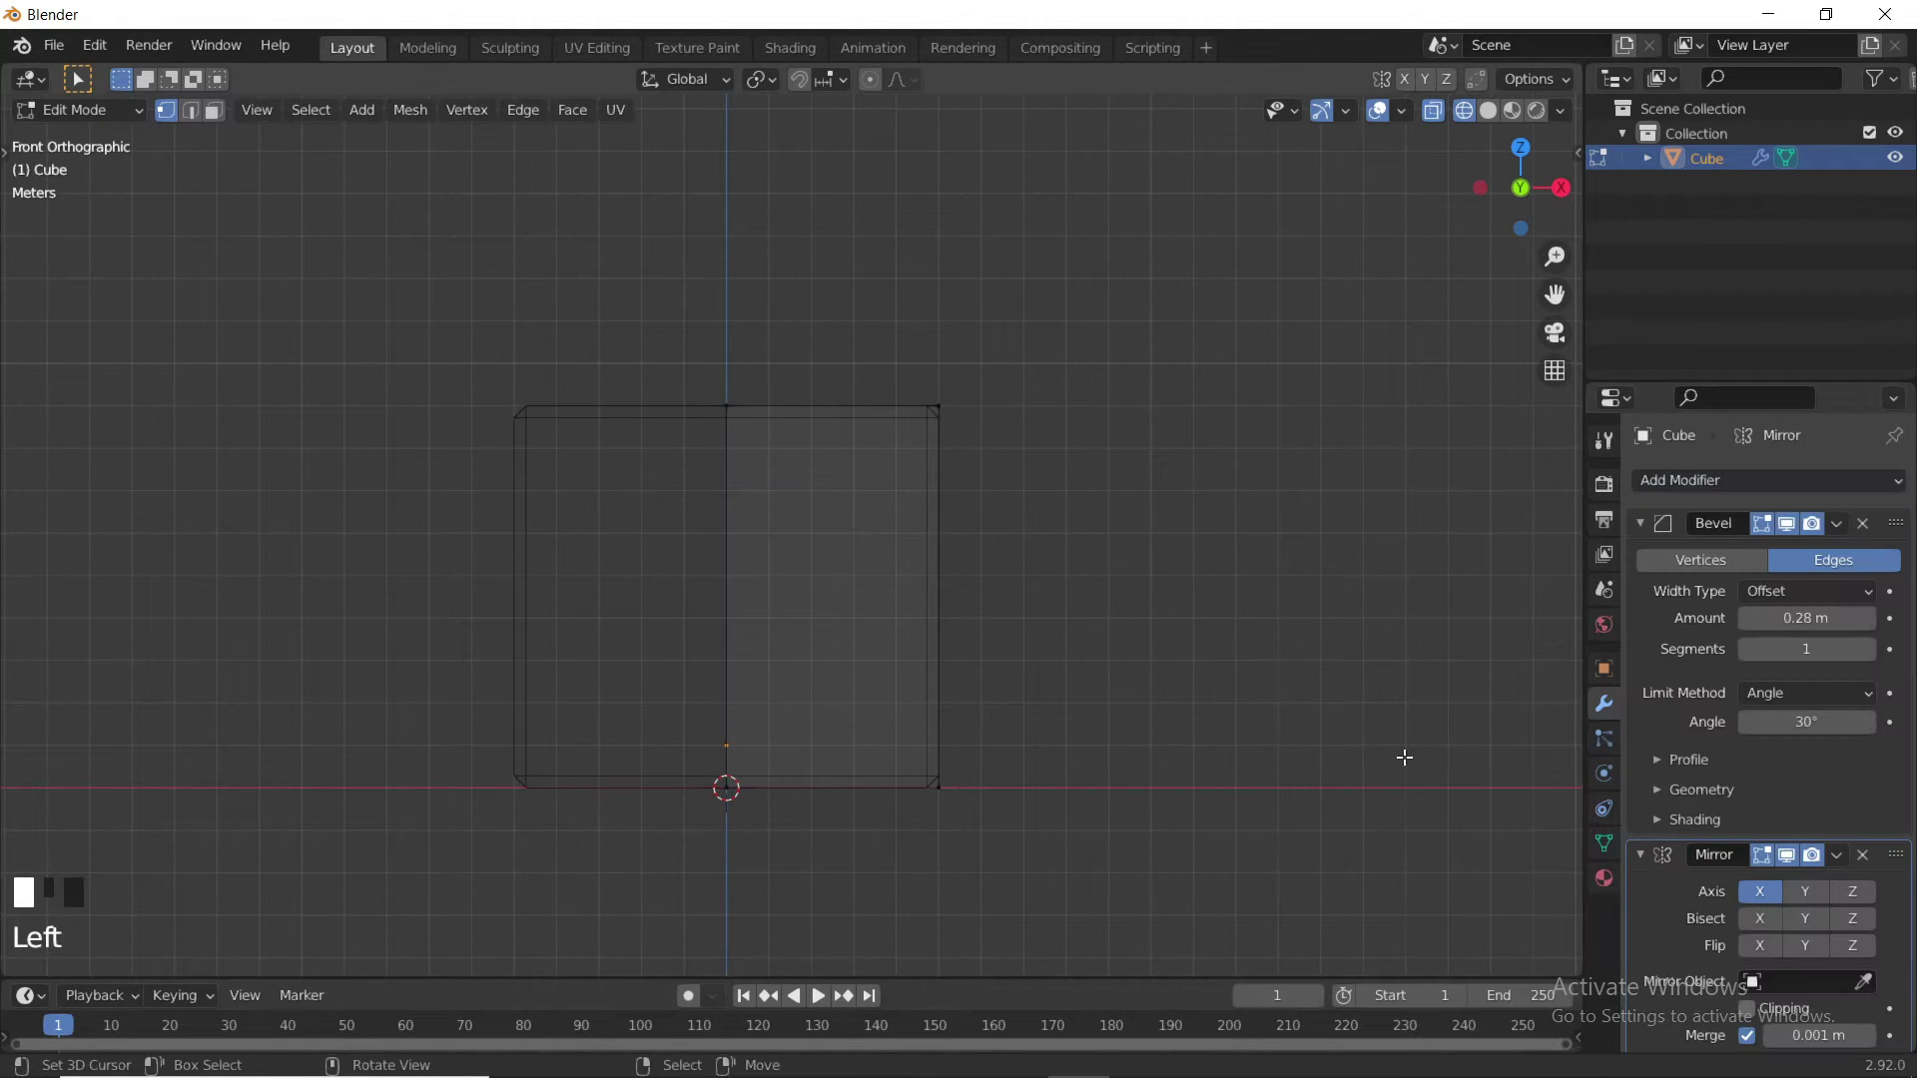
pyautogui.scroll(-5, 1764, 894)
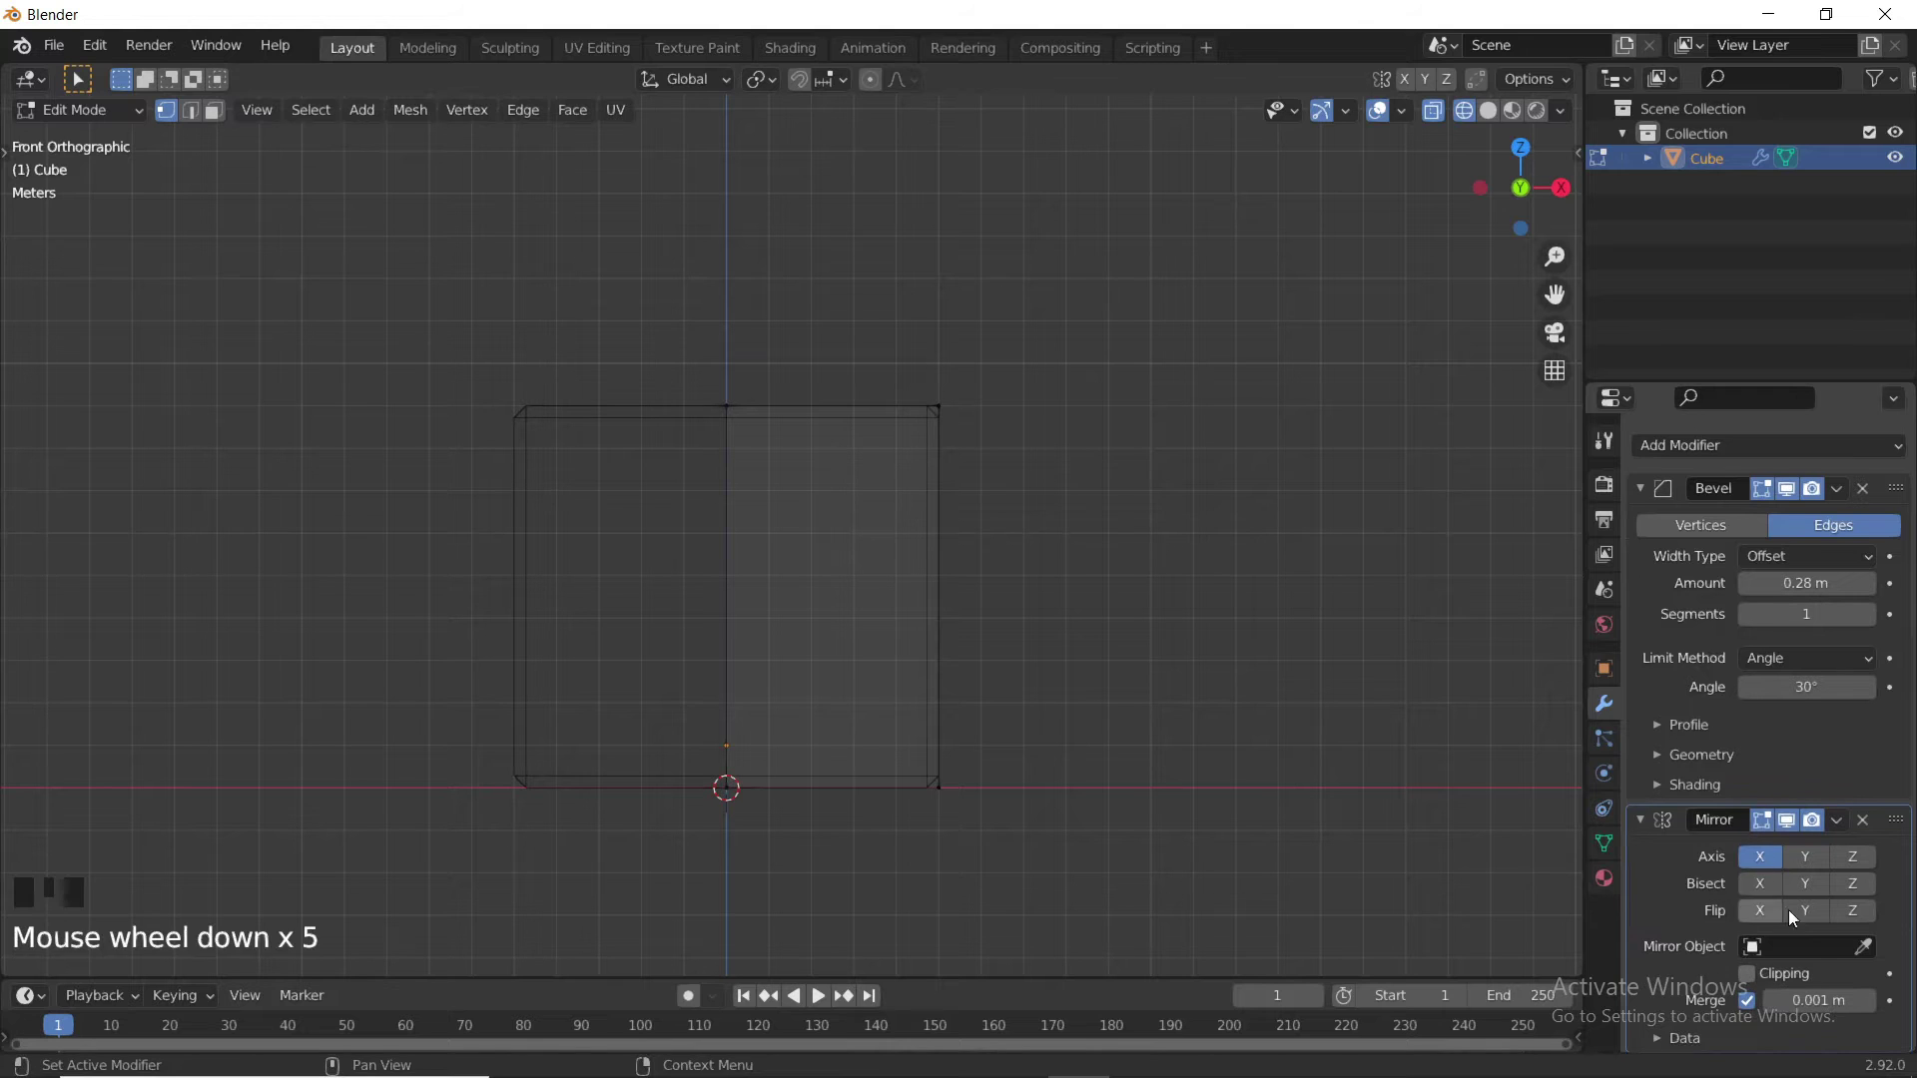
pyautogui.click(1761, 979)
pyautogui.press('z')
# - Extrude the top face of the half block upward by about 1.42 m
pyautogui.moveTo(1015, 492)
pyautogui.mouseDown(button='middle')
pyautogui.moveTo(953, 587)
pyautogui.moveTo(878, 642)
pyautogui.mouseUp(button='middle')
pyautogui.scroll(-2, 877, 642)
pyautogui.scroll(3, 938, 578)
pyautogui.moveTo(938, 578)
pyautogui.keyDown('shift'); pyautogui.mouseDown(button='middle')
pyautogui.moveTo(932, 605)
pyautogui.moveTo(976, 578)
pyautogui.mouseUp(button='middle'); pyautogui.keyUp('shift')
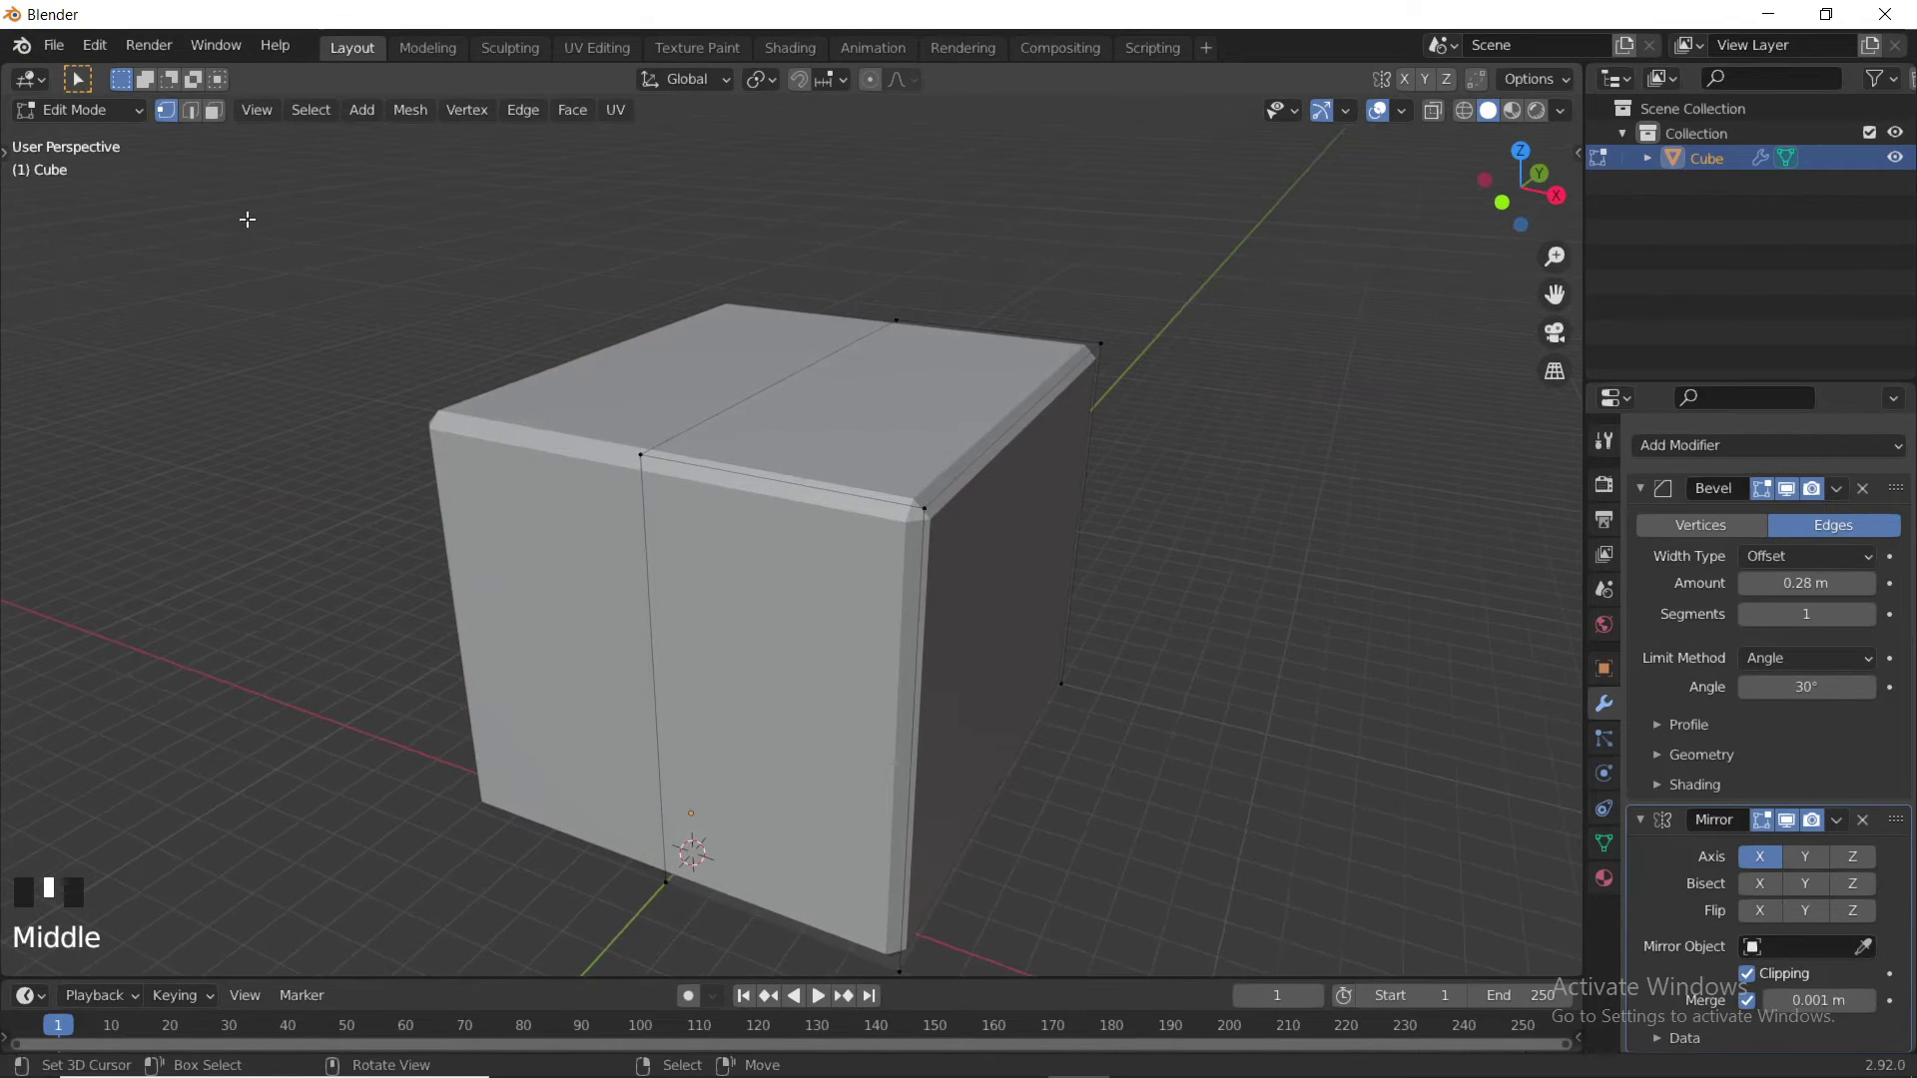
pyautogui.click(213, 110)
pyautogui.rightClick(772, 415)
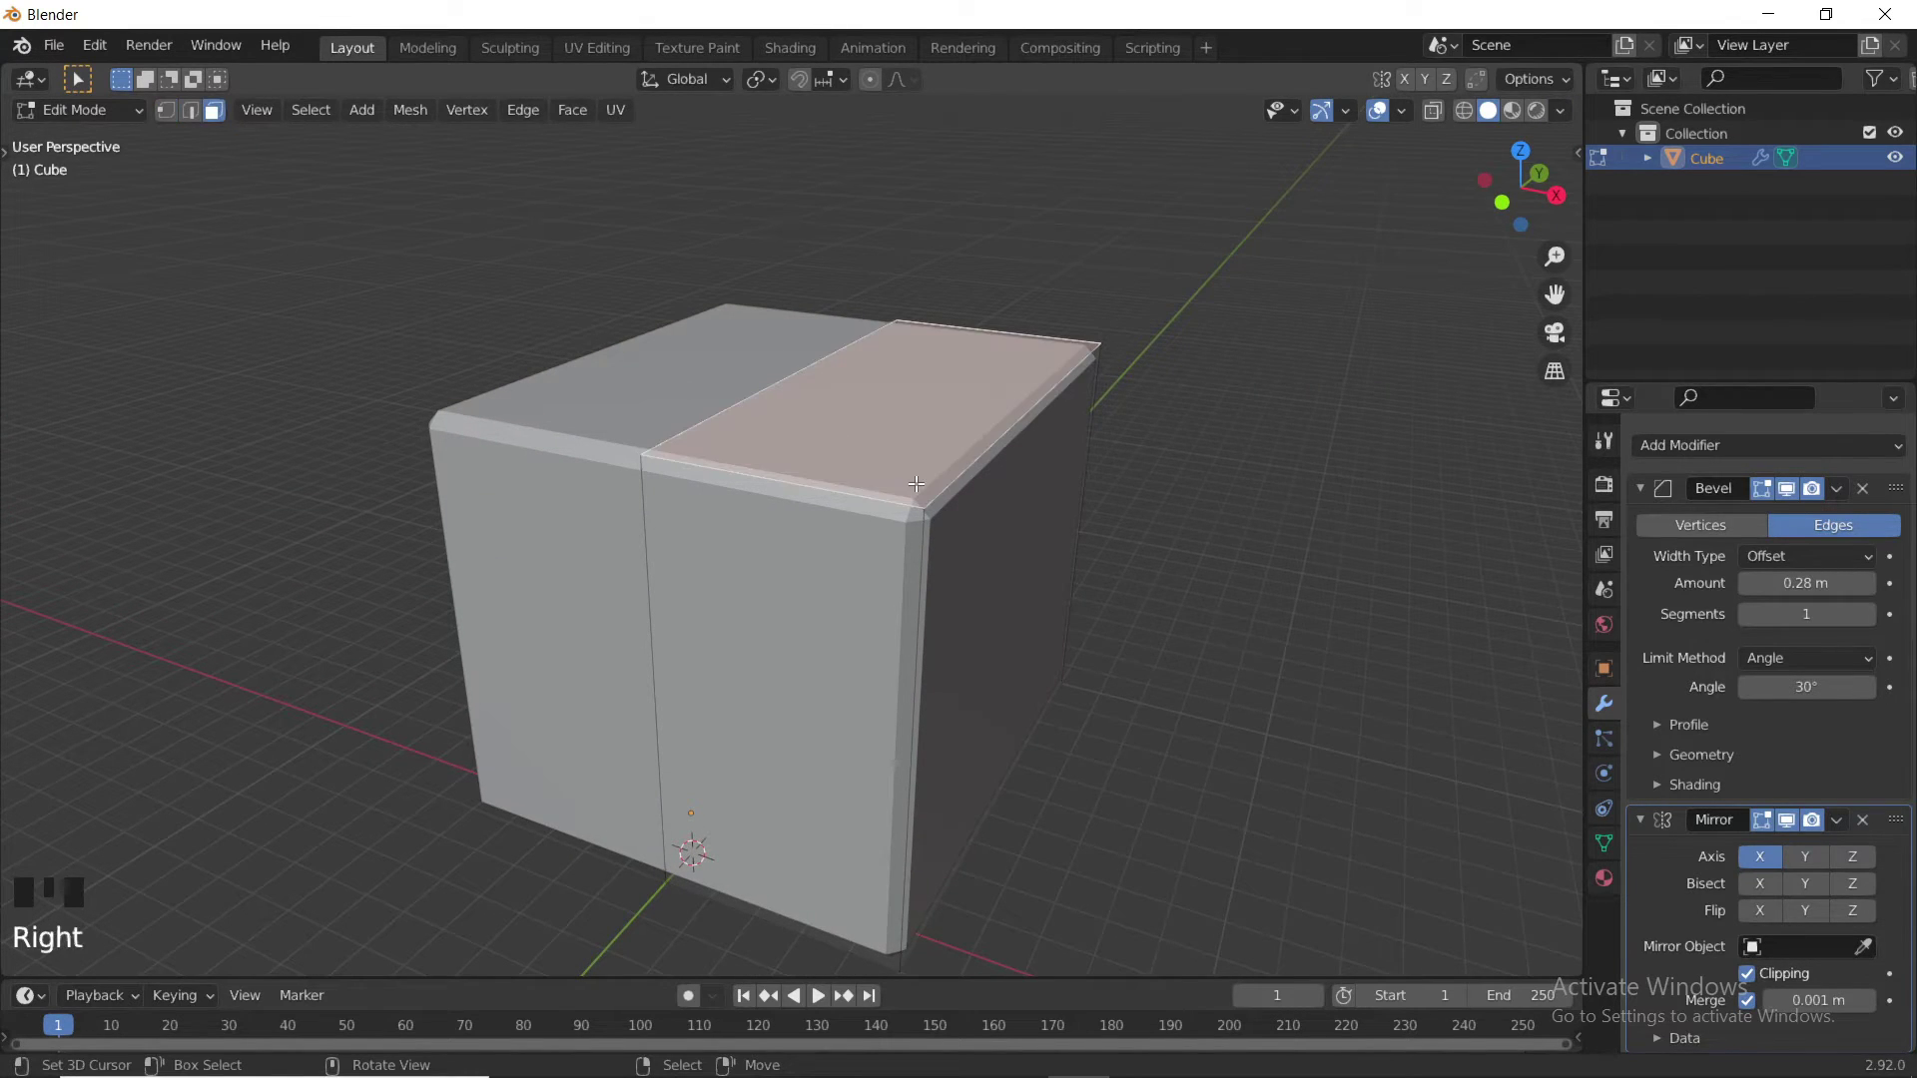
pyautogui.press('e')
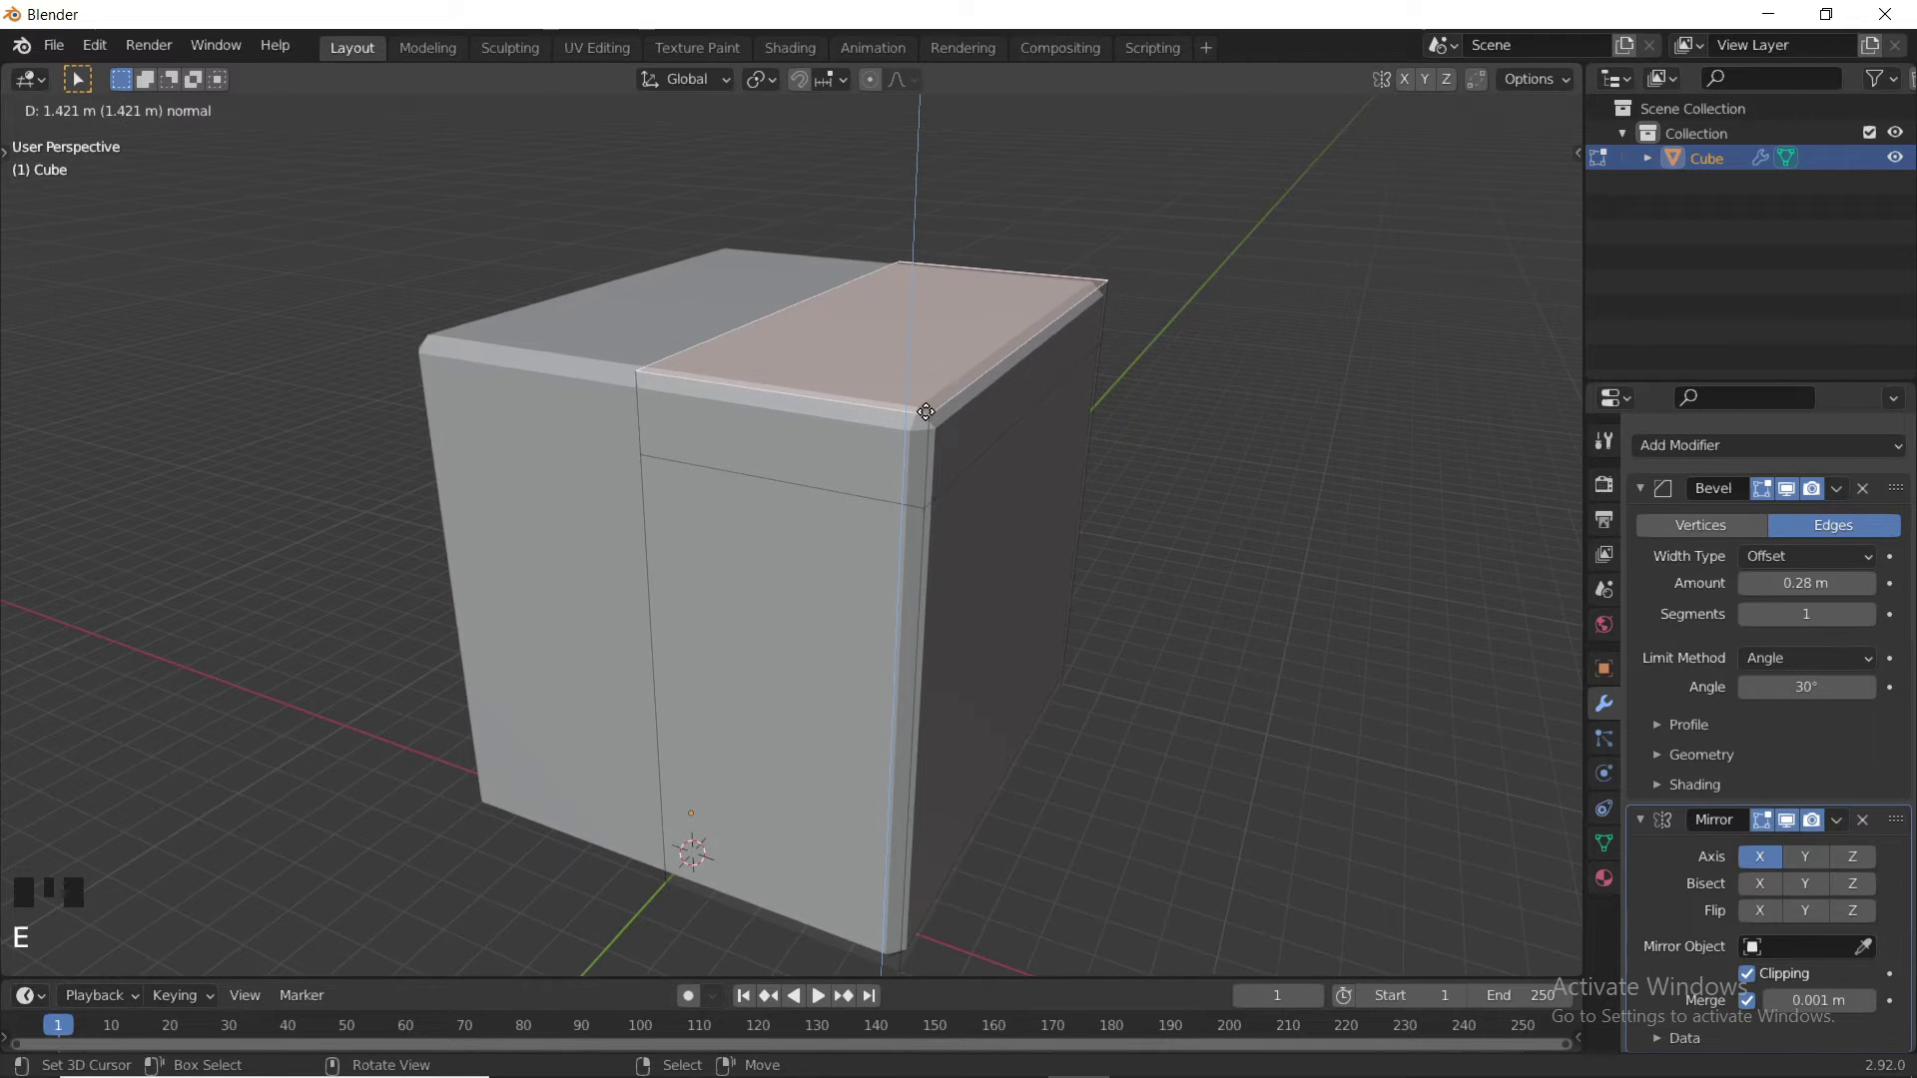
pyautogui.click(926, 412)
# - Raise the center edge of the top about 3.35 m along global Z to form a gabled roof ridge
pyautogui.keyDown('shift'); pyautogui.moveTo(661, 315); pyautogui.dragTo(704, 394, button='middle'); pyautogui.keyUp('shift')
pyautogui.click(190, 112)
pyautogui.scroll(-2, 673, 366)
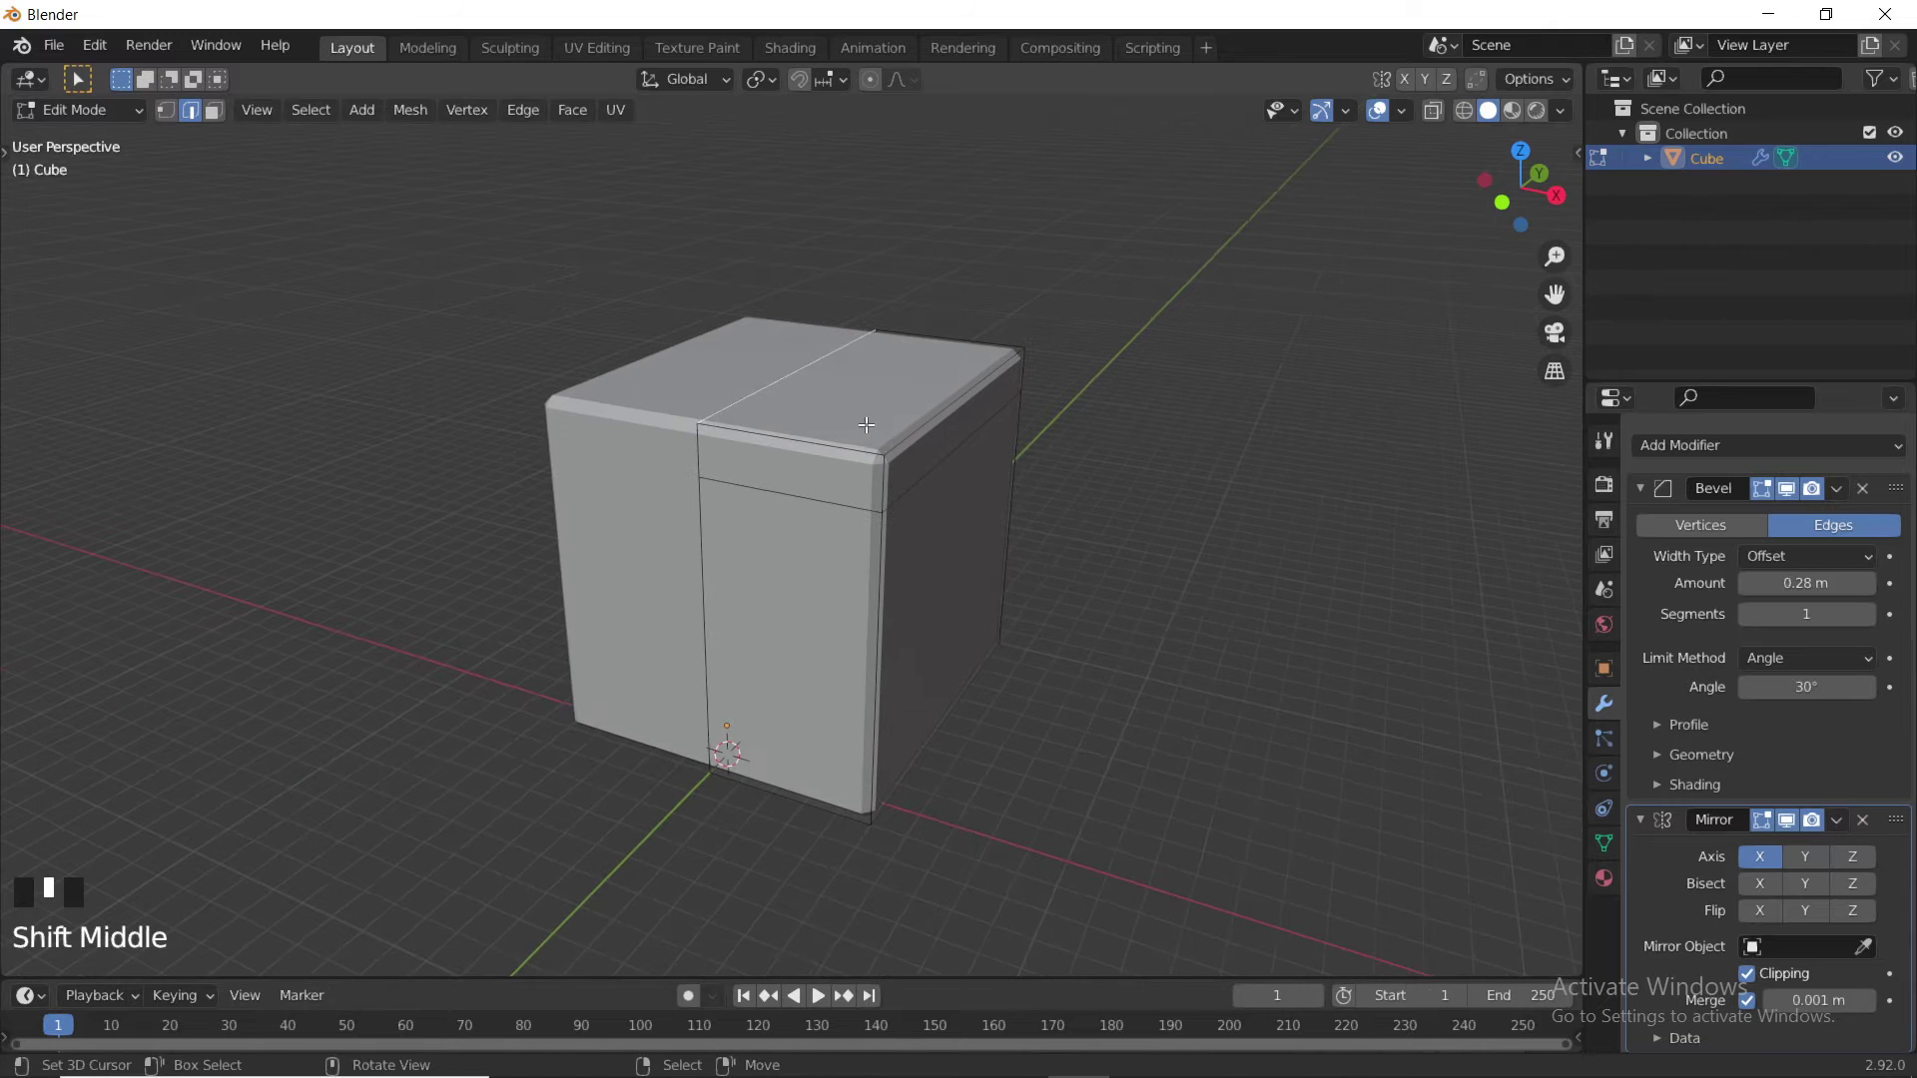
pyautogui.press('g')
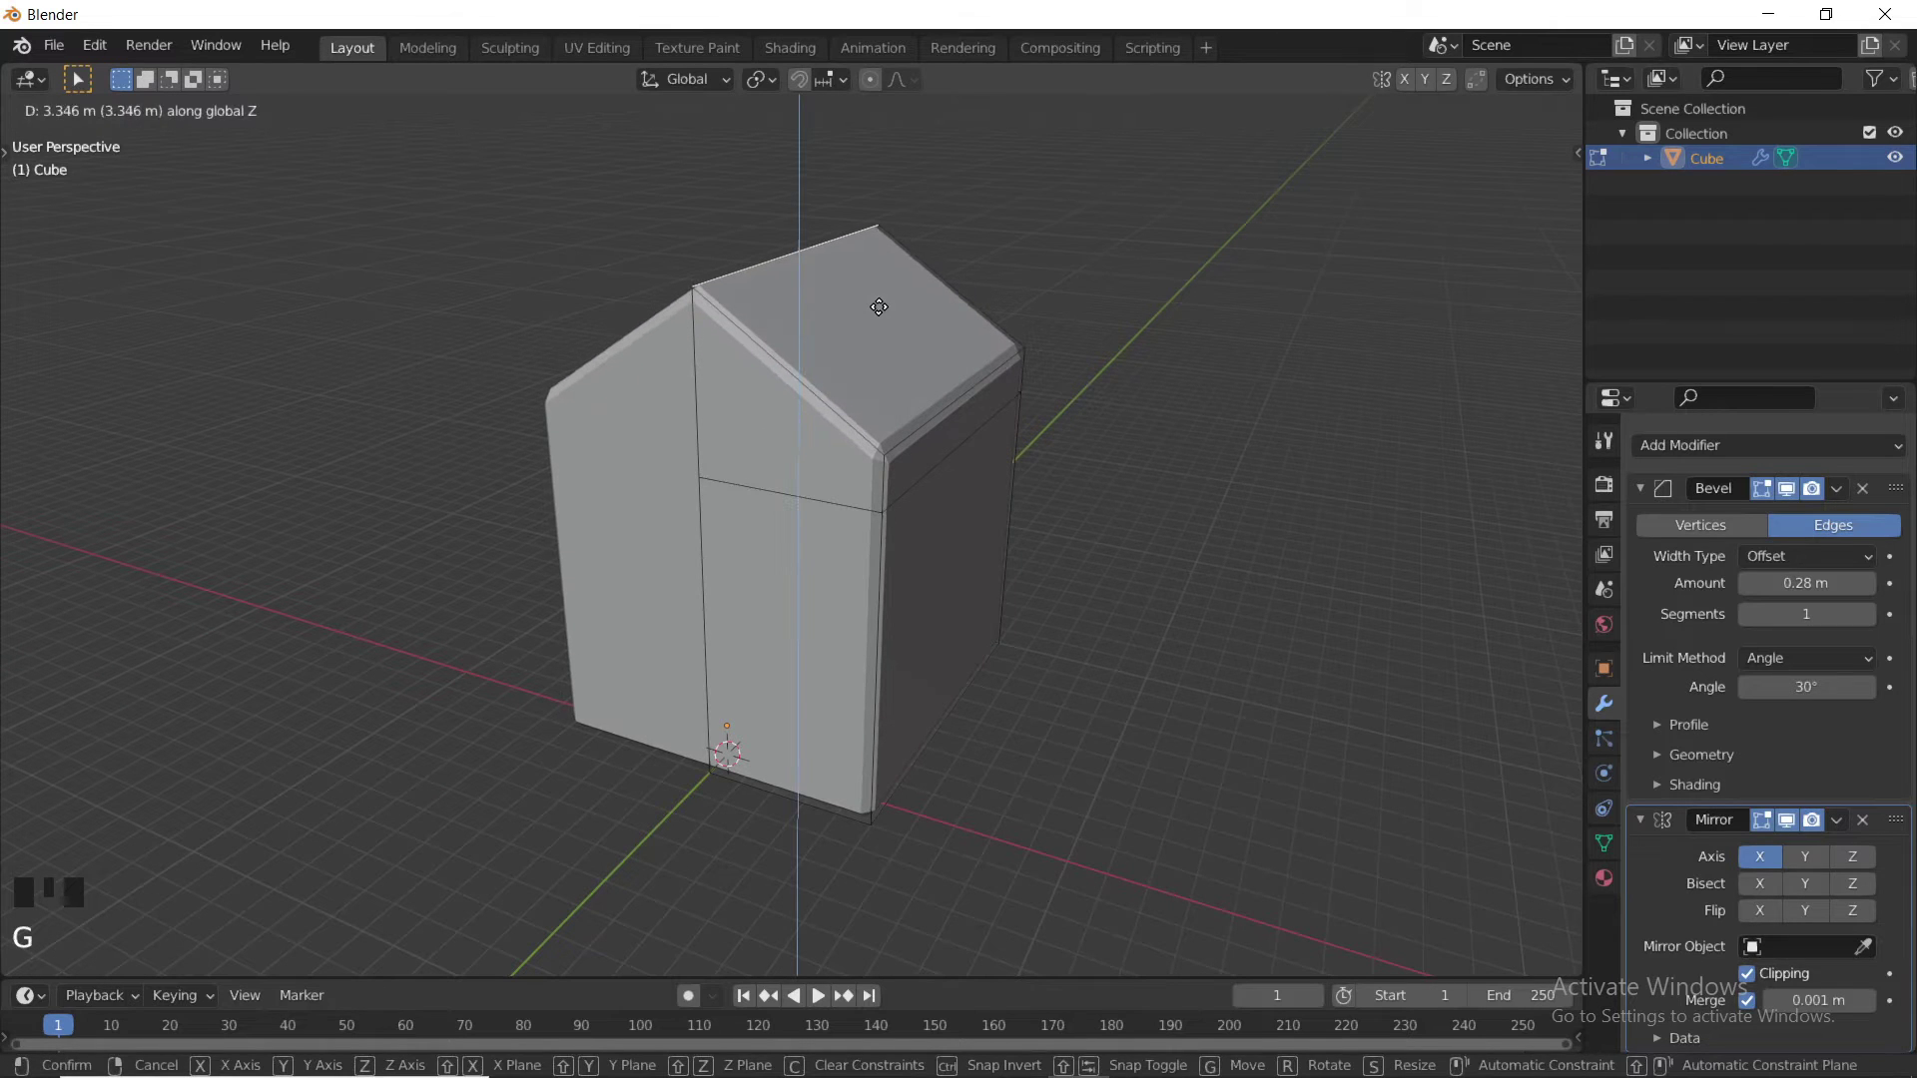
pyautogui.click(880, 308)
# - Select the horizontal edge loop below the roof and scale it inward to about 0.88
pyautogui.scroll(2, 889, 432)
pyautogui.keyDown('shift'); pyautogui.moveTo(876, 429); pyautogui.dragTo(787, 417, button='middle'); pyautogui.keyUp('shift')
pyautogui.scroll(-3, 784, 420)
pyautogui.moveTo(764, 449)
pyautogui.mouseDown(button='middle')
pyautogui.moveTo(694, 479)
pyautogui.moveTo(742, 455)
pyautogui.mouseUp(button='middle')
pyautogui.press('a')
pyautogui.keyDown('alt'); pyautogui.keyDown('shift'); pyautogui.rightClick(728, 466); pyautogui.keyUp('shift'); pyautogui.keyUp('alt')
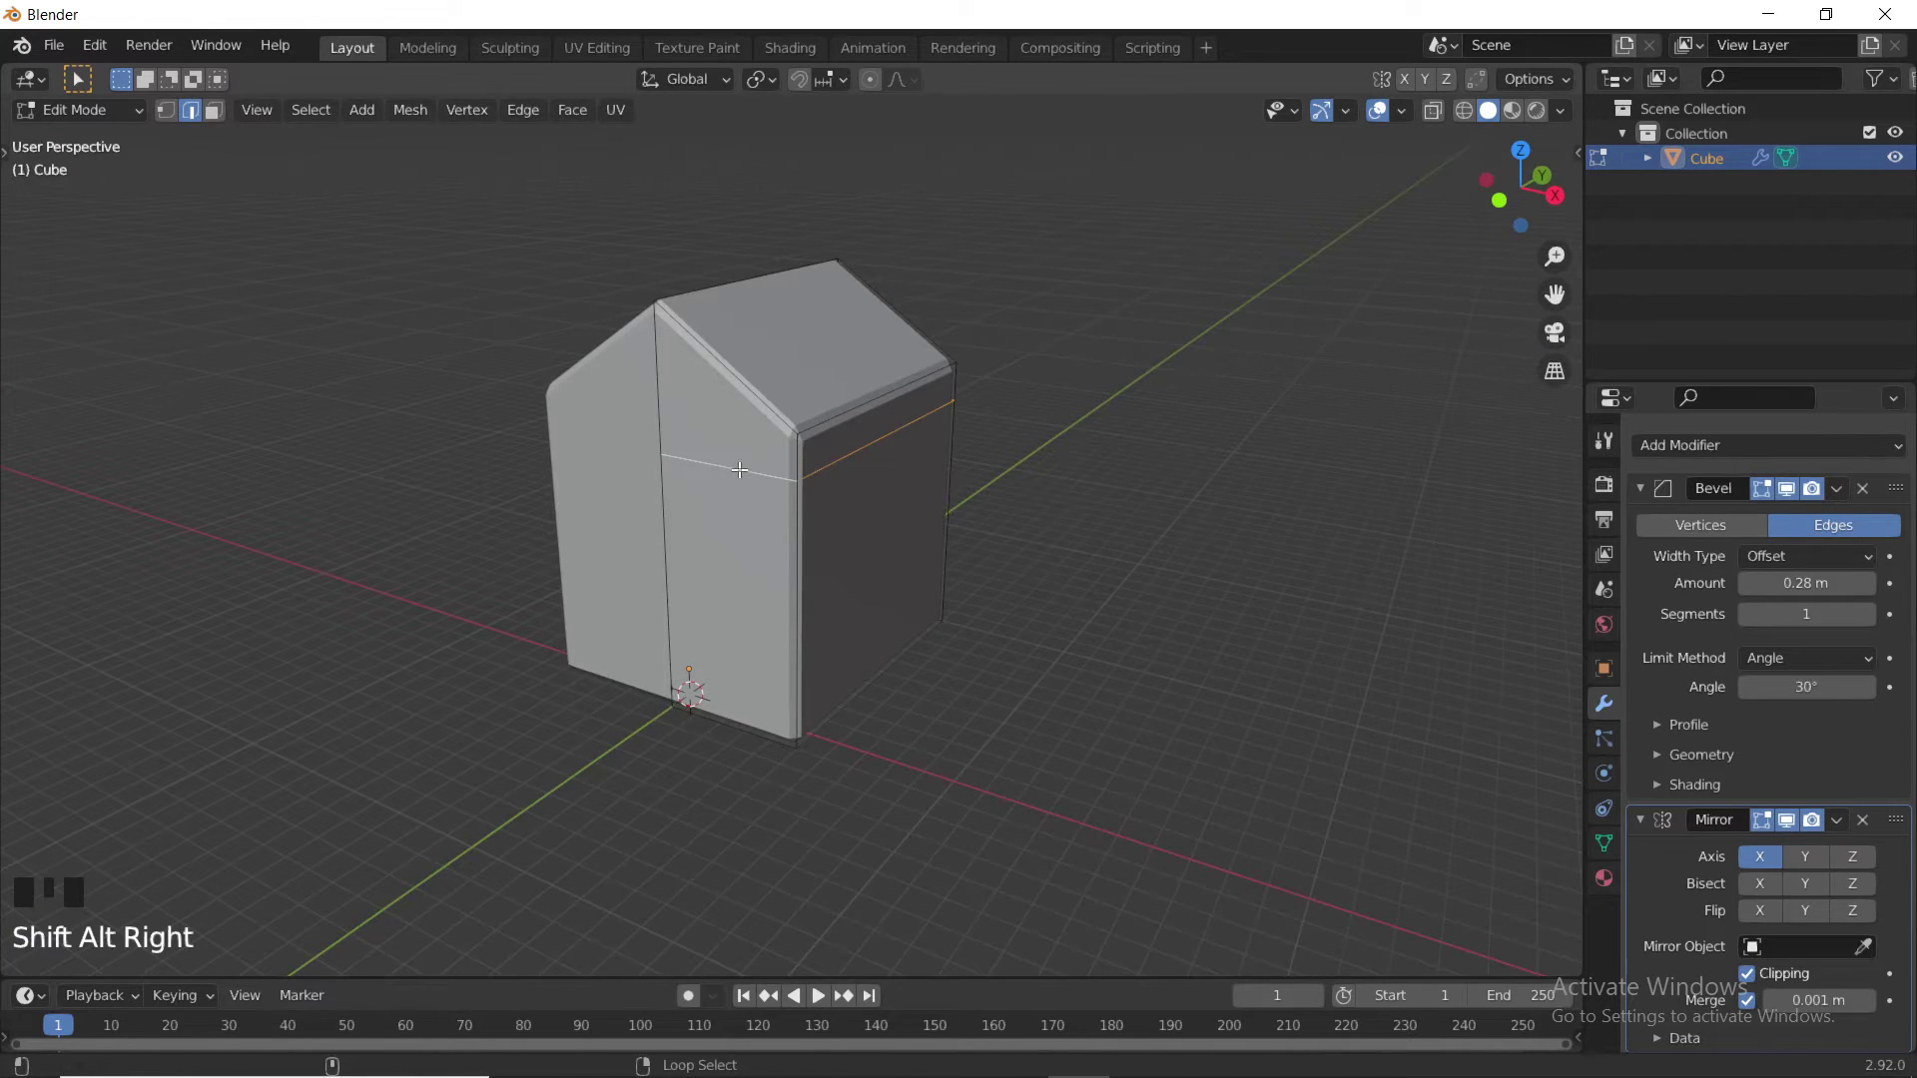
pyautogui.press('s')
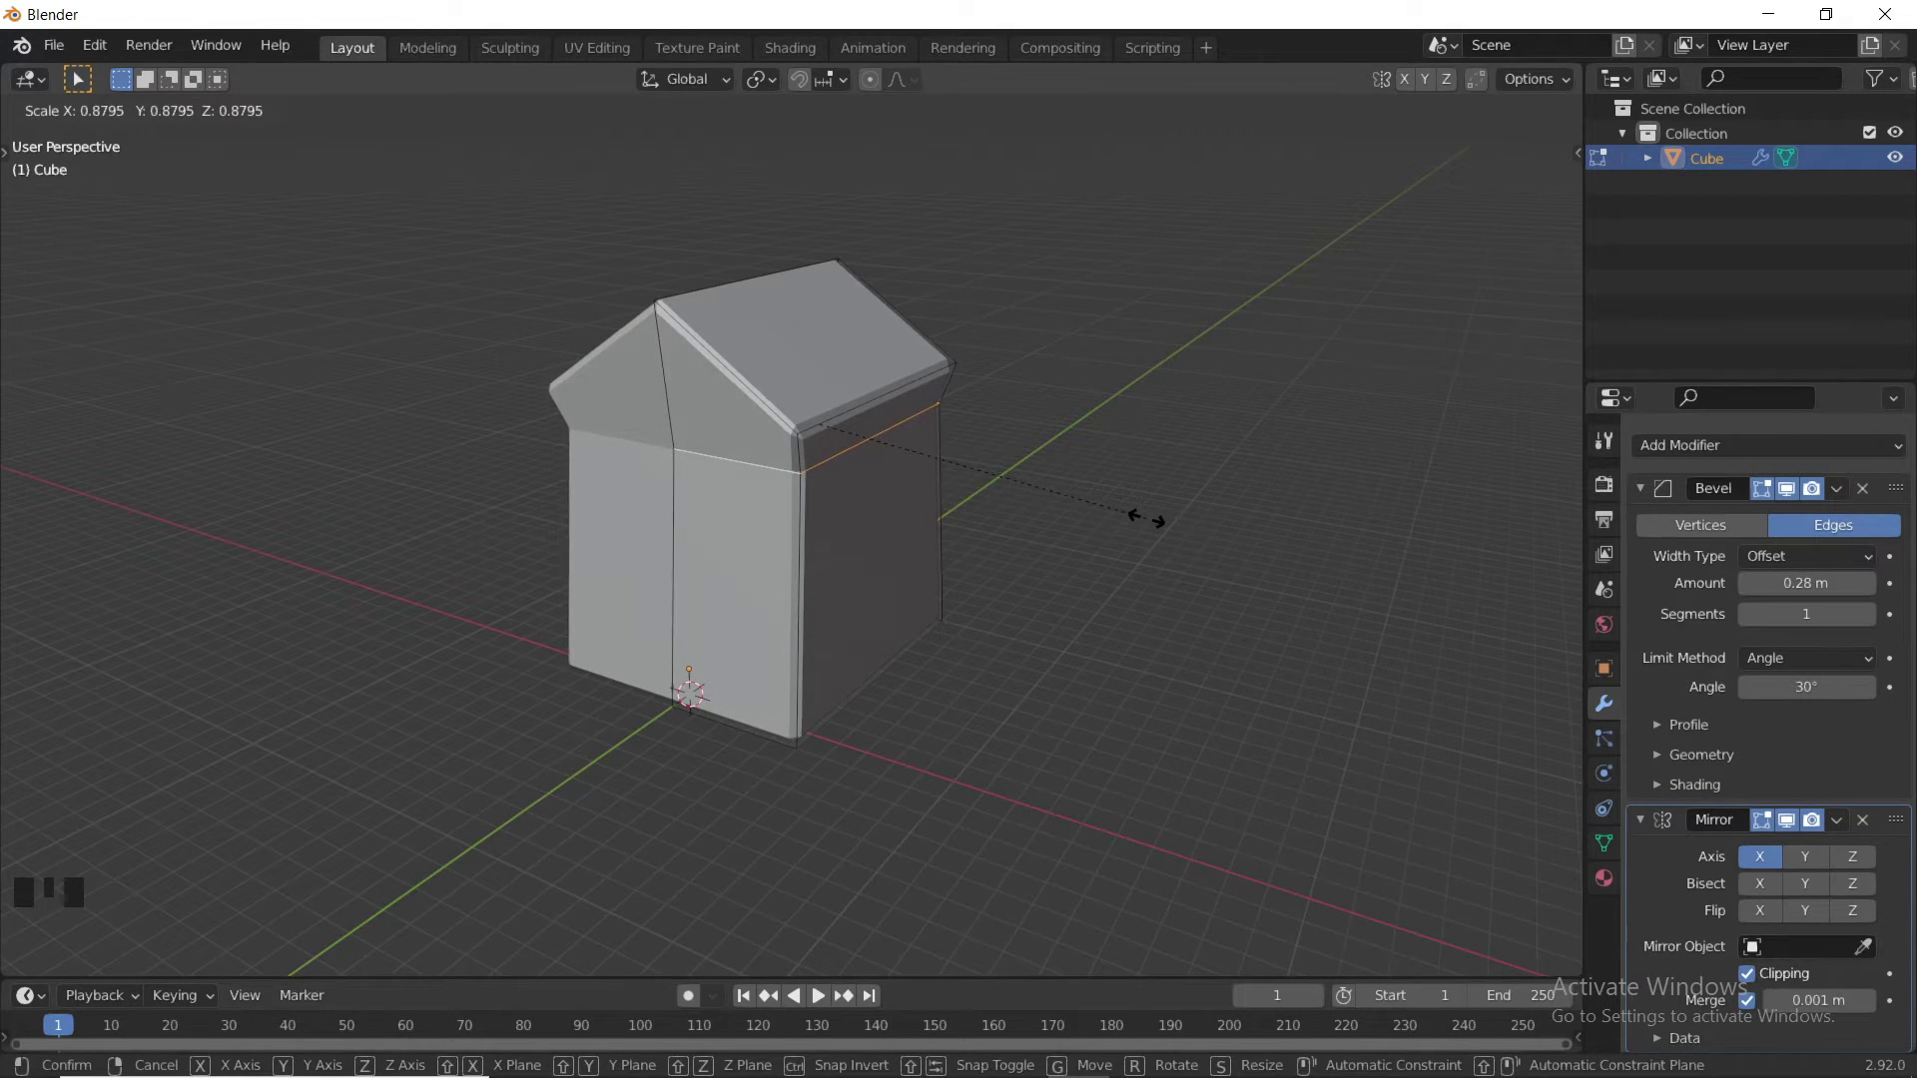
pyautogui.click(1147, 519)
# - Add a horizontal edge loop around the walls and slide it up close to the loop under the roof
pyautogui.moveTo(946, 497); pyautogui.dragTo(855, 514, button='middle')
pyautogui.keyDown('shift'); pyautogui.moveTo(855, 514); pyautogui.dragTo(871, 495, button='middle'); pyautogui.keyUp('shift')
pyautogui.moveTo(870, 495); pyautogui.dragTo(917, 493, button='middle')
pyautogui.scroll(3, 989, 493)
pyautogui.moveTo(989, 493); pyautogui.dragTo(943, 500, button='middle')
pyautogui.scroll(-1, 961, 483)
pyautogui.hotkey('ctrl', 'r')
pyautogui.click(775, 428)
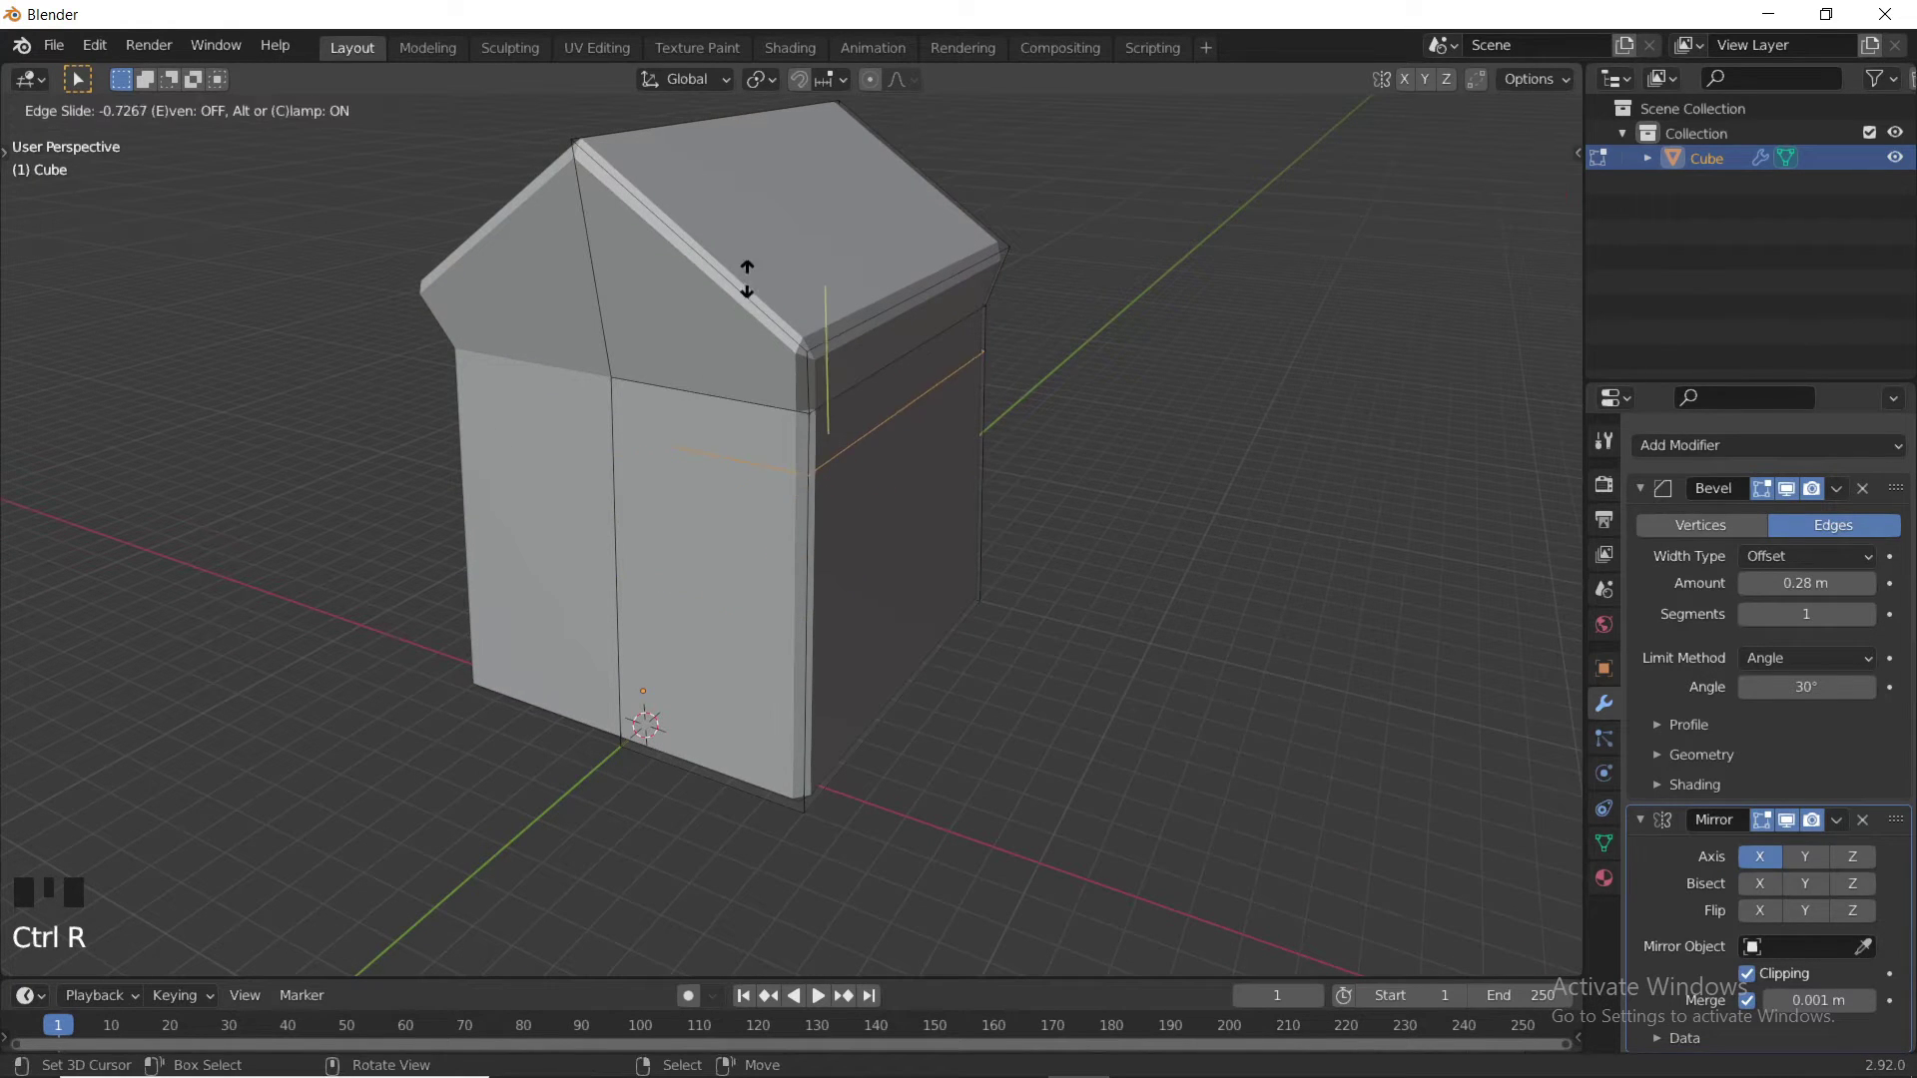
pyautogui.click(747, 245)
pyautogui.moveTo(794, 351); pyautogui.dragTo(811, 489, button='middle')
pyautogui.keyDown('shift'); pyautogui.moveTo(813, 491); pyautogui.dragTo(826, 435, button='middle'); pyautogui.keyUp('shift')
pyautogui.moveTo(813, 483); pyautogui.dragTo(885, 480, button='middle')
pyautogui.hotkey('ctrl', 'r')
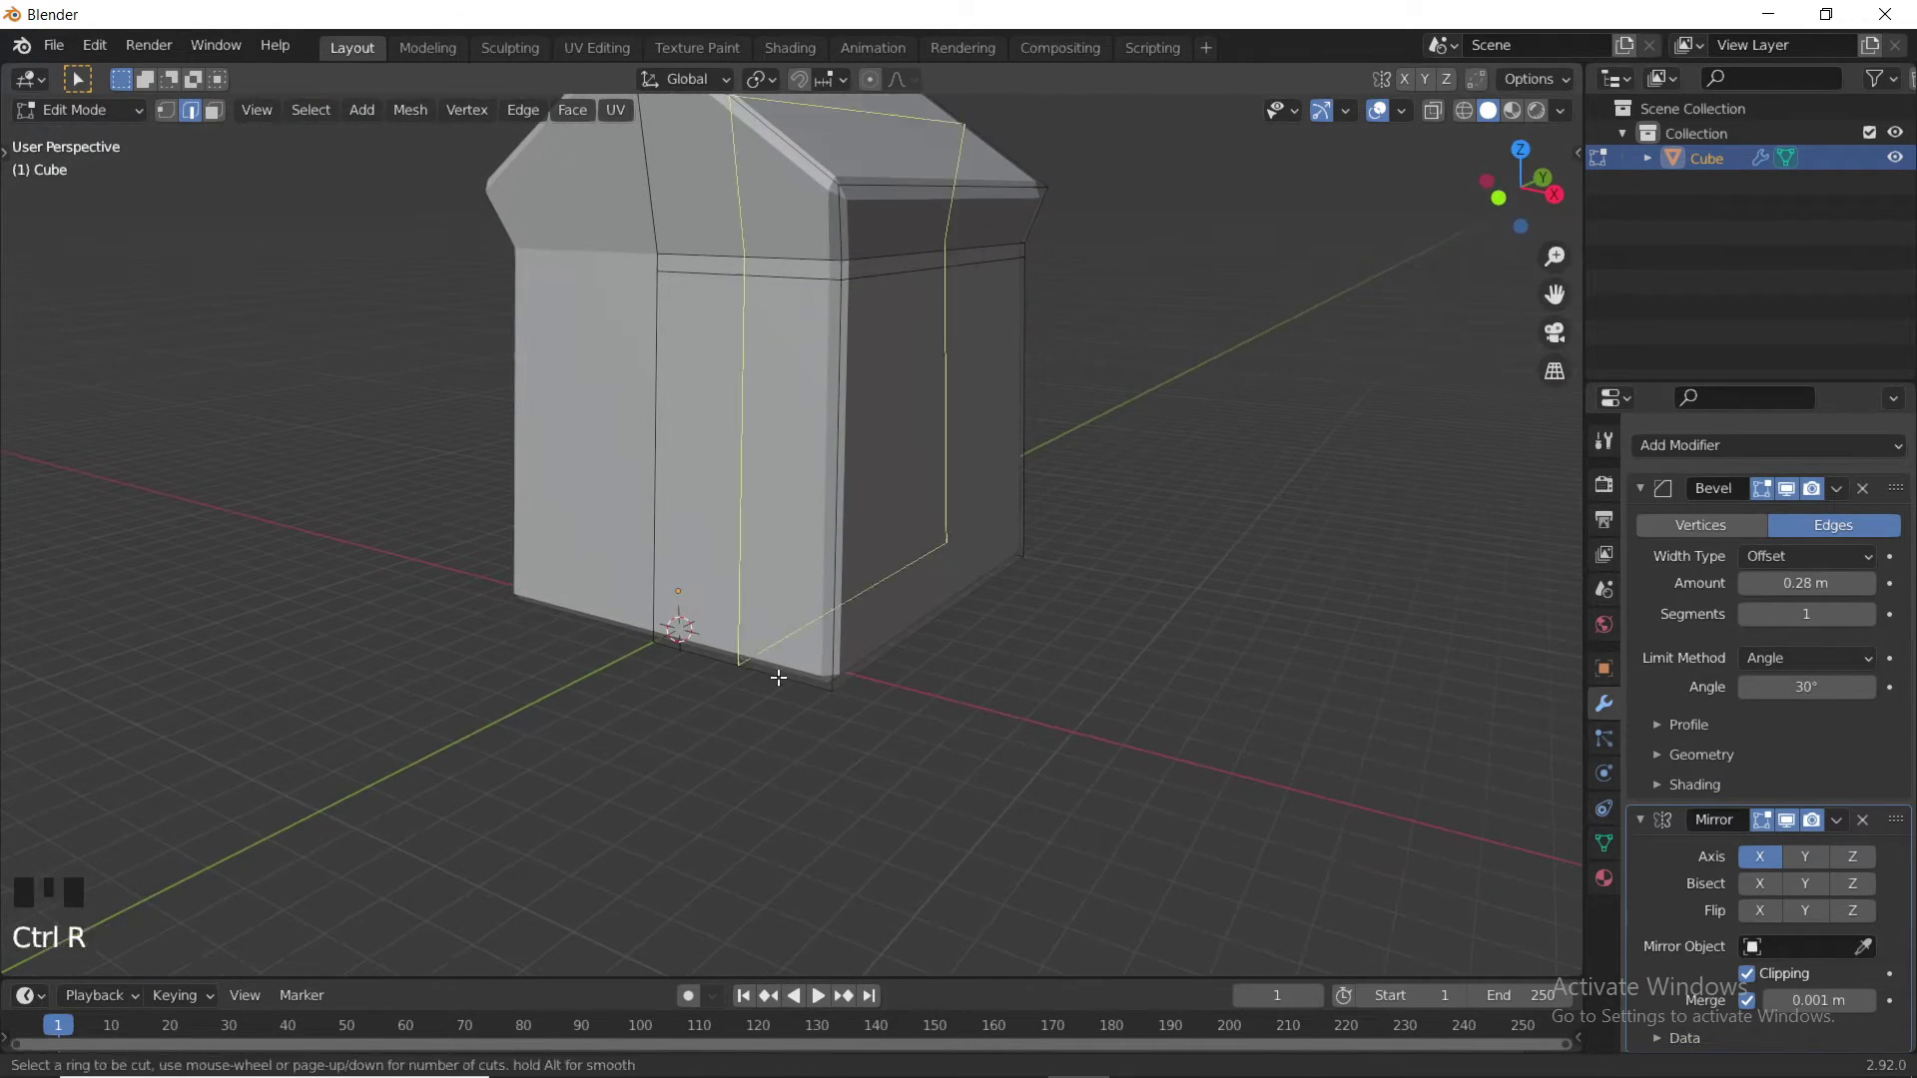
pyautogui.rightClick(648, 616)
# - Switch to Object Mode and apply the Bevel modifier to the house
pyautogui.scroll(-2, 842, 625)
pyautogui.keyDown('shift'); pyautogui.moveTo(842, 625); pyautogui.dragTo(735, 608, button='middle'); pyautogui.keyUp('shift')
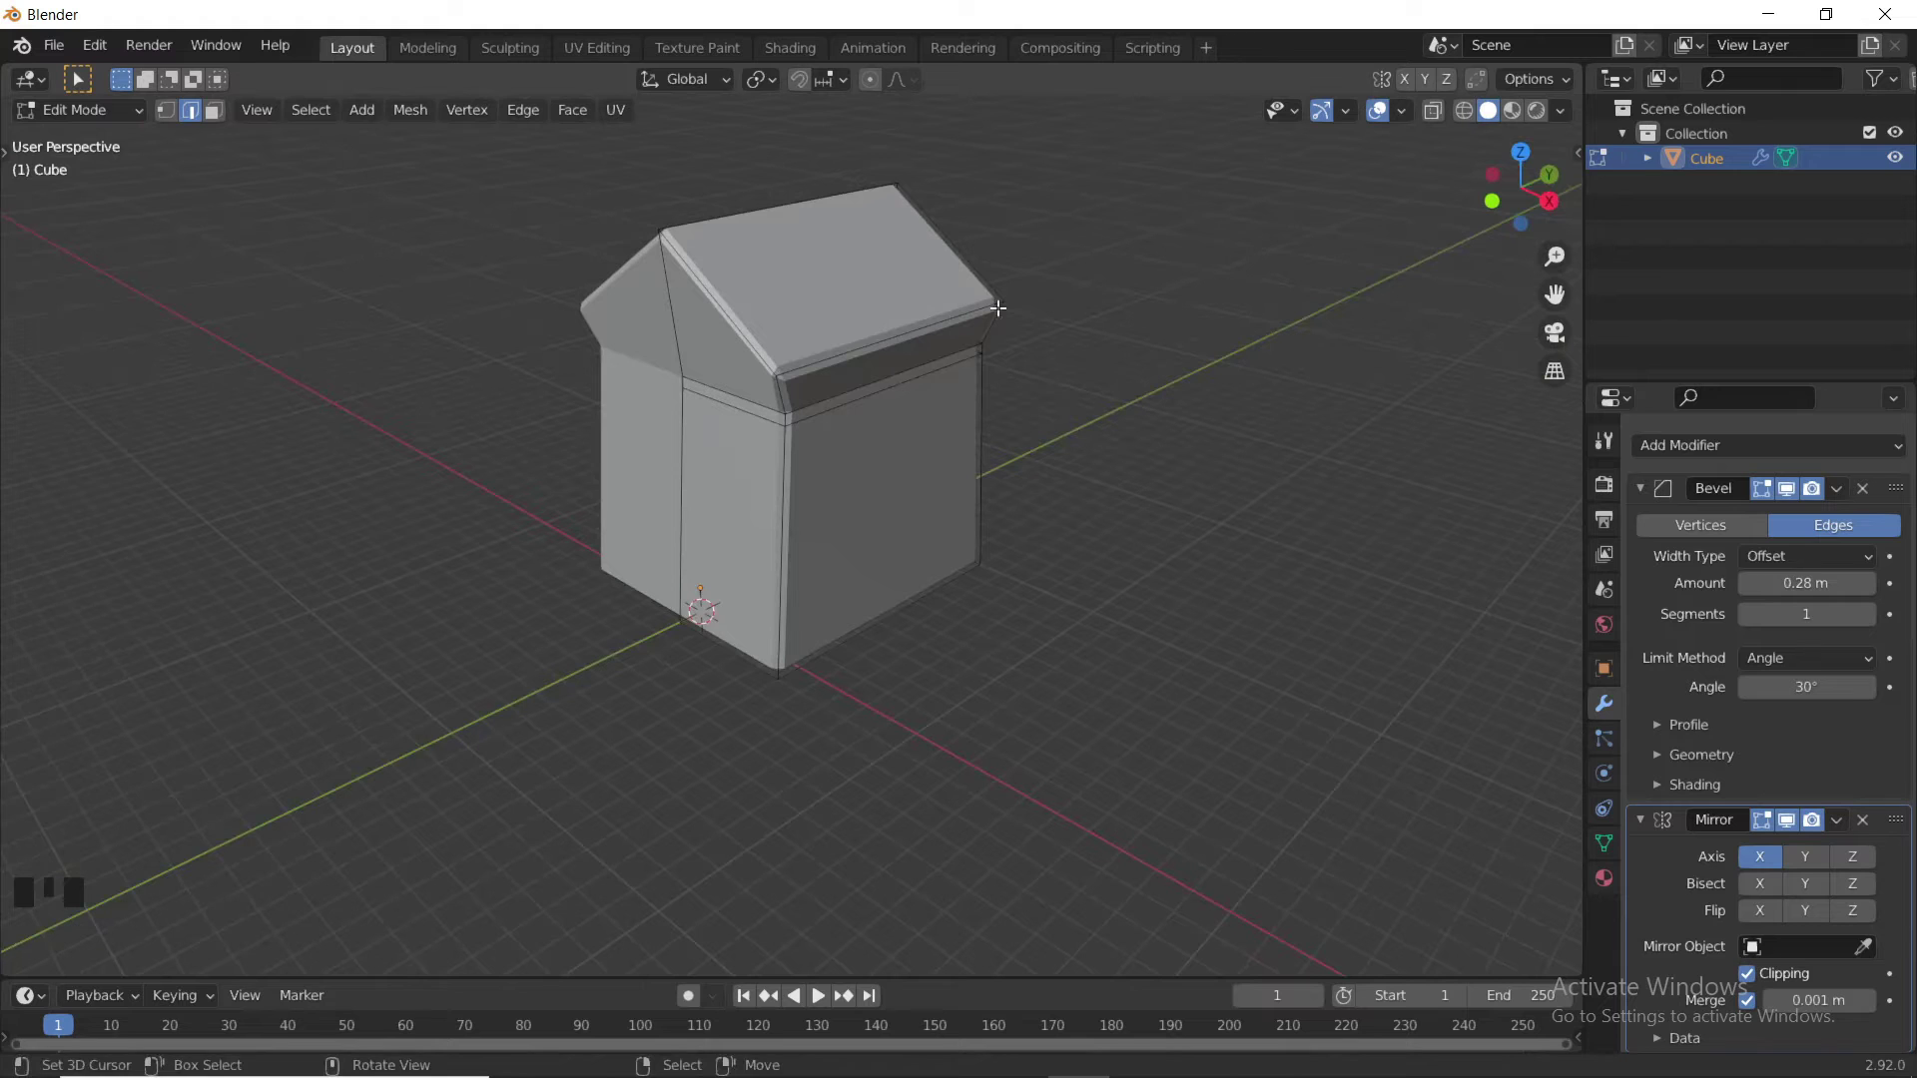
pyautogui.click(1837, 489)
pyautogui.press('Tab')
pyautogui.click(1838, 491)
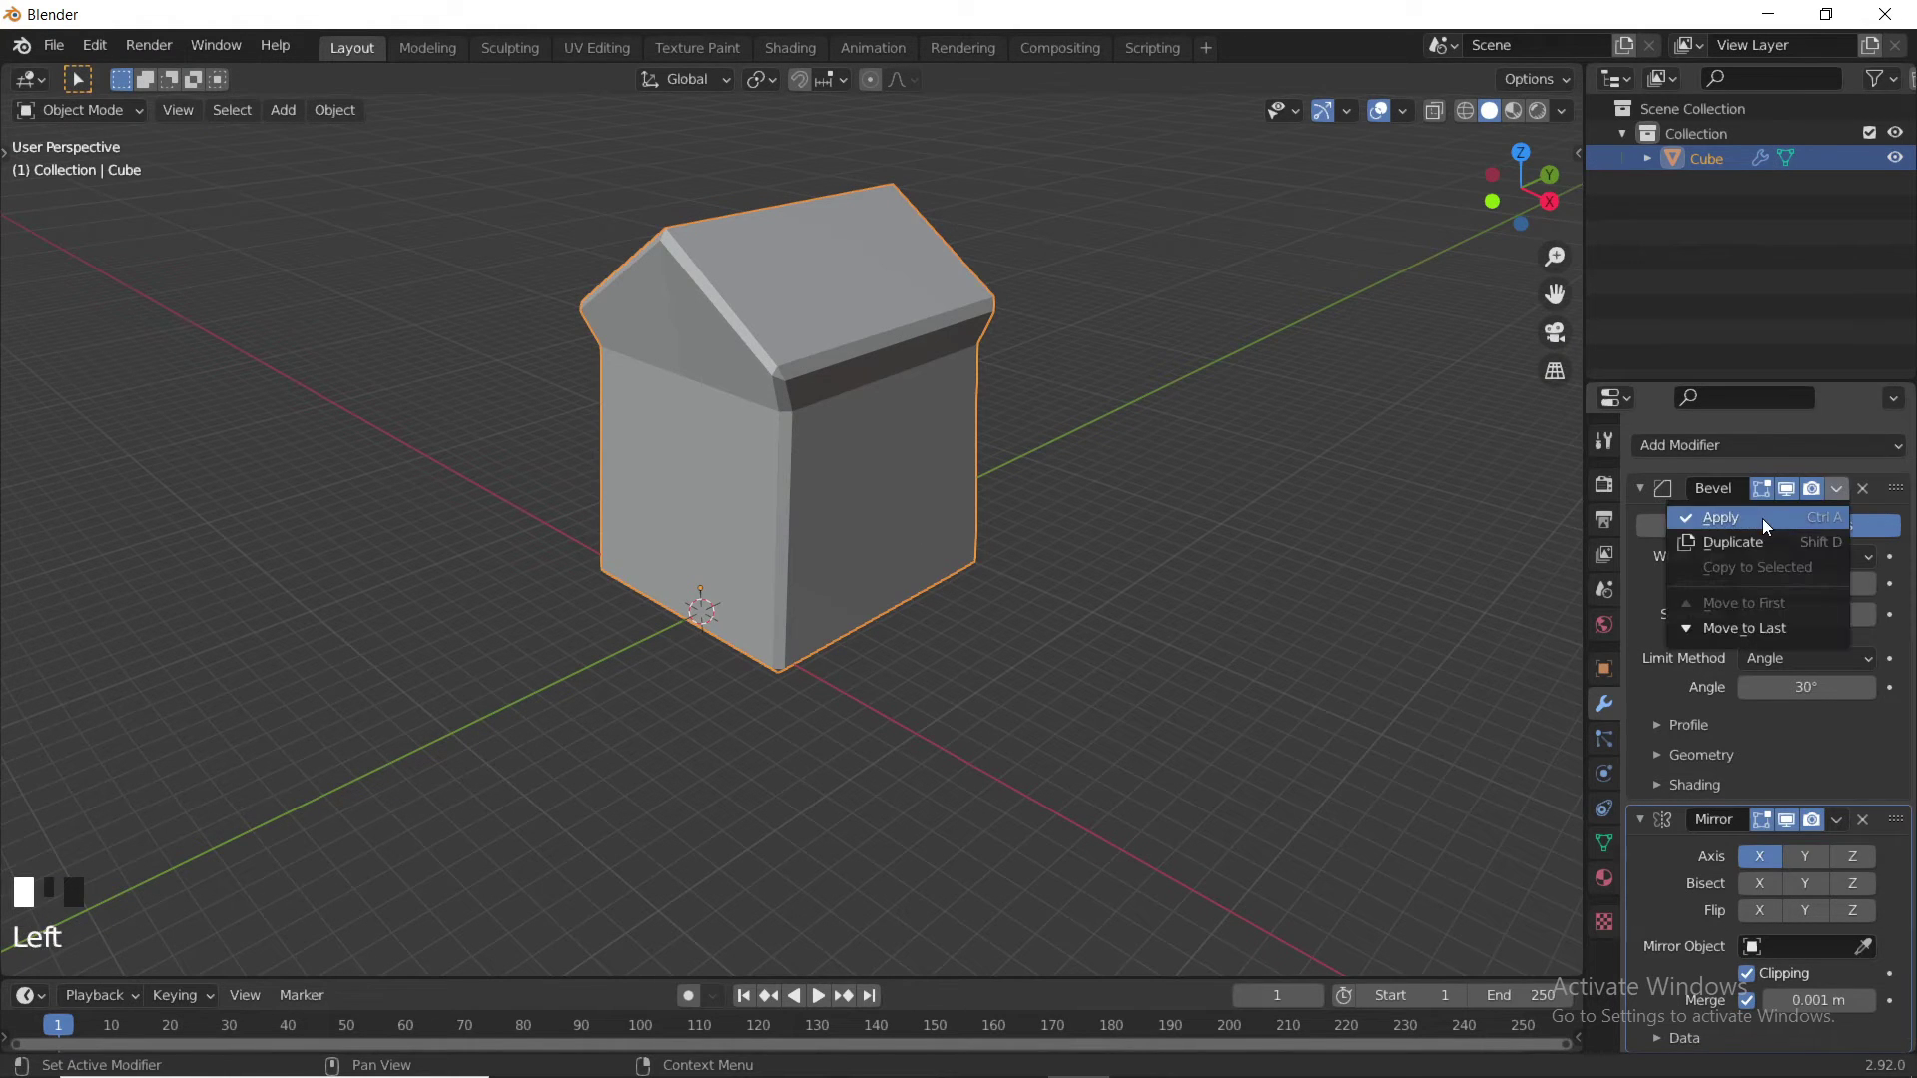
pyautogui.click(1763, 519)
# - Extrude the narrow bevel faces along the vertical wall corners and the side wall's bottom edge, fattening them outward by about 0.28 m
pyautogui.press('Tab')
pyautogui.scroll(3, 767, 473)
pyautogui.keyDown('shift'); pyautogui.moveTo(773, 501); pyautogui.dragTo(804, 598, button='middle'); pyautogui.keyUp('shift')
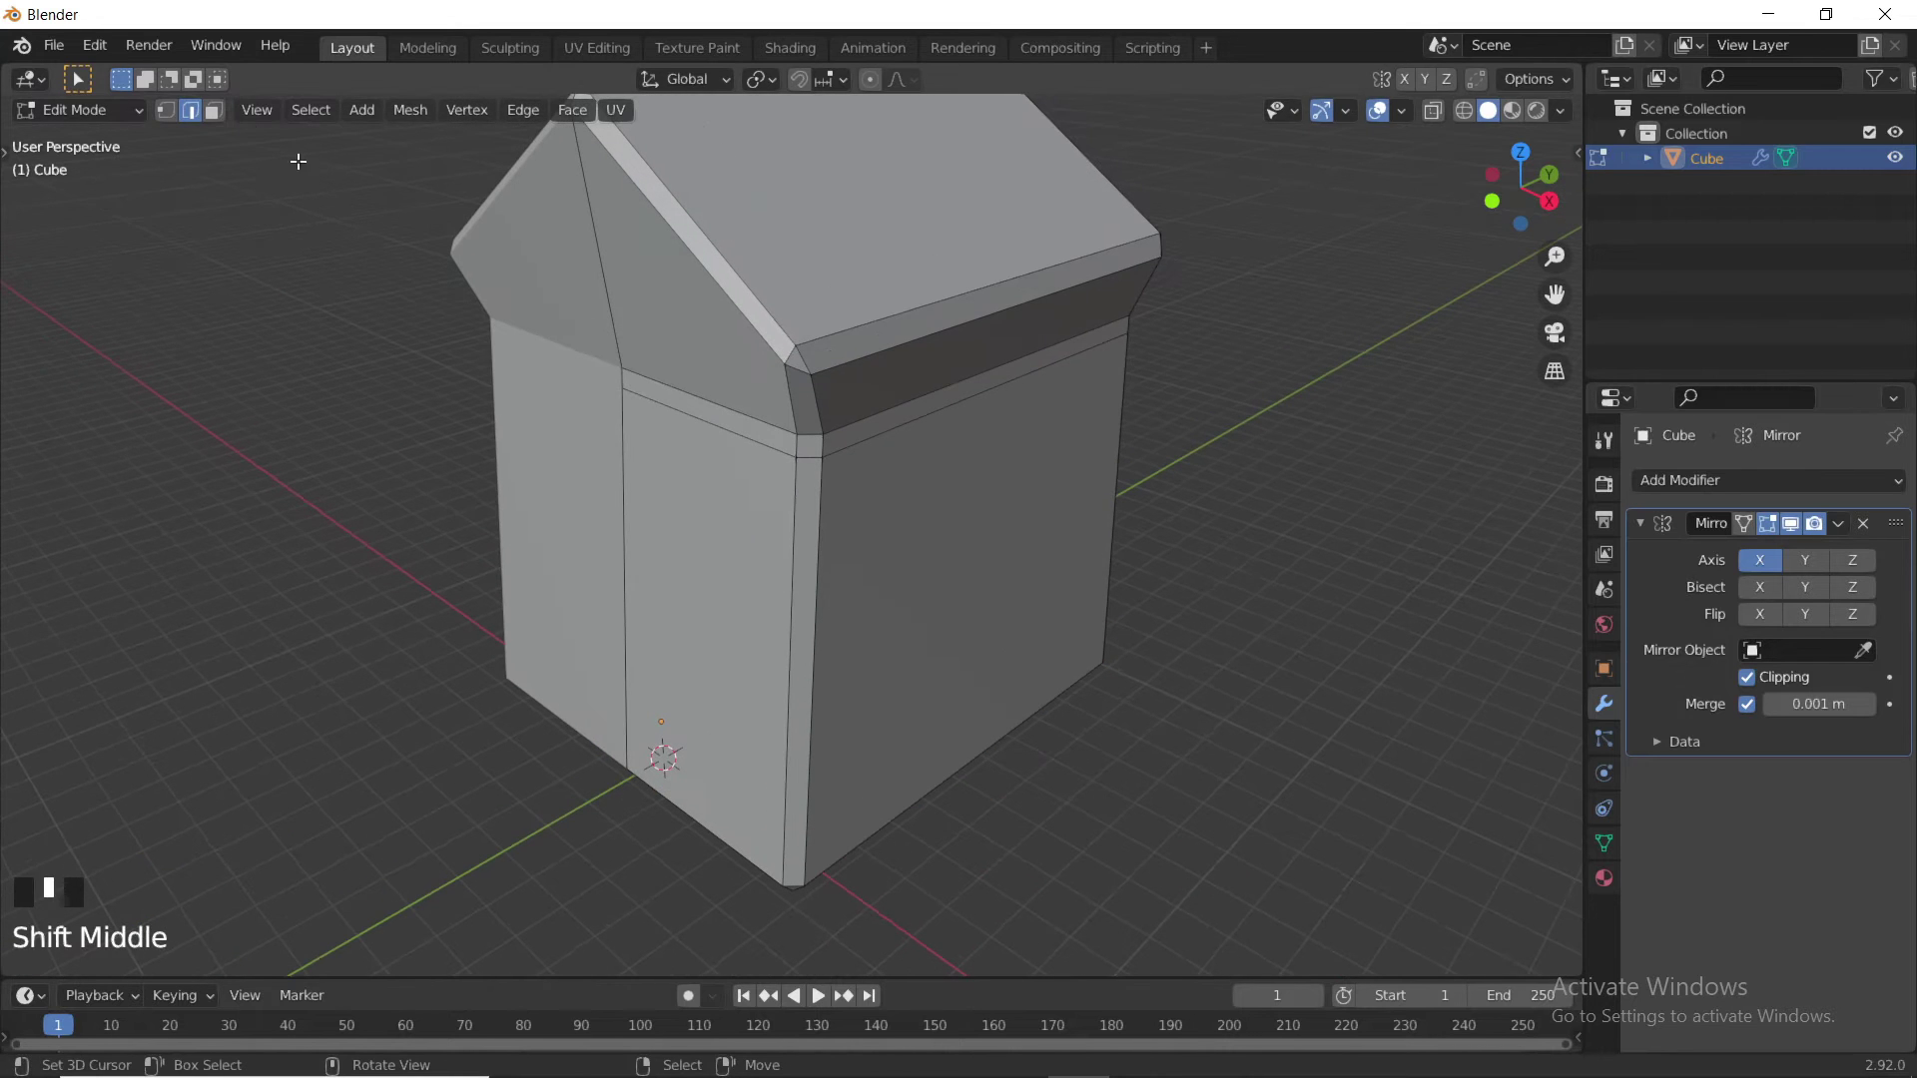
pyautogui.click(216, 110)
pyautogui.moveTo(499, 419); pyautogui.dragTo(732, 510, button='middle')
pyautogui.rightClick(796, 499)
pyautogui.moveTo(1171, 605); pyautogui.dragTo(955, 526, button='middle')
pyautogui.keyDown('shift'); pyautogui.rightClick(887, 512); pyautogui.keyUp('shift')
pyautogui.scroll(-1, 597, 587)
pyautogui.scroll(3, 783, 685)
pyautogui.keyDown('shift'); pyautogui.moveTo(775, 579); pyautogui.dragTo(674, 421, button='middle'); pyautogui.keyUp('shift')
pyautogui.moveTo(676, 545); pyautogui.dragTo(669, 491, button='middle')
pyautogui.keyDown('shift'); pyautogui.rightClick(575, 590); pyautogui.keyUp('shift')
pyautogui.keyDown('shift'); pyautogui.rightClick(644, 591); pyautogui.keyUp('shift')
pyautogui.moveTo(1207, 557); pyautogui.dragTo(971, 572, button='middle')
pyautogui.keyDown('shift'); pyautogui.rightClick(1438, 664); pyautogui.keyUp('shift')
pyautogui.scroll(-3, 580, 484)
pyautogui.moveTo(449, 480); pyautogui.dragTo(1030, 580, button='middle')
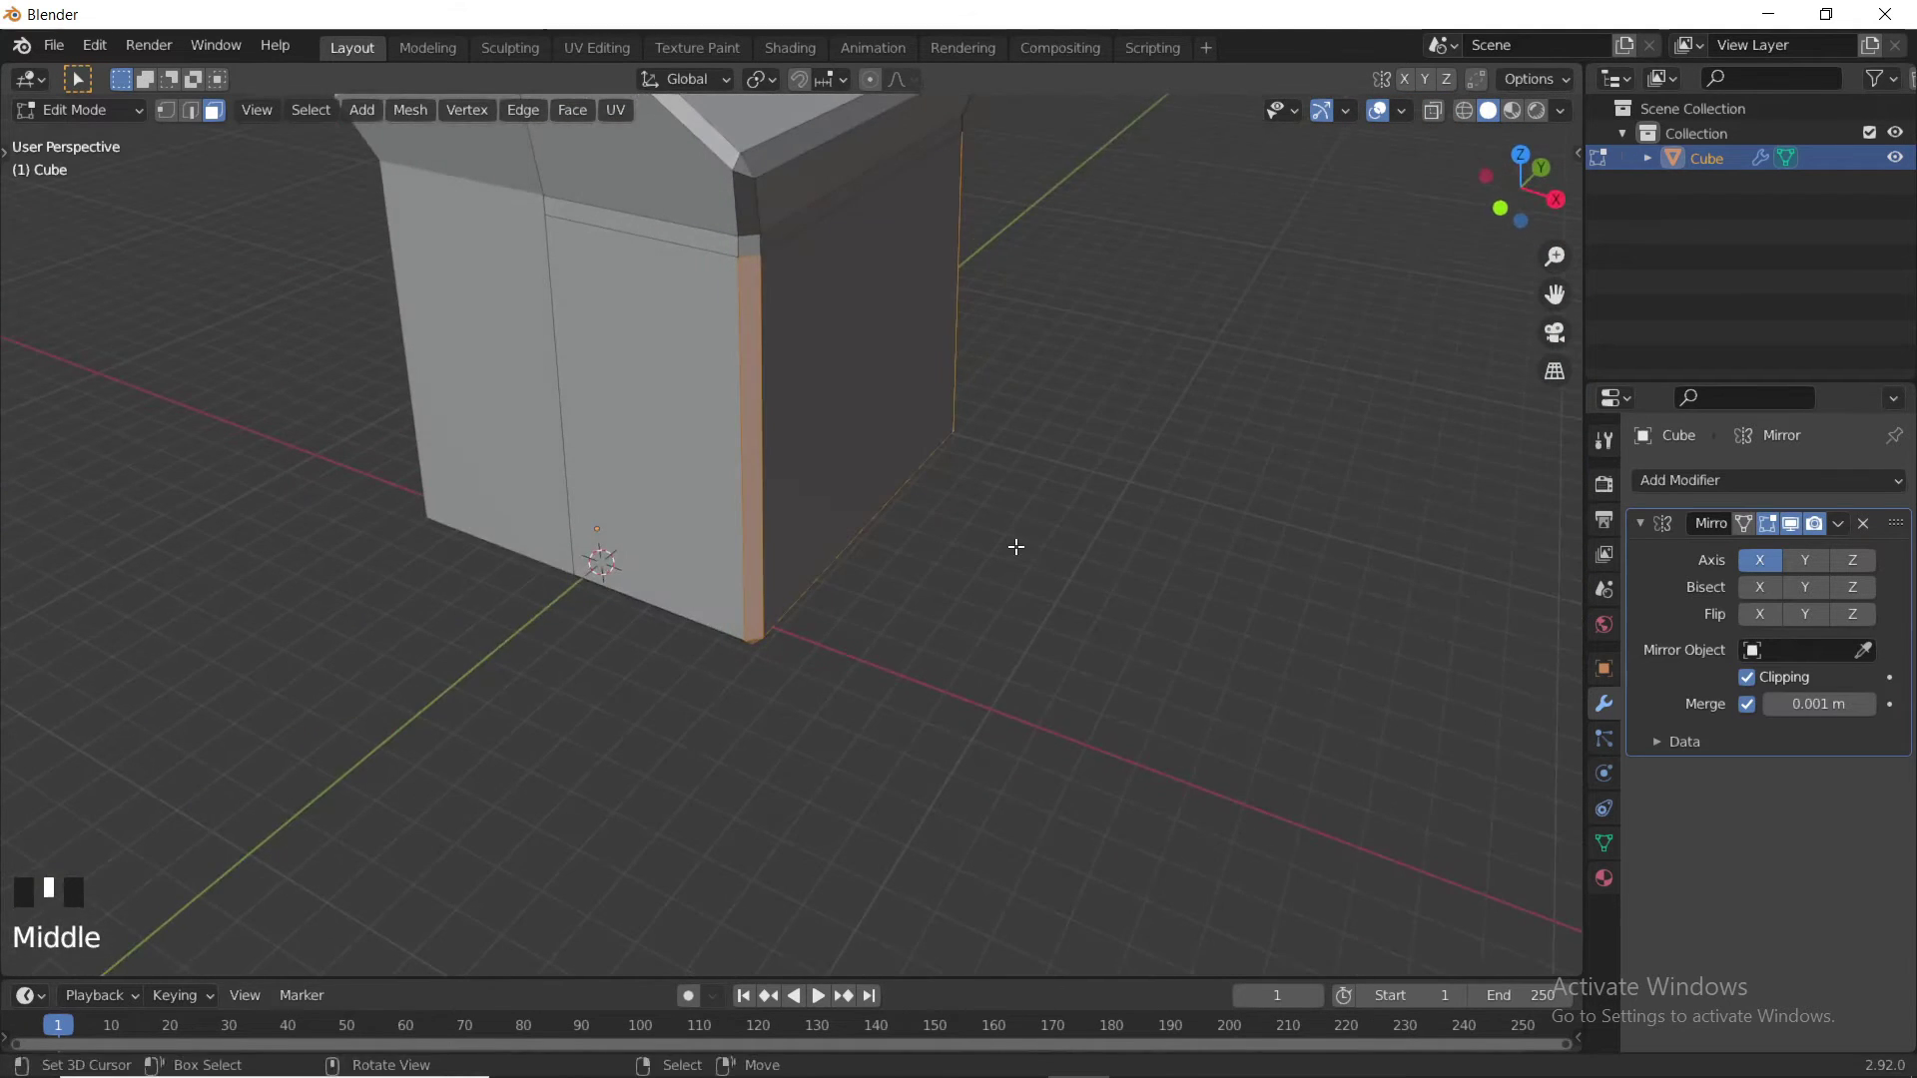
pyautogui.press('e')
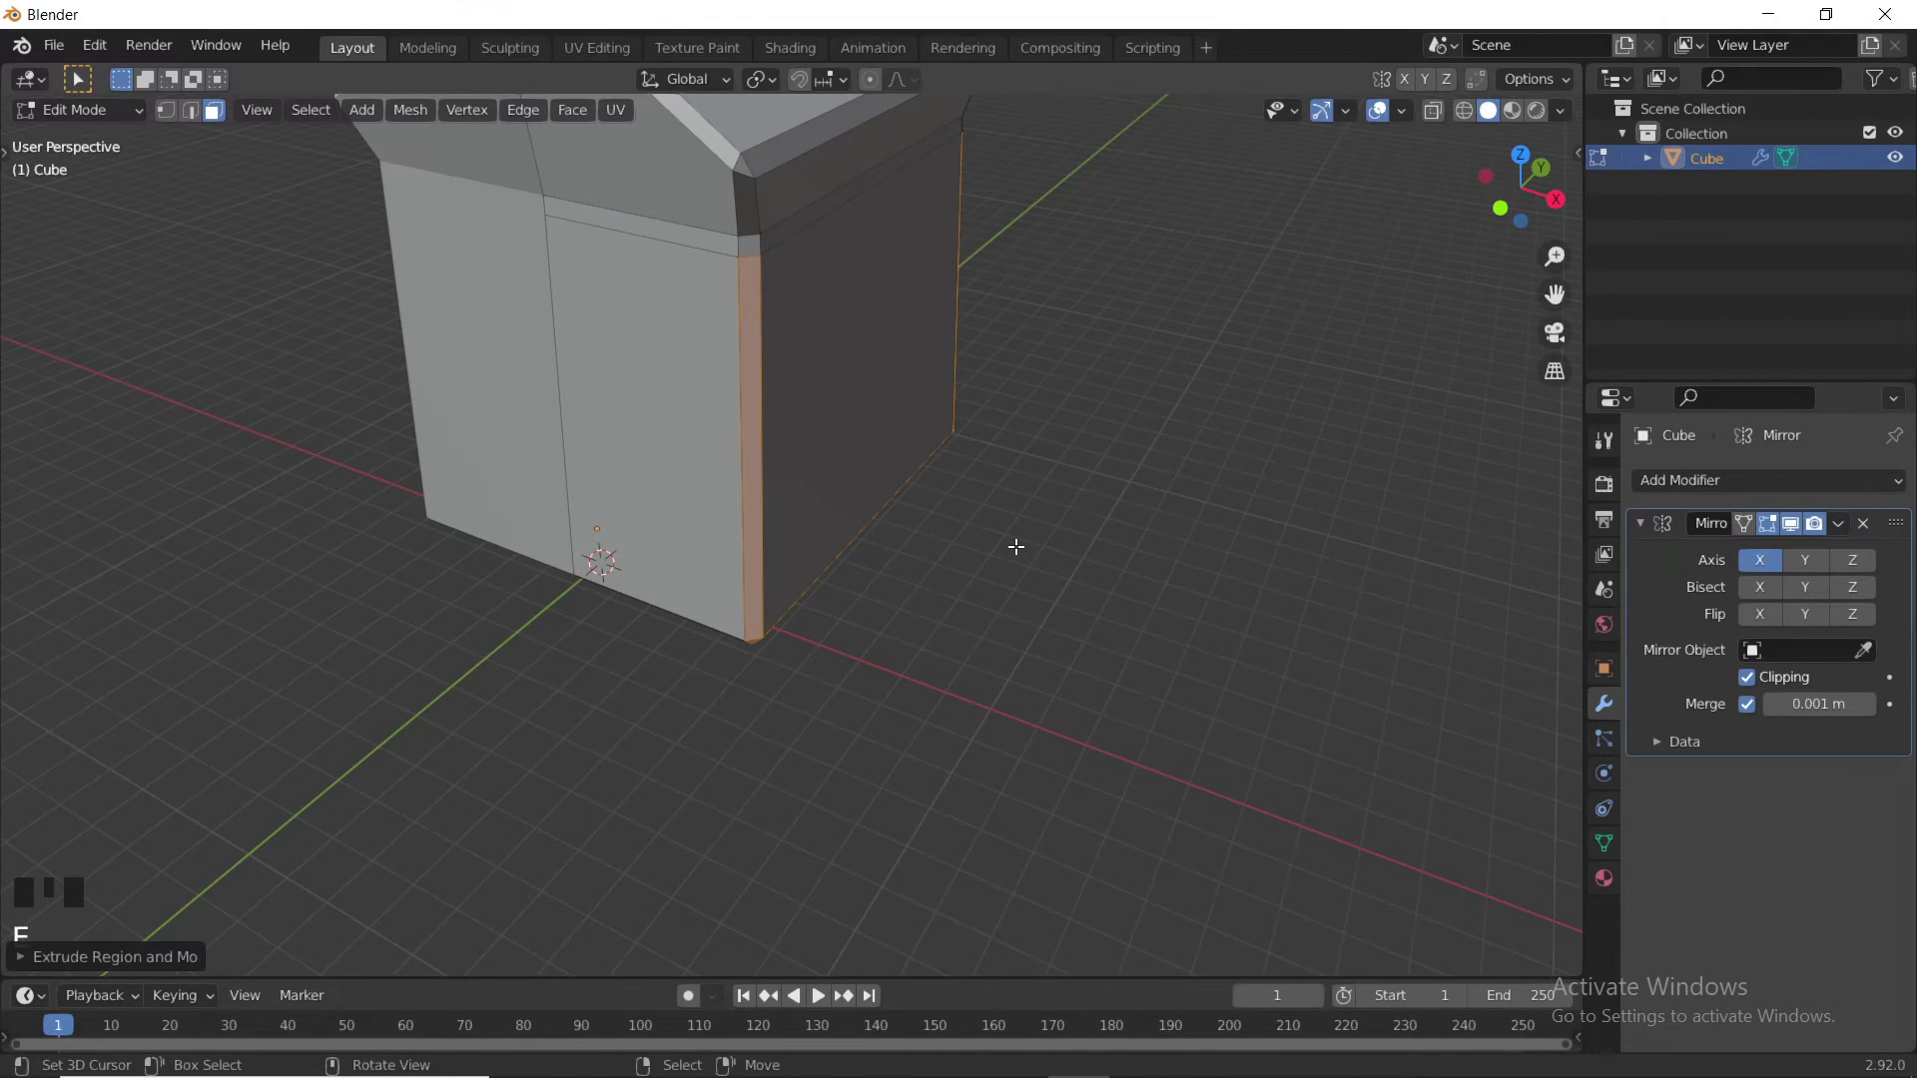
pyautogui.hotkey('alt', 's')
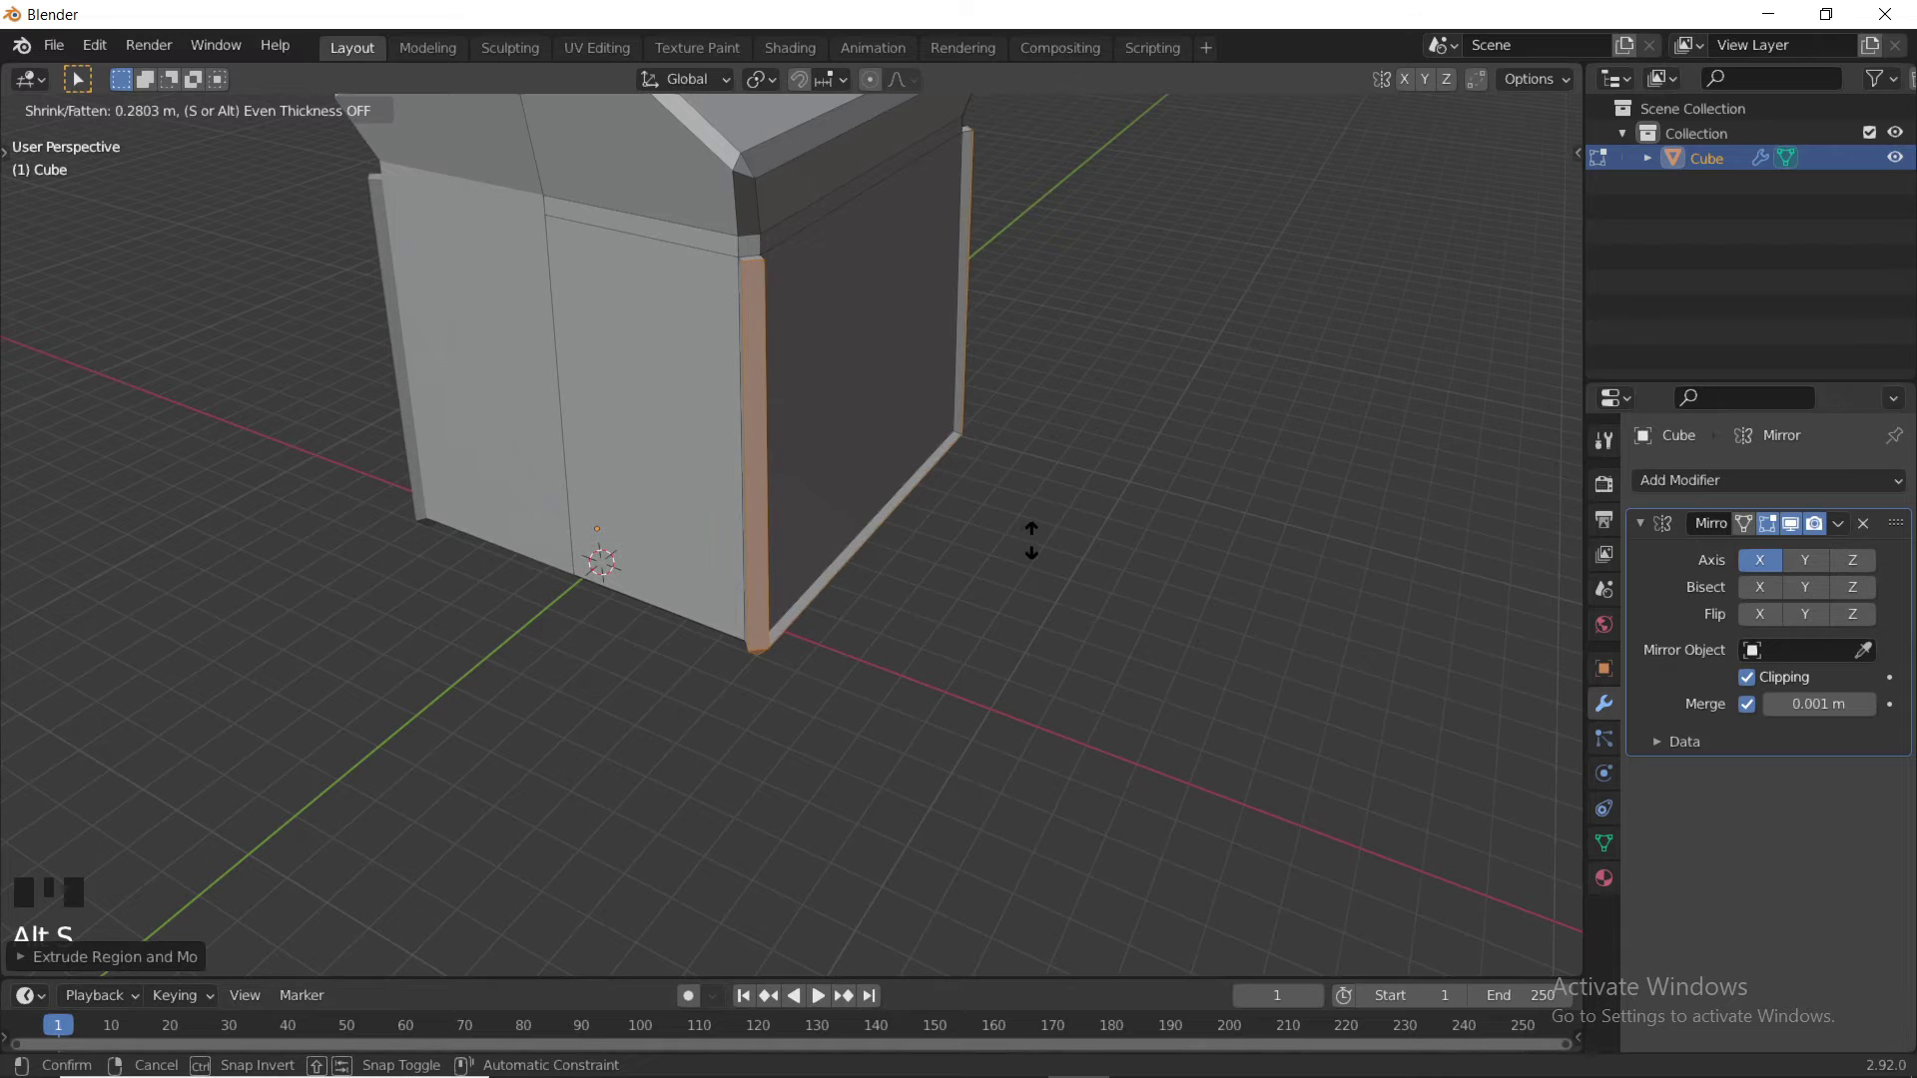
pyautogui.click(1033, 540)
# - Extrude the horizontal band of narrow faces below the roof and scale it outward to about 1.10
pyautogui.press('Tab')
pyautogui.scroll(-1, 1034, 551)
pyautogui.moveTo(1035, 551); pyautogui.dragTo(856, 565, button='middle')
pyautogui.press('Tab')
pyautogui.scroll(3, 899, 529)
pyautogui.rightClick(781, 437)
pyautogui.moveTo(817, 442); pyautogui.dragTo(887, 465, button='middle')
pyautogui.keyDown('shift'); pyautogui.rightClick(761, 411); pyautogui.keyUp('shift')
pyautogui.keyDown('shift'); pyautogui.rightClick(844, 424); pyautogui.keyUp('shift')
pyautogui.keyDown('shift'); pyautogui.rightClick(1044, 591); pyautogui.keyUp('shift')
pyautogui.keyDown('shift'); pyautogui.rightClick(1077, 572); pyautogui.keyUp('shift')
pyautogui.moveTo(924, 545); pyautogui.dragTo(1204, 563, button='middle')
pyautogui.press('e')
pyautogui.rightClick(1114, 517)
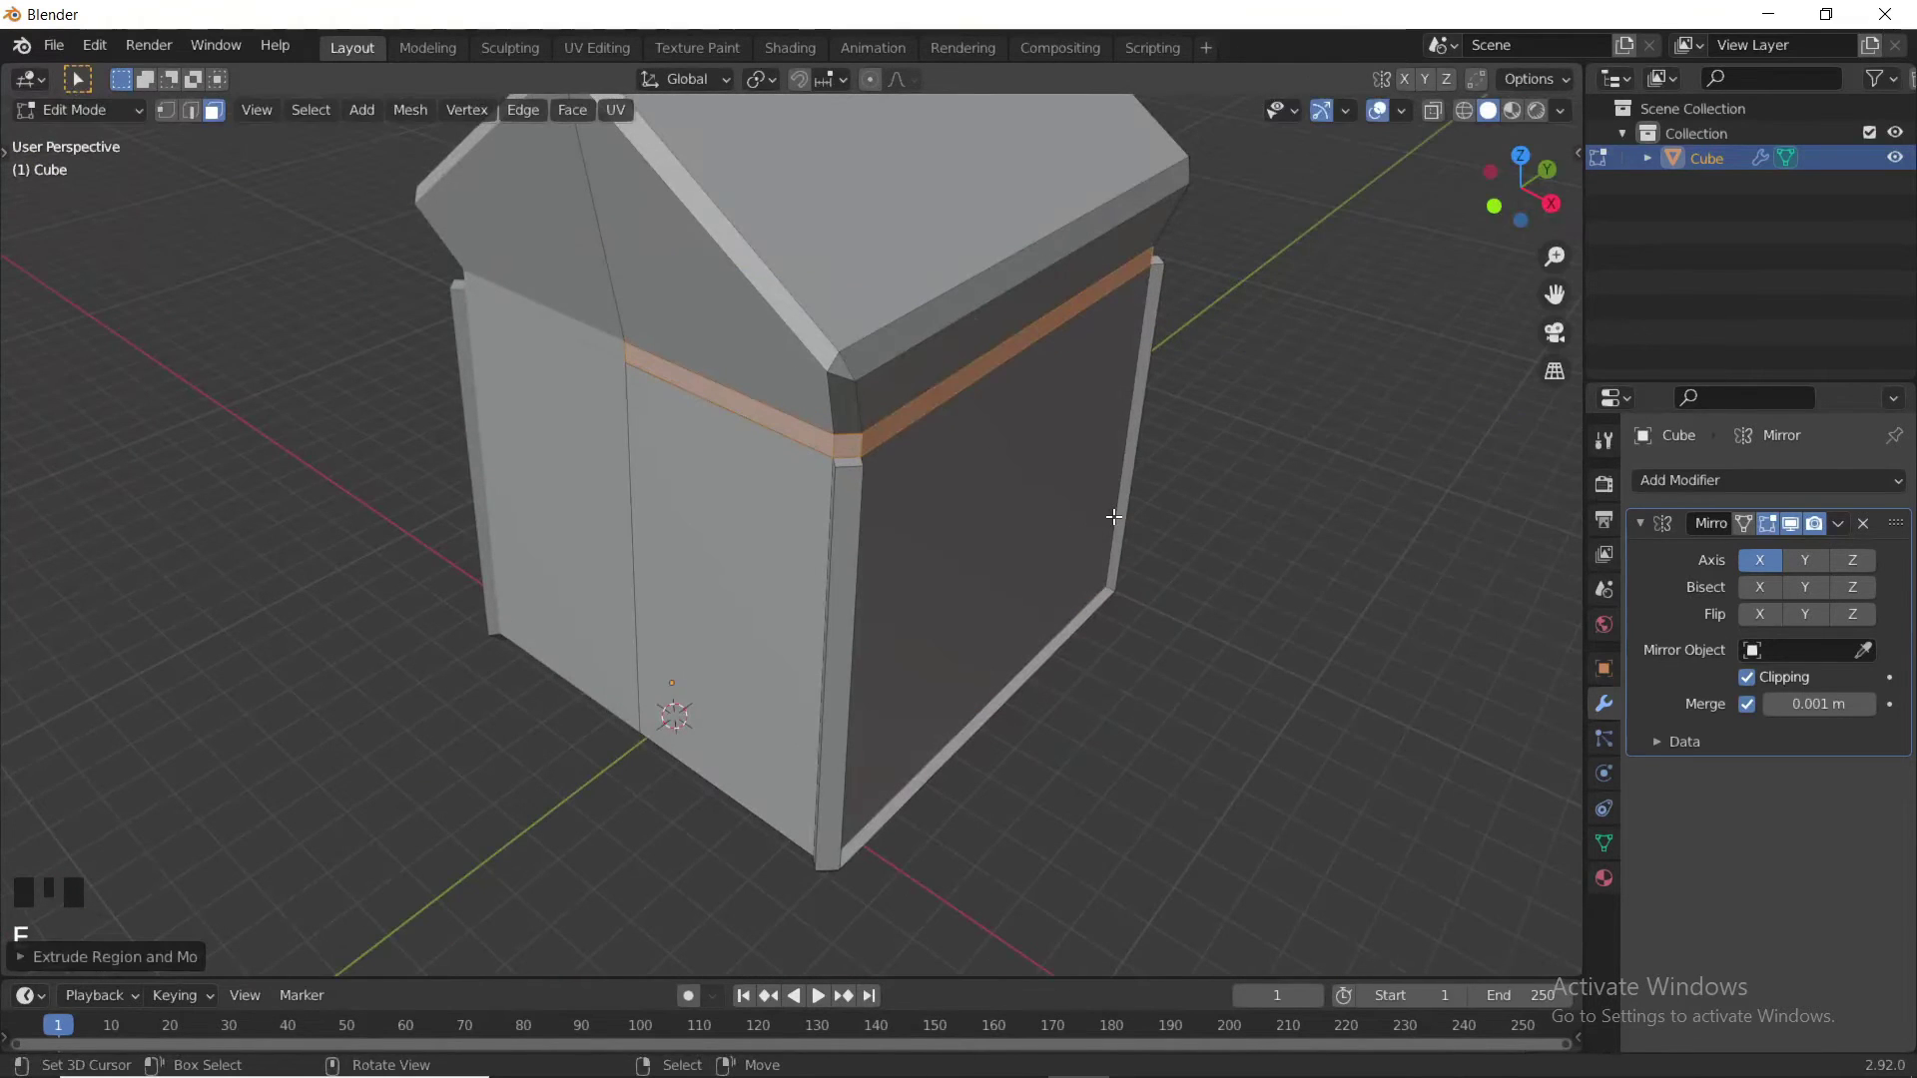
pyautogui.press('s')
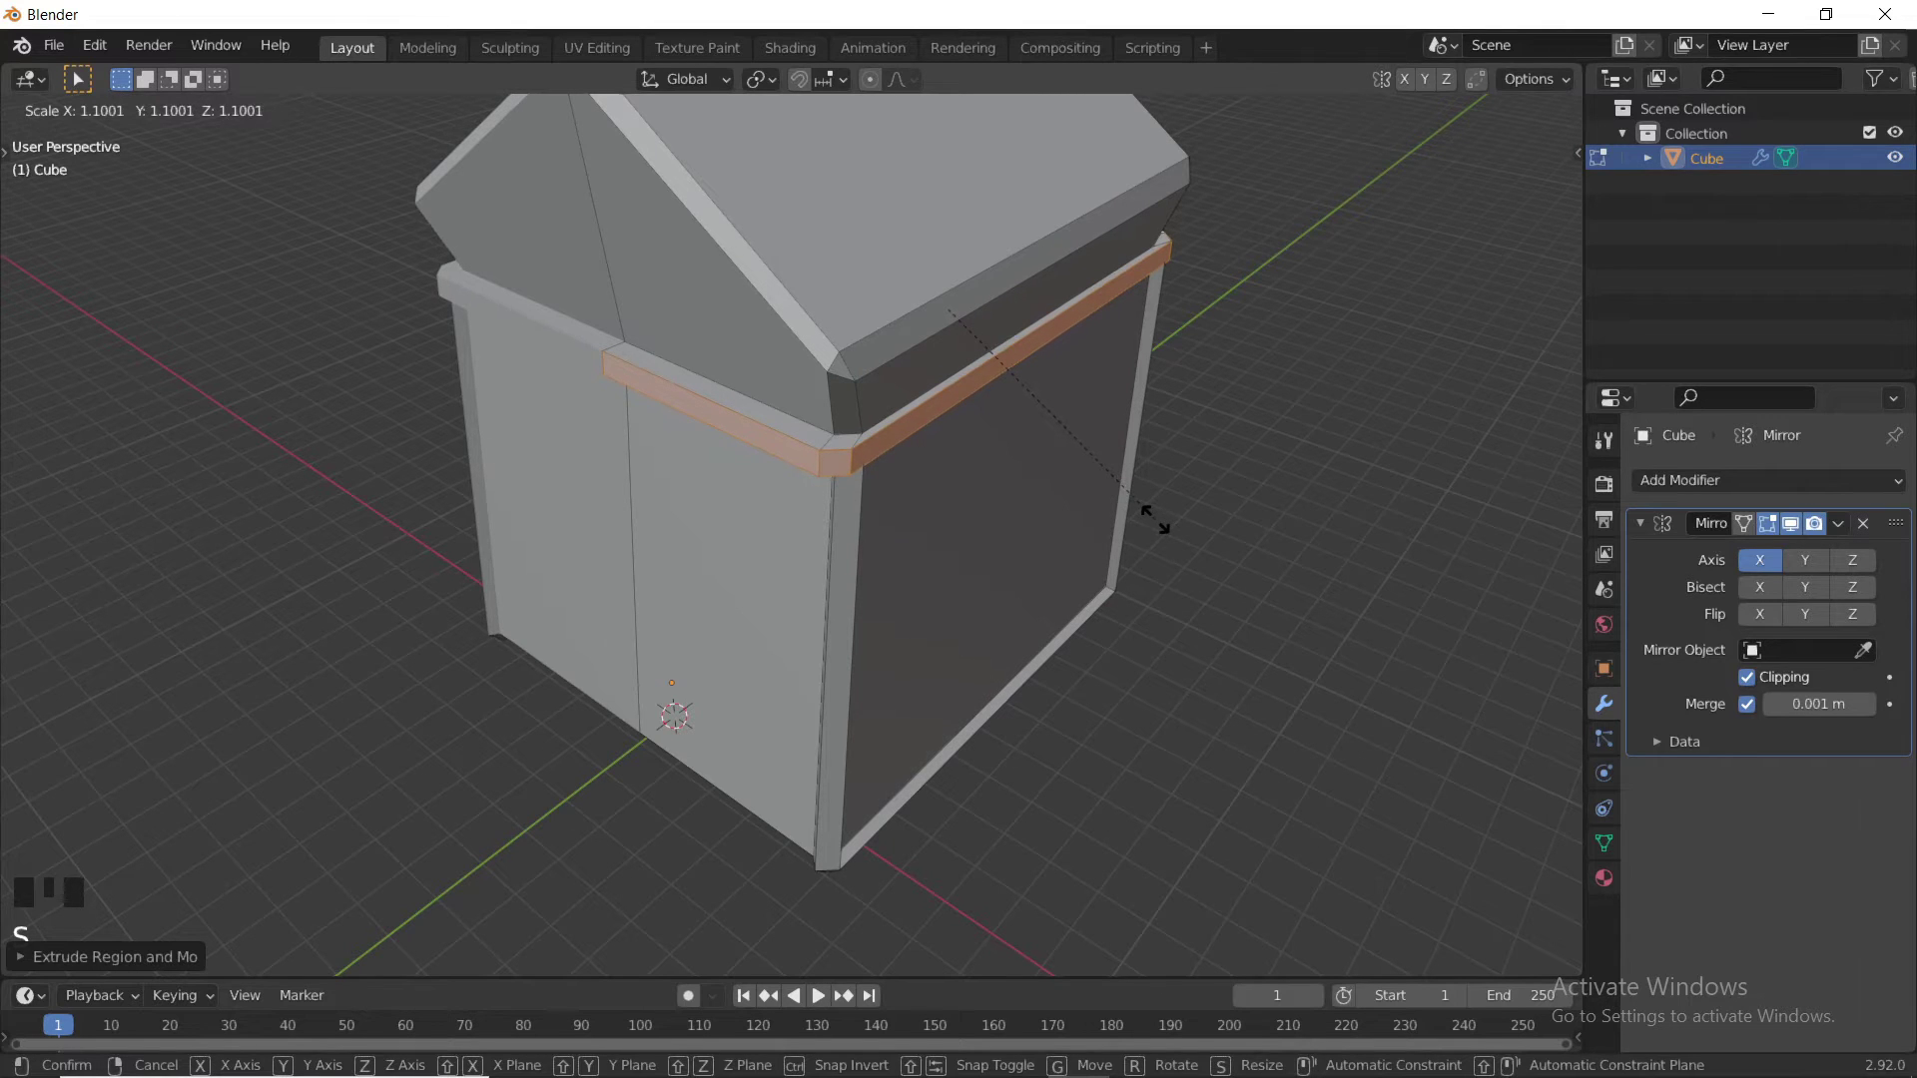
pyautogui.click(1160, 525)
pyautogui.moveTo(1161, 525); pyautogui.dragTo(872, 578, button='middle')
pyautogui.press('Tab')
pyautogui.scroll(-3, 958, 565)
pyautogui.scroll(2, 1012, 583)
pyautogui.press('Tab')
# - Inset the large front wall face into a tall, narrow inner panel, working in front view
pyautogui.press('a')
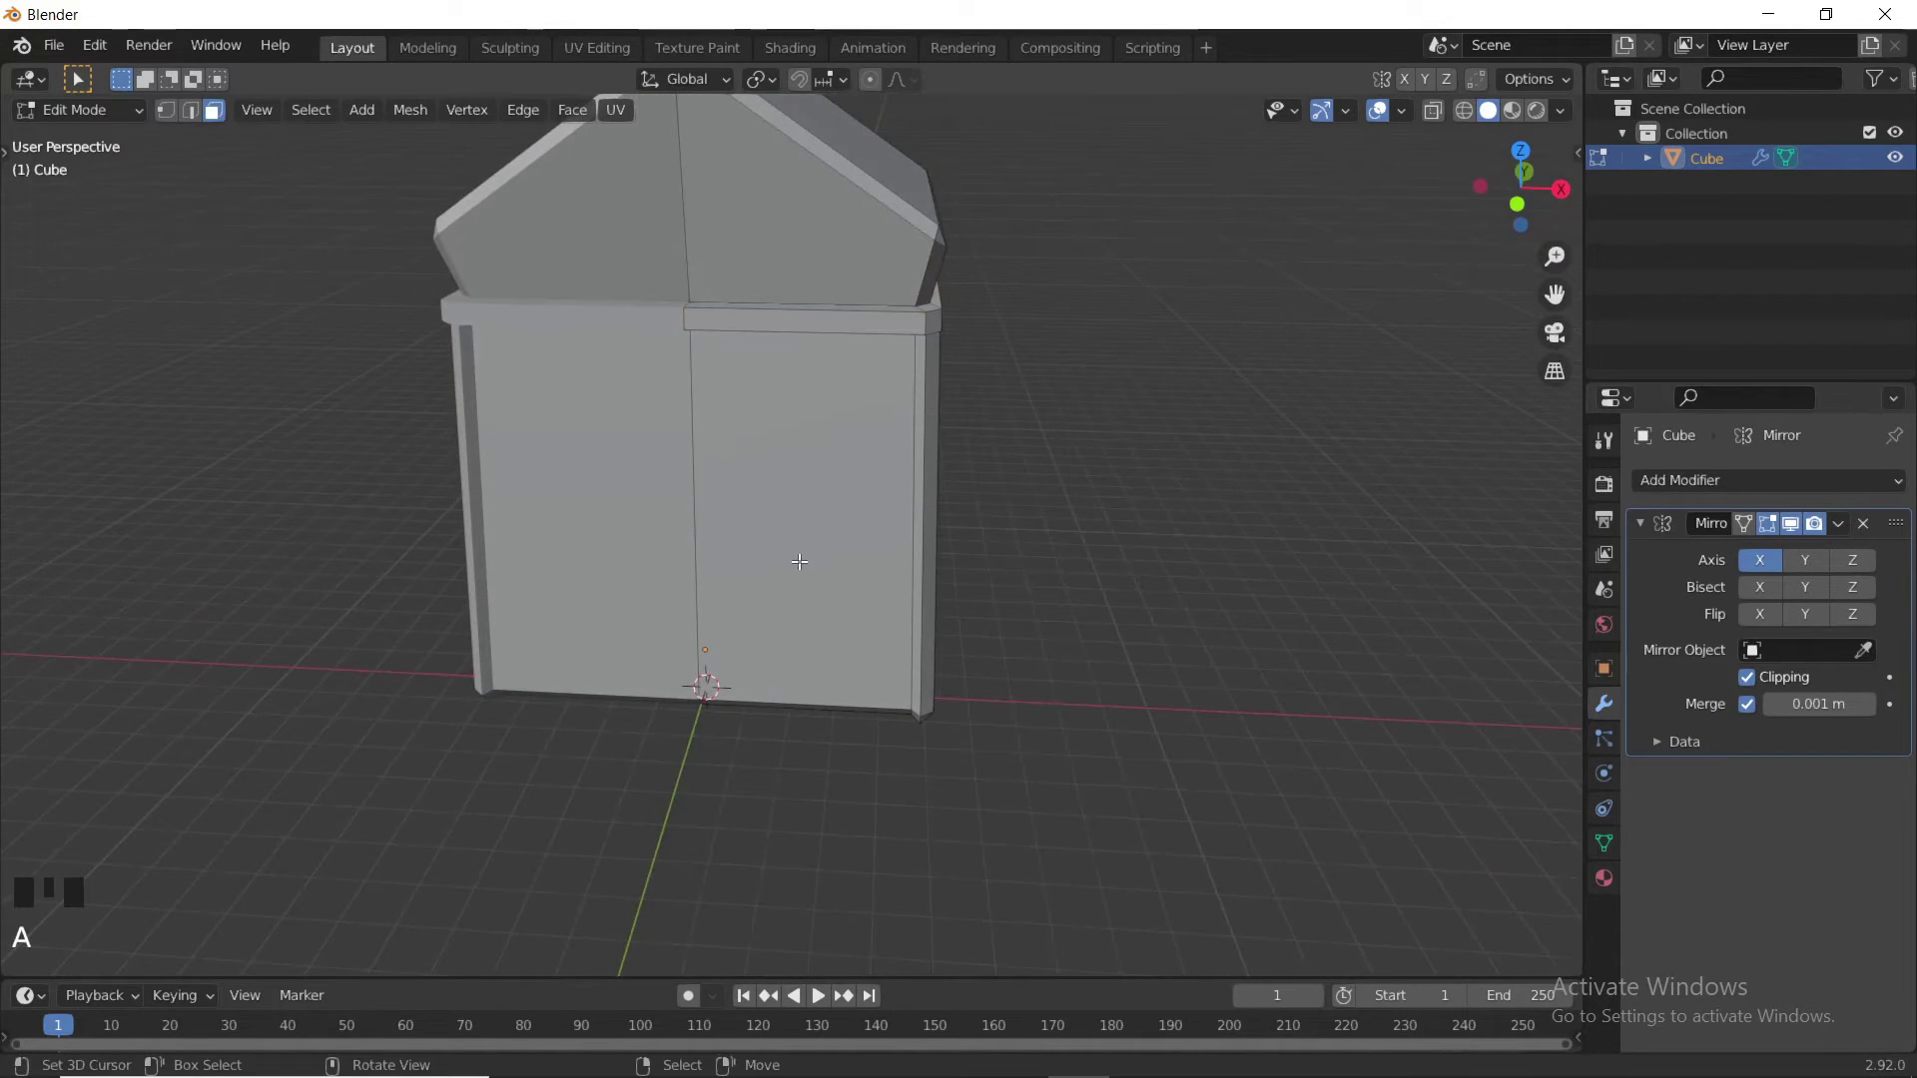
pyautogui.press('KP_1')
pyautogui.scroll(3, 801, 555)
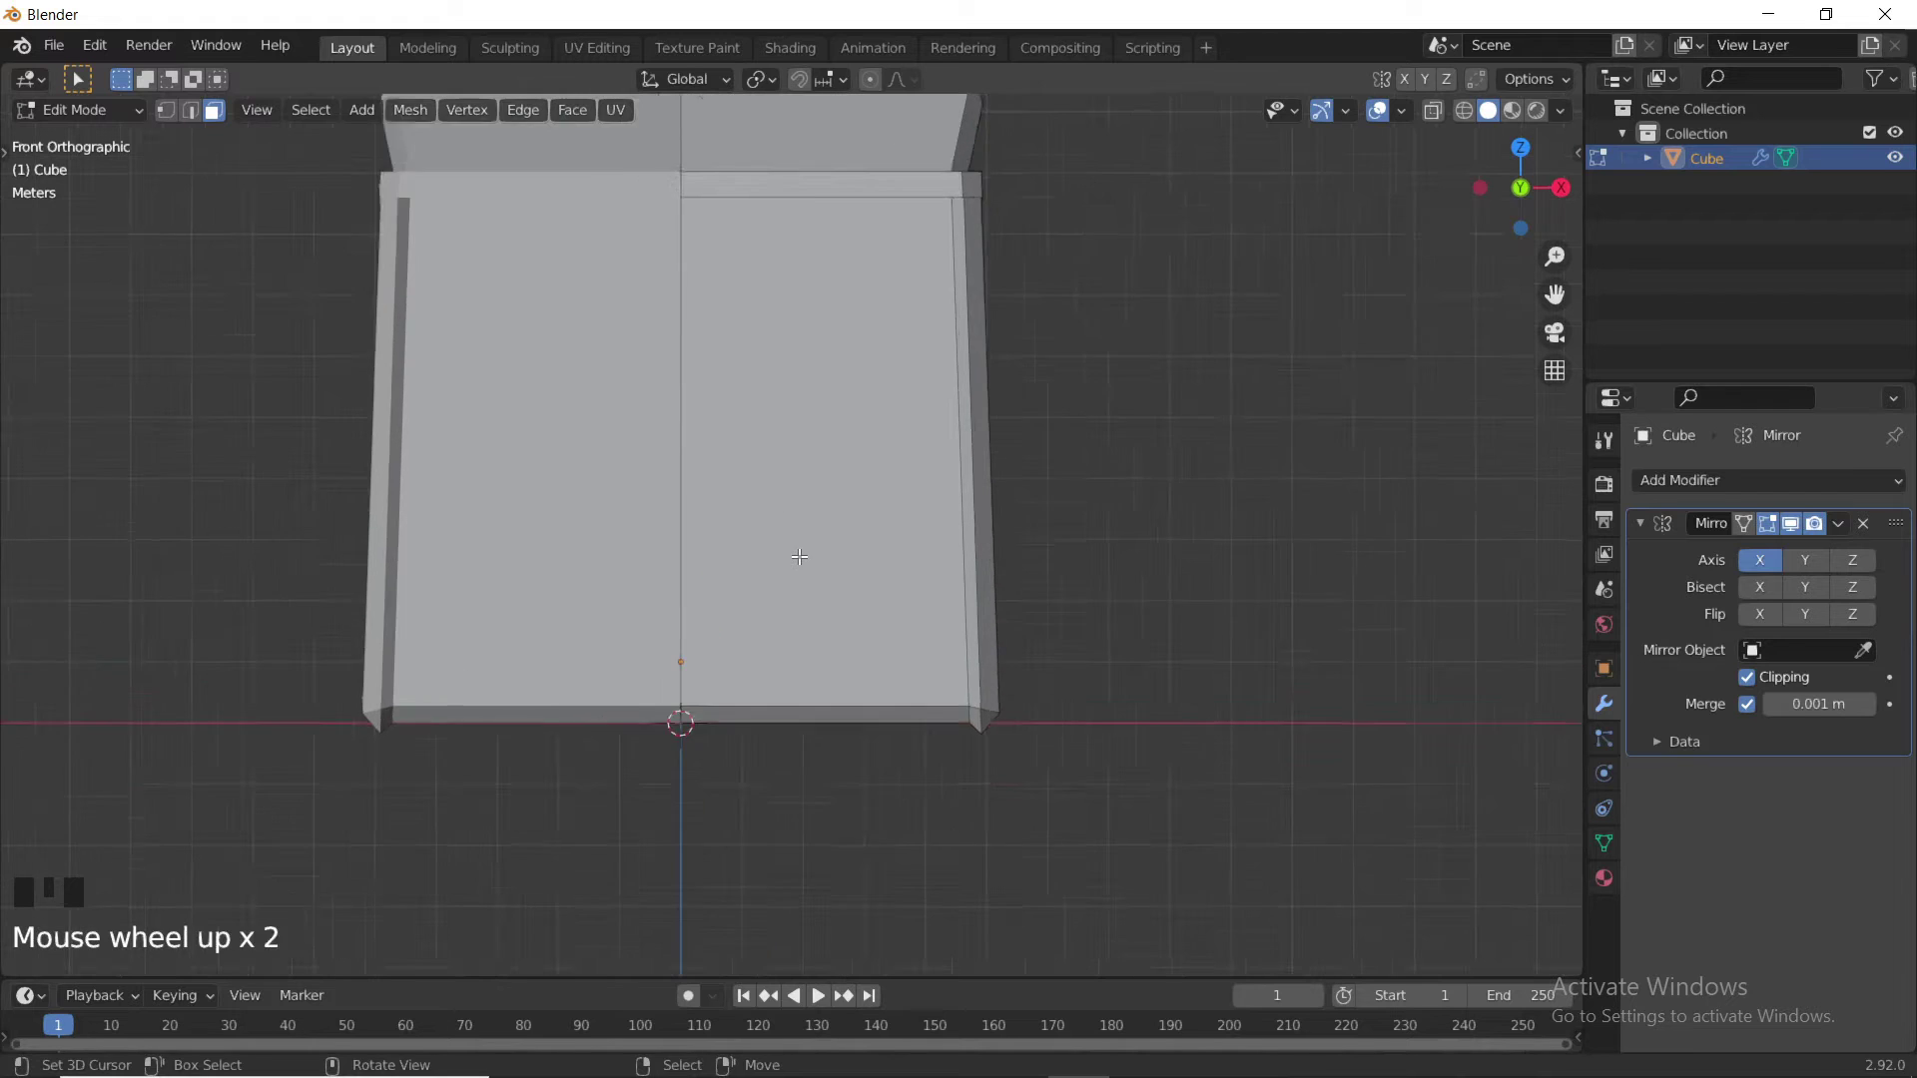
pyautogui.keyDown('shift'); pyautogui.moveTo(802, 552); pyautogui.dragTo(830, 619, button='middle'); pyautogui.keyUp('shift')
pyautogui.press('z')
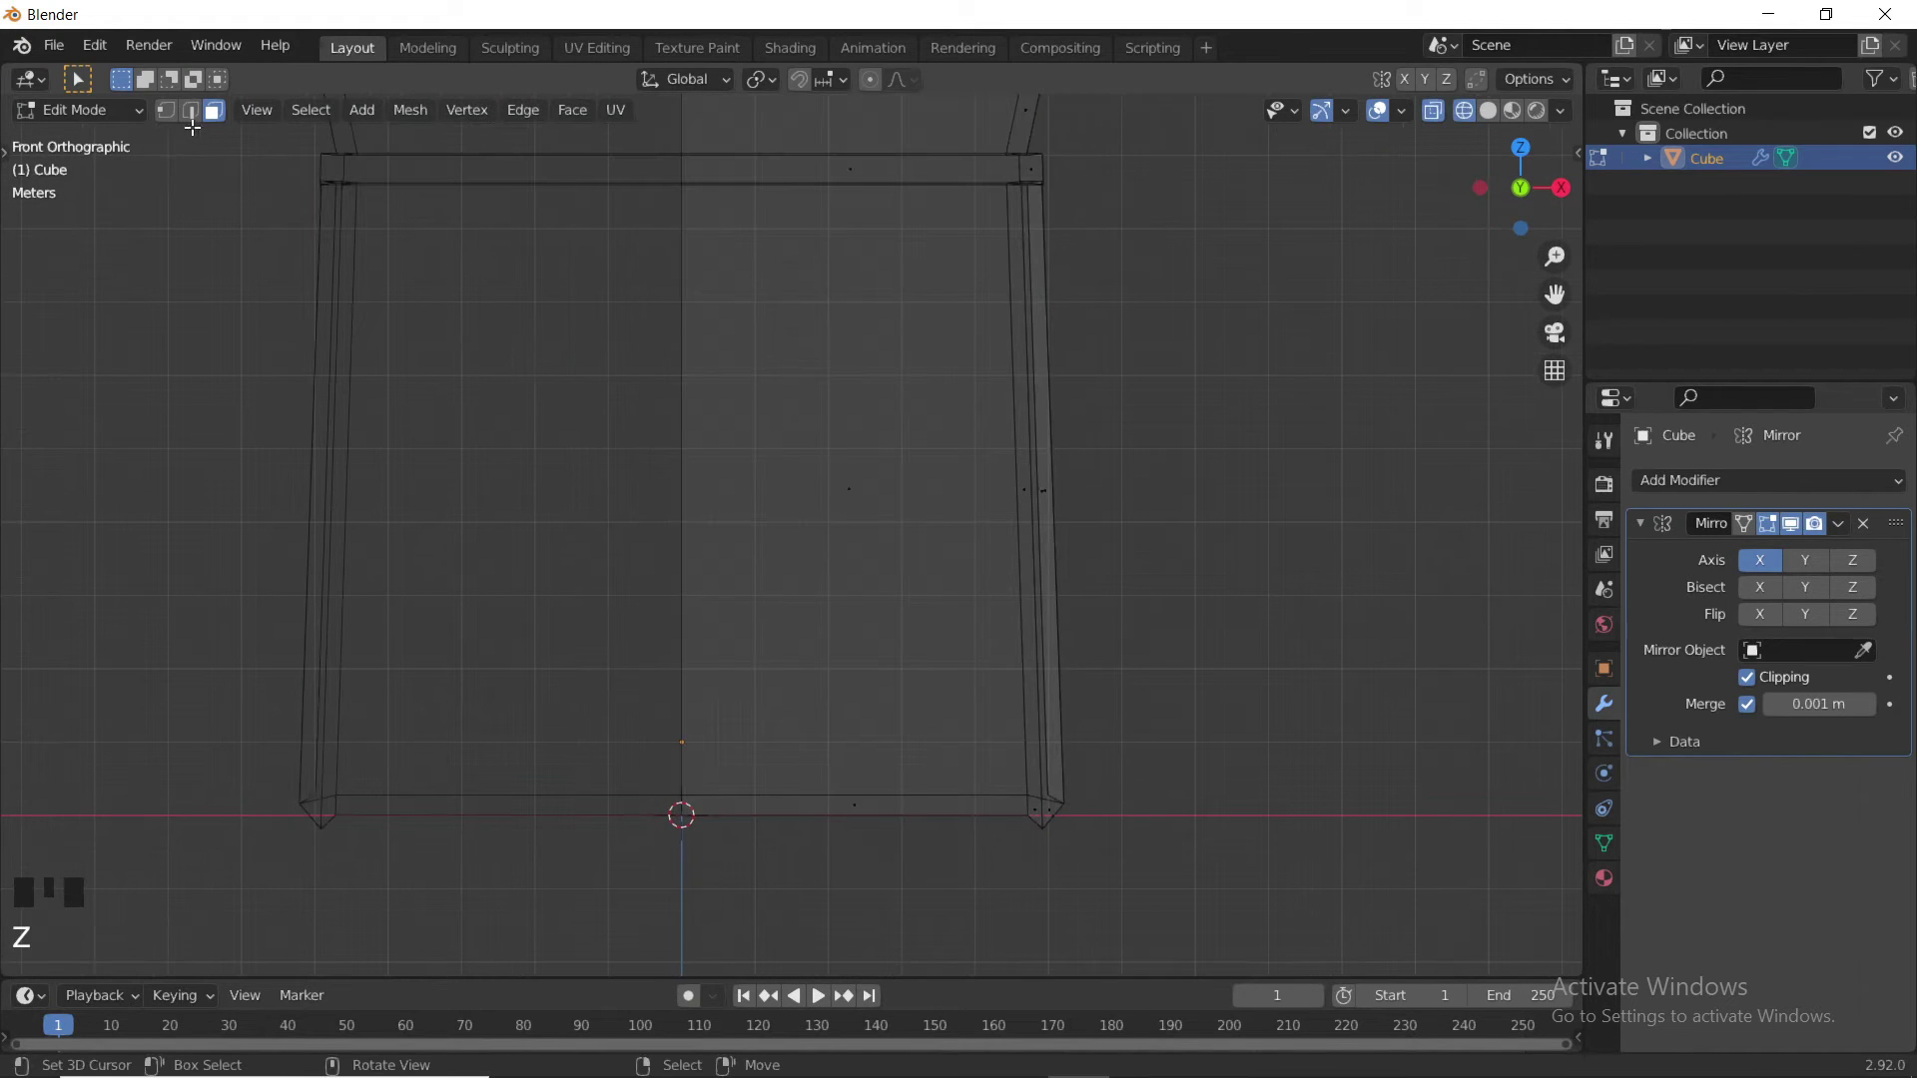
pyautogui.press('z')
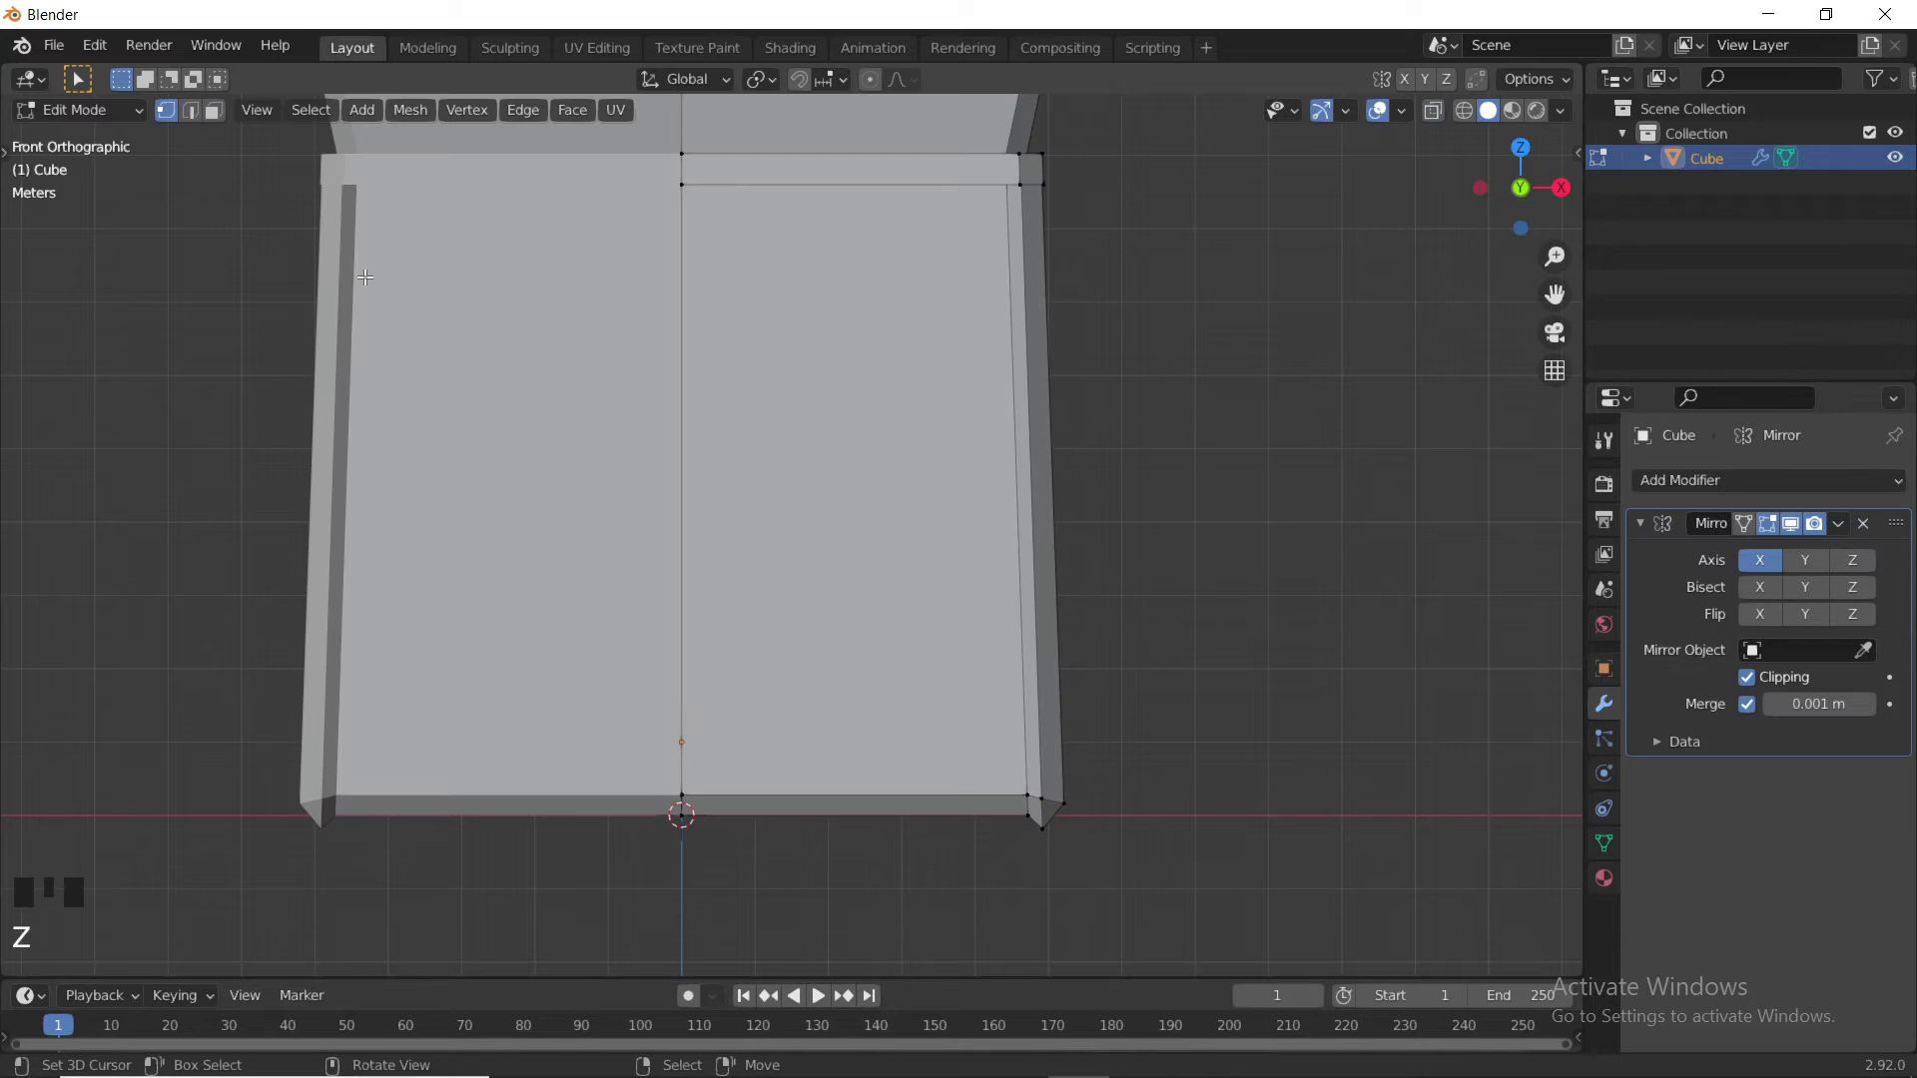
pyautogui.click(212, 110)
pyautogui.keyDown('shift'); pyautogui.moveTo(895, 410); pyautogui.dragTo(936, 488, button='middle'); pyautogui.keyUp('shift')
pyautogui.rightClick(937, 489)
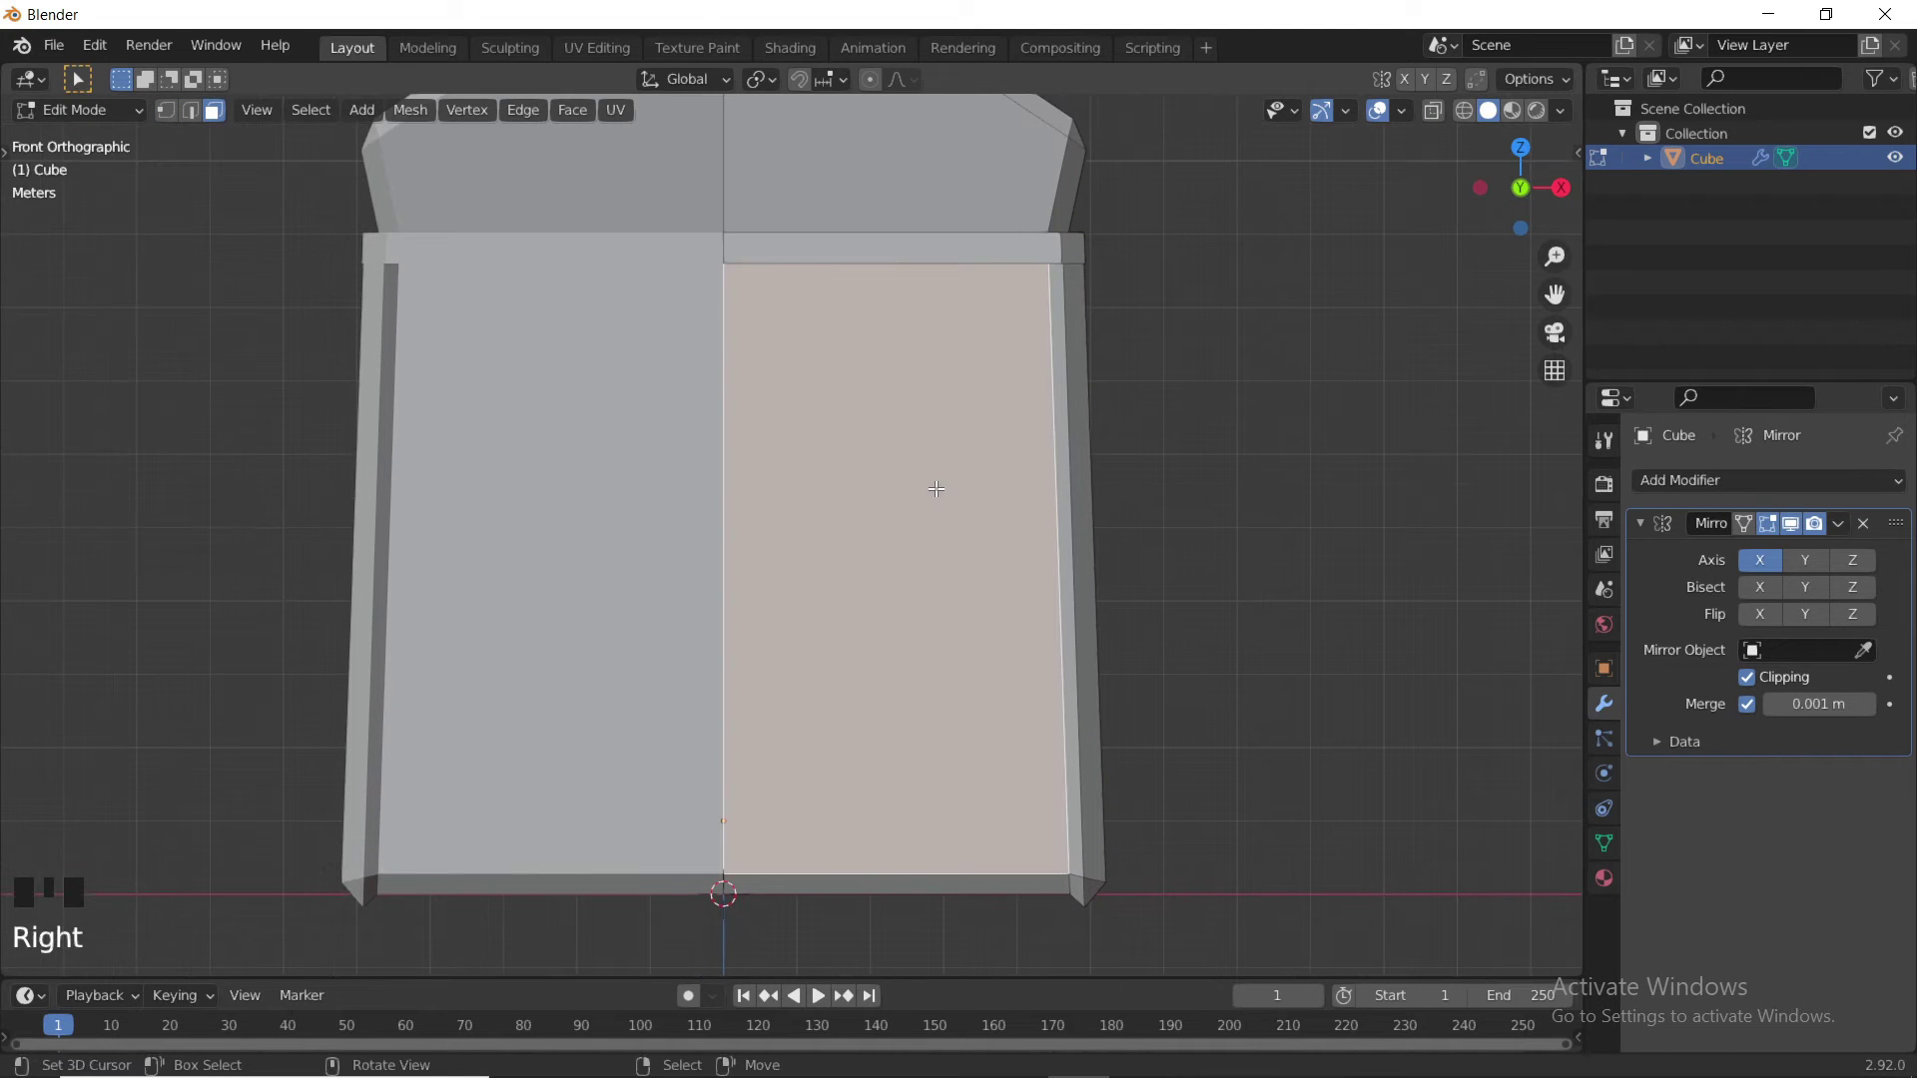
pyautogui.press('i')
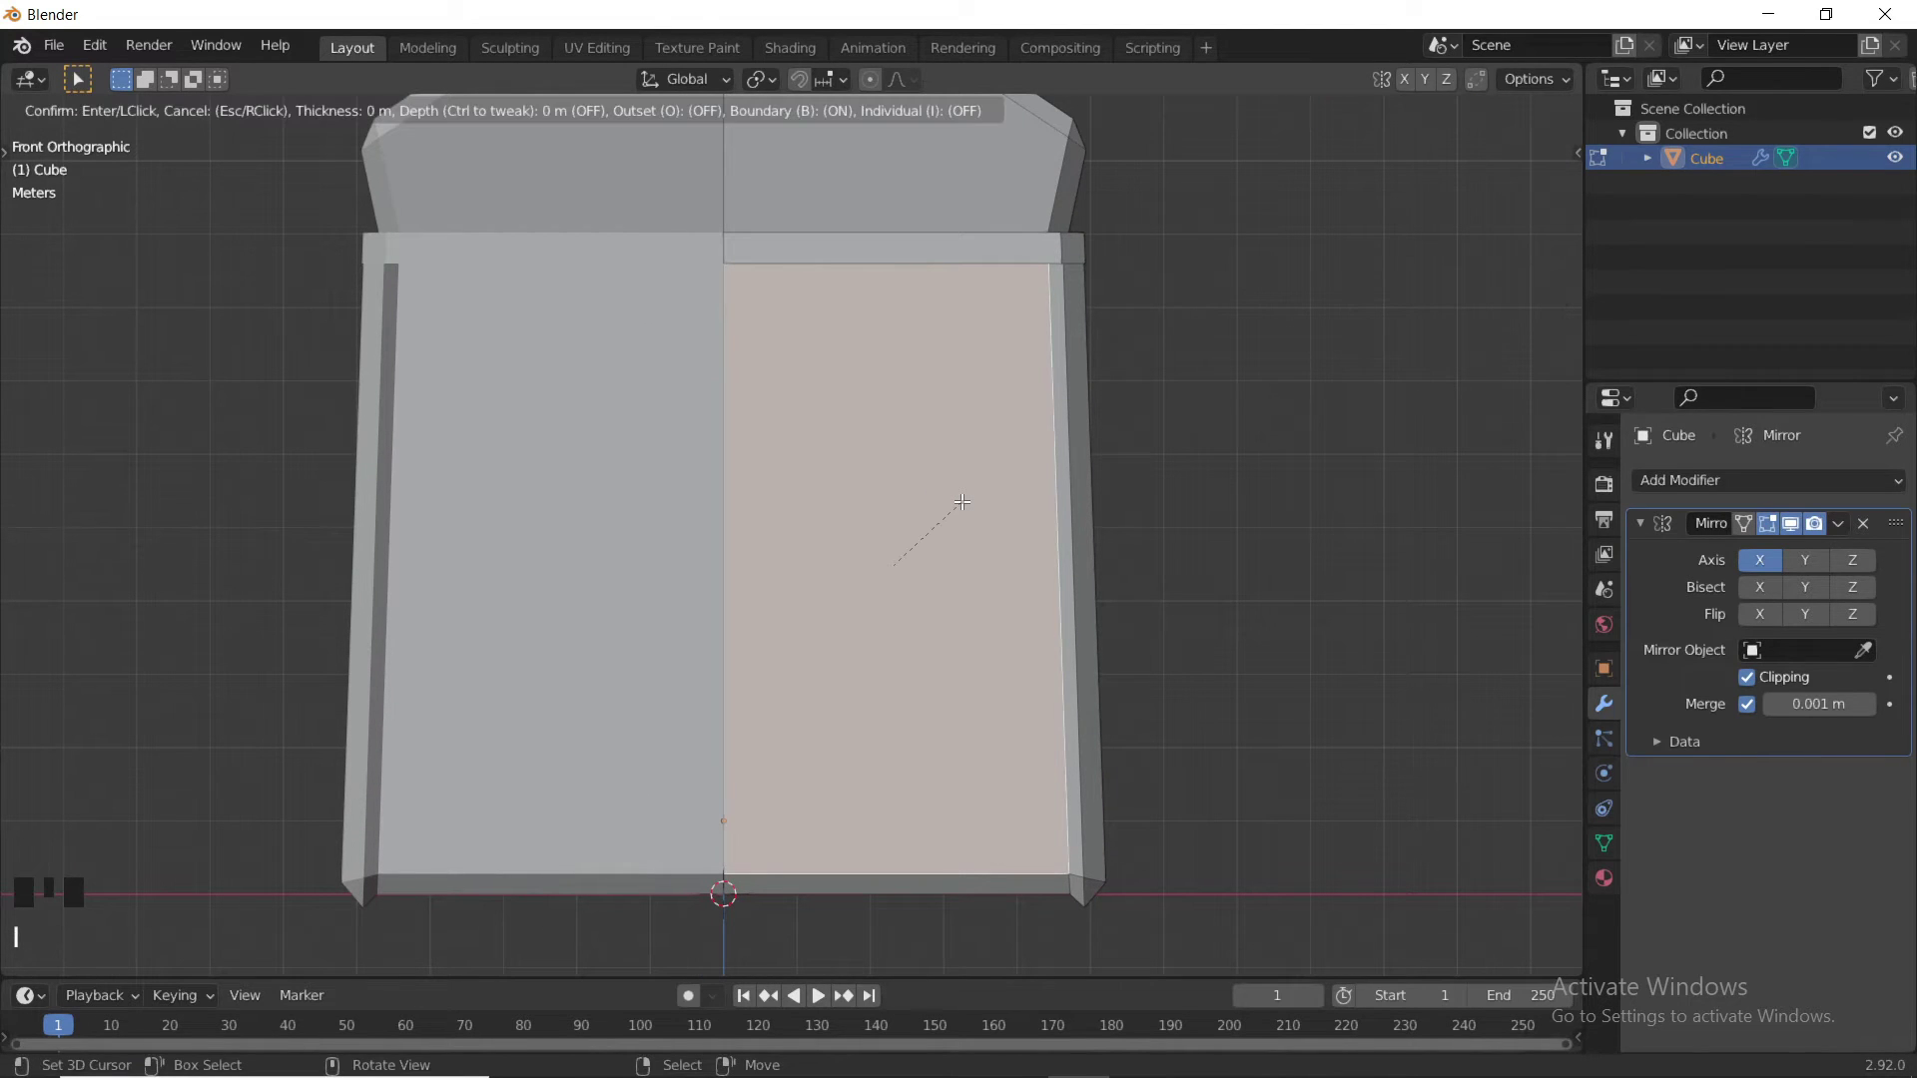
pyautogui.click(894, 566)
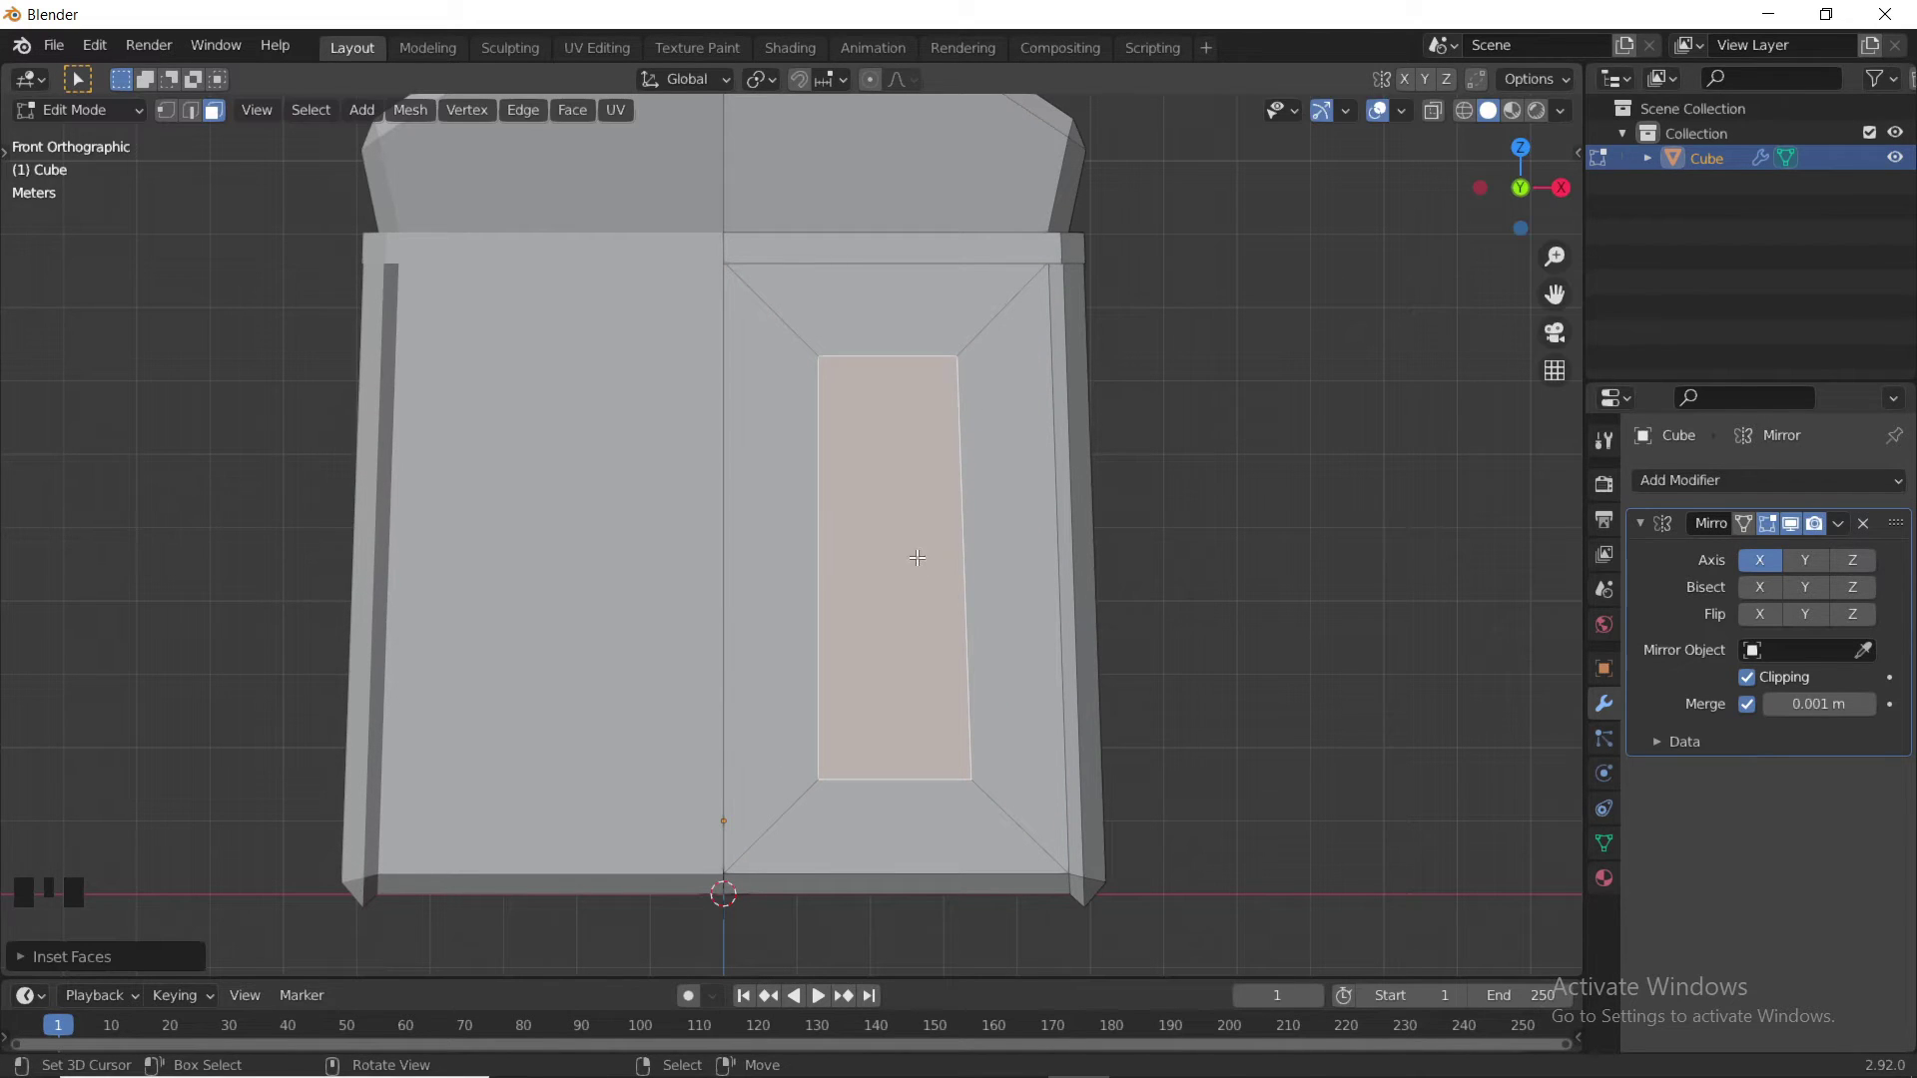
# - Move the inset front panel down along Z to the wall's base and along X against the mirror centre line
pyautogui.press('g')
pyautogui.press('z')
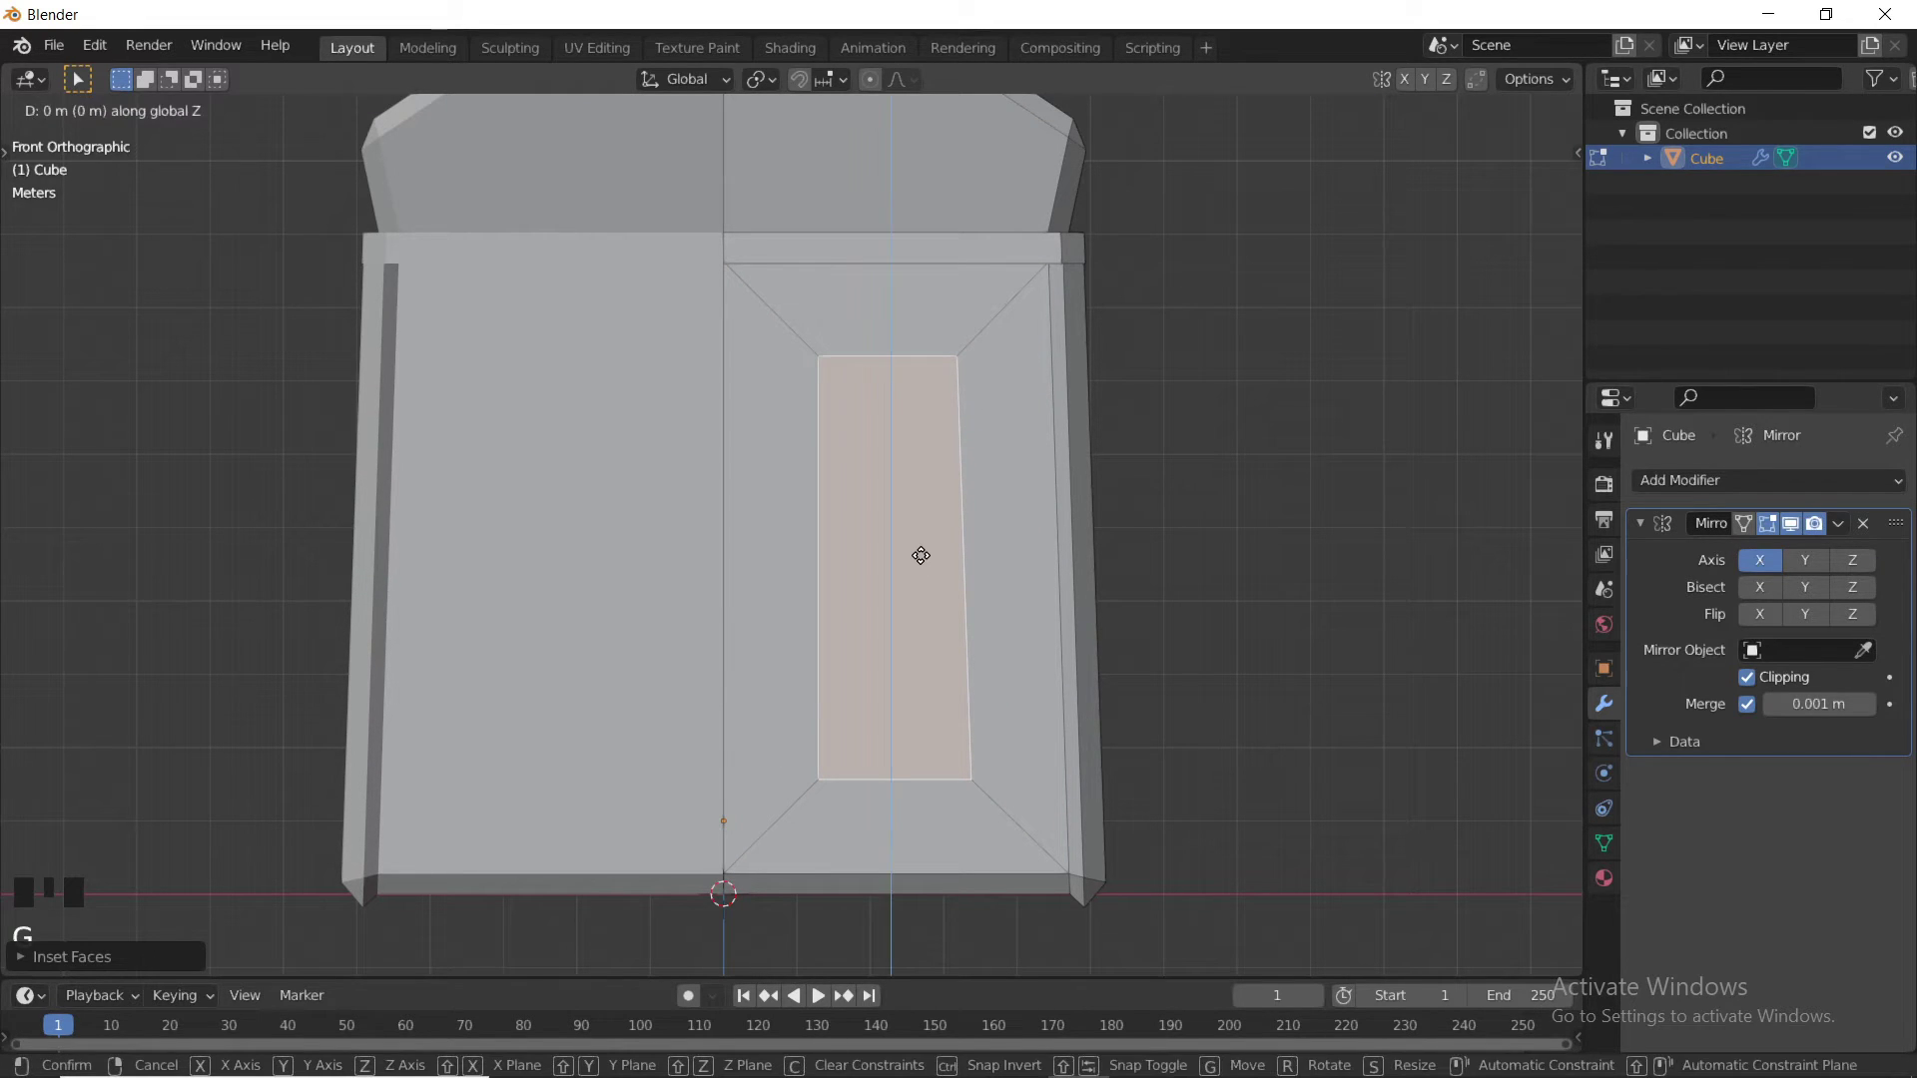
pyautogui.click(913, 640)
pyautogui.press('g')
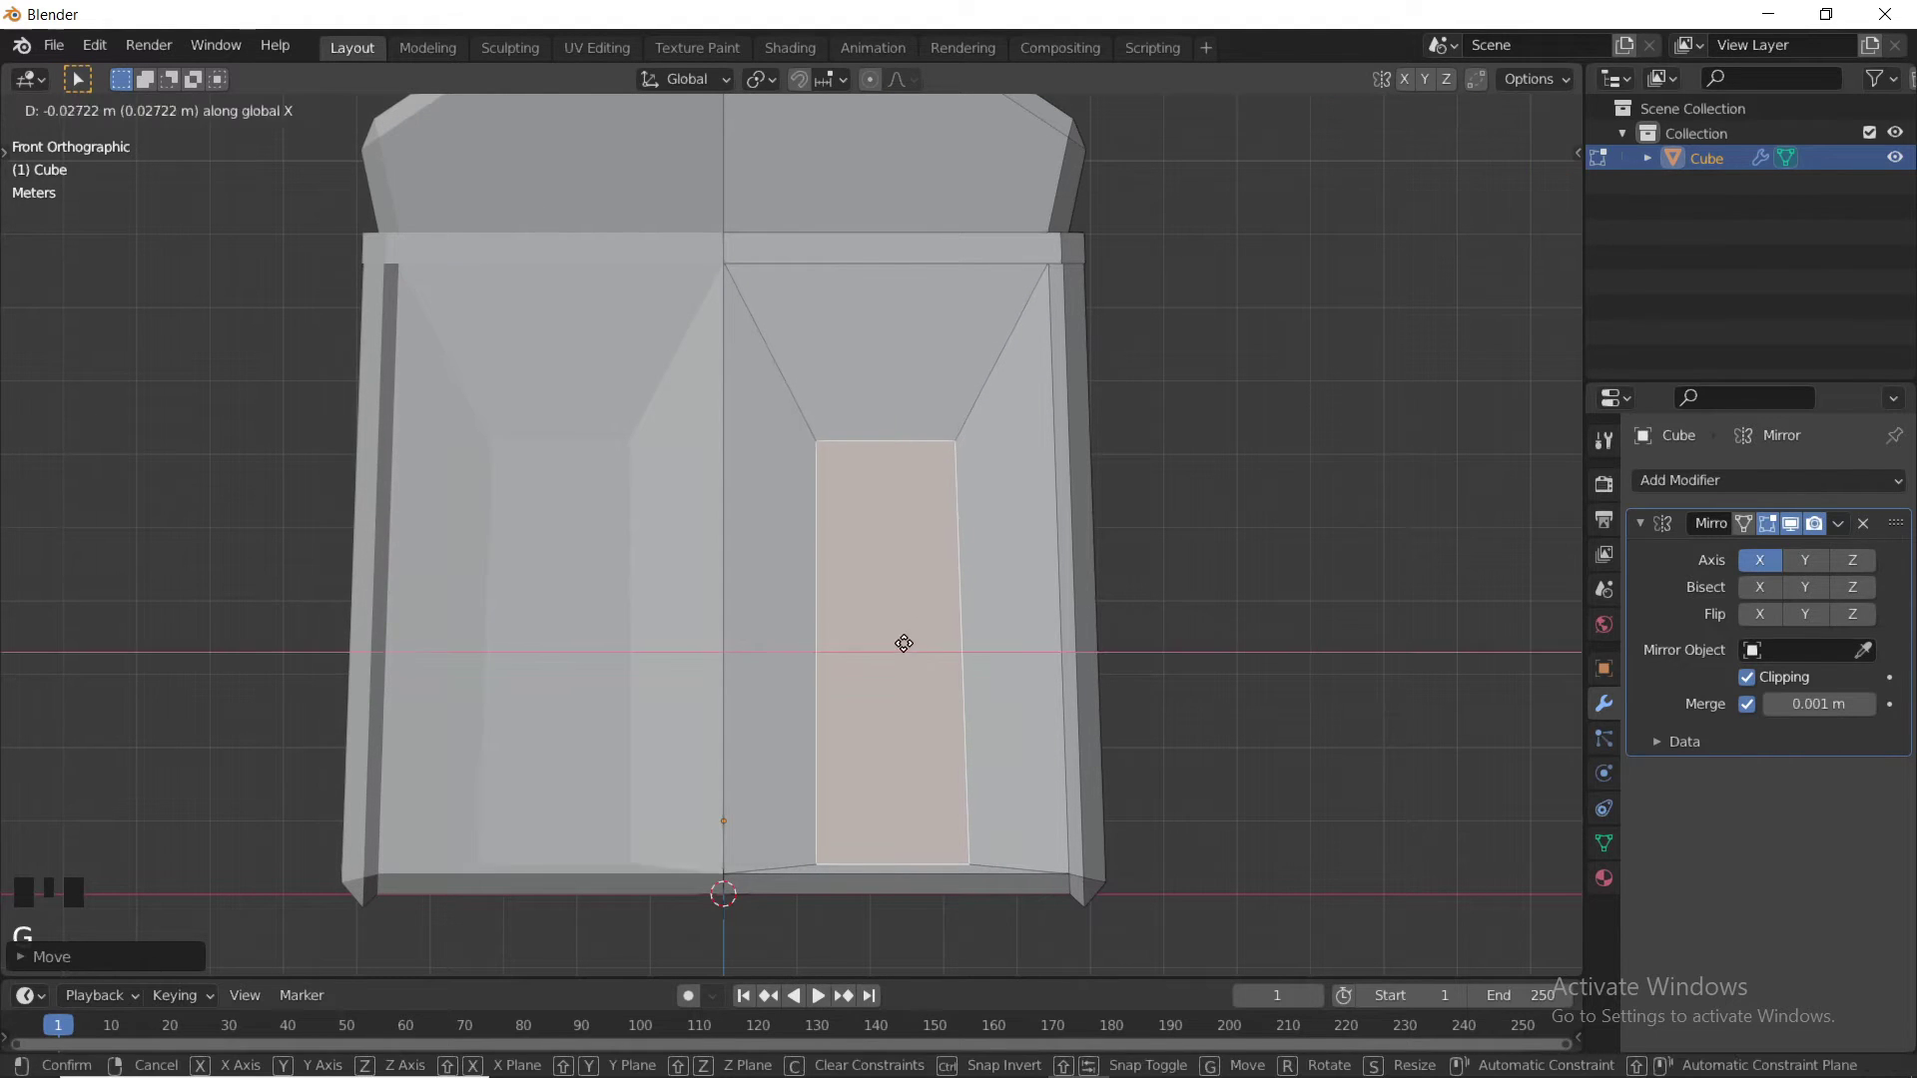
pyautogui.press('x')
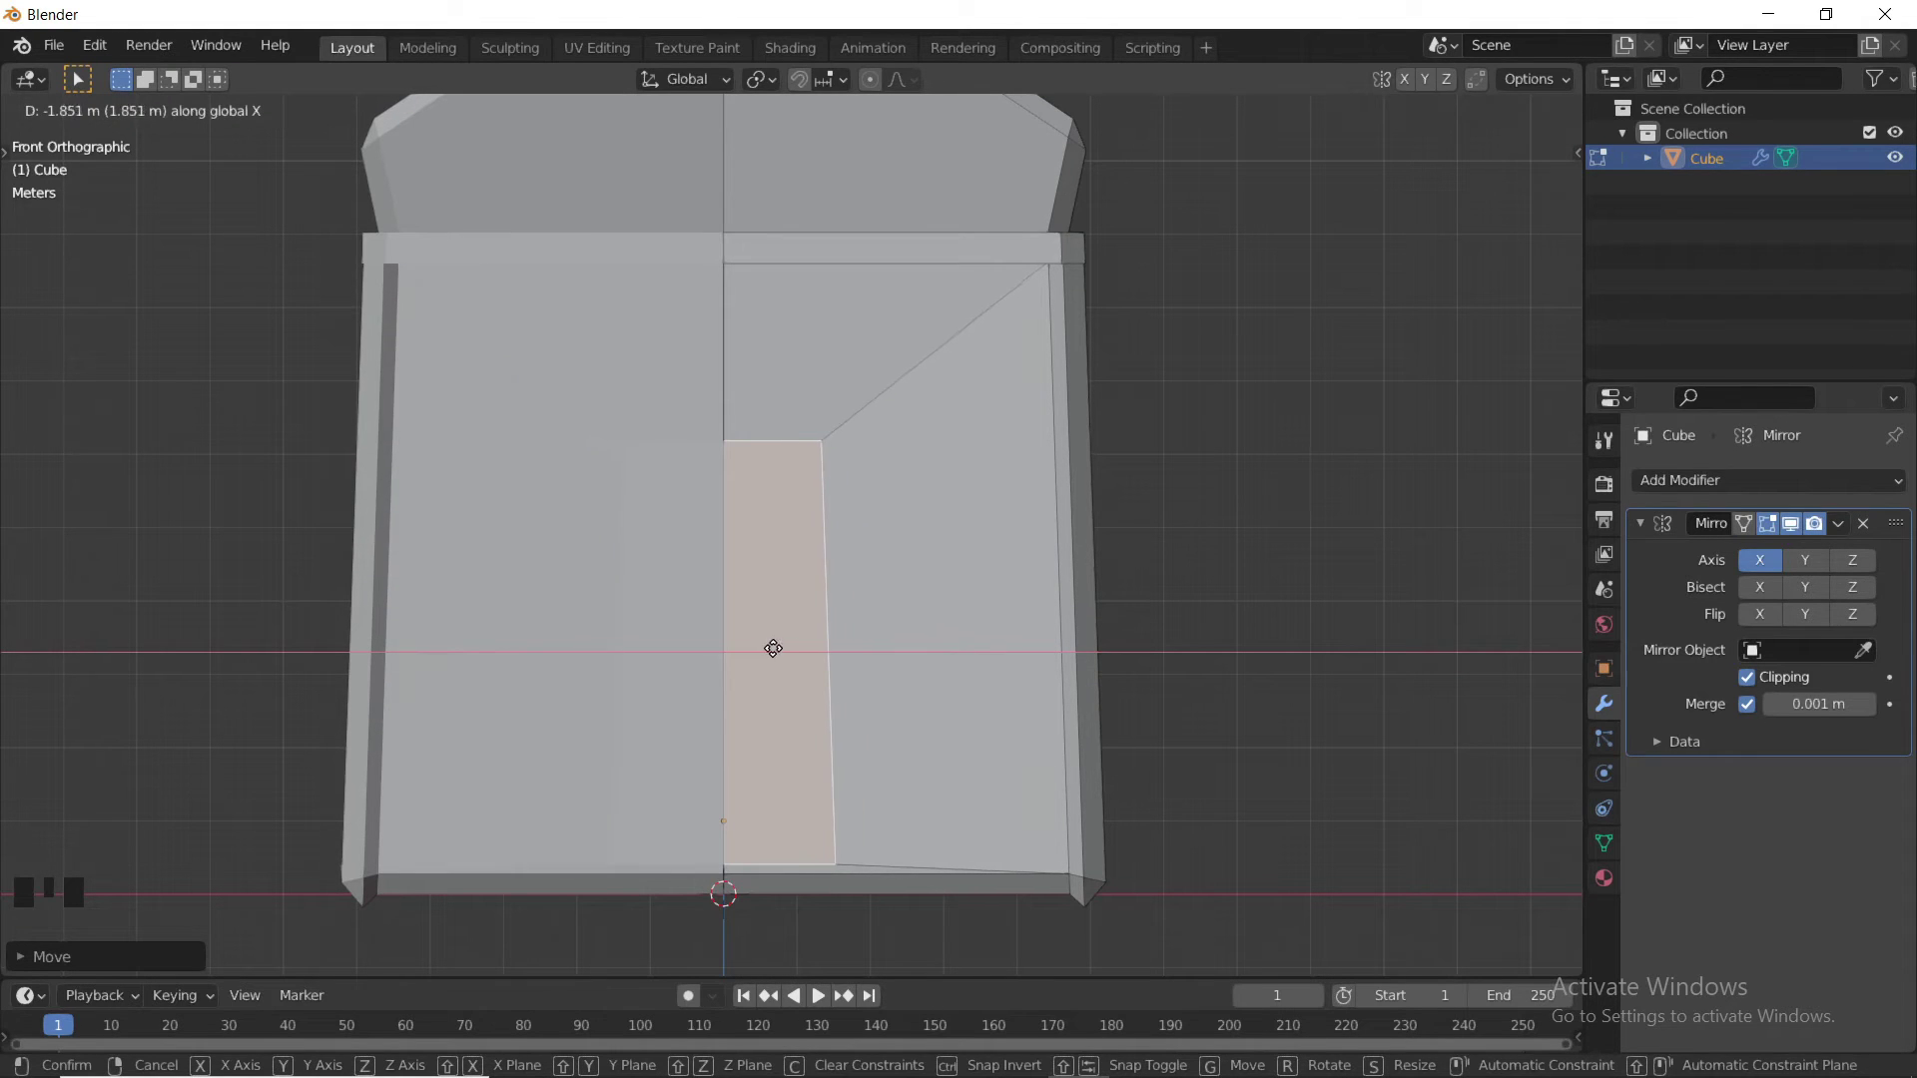
pyautogui.click(759, 650)
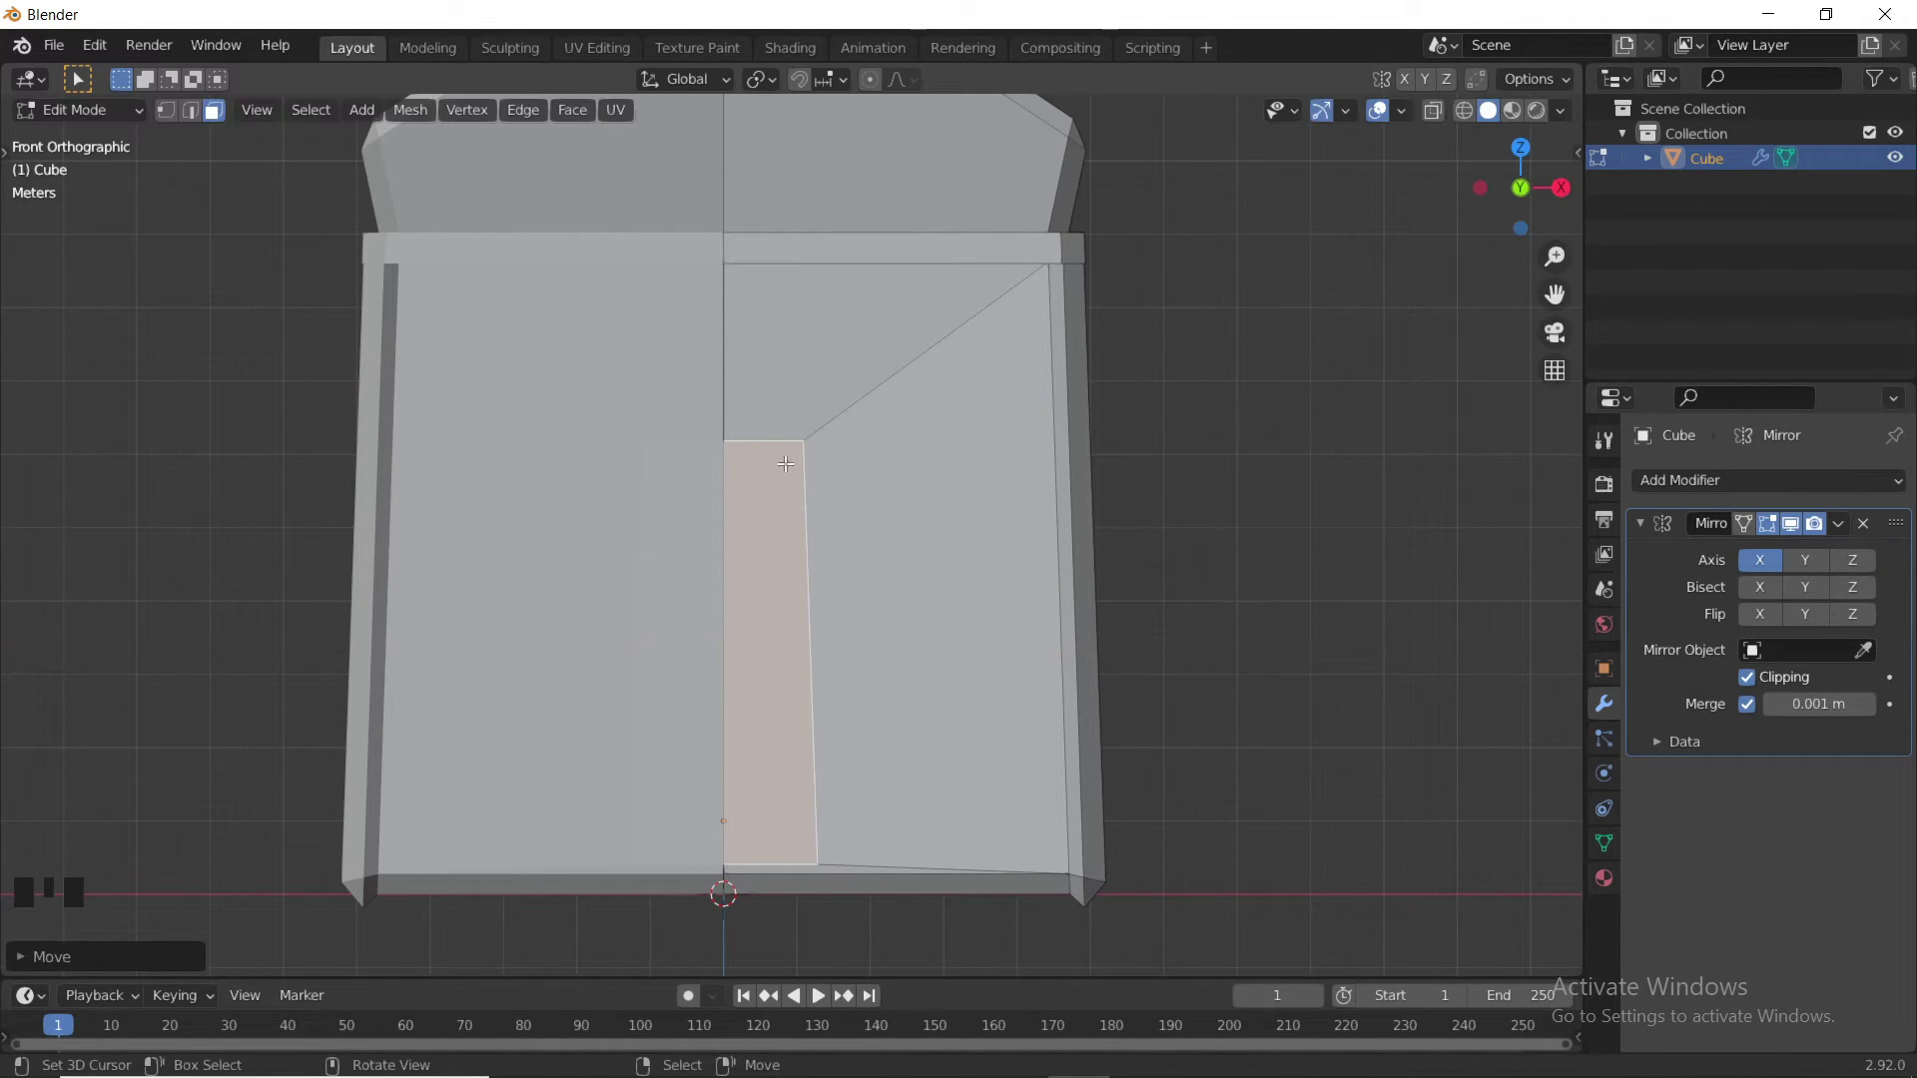
# - Select the front panel's top edge and lower it along Z by about 1.5 m to form a door
pyautogui.click(196, 114)
pyautogui.rightClick(767, 436)
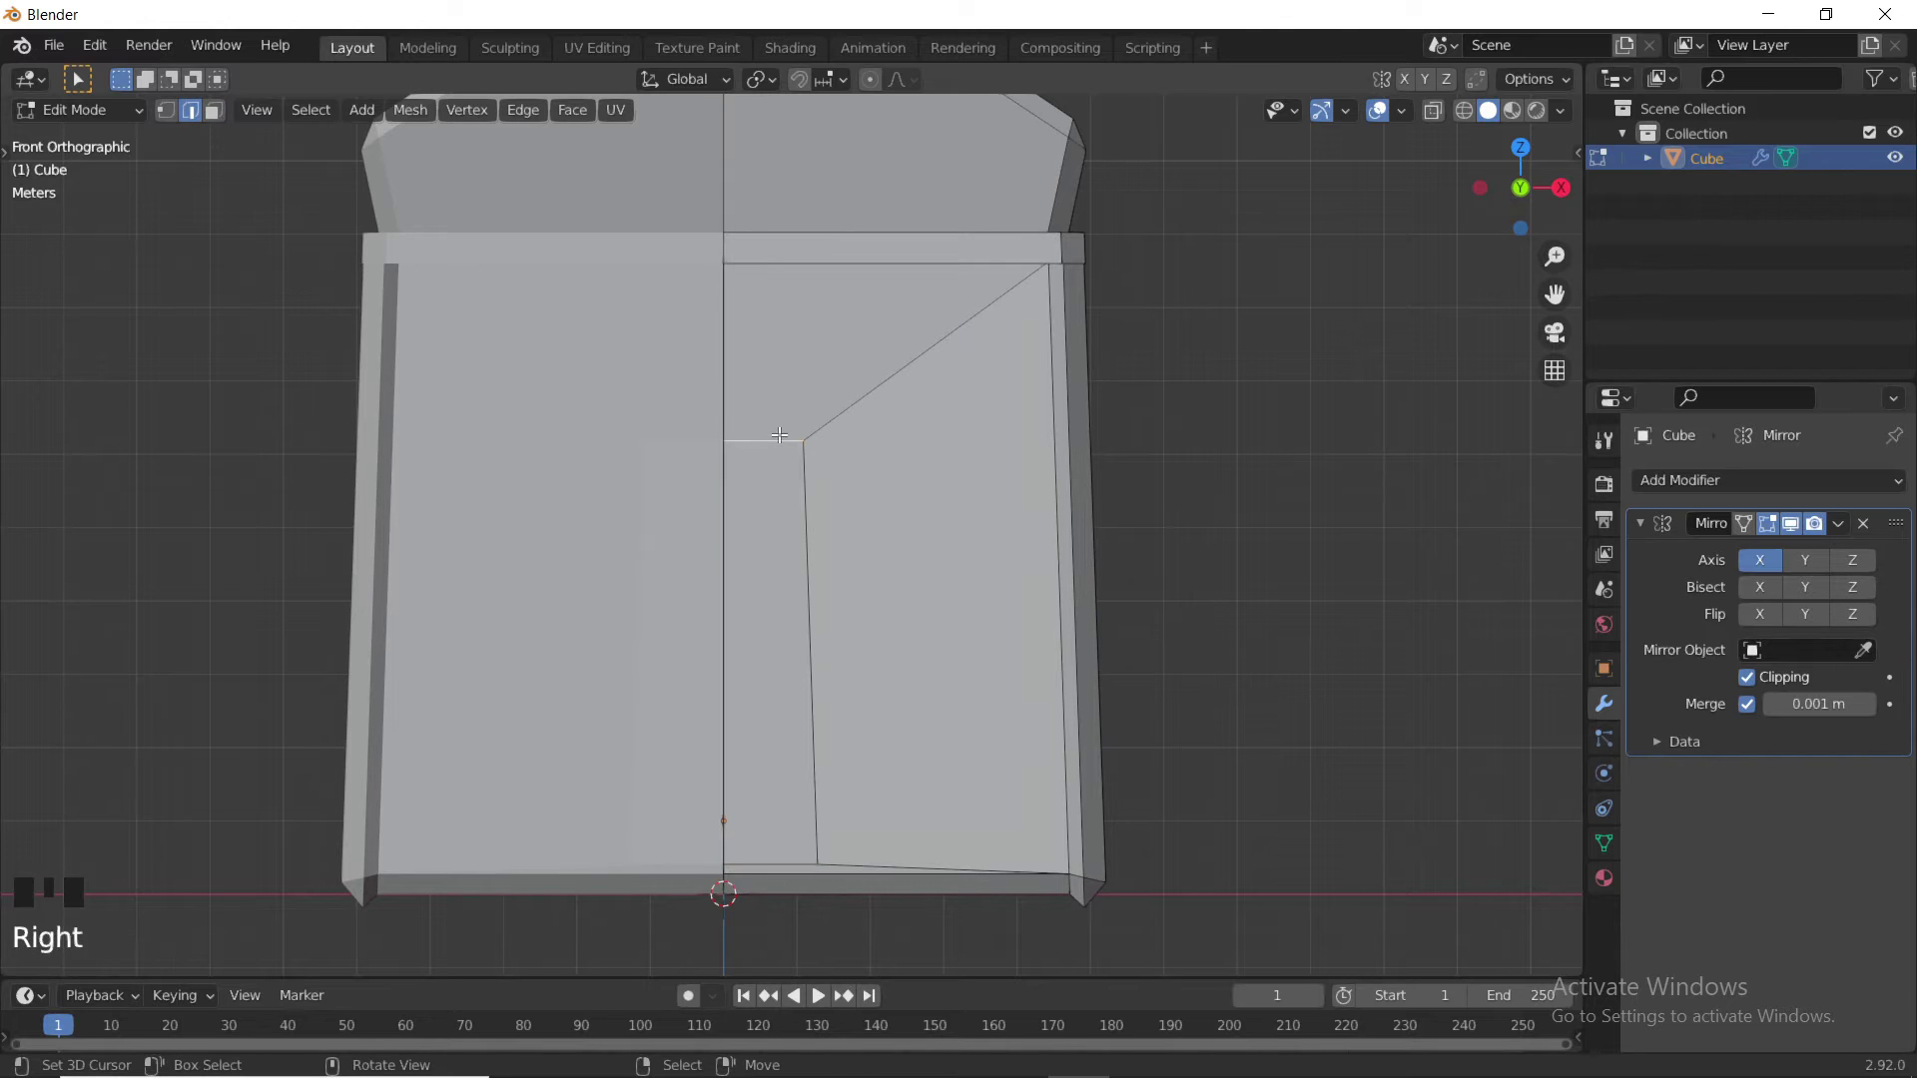
pyautogui.press('g')
pyautogui.press('z')
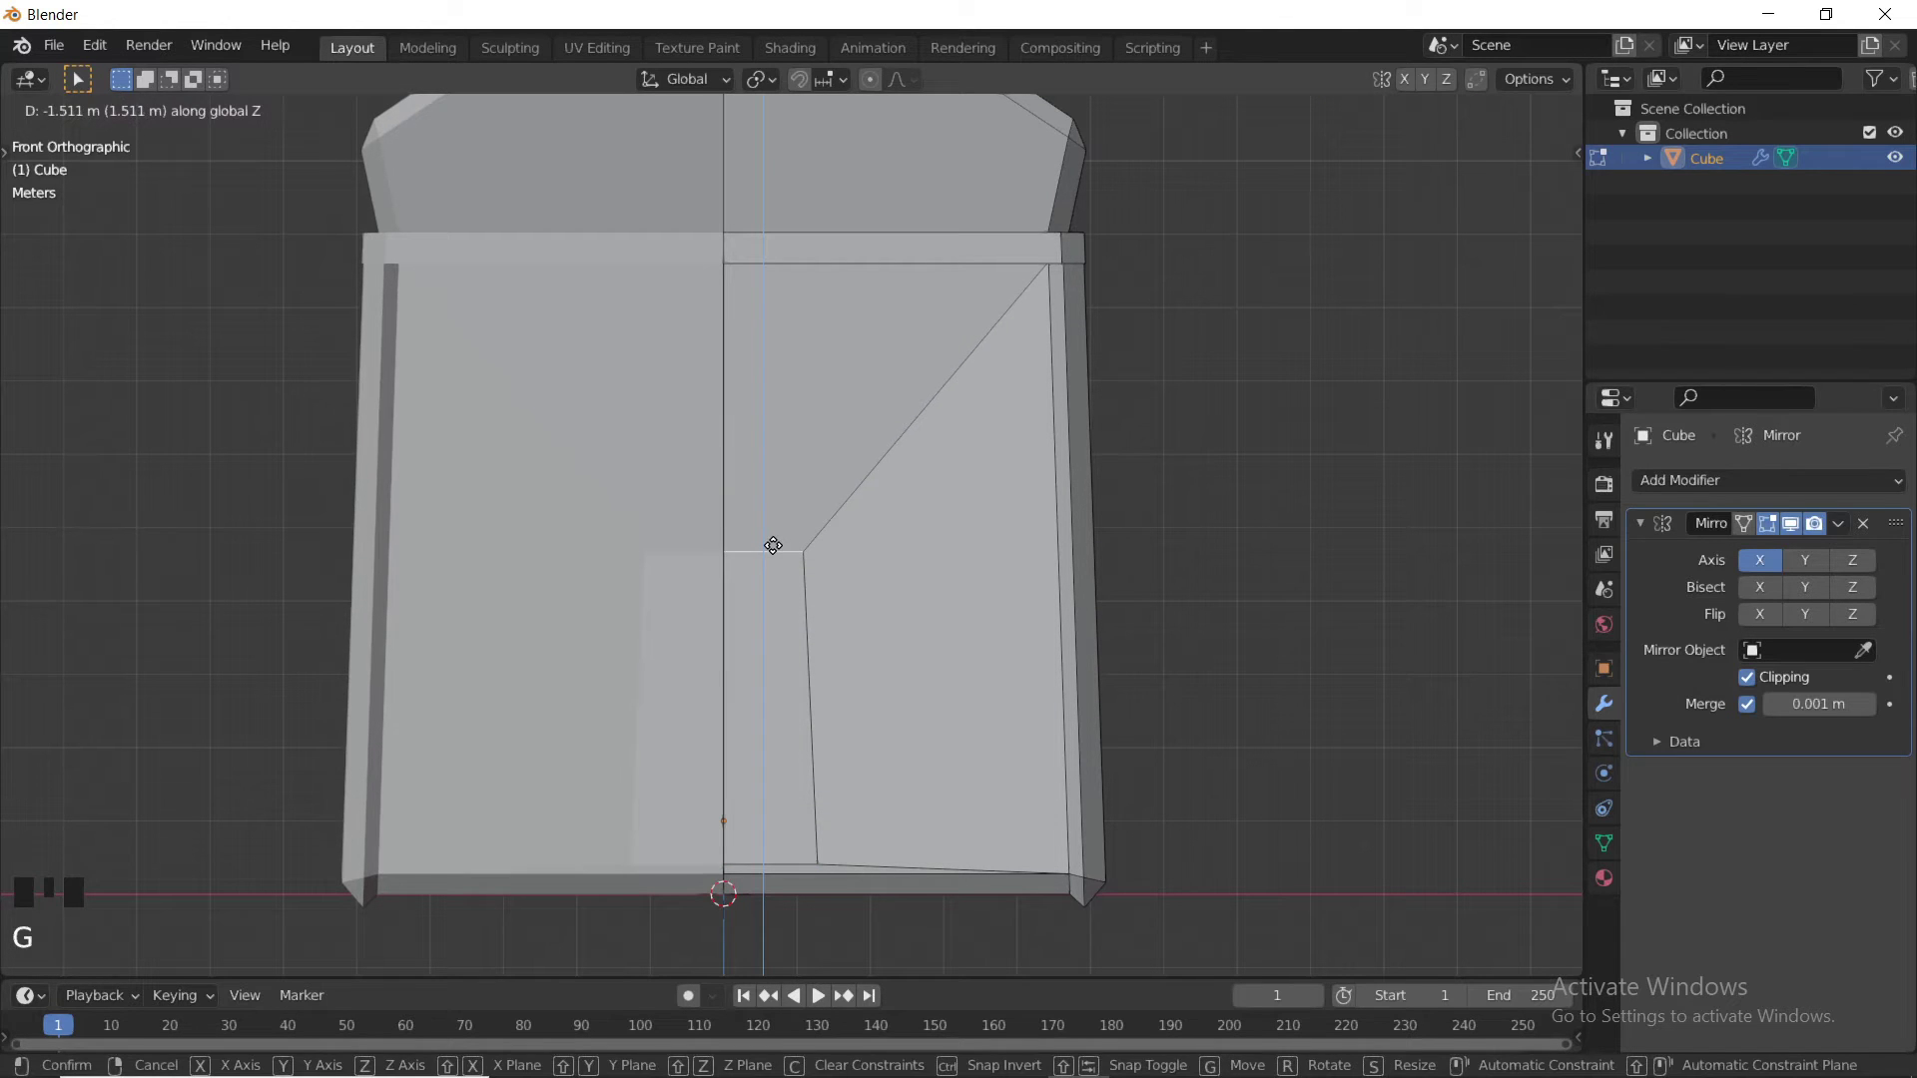
pyautogui.click(774, 544)
pyautogui.press('z')
# - Move the door's top edge outward along Y by about 0.08 m
pyautogui.moveTo(916, 536)
pyautogui.mouseDown(button='middle')
pyautogui.moveTo(822, 607)
pyautogui.moveTo(760, 617)
pyautogui.moveTo(701, 621)
pyautogui.moveTo(669, 556)
pyautogui.mouseUp(button='middle')
pyautogui.press('z')
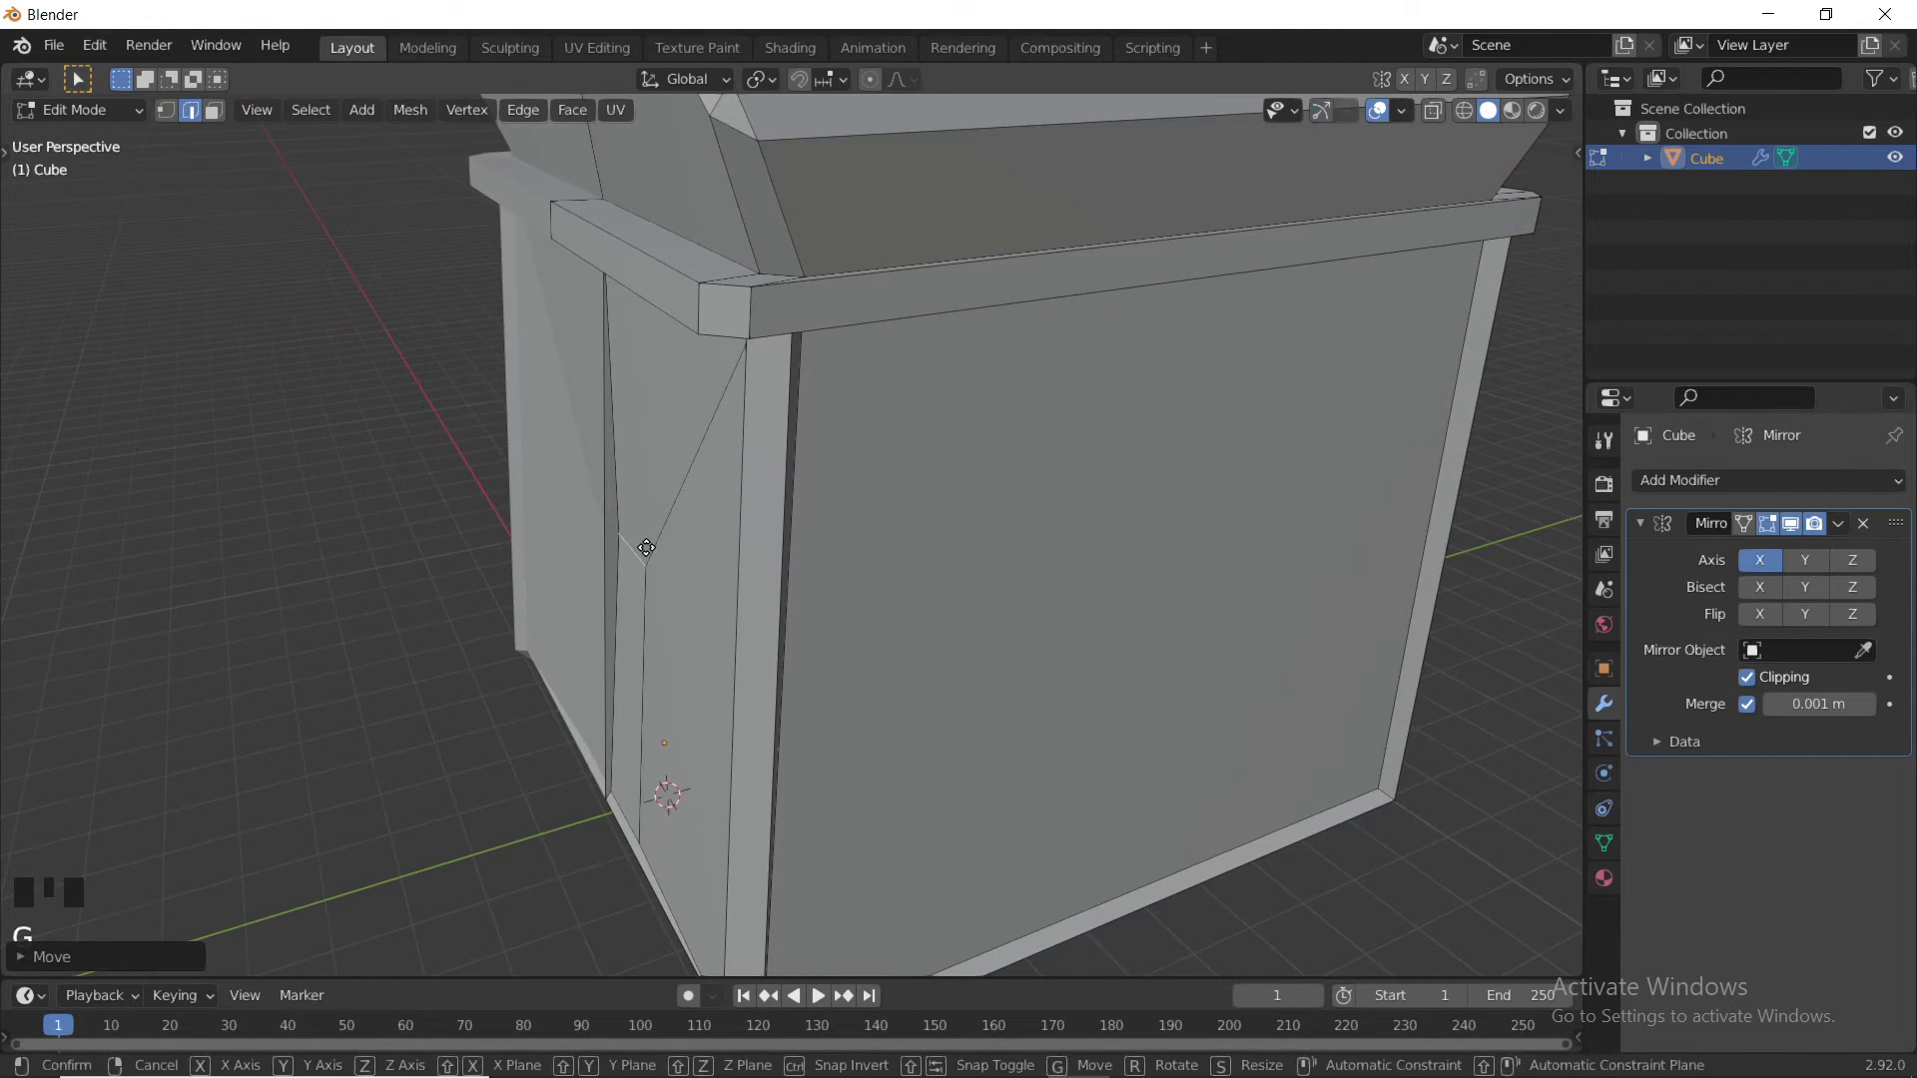
pyautogui.press('g')
pyautogui.press('y')
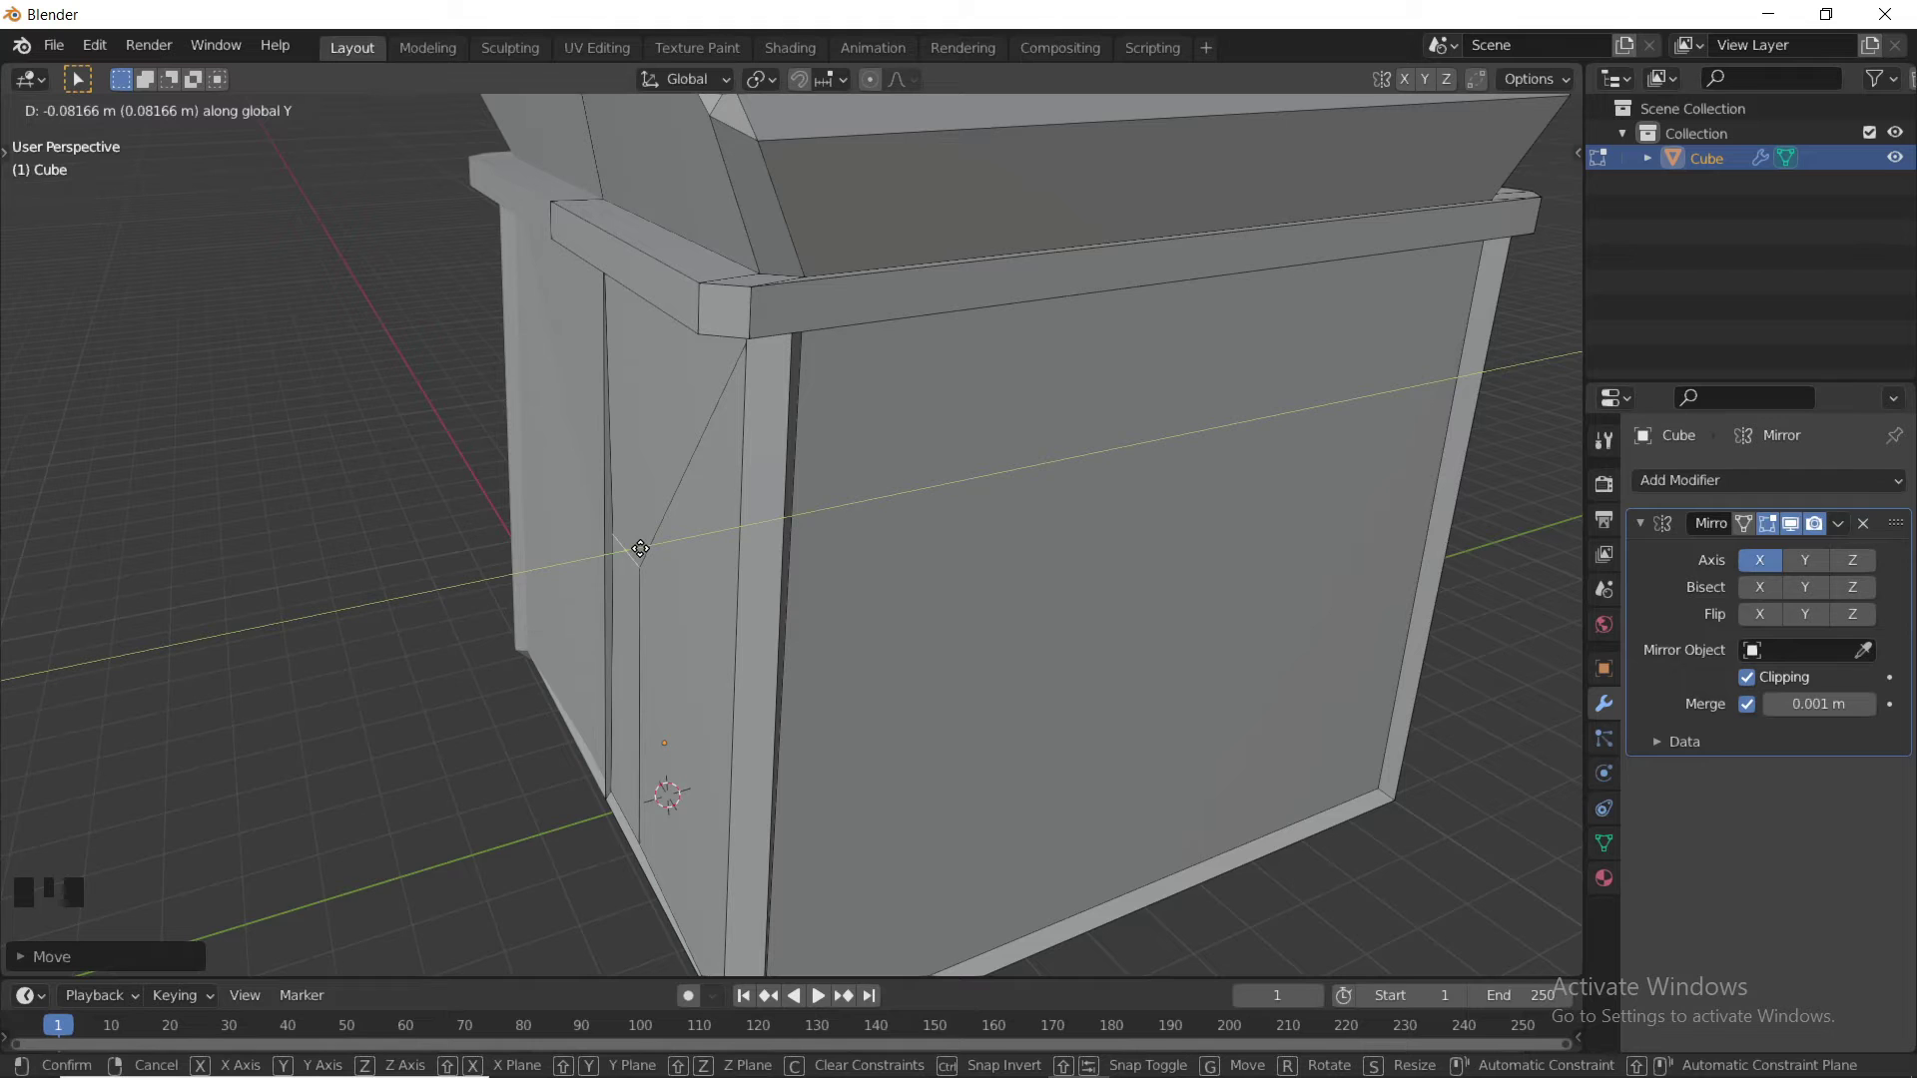
pyautogui.click(640, 549)
pyautogui.keyDown('shift'); pyautogui.scroll(-1, 640, 549); pyautogui.keyUp('shift')
pyautogui.keyDown('shift'); pyautogui.moveTo(640, 549); pyautogui.dragTo(865, 580, button='middle'); pyautogui.keyUp('shift')
pyautogui.scroll(-2, 899, 607)
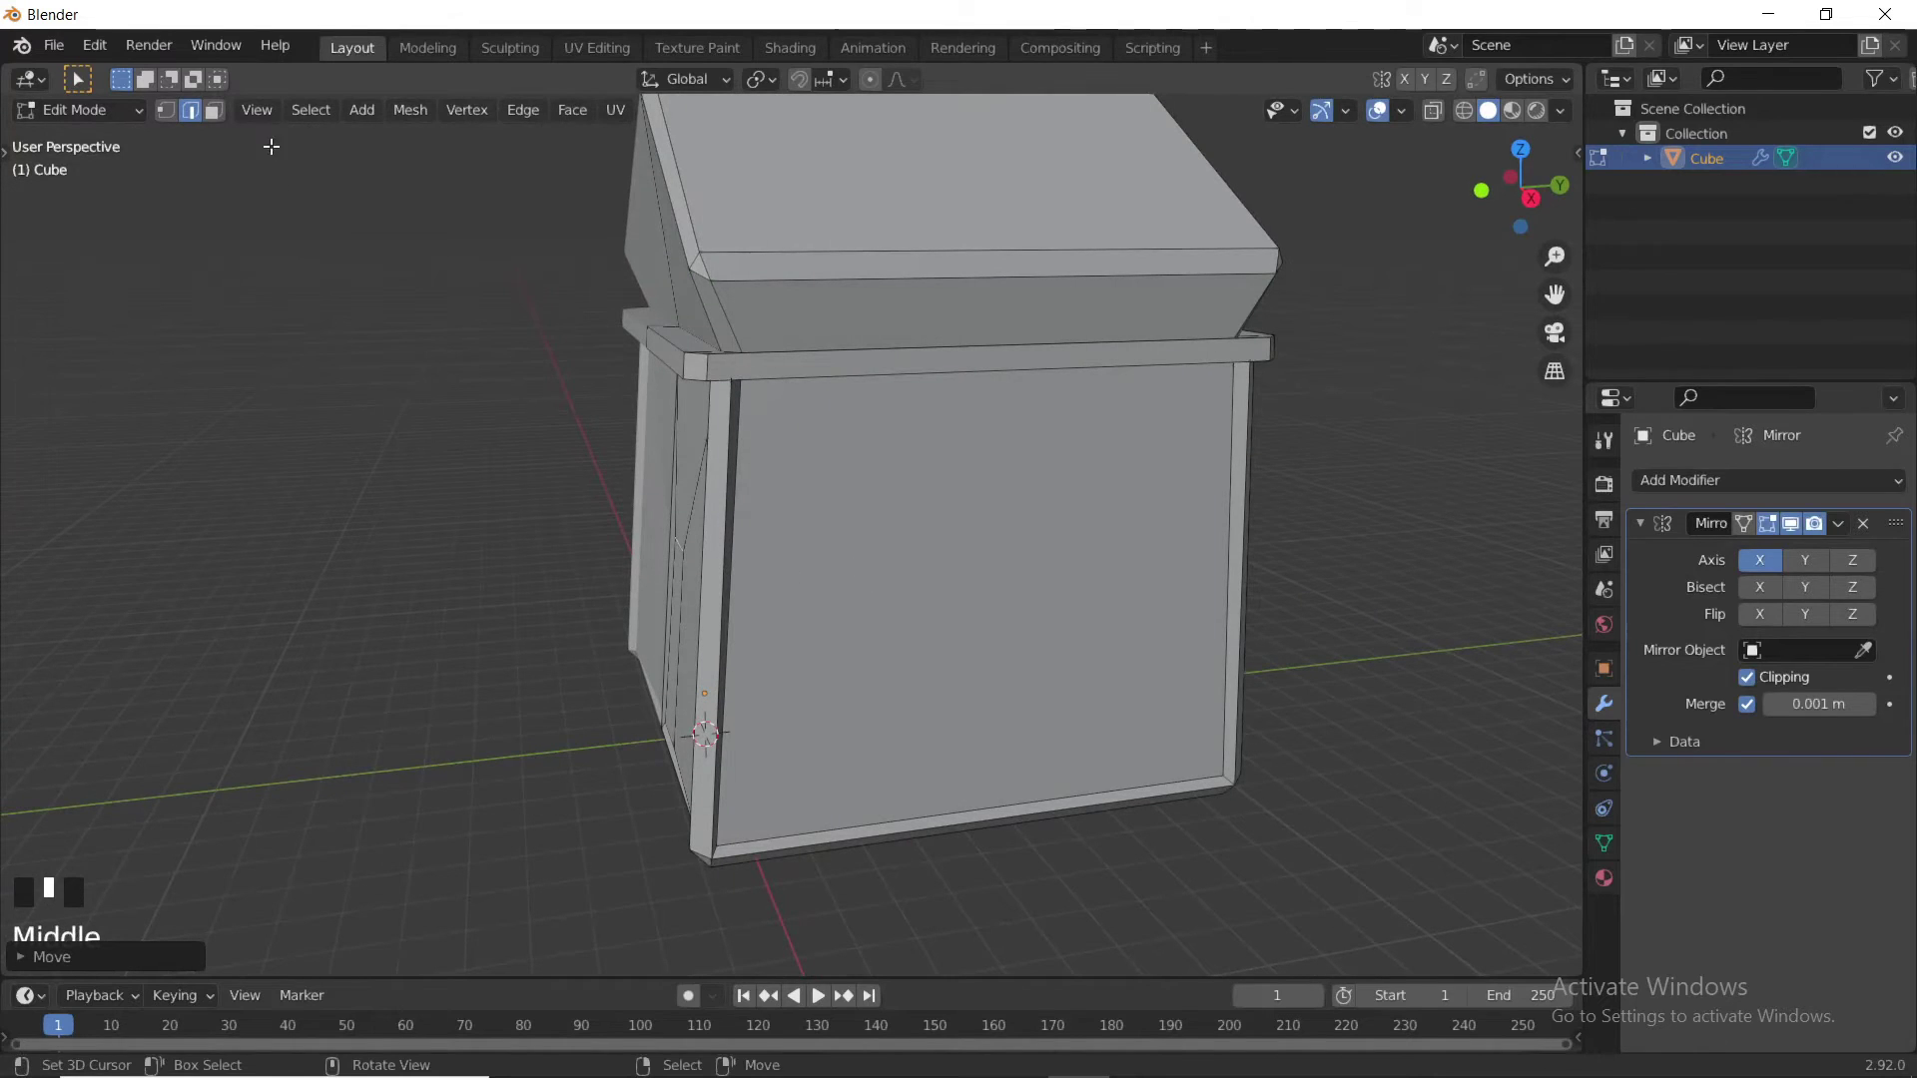
# - Inset the large side wall face by about 3.3 m and narrow the inner face along Y to about 0.69
pyautogui.click(217, 111)
pyautogui.rightClick(894, 497)
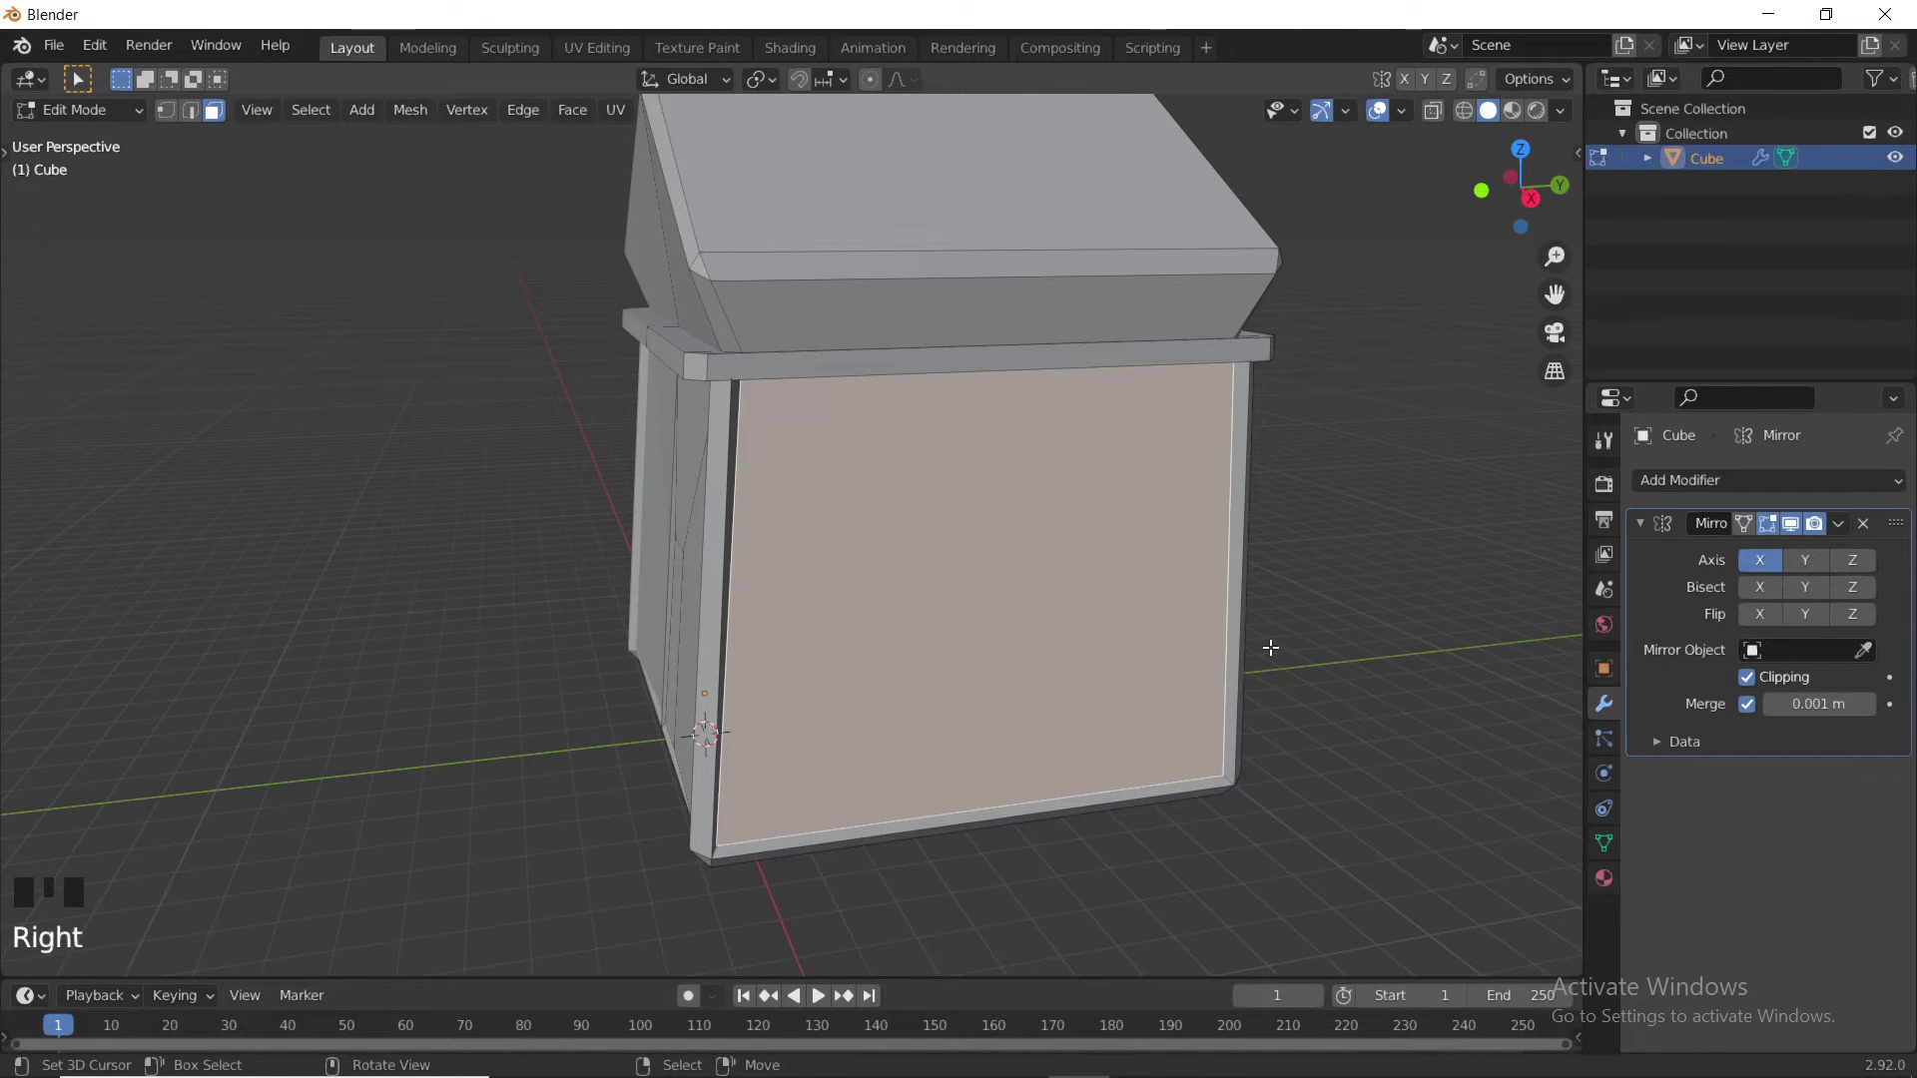
pyautogui.press('i')
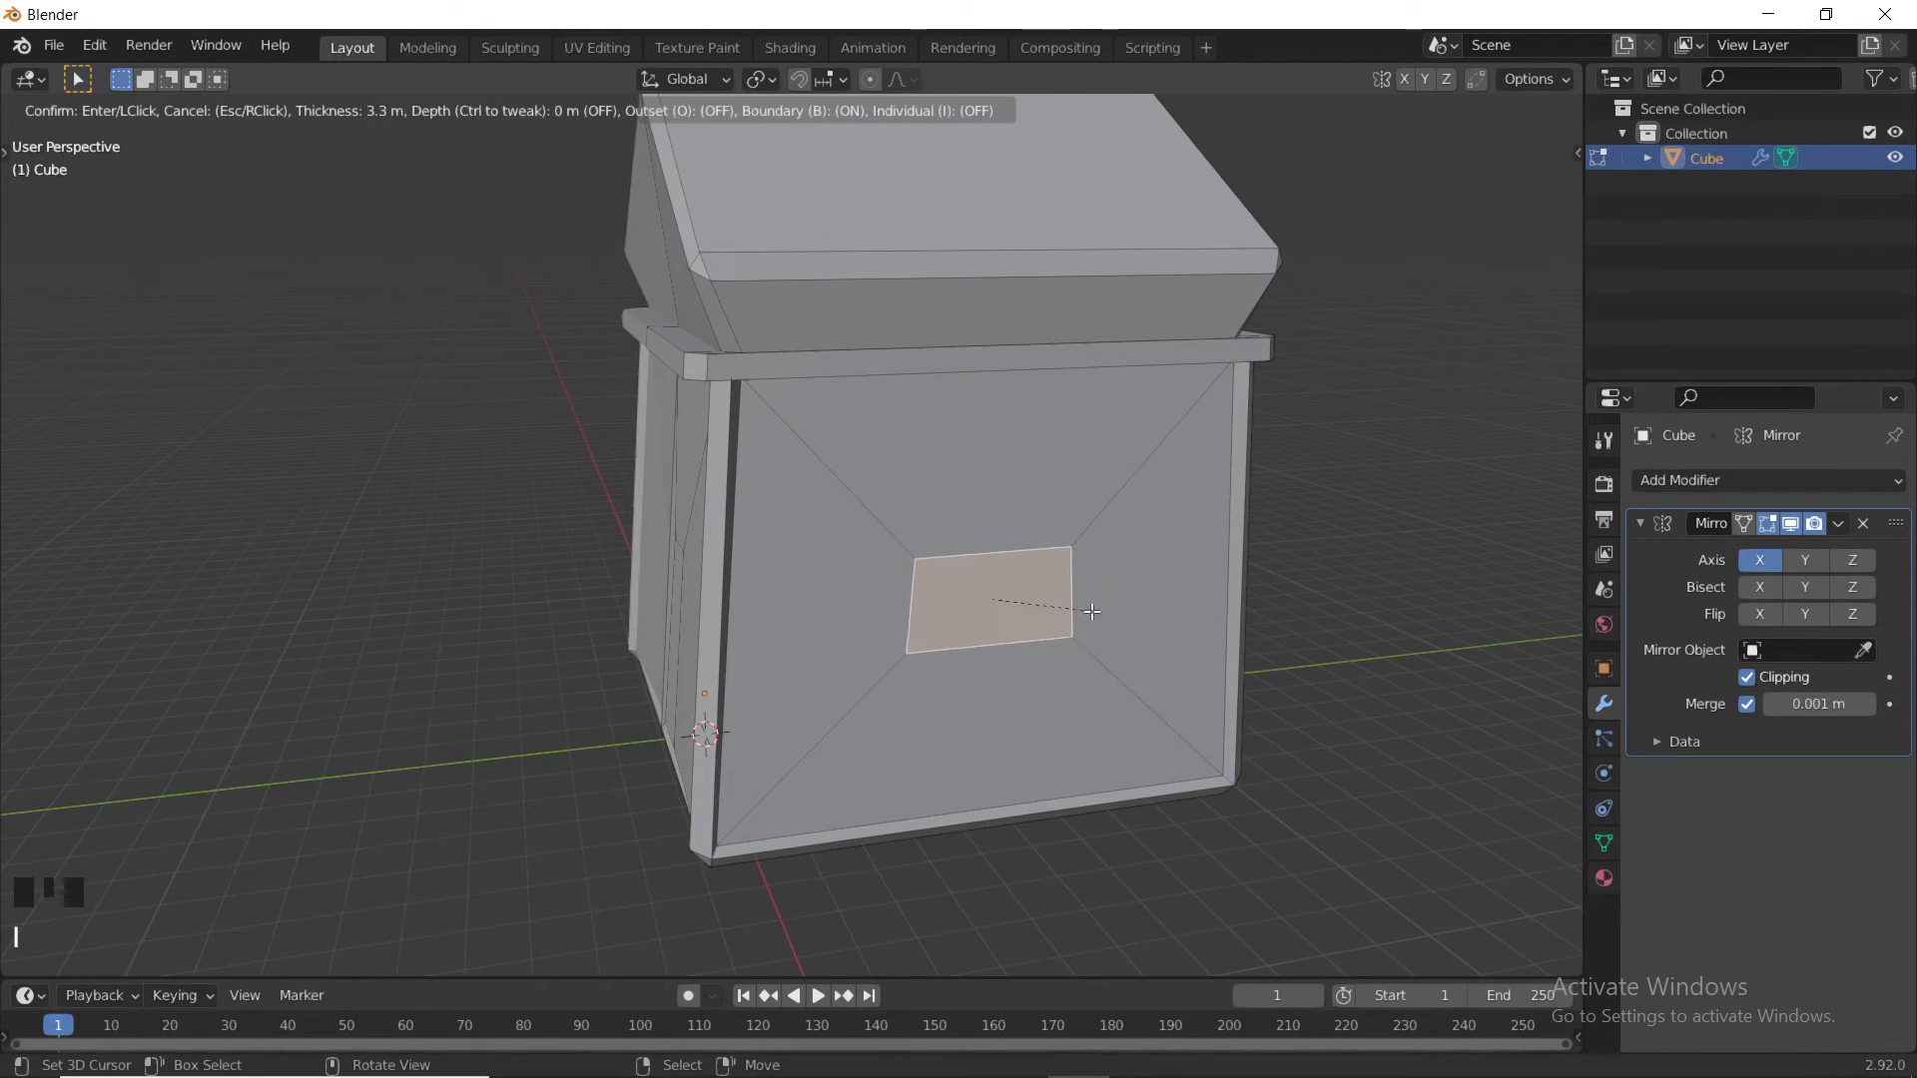
pyautogui.click(1091, 611)
pyautogui.press('s')
pyautogui.press('y')
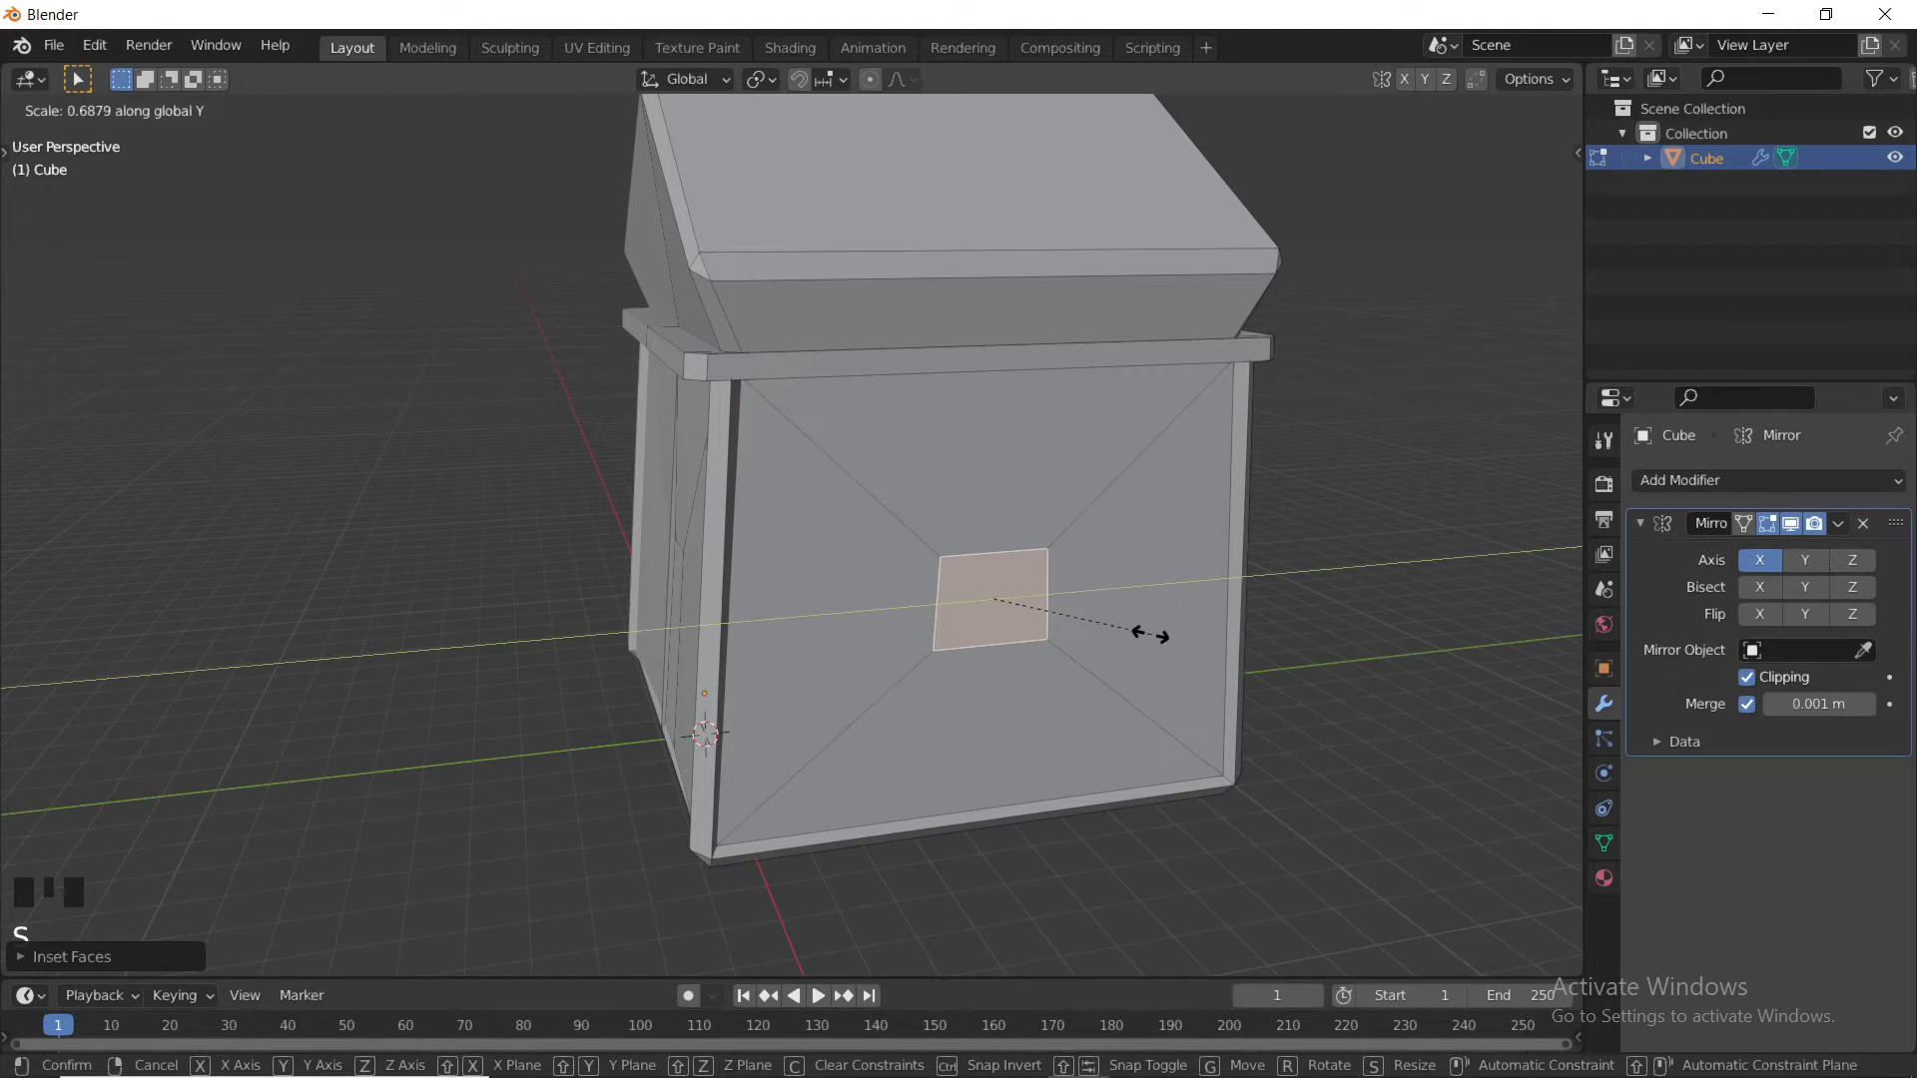
pyautogui.click(1142, 627)
pyautogui.moveTo(1142, 625); pyautogui.dragTo(1252, 600, button='middle')
pyautogui.press('s')
pyautogui.click(1128, 585)
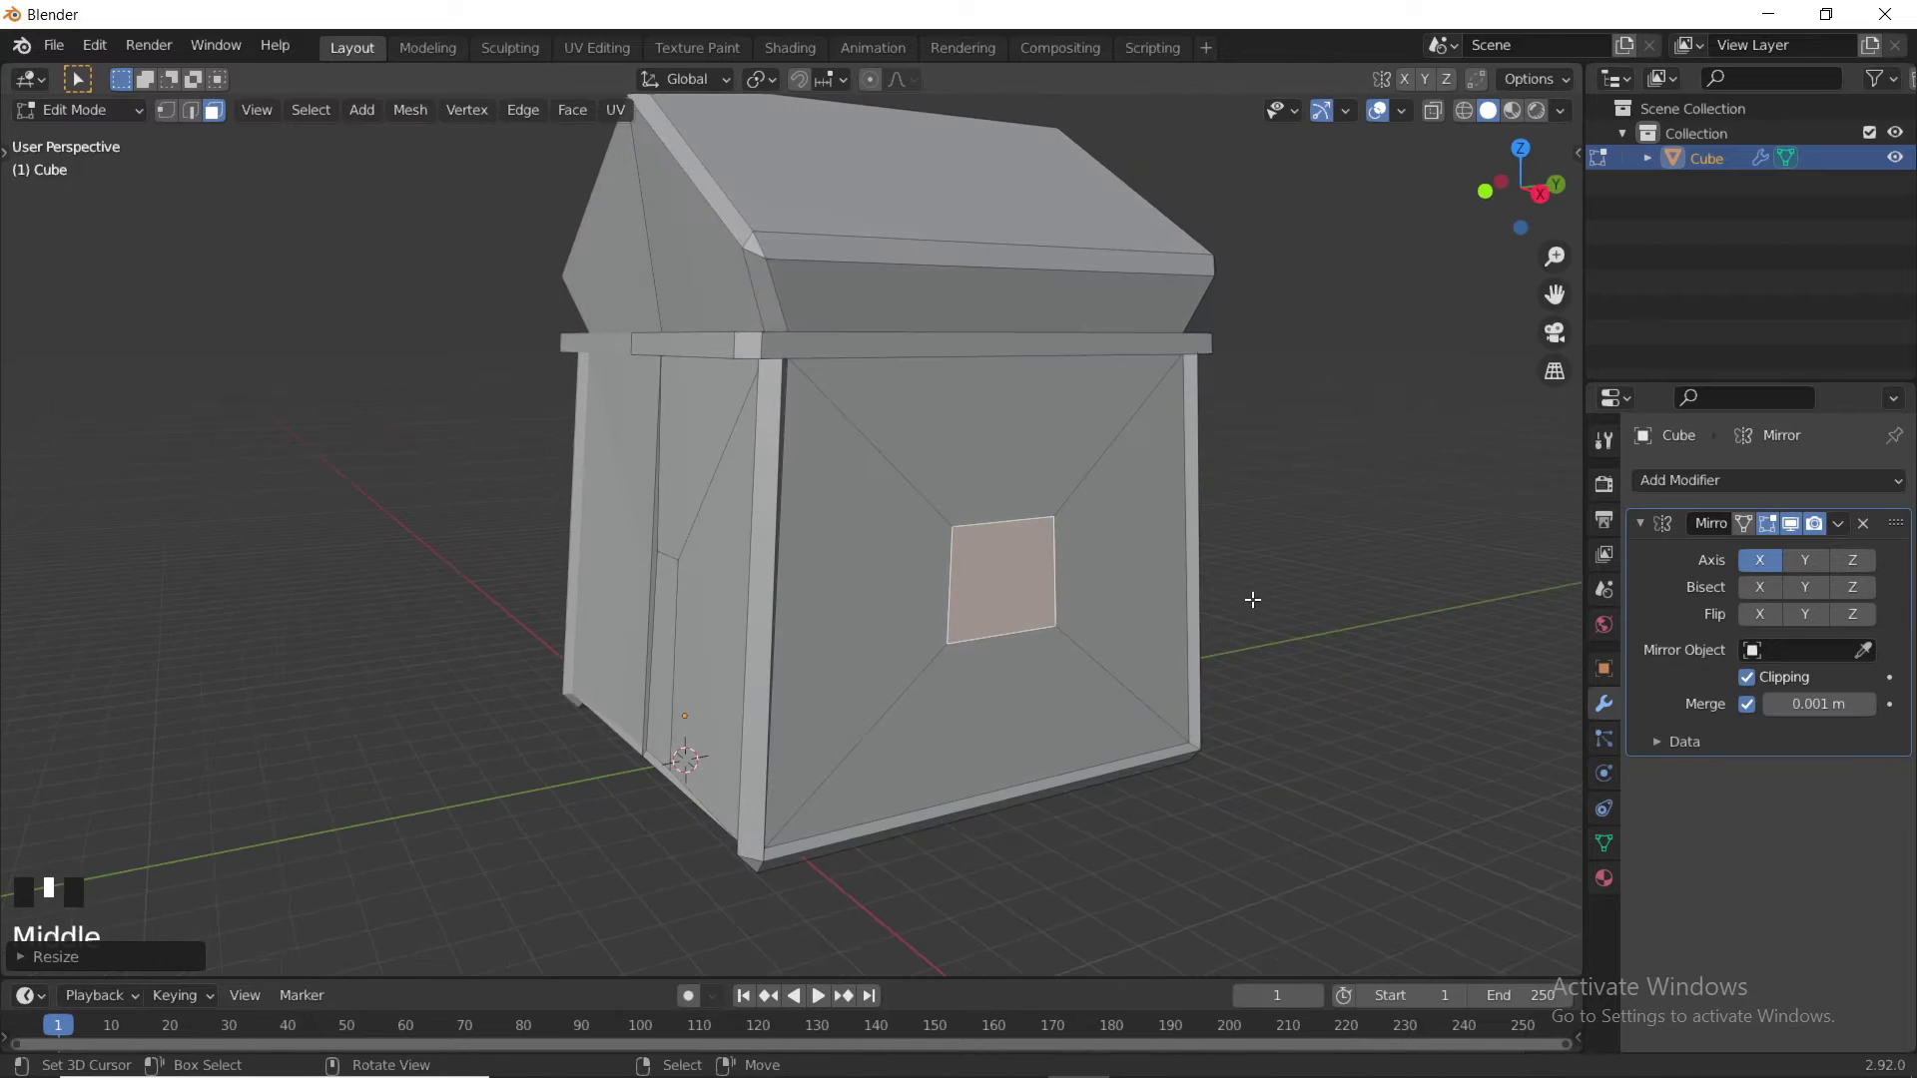
# - Extrude the side window face inward and scale it to about 0.94
pyautogui.press('e')
pyautogui.click(1245, 601)
pyautogui.press('s')
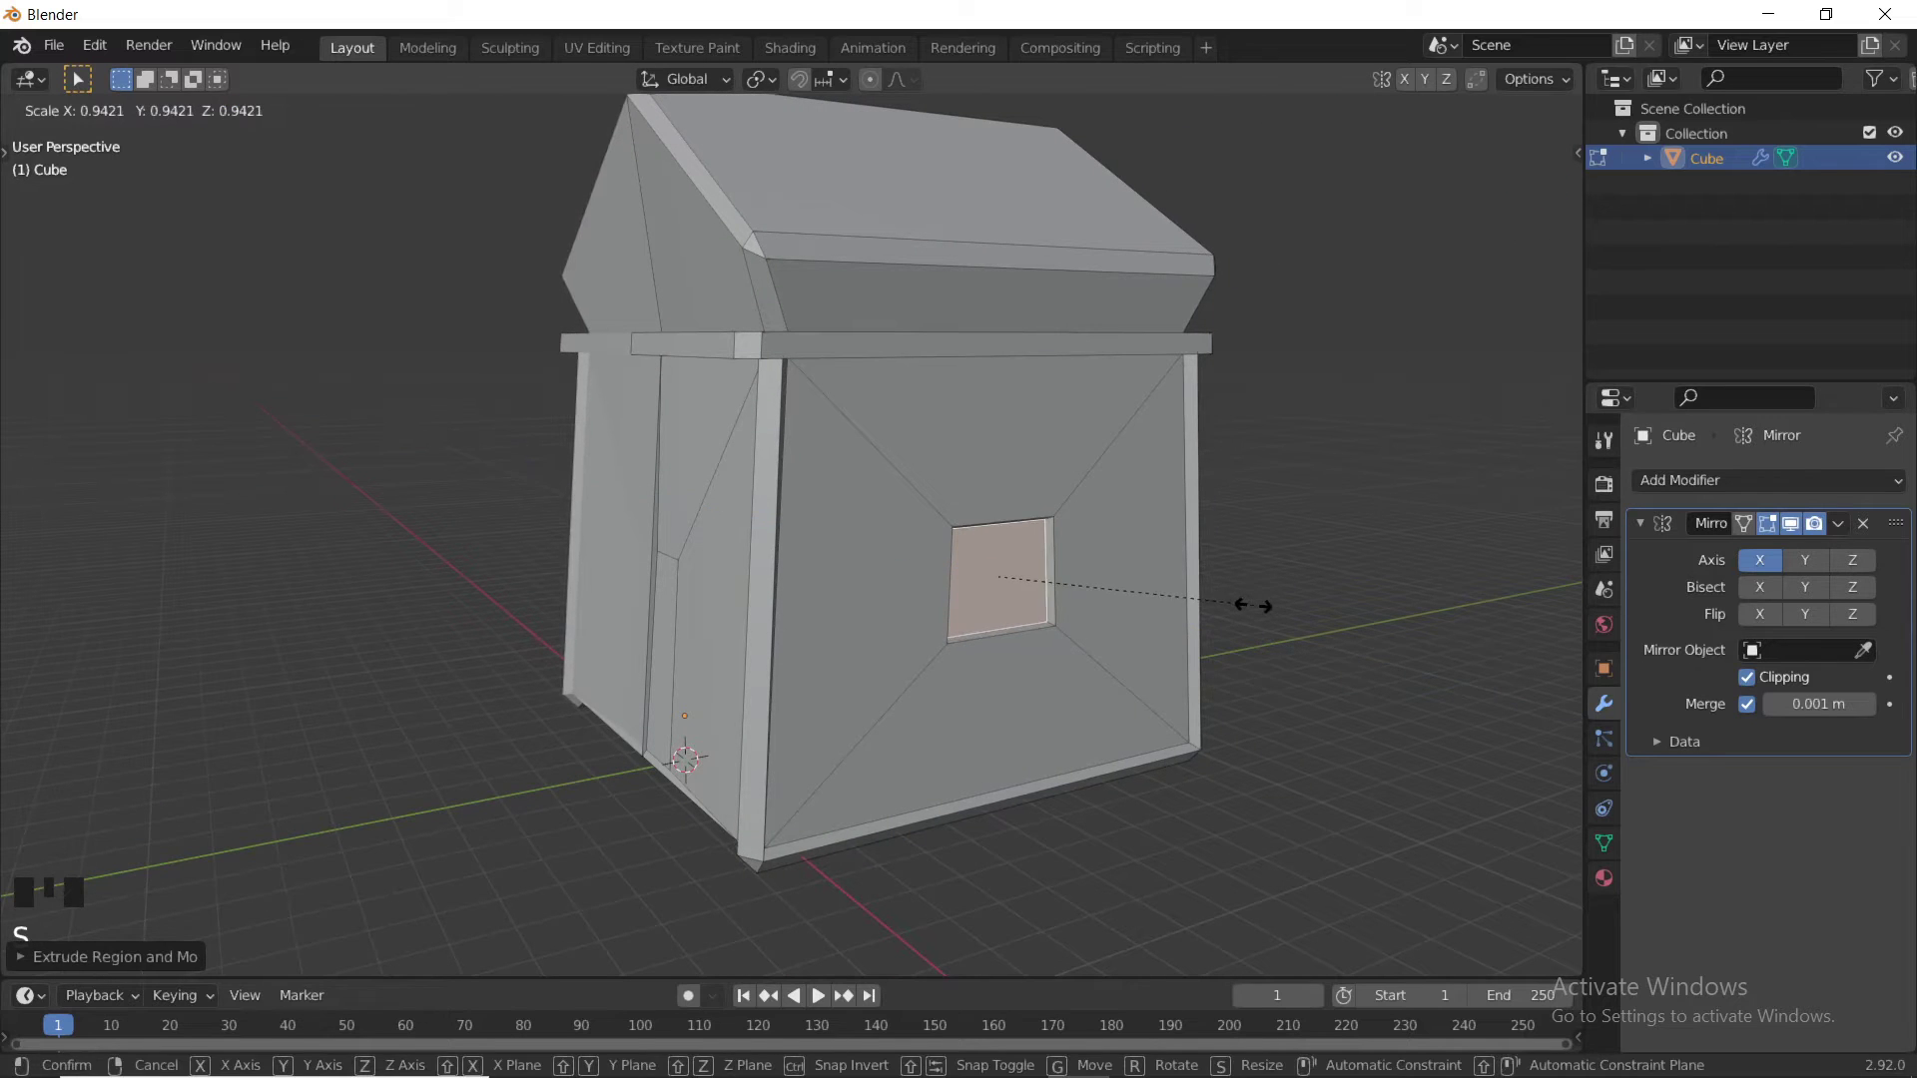
pyautogui.click(1249, 605)
pyautogui.moveTo(1246, 603); pyautogui.dragTo(845, 630, button='middle')
pyautogui.press('Tab')
pyautogui.press('Tab')
# - Switch to vertex selection and frame the gable in front view
pyautogui.scroll(-2, 844, 438)
pyautogui.press('KP_1')
pyautogui.scroll(6, 801, 400)
pyautogui.scroll(3, 754, 537)
pyautogui.keyDown('shift'); pyautogui.moveTo(754, 538); pyautogui.dragTo(800, 570, button='middle'); pyautogui.keyUp('shift')
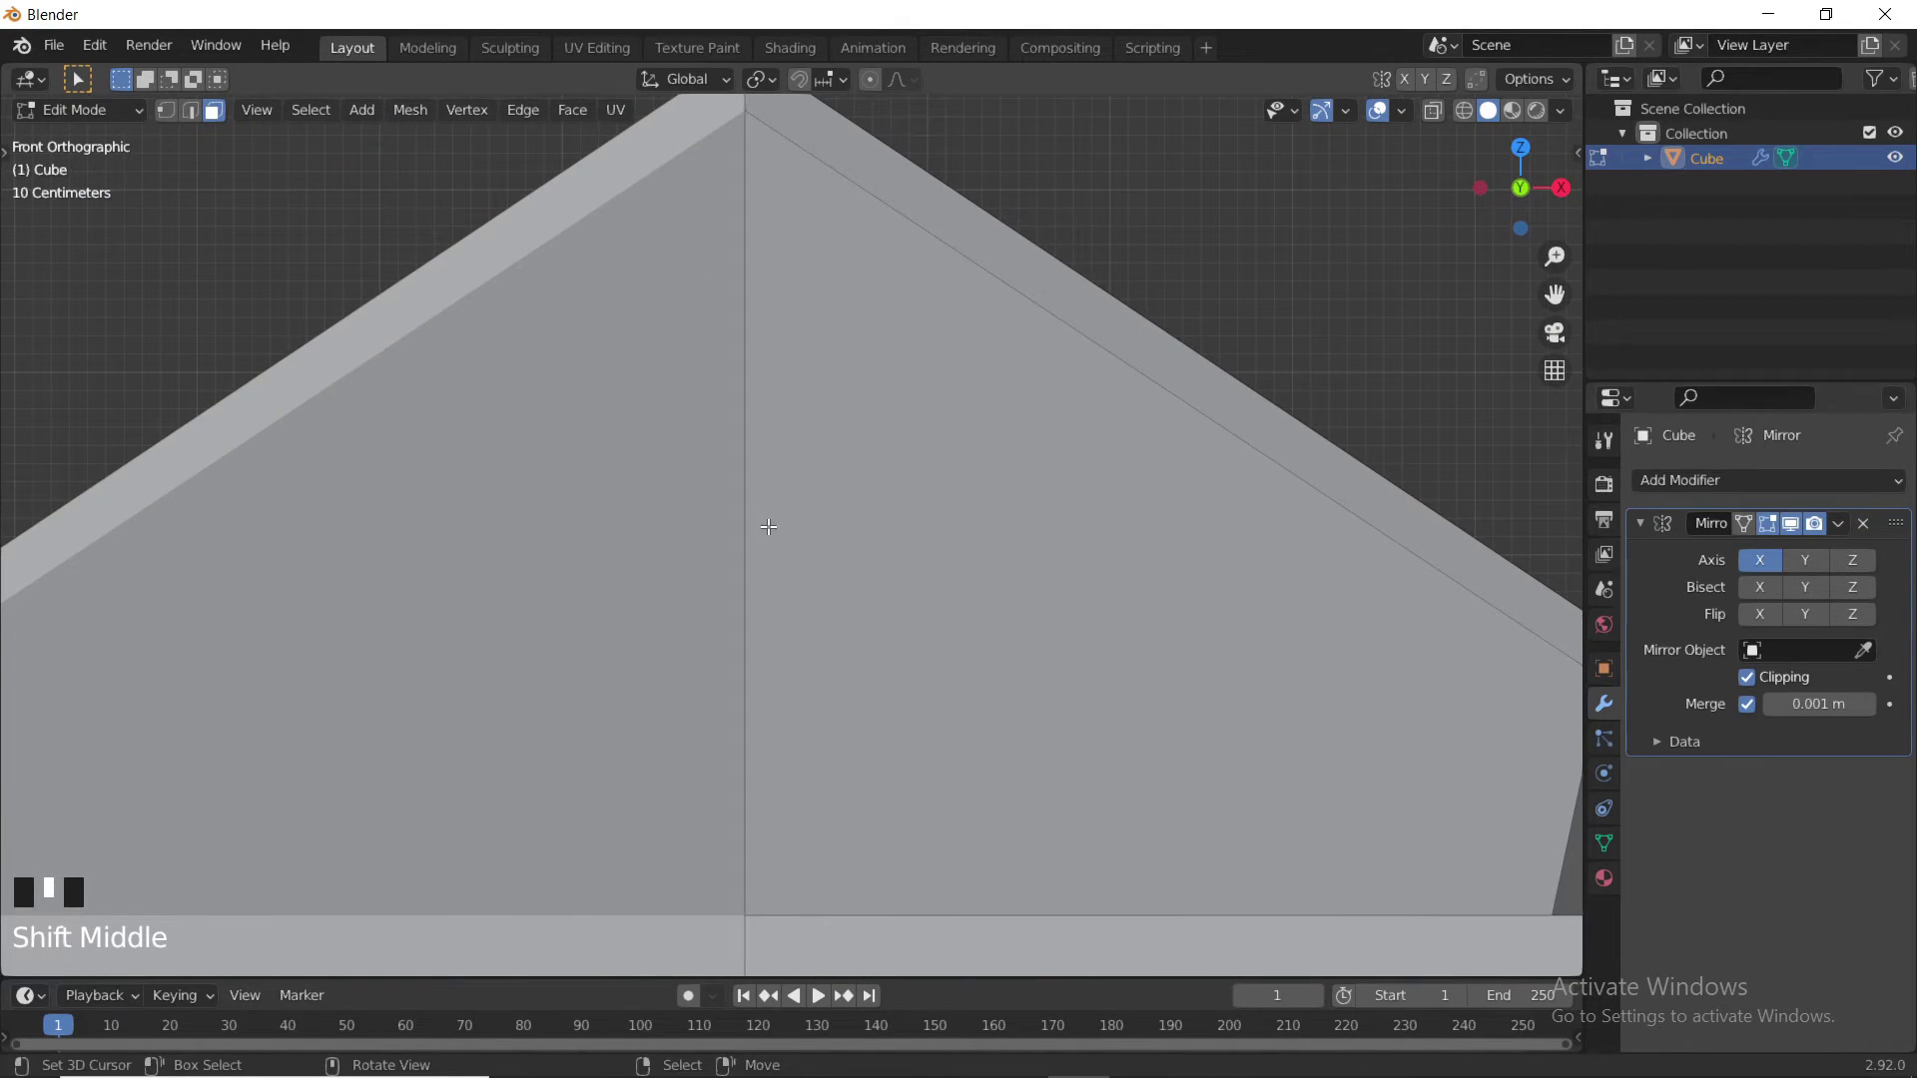
pyautogui.click(164, 112)
pyautogui.click(165, 114)
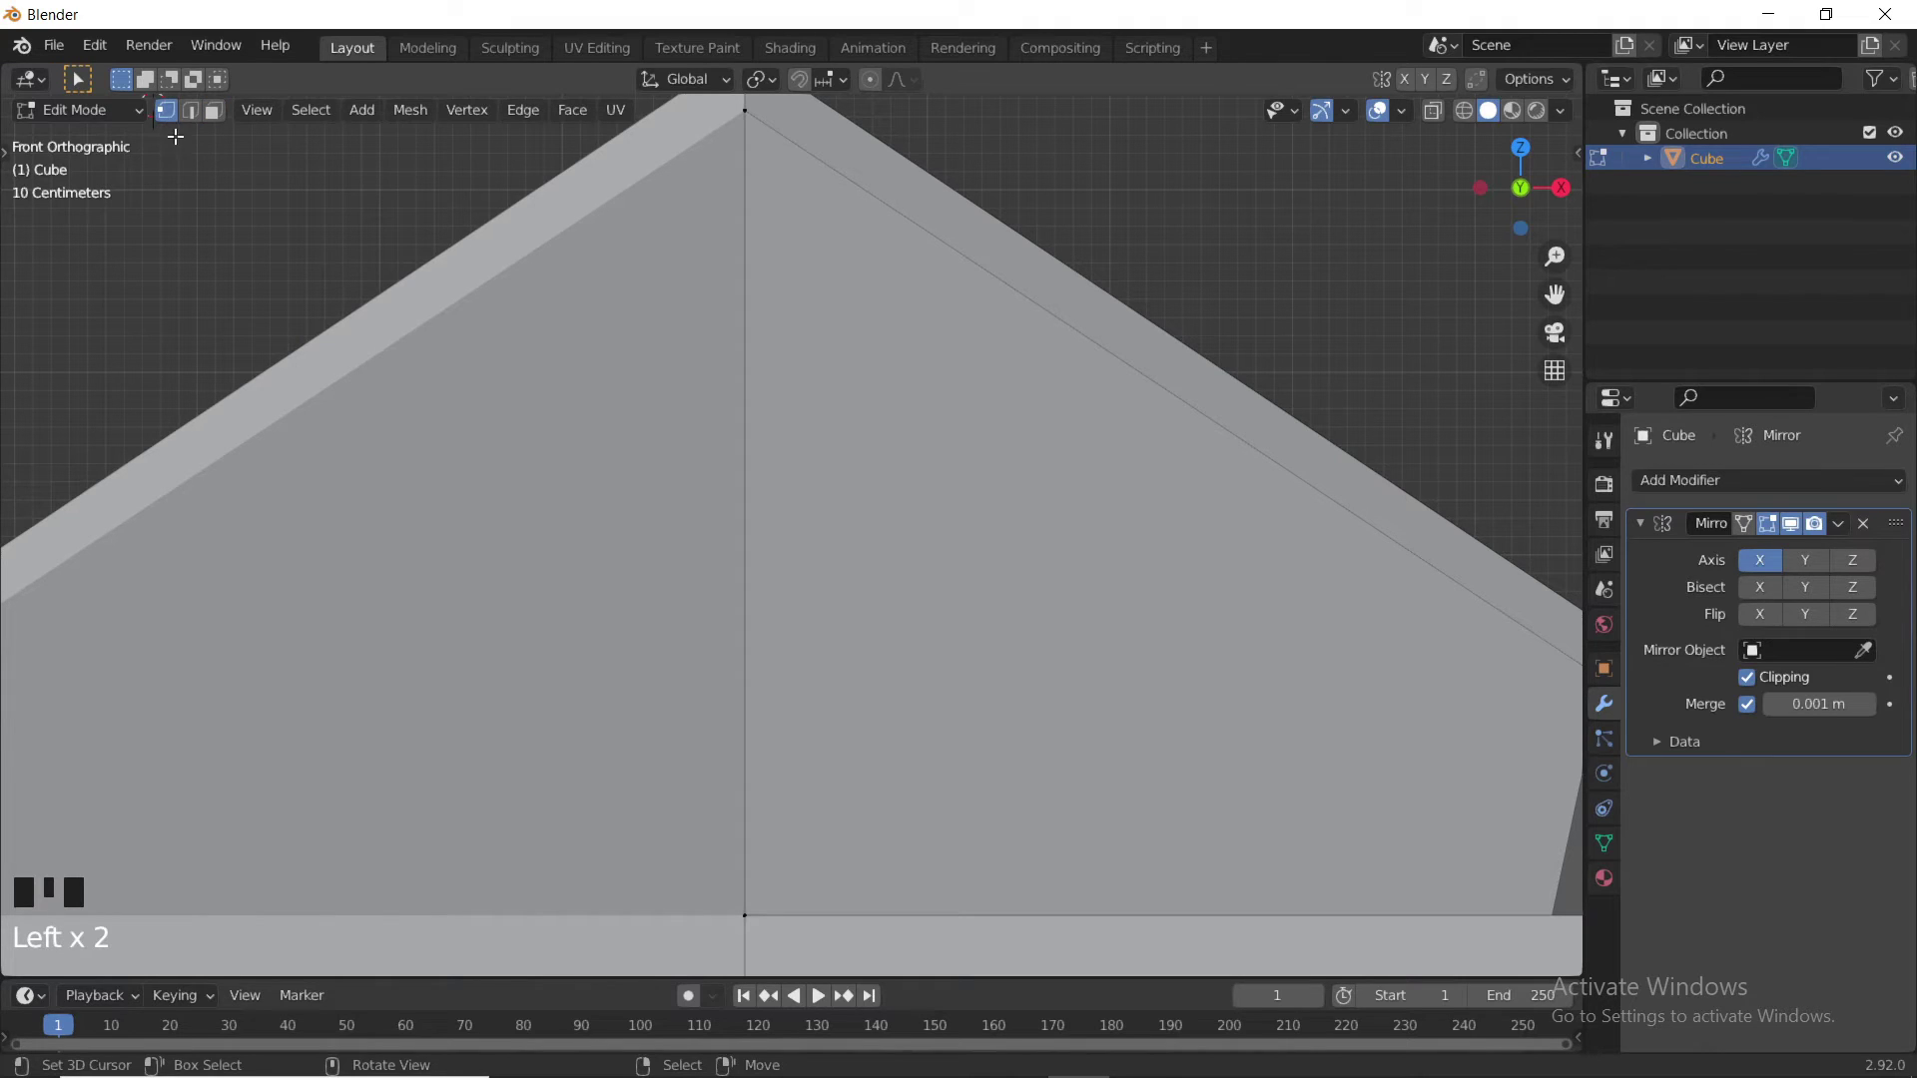
pyautogui.press('k')
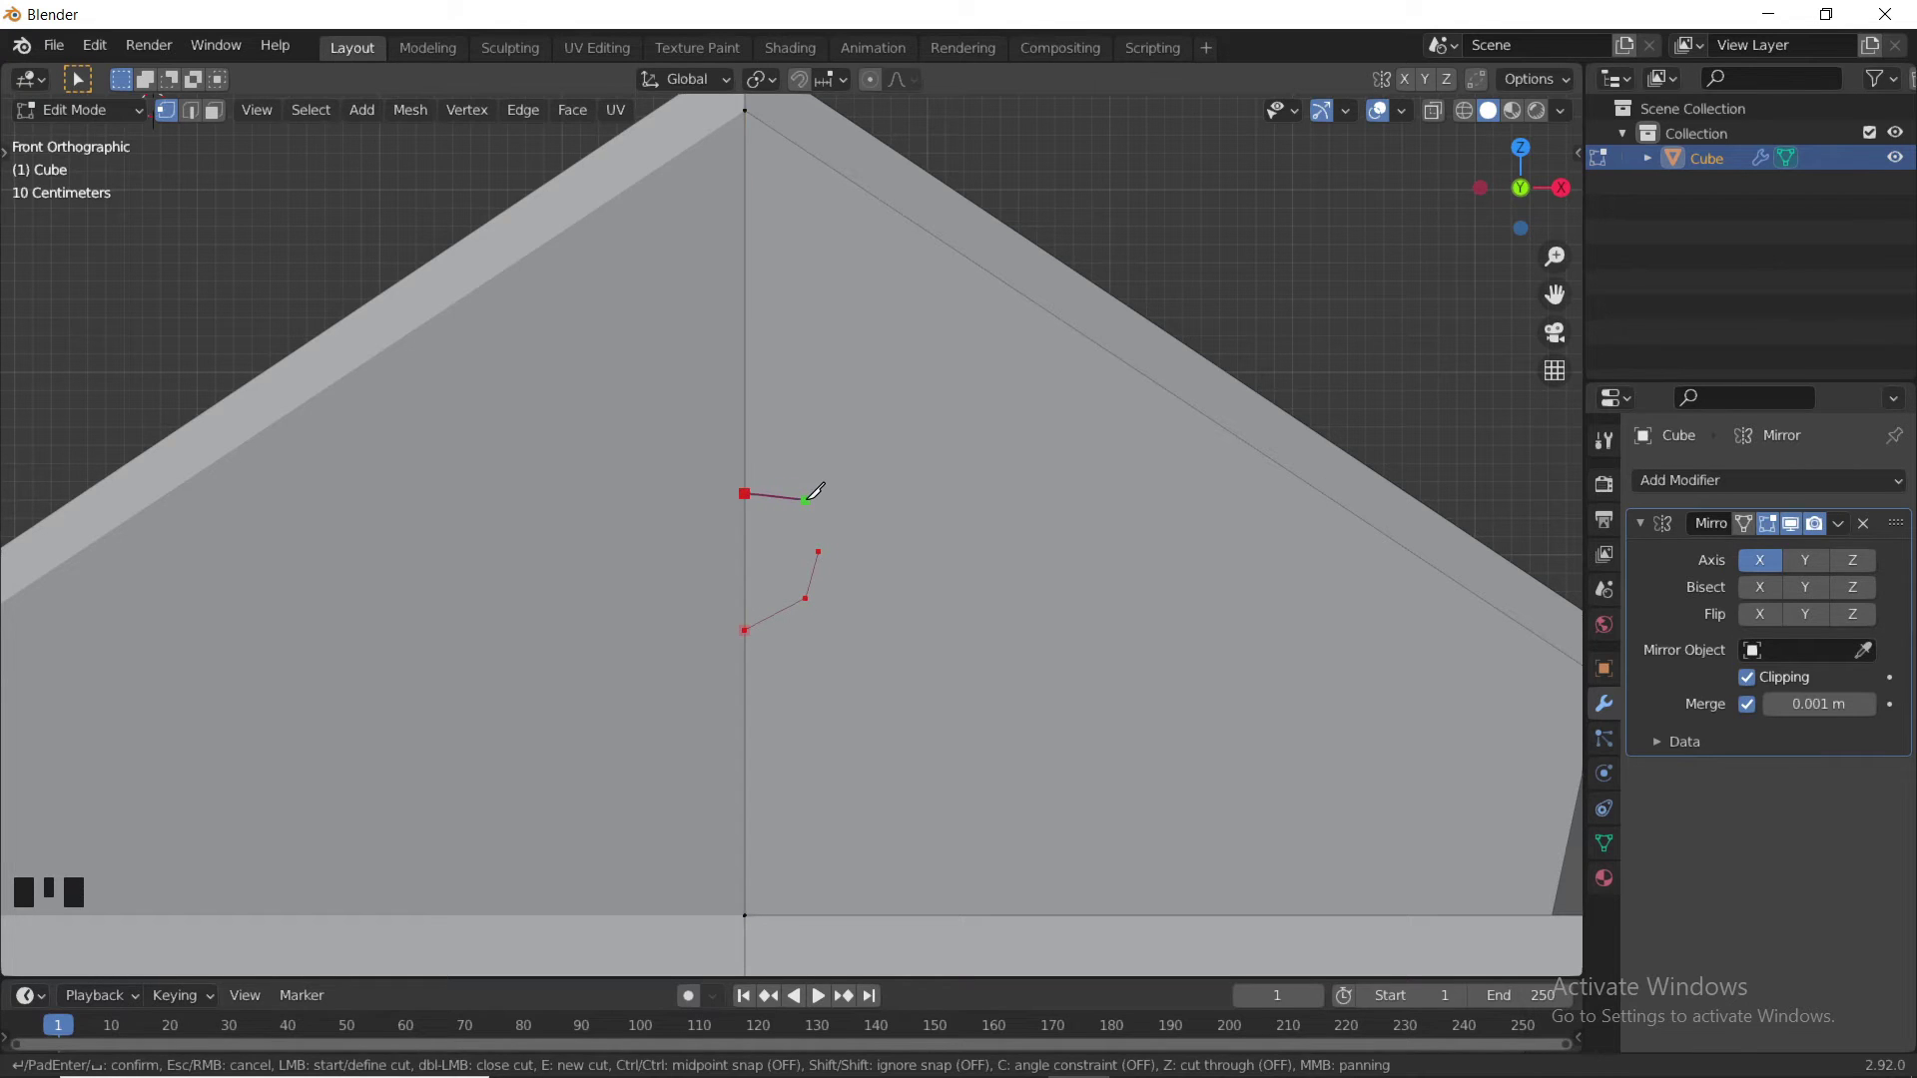
pyautogui.press('Escape')
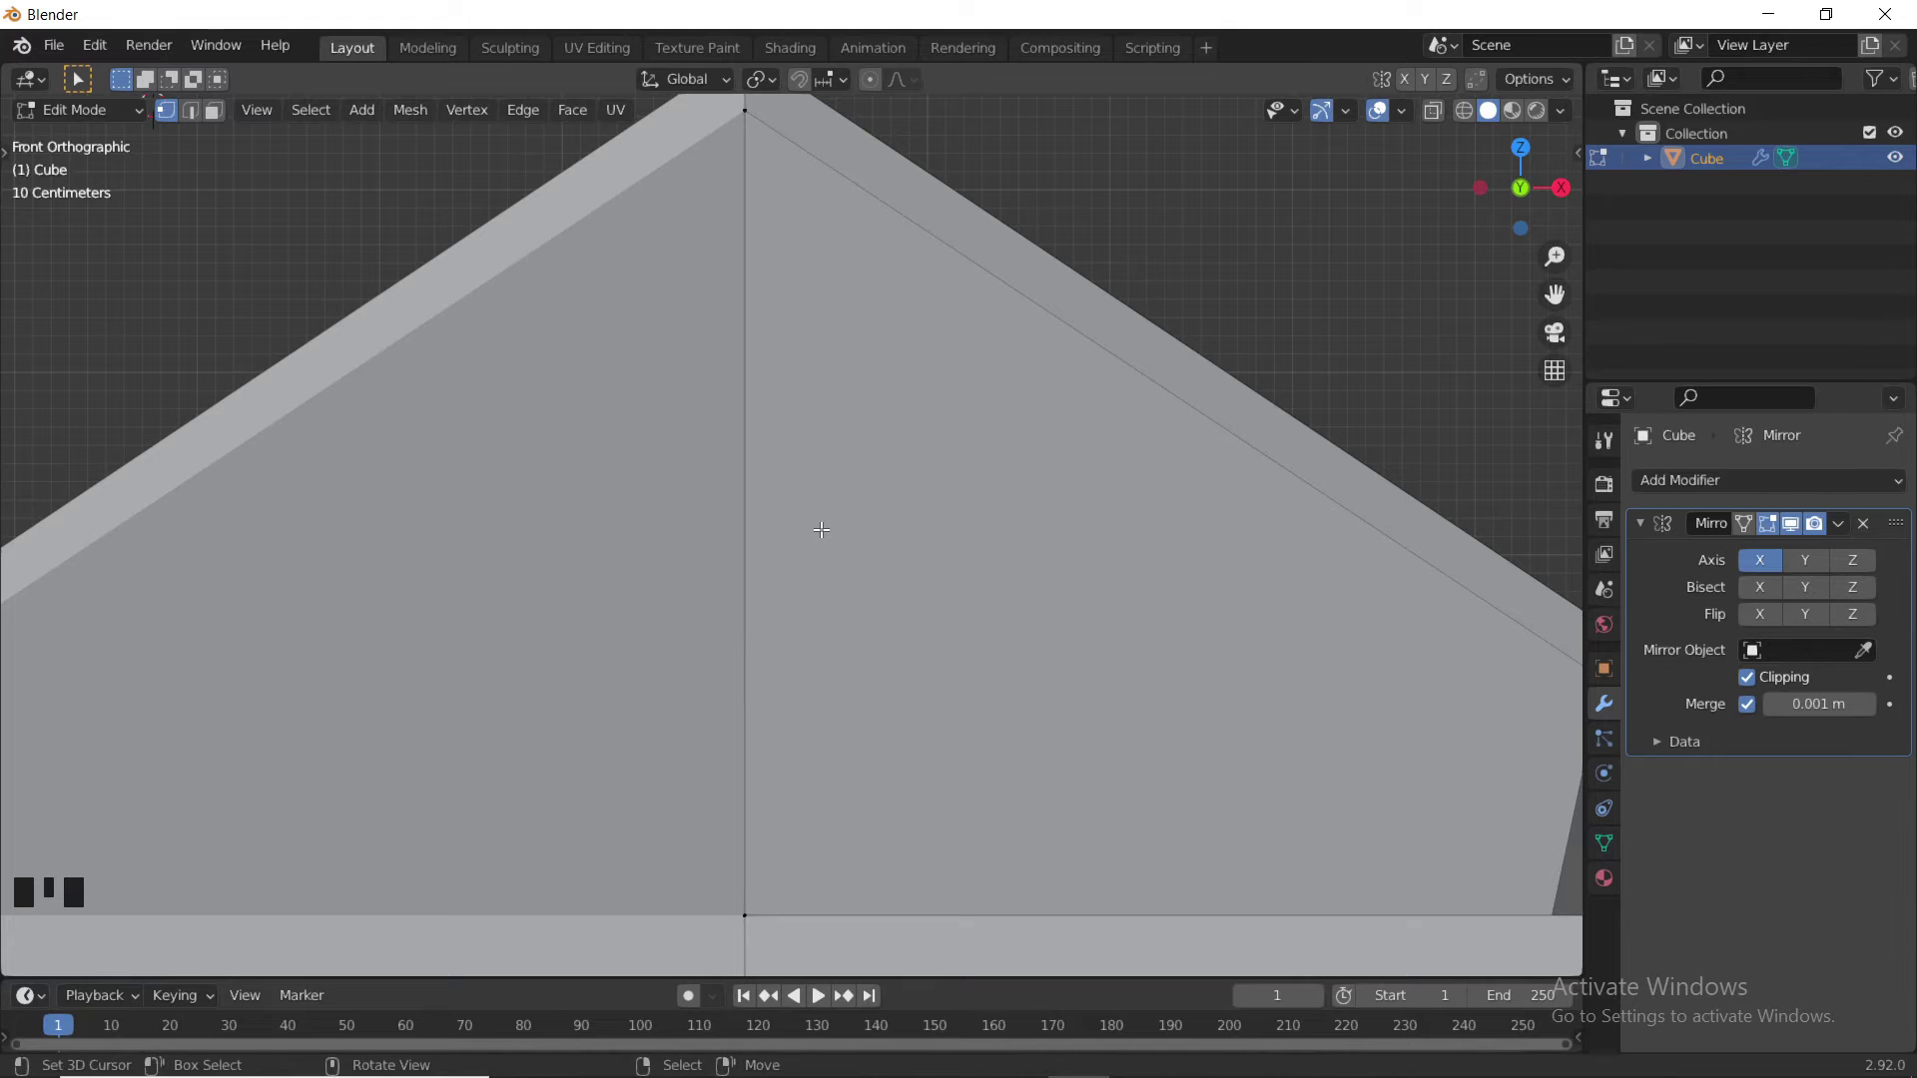
pyautogui.press('k')
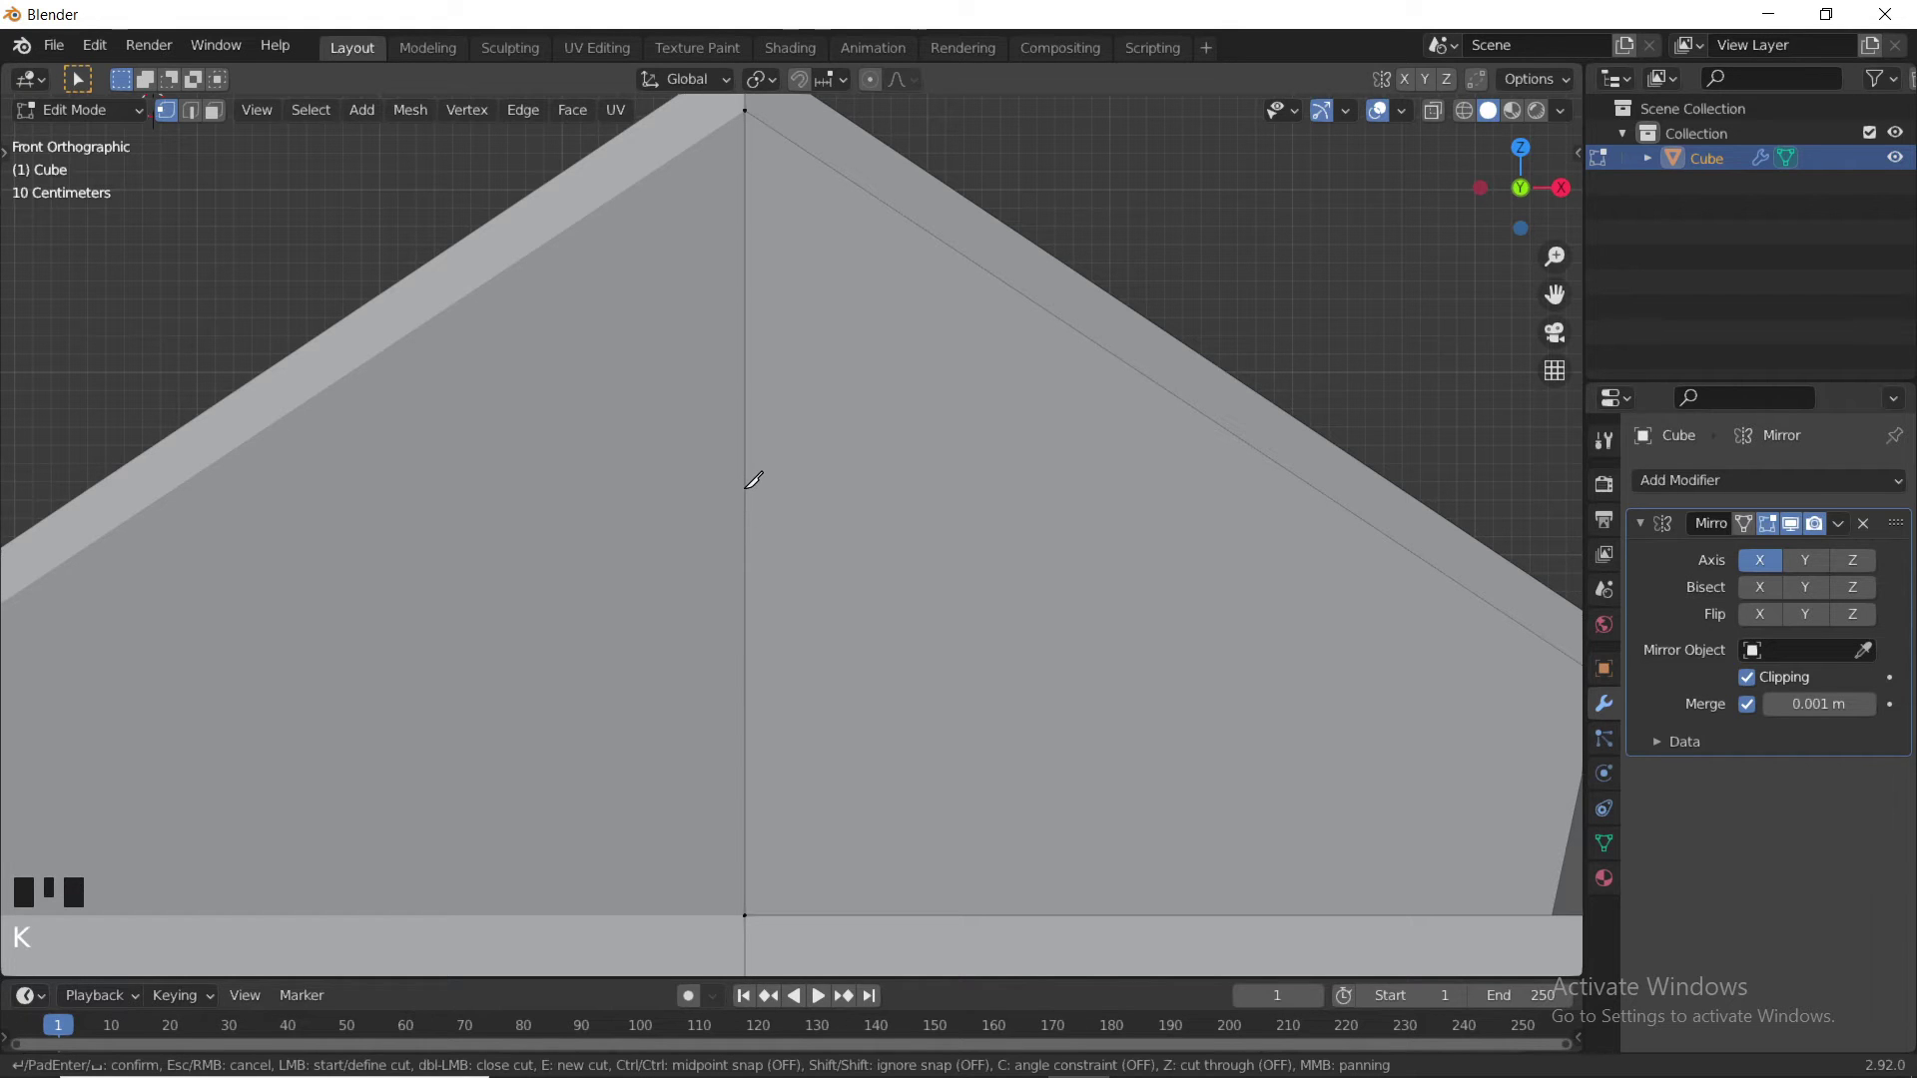
pyautogui.scroll(-3, 754, 480)
pyautogui.moveTo(754, 480); pyautogui.dragTo(726, 603, button='middle')
pyautogui.press('KP_1')
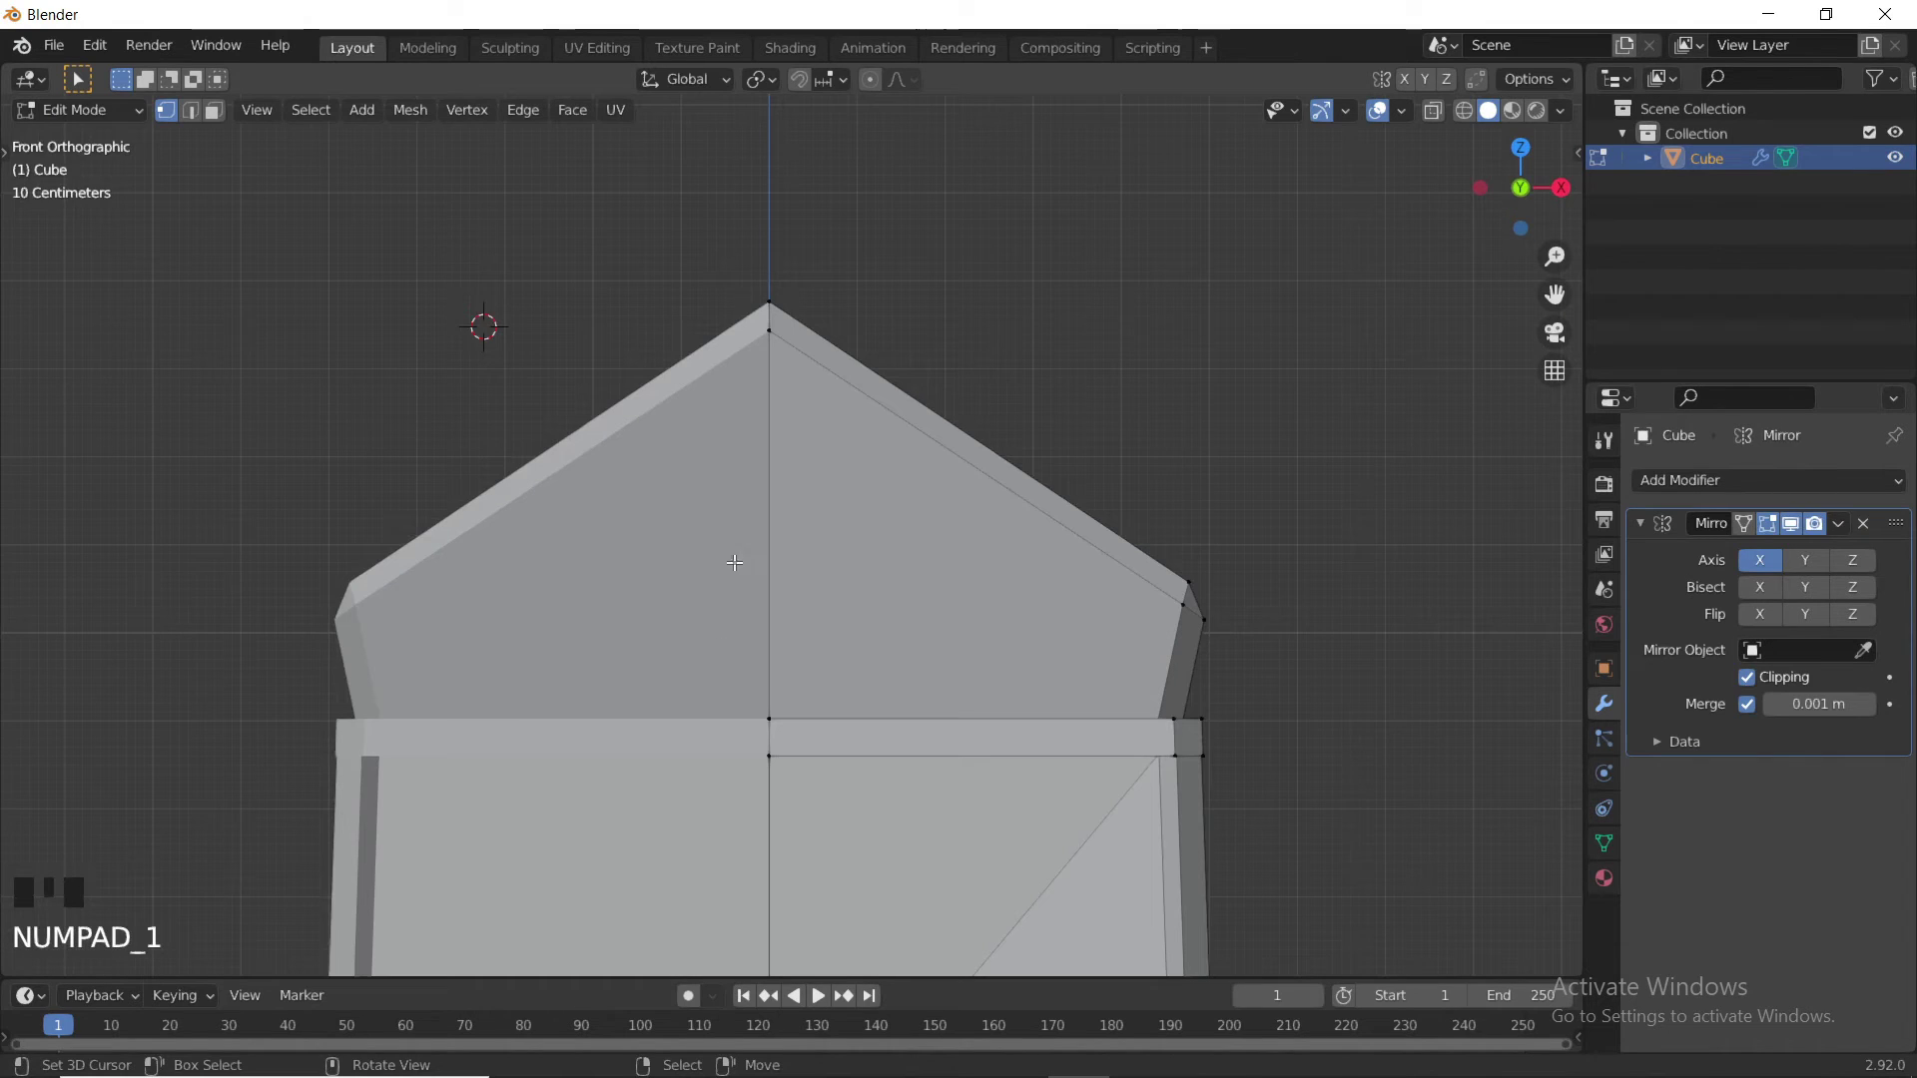
# - Knife-cut a half-octagon window outline into the gable, starting and ending on the mirror centre line
pyautogui.press('k')
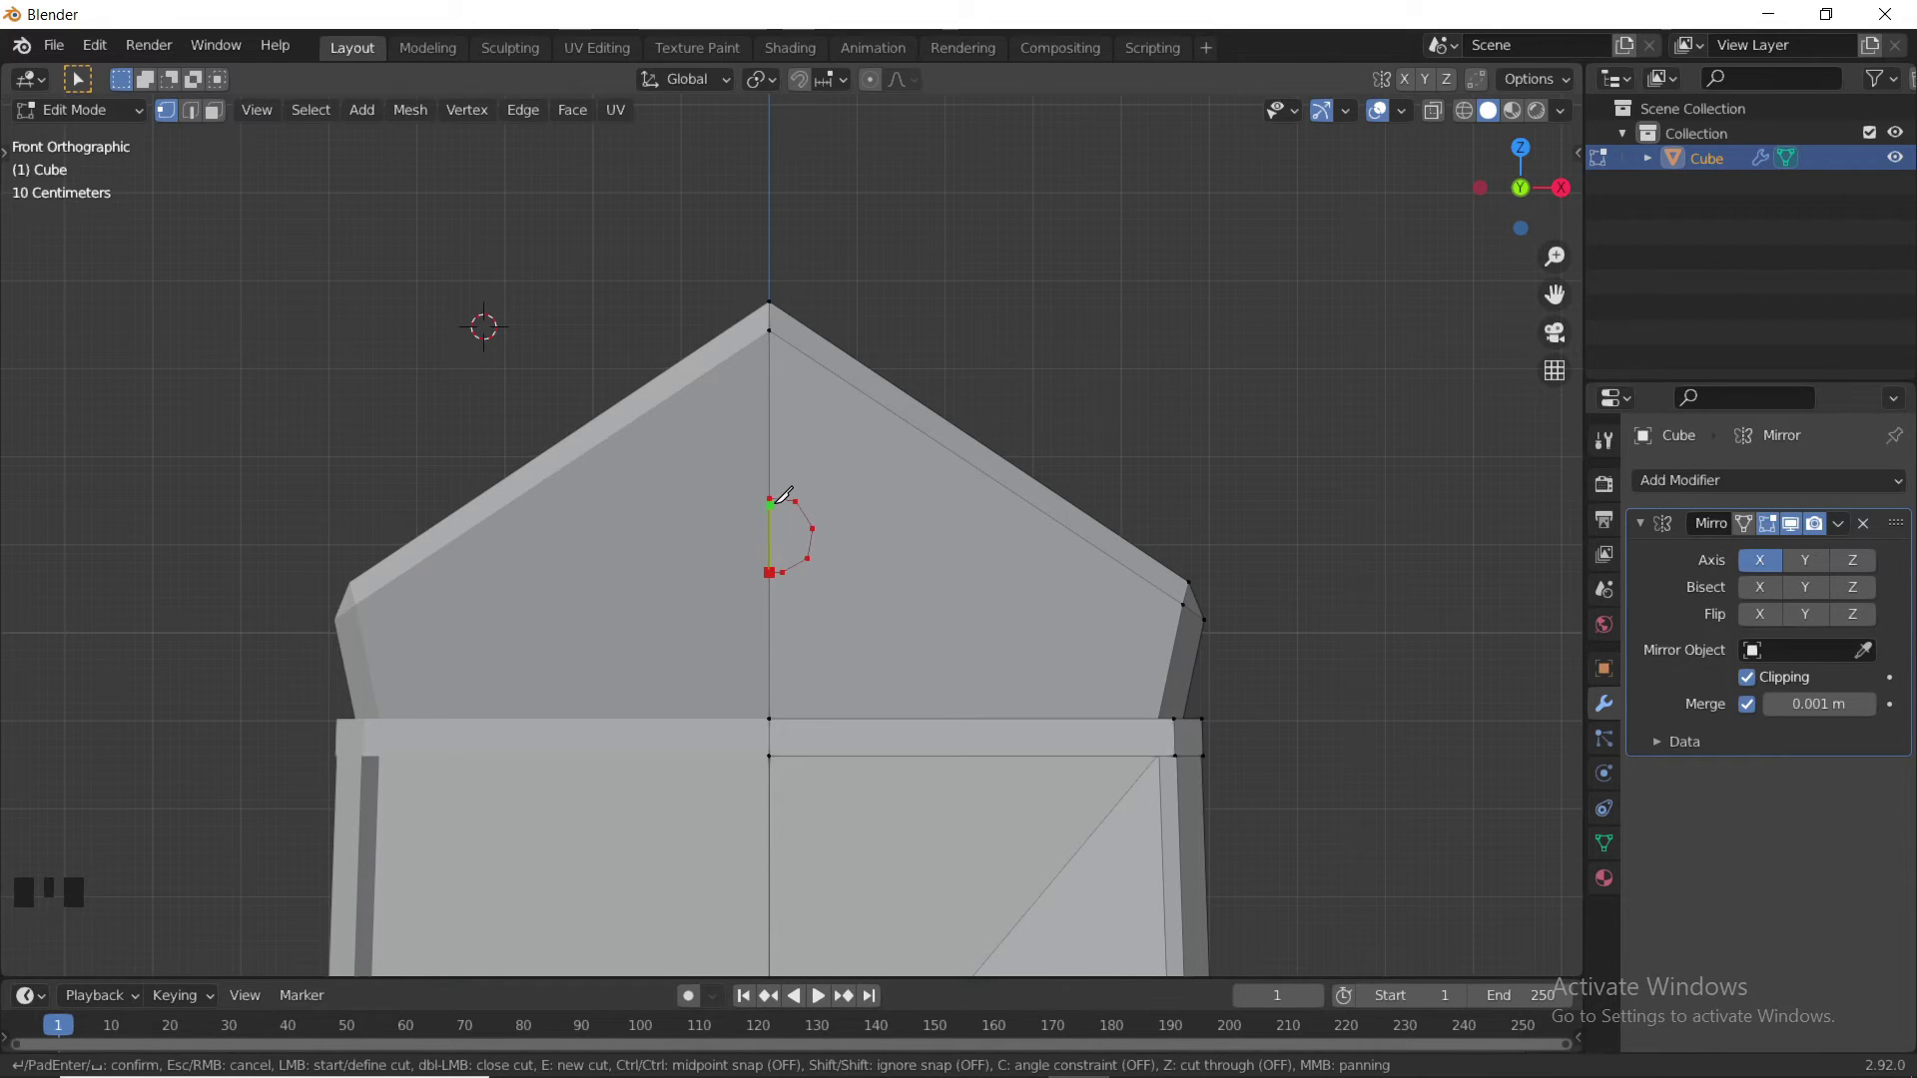
pyautogui.press('Return')
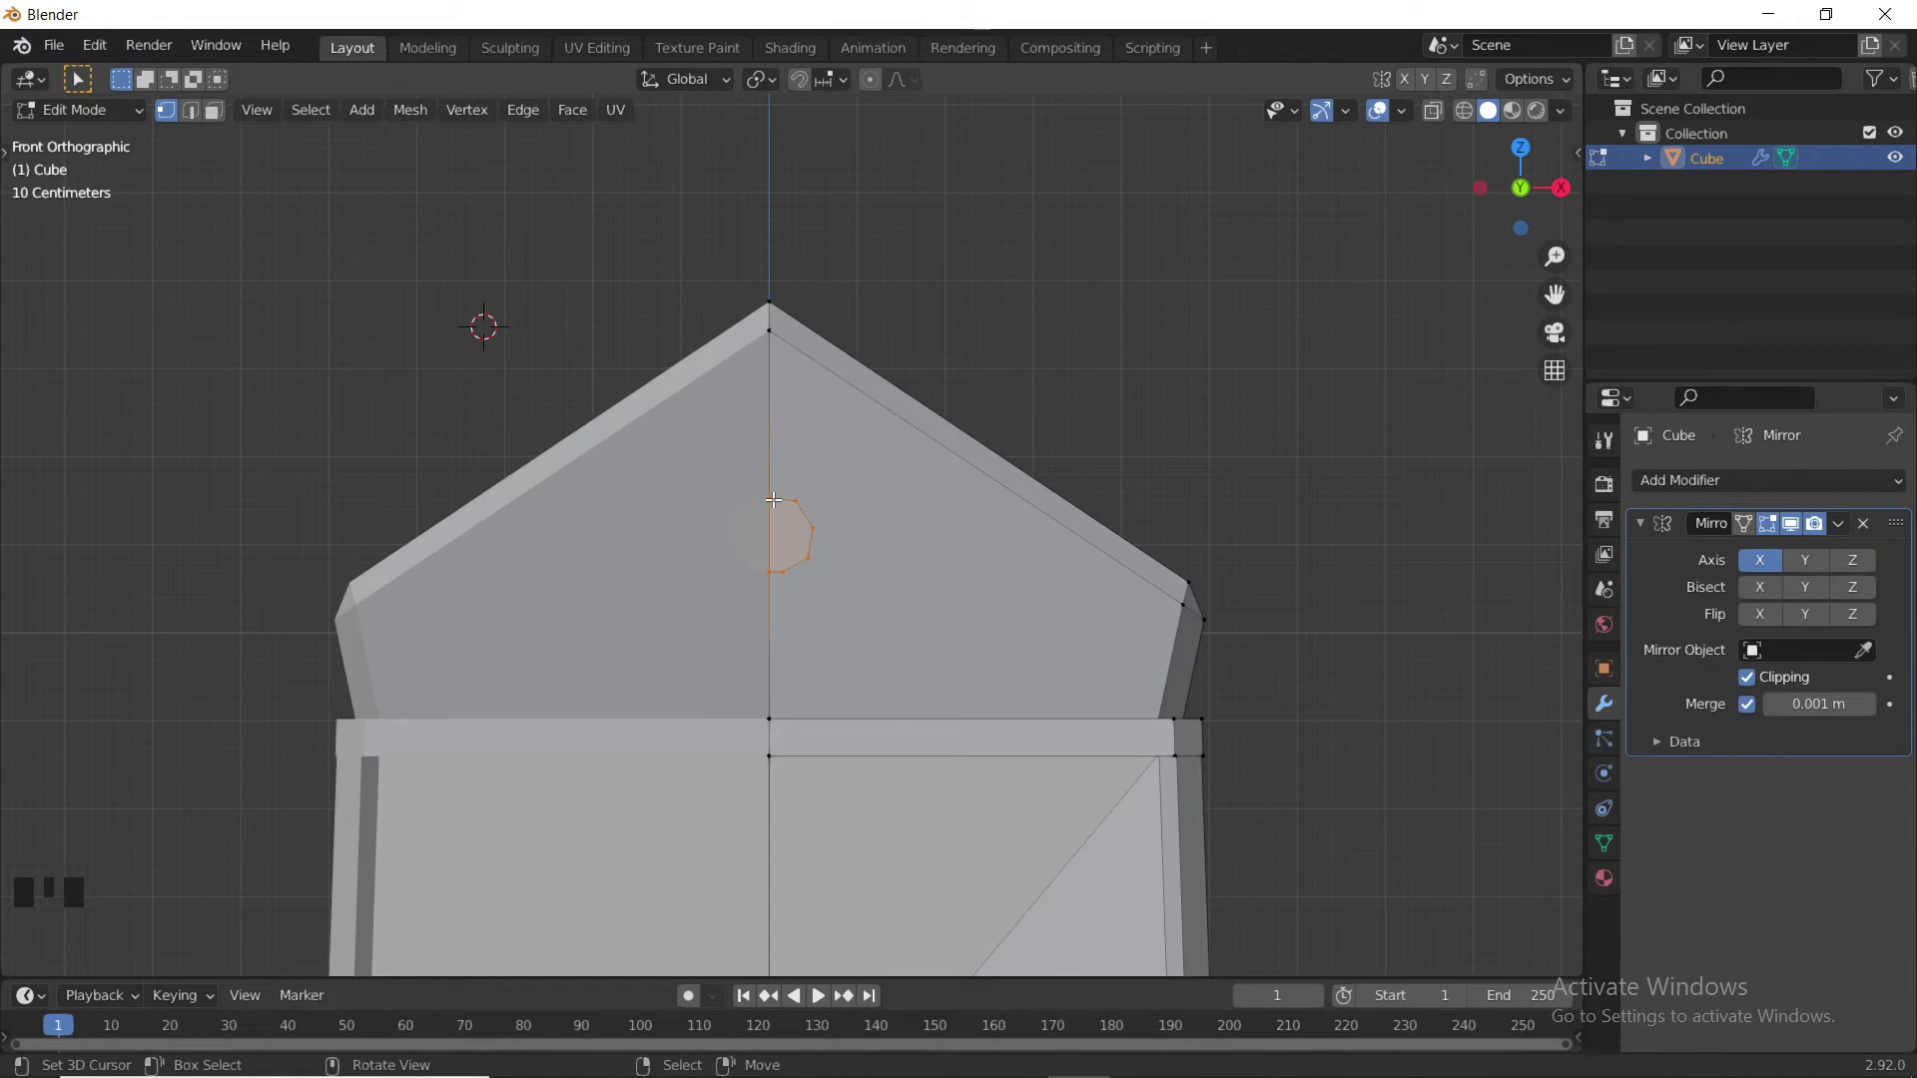
pyautogui.scroll(5, 789, 523)
pyautogui.keyDown('shift'); pyautogui.moveTo(789, 523); pyautogui.dragTo(428, 565, button='middle'); pyautogui.keyUp('shift')
pyautogui.scroll(-1, 672, 571)
pyautogui.scroll(-5, 672, 571)
pyautogui.scroll(-2, 520, 548)
# - Circle-select the vertices of the gable window outline and scale the shape up
pyautogui.press('s')
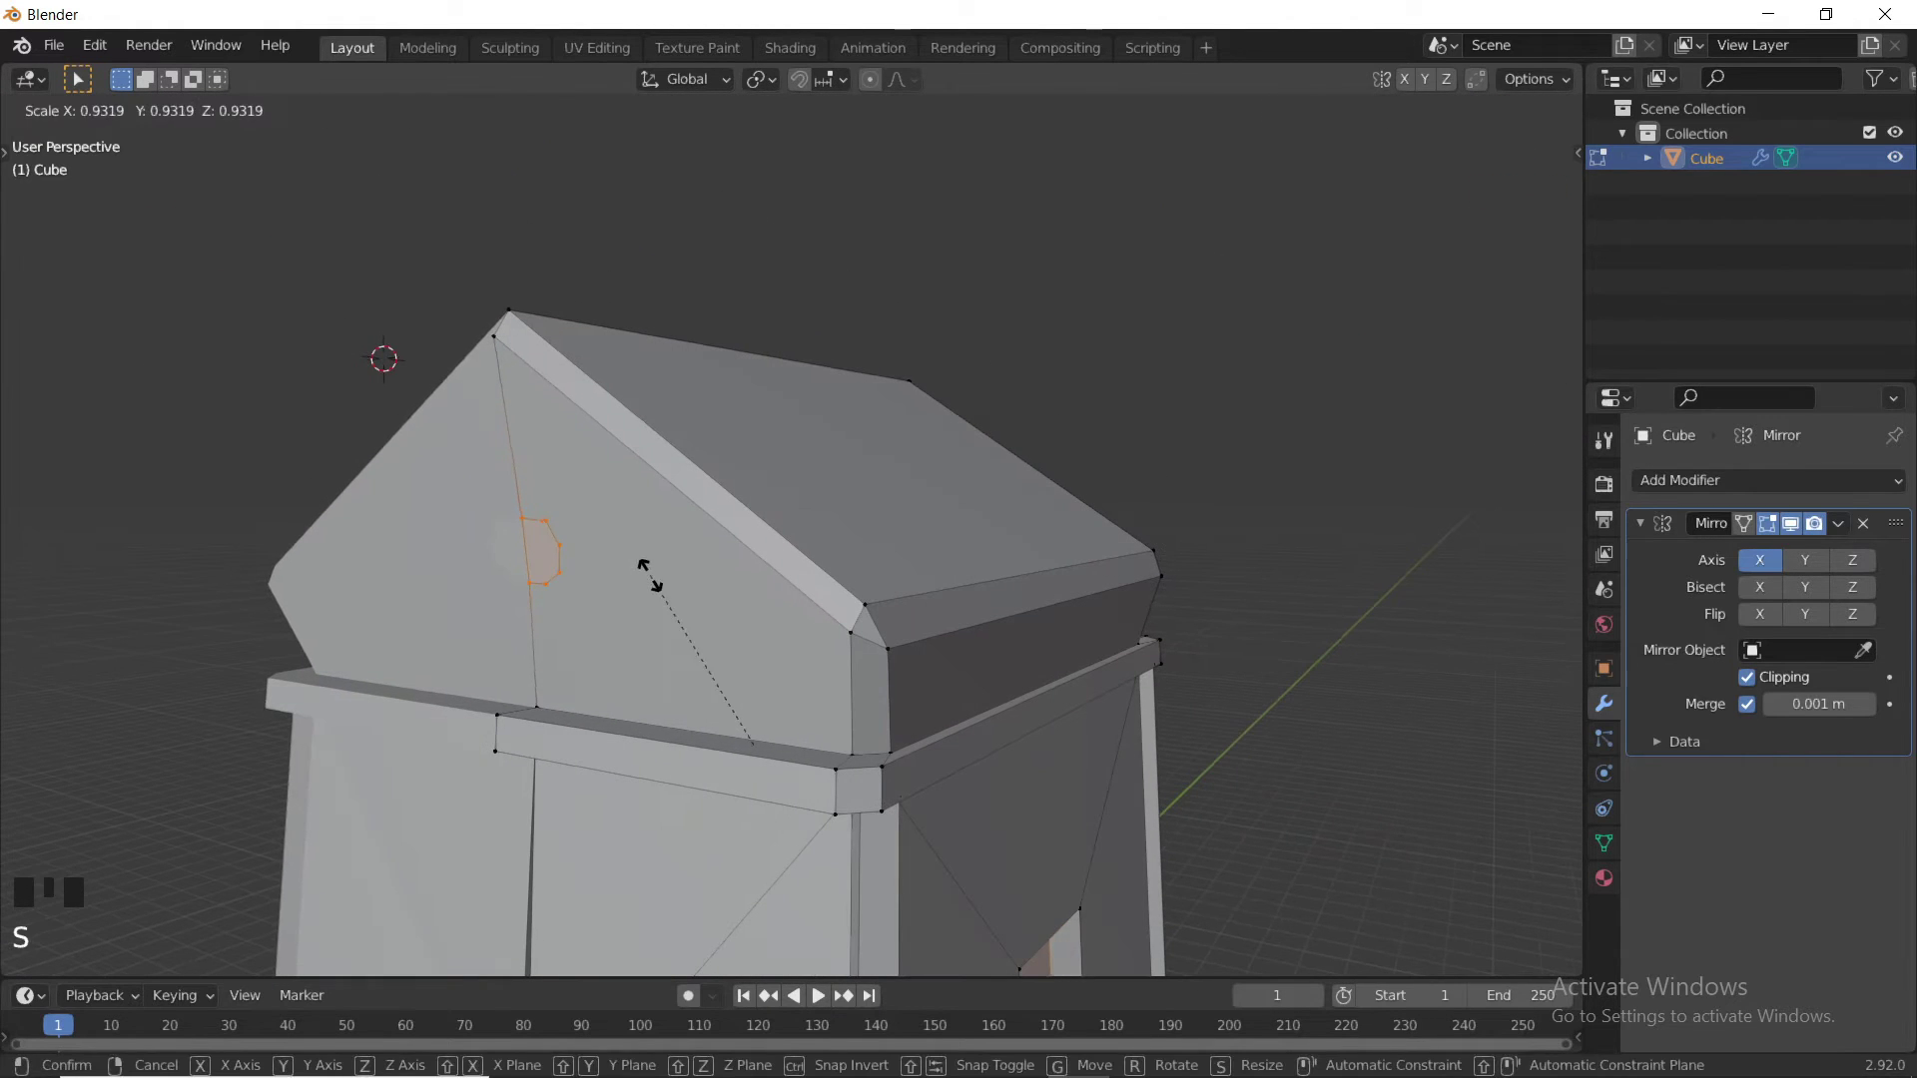
pyautogui.rightClick(658, 572)
pyautogui.scroll(-3, 659, 572)
pyautogui.keyDown('shift'); pyautogui.moveTo(659, 572); pyautogui.dragTo(939, 577, button='middle'); pyautogui.keyUp('shift')
pyautogui.scroll(5, 676, 523)
pyautogui.press('c')
pyautogui.moveTo(635, 477); pyautogui.dragTo(761, 540)
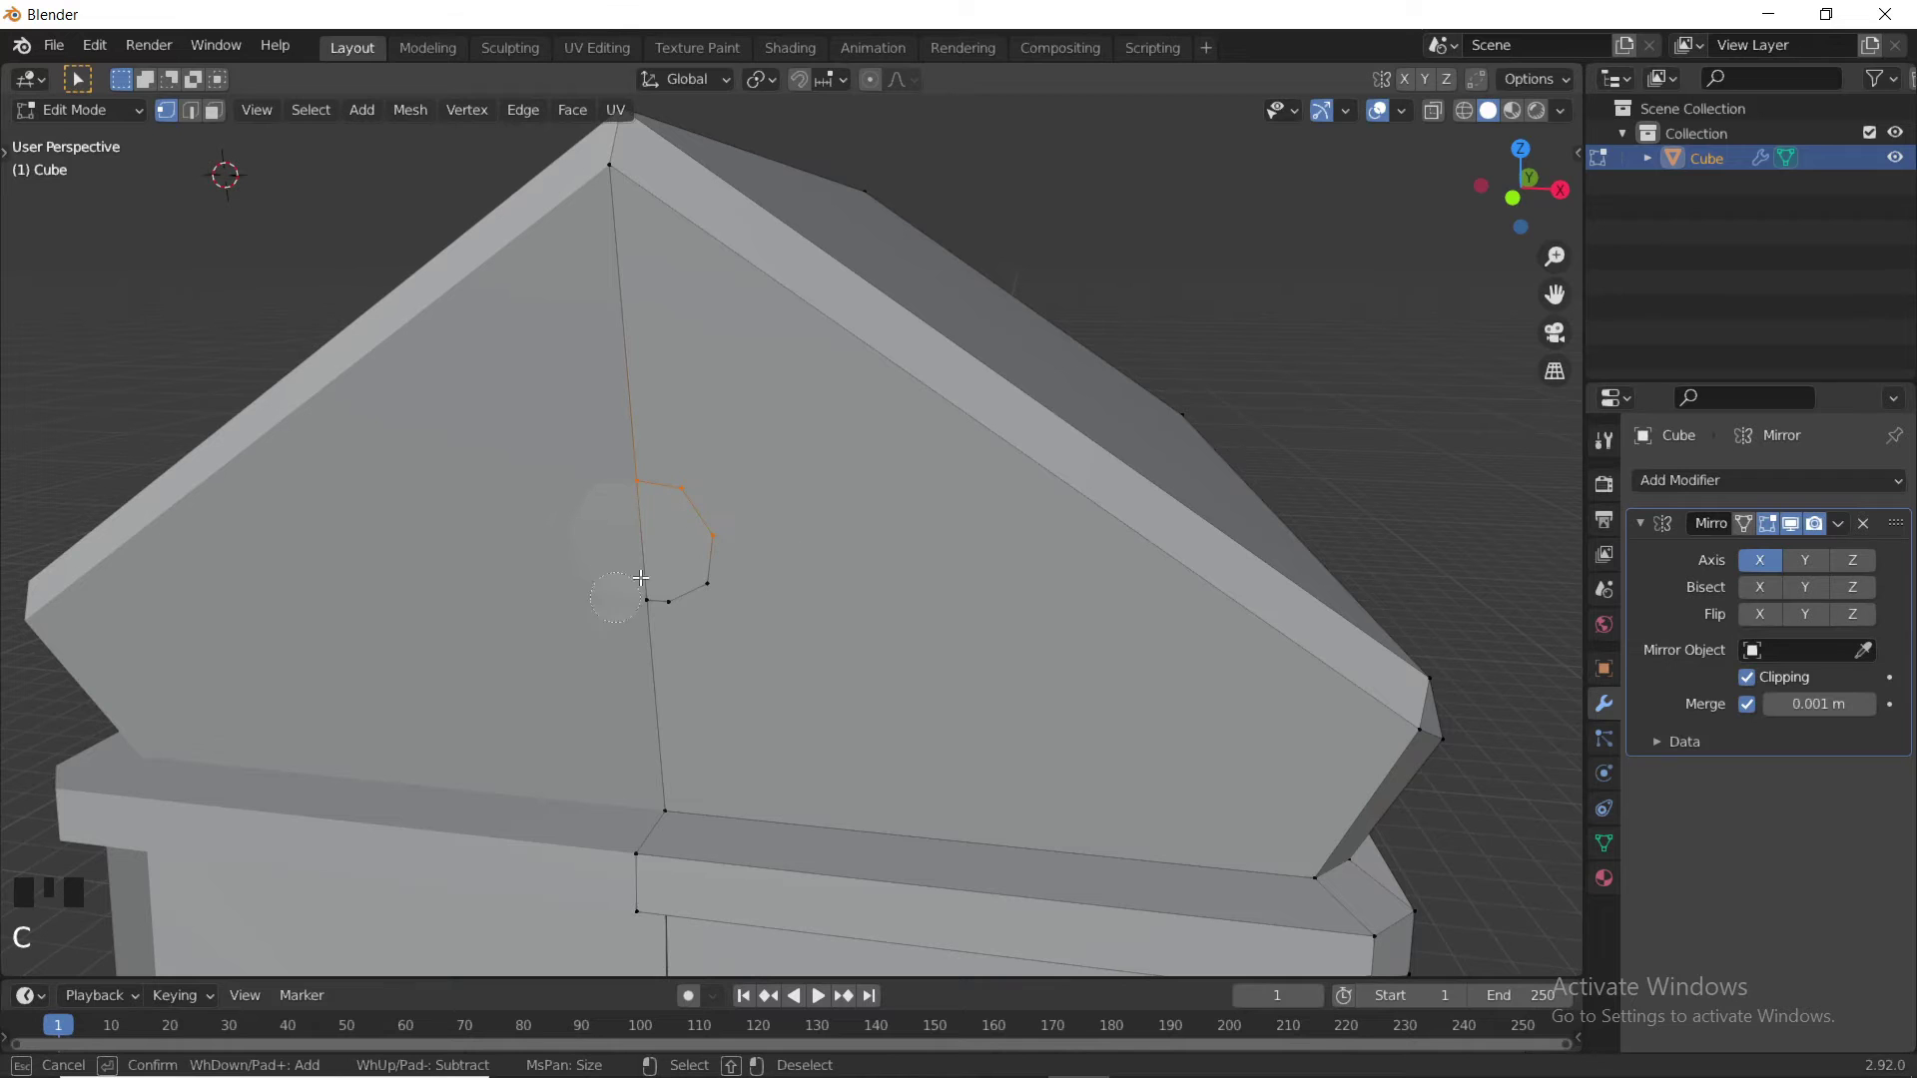
pyautogui.rightClick(693, 595)
pyautogui.moveTo(759, 574); pyautogui.dragTo(817, 518, button='middle')
pyautogui.press('s')
pyautogui.click(1066, 549)
# - Extrude the gable window face inward, scale it, and return to Object Mode
pyautogui.scroll(-4, 899, 556)
pyautogui.press('e')
pyautogui.click(817, 509)
pyautogui.press('s')
pyautogui.click(912, 540)
pyautogui.press('Tab')
# - Reset the 3D cursor to the world origin, deselect the house, and switch to front view
pyautogui.scroll(-3, 897, 573)
pyautogui.scroll(-2, 1051, 572)
pyautogui.moveTo(1052, 572)
pyautogui.mouseDown(button='middle')
pyautogui.moveTo(650, 569)
pyautogui.moveTo(732, 560)
pyautogui.moveTo(685, 567)
pyautogui.moveTo(650, 522)
pyautogui.moveTo(1050, 597)
pyautogui.mouseUp(button='middle')
pyautogui.hotkey('shift', 'c')
pyautogui.scroll(-2, 1134, 579)
pyautogui.press('a')
pyautogui.press('KP_1')
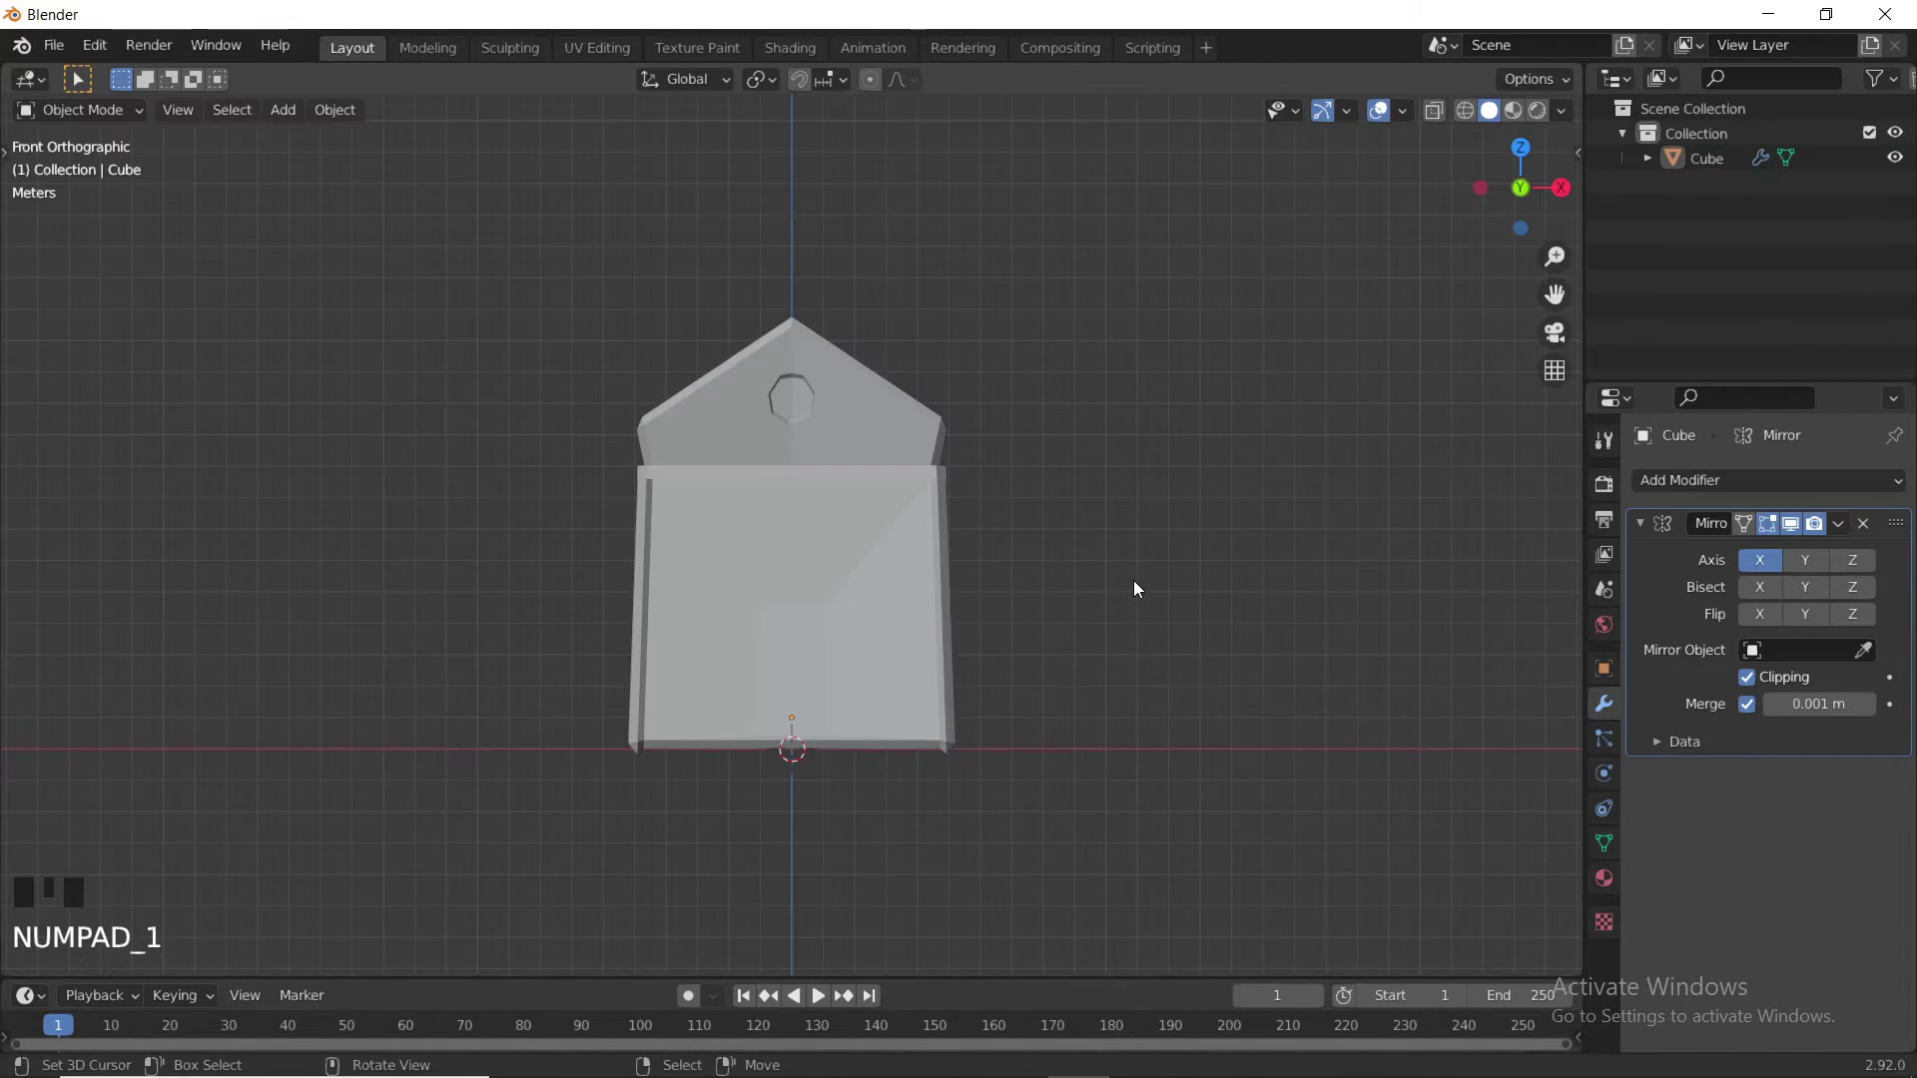
# - Add a cube at the world origin and raise it along Z onto the roof ridge
pyautogui.hotkey('shift', 'a')
pyautogui.moveTo(1134, 575)
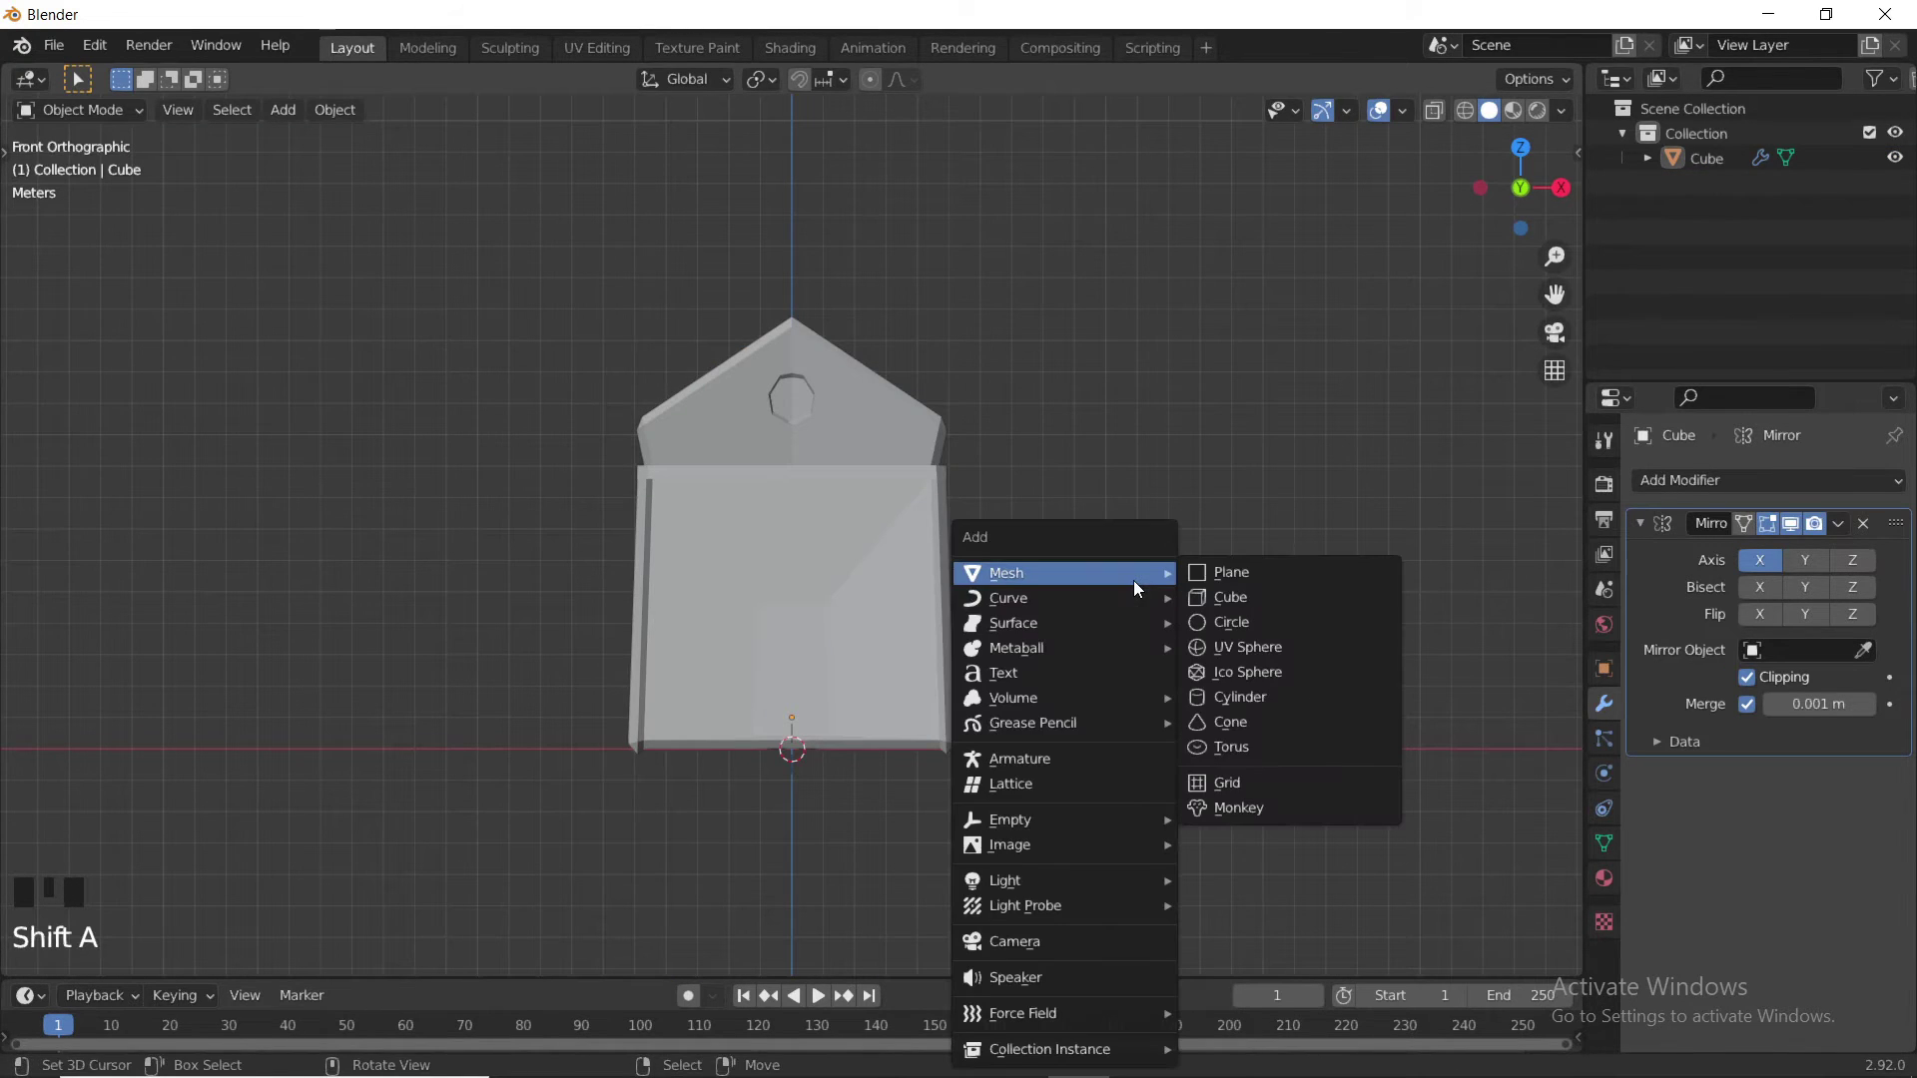
pyautogui.click(1276, 597)
pyautogui.press('g')
pyautogui.press('z')
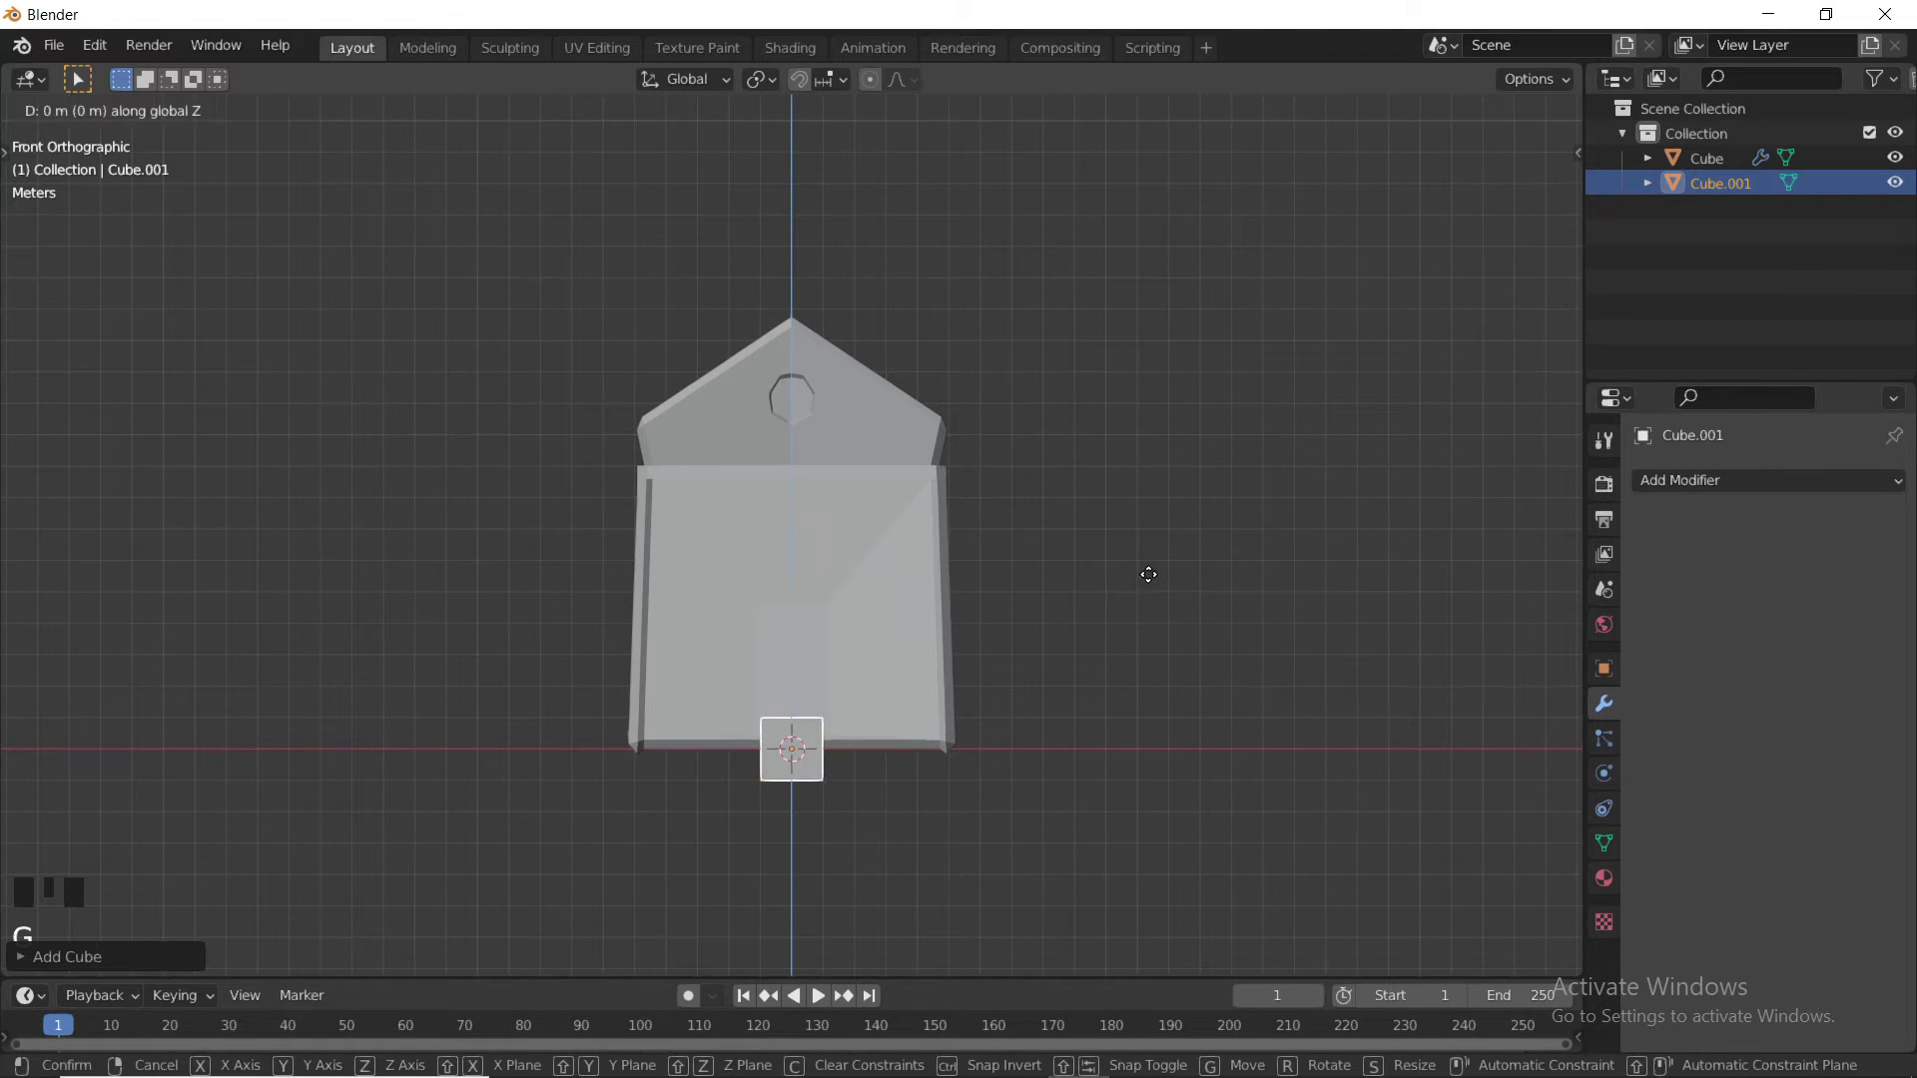
pyautogui.click(1132, 149)
# - In Edit Mode, move the new cube's rear face along Y to the back end of the roof ridge
pyautogui.moveTo(1133, 152); pyautogui.dragTo(633, 456, button='middle')
pyautogui.scroll(4, 751, 412)
pyautogui.press('Tab')
pyautogui.click(213, 110)
pyautogui.rightClick(621, 352)
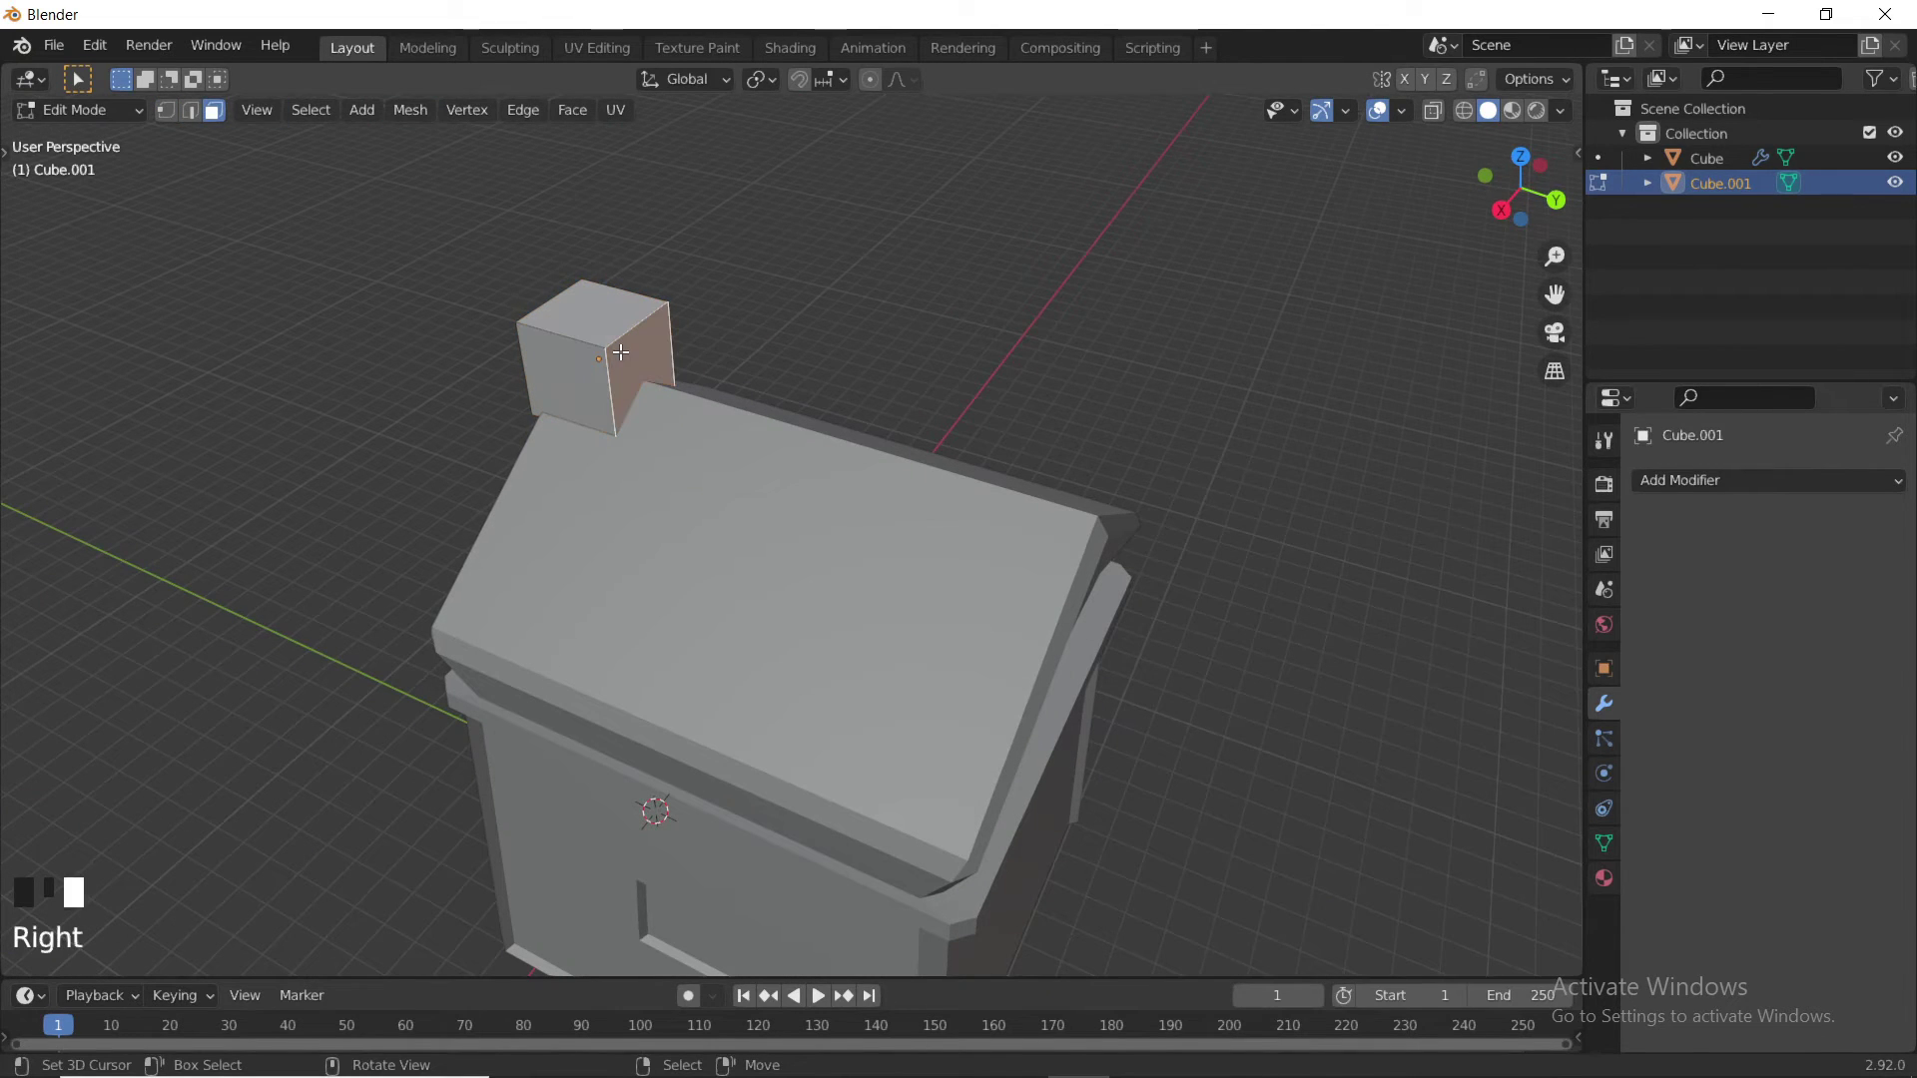
pyautogui.press('g')
pyautogui.press('y')
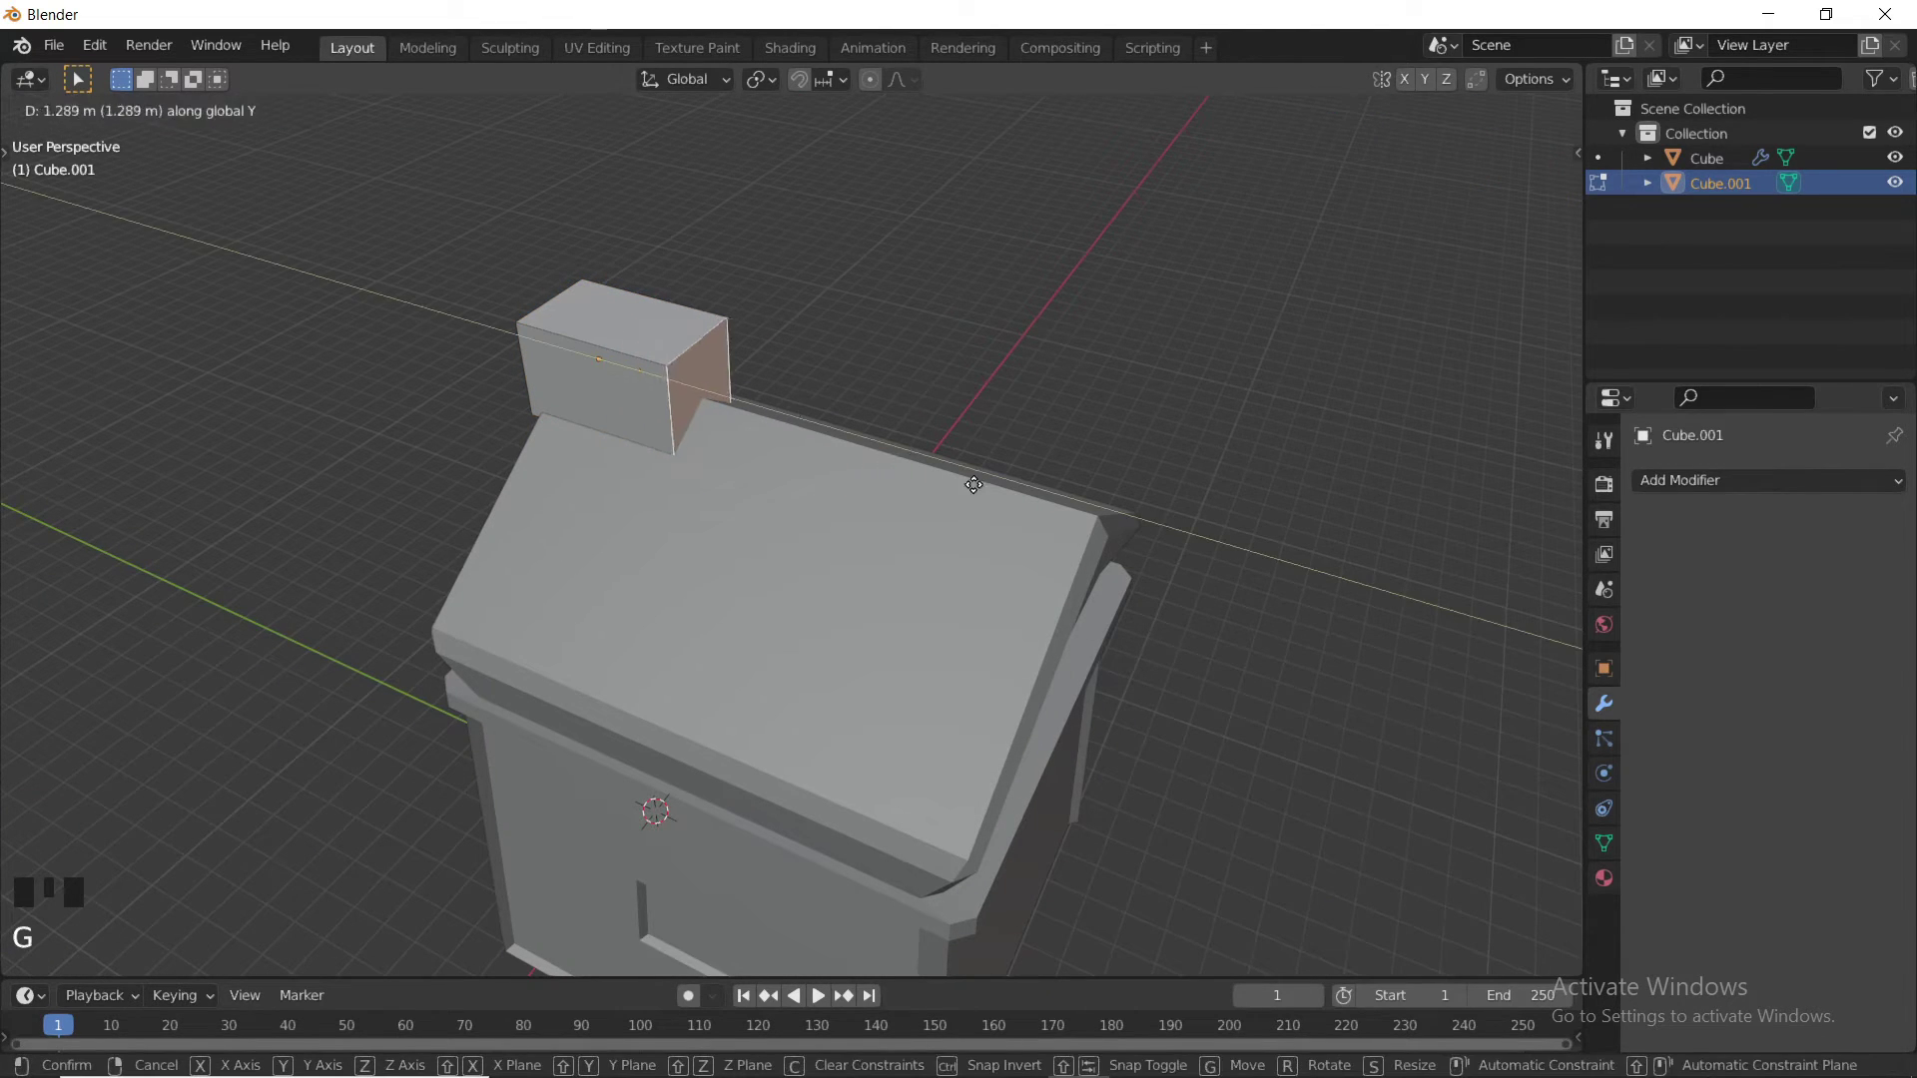
pyautogui.click(1266, 603)
# - Move the ridge block's front face forward along Y by about 0.17 m
pyautogui.moveTo(679, 464); pyautogui.dragTo(866, 485, button='middle')
pyautogui.rightClick(670, 481)
pyautogui.press('g')
pyautogui.press('y')
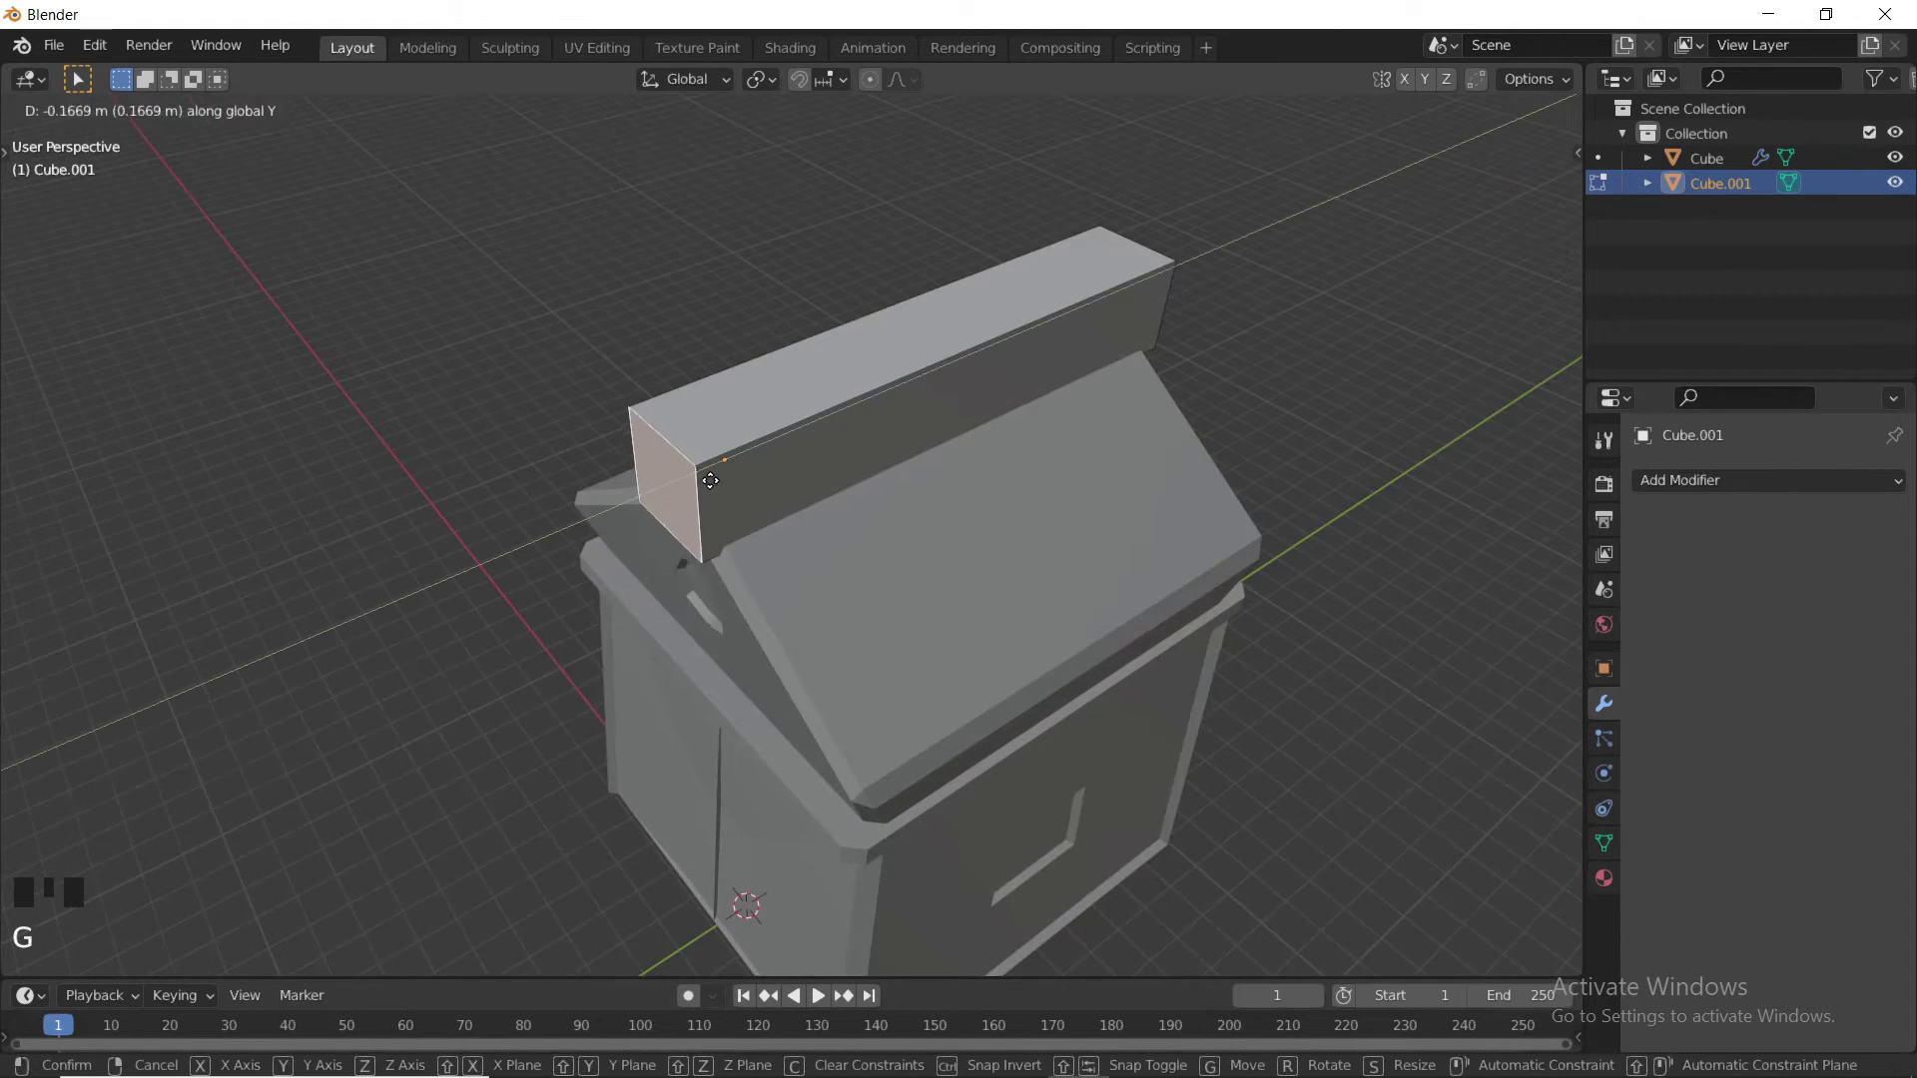
pyautogui.click(708, 484)
pyautogui.scroll(-3, 708, 494)
pyautogui.moveTo(708, 493); pyautogui.dragTo(817, 471, button='middle')
pyautogui.moveTo(956, 455); pyautogui.dragTo(920, 475, button='middle')
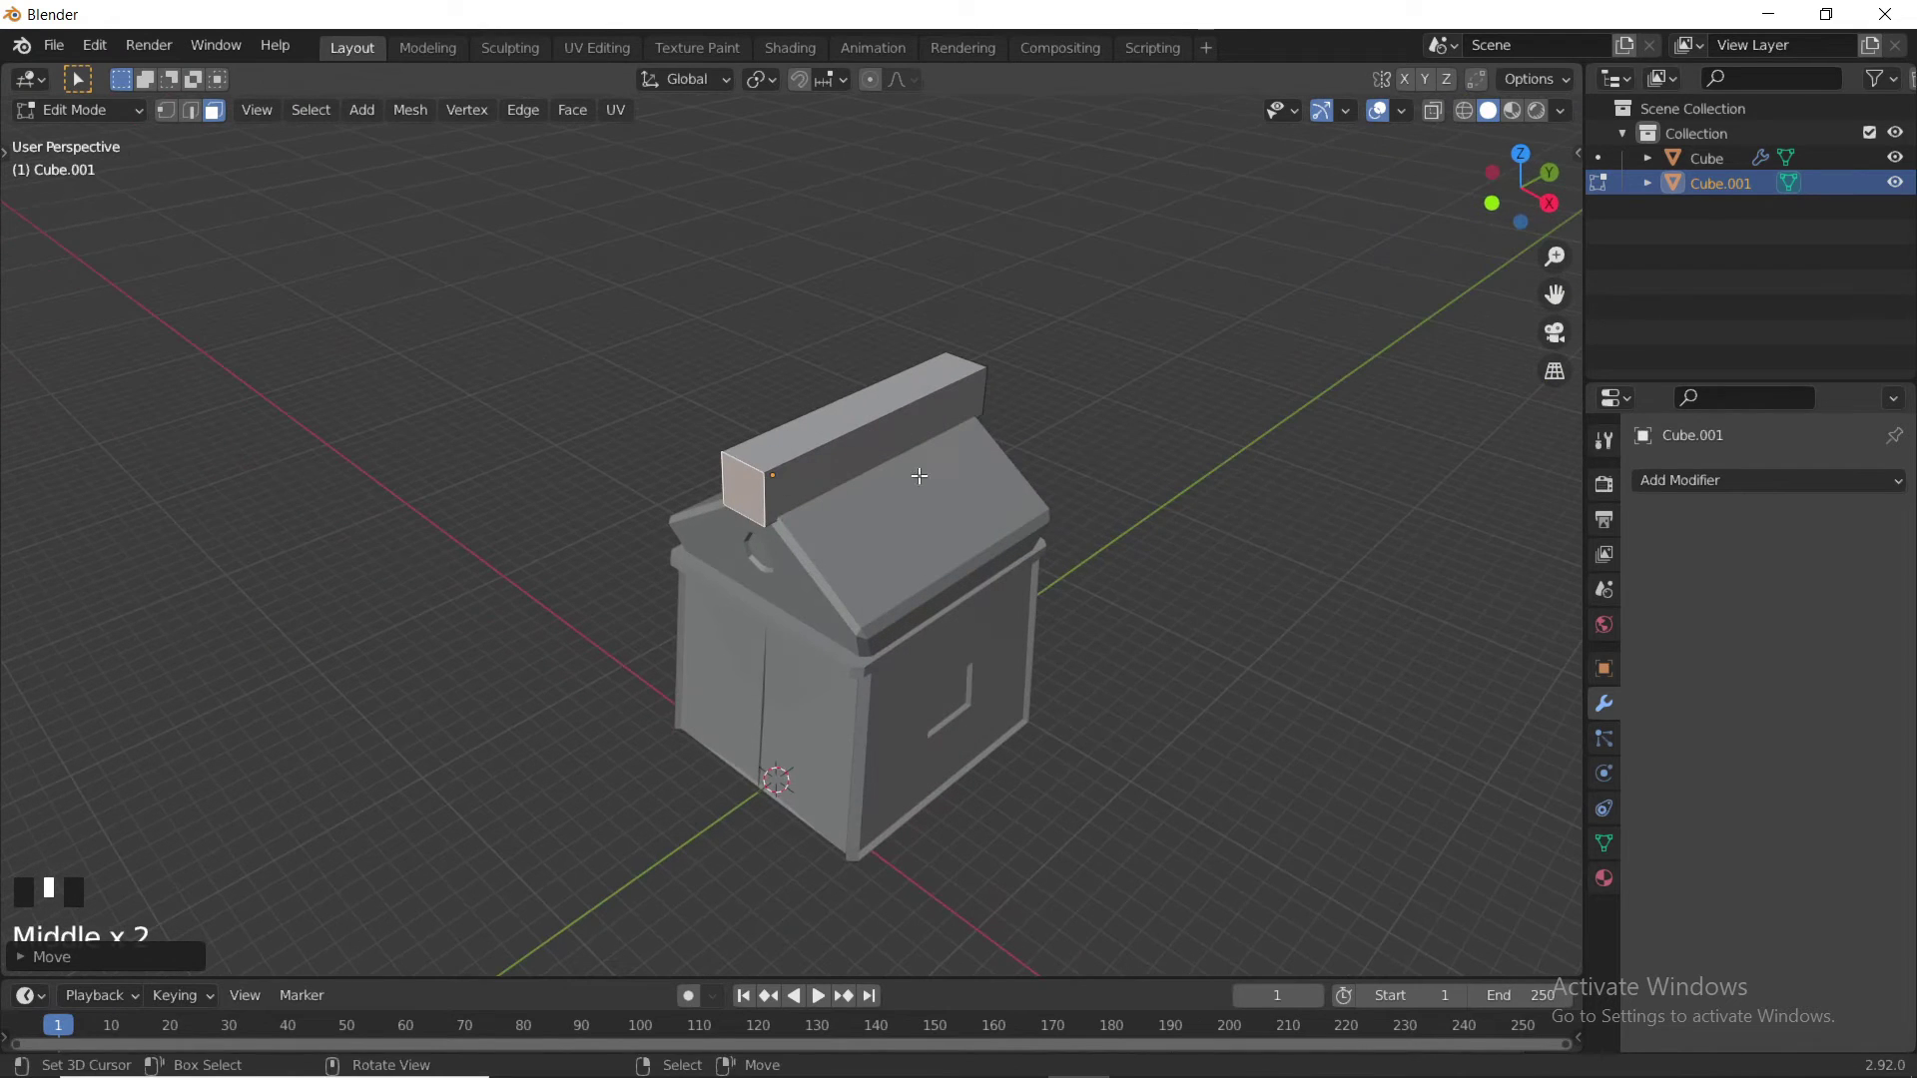
# - Add a Bevel modifier with an amount of 0.6 m to the ridge block and return to Object Mode
pyautogui.click(1676, 487)
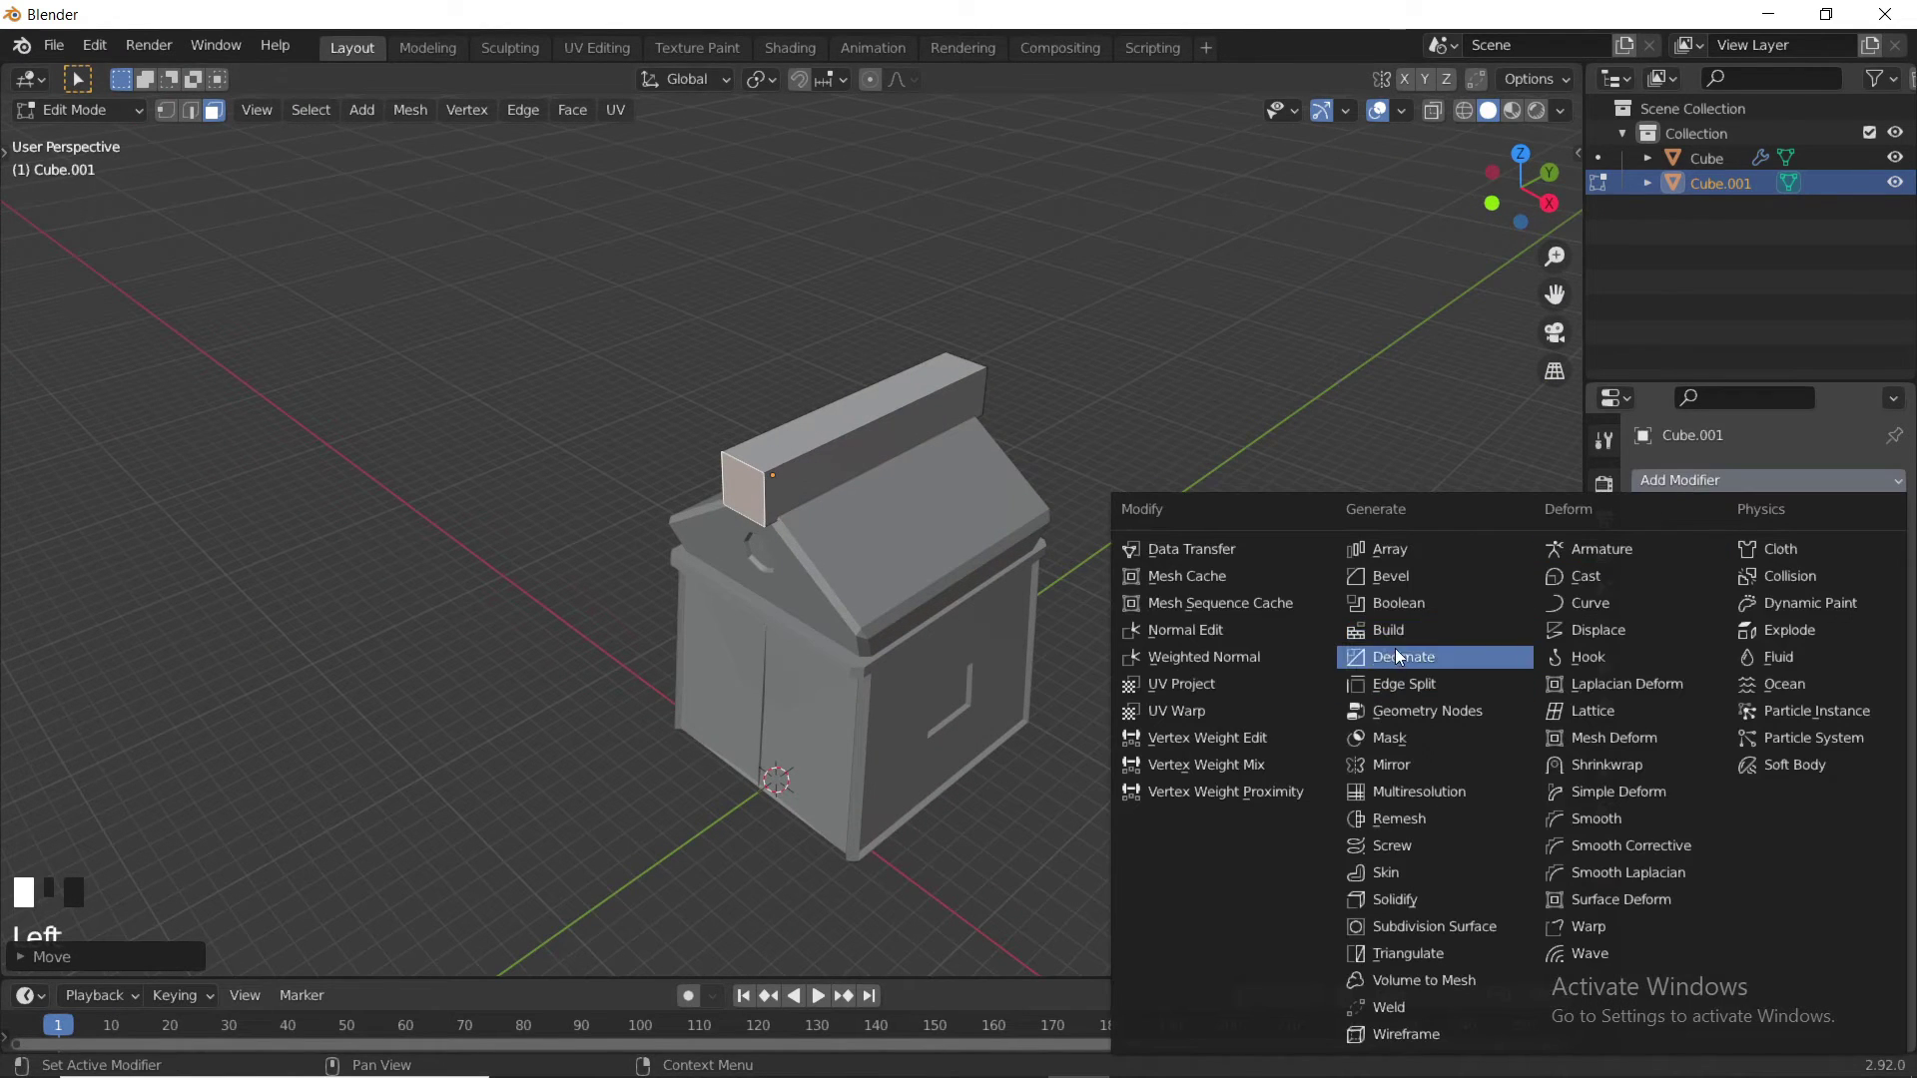
pyautogui.click(1432, 581)
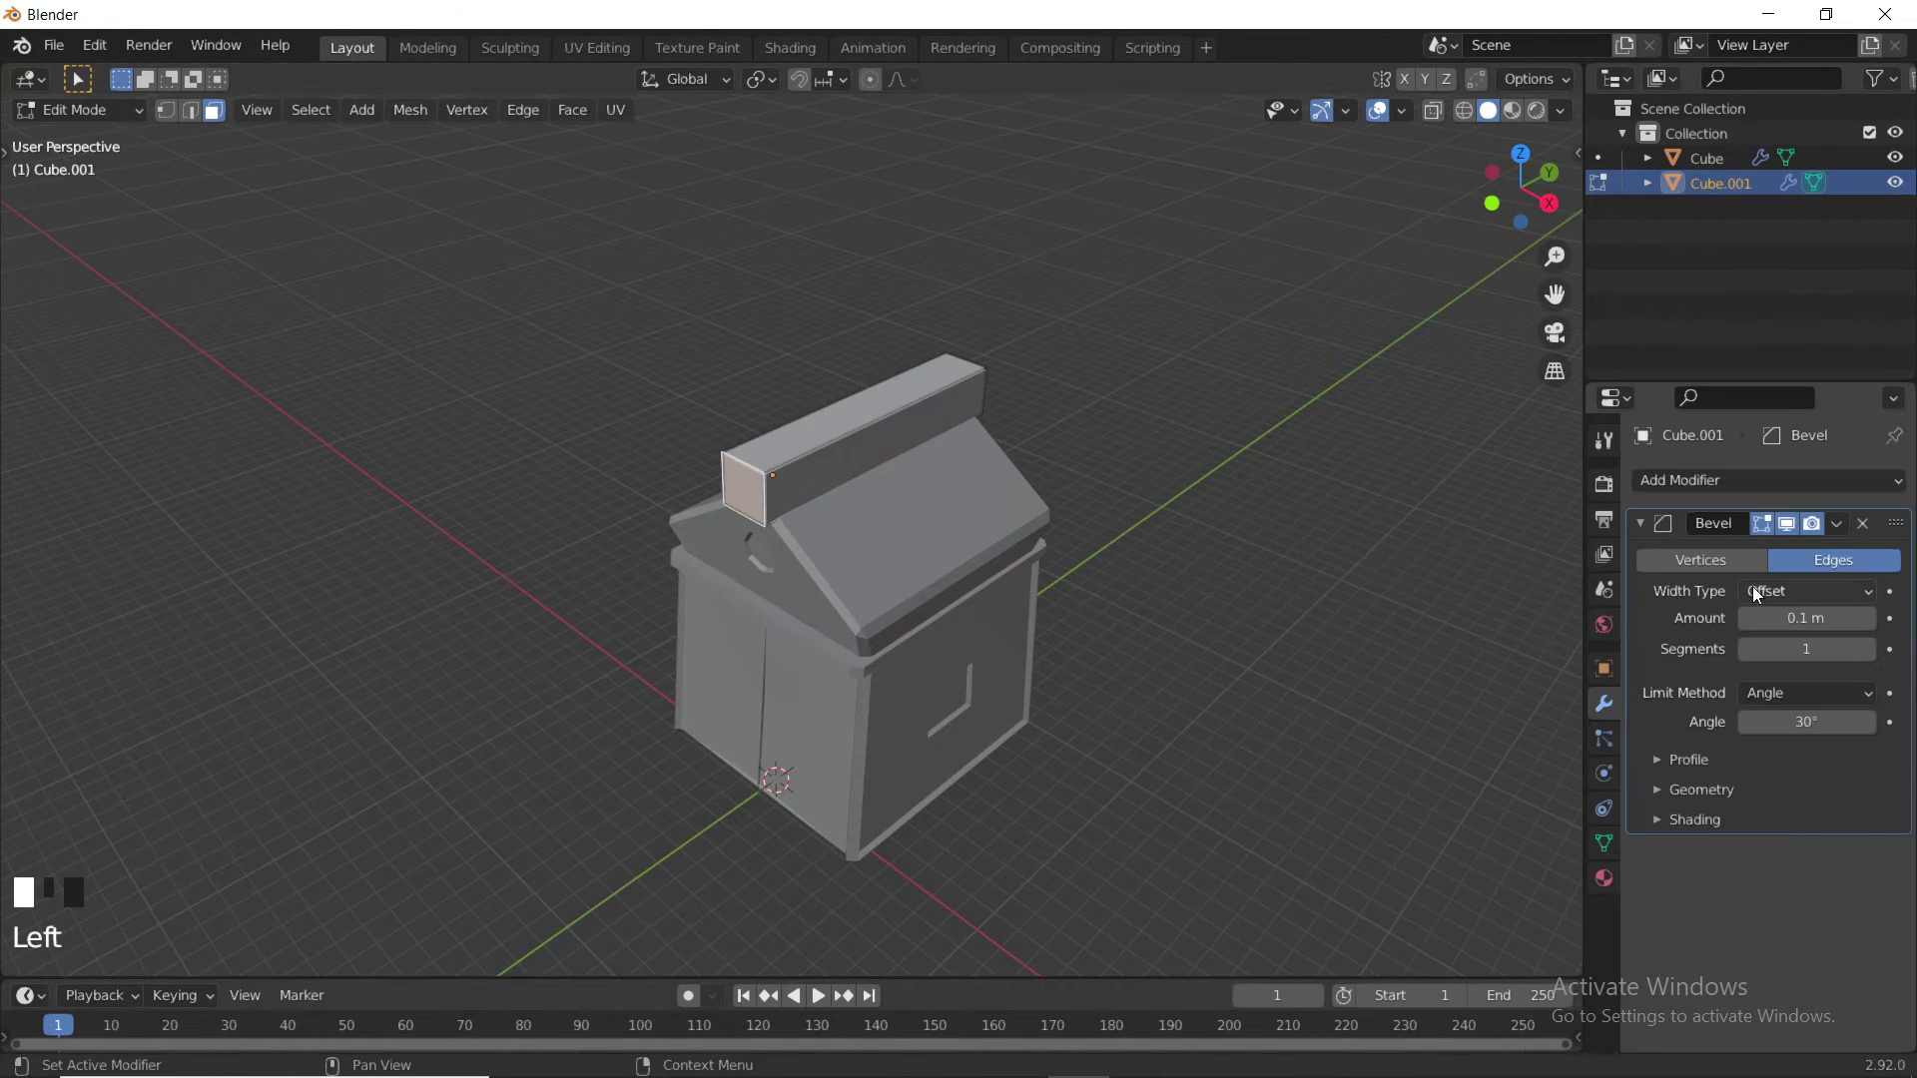
pyautogui.moveTo(1755, 624); pyautogui.dragTo(1848, 624)
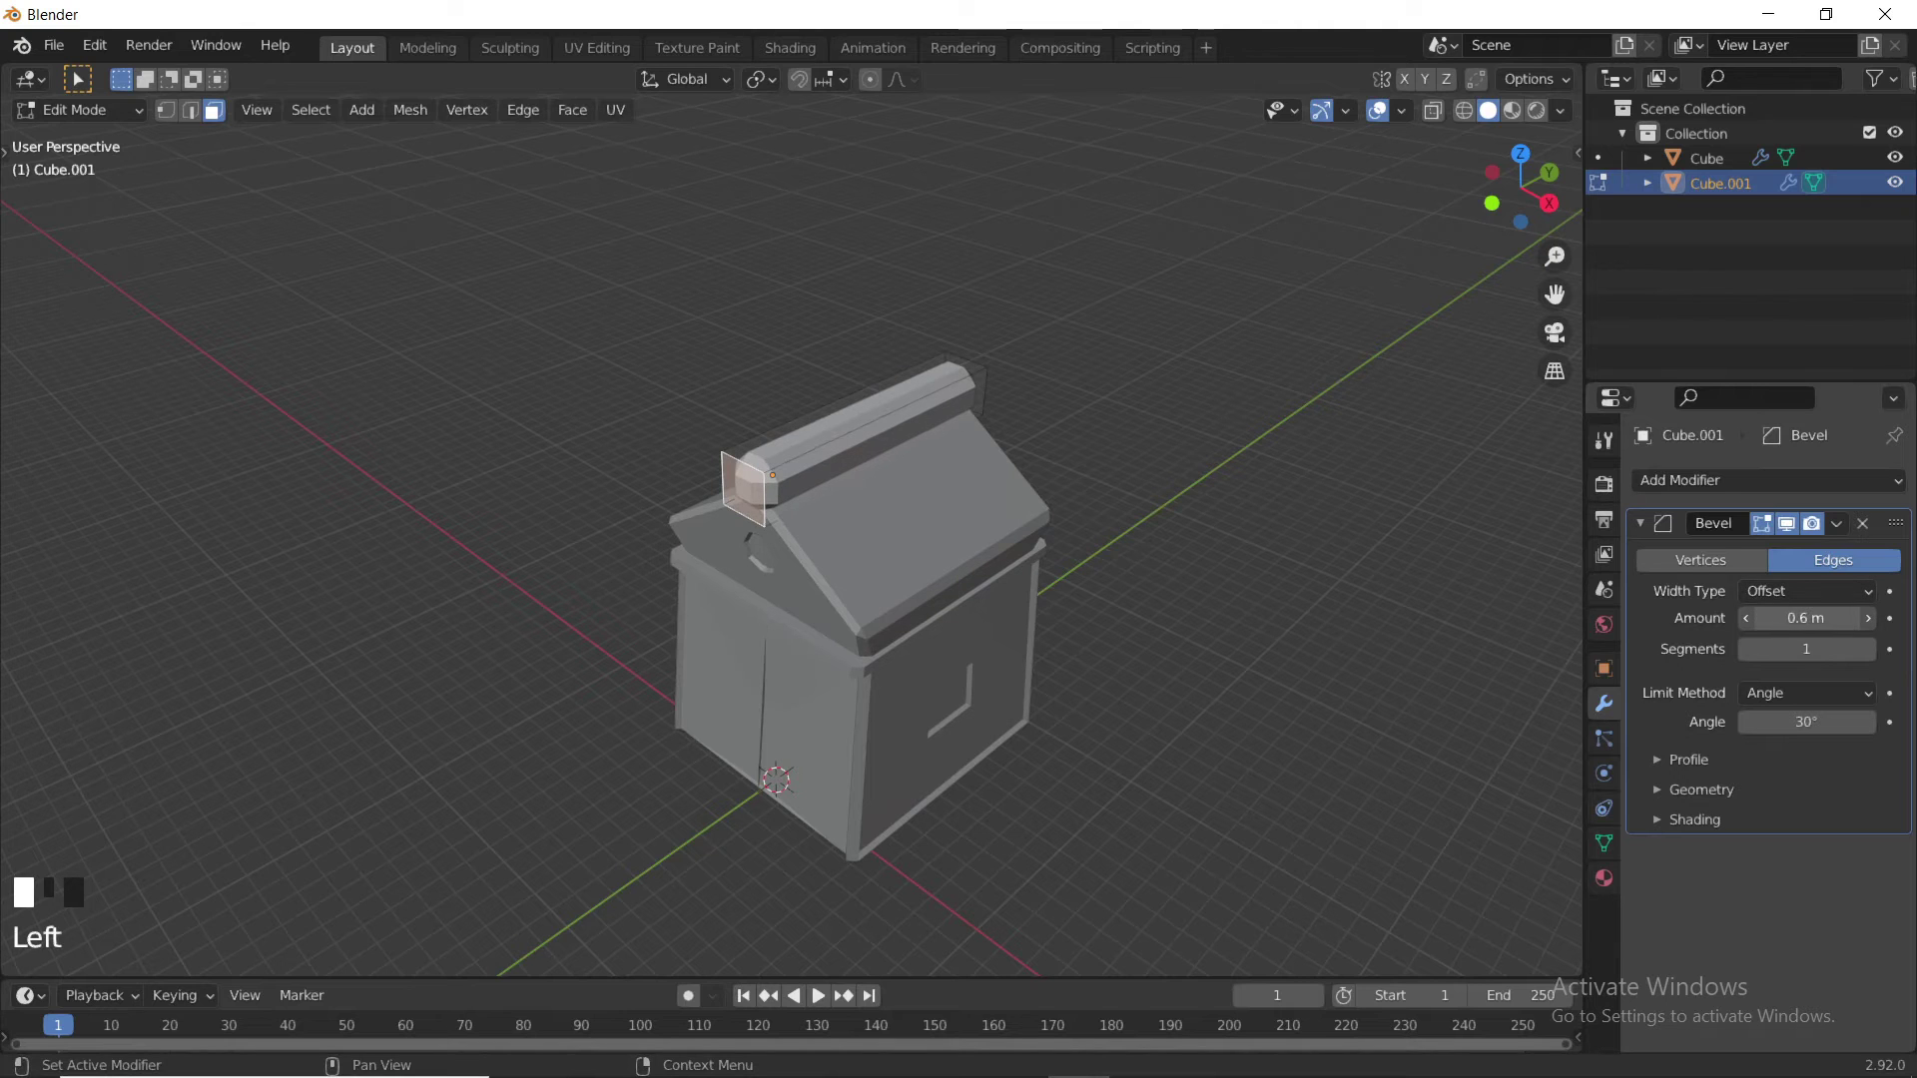
pyautogui.press('Tab')
# - Scale the ridge beam down along X and Z to make it slimmer
pyautogui.scroll(3, 1023, 513)
pyautogui.keyDown('shift'); pyautogui.moveTo(1022, 513); pyautogui.dragTo(997, 531, button='middle'); pyautogui.keyUp('shift')
pyautogui.press('s')
pyautogui.press('x')
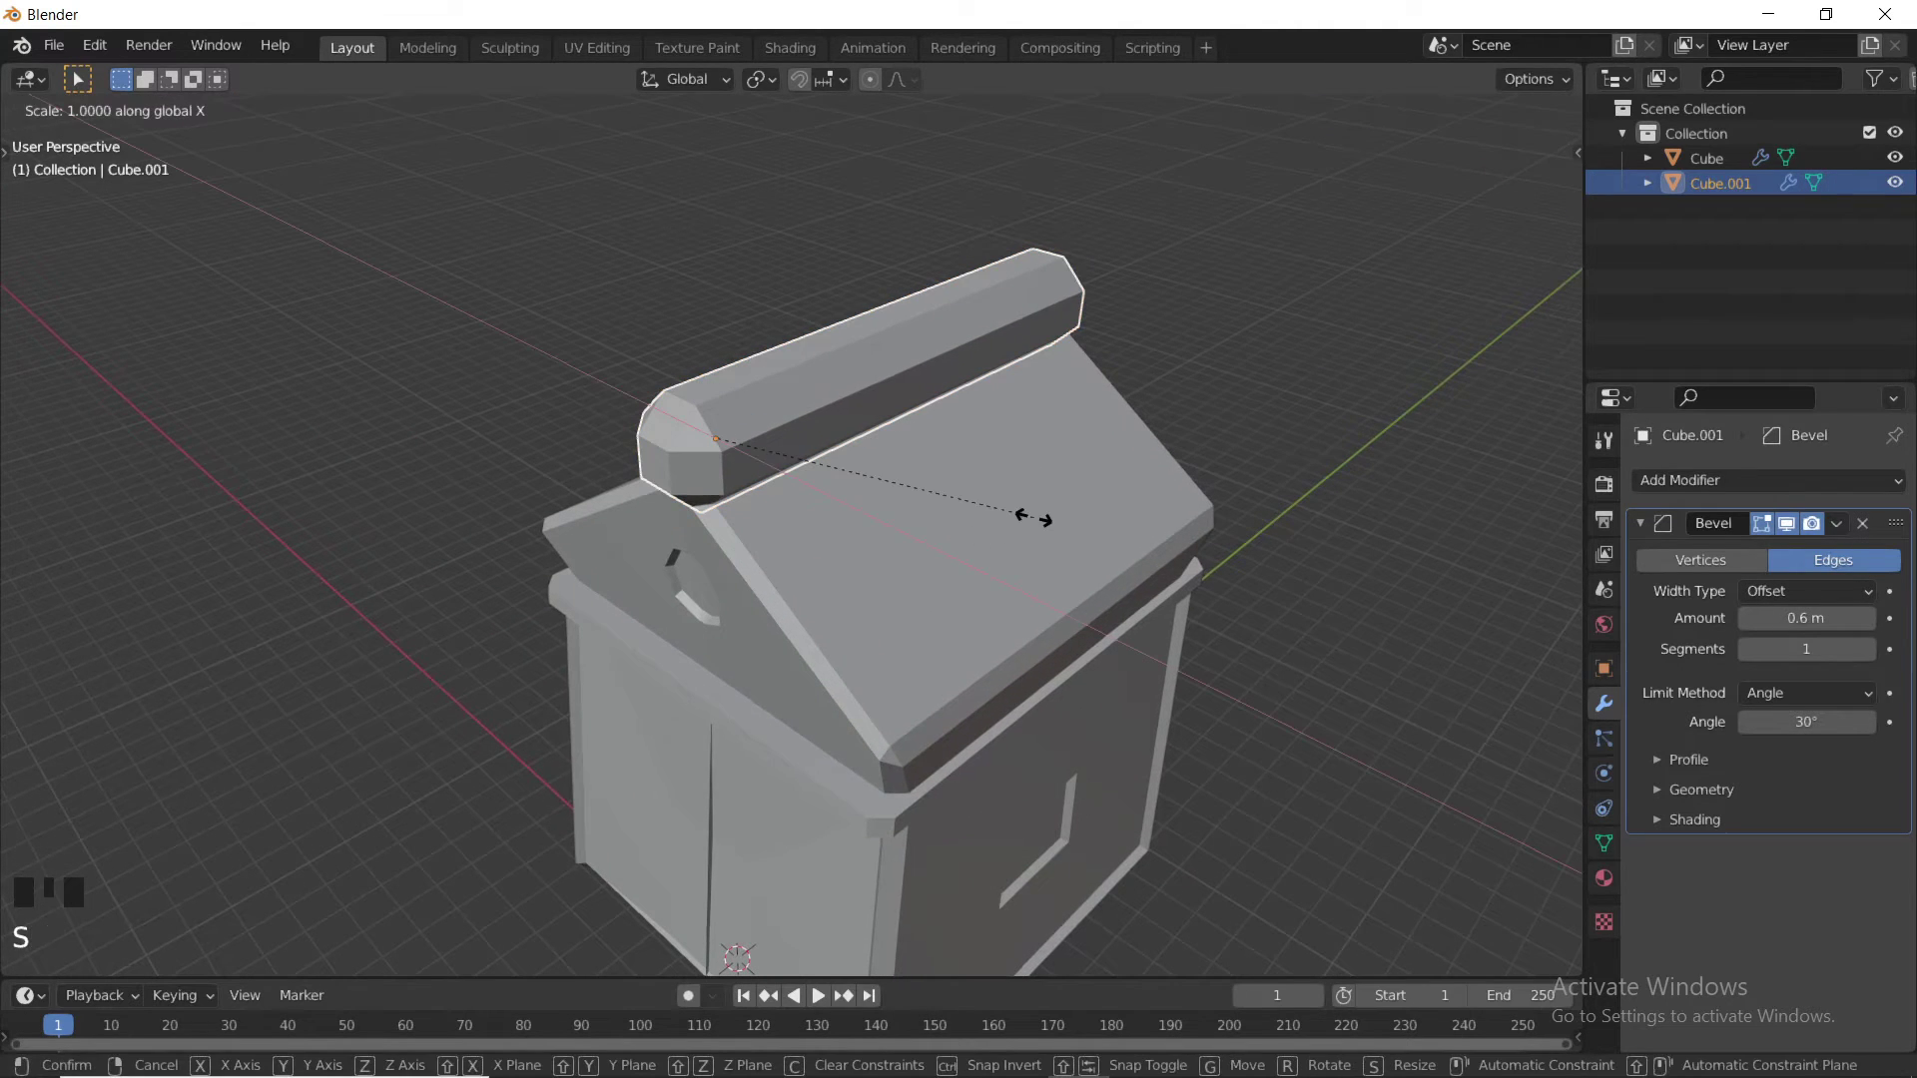
pyautogui.click(903, 491)
pyautogui.press('s')
pyautogui.press('z')
pyautogui.click(860, 500)
# - Widen the ridge beam slightly along X and rescale its length along Y
pyautogui.moveTo(860, 500)
pyautogui.mouseDown(button='middle')
pyautogui.moveTo(967, 497)
pyautogui.moveTo(889, 482)
pyautogui.mouseUp(button='middle')
pyautogui.press('s')
pyautogui.press('x')
pyautogui.click(965, 481)
pyautogui.press('s')
pyautogui.press('x')
pyautogui.press('y')
pyautogui.click(910, 472)
# - Move the ridge beam forward along negative Y by about 0.31 m
pyautogui.press('g')
pyautogui.press('x')
pyautogui.press('y')
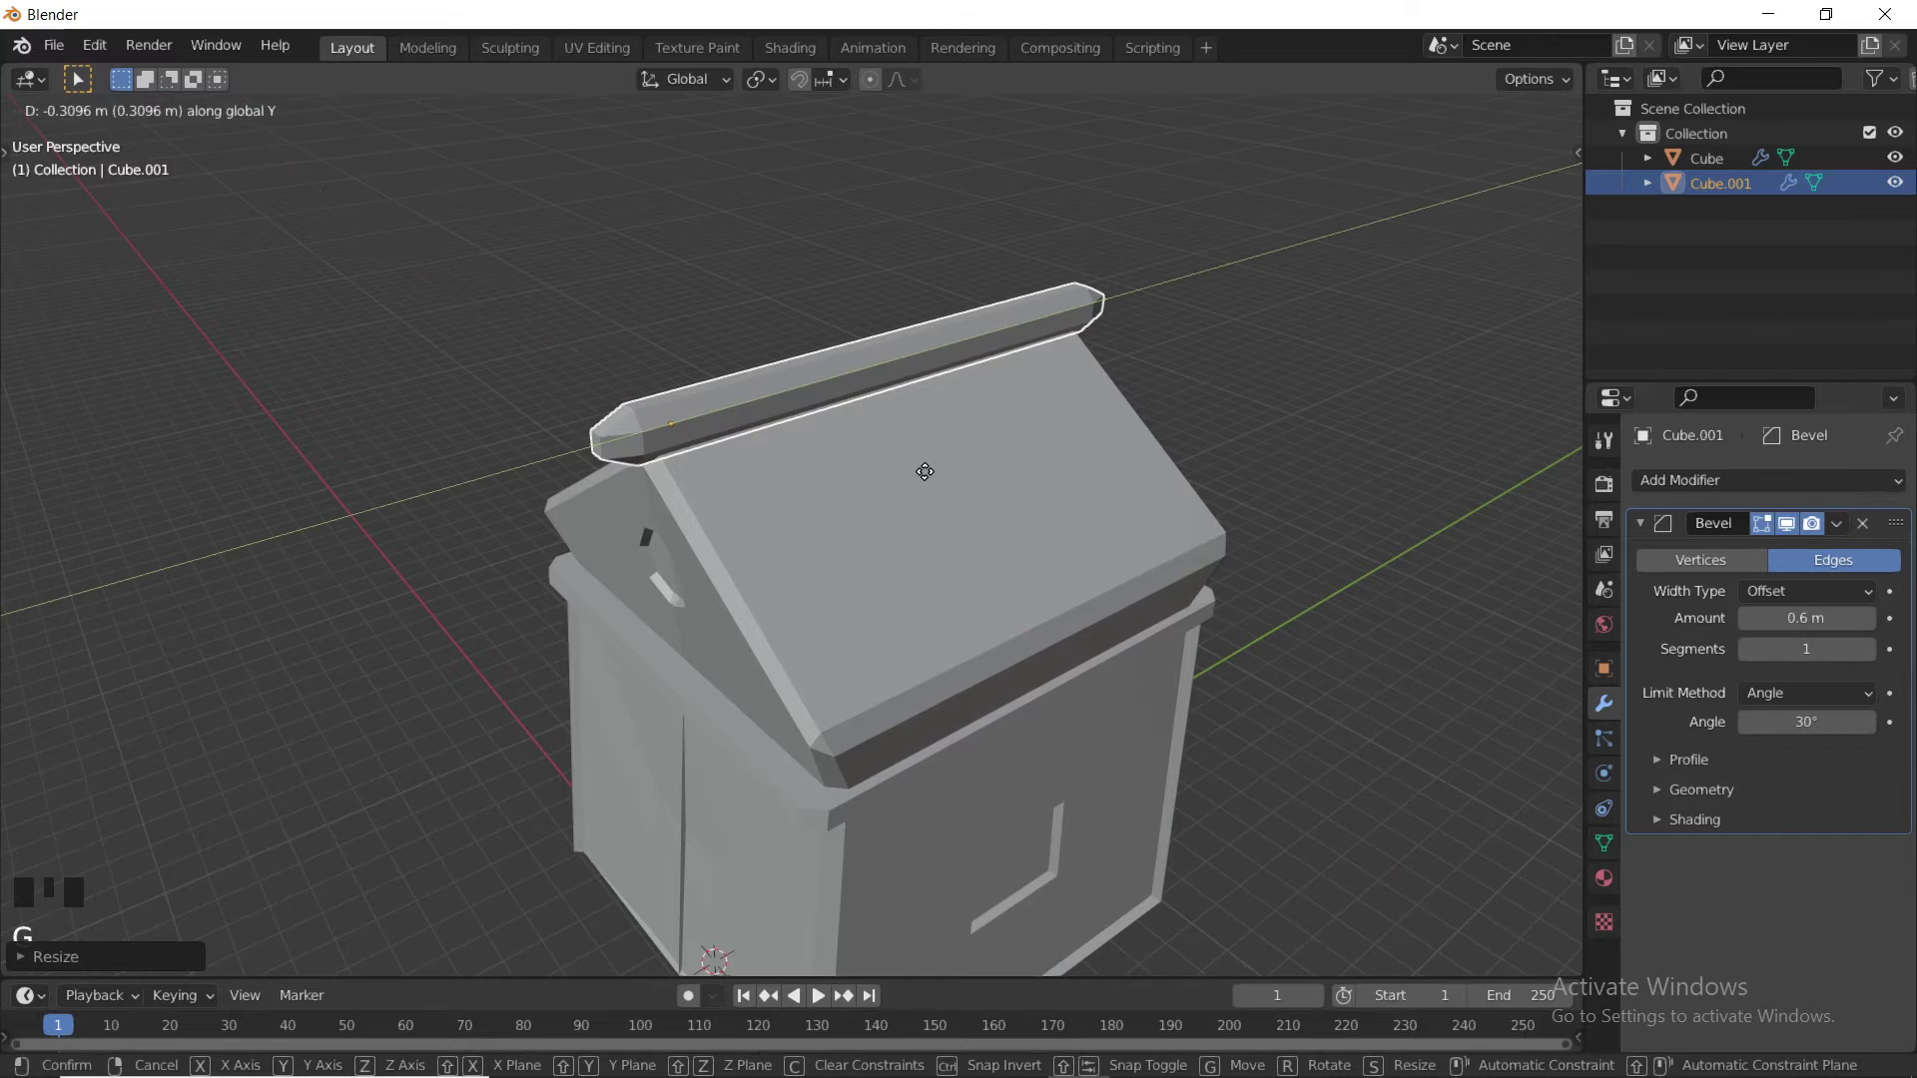
pyautogui.click(924, 471)
# - In Edit Mode, add a loop cut around the ridge beam and slide it close to the front end
pyautogui.press('Tab')
pyautogui.moveTo(767, 435); pyautogui.dragTo(679, 436, button='middle')
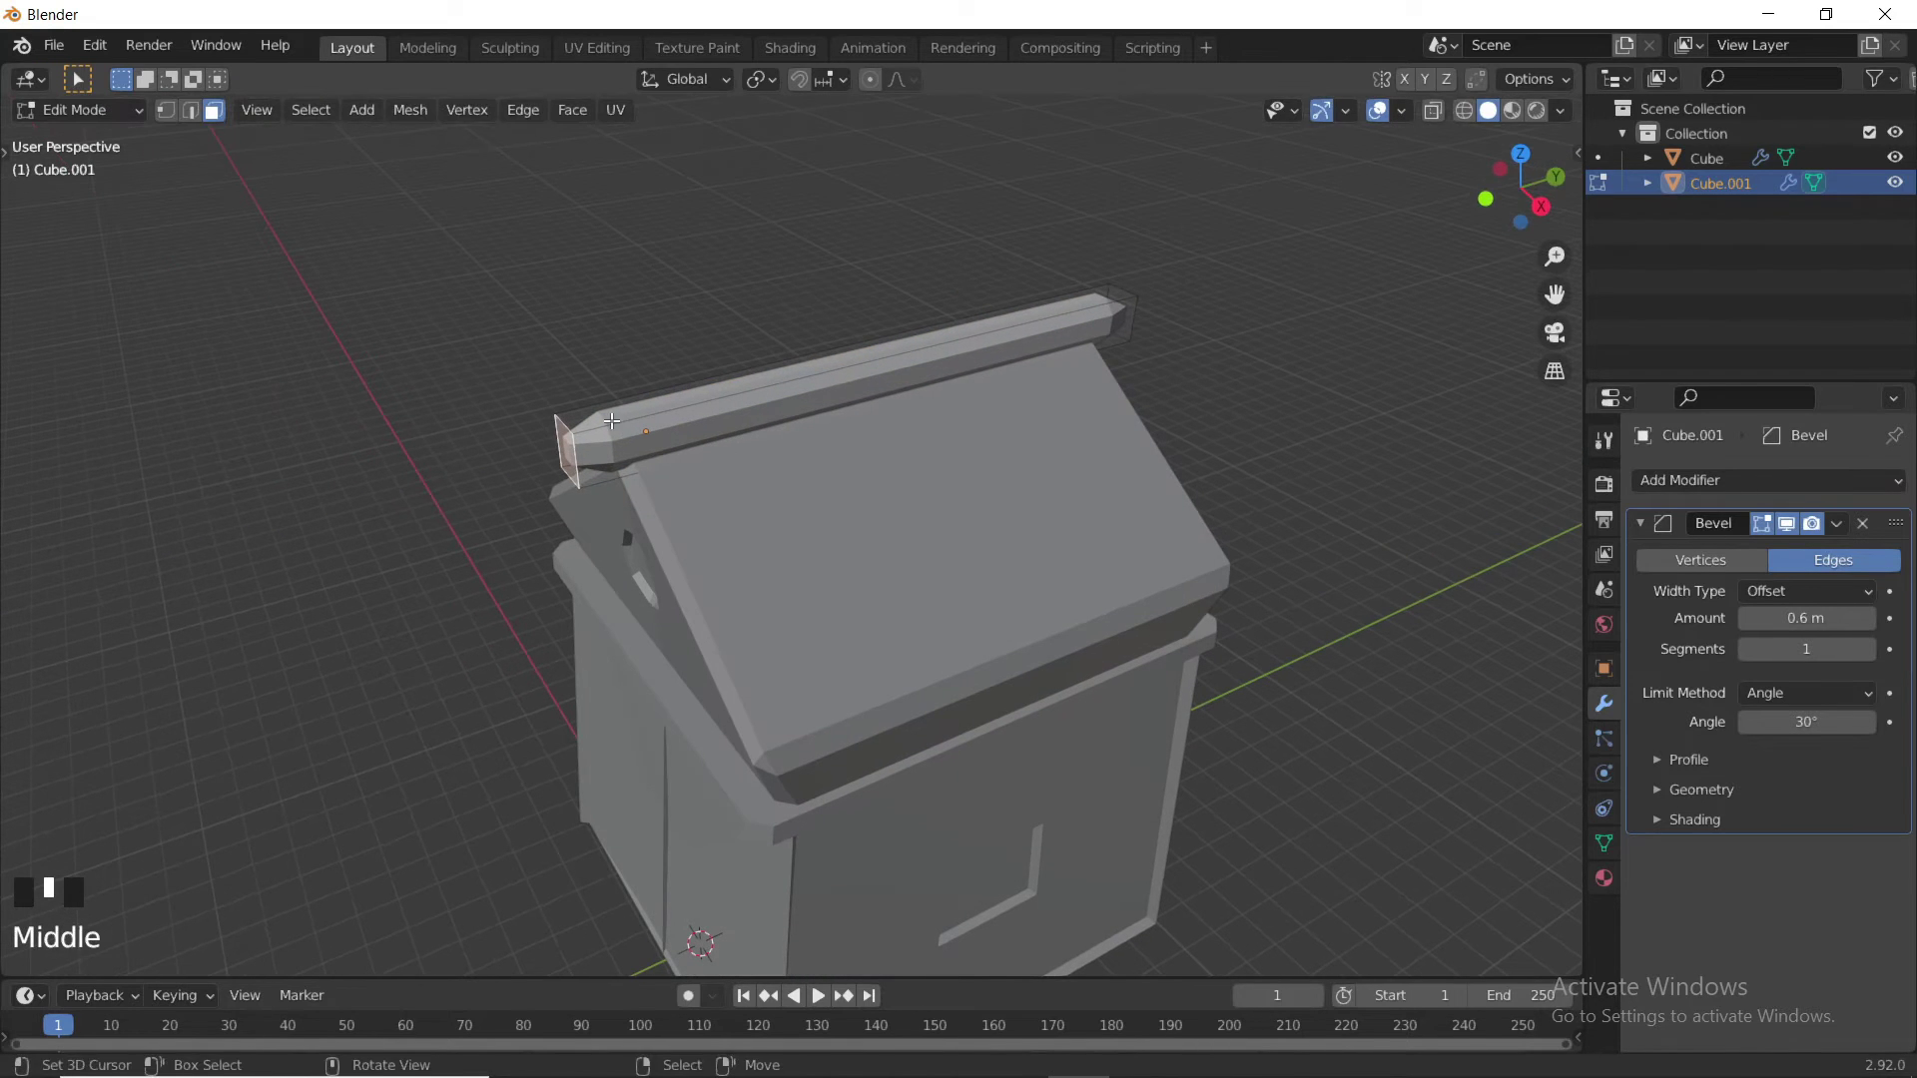
pyautogui.press('g')
pyautogui.press('z')
pyautogui.rightClick(613, 385)
pyautogui.hotkey('ctrl', 'r')
pyautogui.click(651, 417)
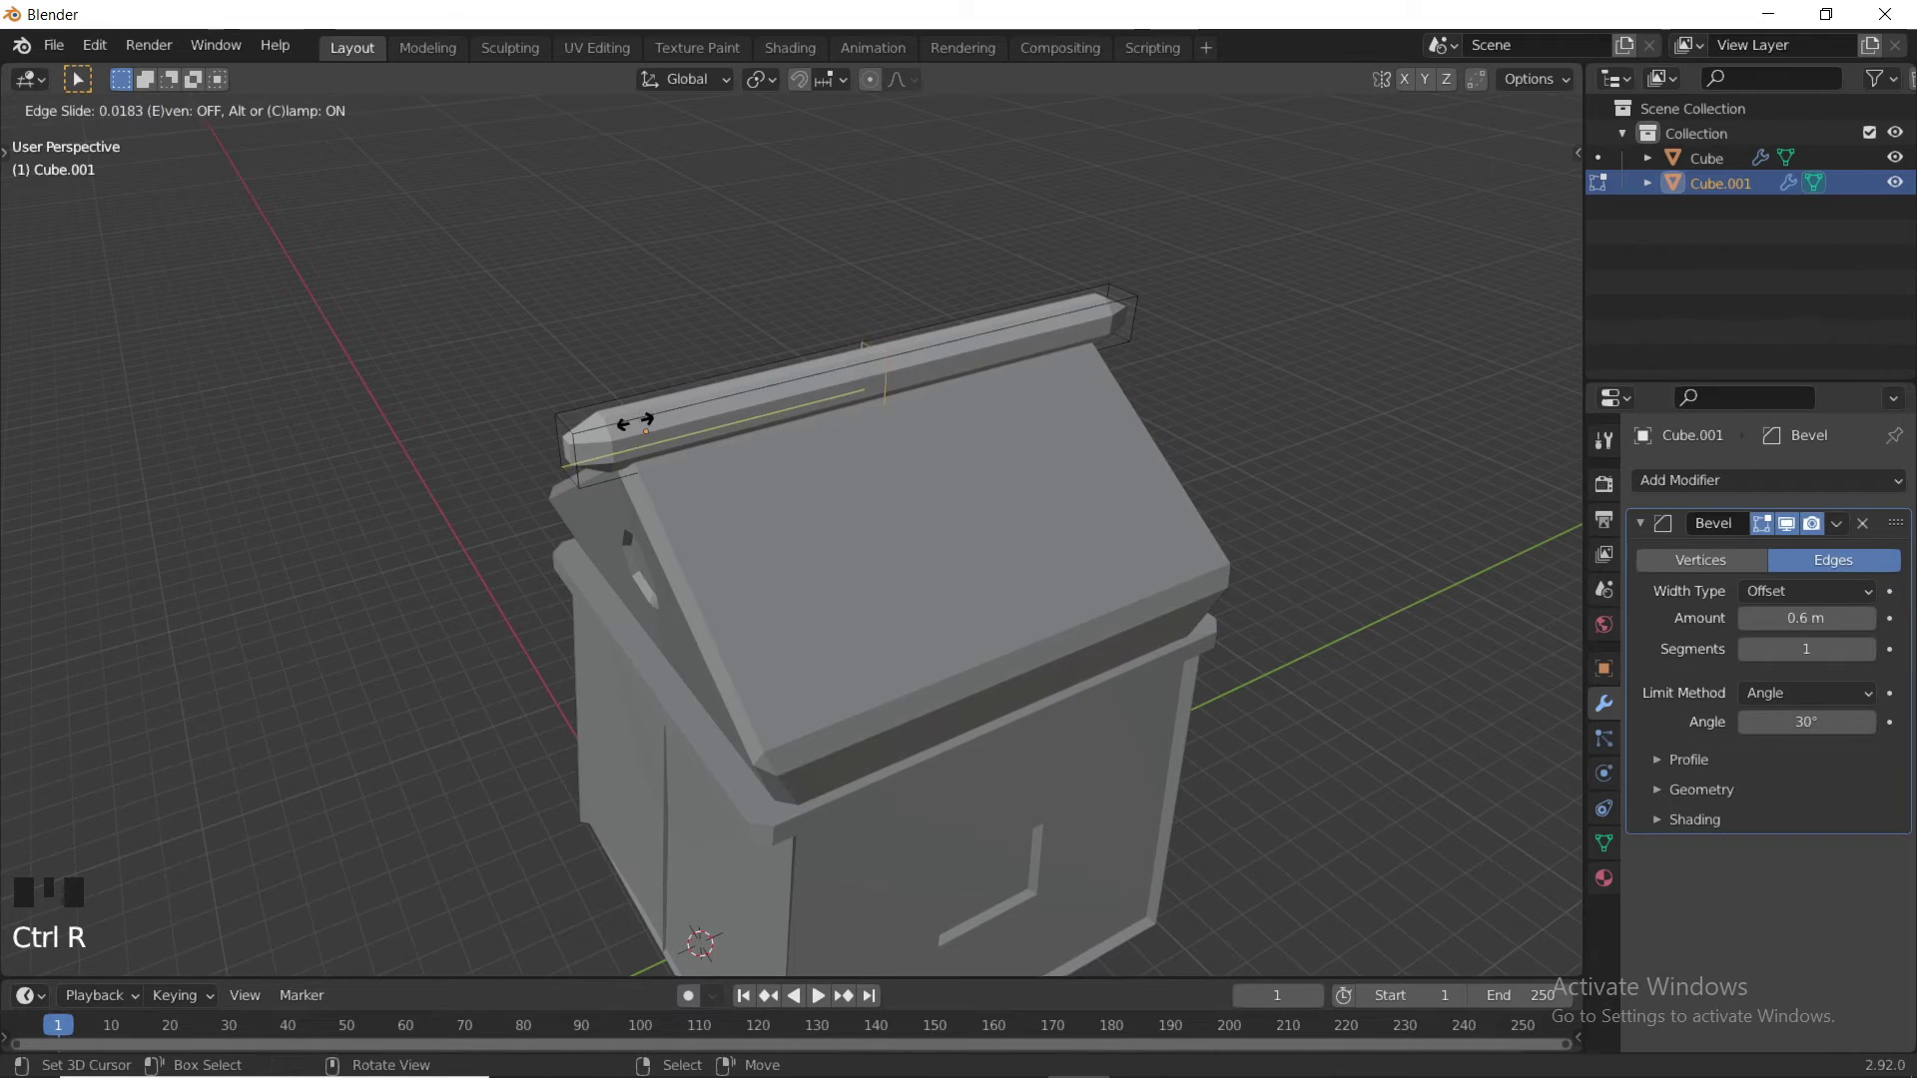
pyautogui.click(434, 501)
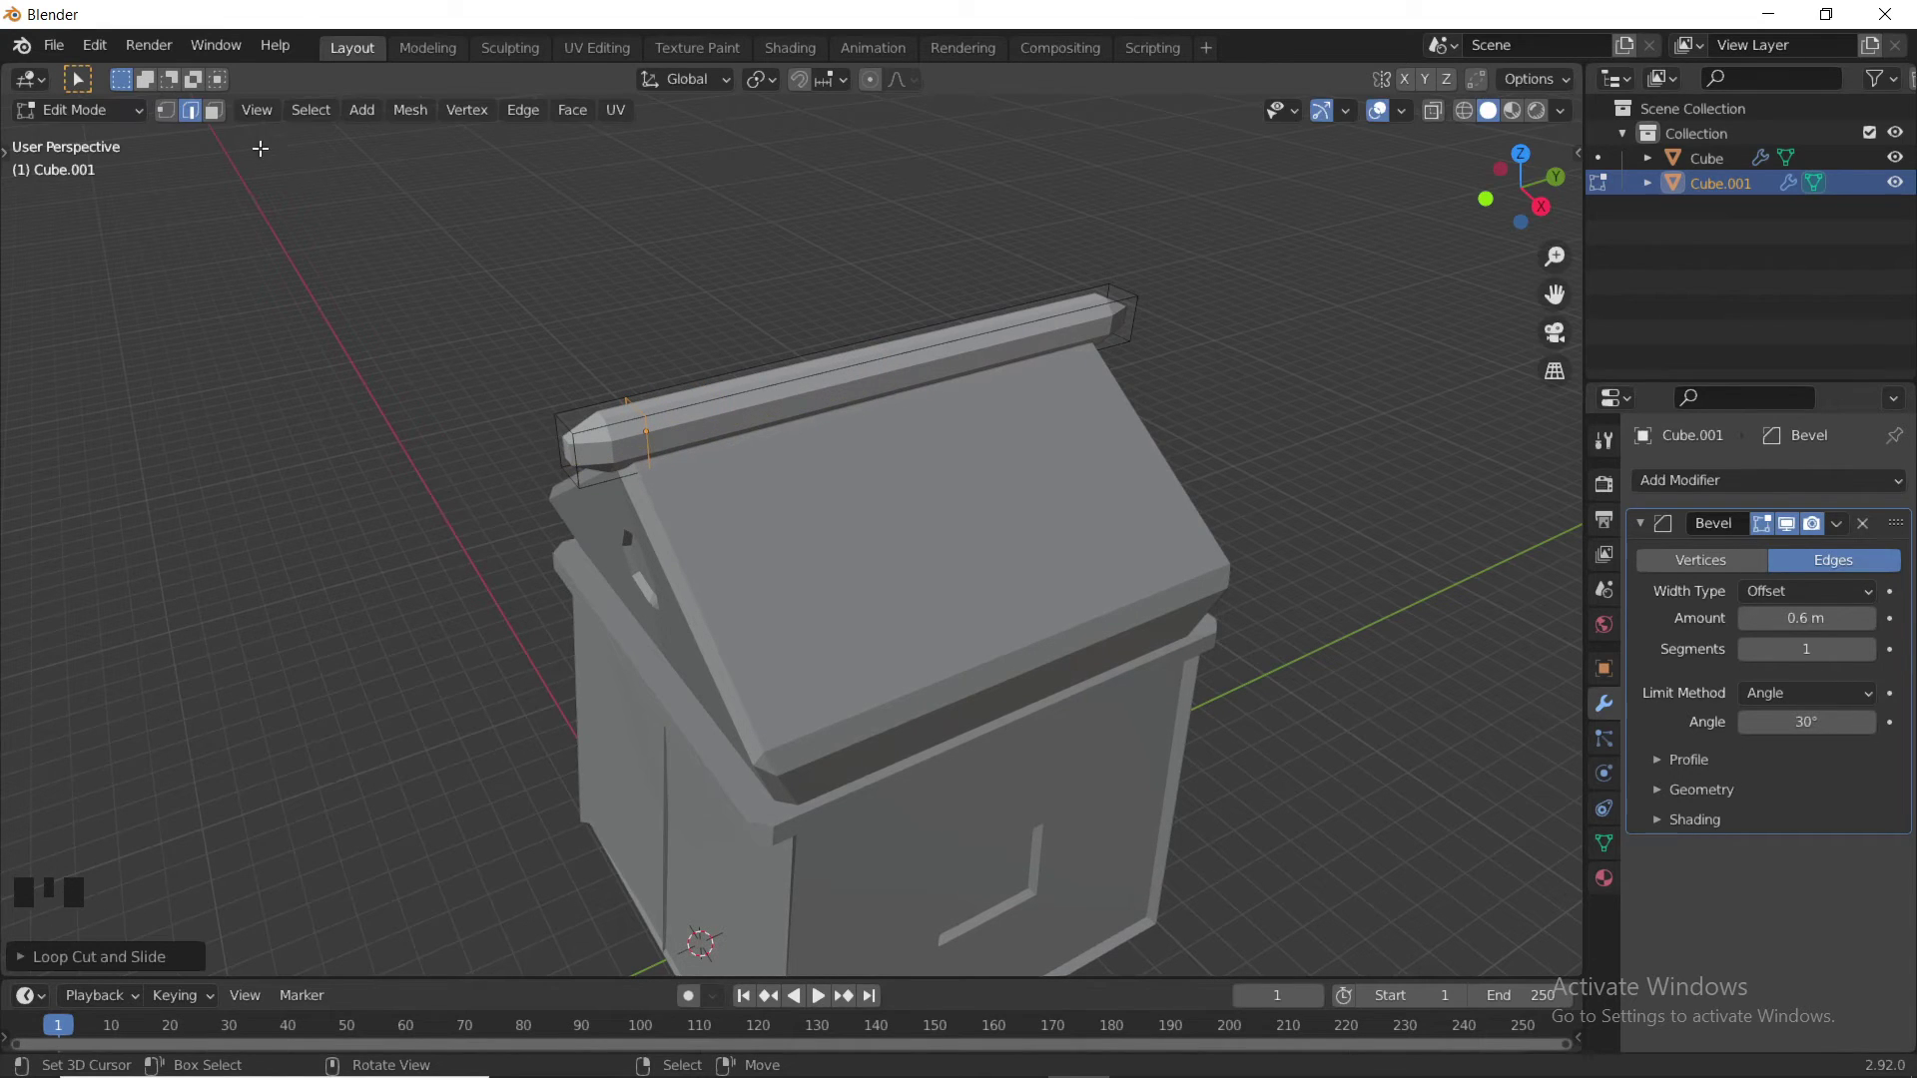
# - Select the beam's front end face and, in the right side view, move it upward and outward to curve the tip
pyautogui.rightClick(564, 454)
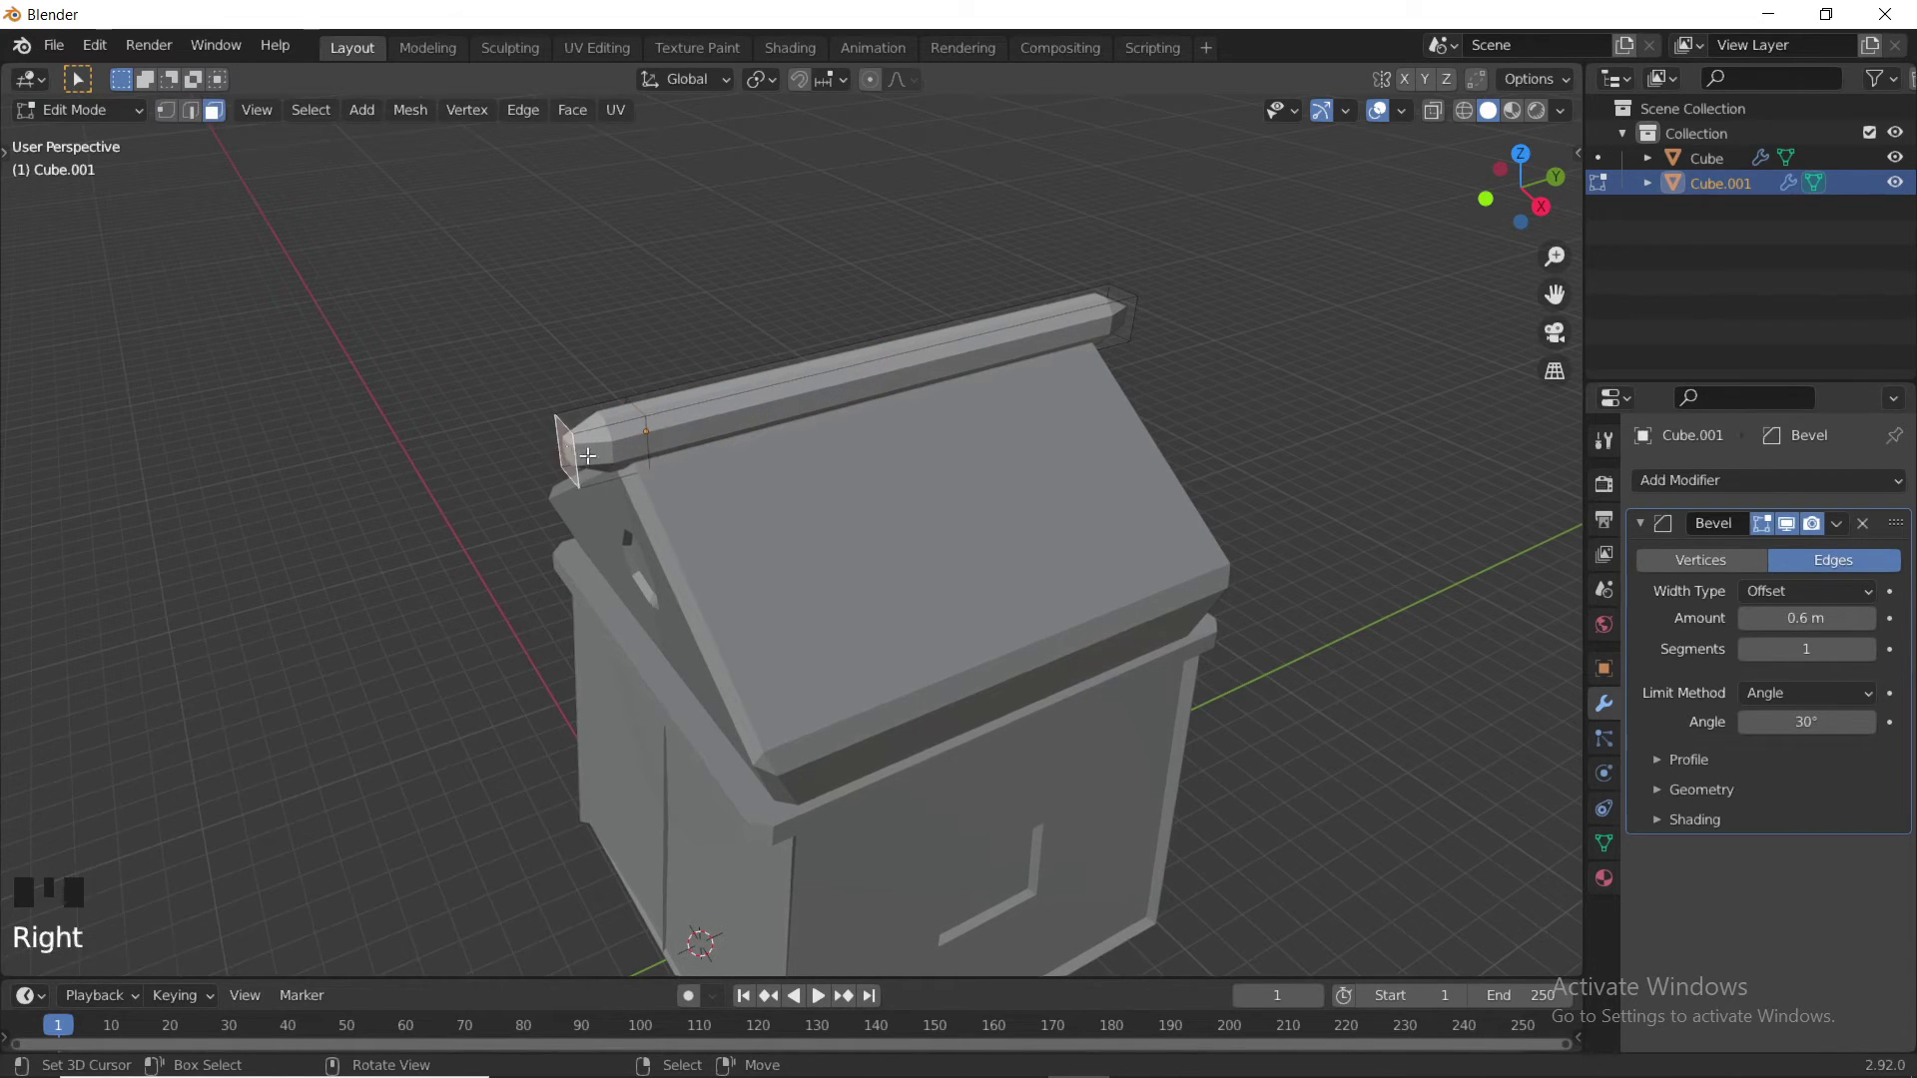
pyautogui.press('g')
pyautogui.rightClick(624, 449)
pyautogui.press('KP_3')
pyautogui.press('g')
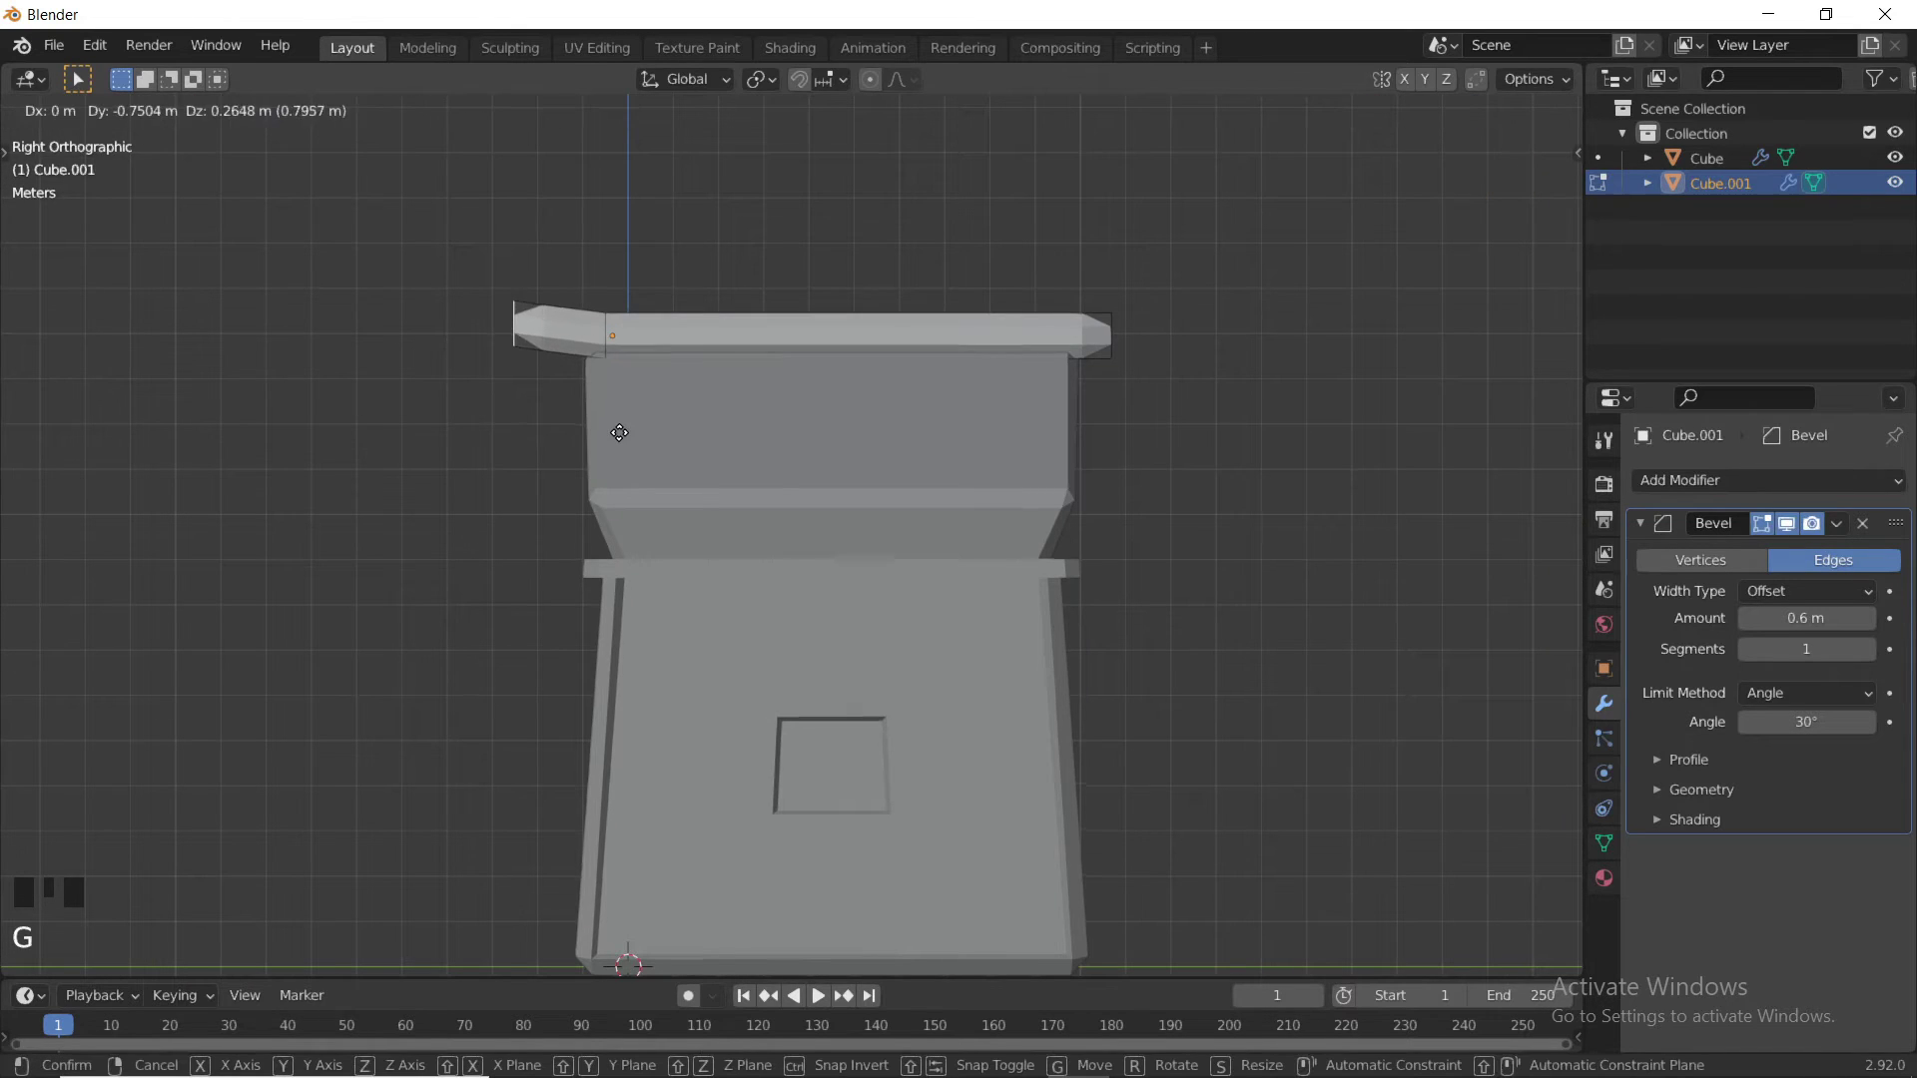
pyautogui.click(627, 427)
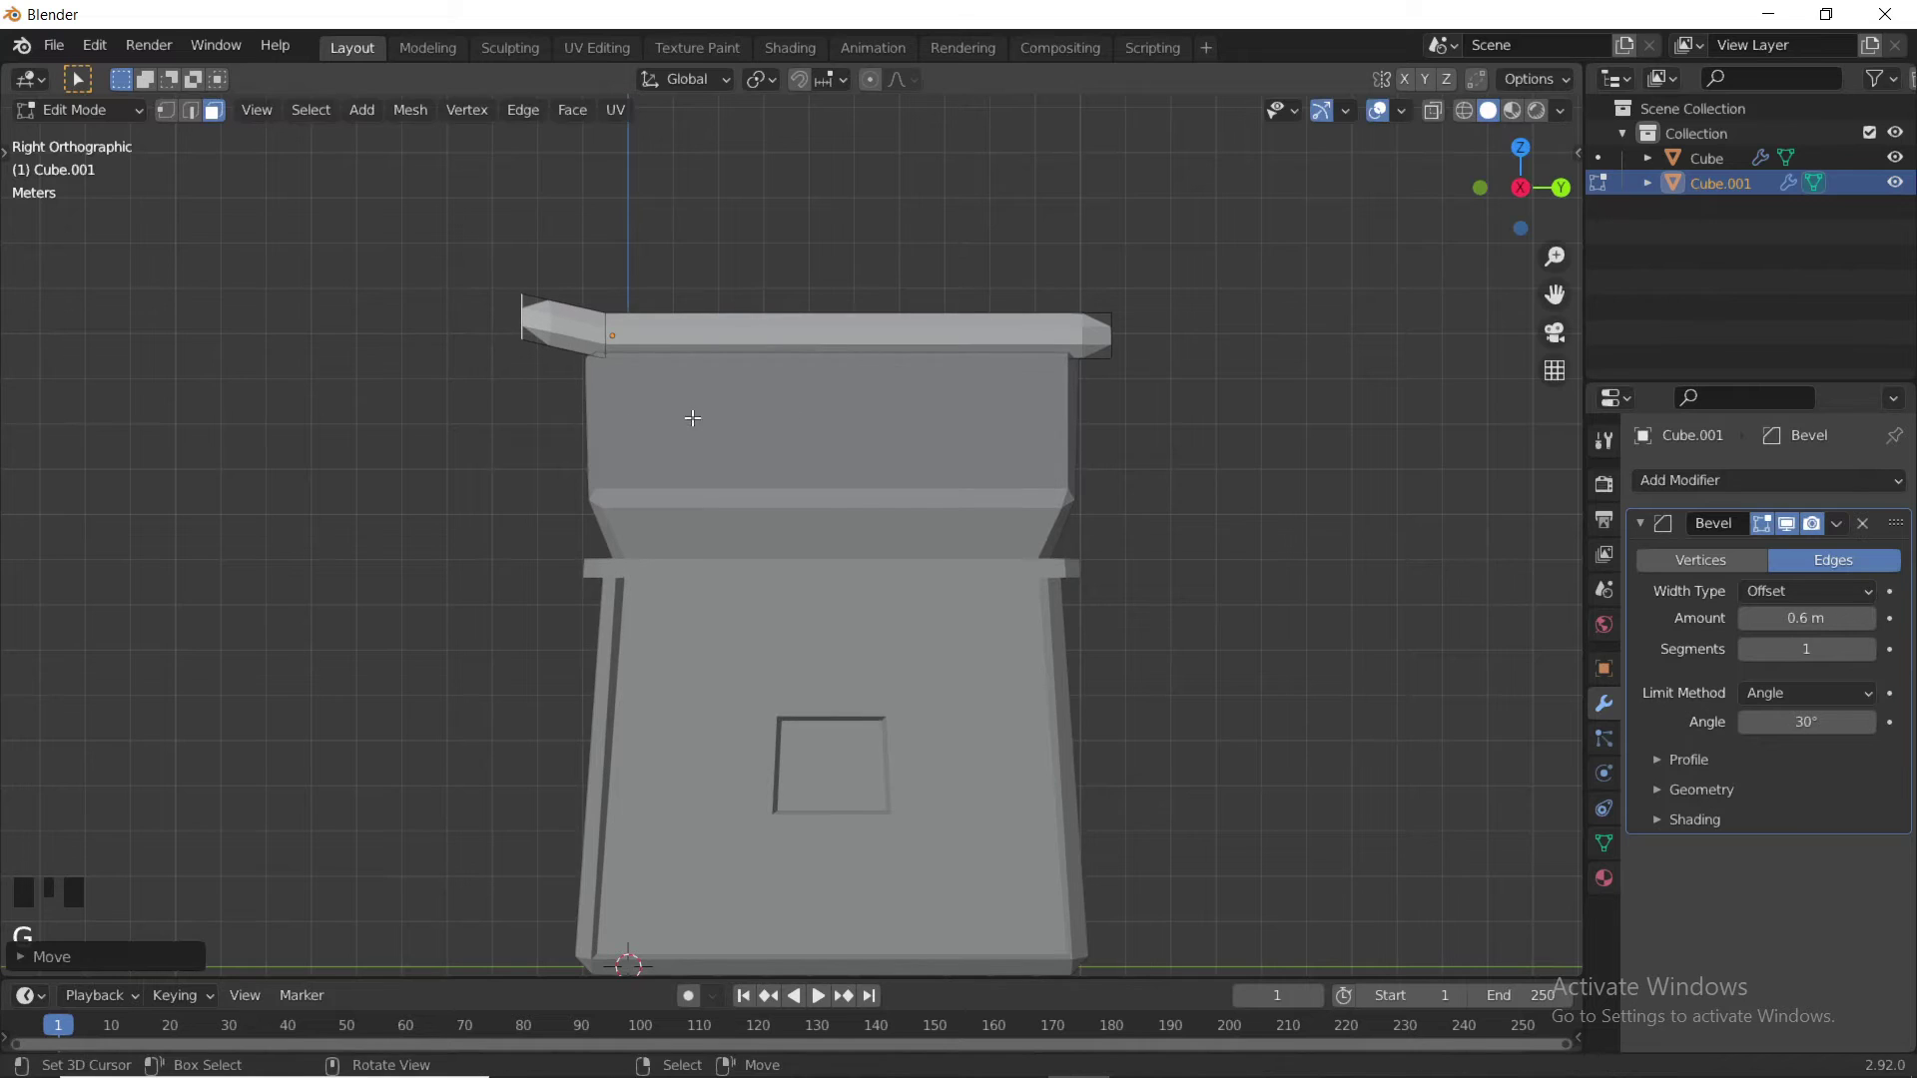
# - Add a second loop cut around the ridge beam and slide it close to the back end
pyautogui.keyDown('shift'); pyautogui.moveTo(970, 399); pyautogui.dragTo(903, 415, button='middle'); pyautogui.keyUp('shift')
pyautogui.press('a')
pyautogui.press('a')
pyautogui.hotkey('ctrl', 'r')
pyautogui.click(1008, 333)
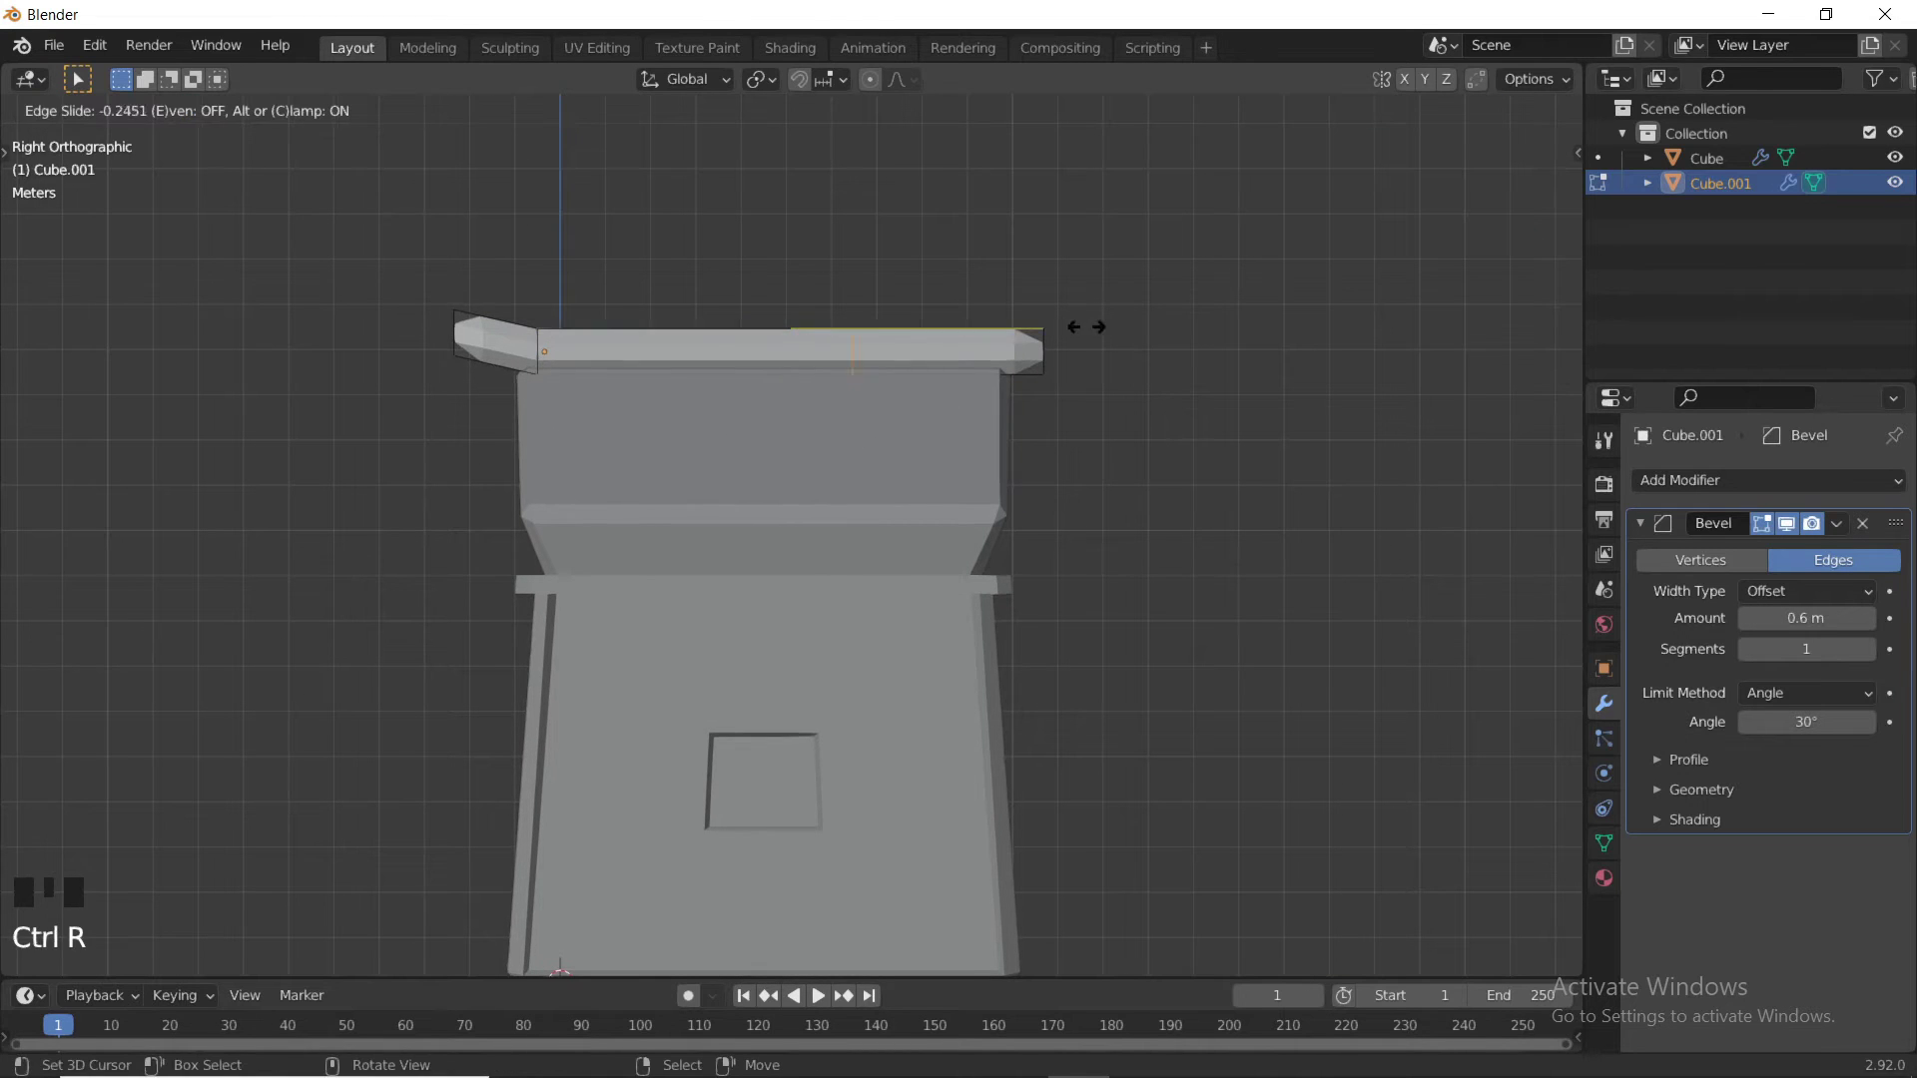
pyautogui.click(1225, 335)
# - Move the beam's back end face upward and outward in the right side view to curve the tip, and return to Object Mode
pyautogui.moveTo(1228, 334); pyautogui.dragTo(982, 344, button='middle')
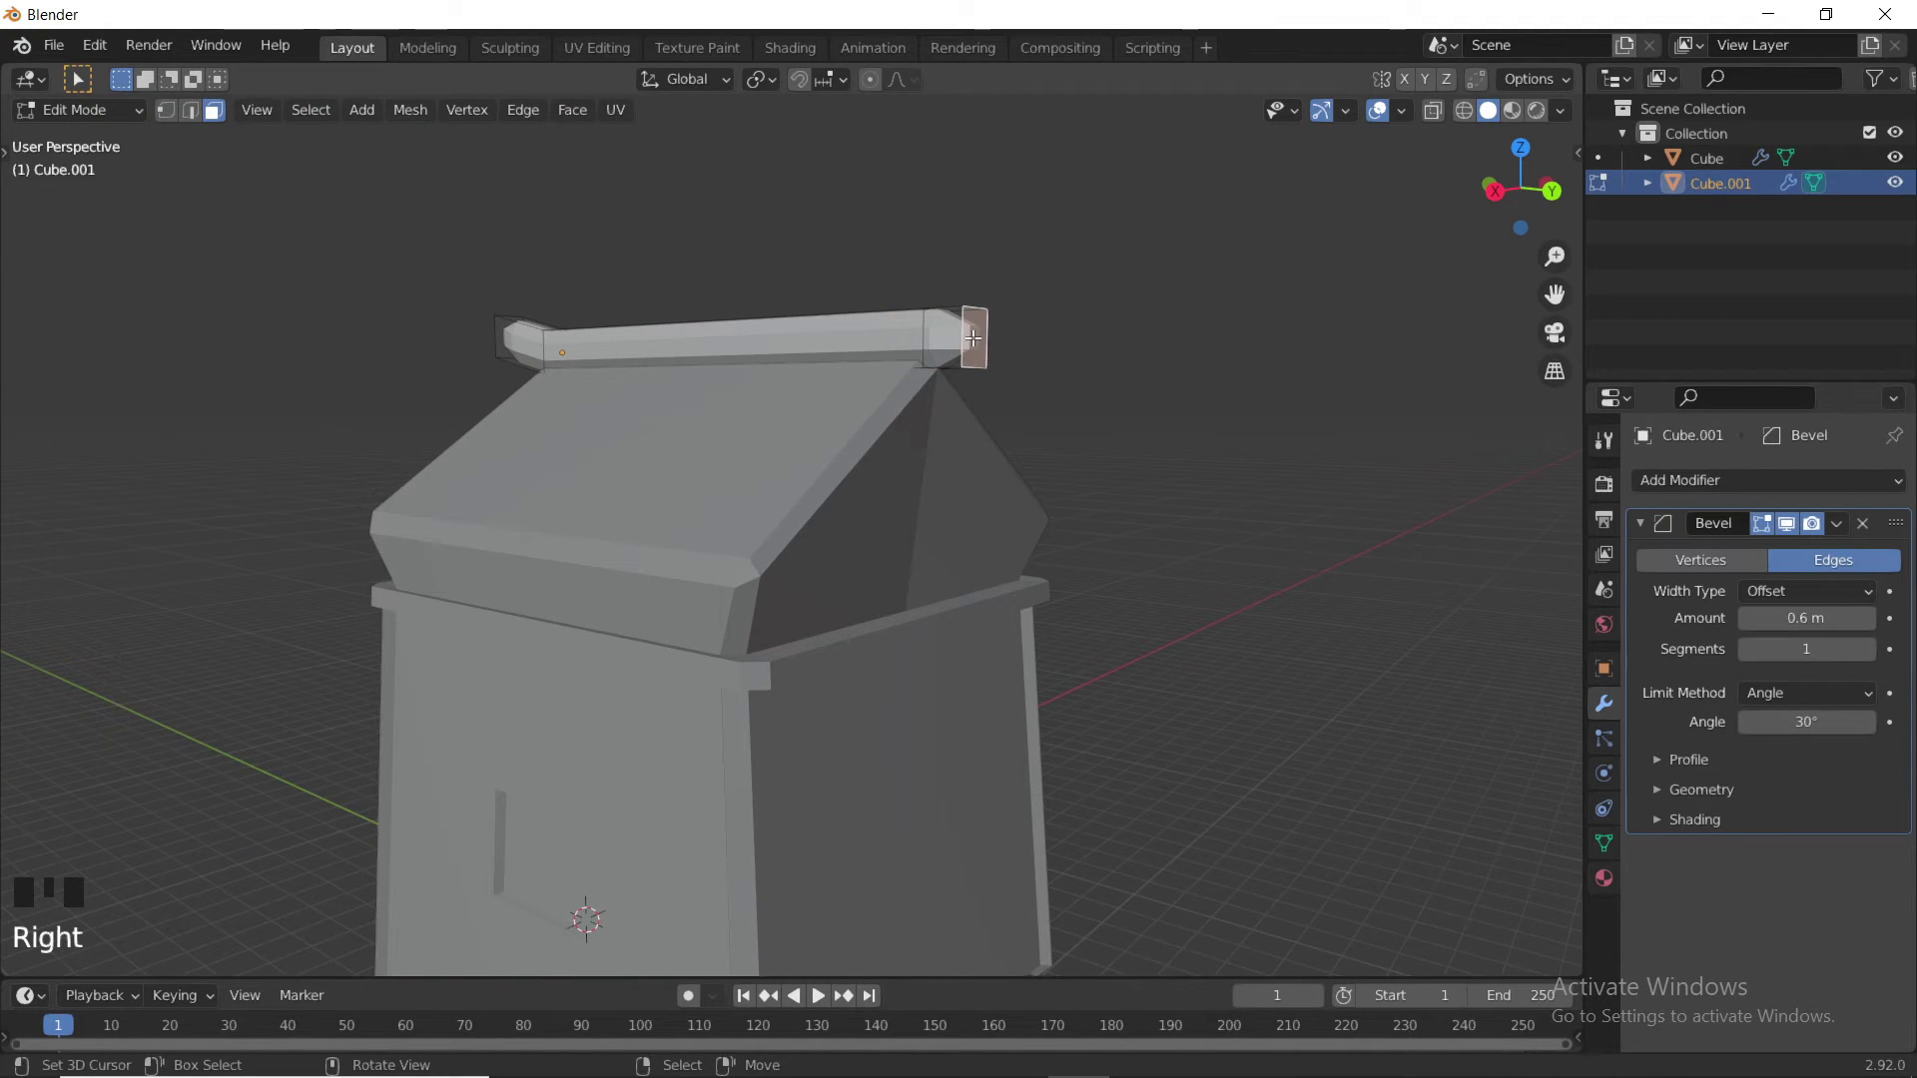
pyautogui.press('KP_1')
pyautogui.press('KP_3')
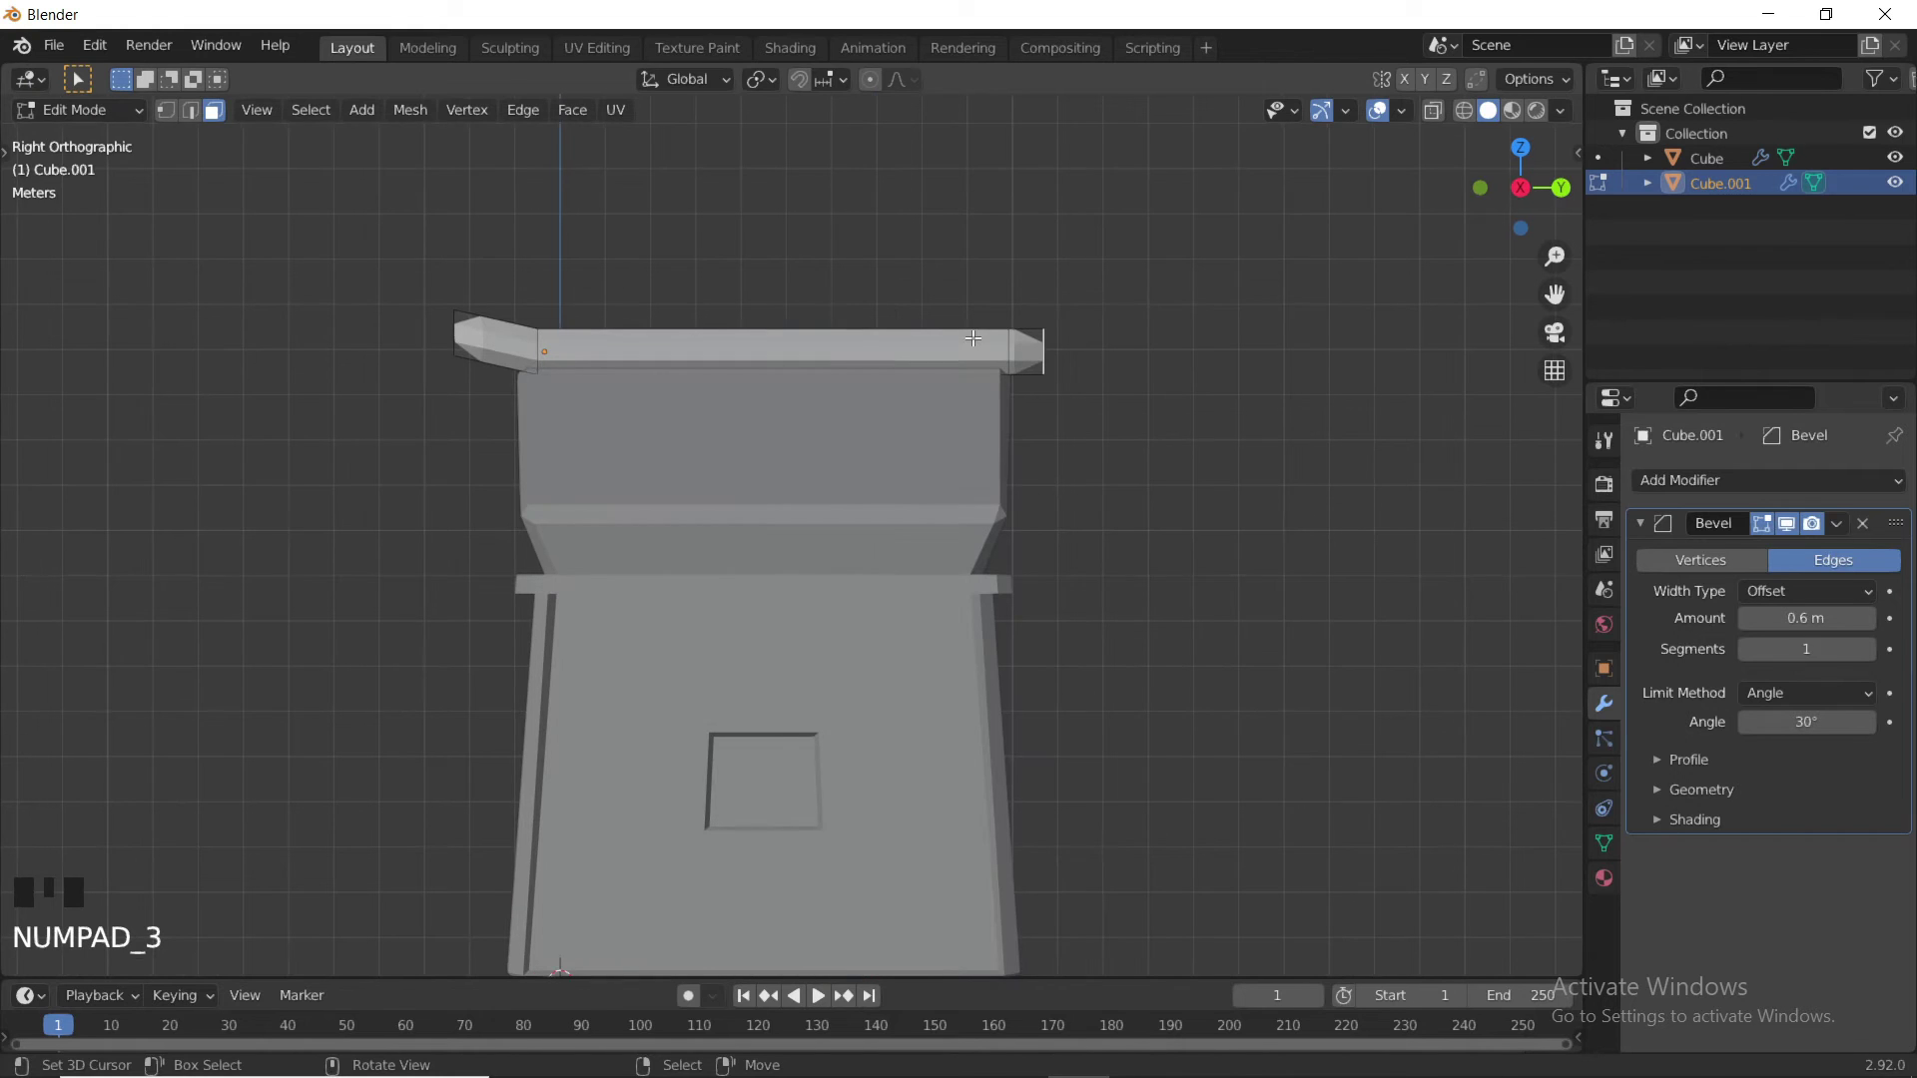
pyautogui.press('g')
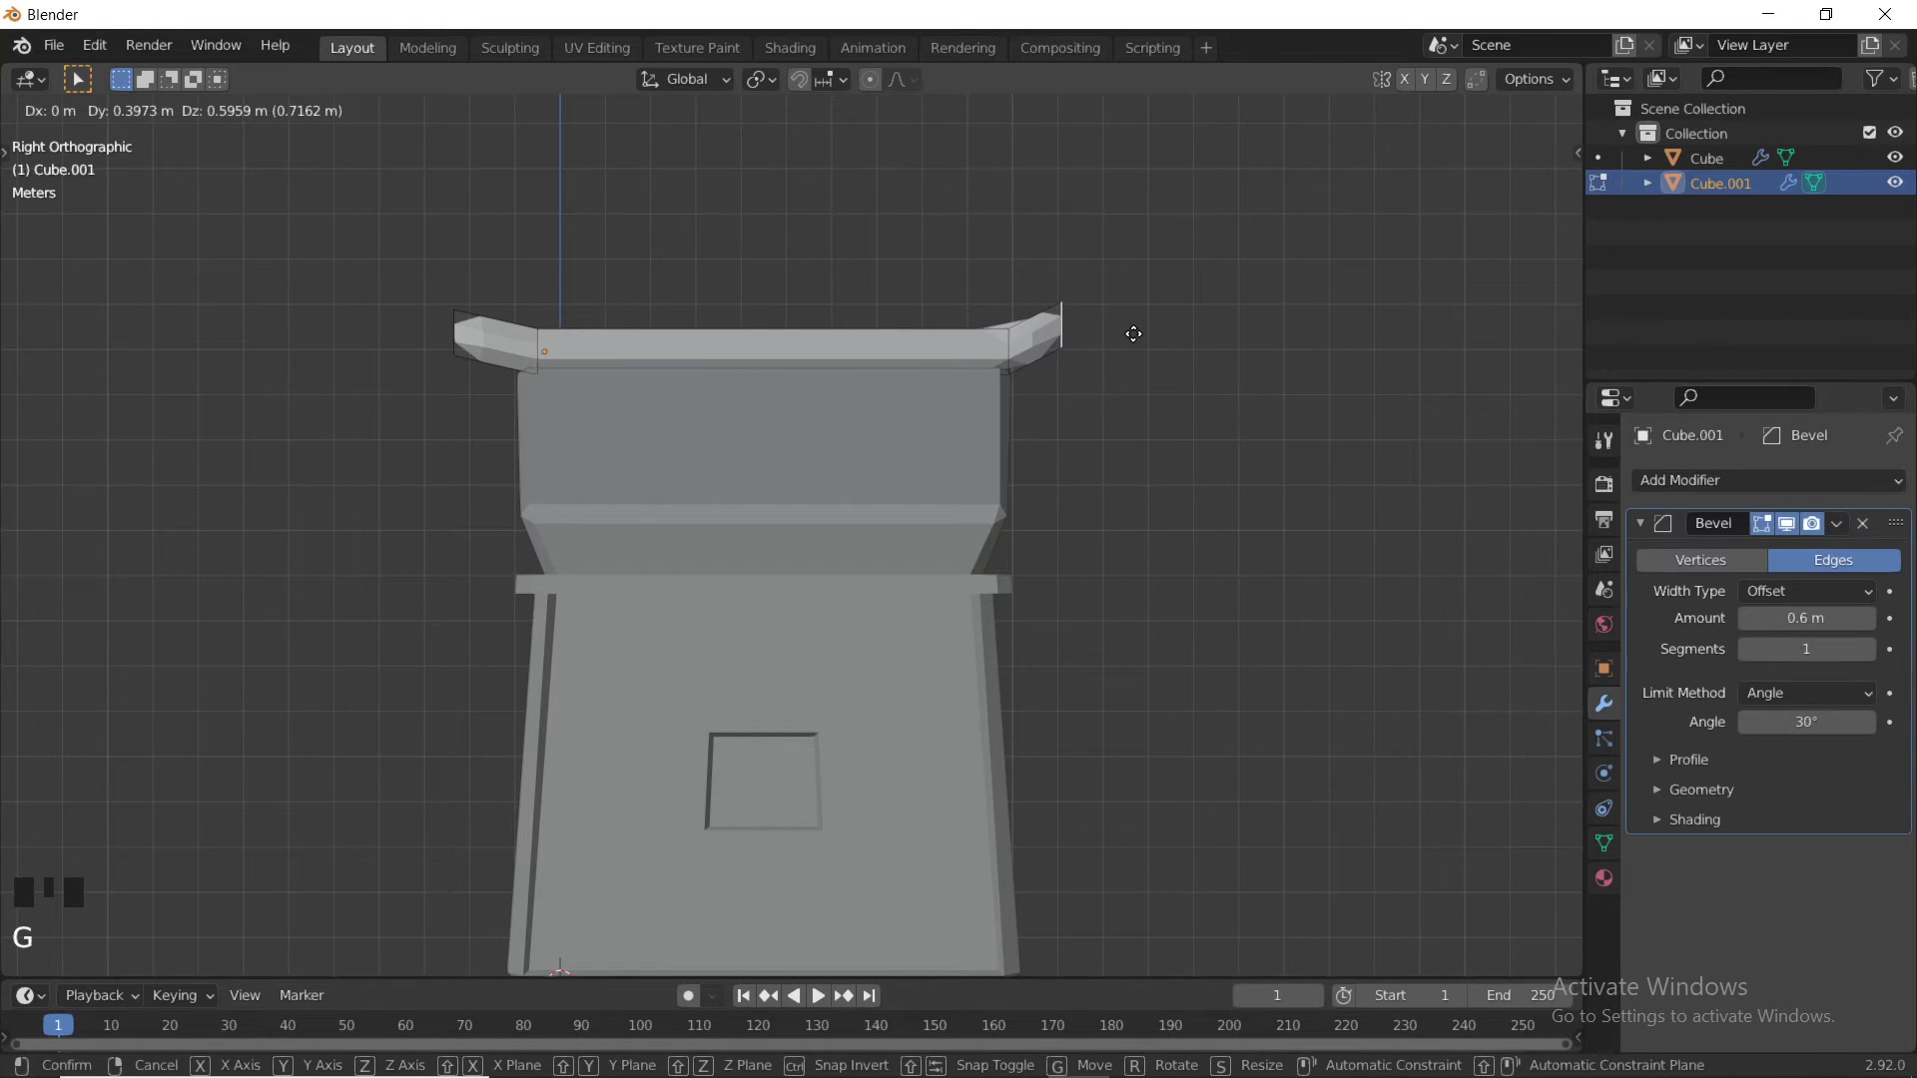
pyautogui.click(1138, 337)
pyautogui.press('Tab')
# - Lower the ridge beam along Z by about 0.46 m onto the roof peak and widen it along X
pyautogui.moveTo(775, 368); pyautogui.dragTo(825, 527, button='middle')
pyautogui.press('KP_1')
pyautogui.scroll(3, 883, 412)
pyautogui.press('g')
pyautogui.press('z')
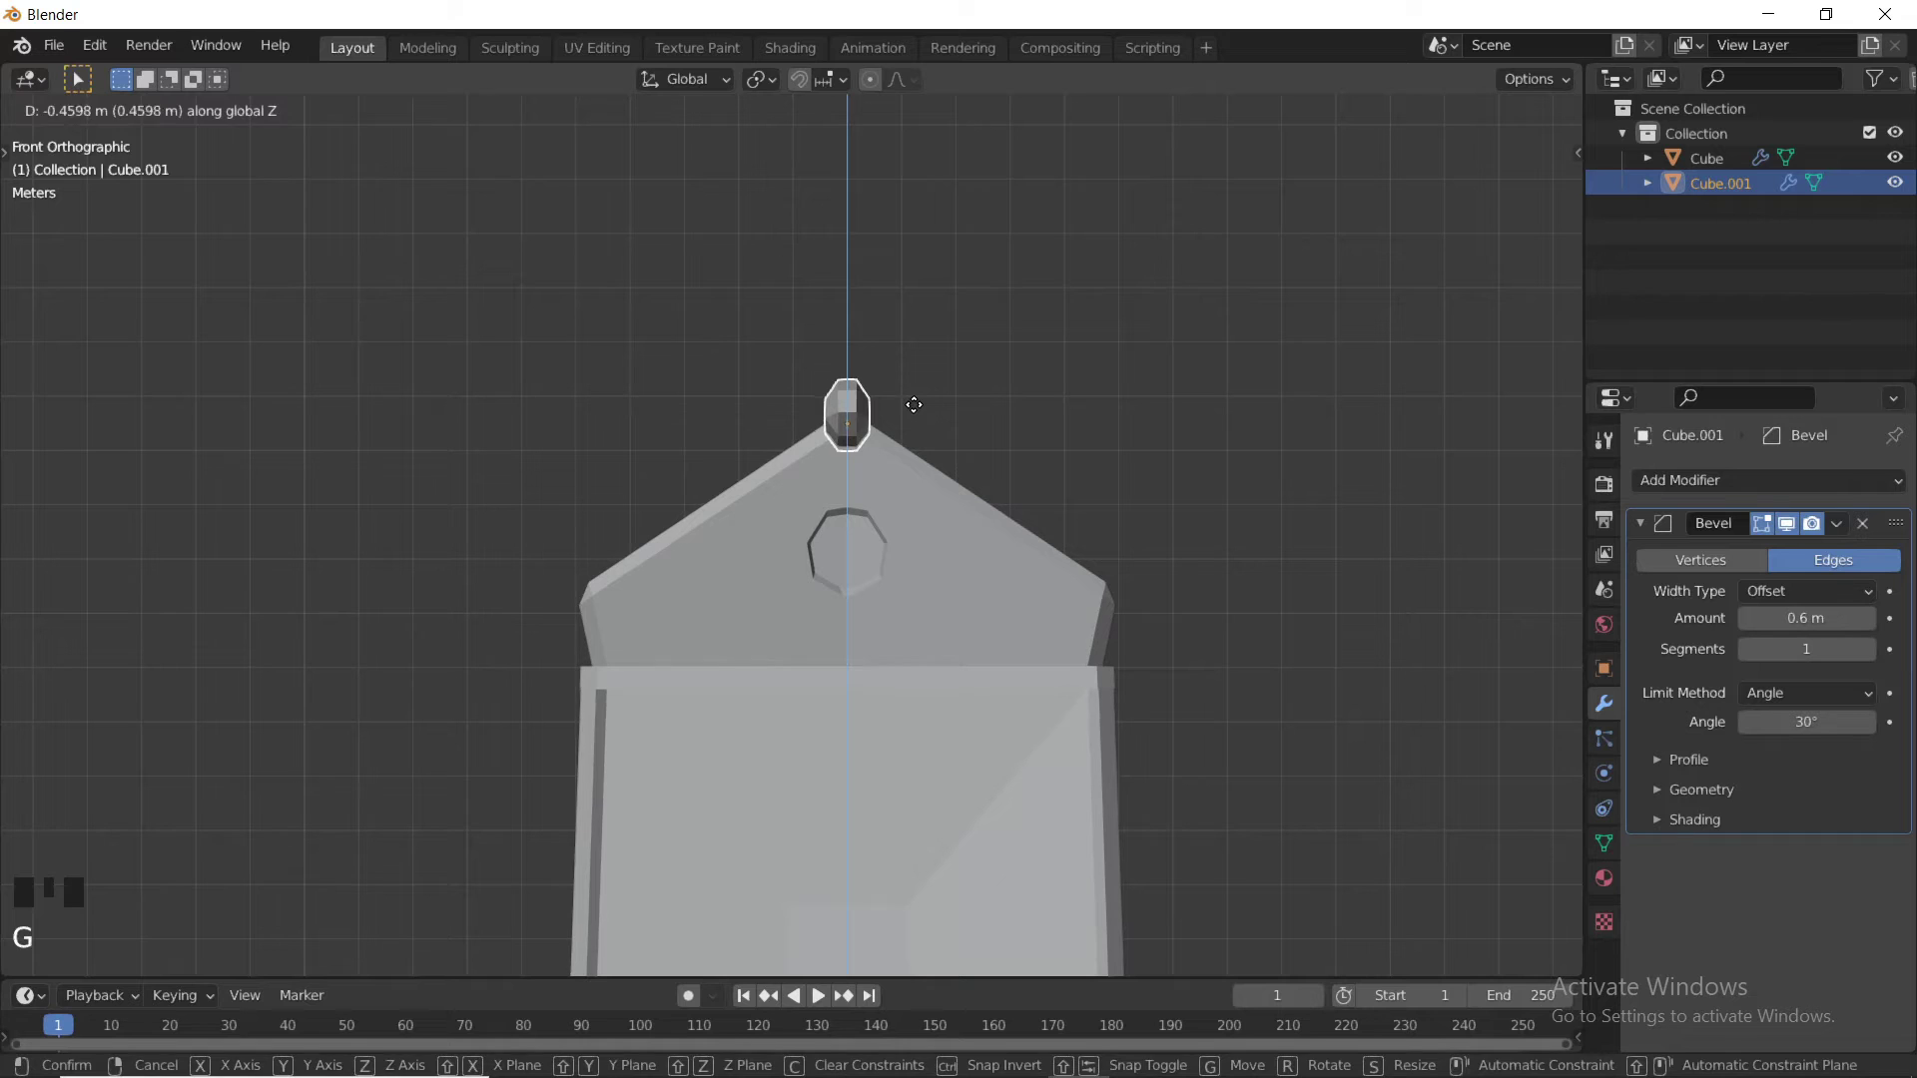
pyautogui.click(914, 405)
pyautogui.press('s')
pyautogui.press('x')
pyautogui.click(949, 403)
pyautogui.moveTo(949, 404); pyautogui.dragTo(882, 463, button='middle')
pyautogui.press('KP_1')
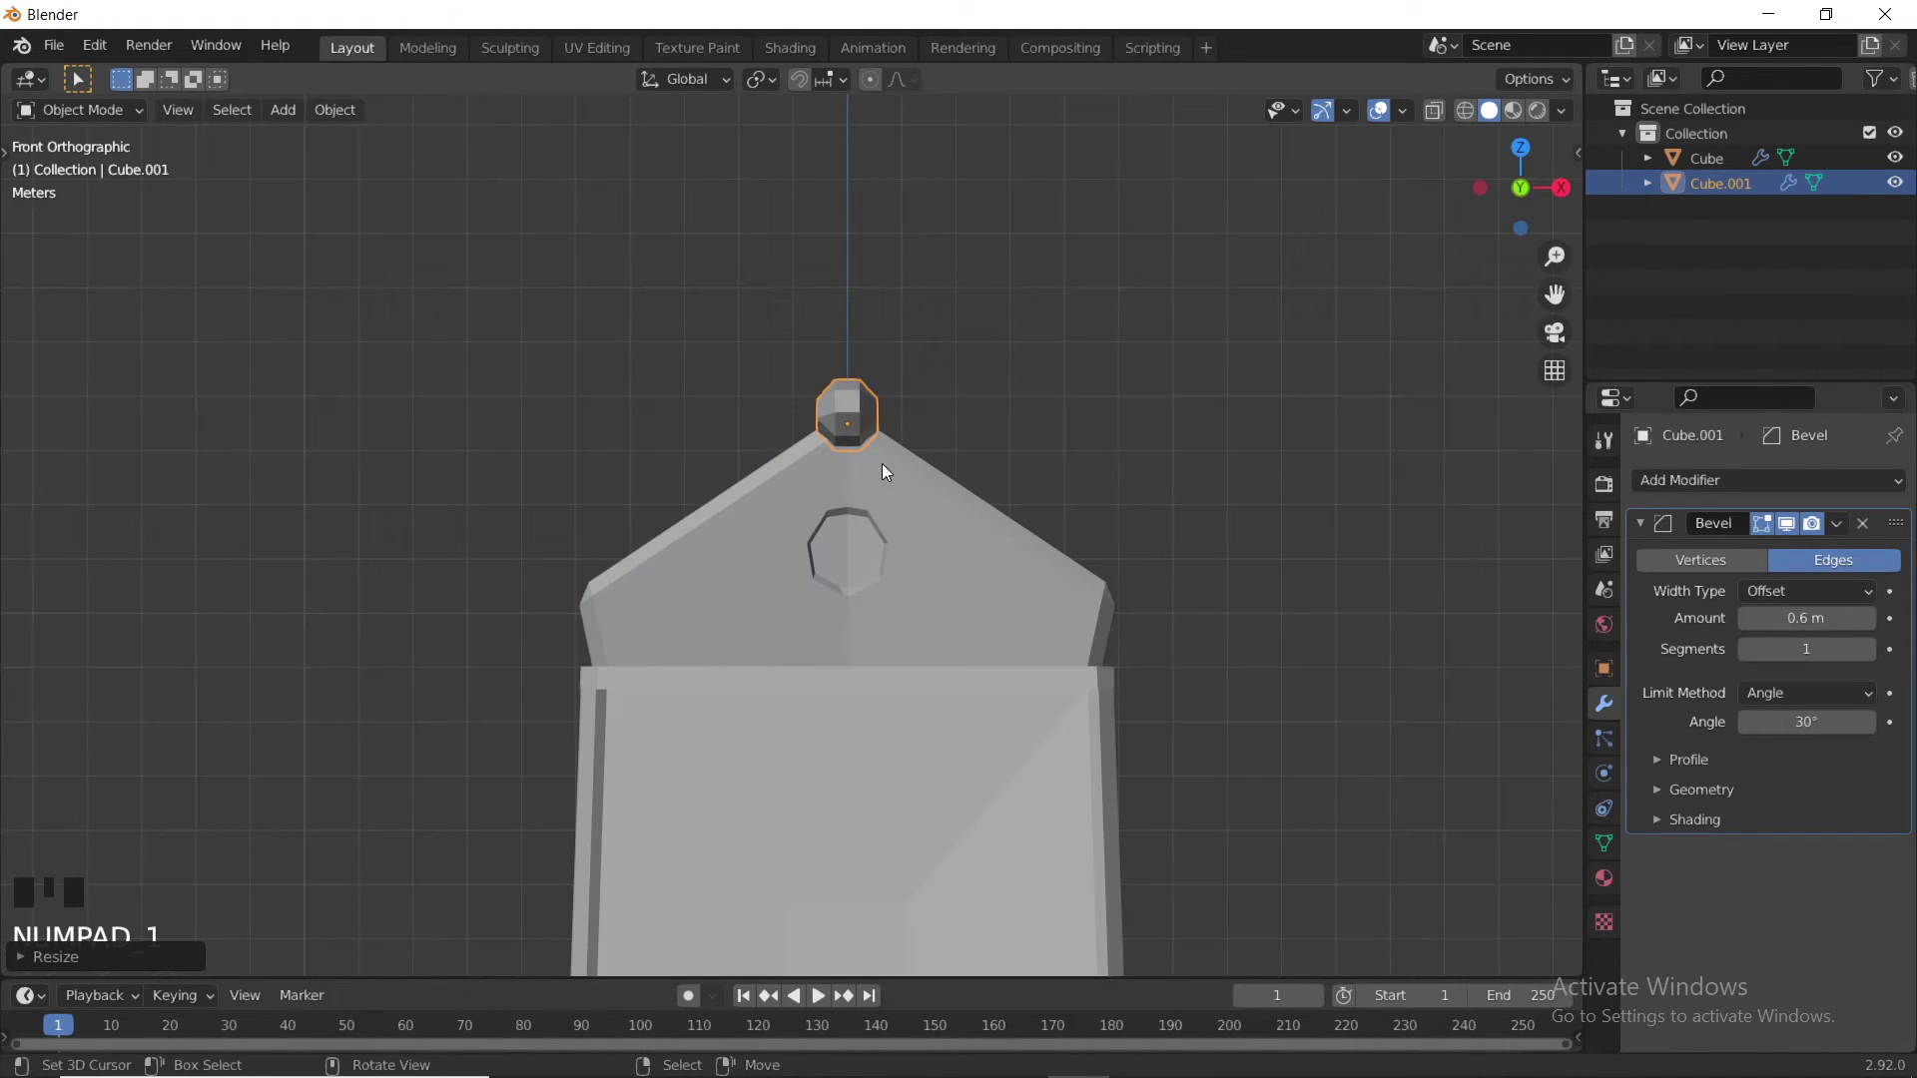
# - Duplicate the ridge beam and place the copy on the positive X eave, about 4.78 m across and 3.2 m down
pyautogui.hotkey('shift', 'd')
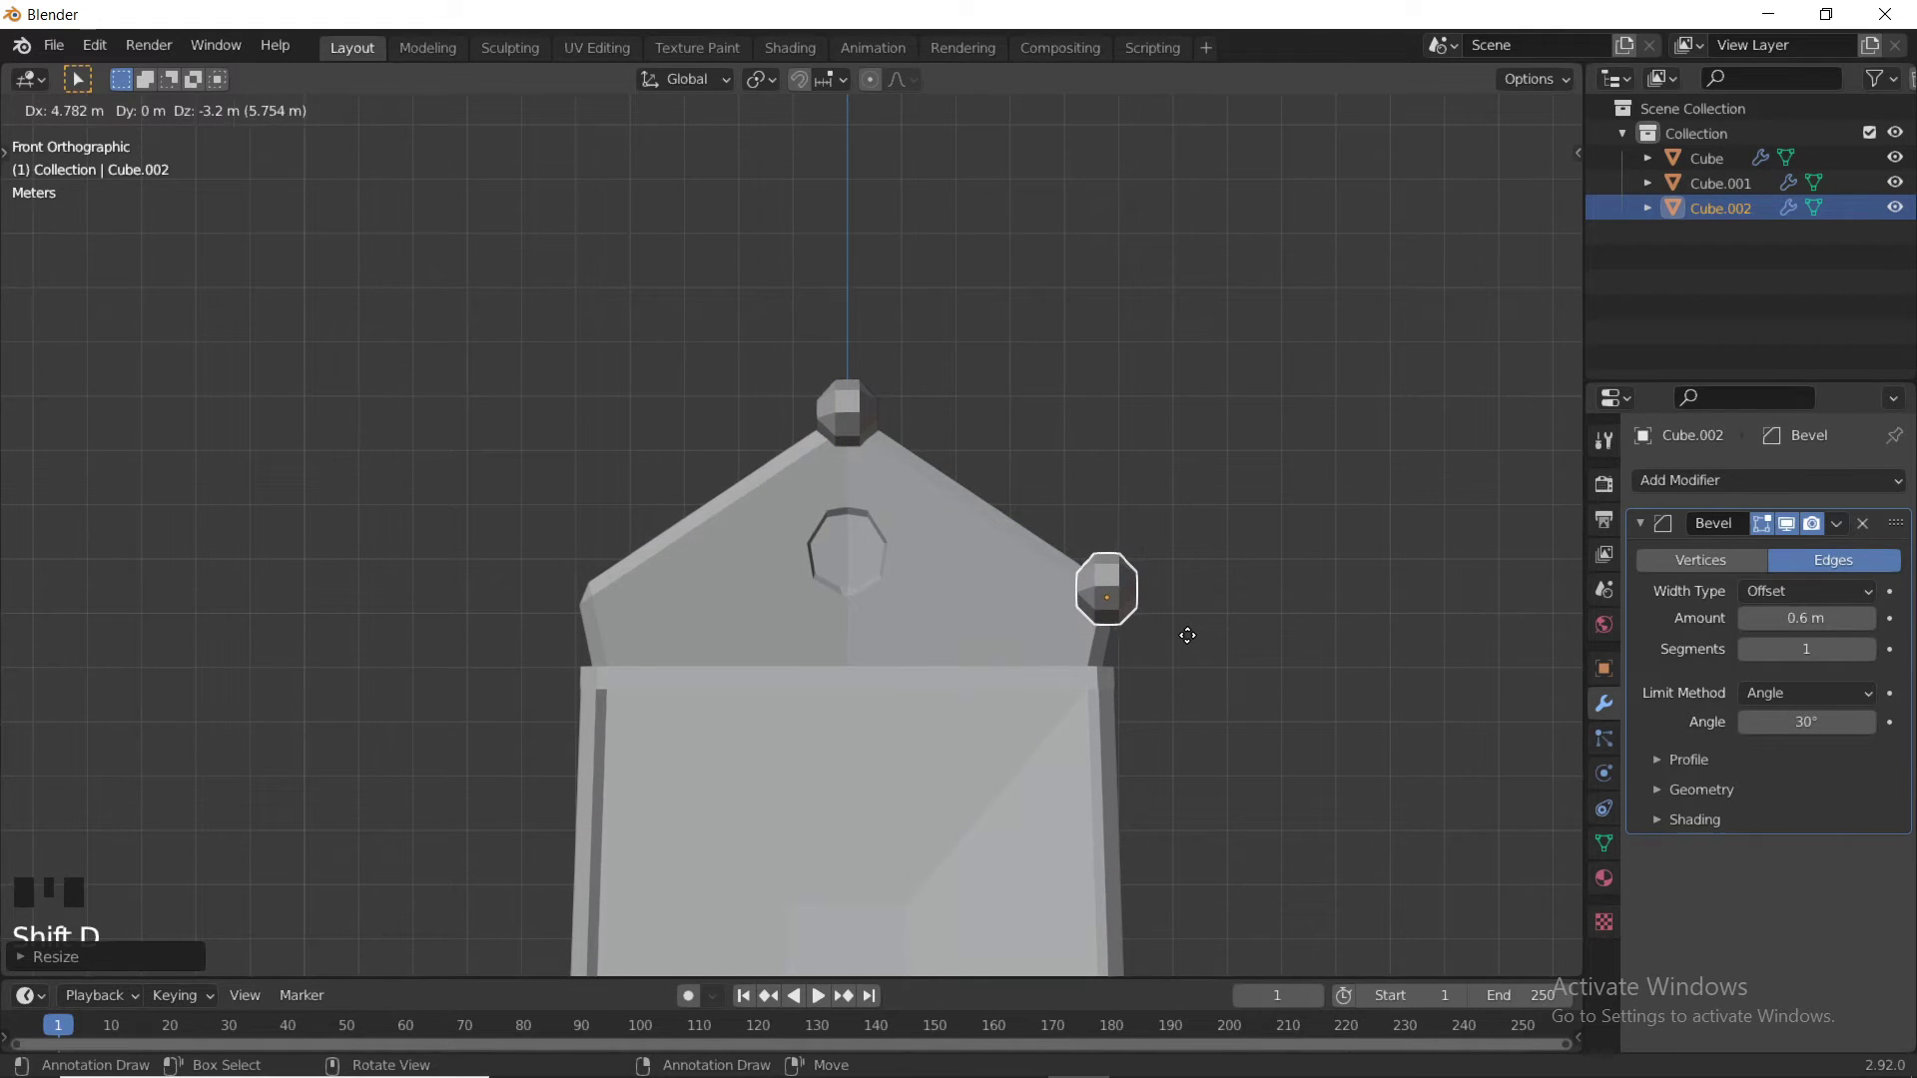
pyautogui.click(1187, 634)
pyautogui.scroll(-2, 1189, 629)
pyautogui.moveTo(1189, 627); pyautogui.dragTo(1056, 649, button='middle')
pyautogui.press('KP_1')
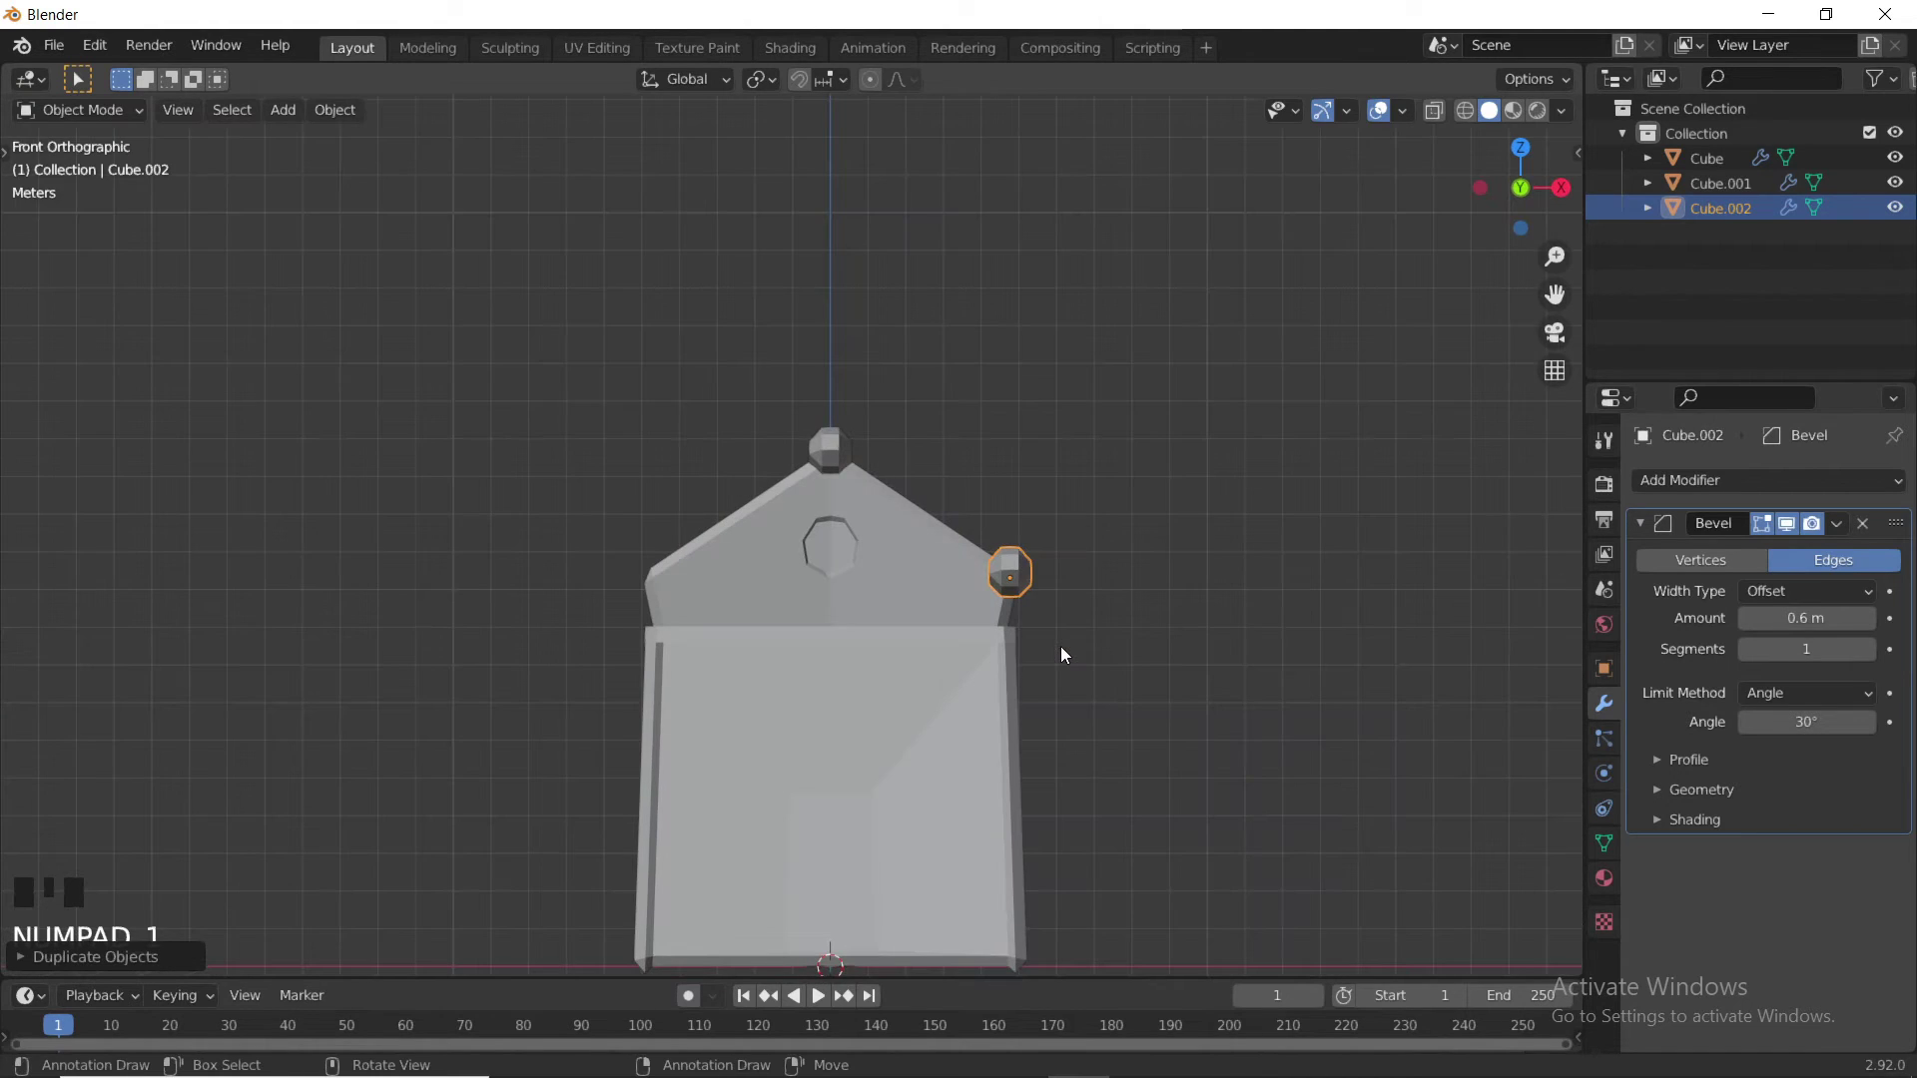
# - Duplicate the eave beam along X by about -9.77 m onto the opposite eave
pyautogui.hotkey('shift', 'd')
pyautogui.press('x')
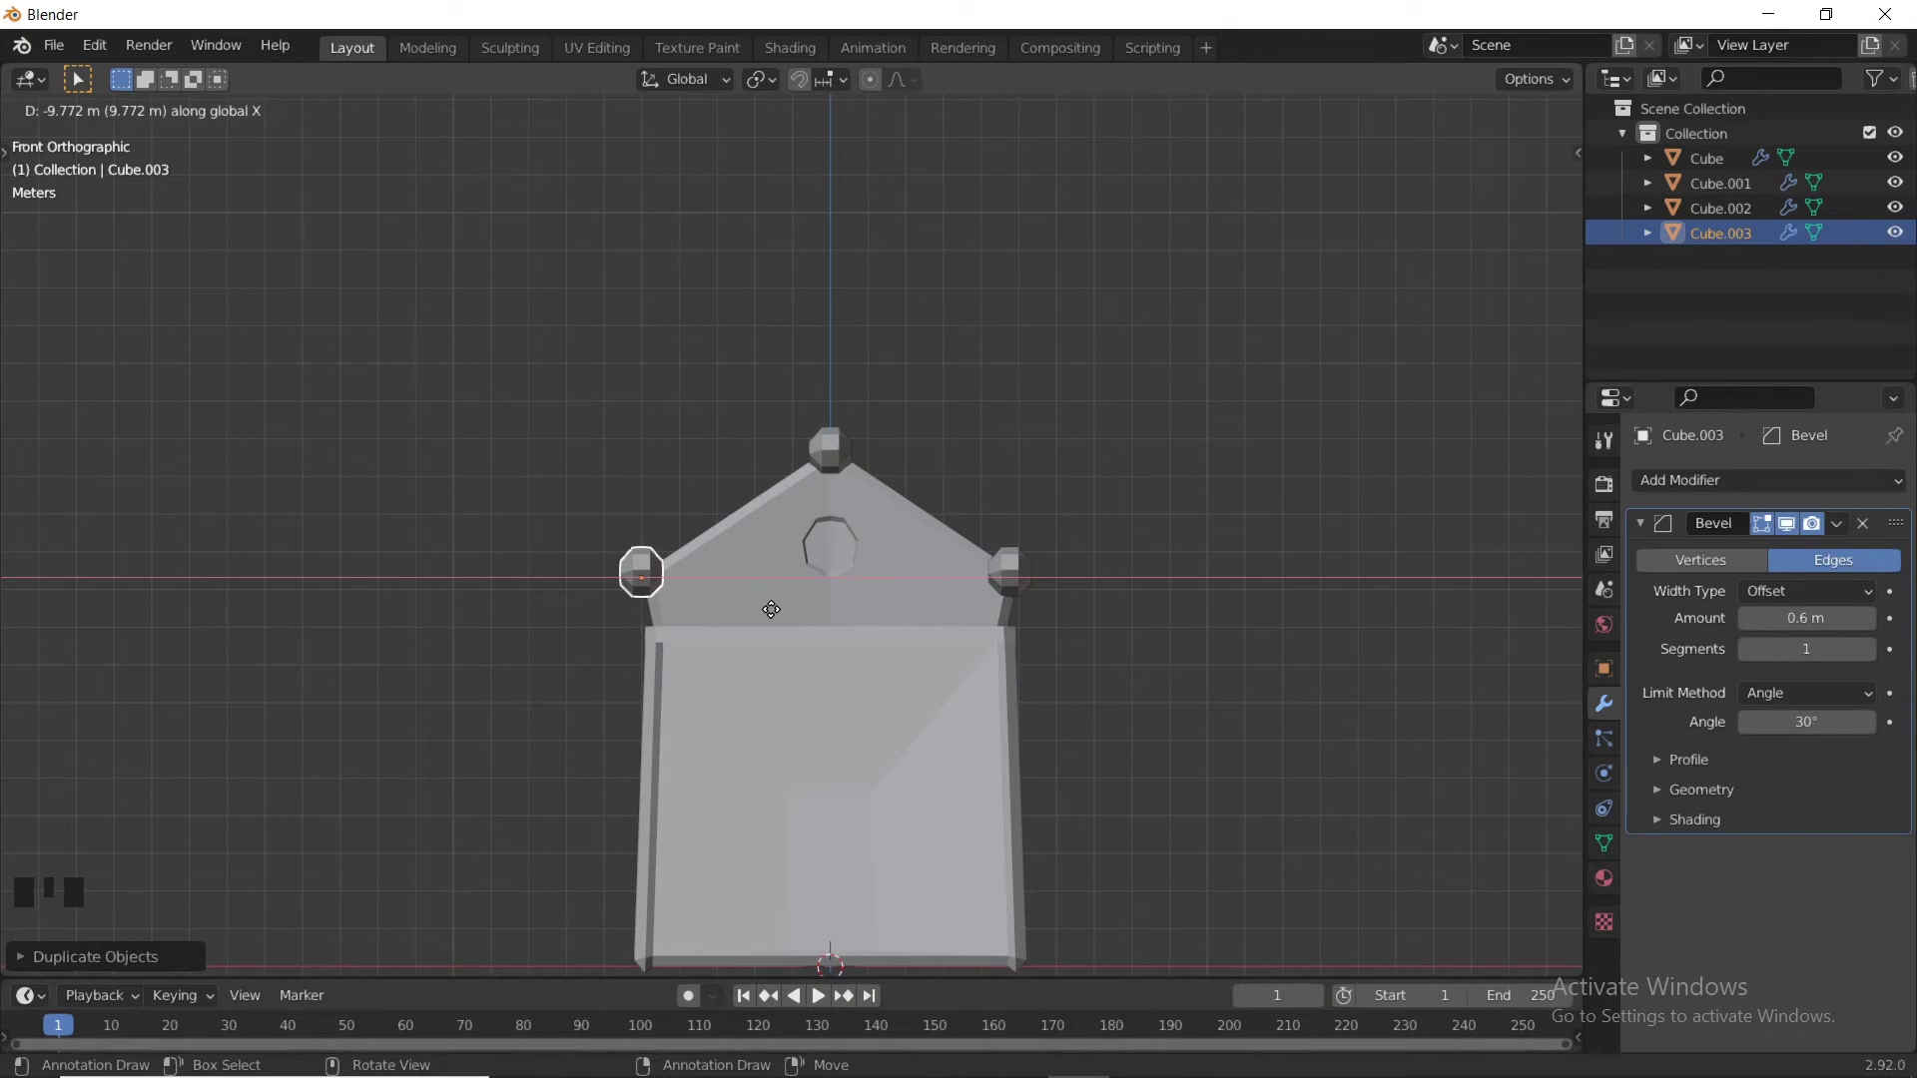
pyautogui.click(772, 609)
# - Select both eave beams and lower them together along Z onto the roof's lower edges
pyautogui.keyDown('shift'); pyautogui.rightClick(999, 573); pyautogui.keyUp('shift')
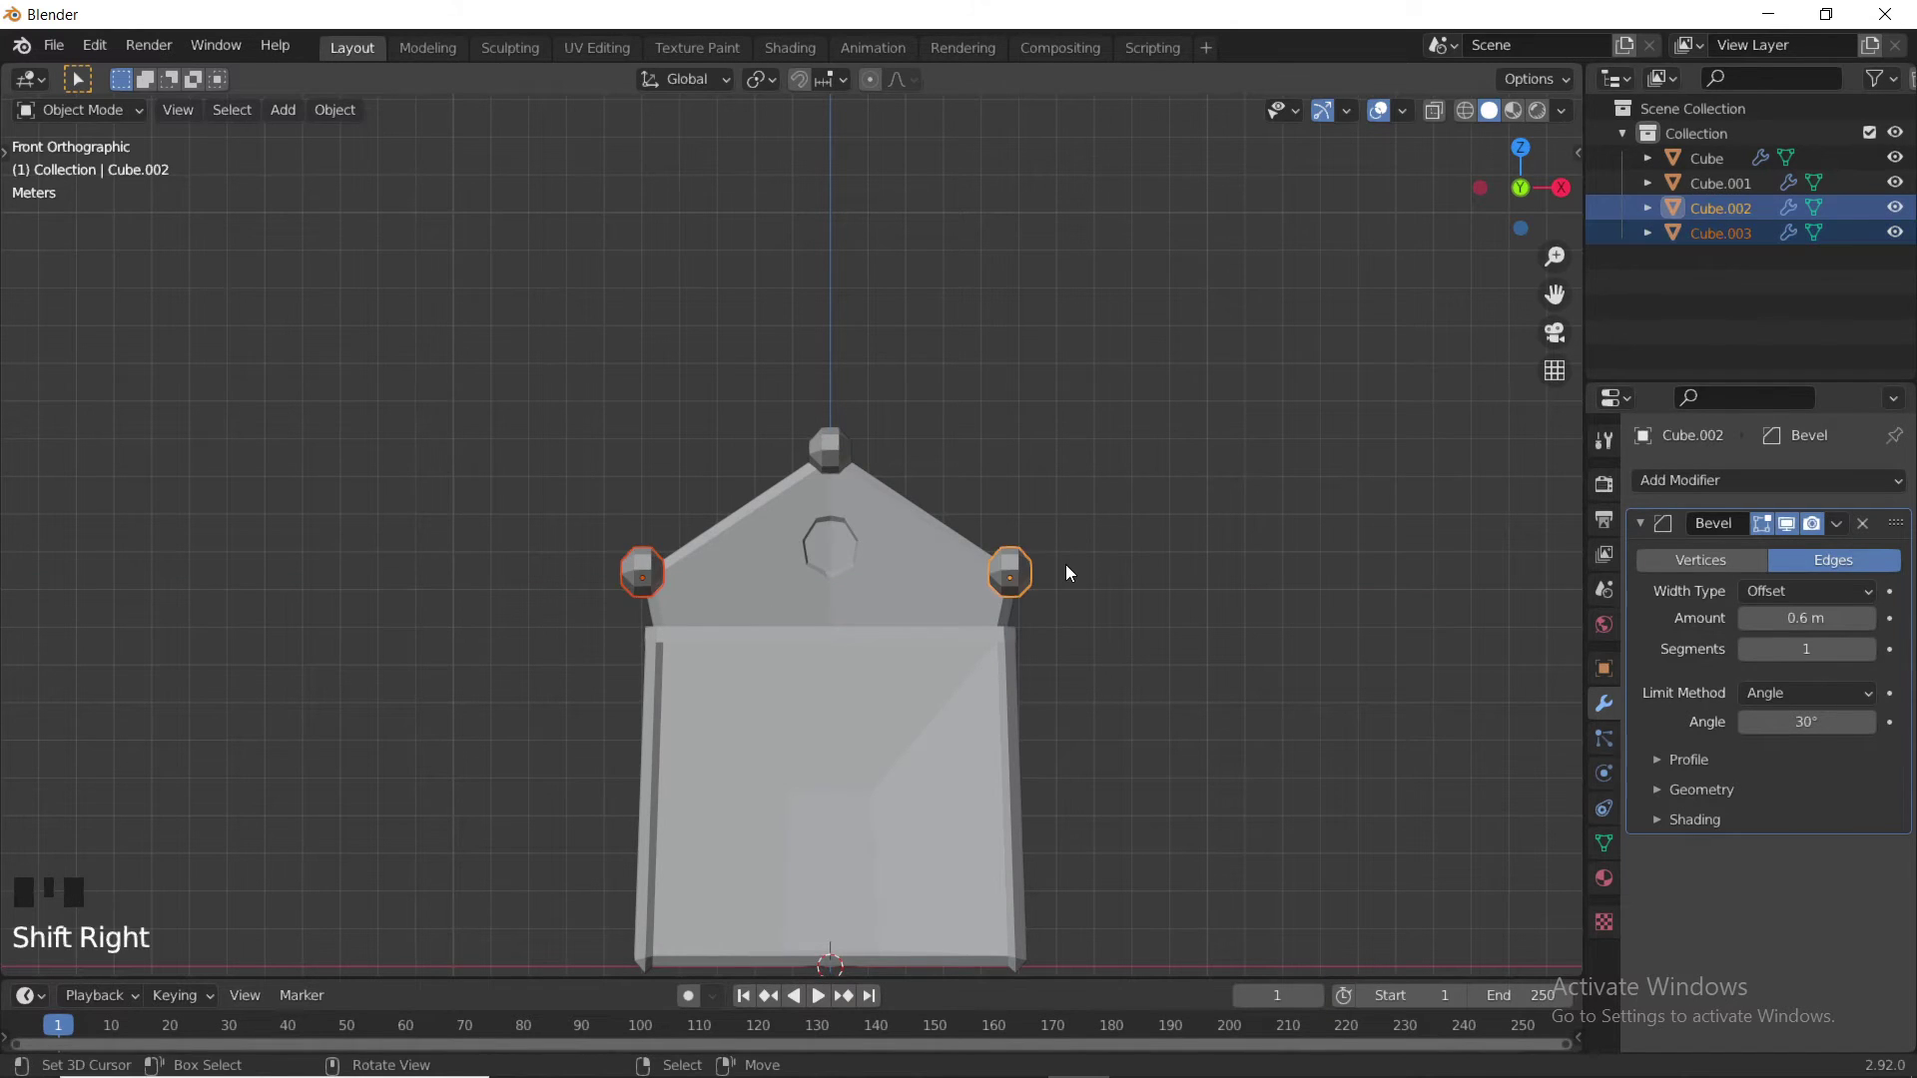
pyautogui.press('g')
pyautogui.press('z')
pyautogui.click(1062, 594)
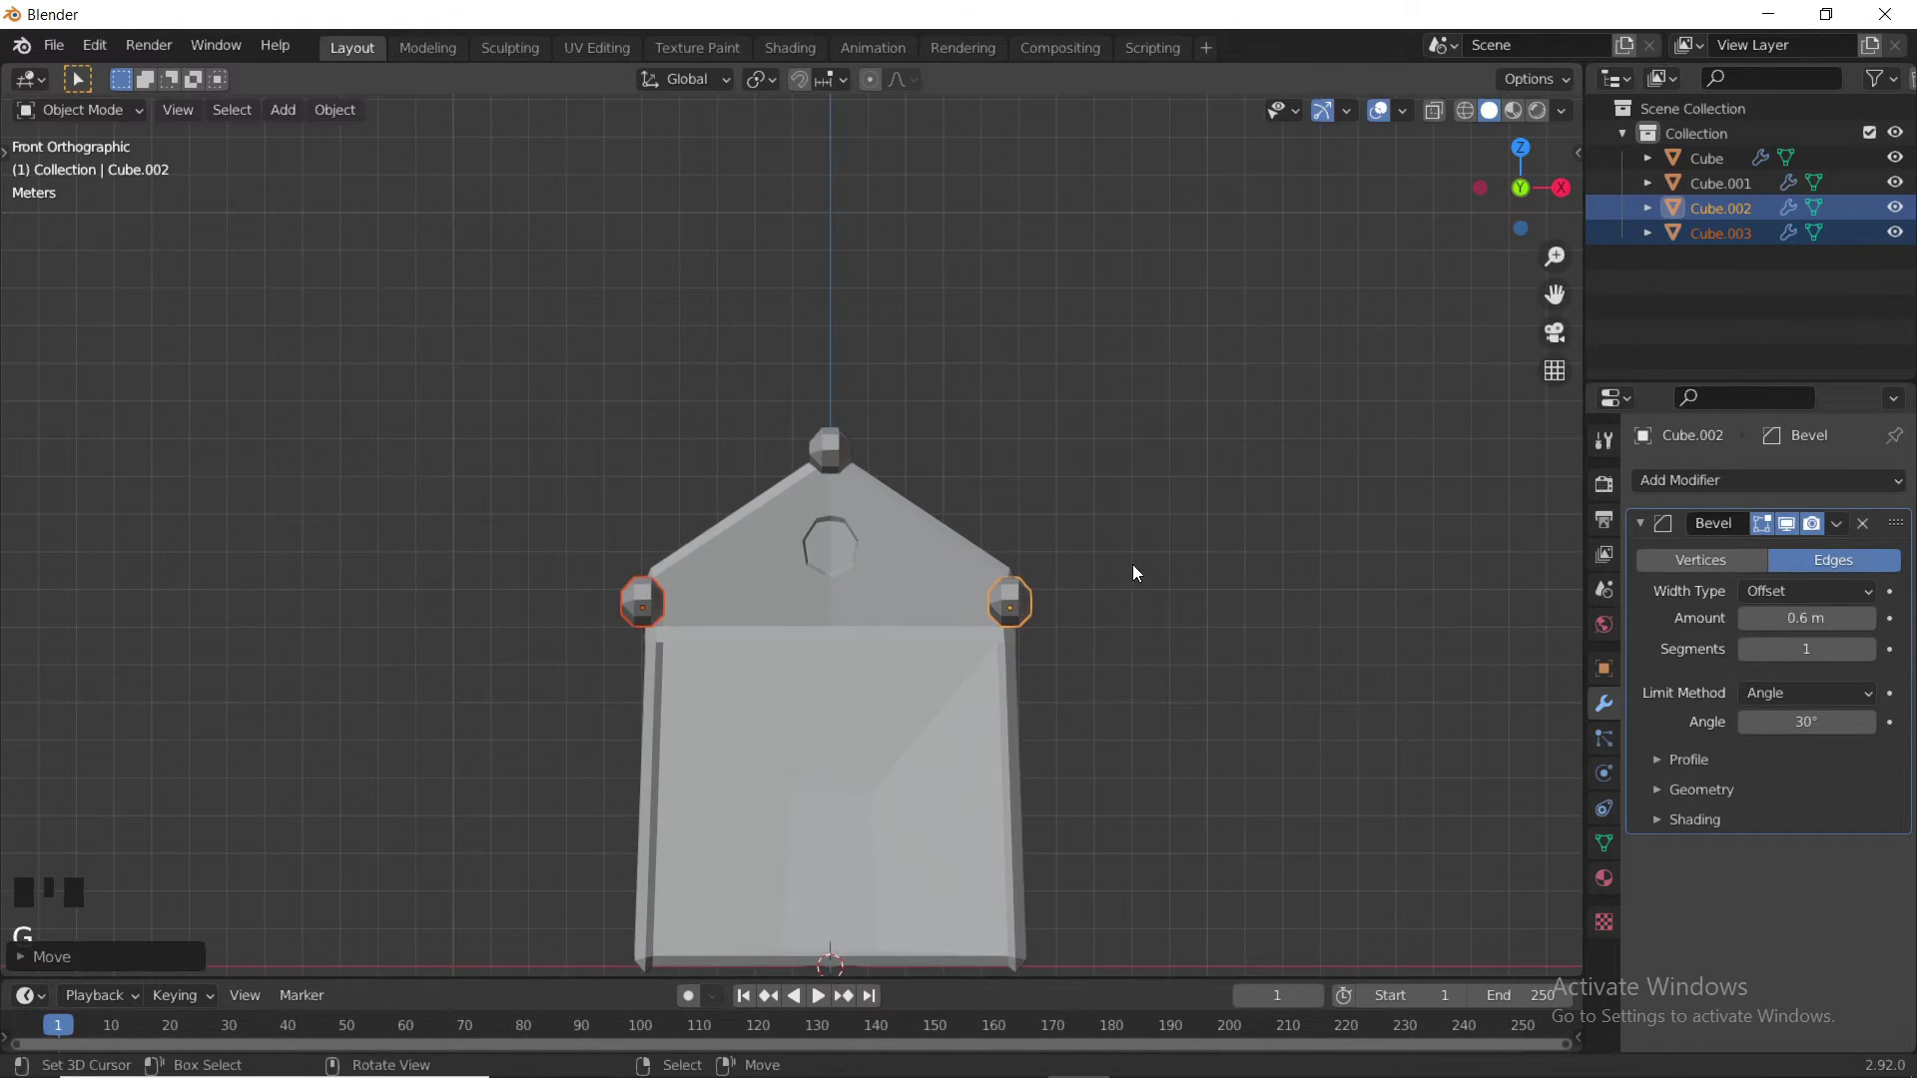
pyautogui.moveTo(1139, 571); pyautogui.dragTo(969, 656, button='middle')
pyautogui.scroll(-1, 1011, 626)
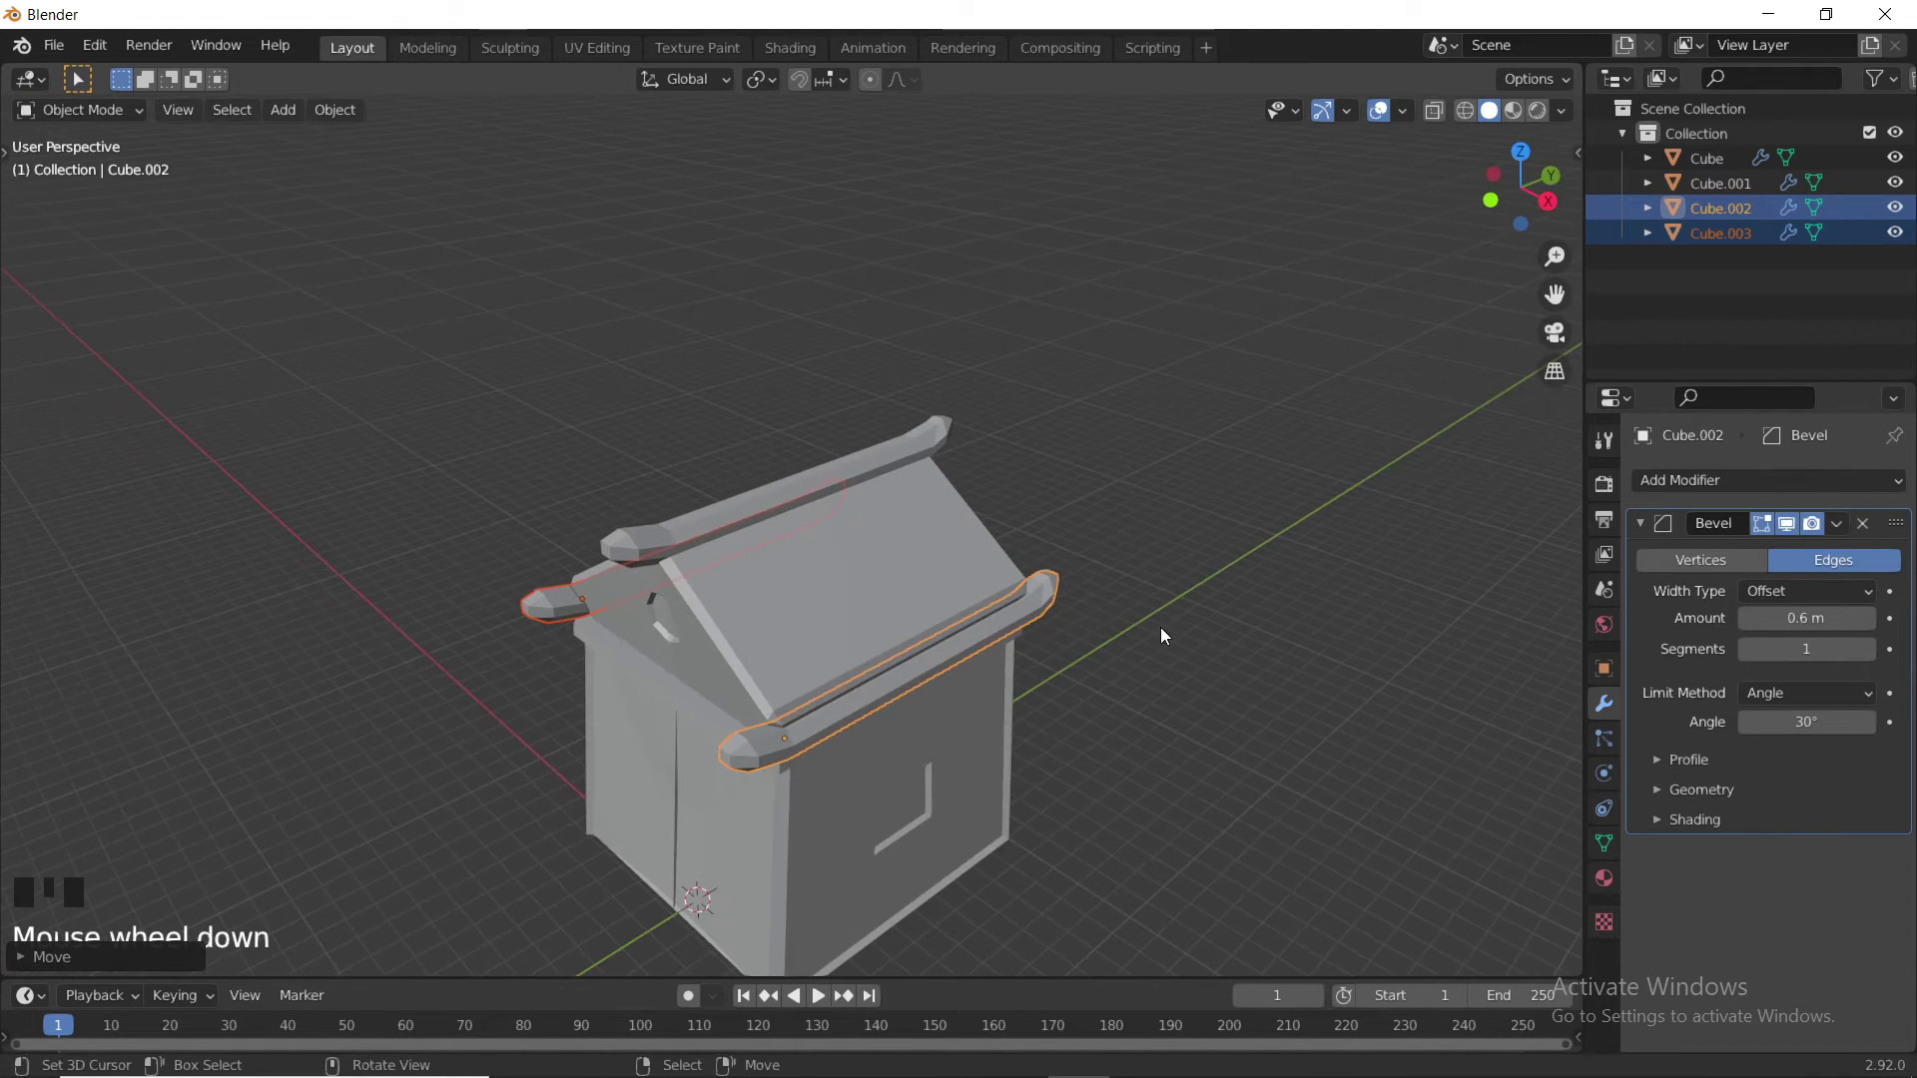
# - Scale both eave beams up slightly and raise them along Z by about 0.4 m
pyautogui.press('s')
pyautogui.click(1170, 607)
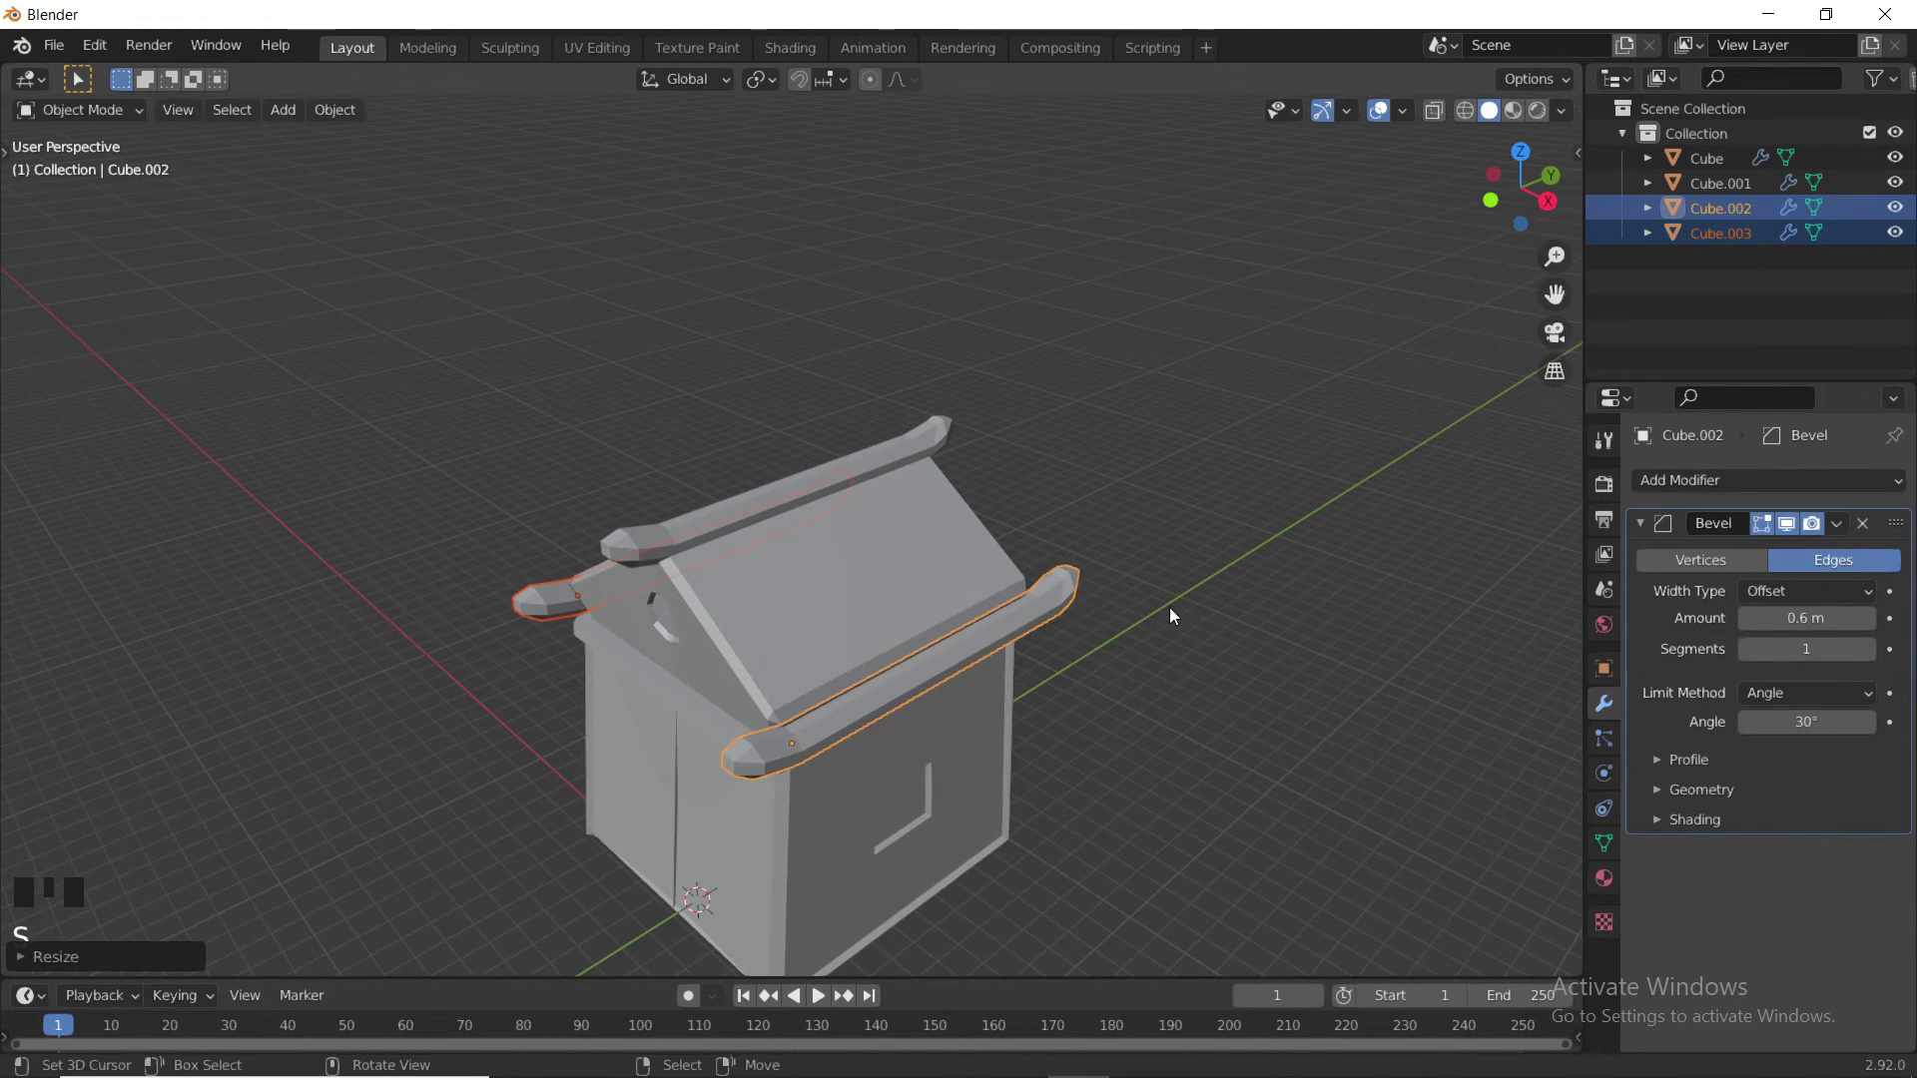
pyautogui.moveTo(1170, 607); pyautogui.dragTo(1247, 559, button='middle')
pyautogui.press('g')
pyautogui.press('z')
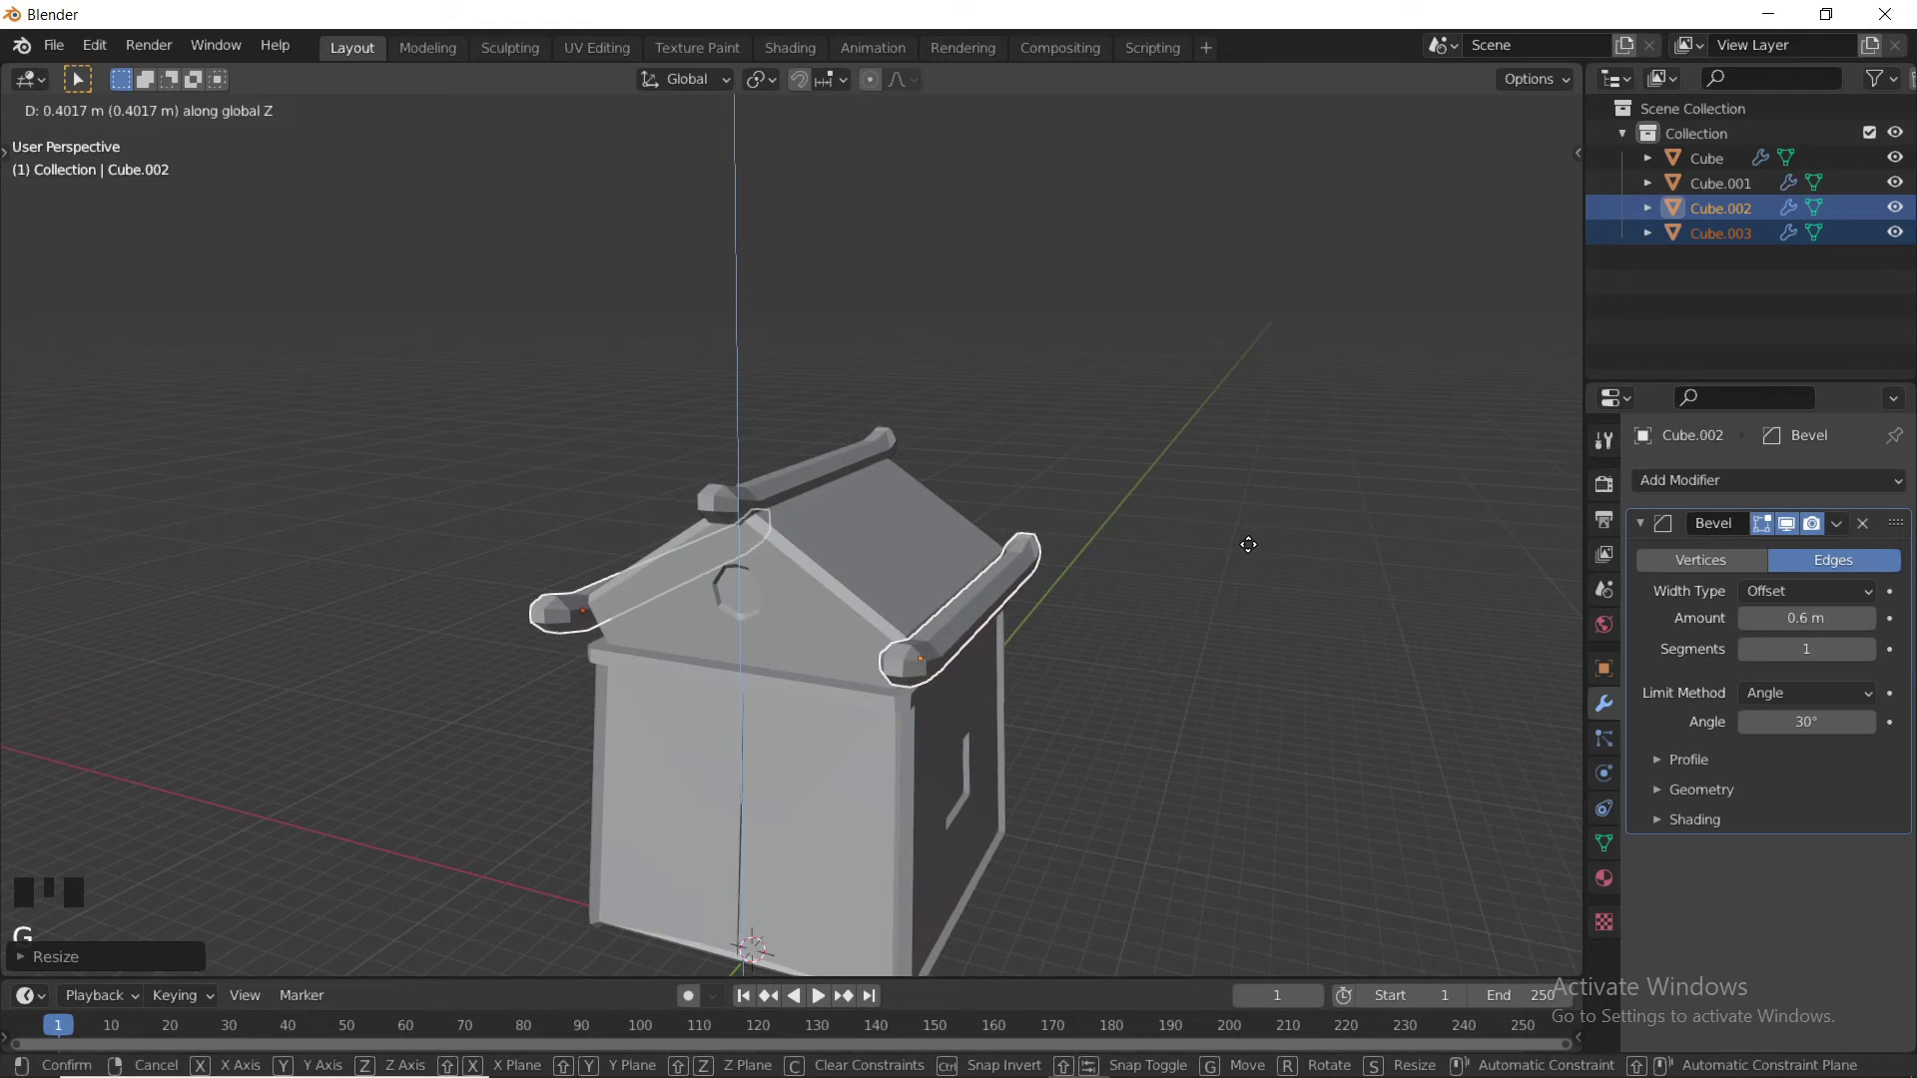
pyautogui.click(1248, 544)
pyautogui.click(1248, 544)
pyautogui.moveTo(1008, 529); pyautogui.dragTo(874, 531, button='middle')
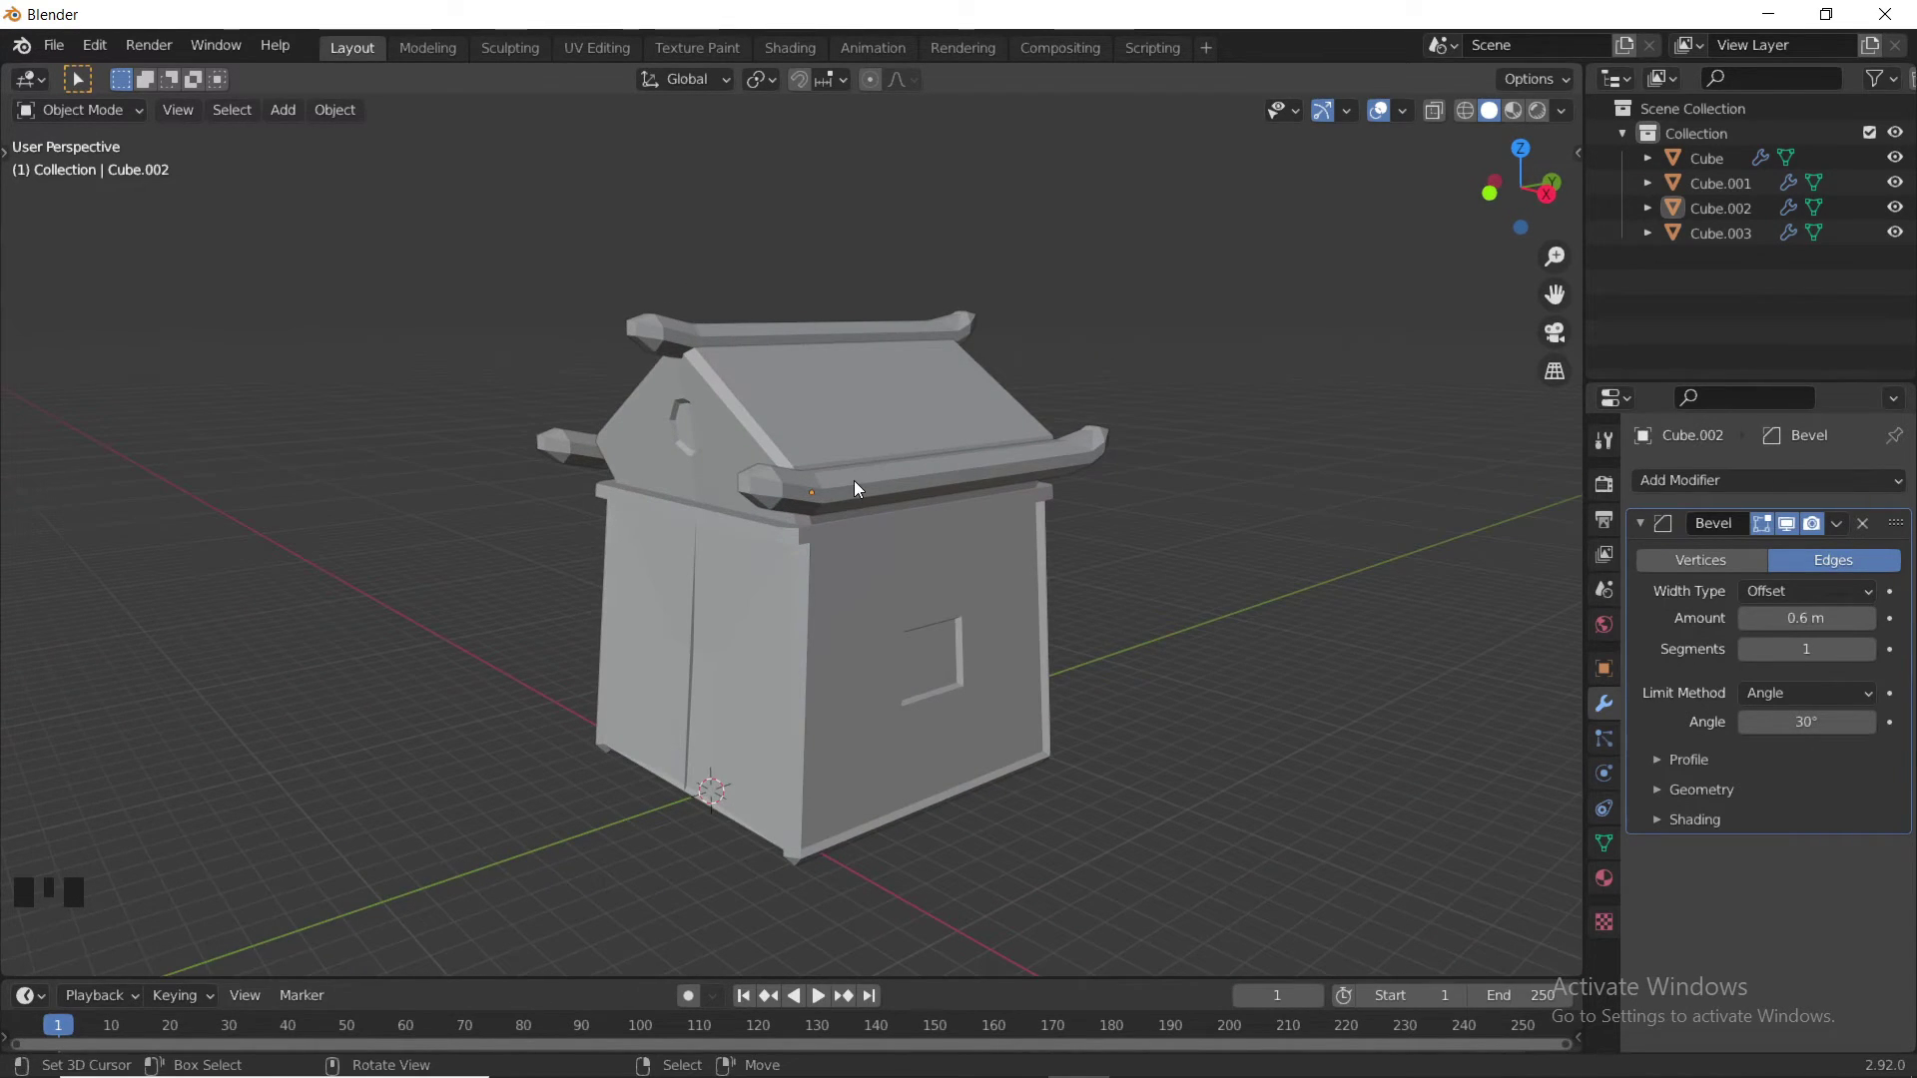
pyautogui.rightClick(856, 483)
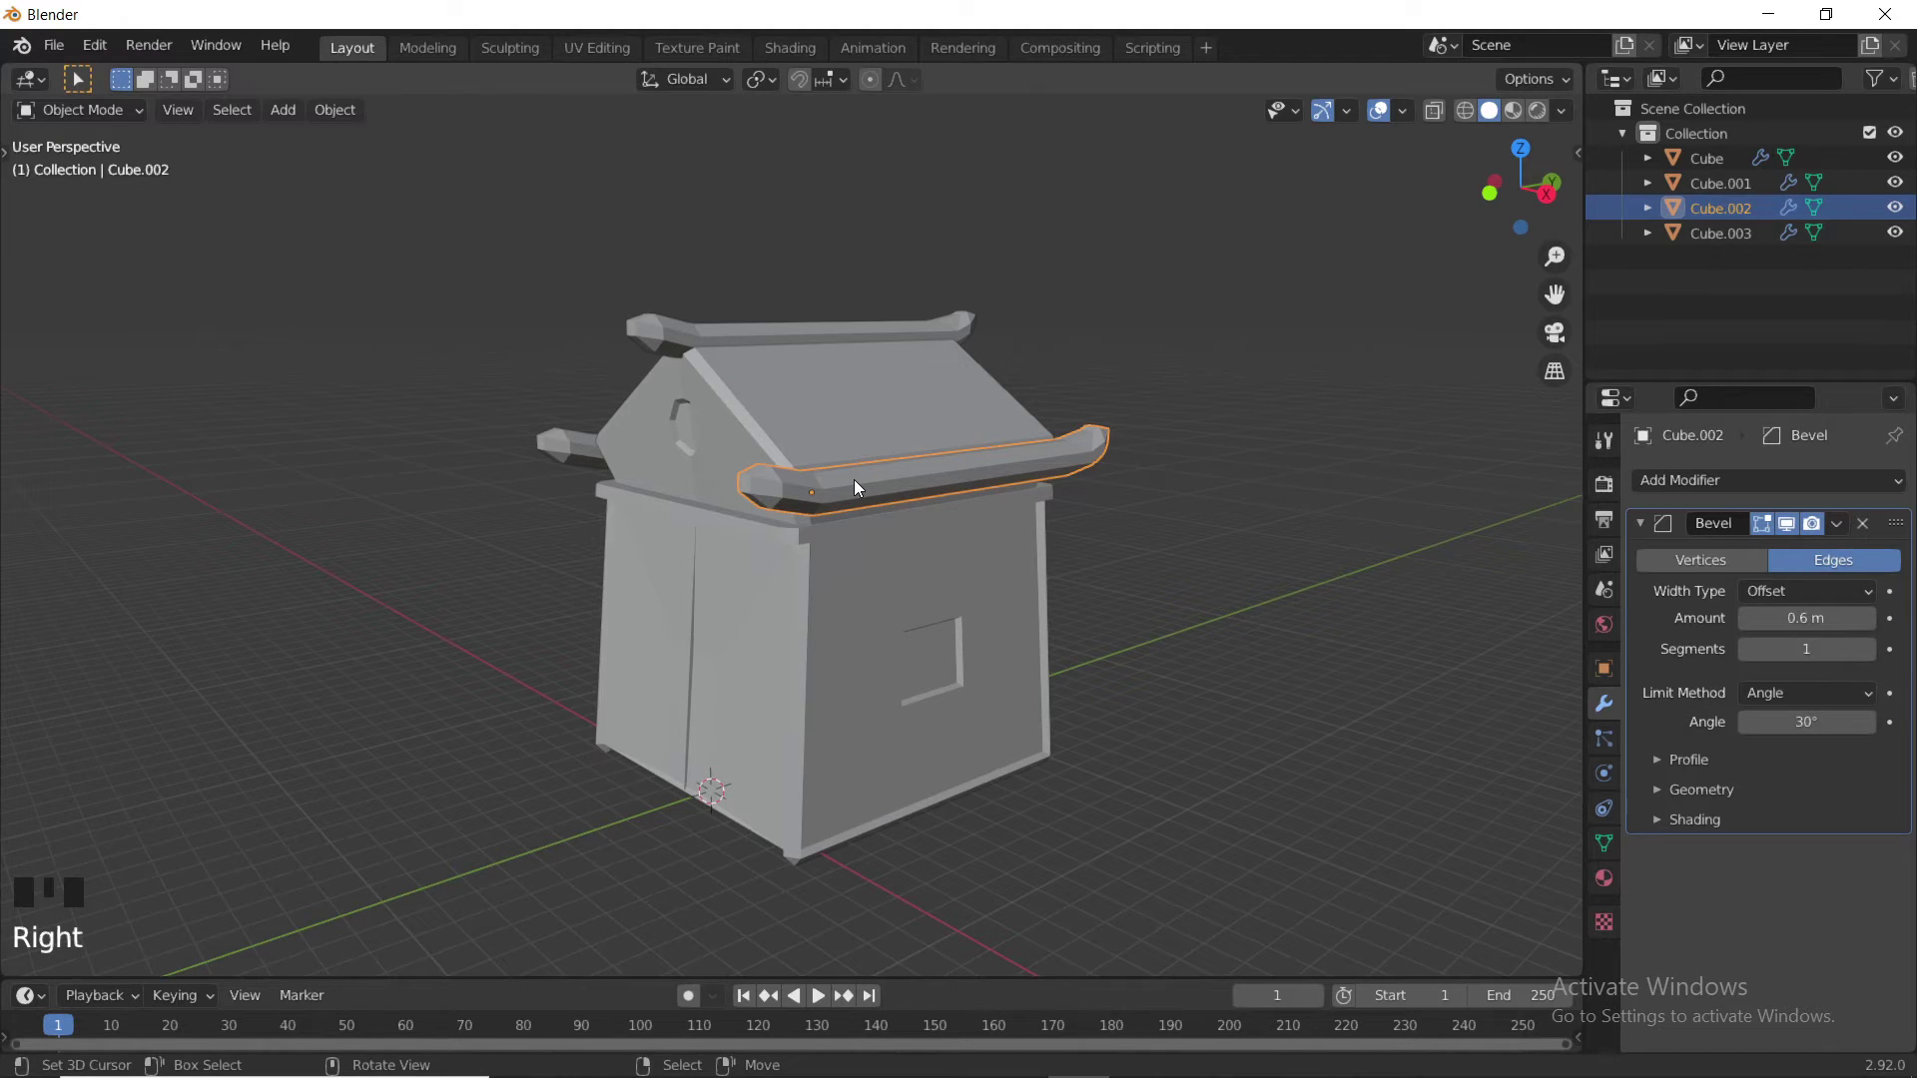
pyautogui.press('g')
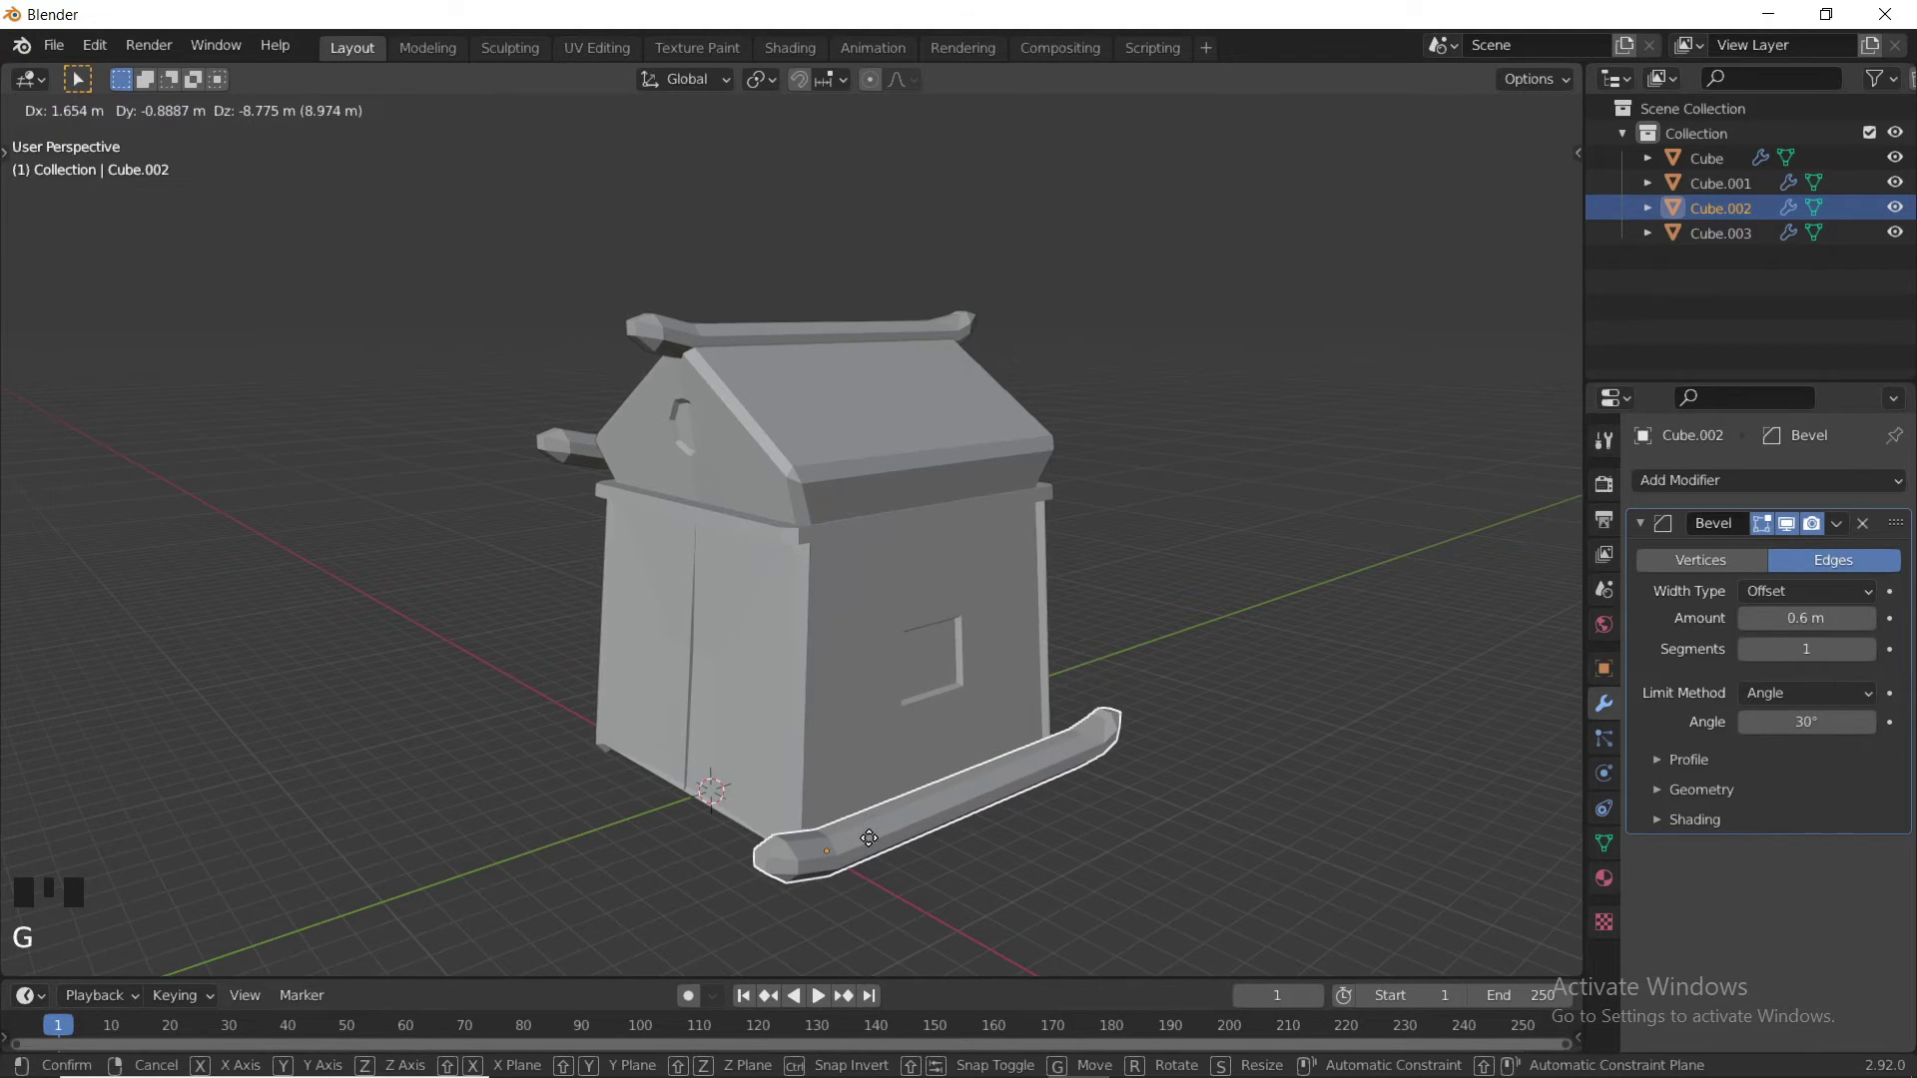
pyautogui.rightClick(872, 810)
pyautogui.hotkey('alt', 'a')
pyautogui.moveTo(931, 604); pyautogui.dragTo(985, 644, button='middle')
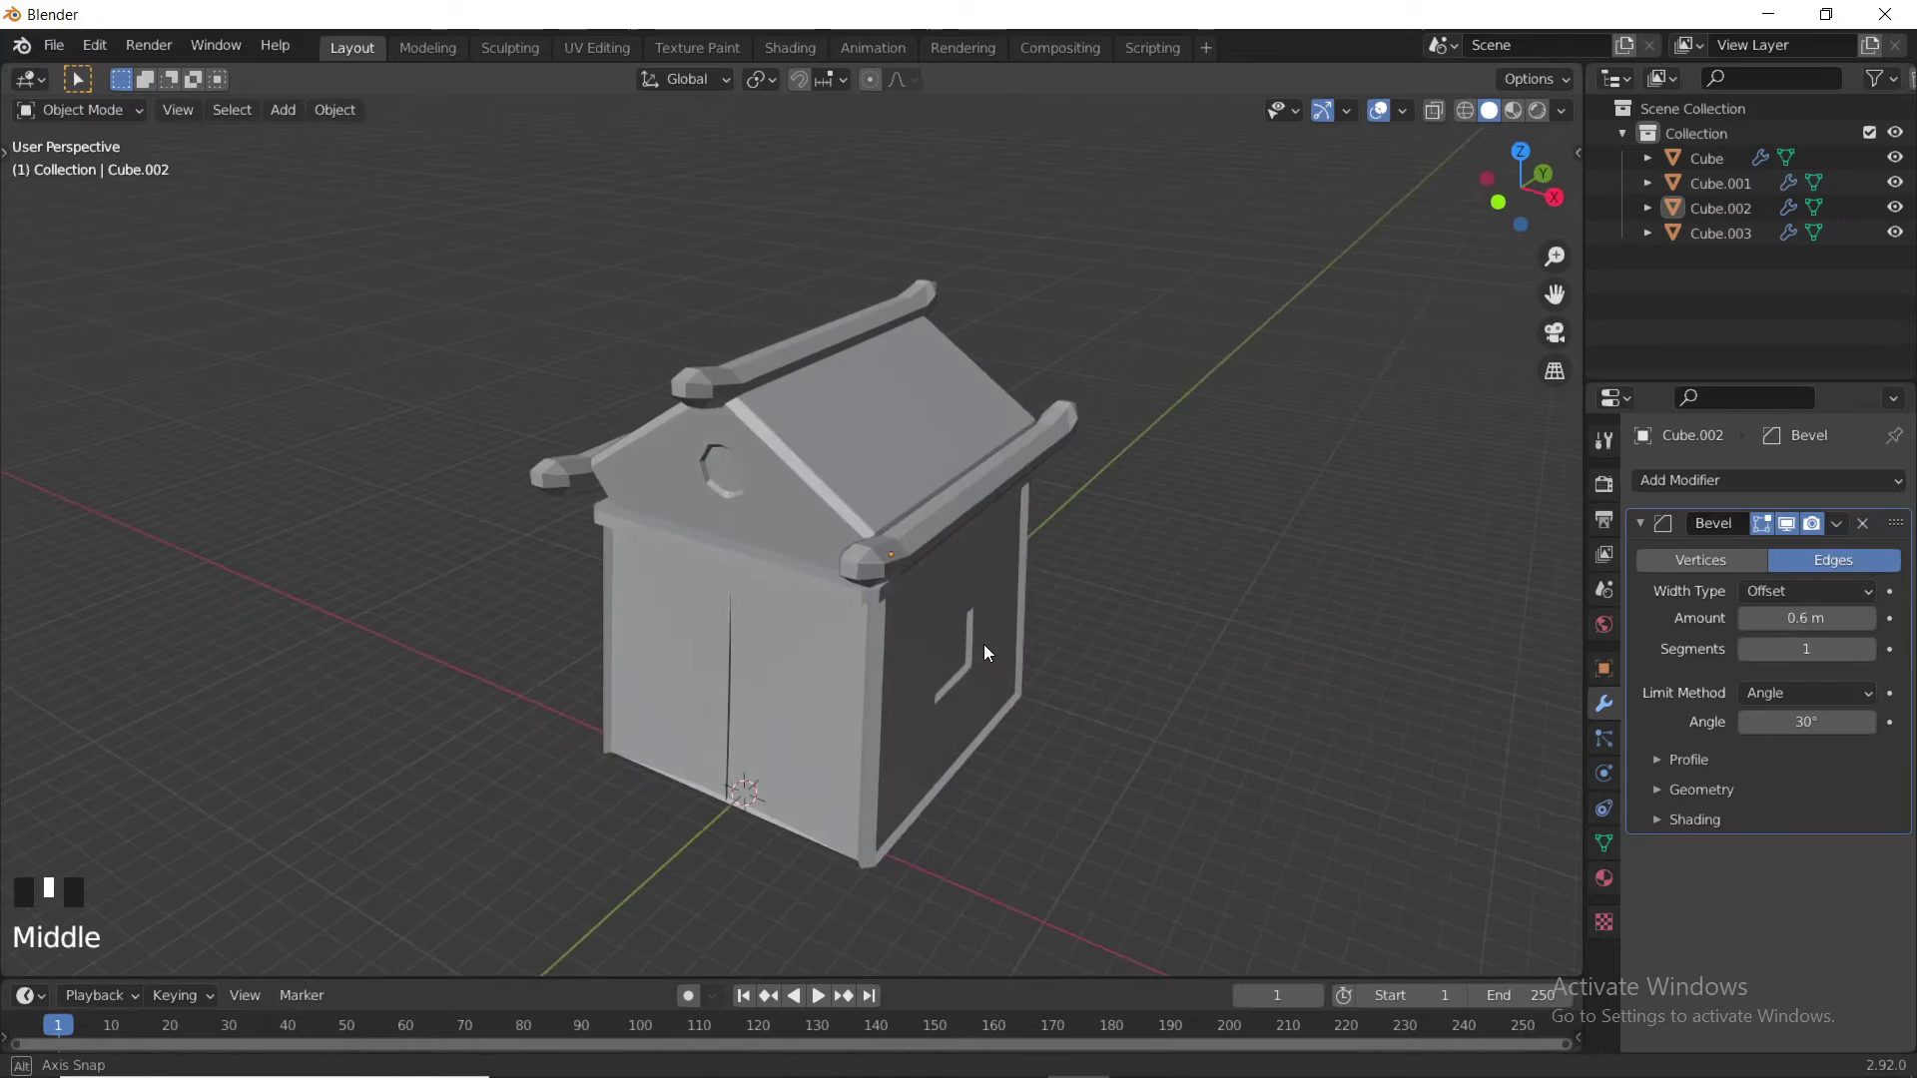
pyautogui.scroll(2, 927, 557)
pyautogui.moveTo(926, 557); pyautogui.dragTo(875, 497, button='middle')
pyautogui.scroll(-2, 871, 513)
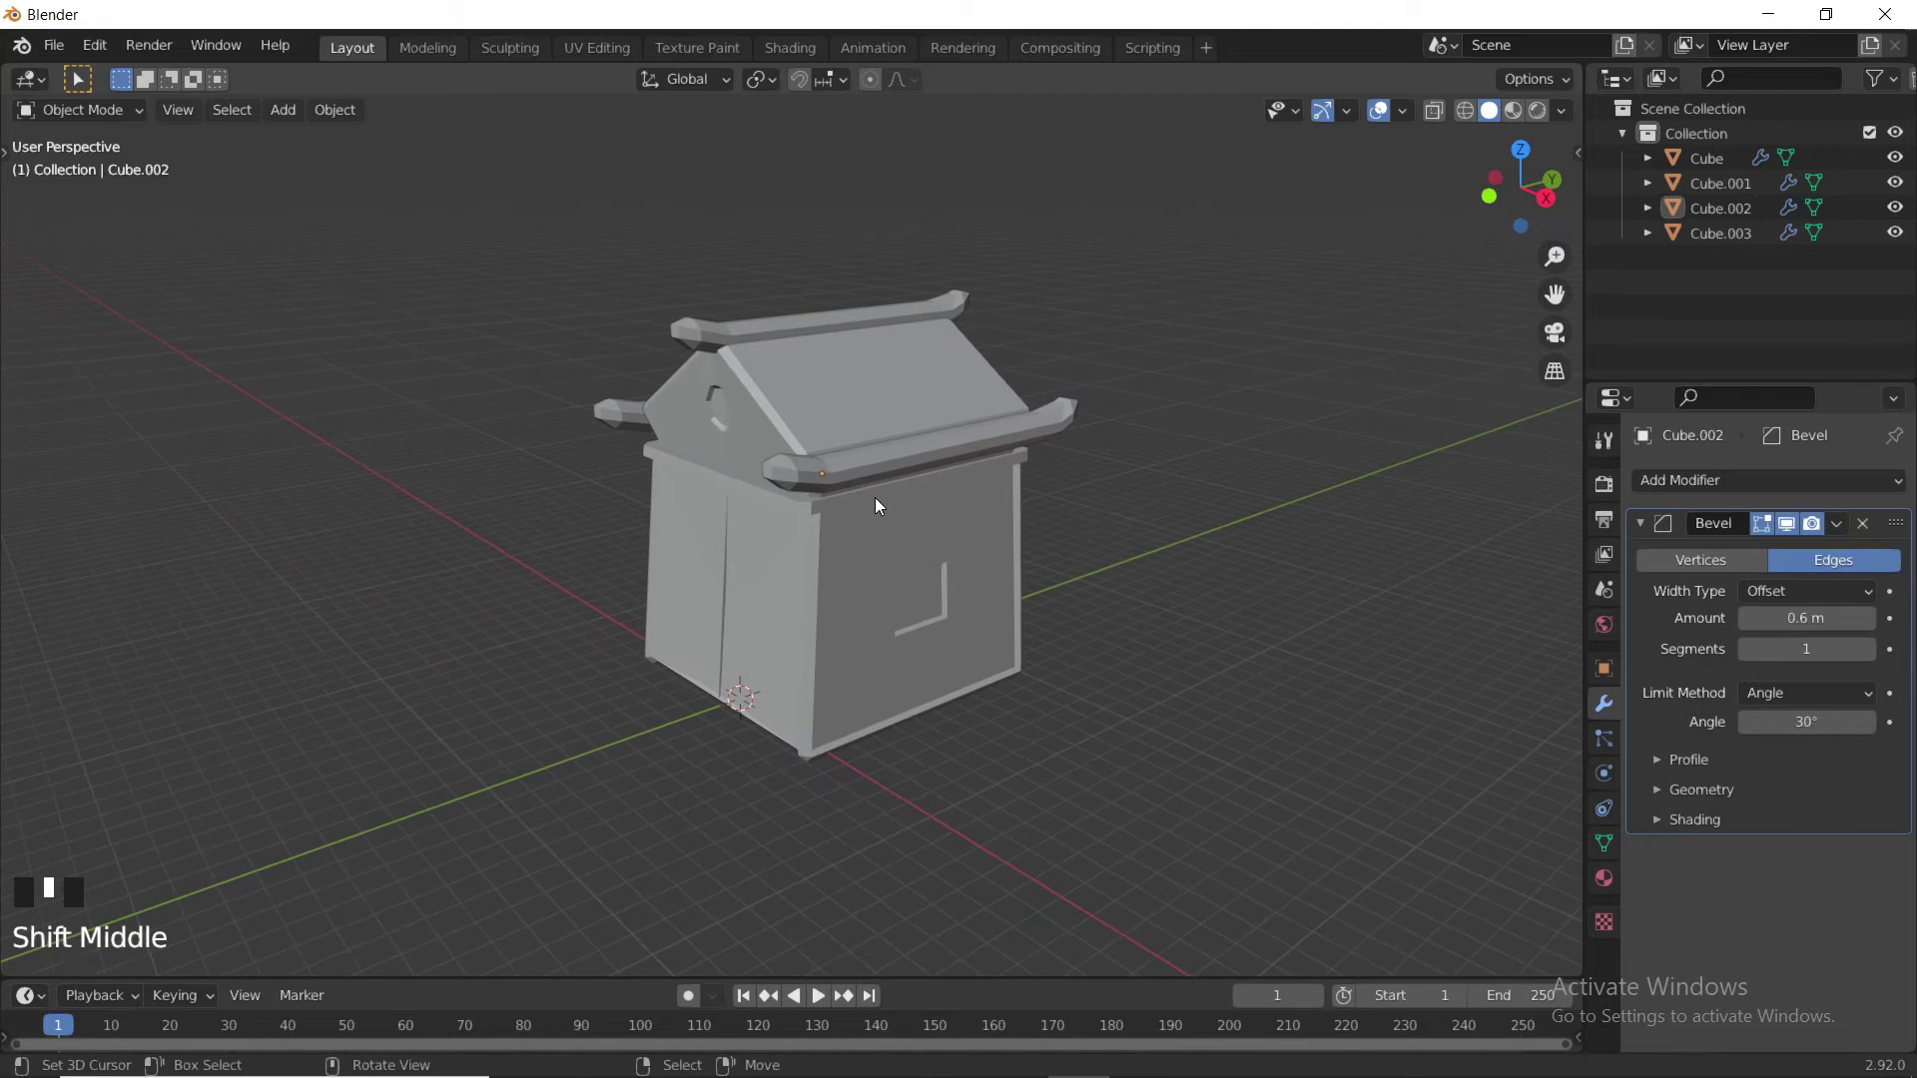
# - Reset the 3D cursor to the world origin, add a ground plane there and scale it by 20
pyautogui.hotkey('shift', 'c')
pyautogui.scroll(-2, 889, 594)
pyautogui.keyDown('shift'); pyautogui.moveTo(890, 594); pyautogui.dragTo(950, 539, button='middle'); pyautogui.keyUp('shift')
pyautogui.hotkey('shift', 'a')
pyautogui.moveTo(969, 530)
pyautogui.click(1057, 537)
pyautogui.write('s')
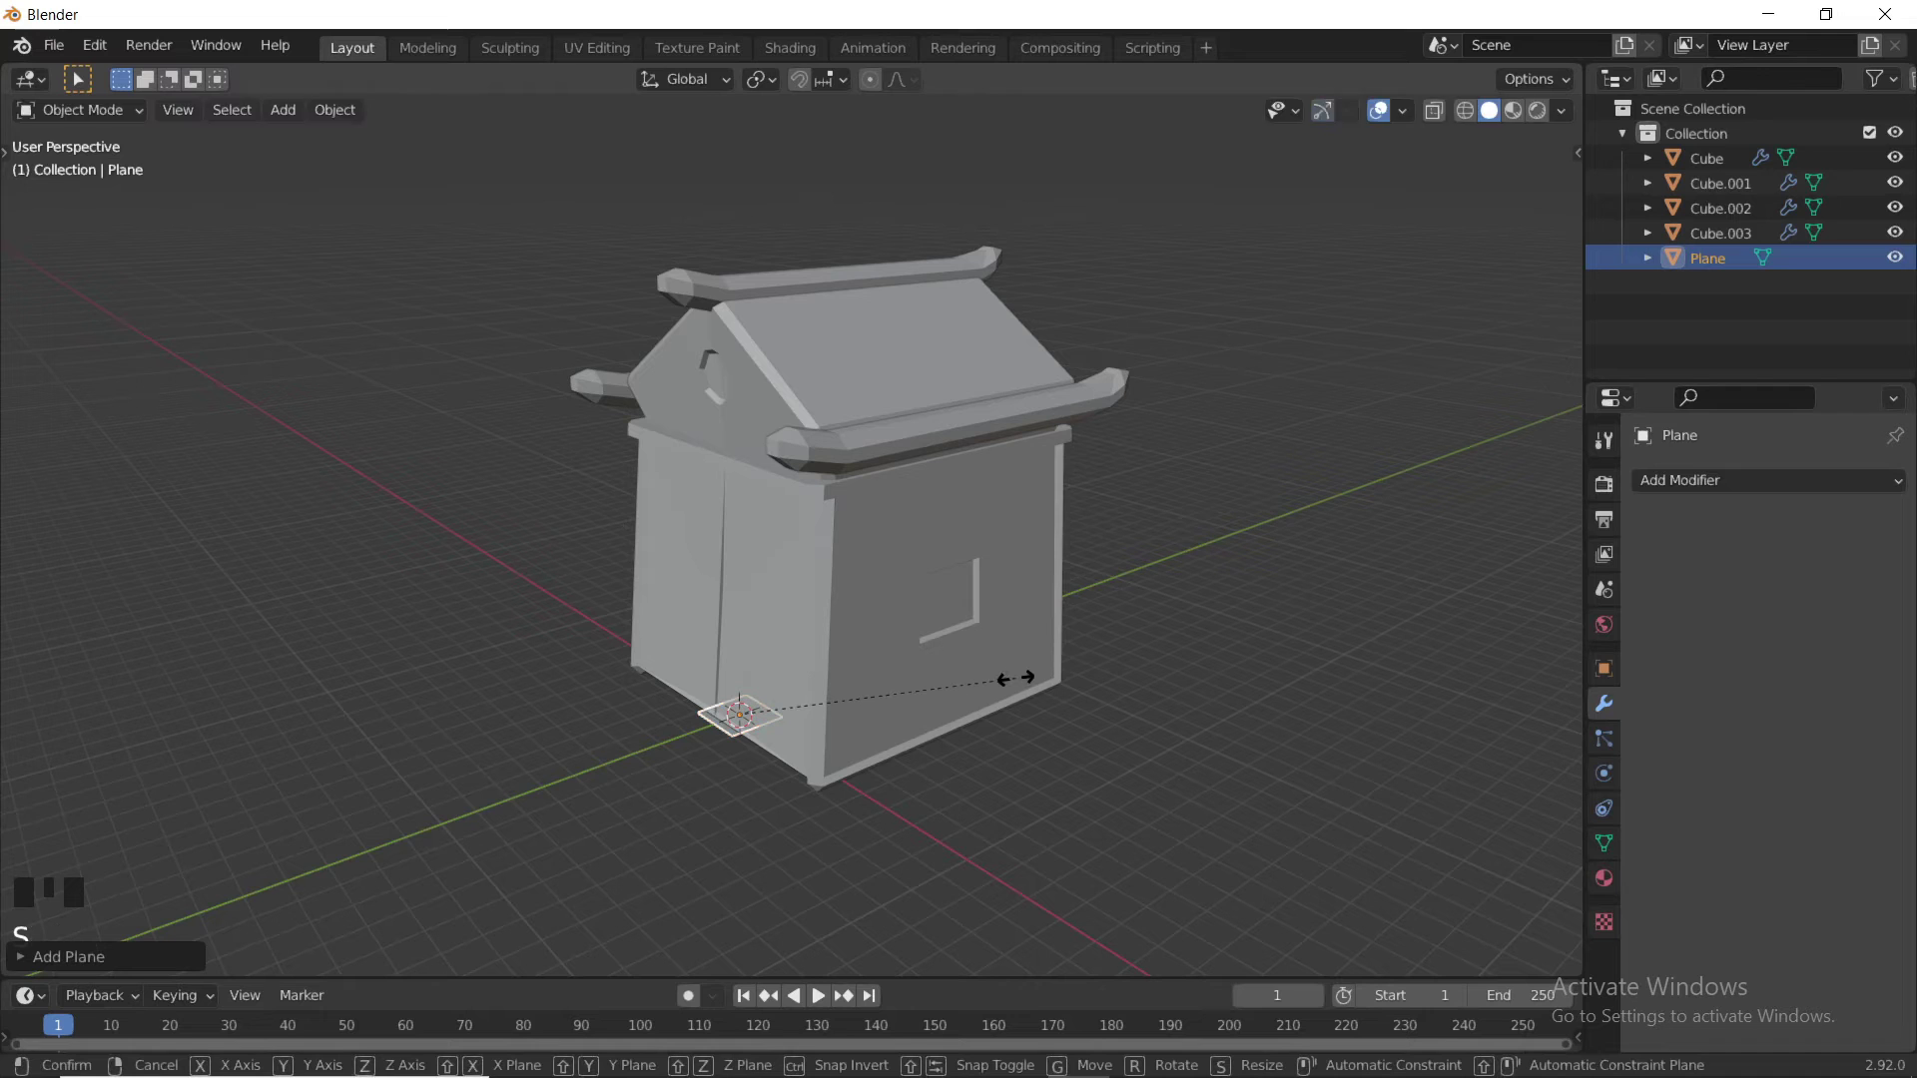
pyautogui.write('10')
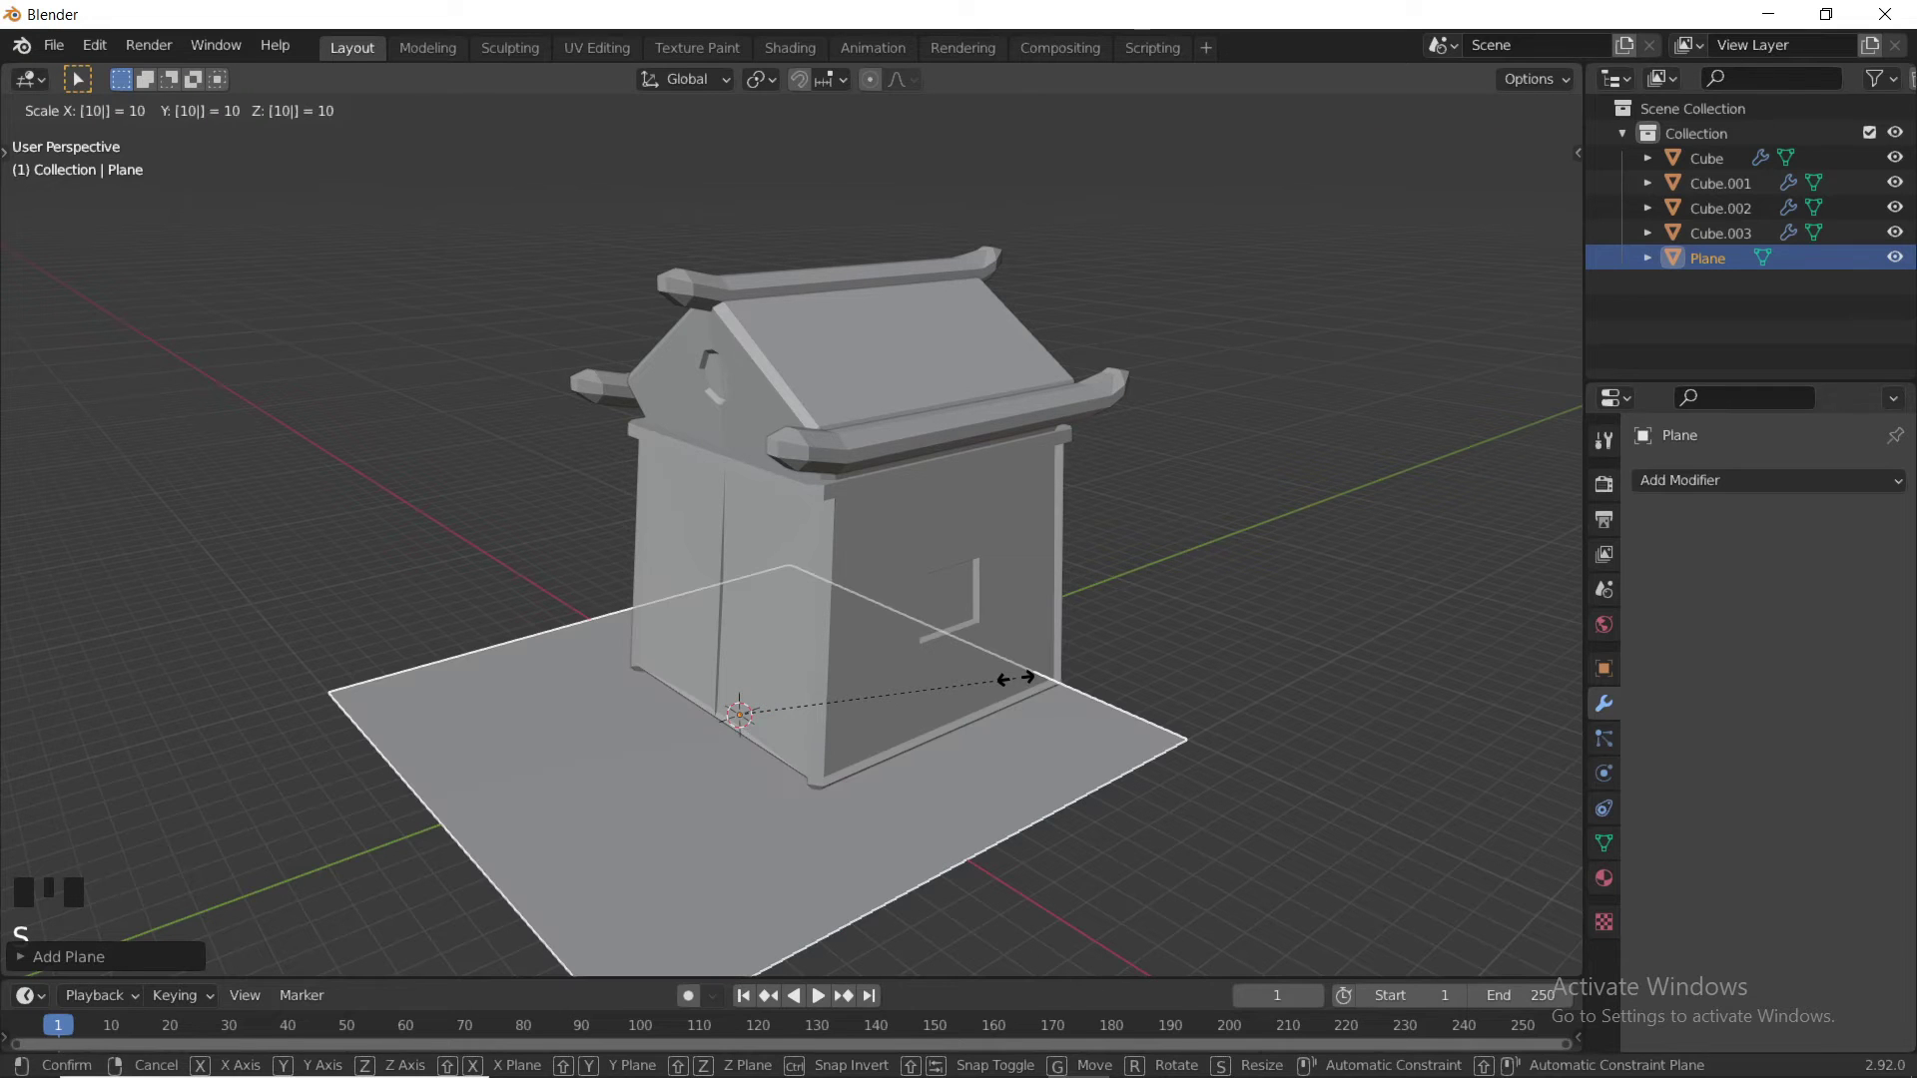
pyautogui.rightClick(1015, 679)
pyautogui.write('s20')
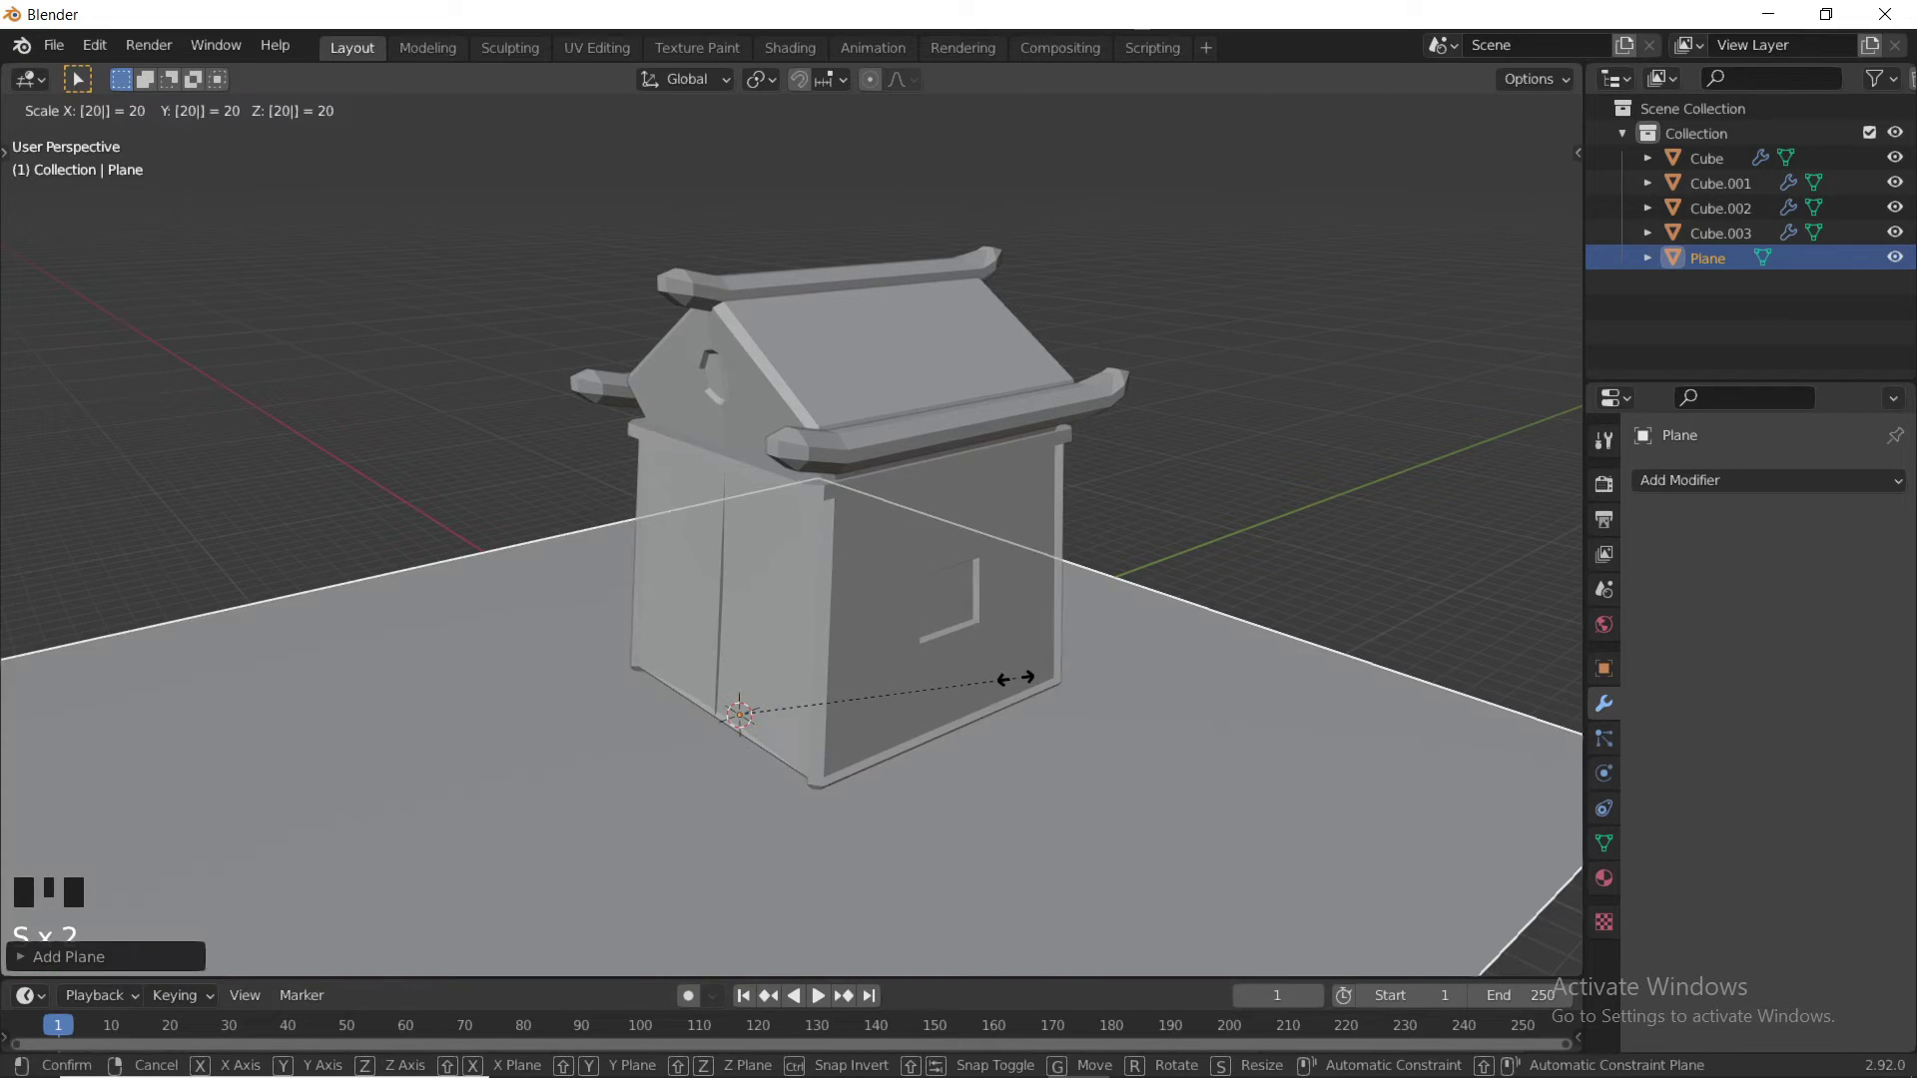
pyautogui.click(1015, 679)
# - Move the ground plane along Y to sit beneath the house, and clear the selection
pyautogui.scroll(-5, 1015, 681)
pyautogui.moveTo(1015, 681); pyautogui.dragTo(948, 712, button='middle')
pyautogui.press('g')
pyautogui.press('x')
pyautogui.press('y')
pyautogui.click(1026, 694)
pyautogui.hotkey('alt', 'a')
pyautogui.scroll(2, 905, 612)
pyautogui.keyDown('shift'); pyautogui.moveTo(904, 607); pyautogui.dragTo(1020, 583, button='middle'); pyautogui.keyUp('shift')
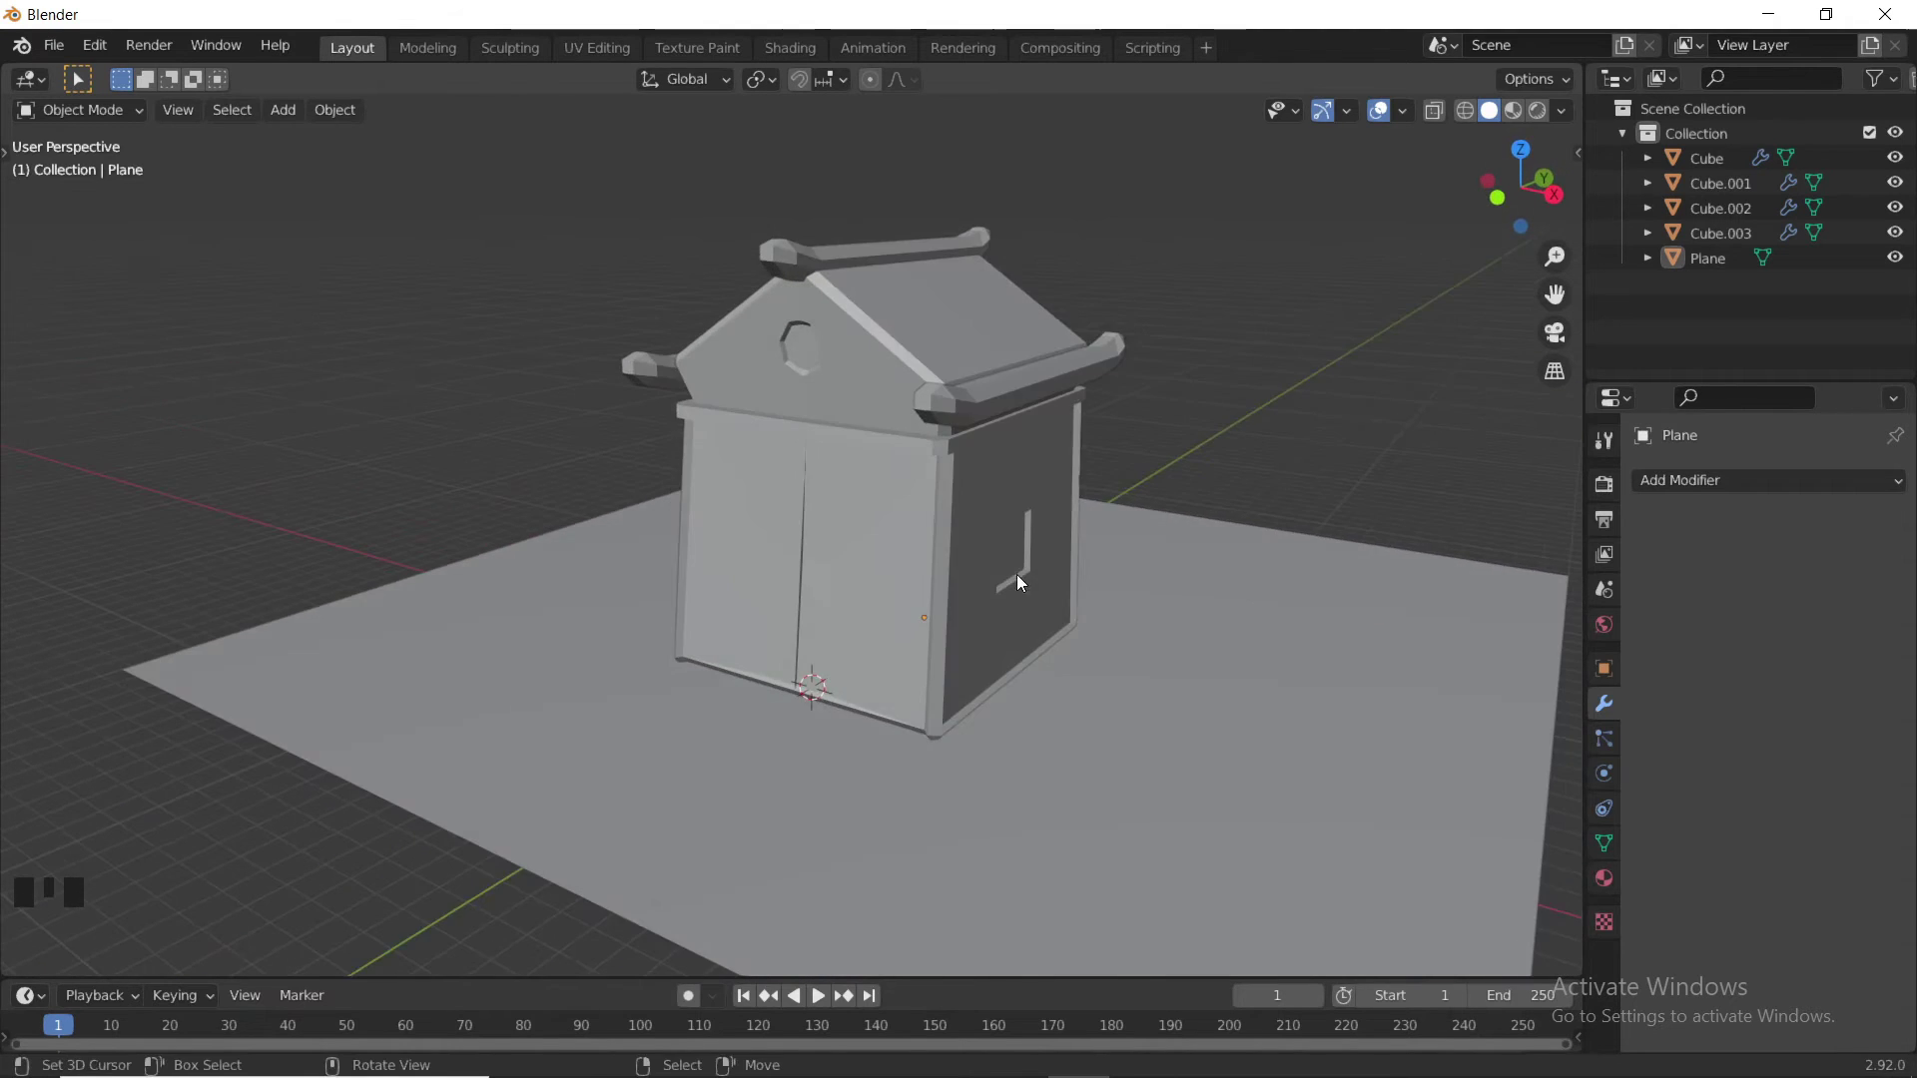
# - In Edit Mode on the house, extrude the front door face inward, scale the recessed face slightly smaller, and return to Object Mode
pyautogui.rightClick(1015, 576)
pyautogui.press('Tab')
pyautogui.scroll(4, 899, 582)
pyautogui.keyDown('shift'); pyautogui.moveTo(899, 582); pyautogui.dragTo(879, 556, button='middle'); pyautogui.keyUp('shift')
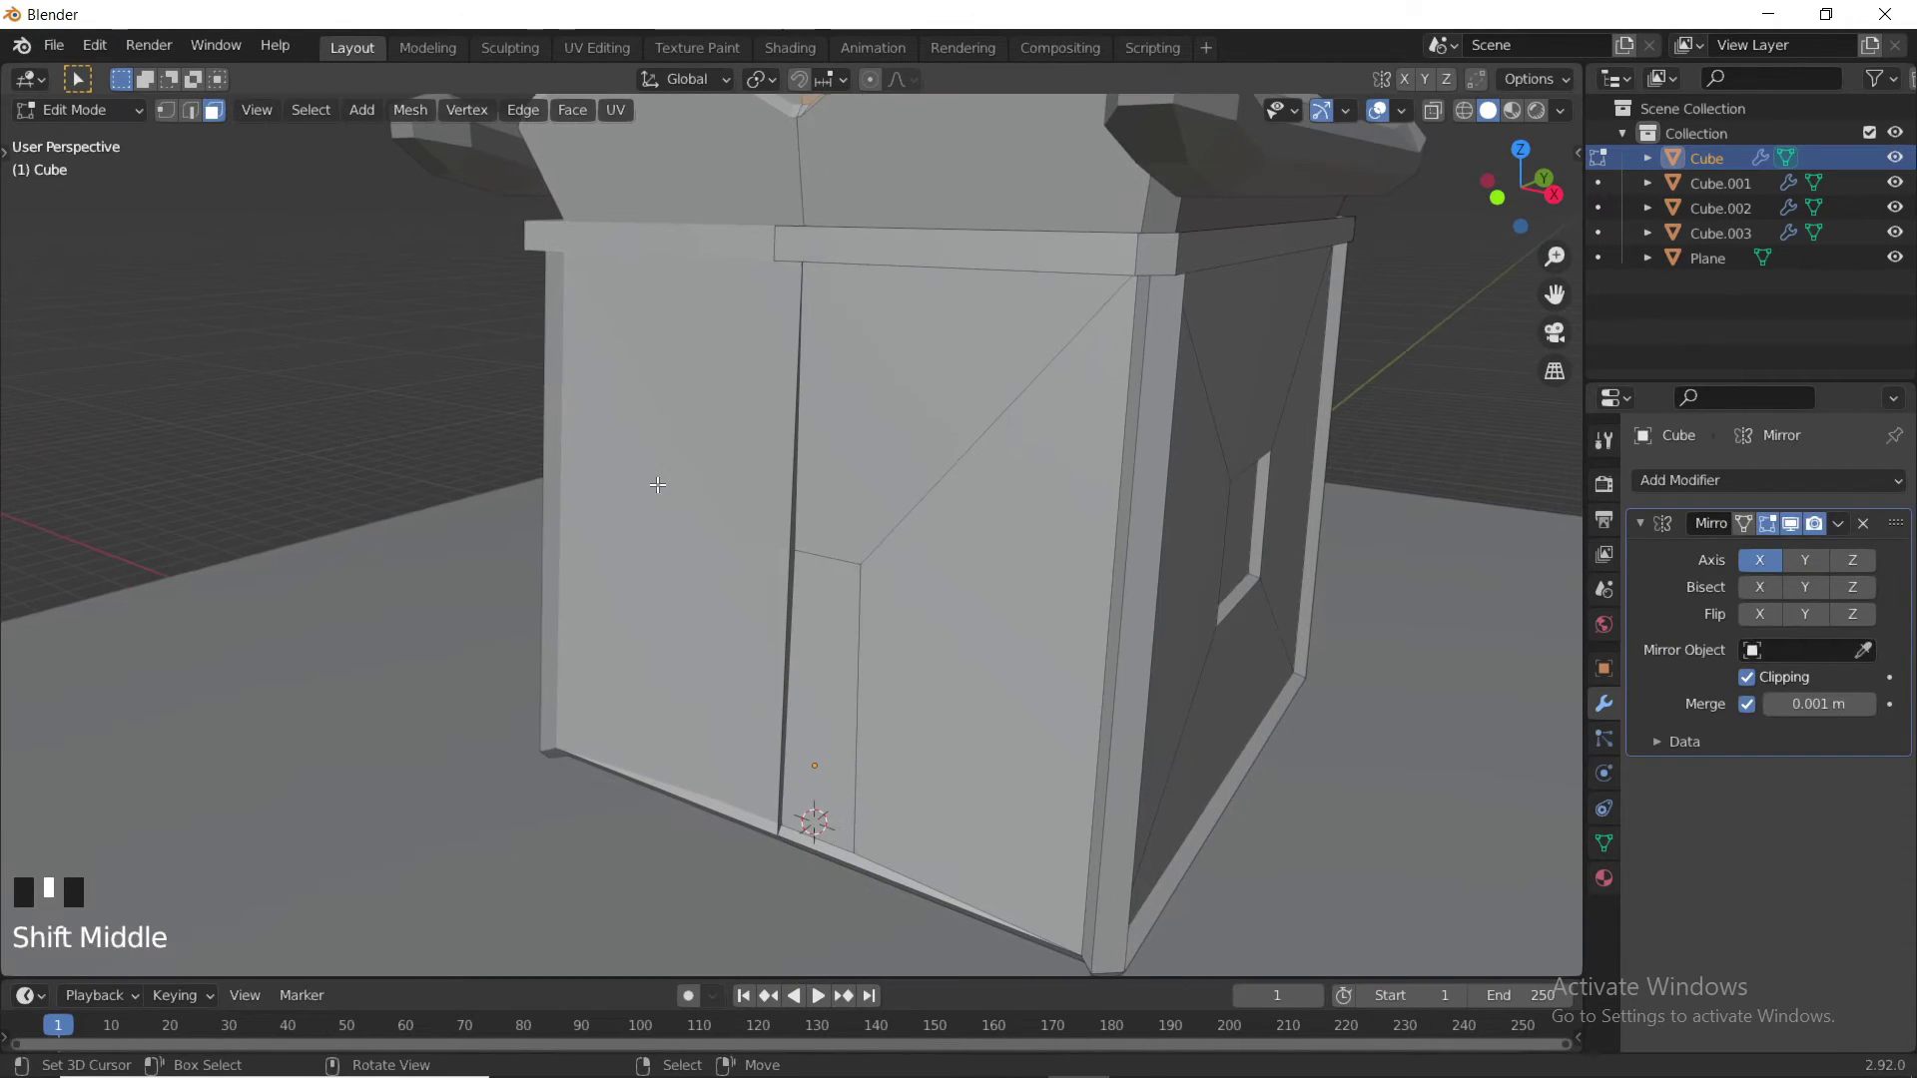
pyautogui.rightClick(817, 591)
pyautogui.moveTo(944, 611); pyautogui.dragTo(894, 633, button='middle')
pyautogui.press('e')
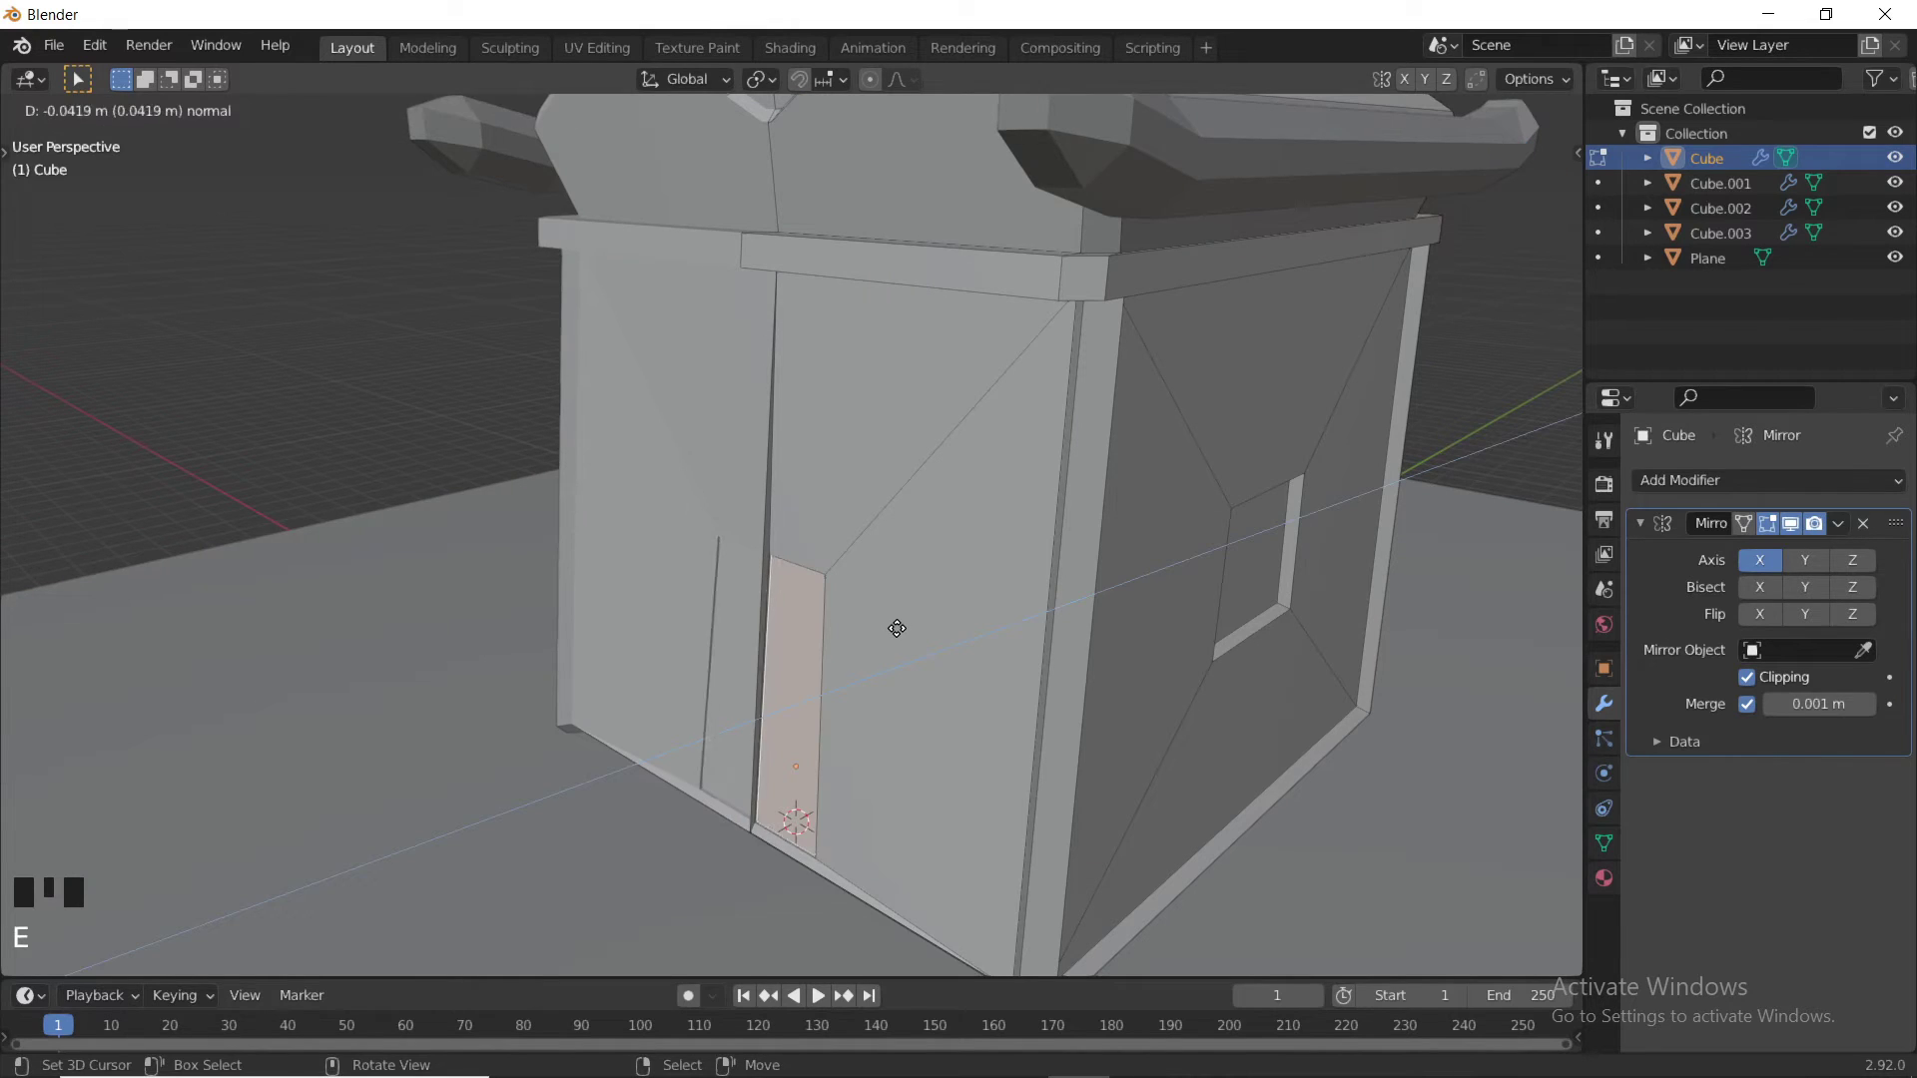
pyautogui.click(902, 628)
pyautogui.press('s')
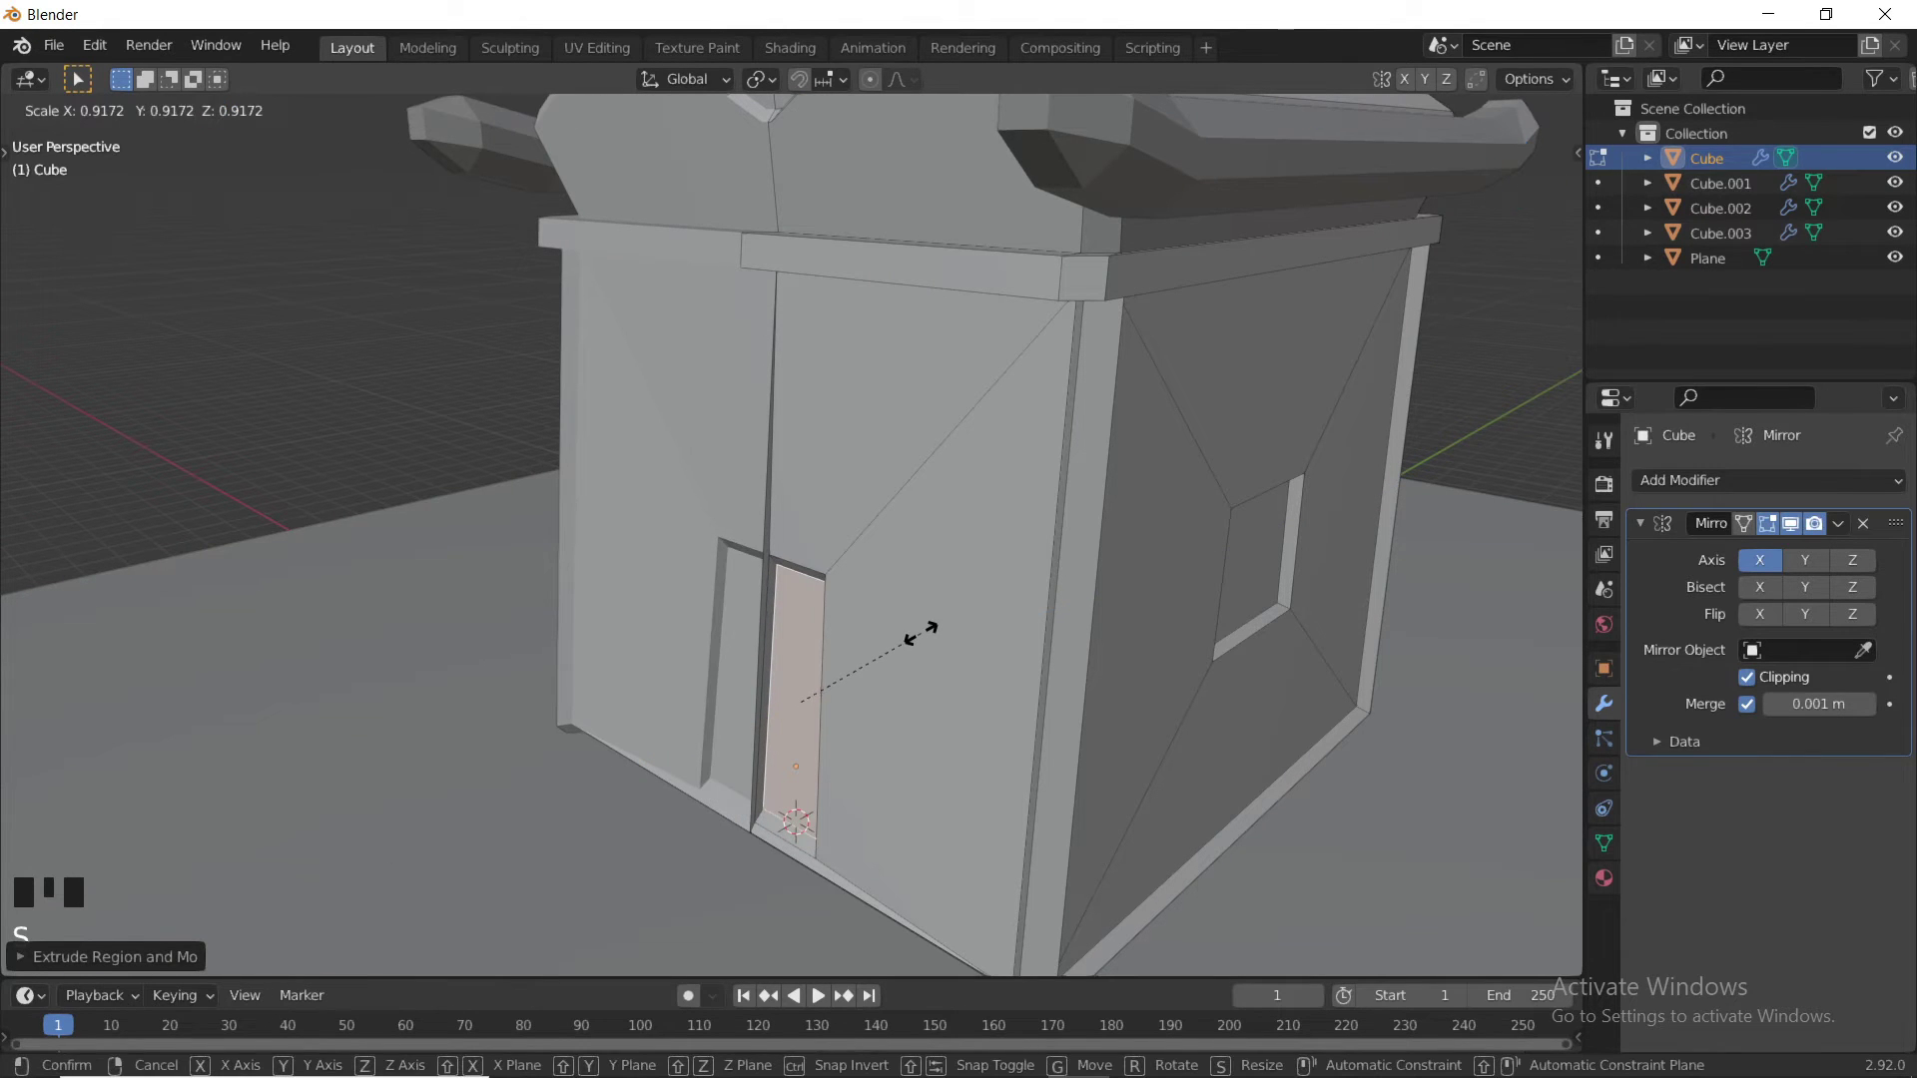
pyautogui.click(931, 627)
pyautogui.press('Tab')
pyautogui.scroll(-4, 931, 627)
pyautogui.moveTo(930, 627); pyautogui.dragTo(834, 580, button='middle')
pyautogui.scroll(-2, 994, 544)
pyautogui.press('KP_1')
pyautogui.scroll(2, 853, 574)
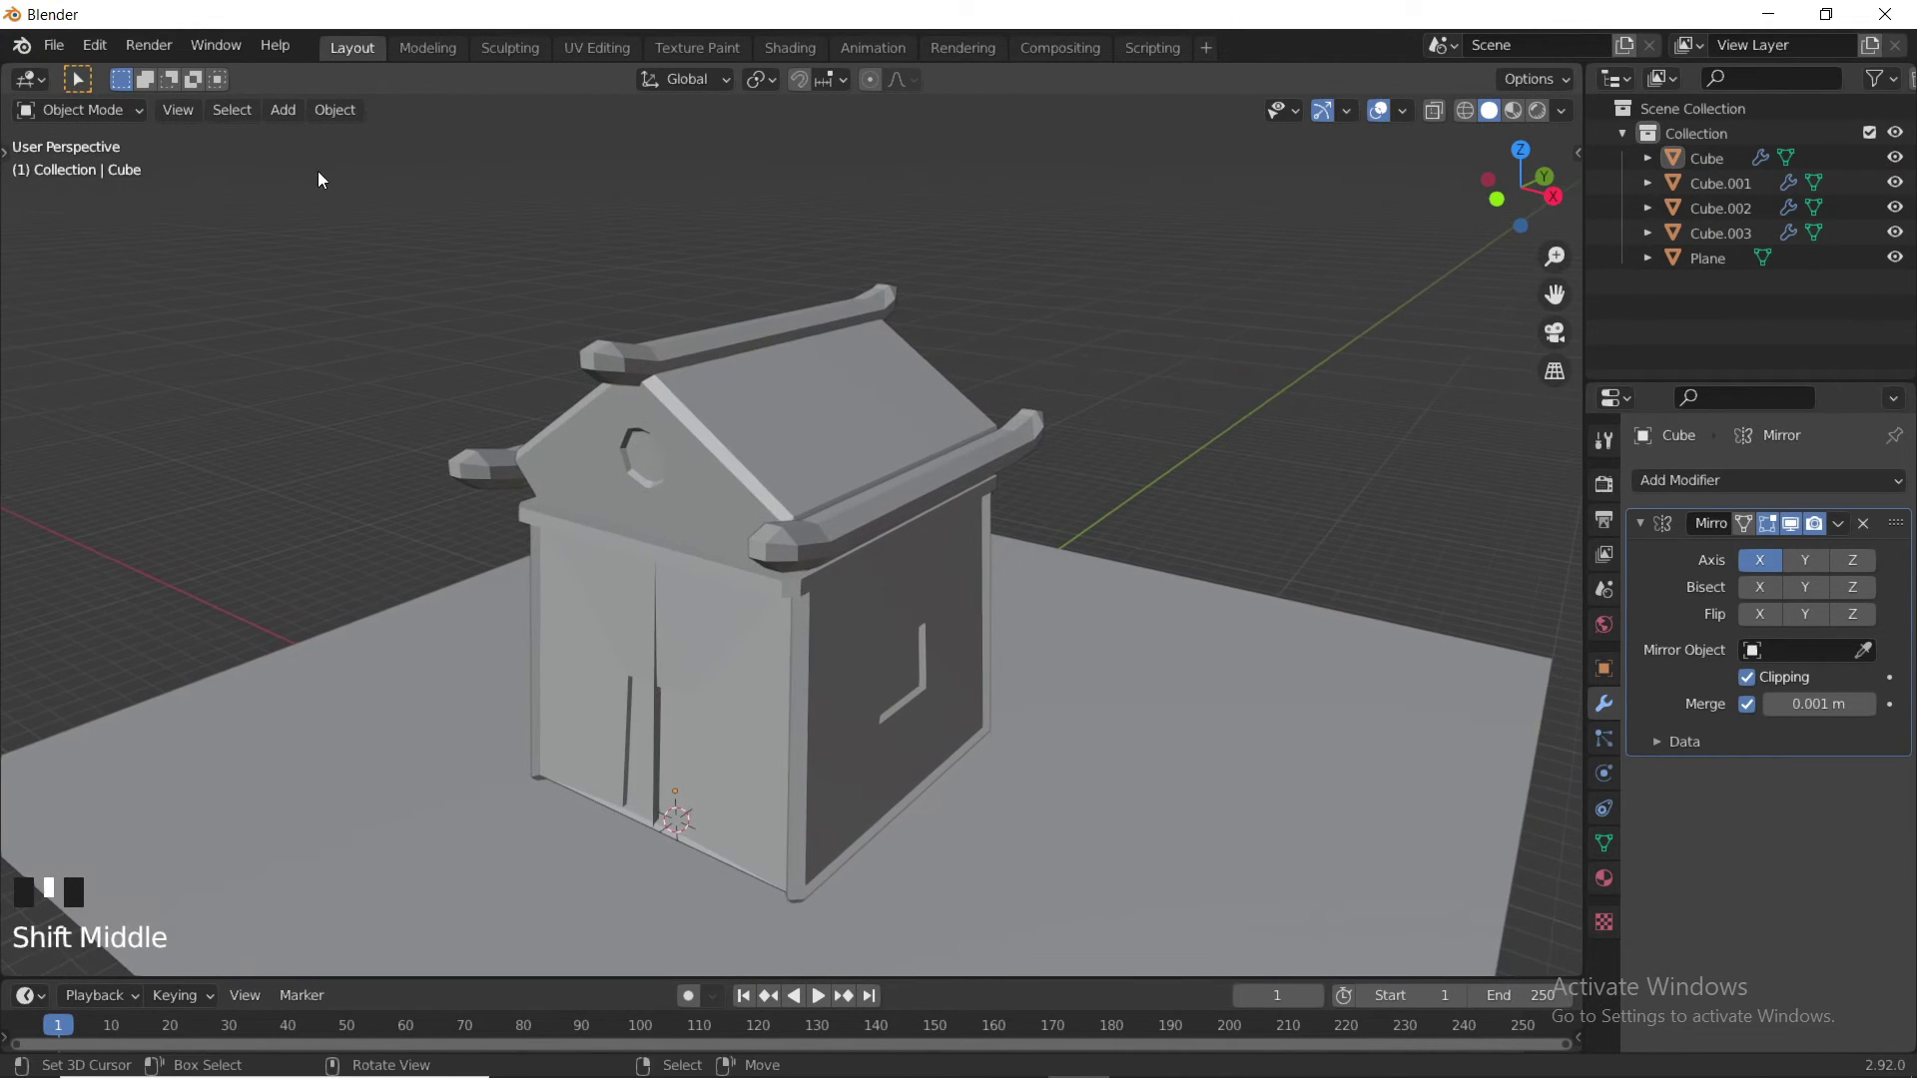
# - Create a new material named House on the main house object
pyautogui.rightClick(848, 452)
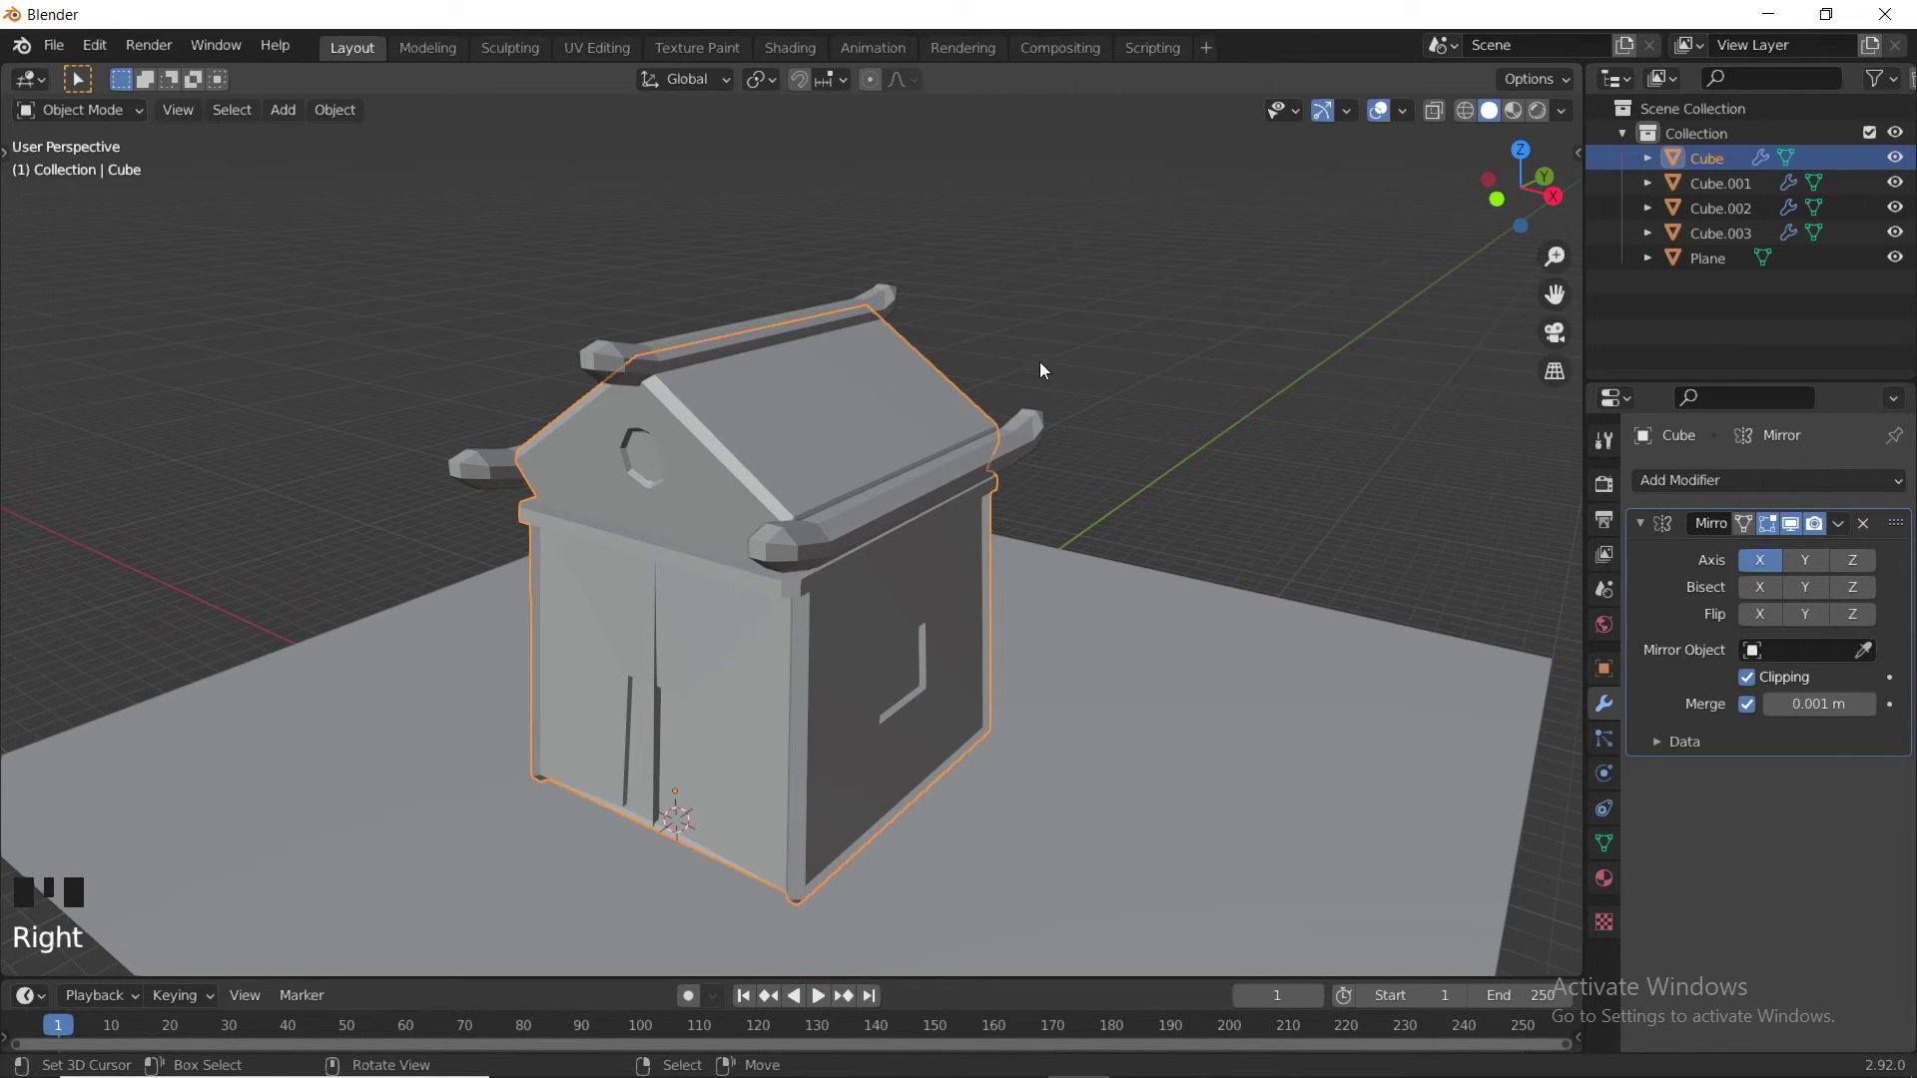
pyautogui.click(1604, 878)
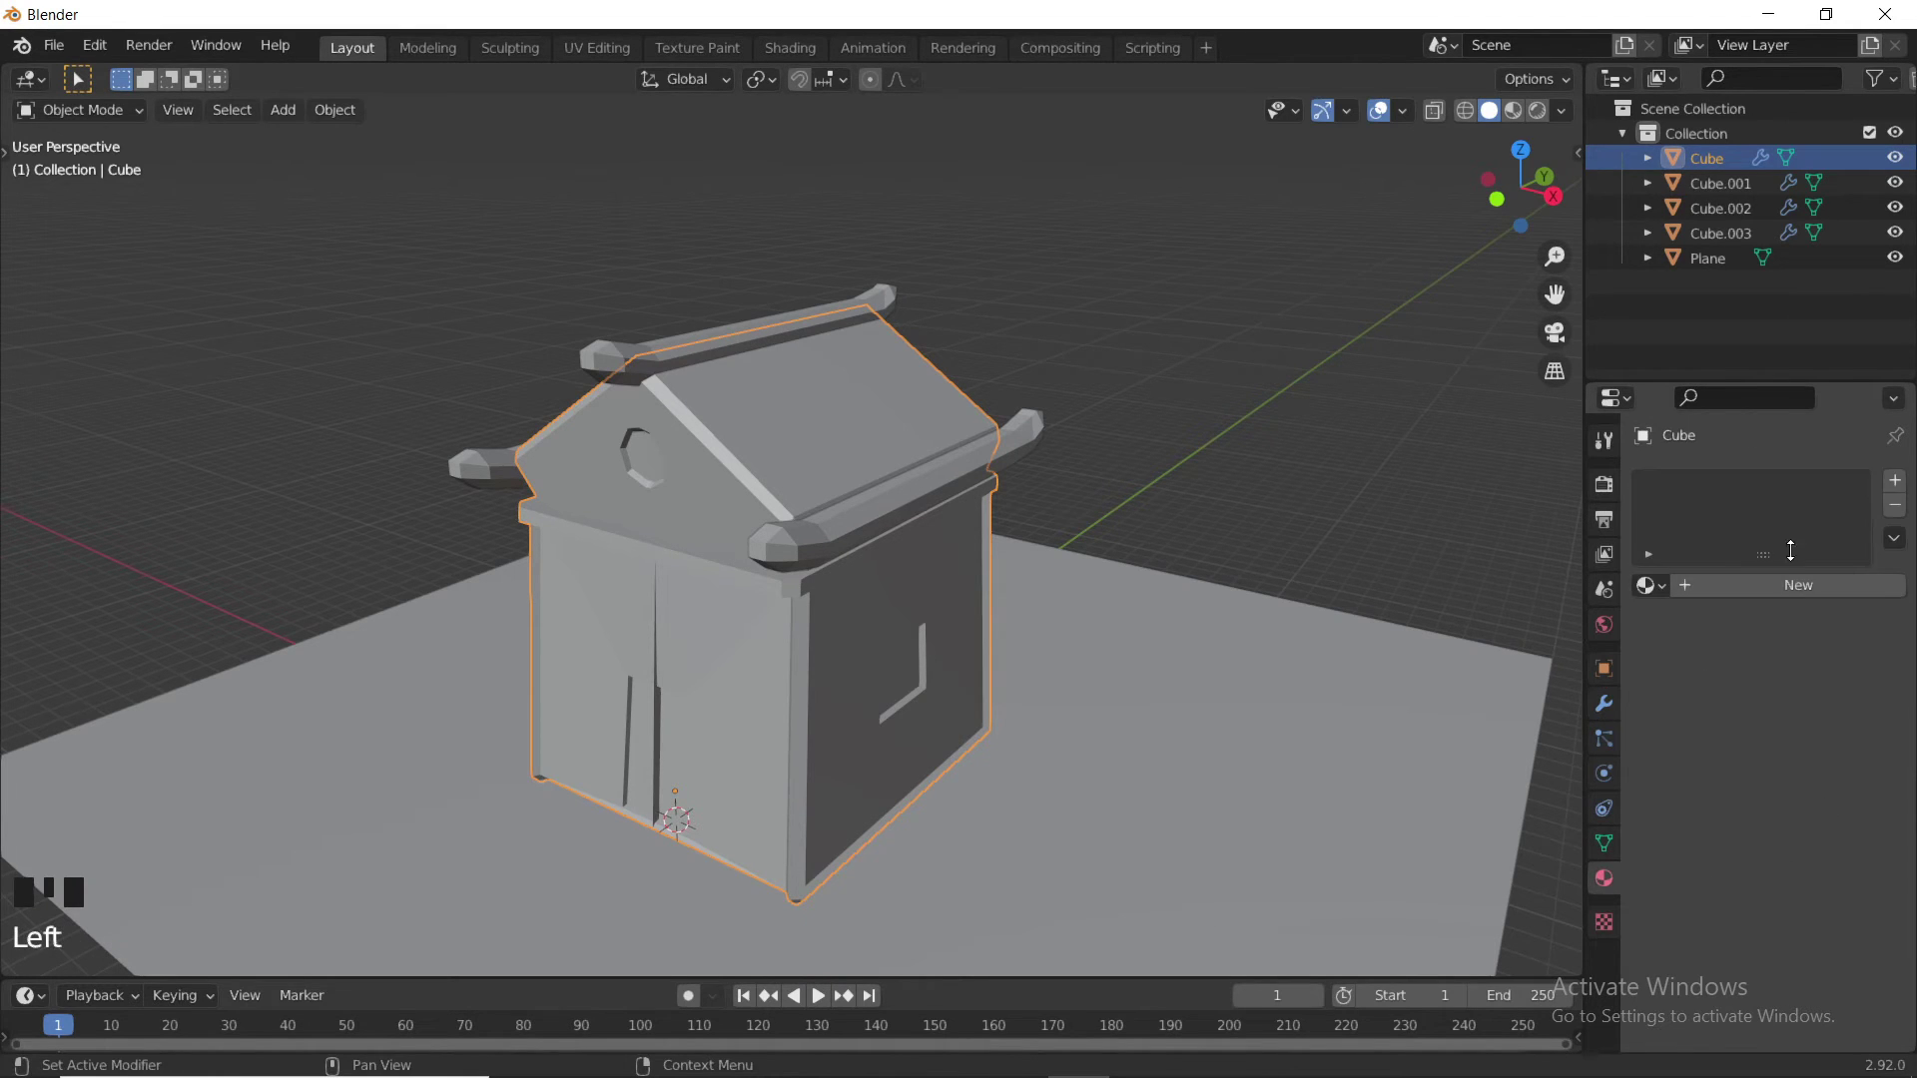
pyautogui.click(1905, 487)
pyautogui.click(1775, 585)
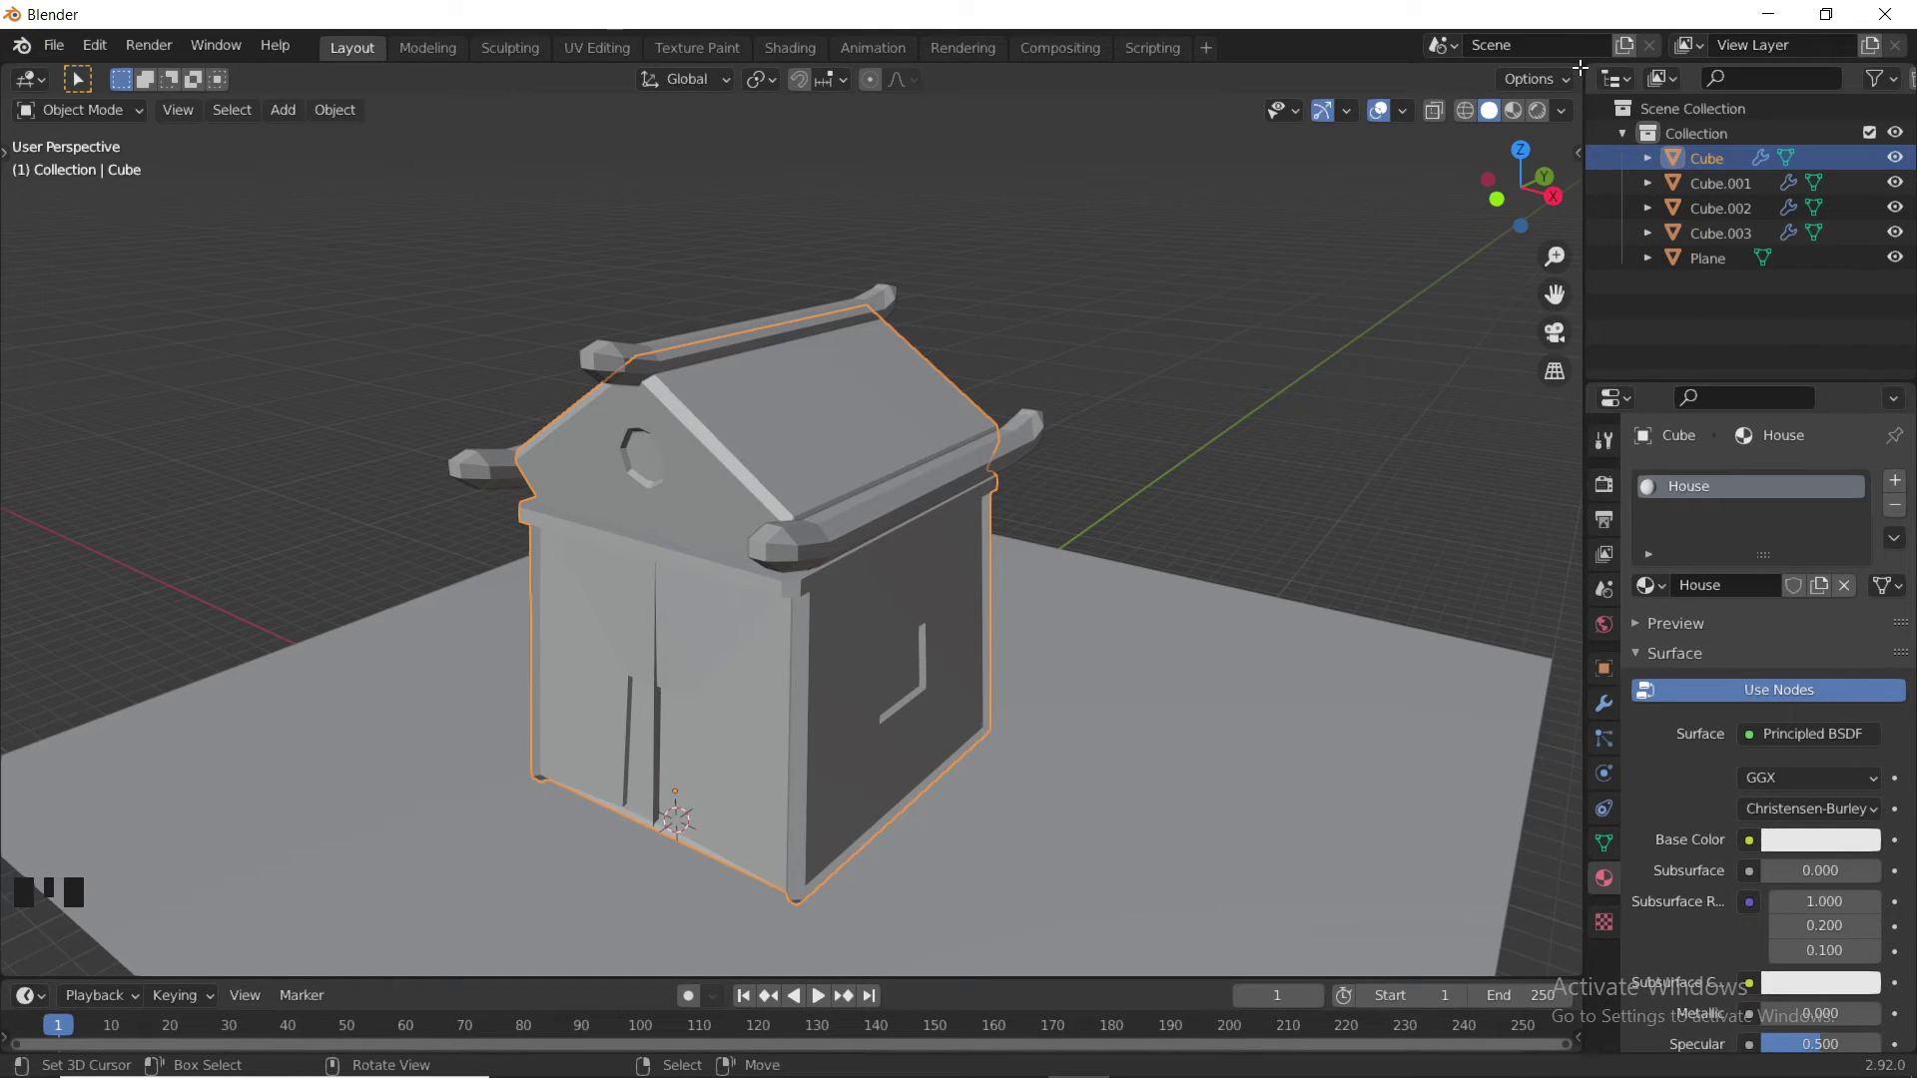
pyautogui.press('Tab')
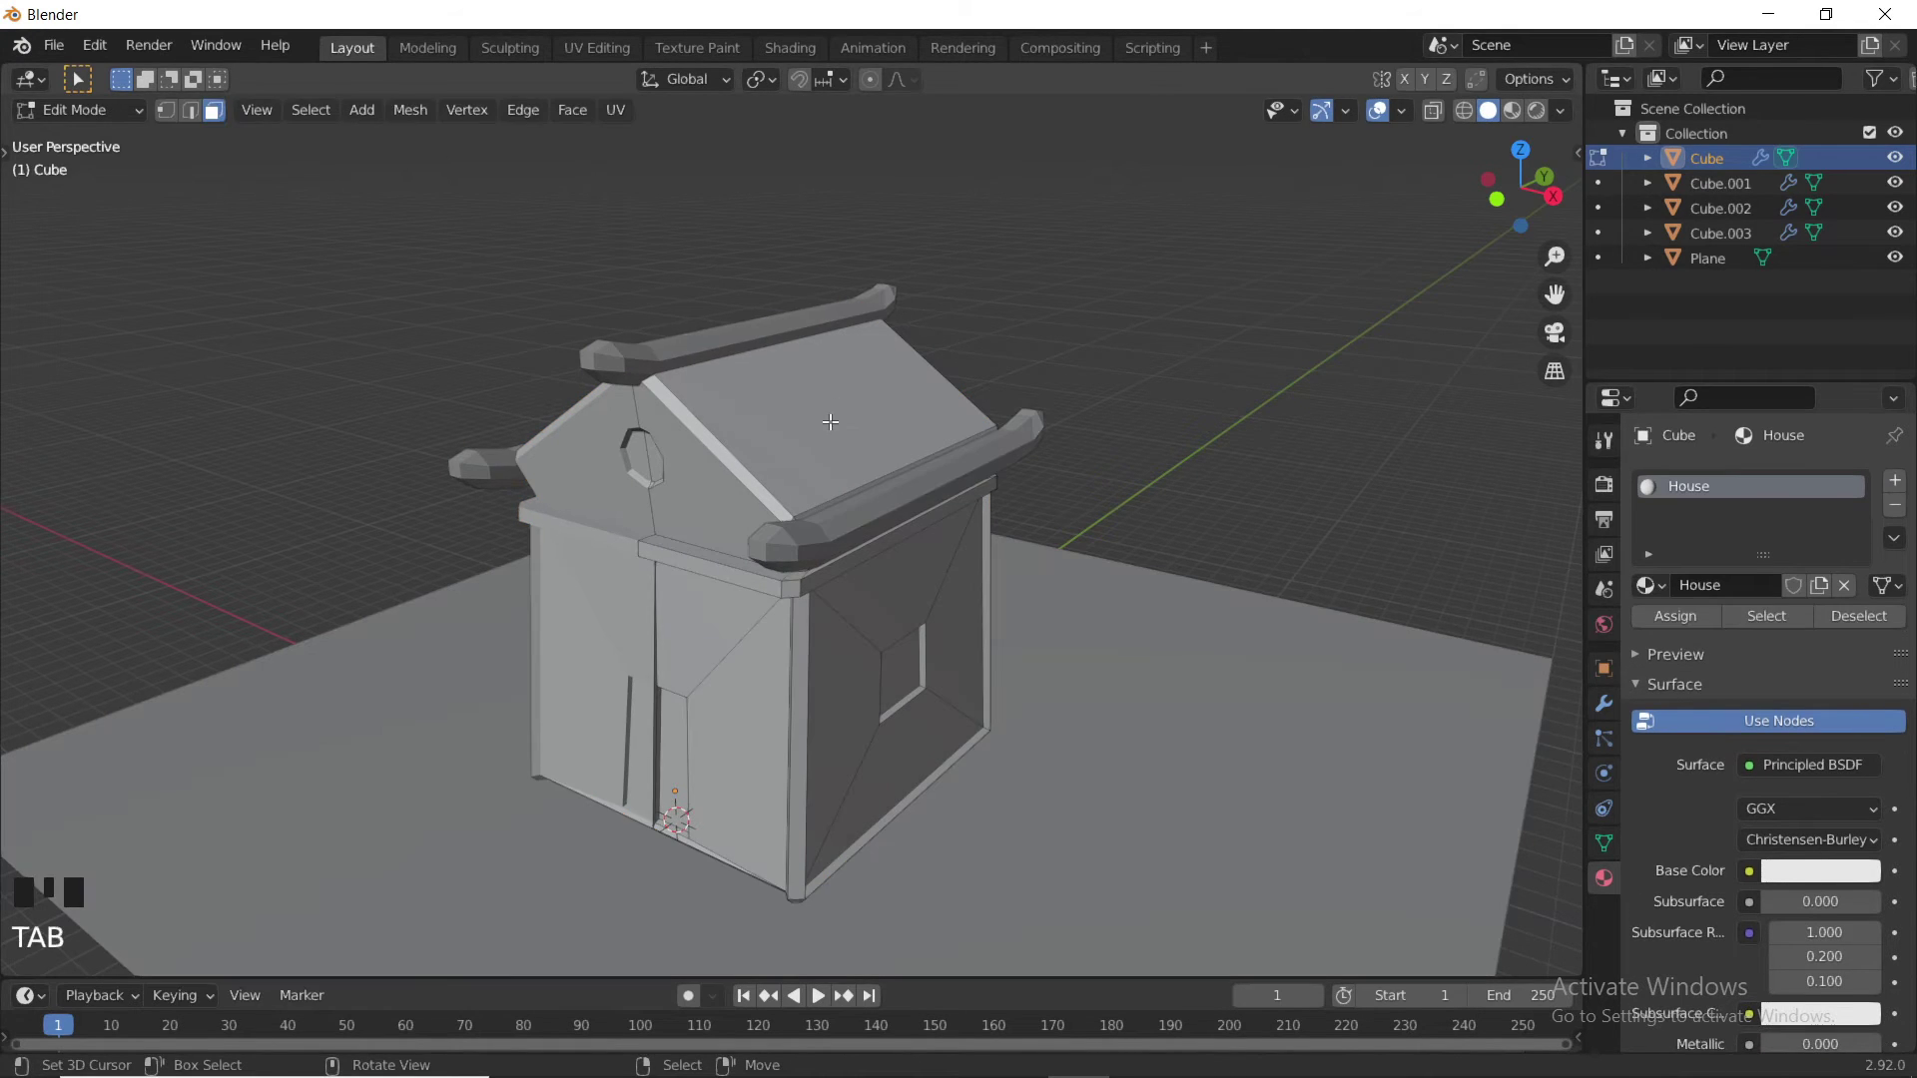
pyautogui.press('Tab')
pyautogui.rightClick(830, 422)
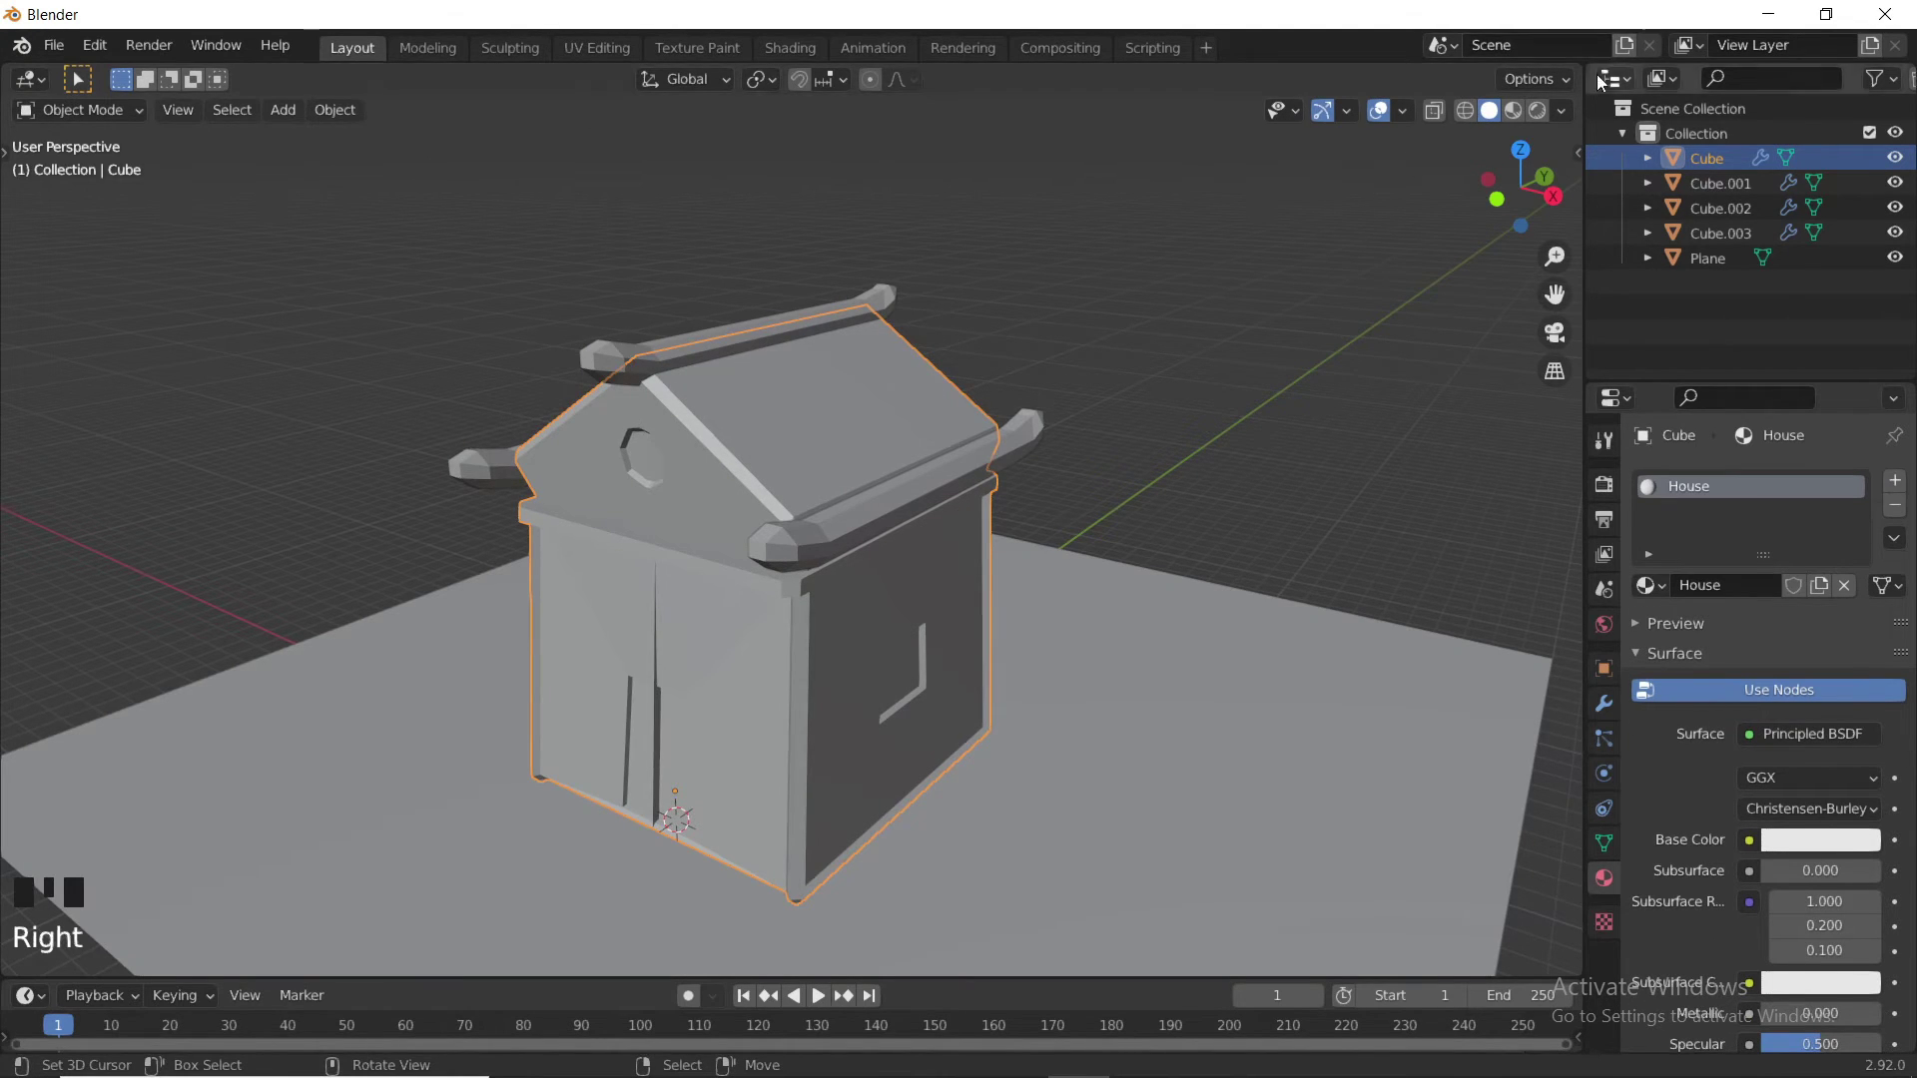
# - Split the 3D viewport vertically, turn the new area into a Shader Editor and hide its sidebar
pyautogui.moveTo(1572, 76); pyautogui.dragTo(800, 190)
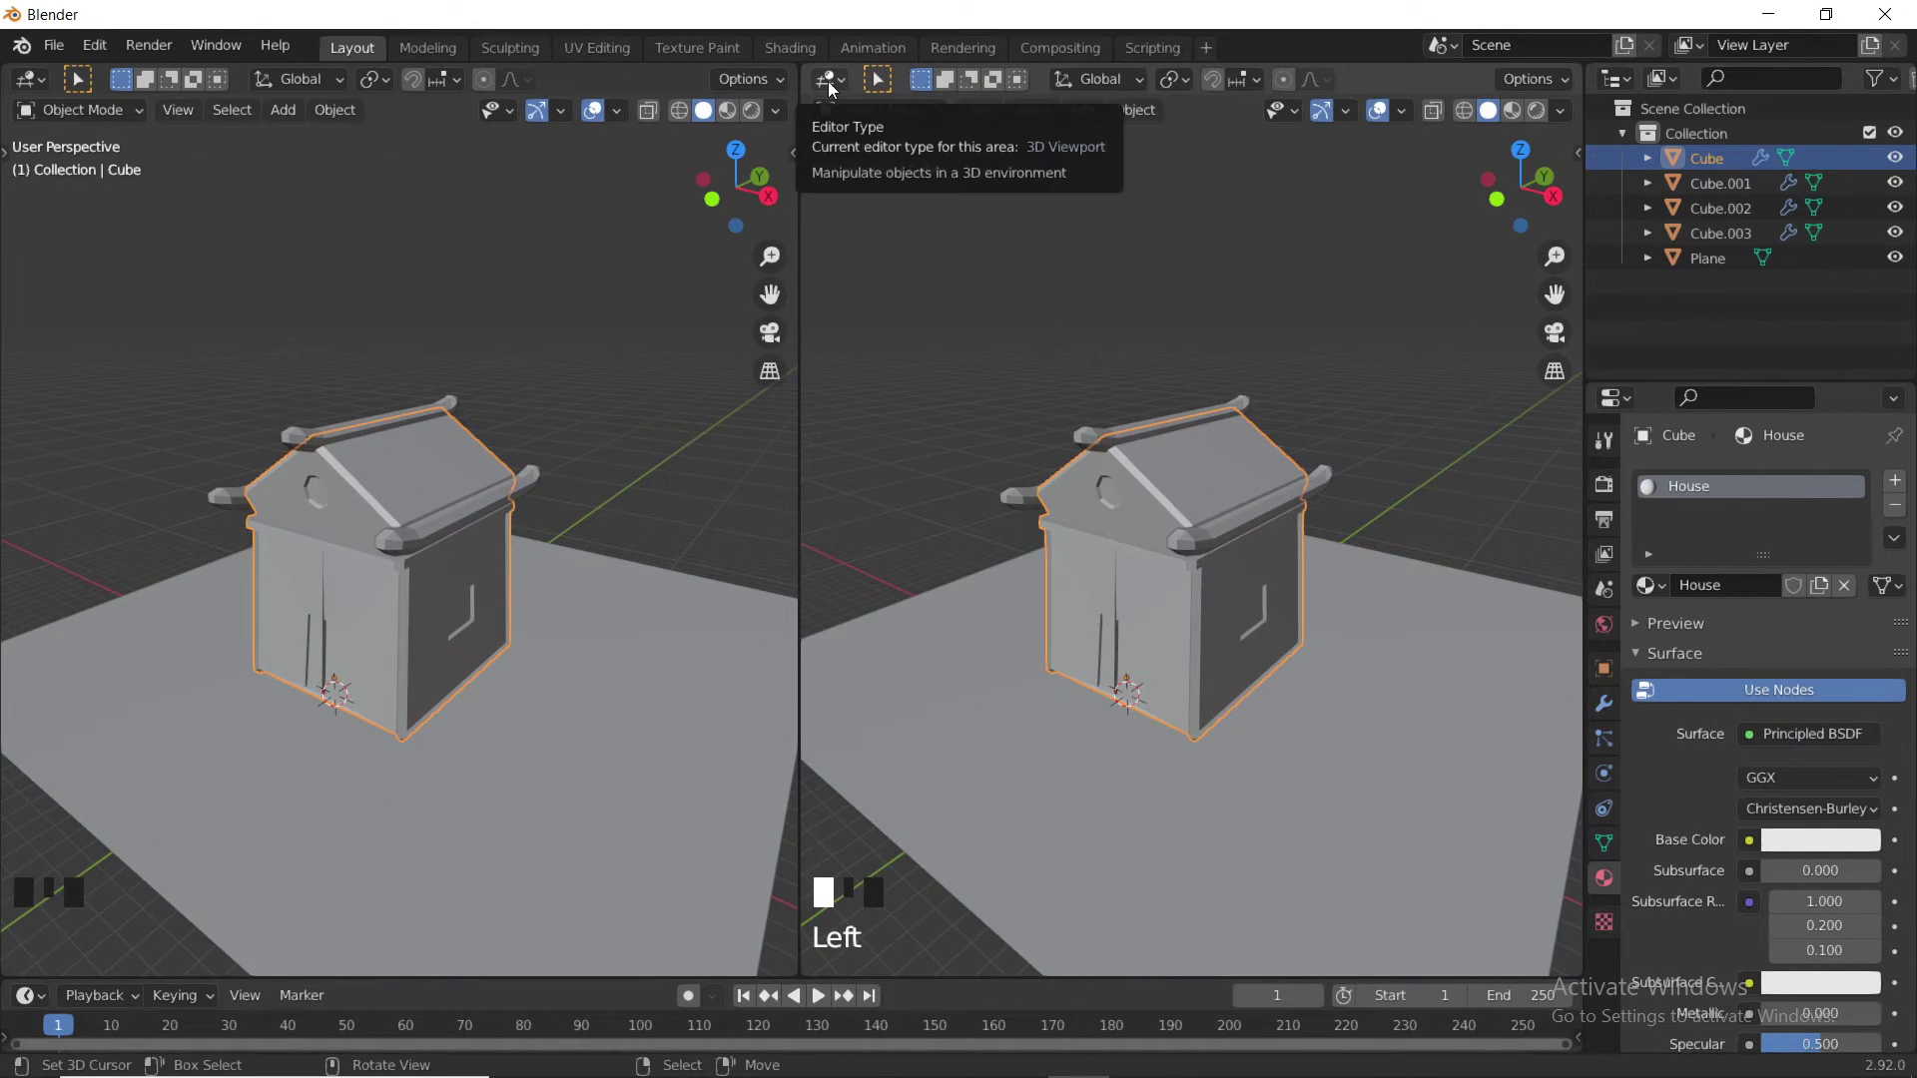
pyautogui.click(829, 80)
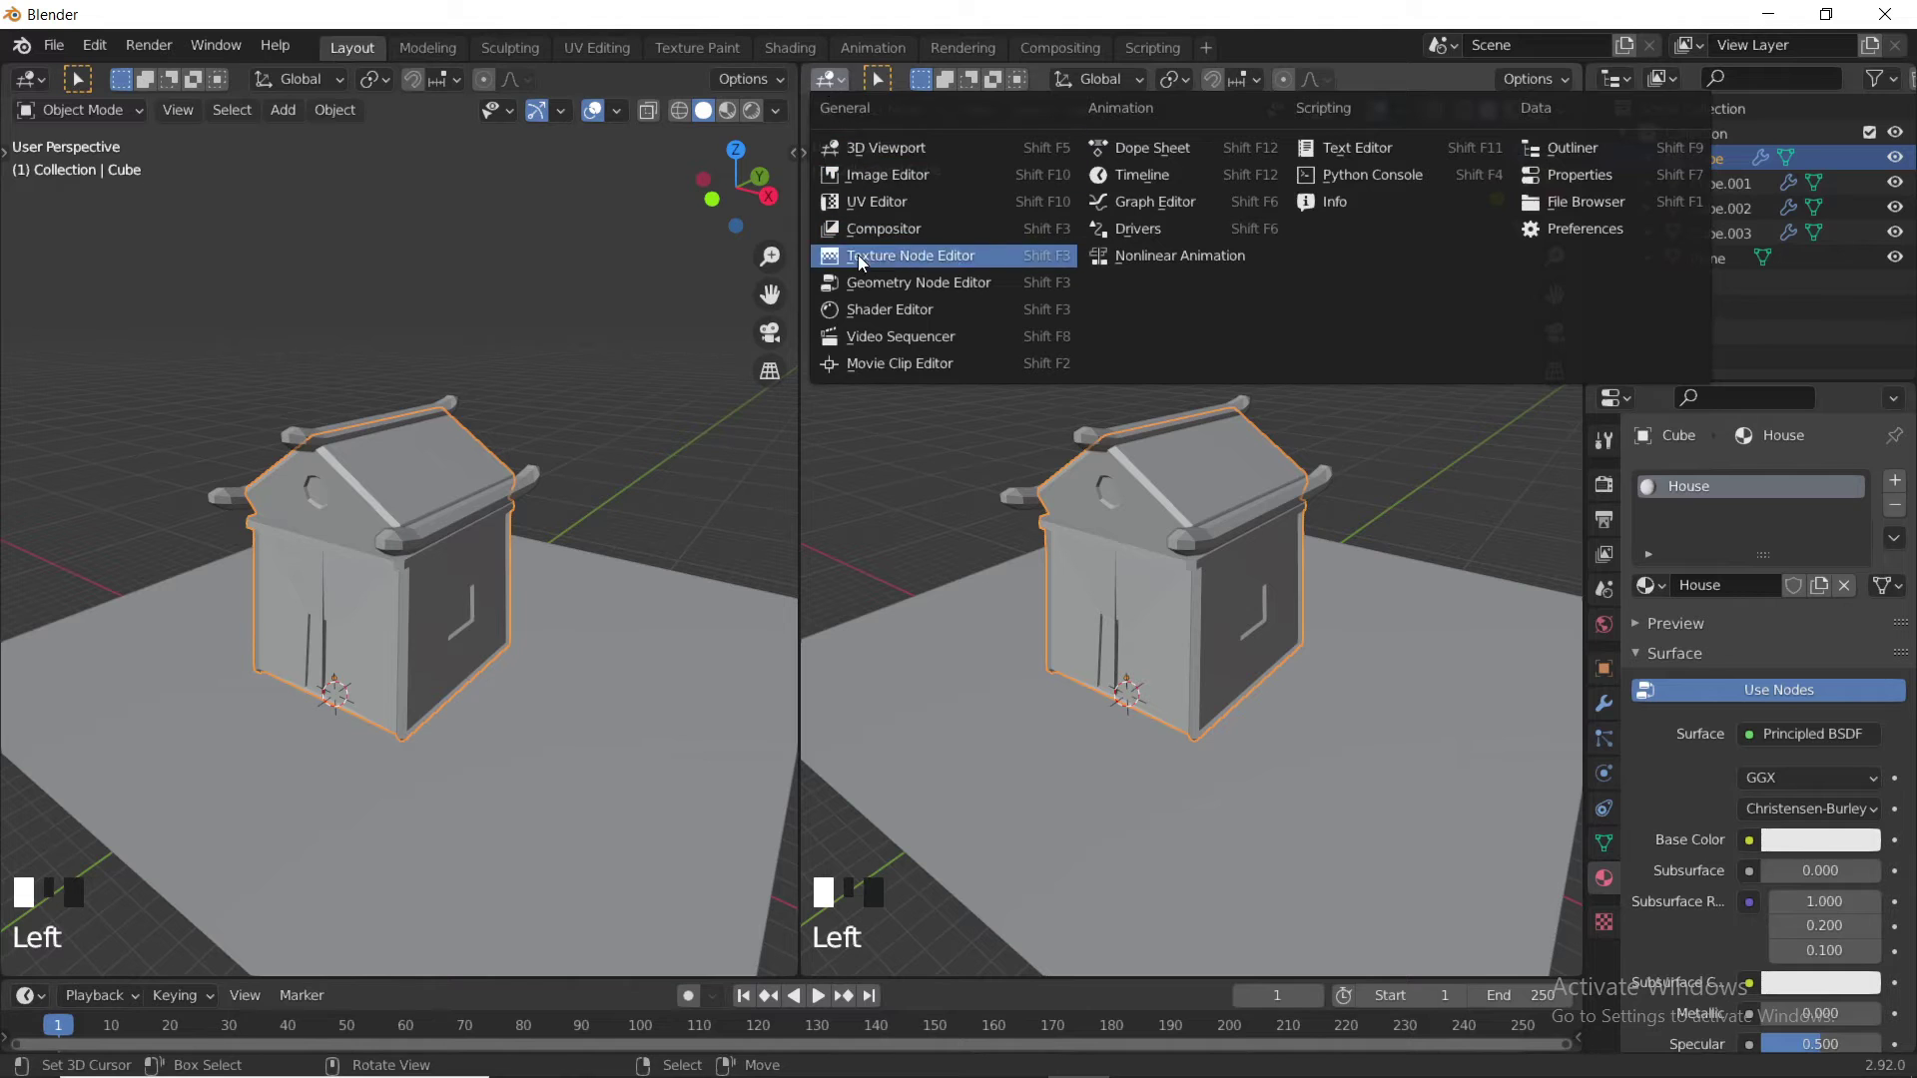
pyautogui.click(872, 309)
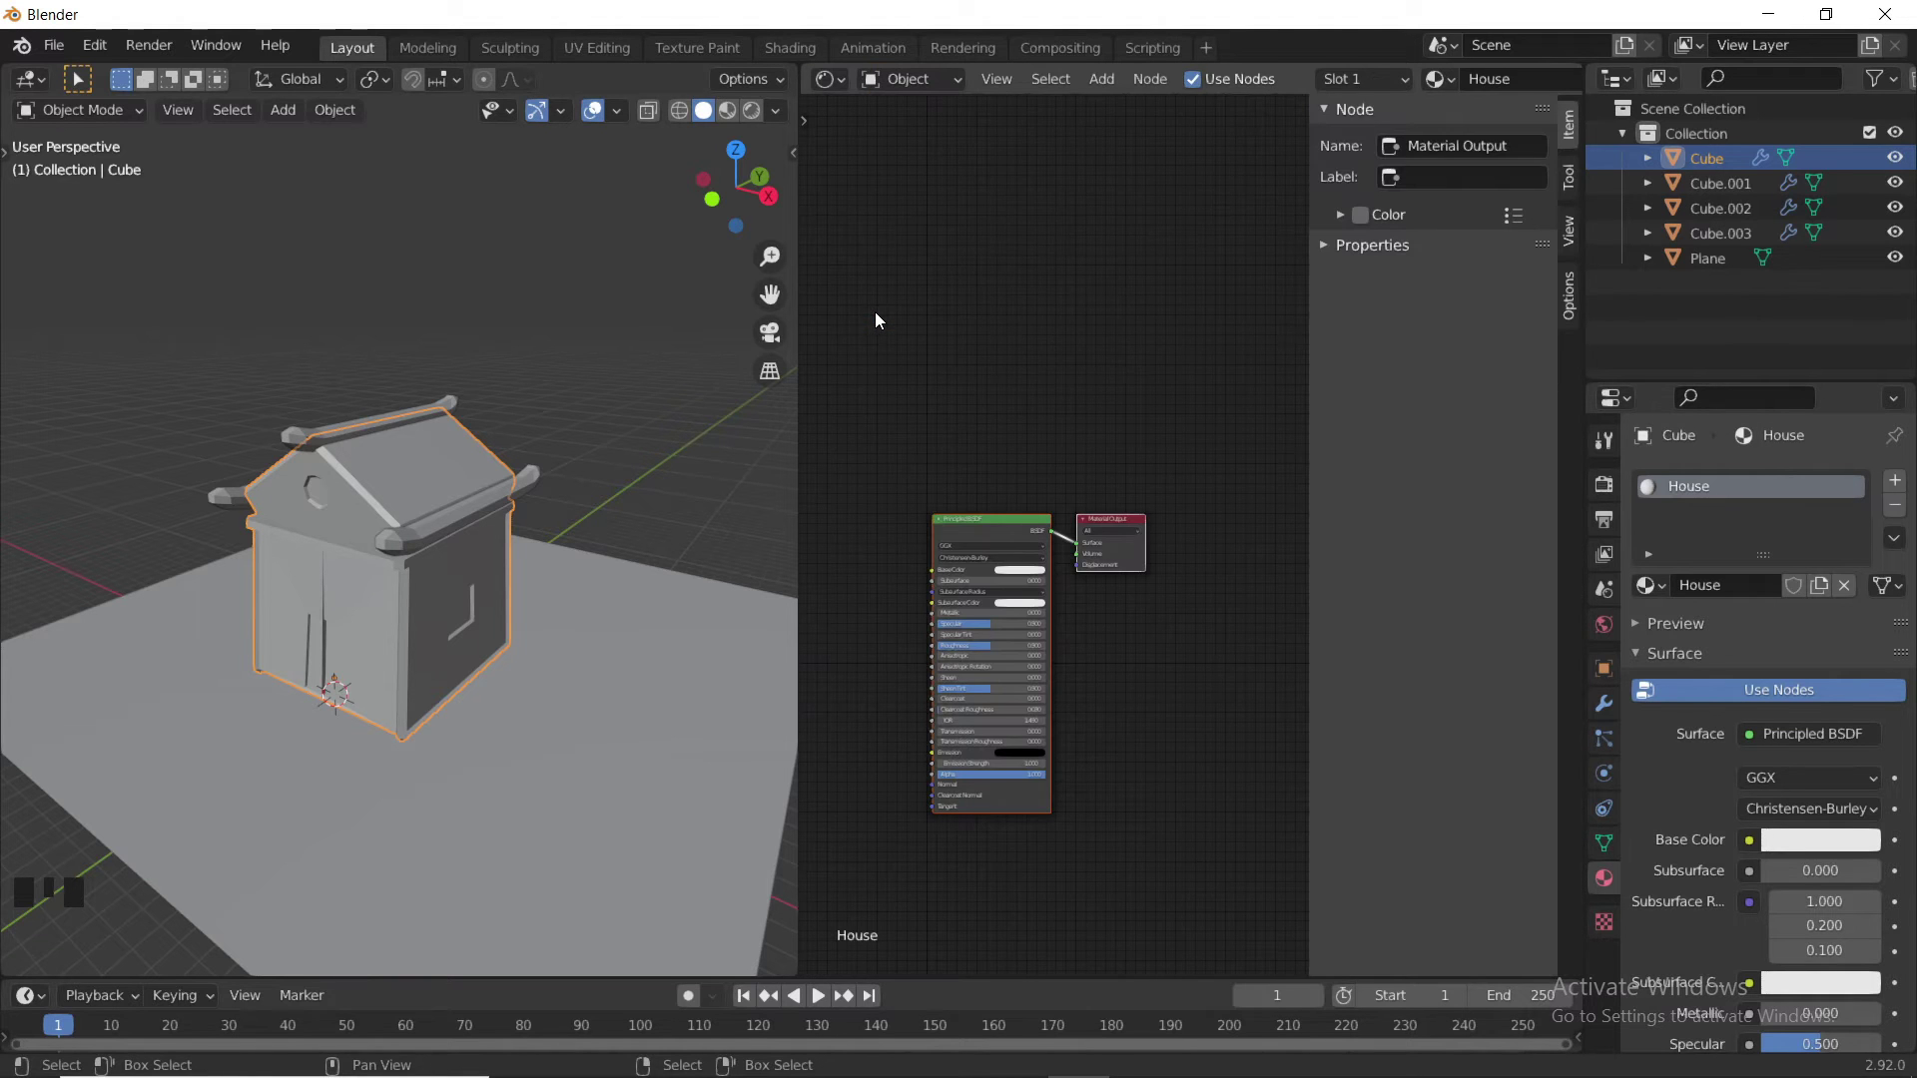
pyautogui.press('n')
# - Add an Image Texture node before the Principled BSDF and link its Color output to Base Color and Subsurface Color
pyautogui.moveTo(1061, 577); pyautogui.dragTo(1261, 486, button='middle')
pyautogui.scroll(6, 1140, 500)
pyautogui.click(1082, 452)
pyautogui.hotkey('shift', 'a')
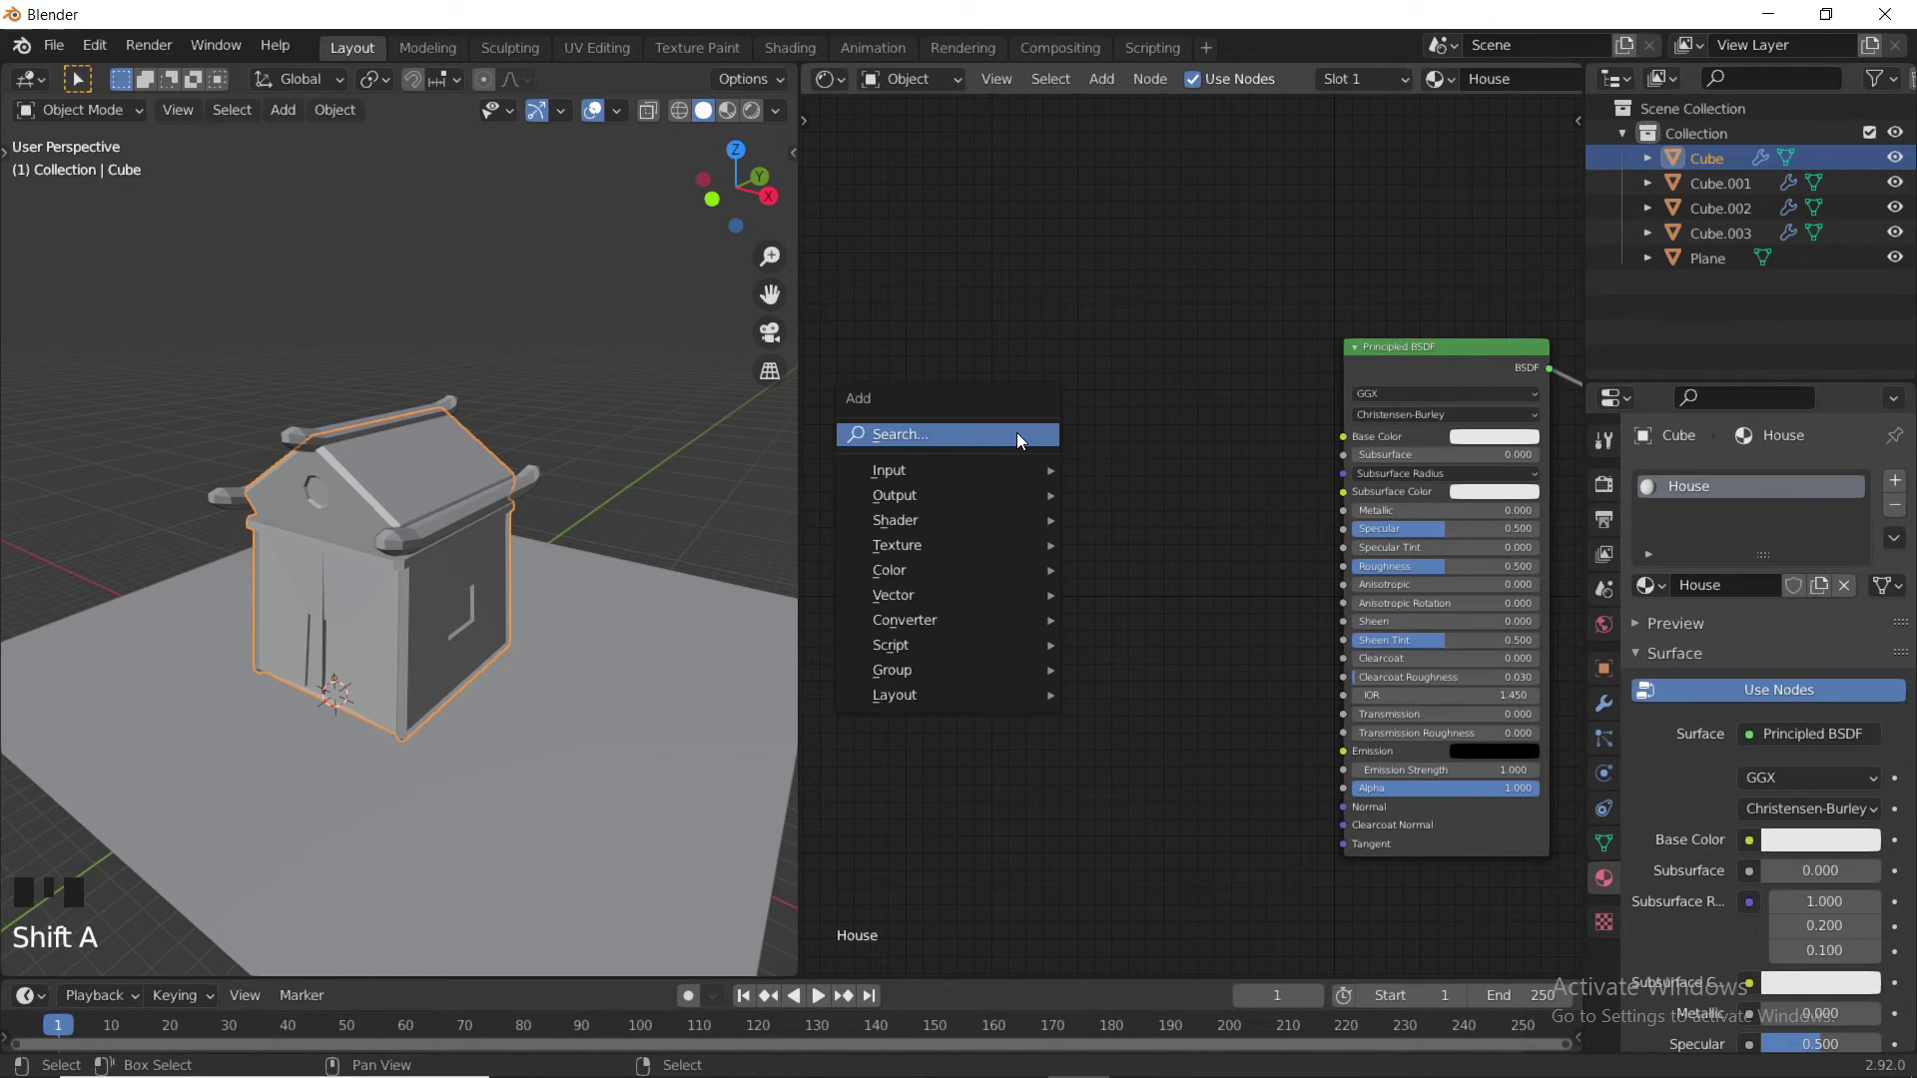
pyautogui.moveTo(969, 544)
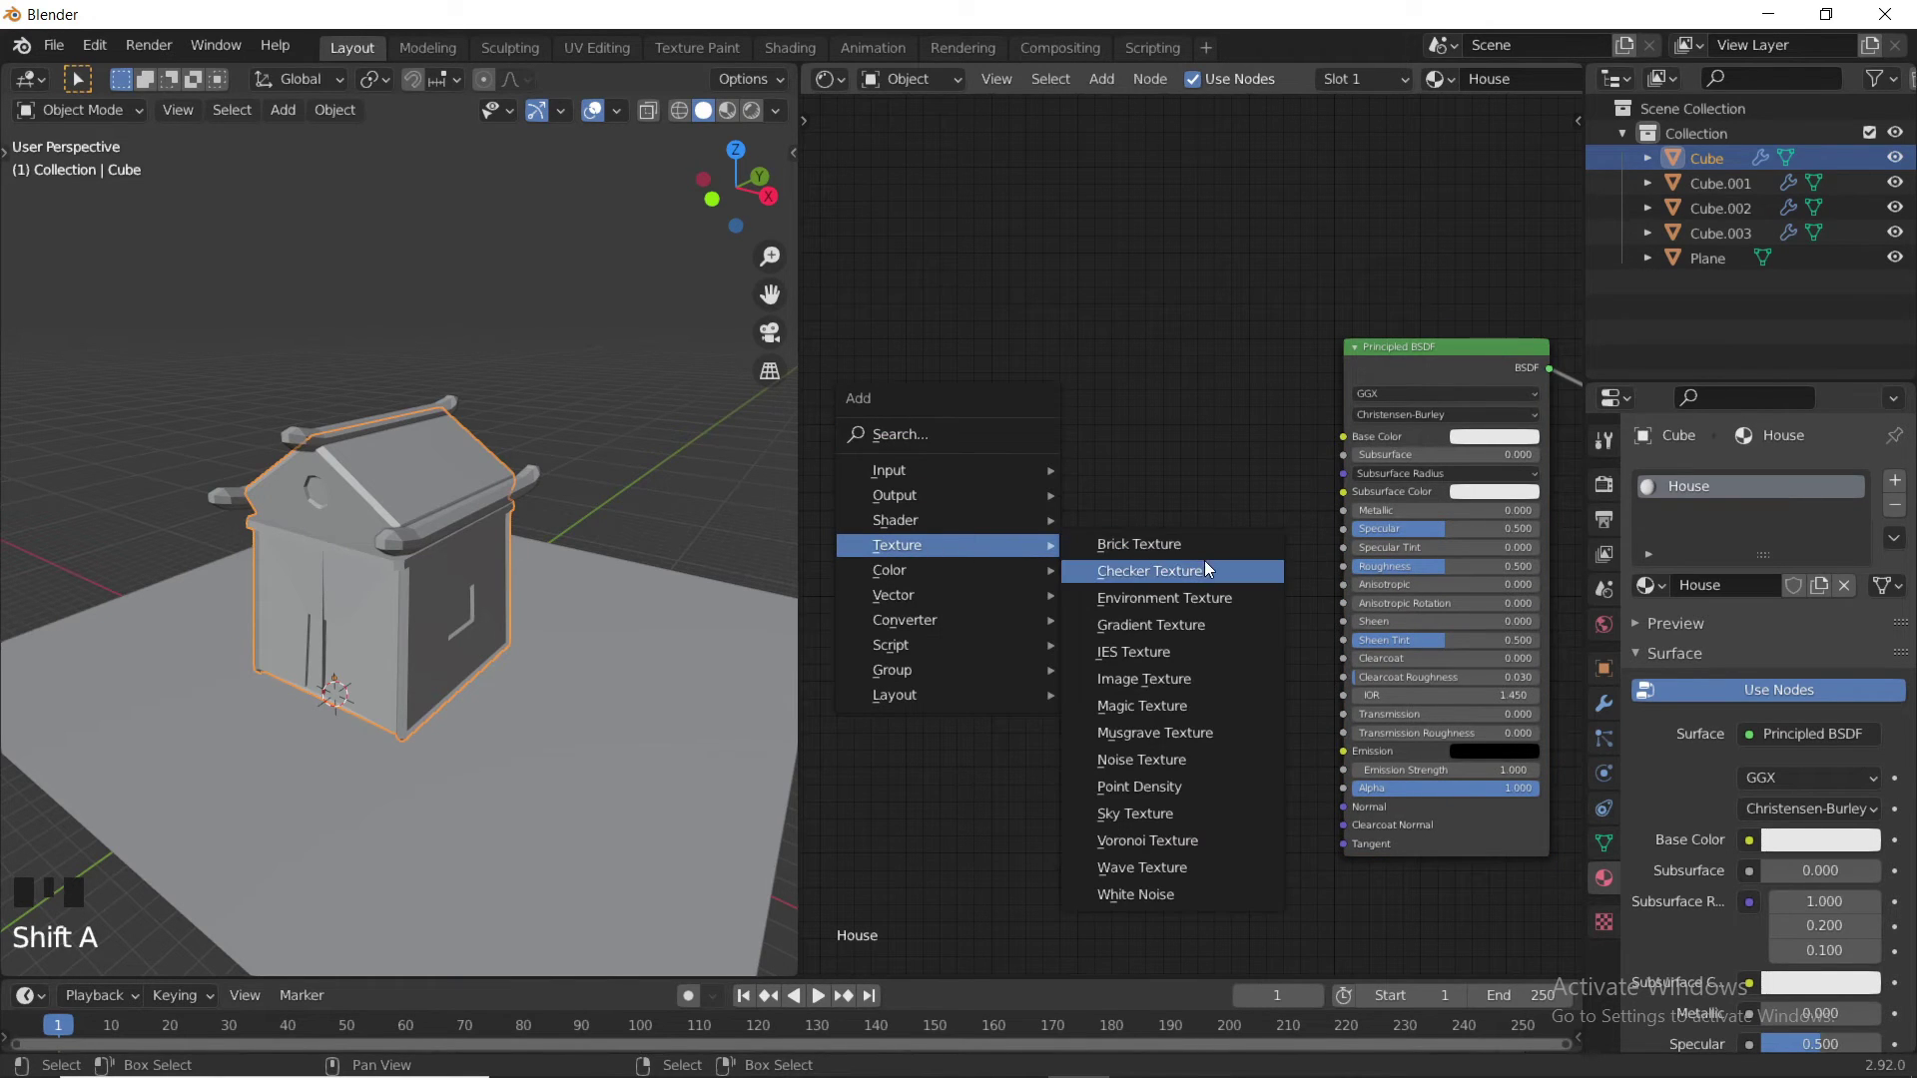
pyautogui.click(1124, 683)
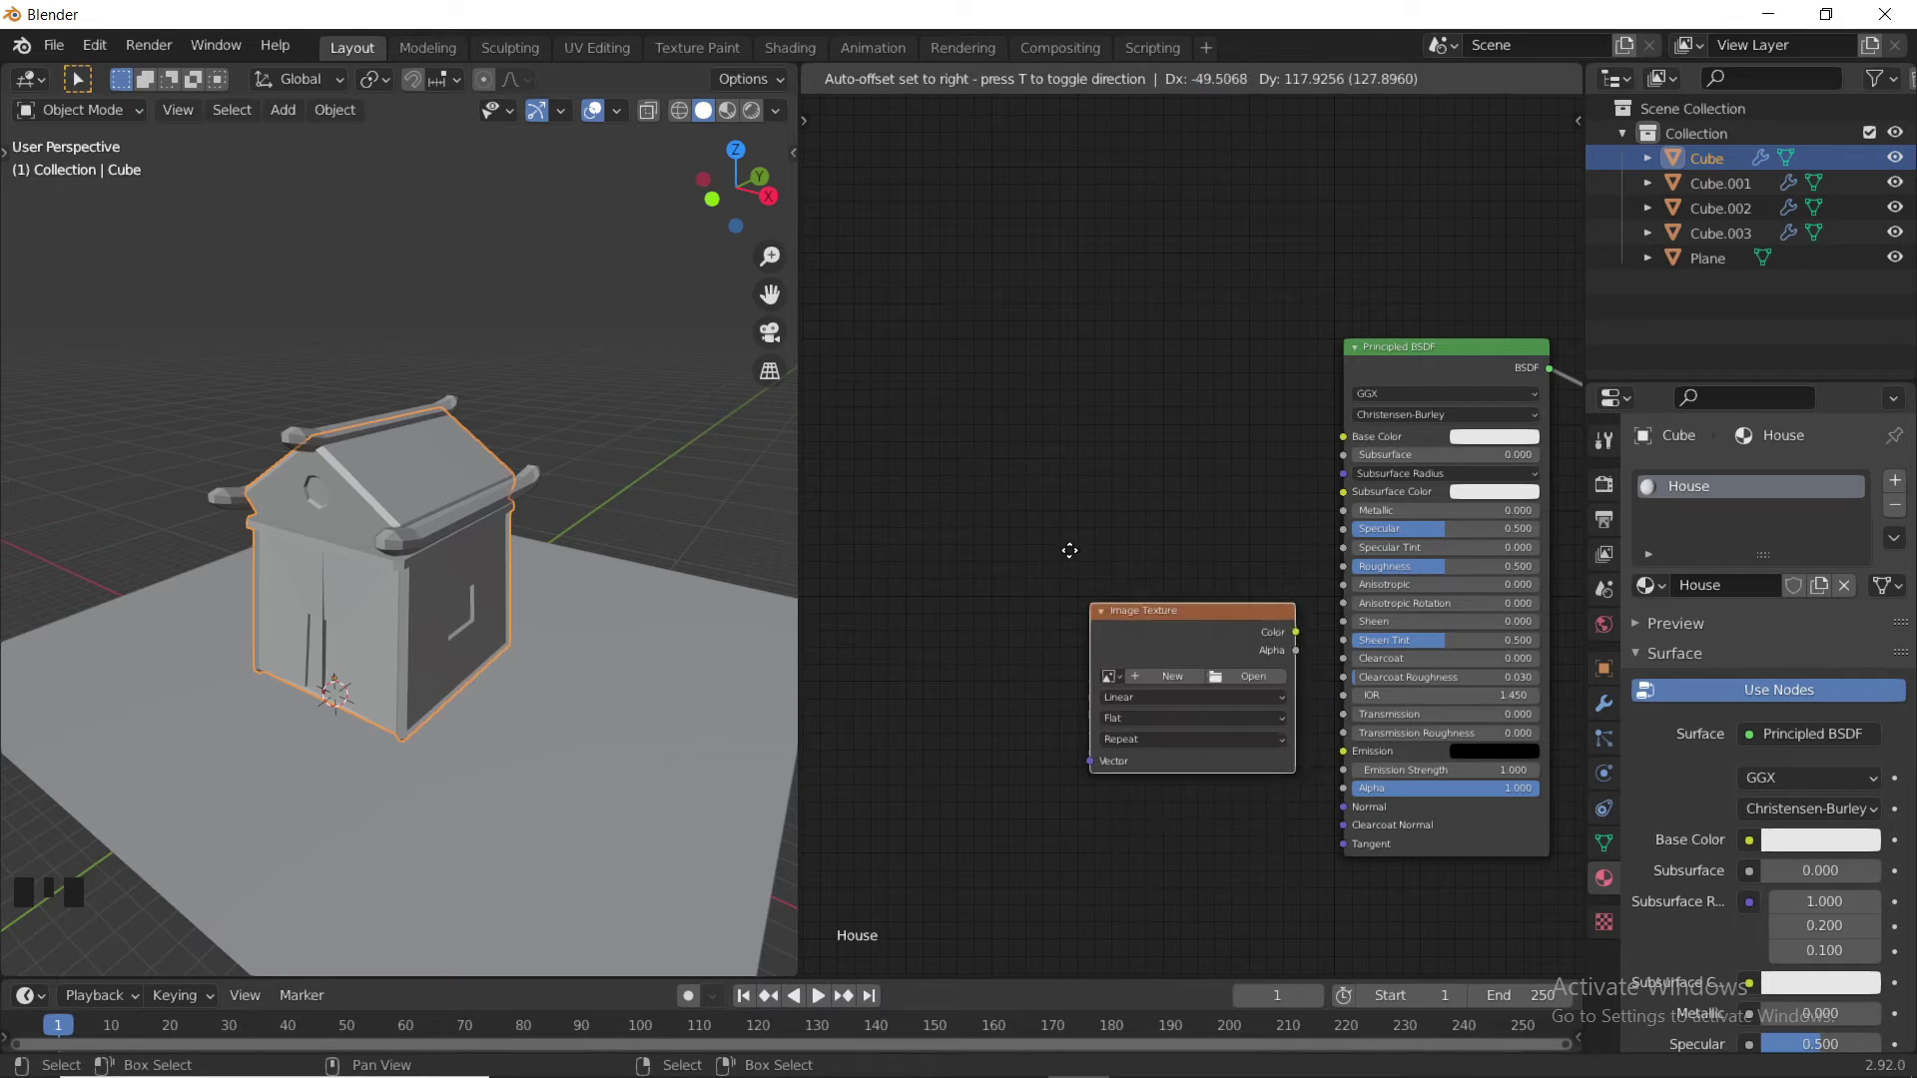
pyautogui.click(1116, 343)
pyautogui.moveTo(1214, 369); pyautogui.dragTo(1344, 437)
pyautogui.moveTo(1216, 370); pyautogui.dragTo(1345, 491)
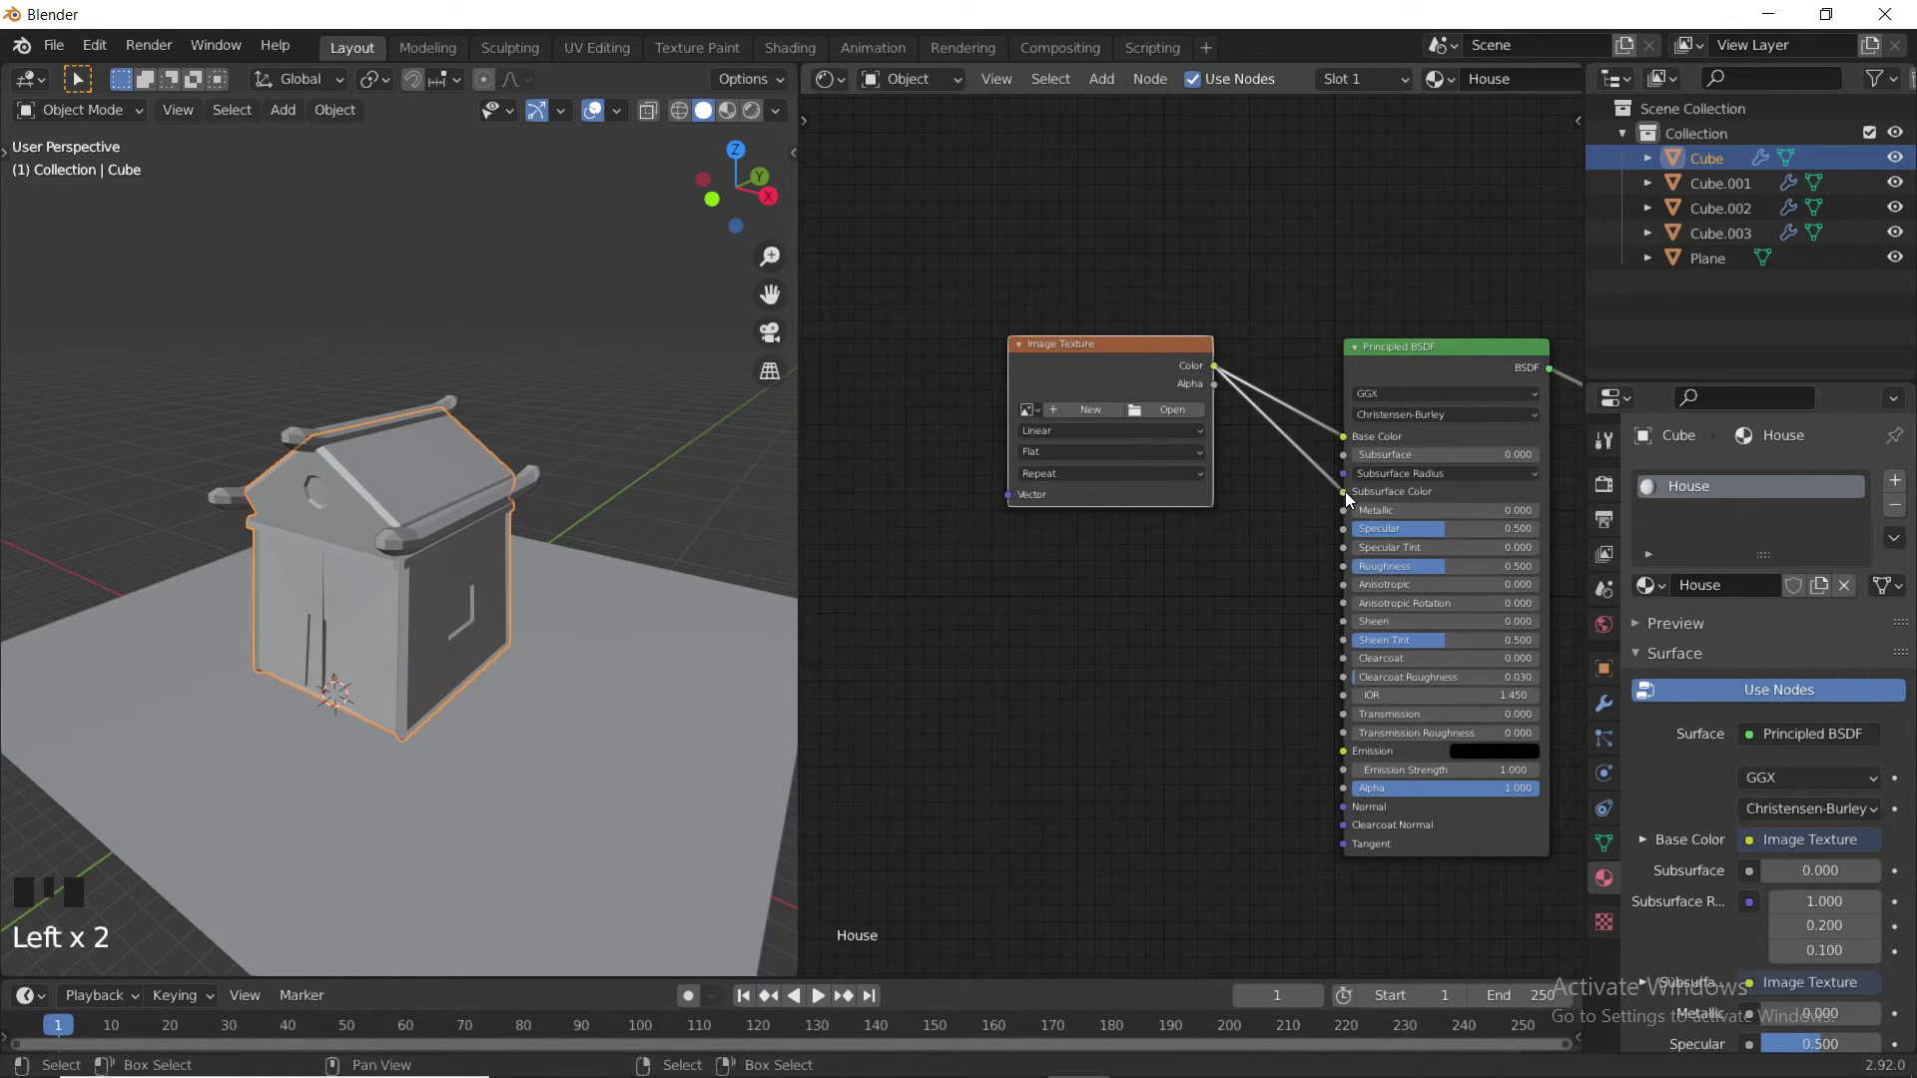
# - Find colpt2.png in the Pictures folder by searching for "col" and load it into the Image Texture node
pyautogui.click(1167, 409)
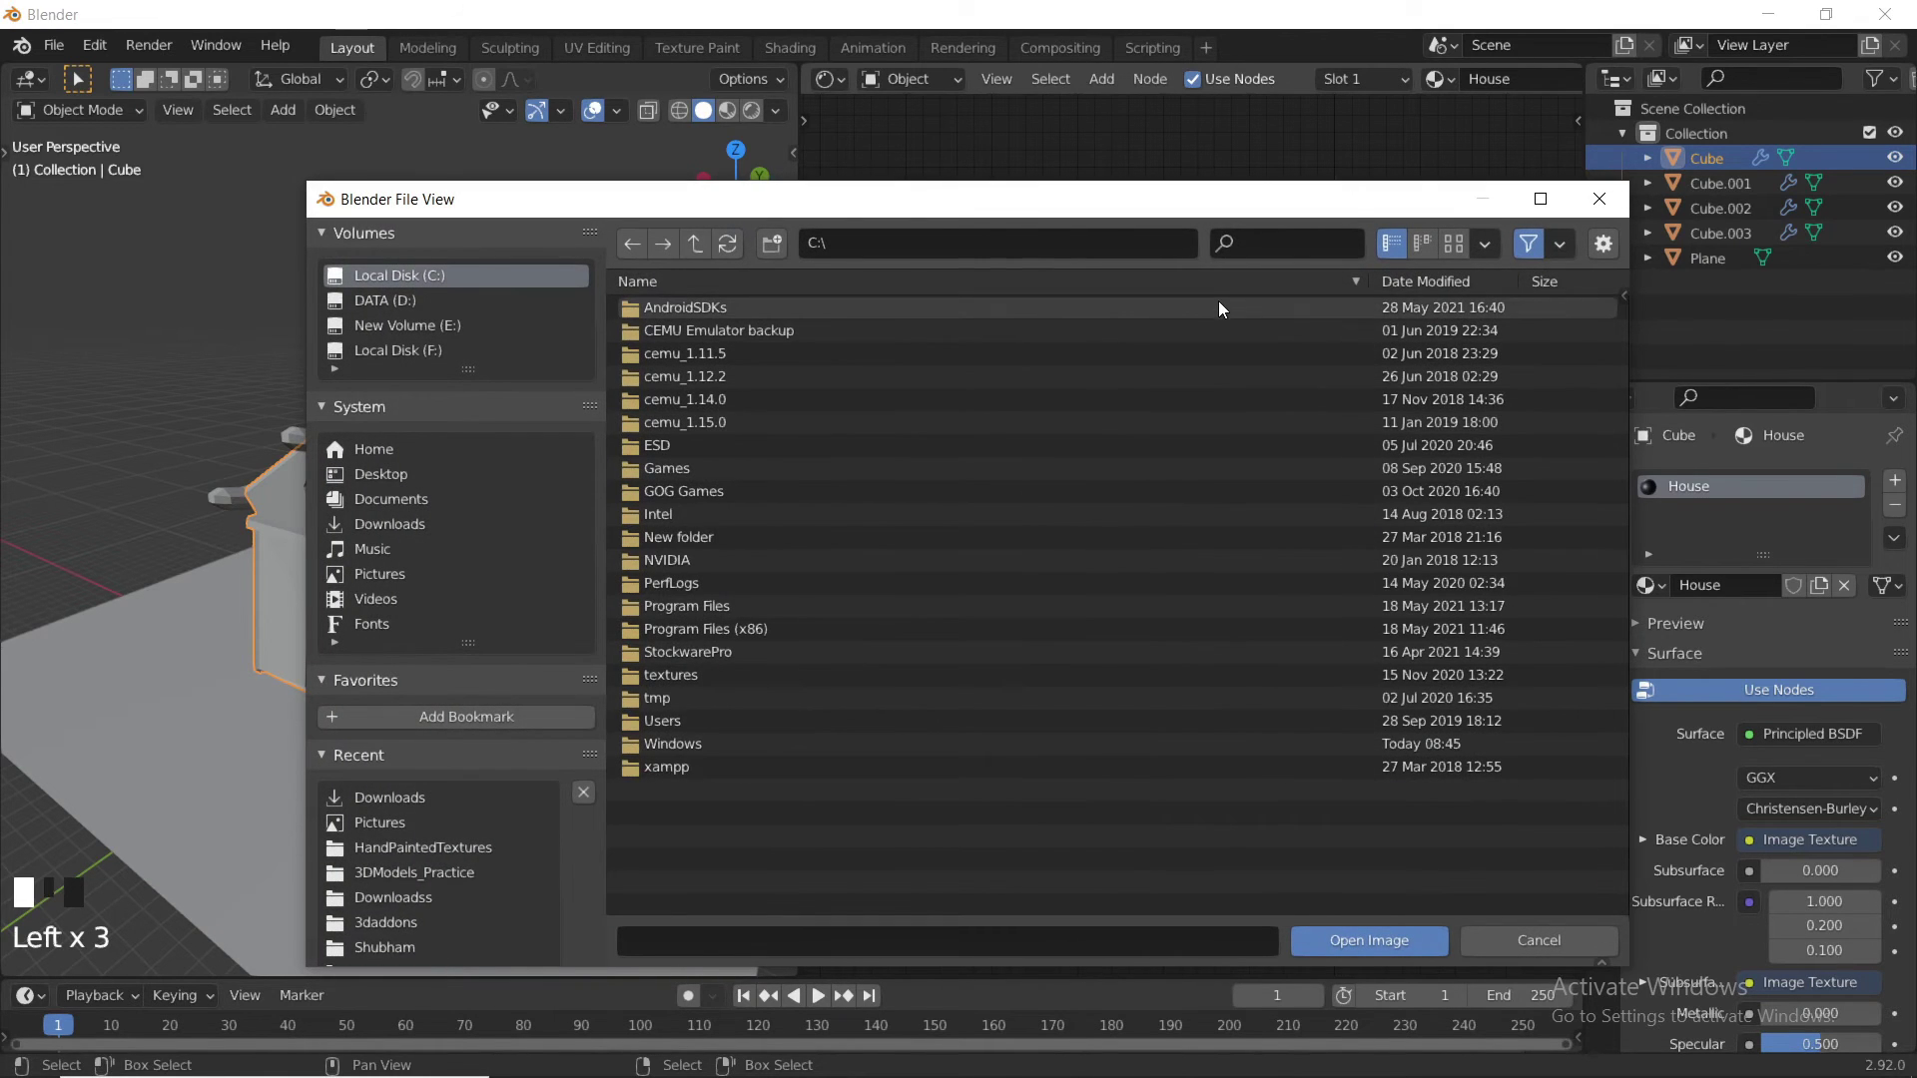
pyautogui.click(382, 825)
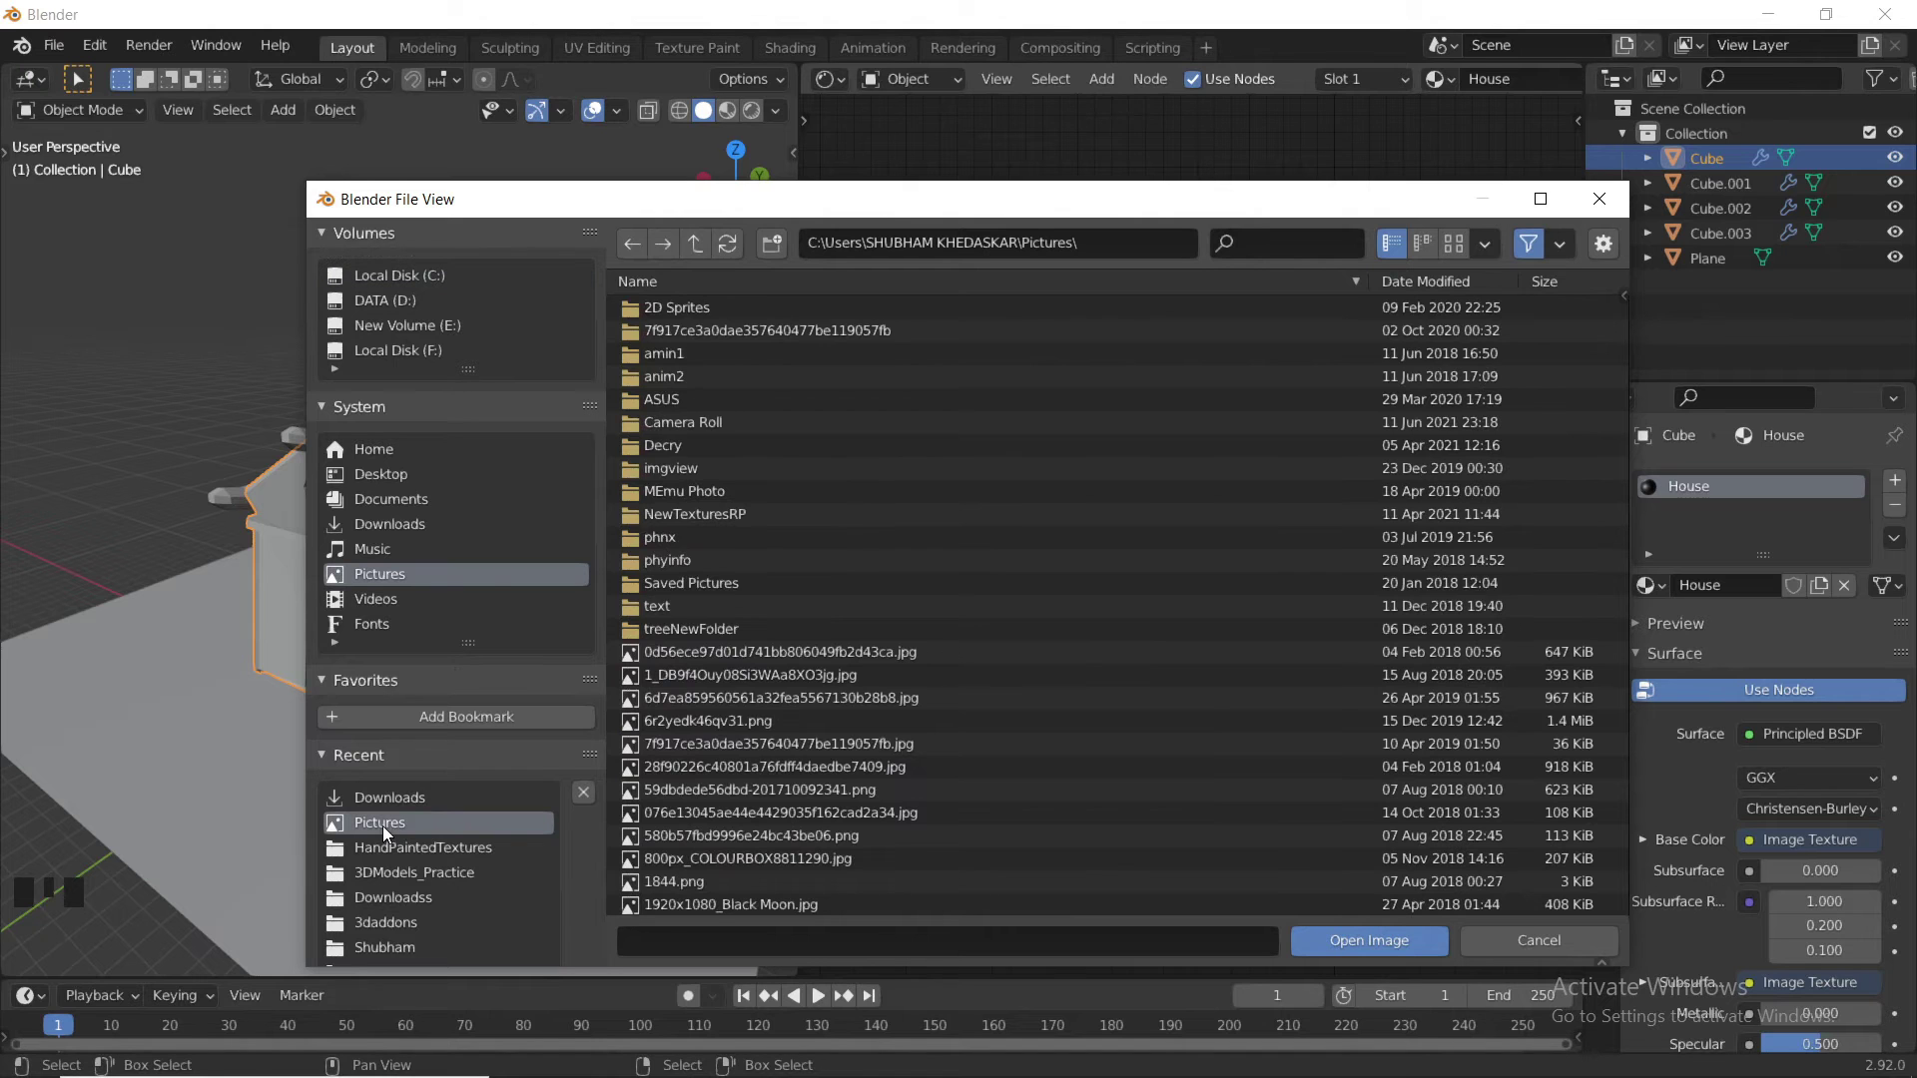
pyautogui.click(1292, 251)
pyautogui.write('c')
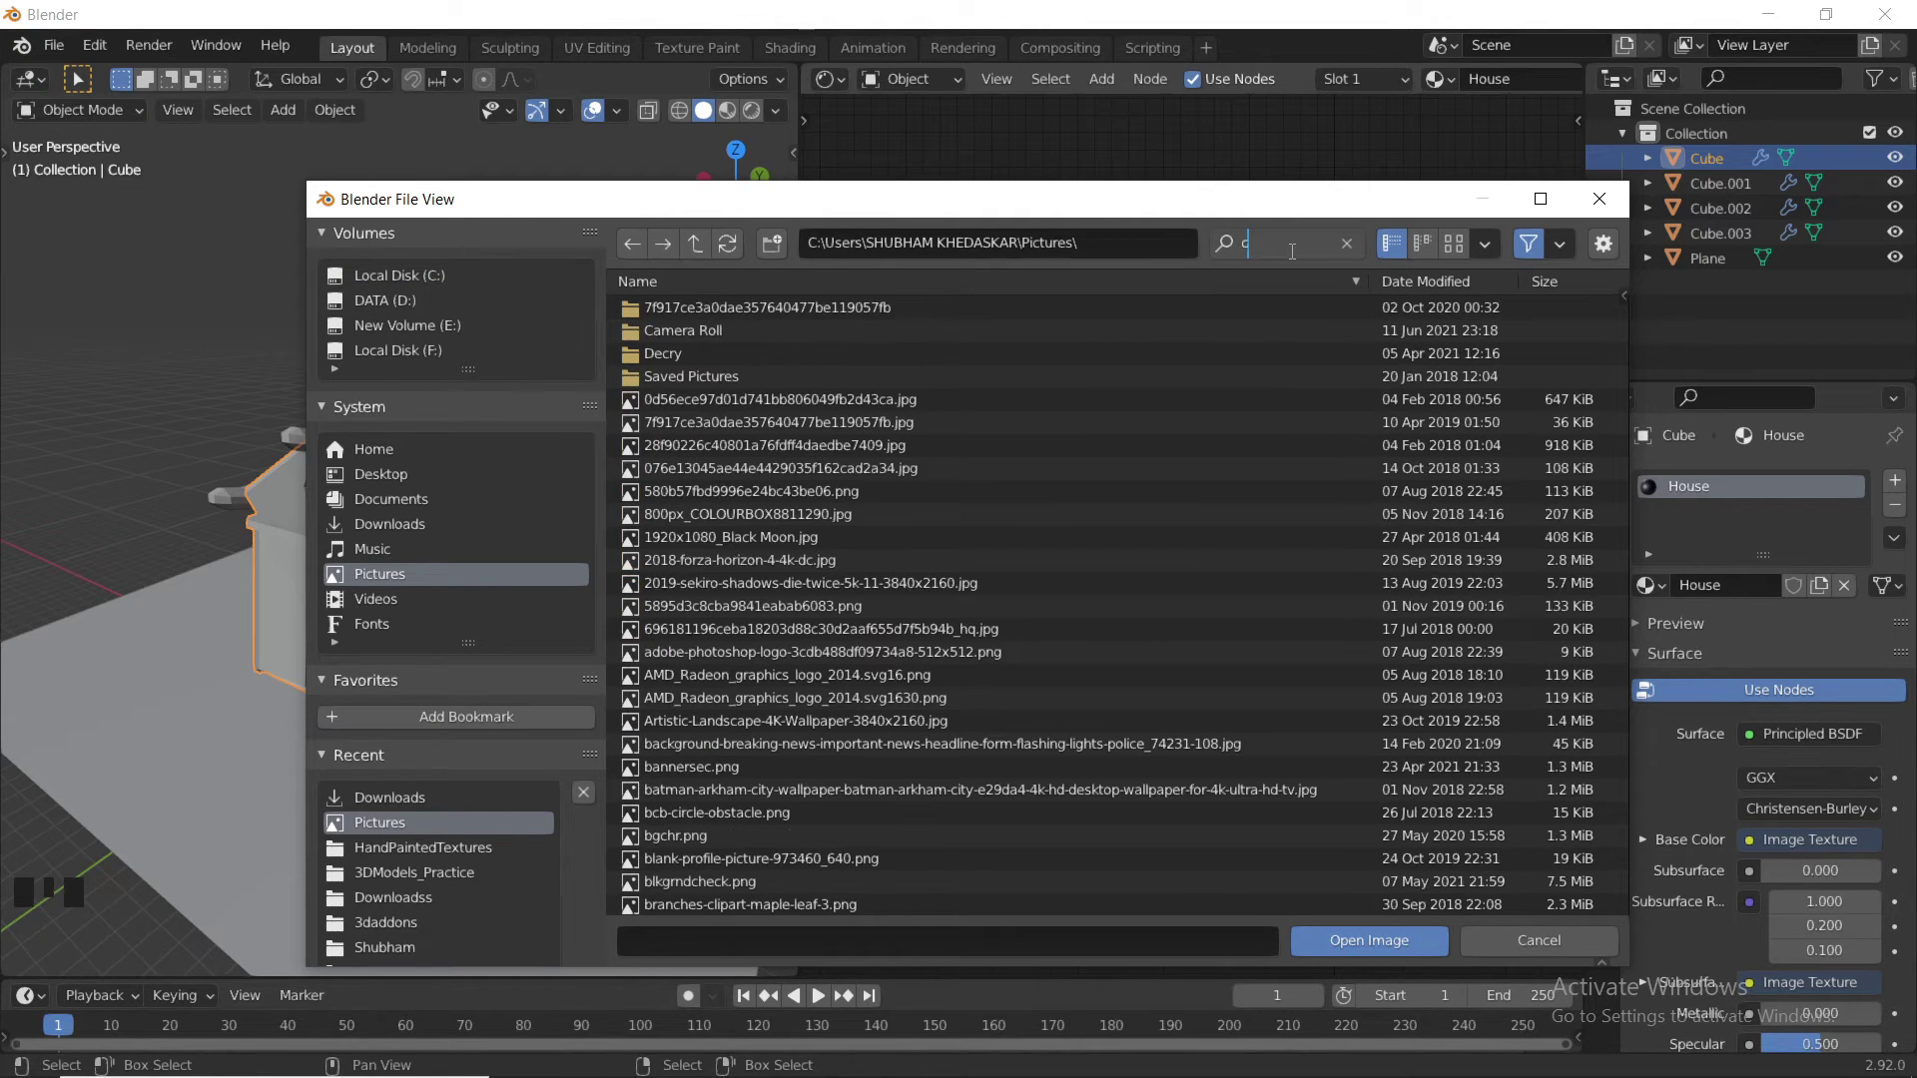
pyautogui.write('ol')
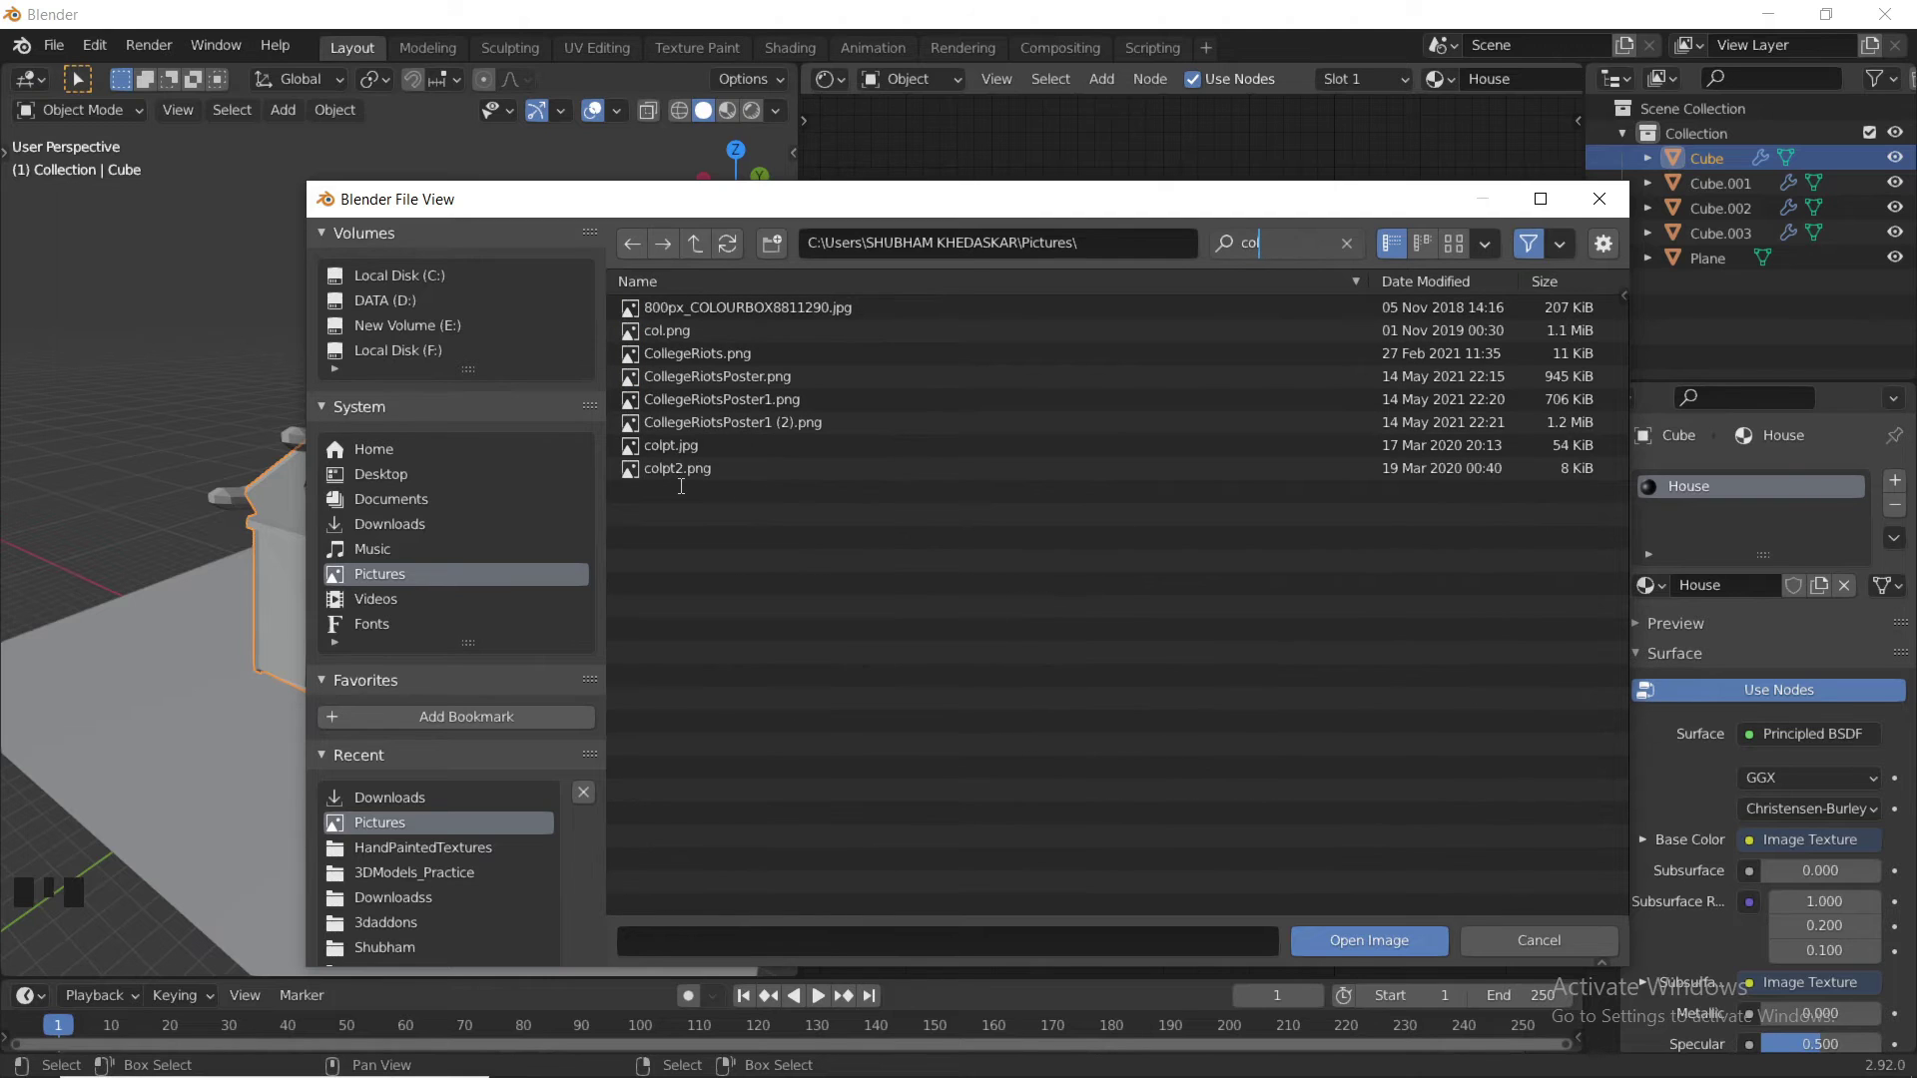
pyautogui.click(685, 471)
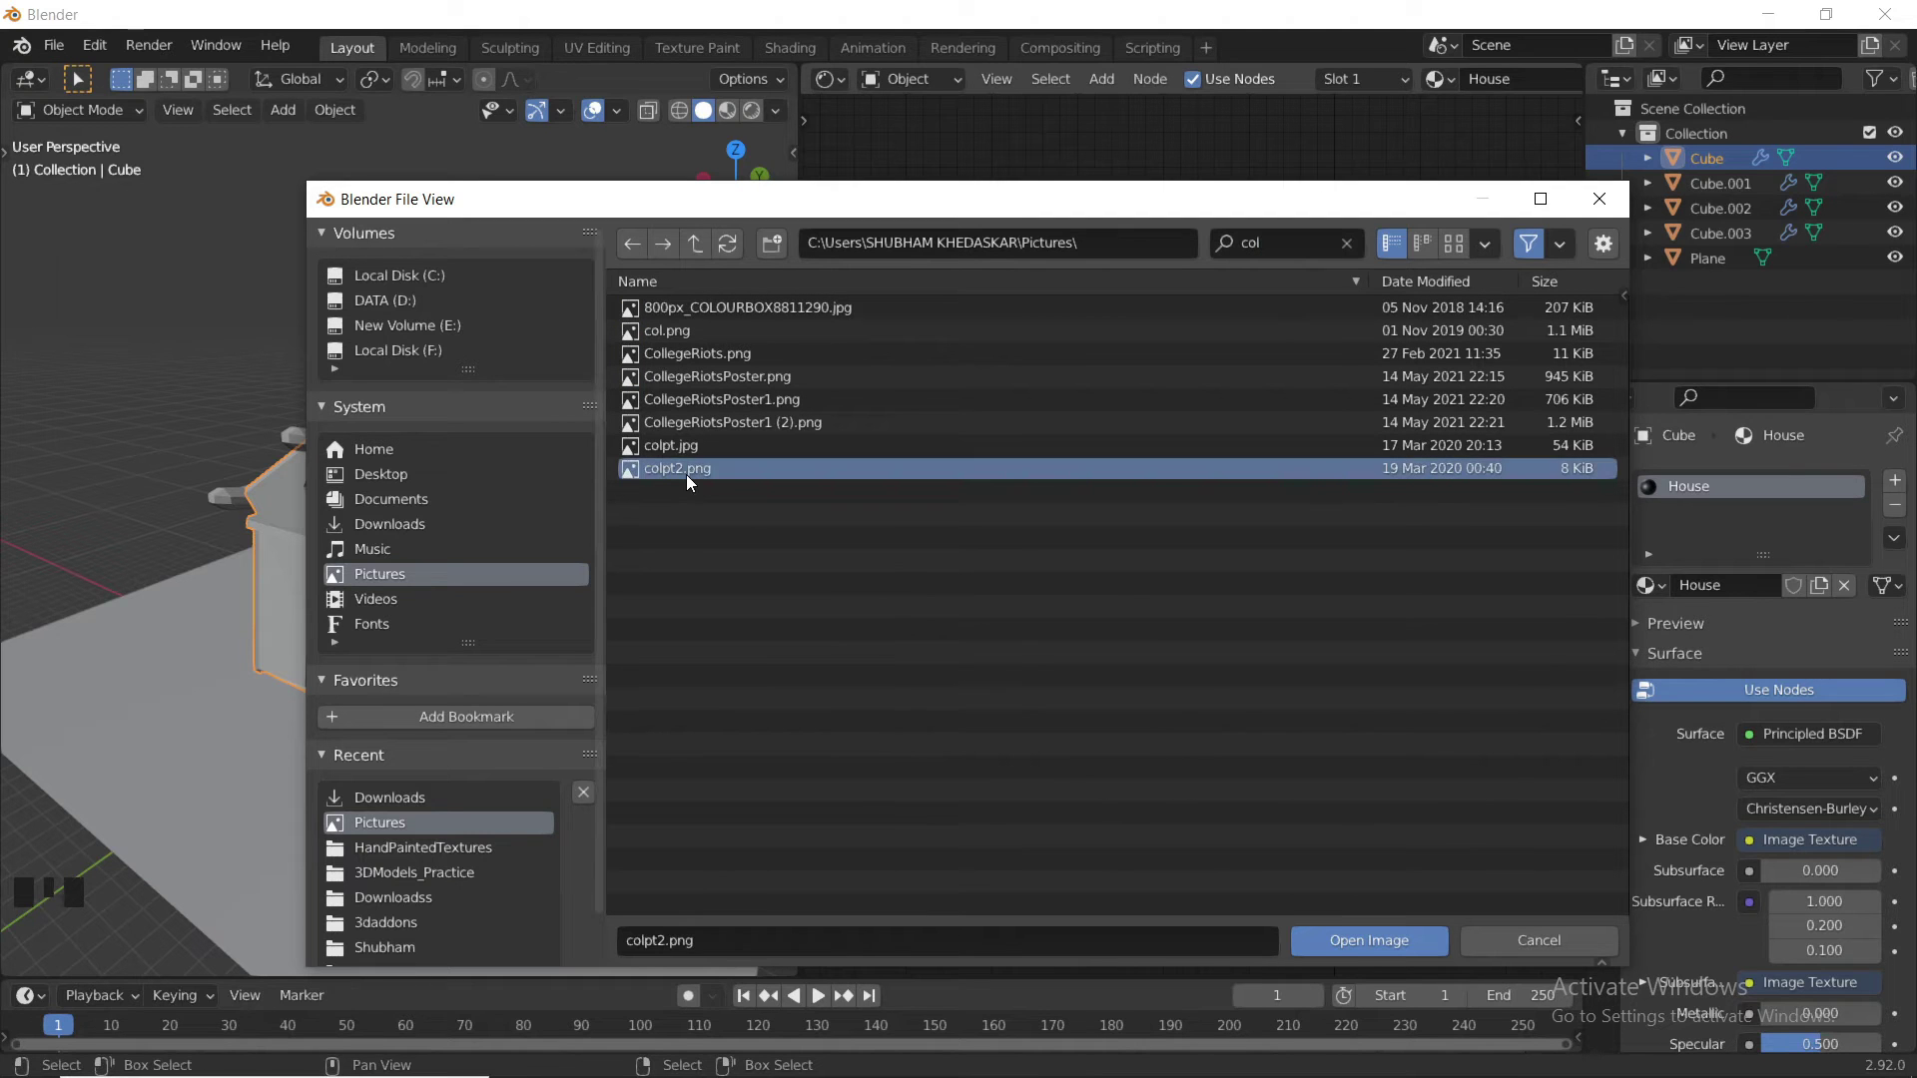
pyautogui.click(1345, 949)
pyautogui.moveTo(1271, 654); pyautogui.dragTo(1079, 581, button='middle')
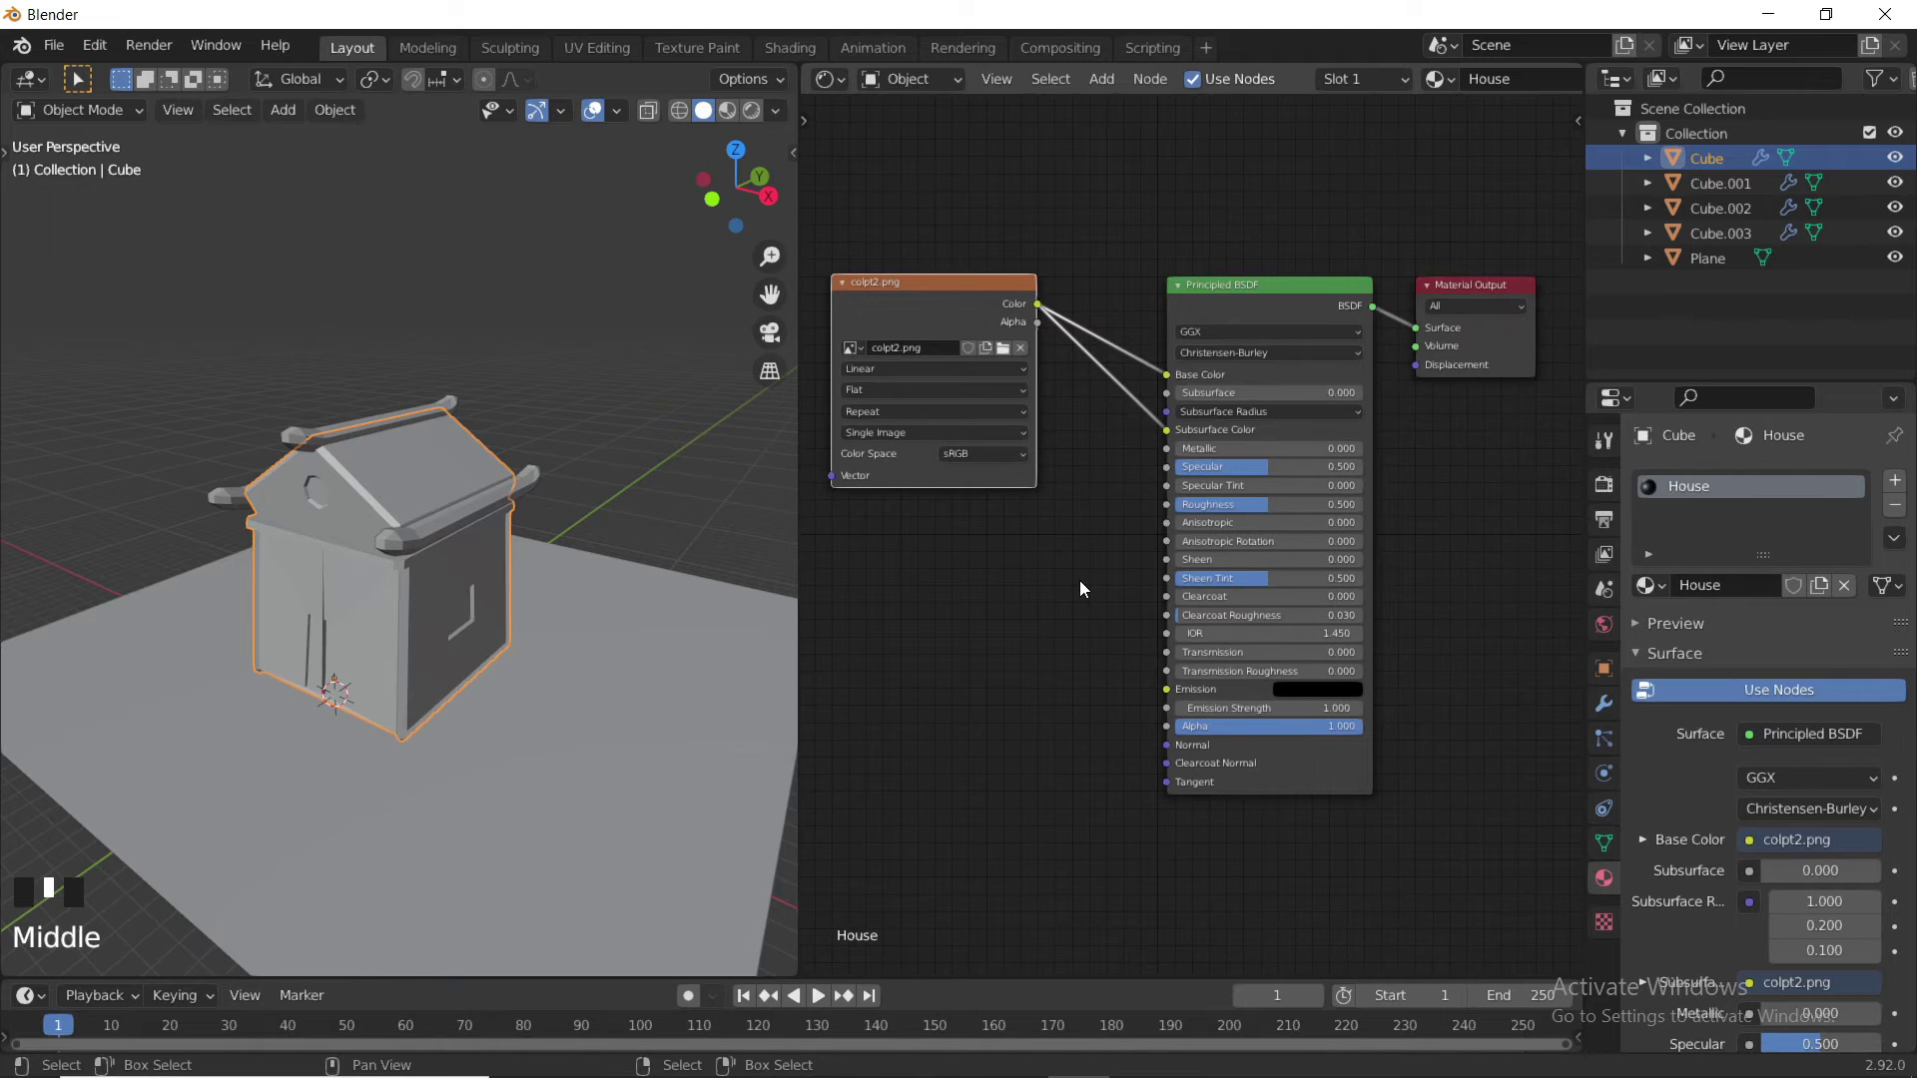
pyautogui.scroll(-3, 1081, 589)
# - Switch the Shader Editor to the UV Editor and display the whole colpt2.png palette in it
pyautogui.click(828, 79)
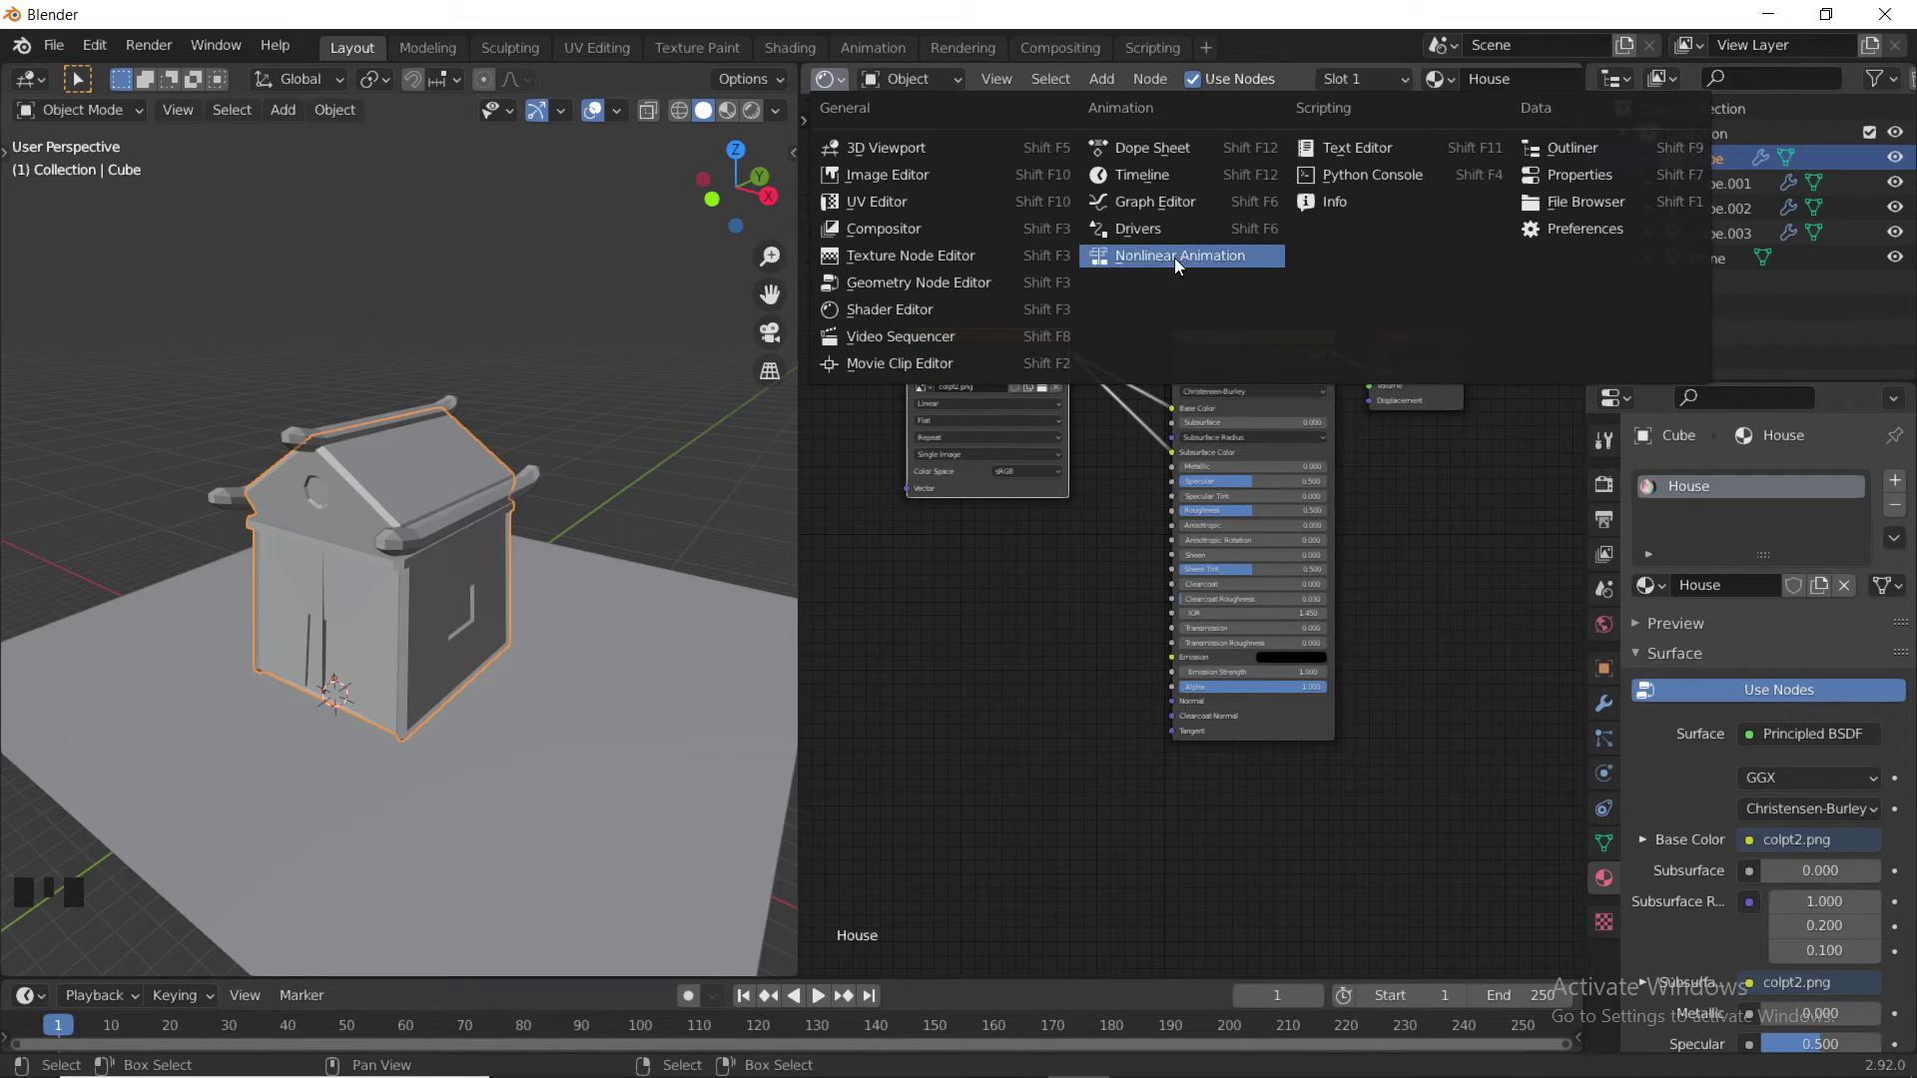
pyautogui.click(895, 204)
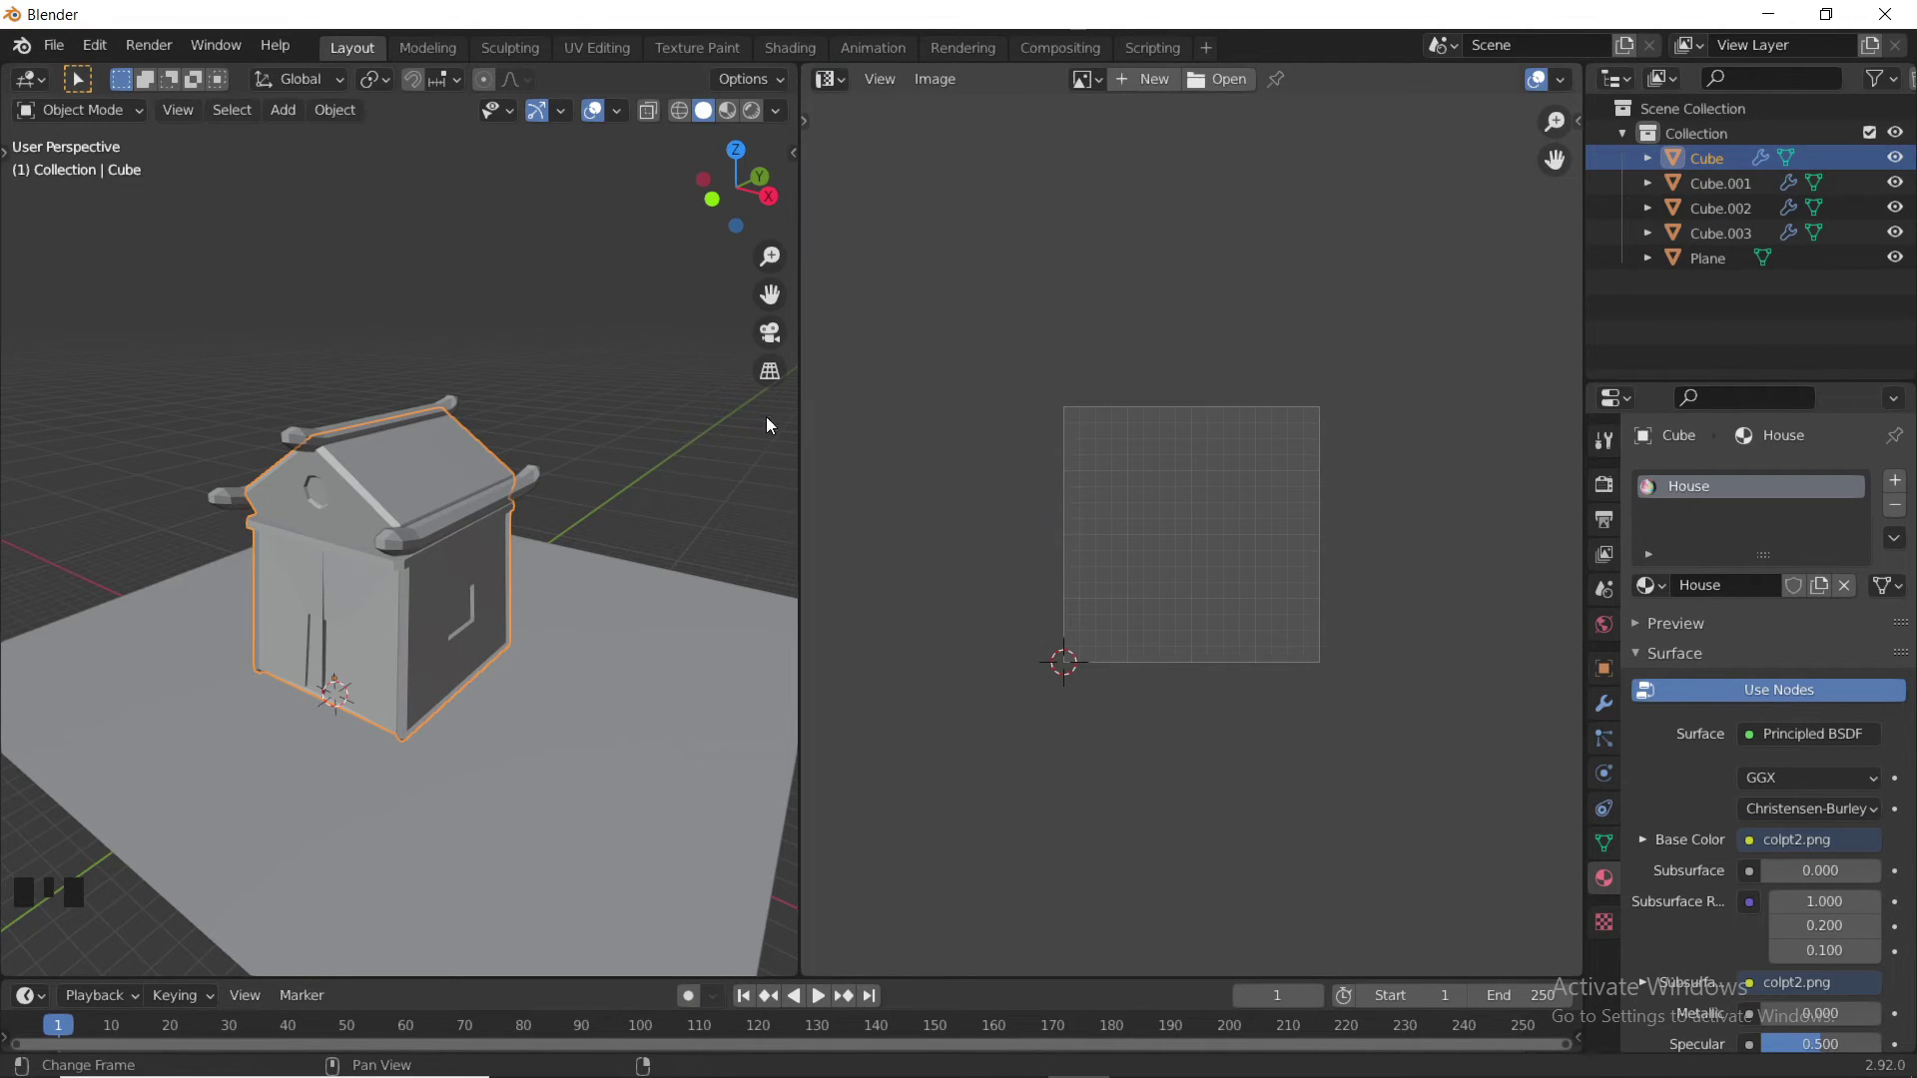
pyautogui.click(1085, 79)
pyautogui.click(1095, 118)
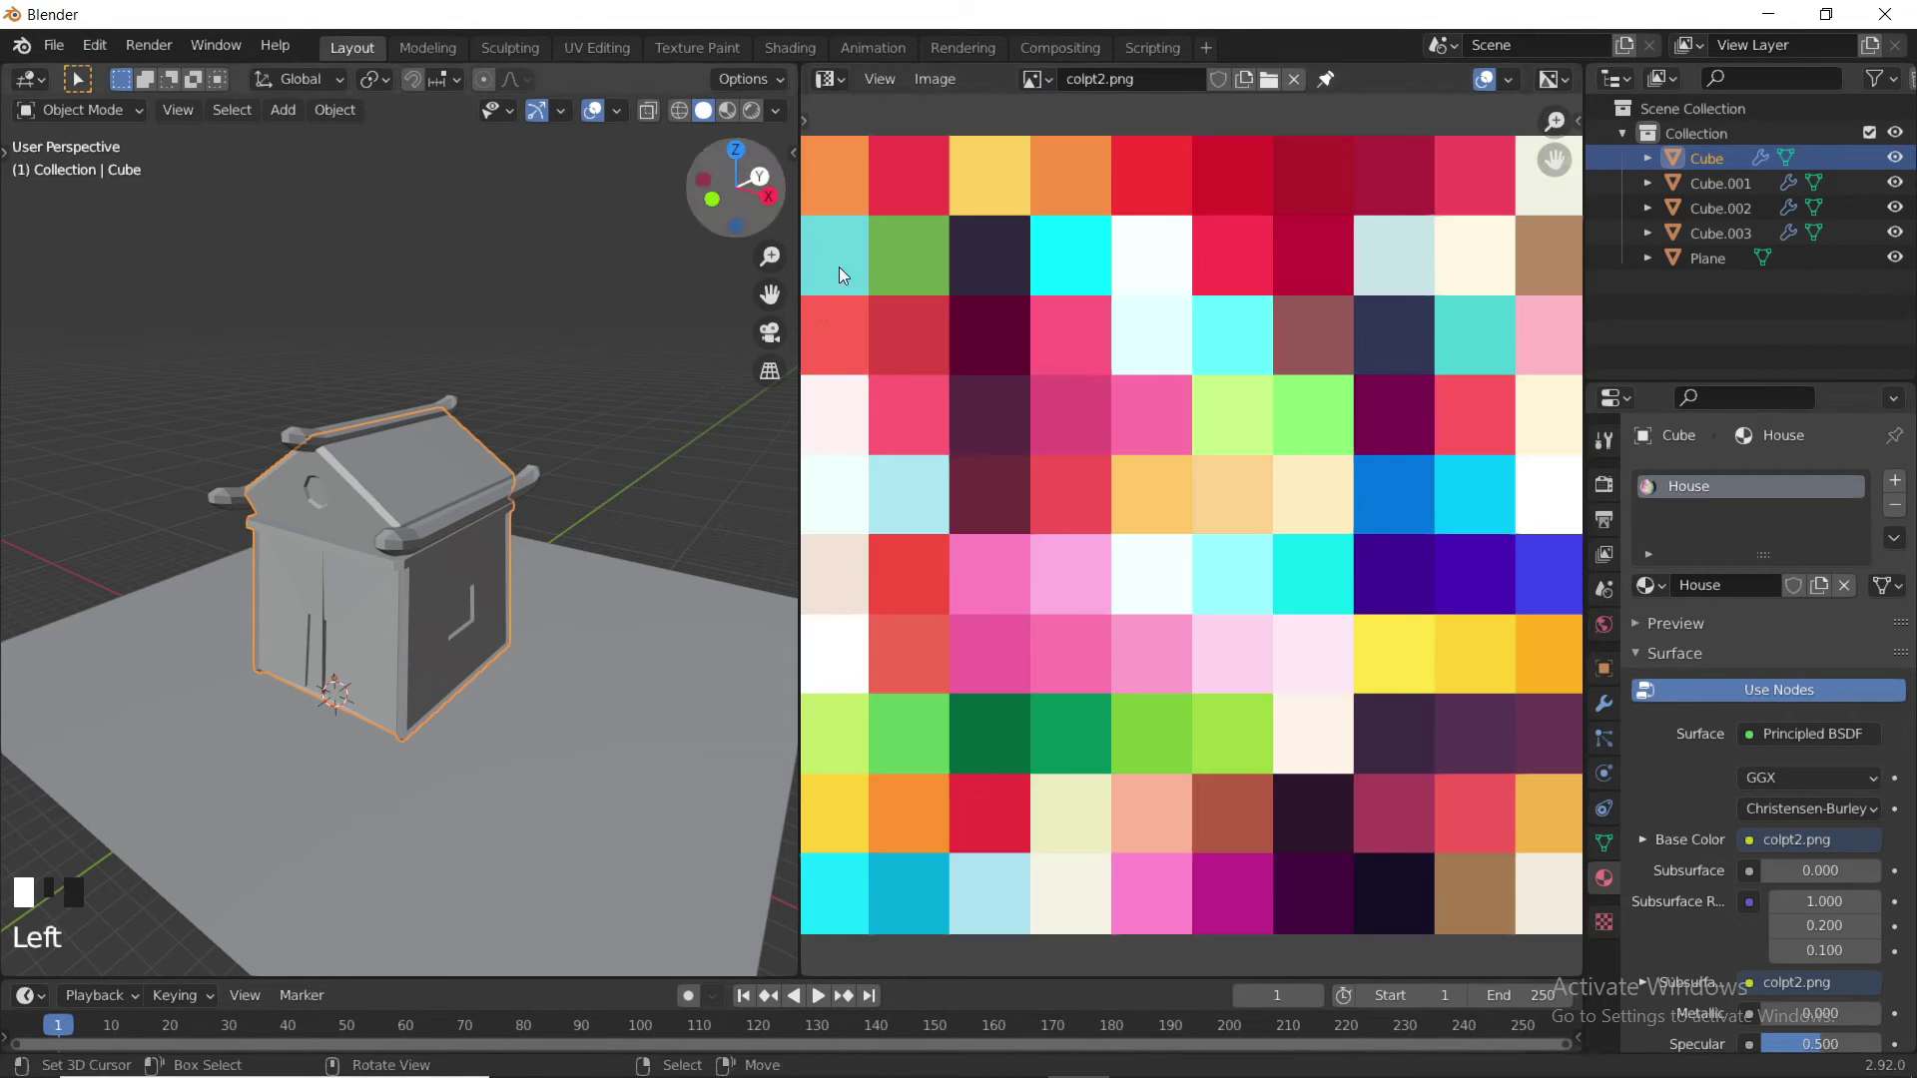
pyautogui.scroll(-8, 1028, 492)
pyautogui.scroll(2, 1028, 489)
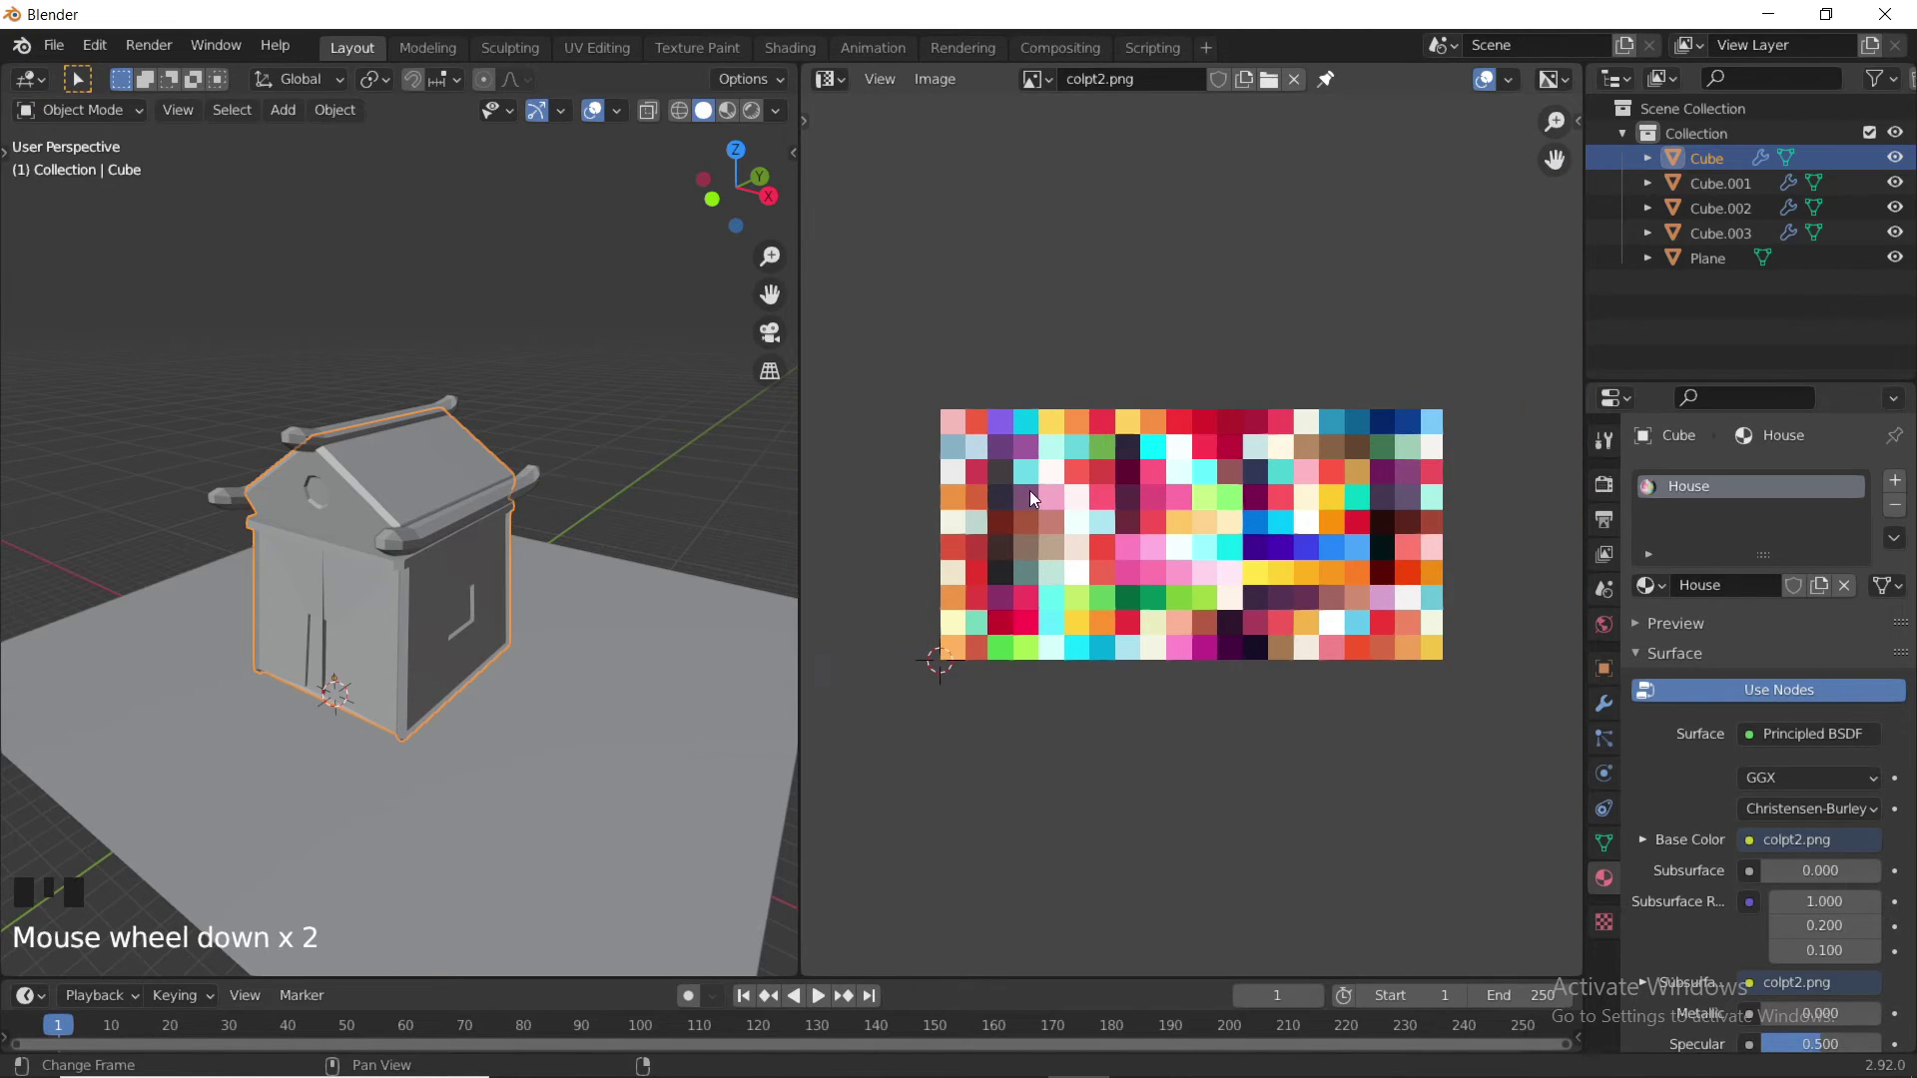
# - Show the 3D viewport in Material Preview shading and widen it relative to the UV Editor
pyautogui.click(726, 112)
pyautogui.scroll(2, 489, 511)
pyautogui.moveTo(477, 515); pyautogui.dragTo(453, 454, button='middle')
pyautogui.moveTo(801, 490); pyautogui.dragTo(958, 504)
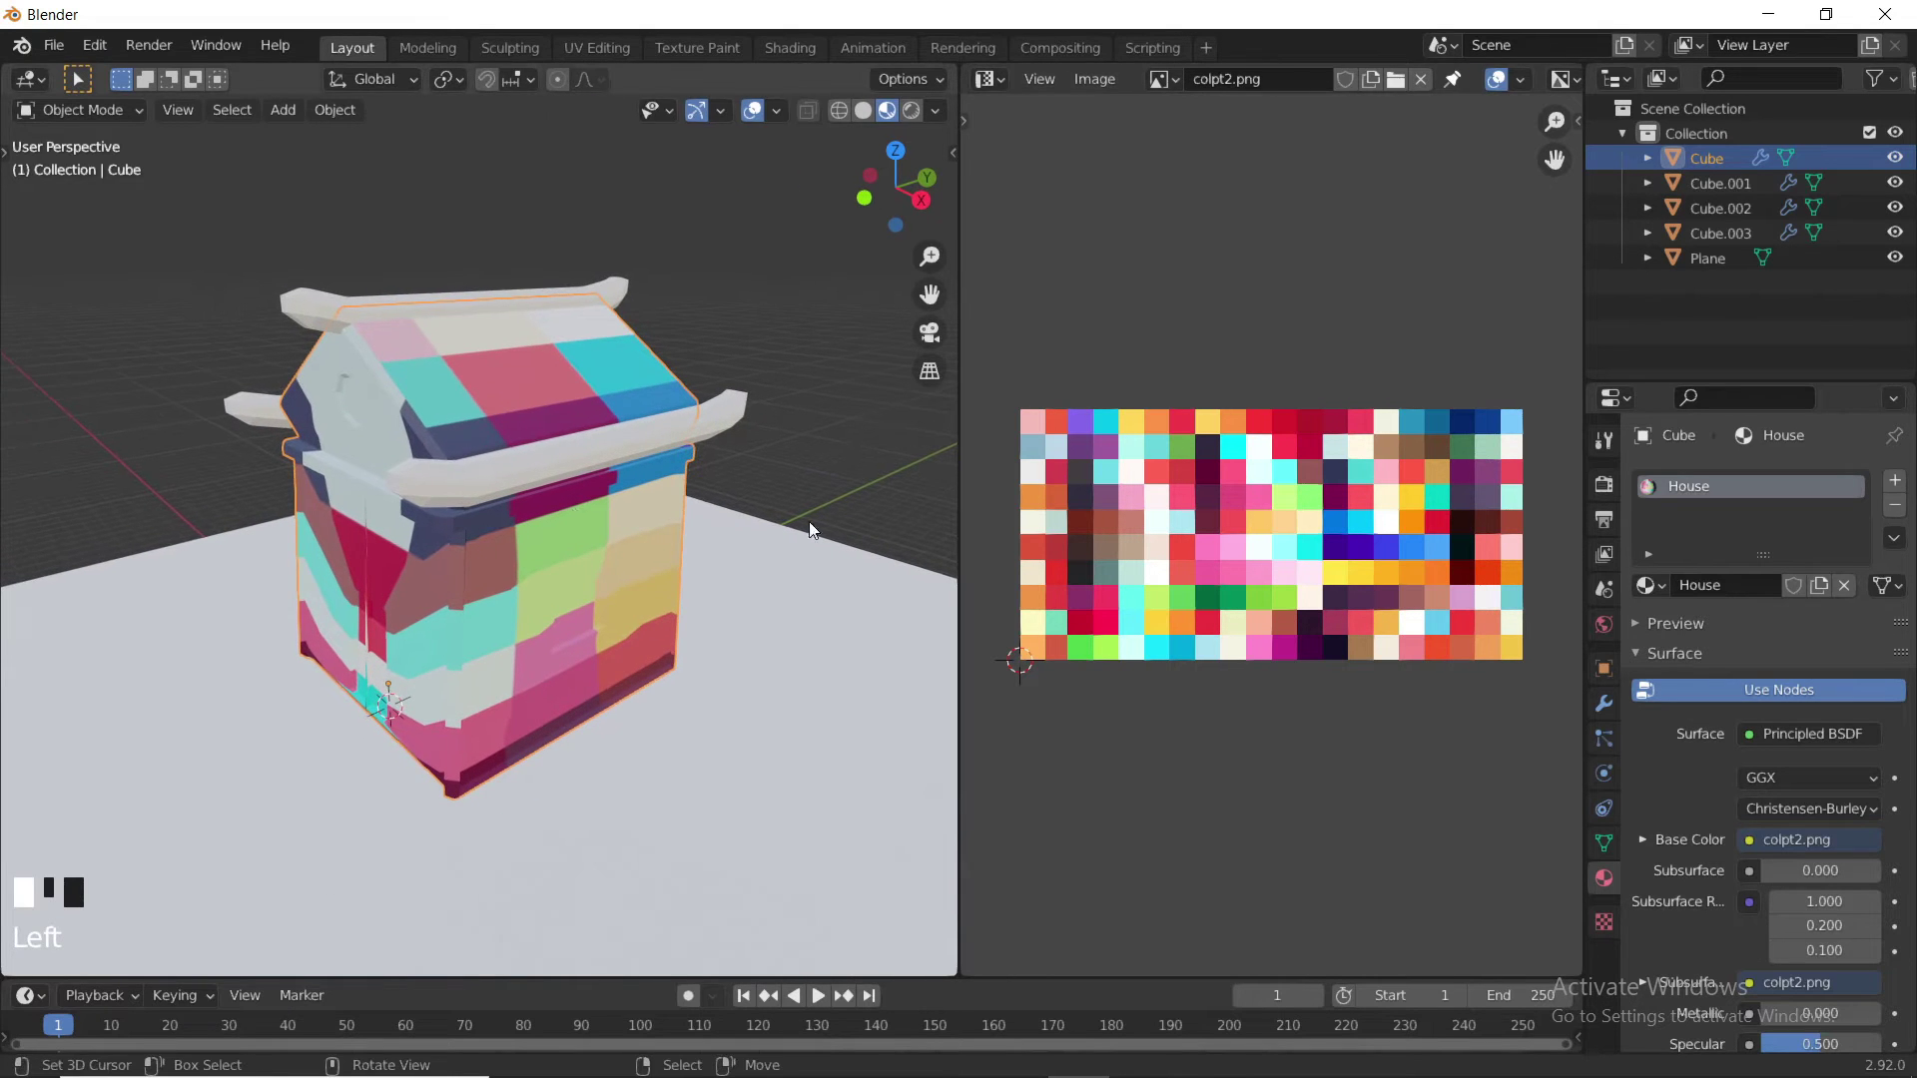
# - In Edit Mode, select all faces of the house and unwrap them
pyautogui.press('Tab')
pyautogui.moveTo(596, 514); pyautogui.dragTo(636, 500, button='middle')
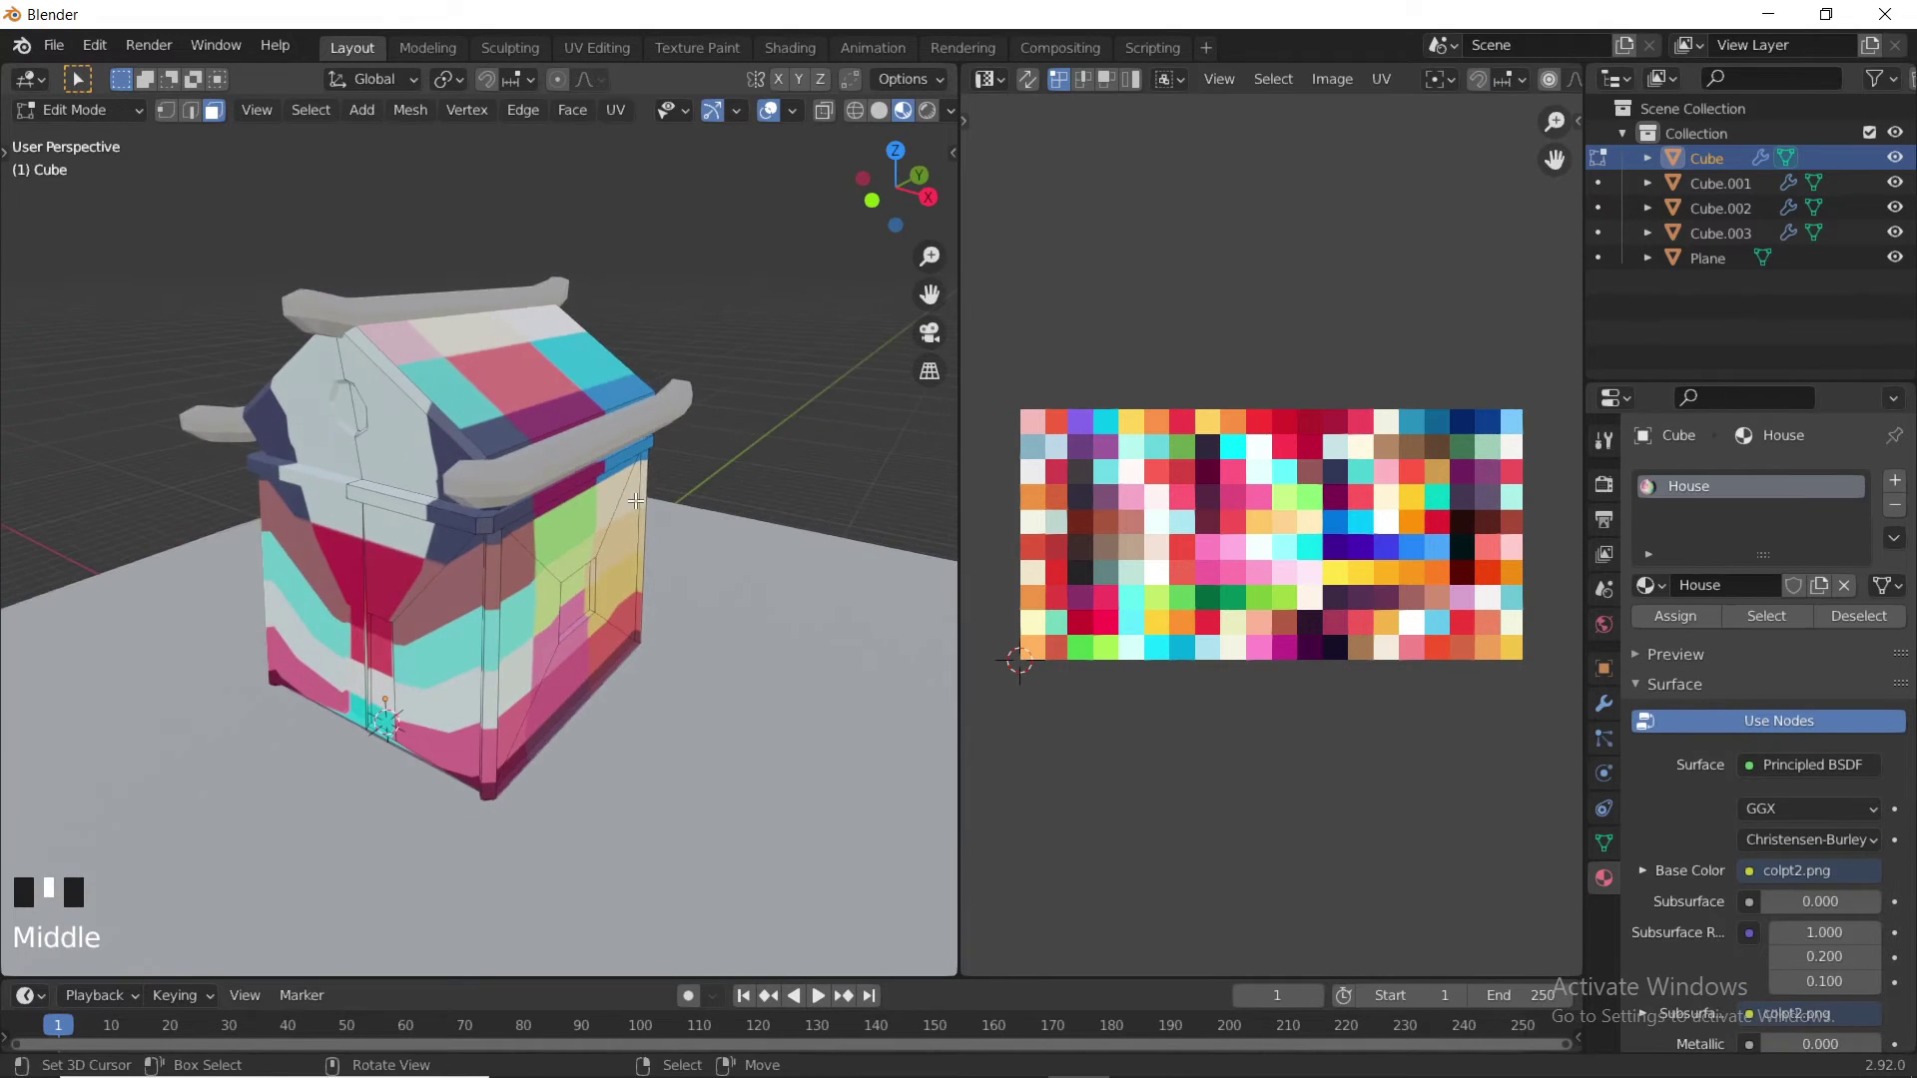
pyautogui.press('a')
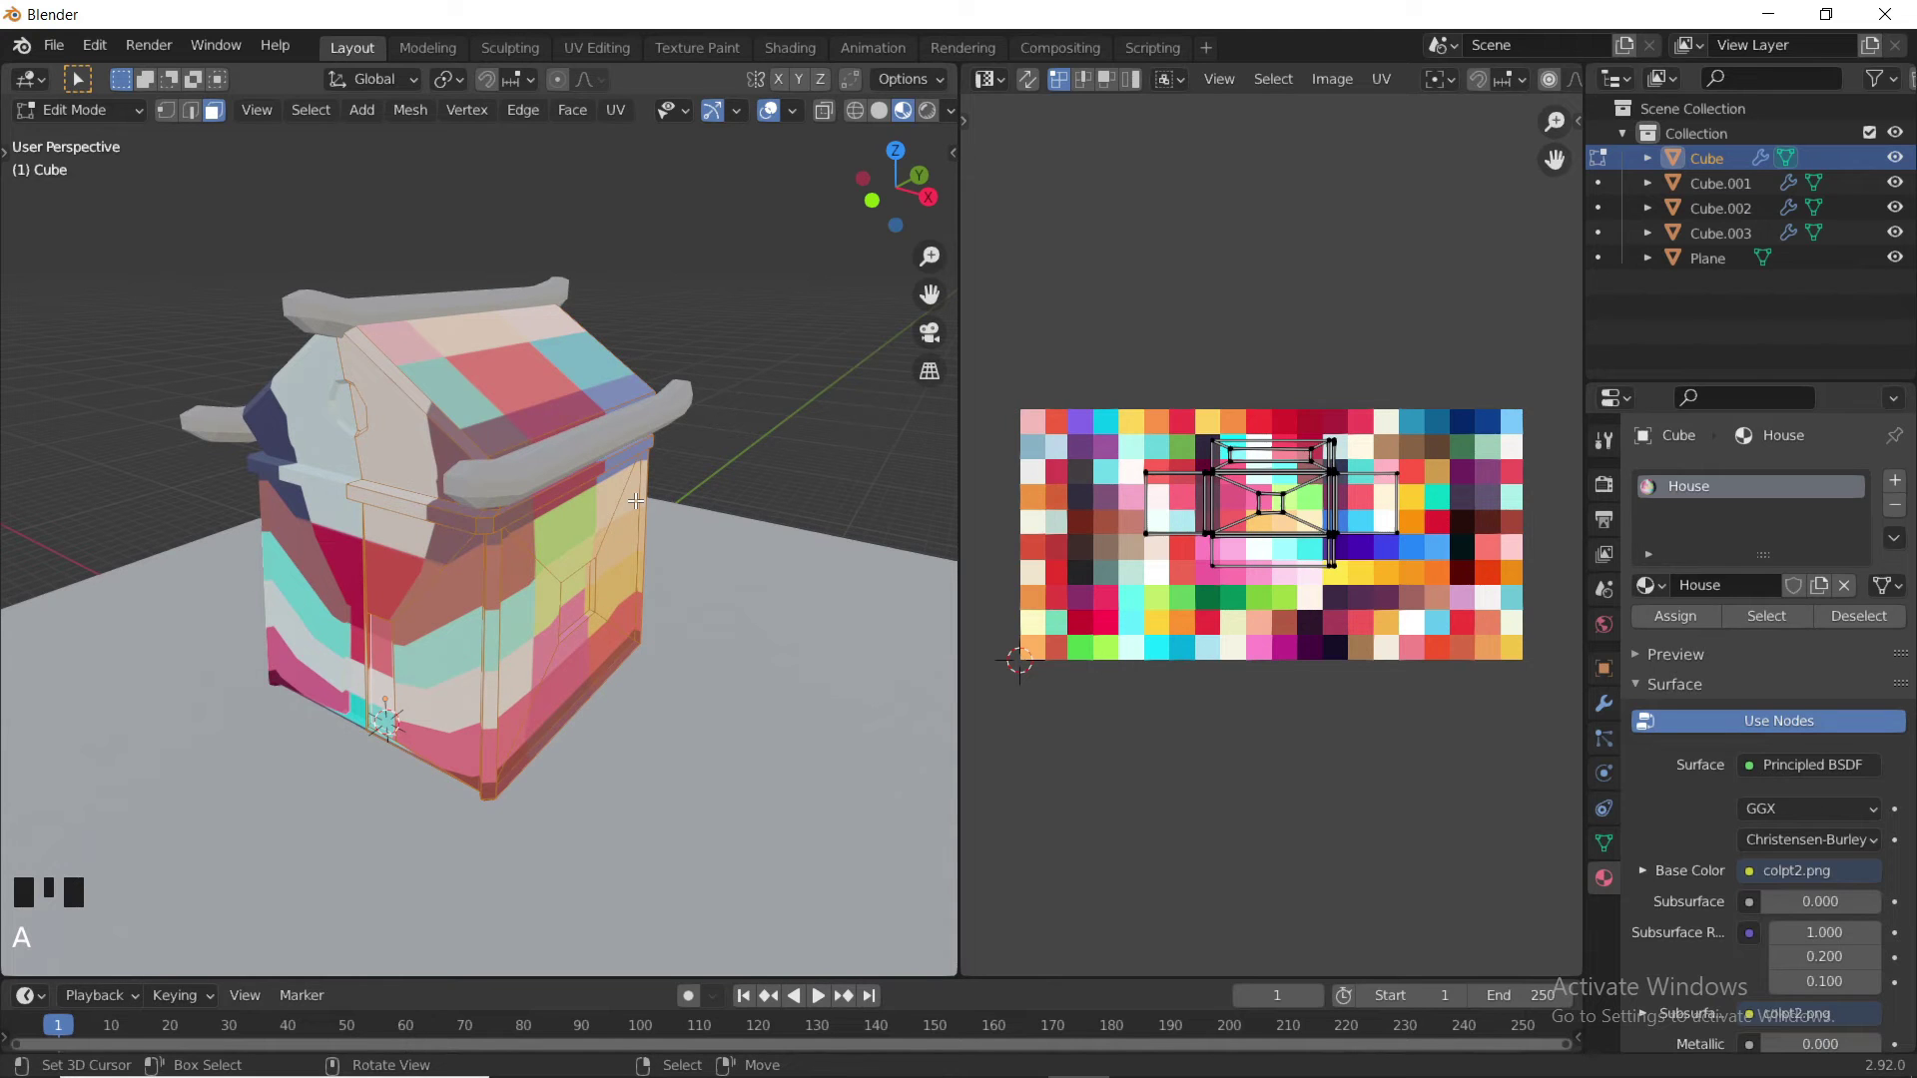
pyautogui.press('a')
pyautogui.press('a')
pyautogui.press('a')
pyautogui.press('a')
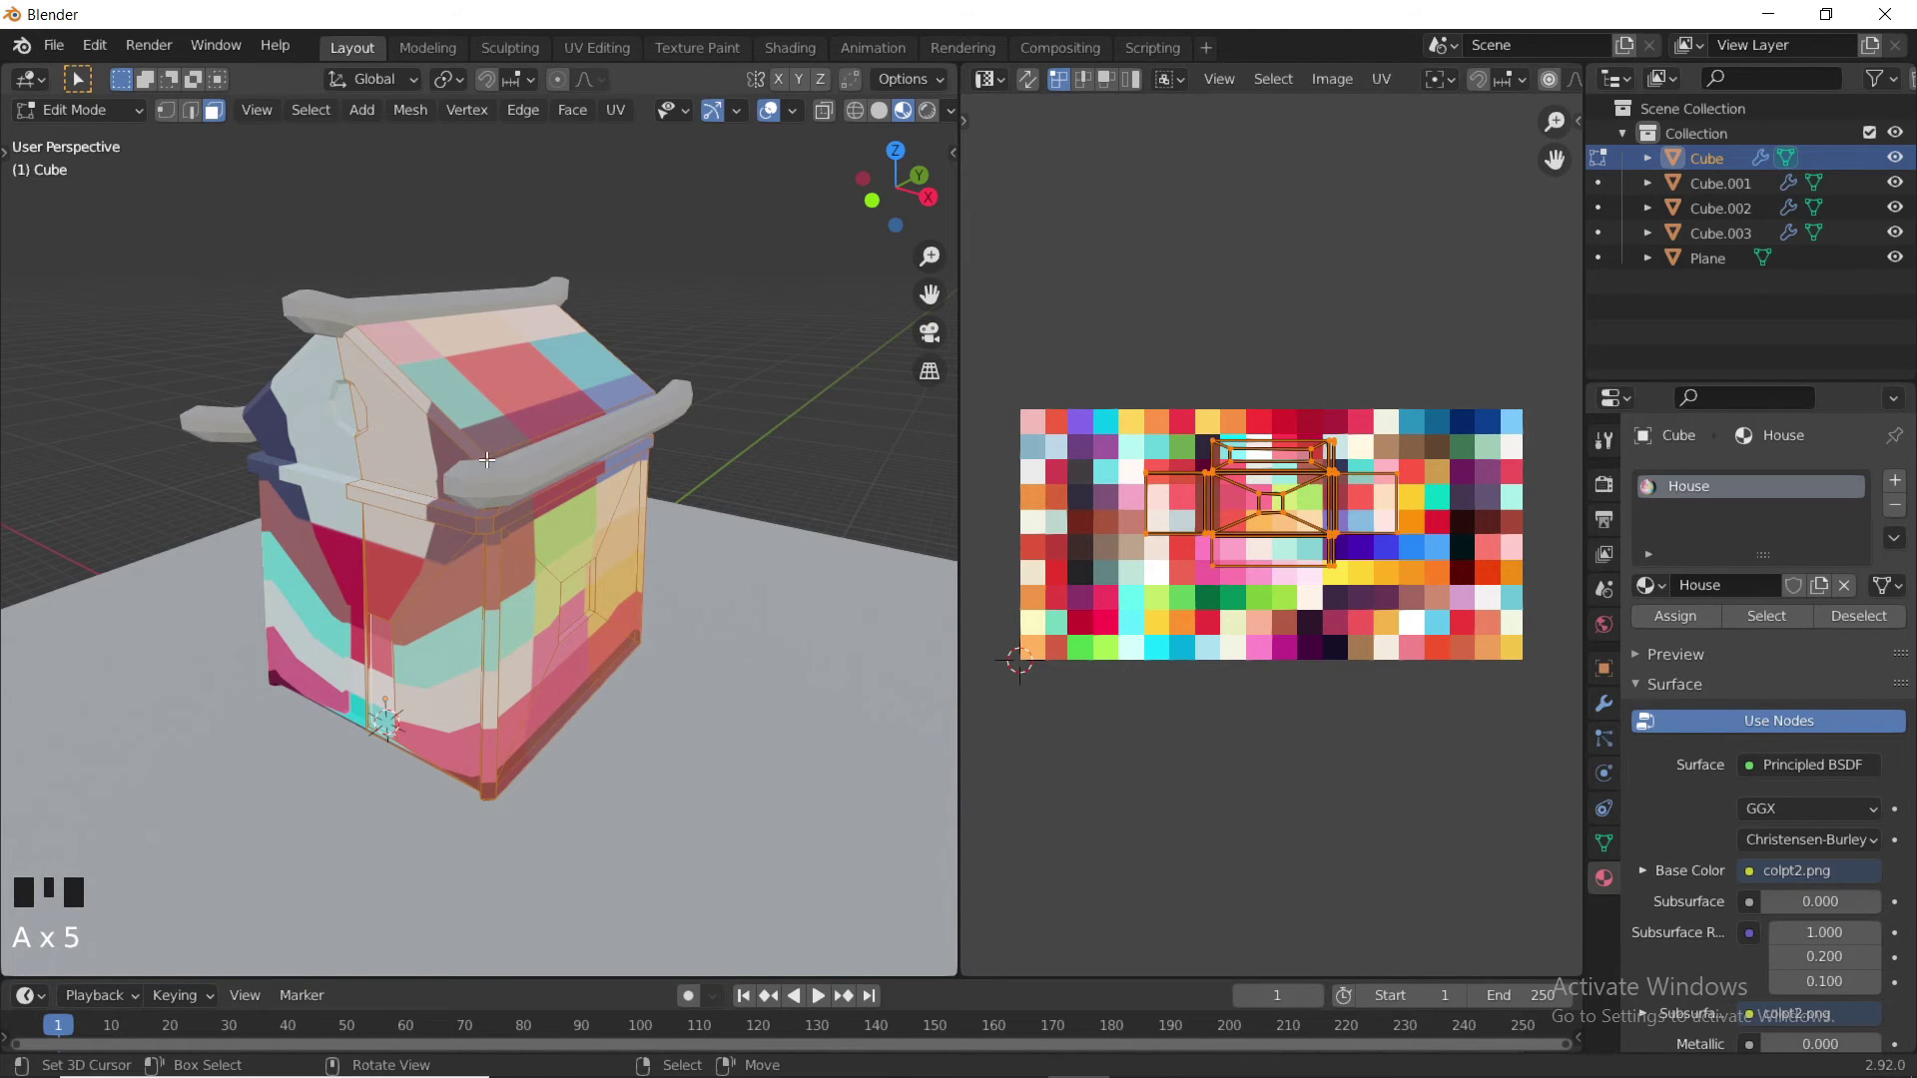
pyautogui.press('u')
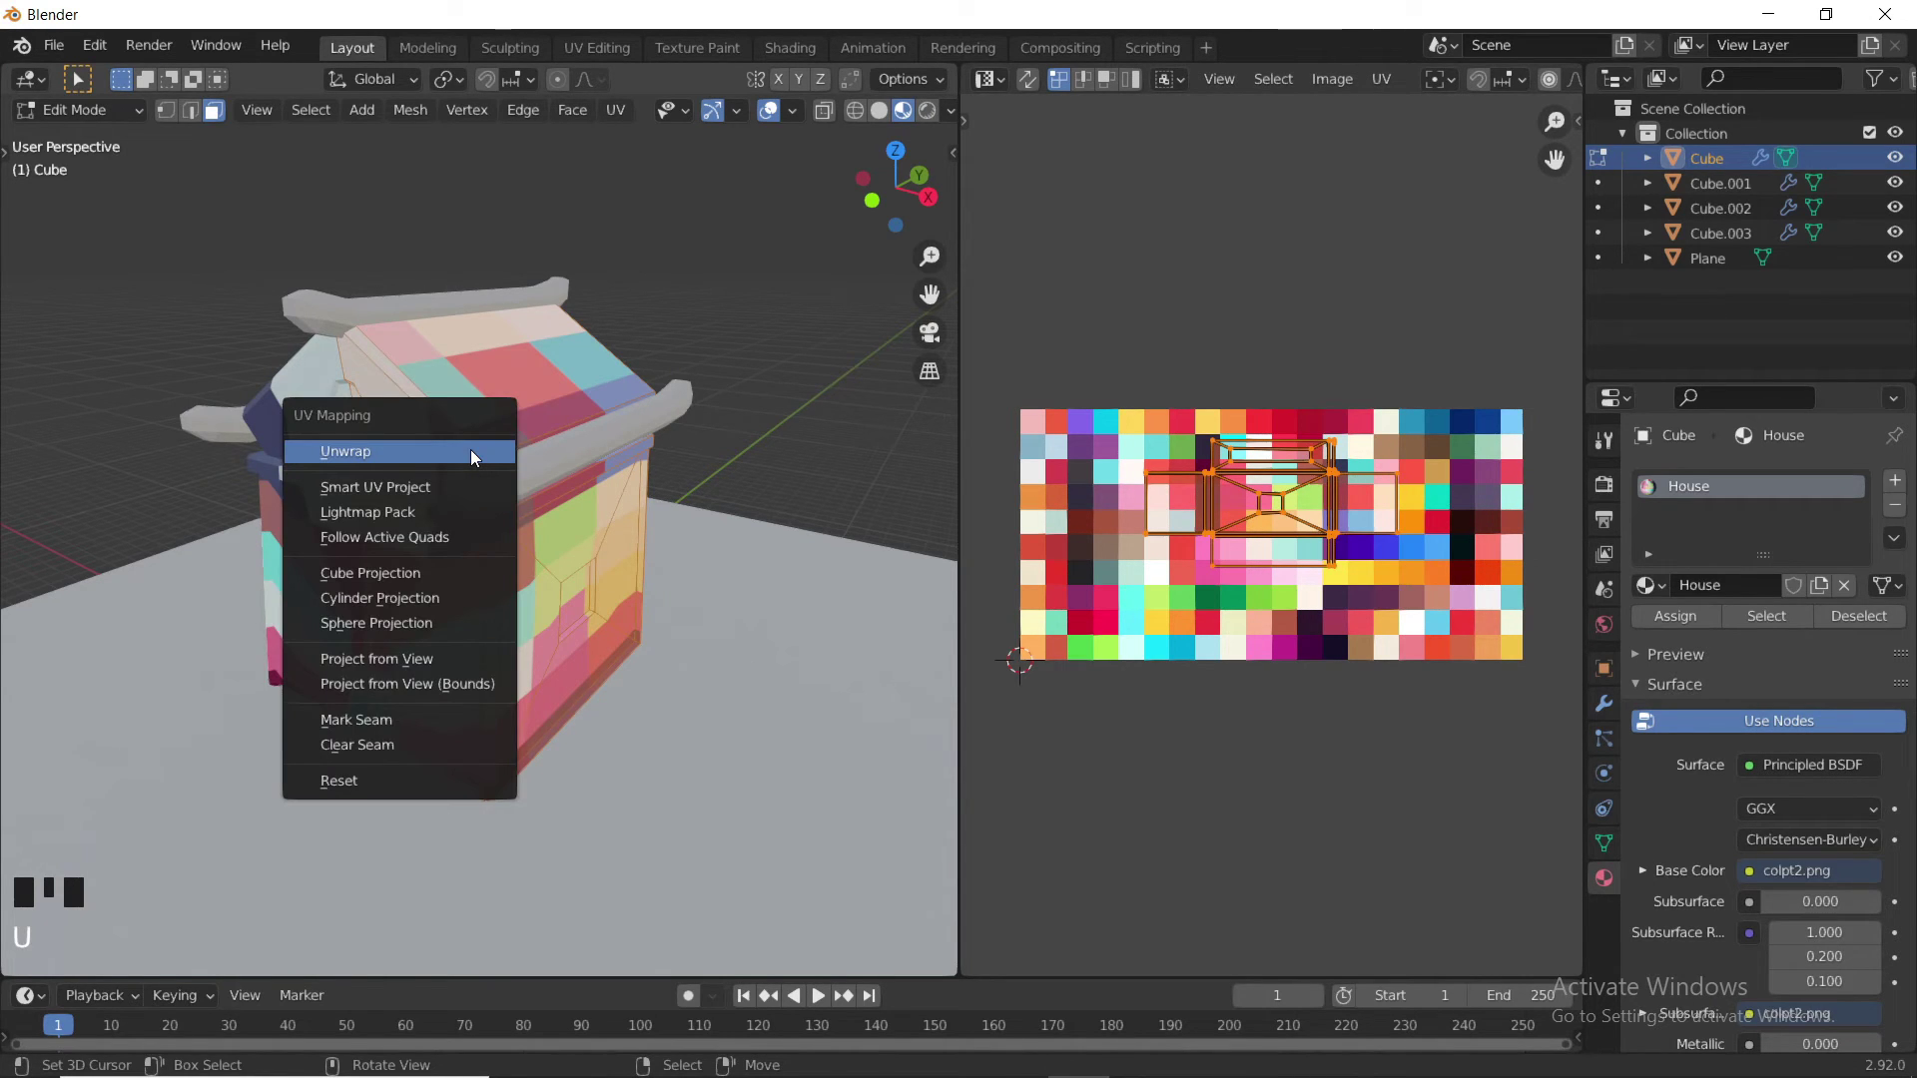
pyautogui.click(474, 457)
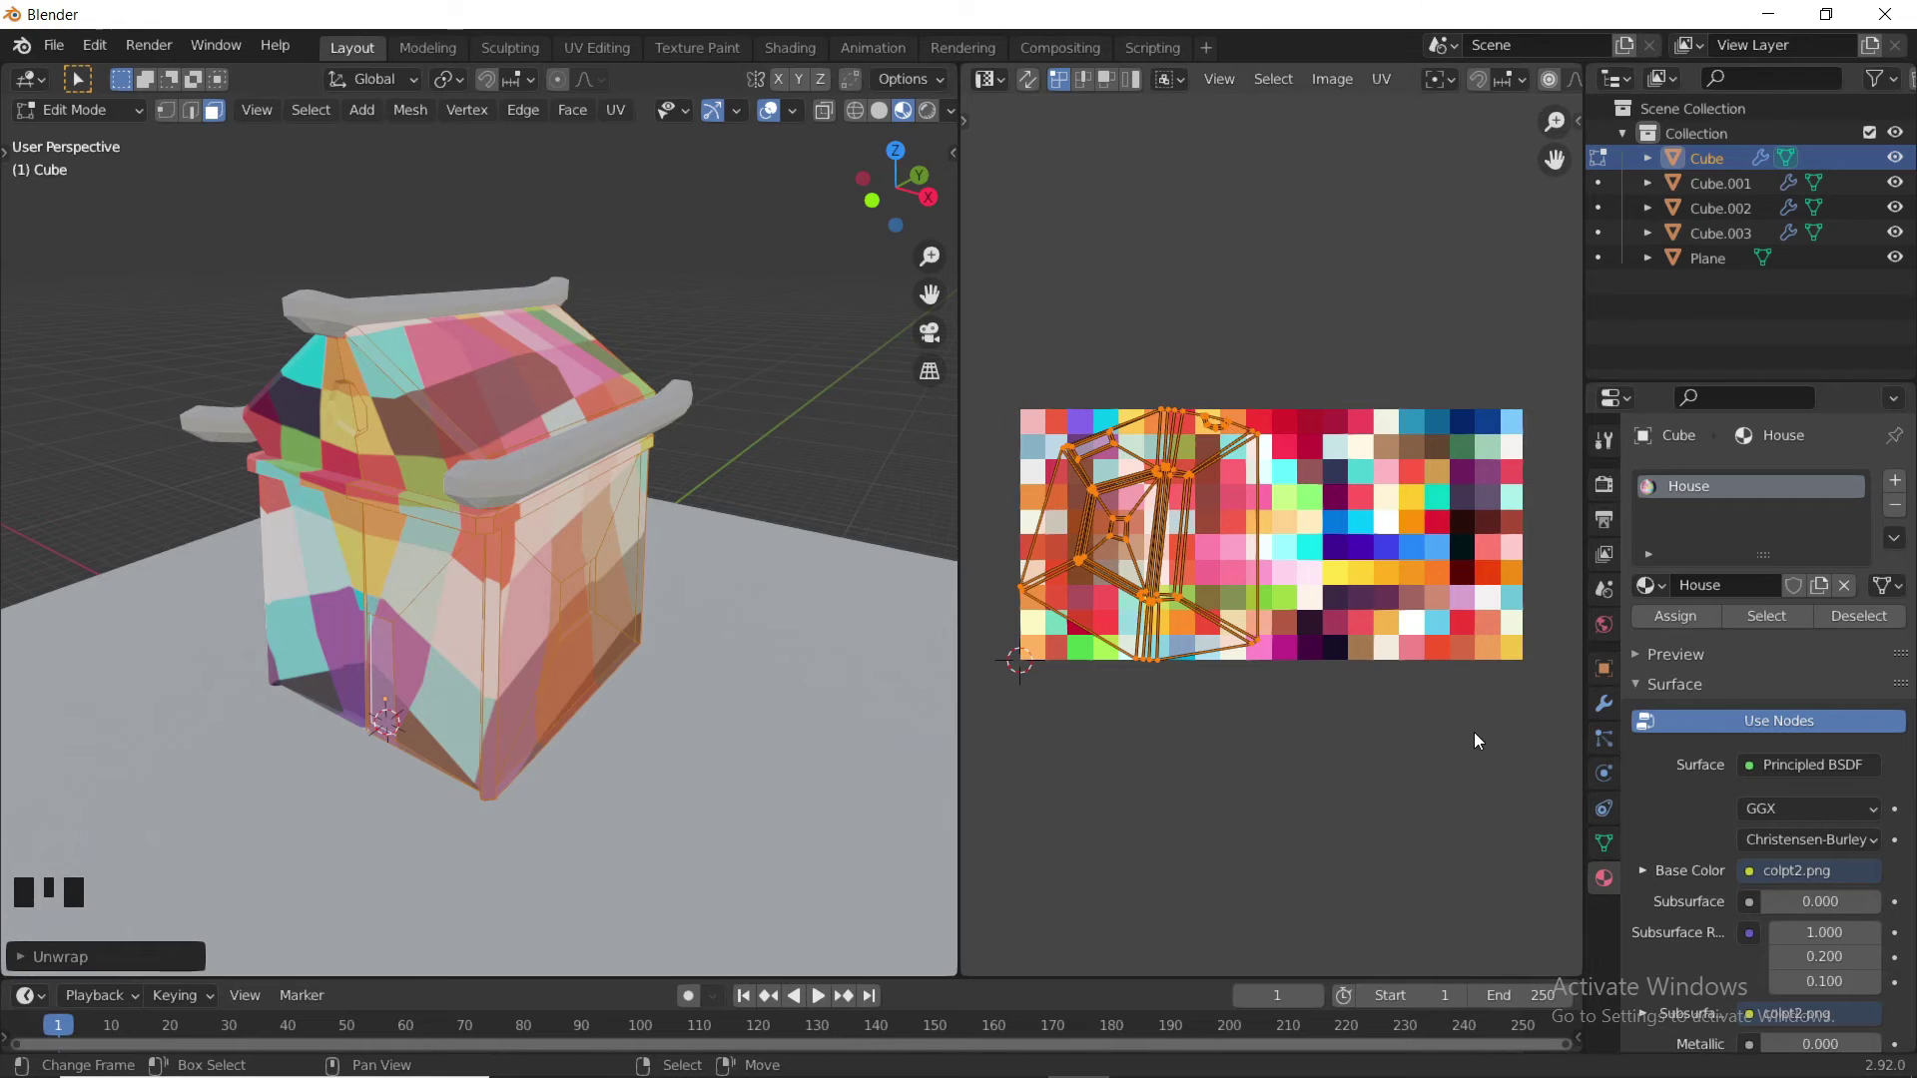
# - Scale the unwrapped UVs down to about 0.09 and move them onto a muted brown swatch of the palette
pyautogui.press('s')
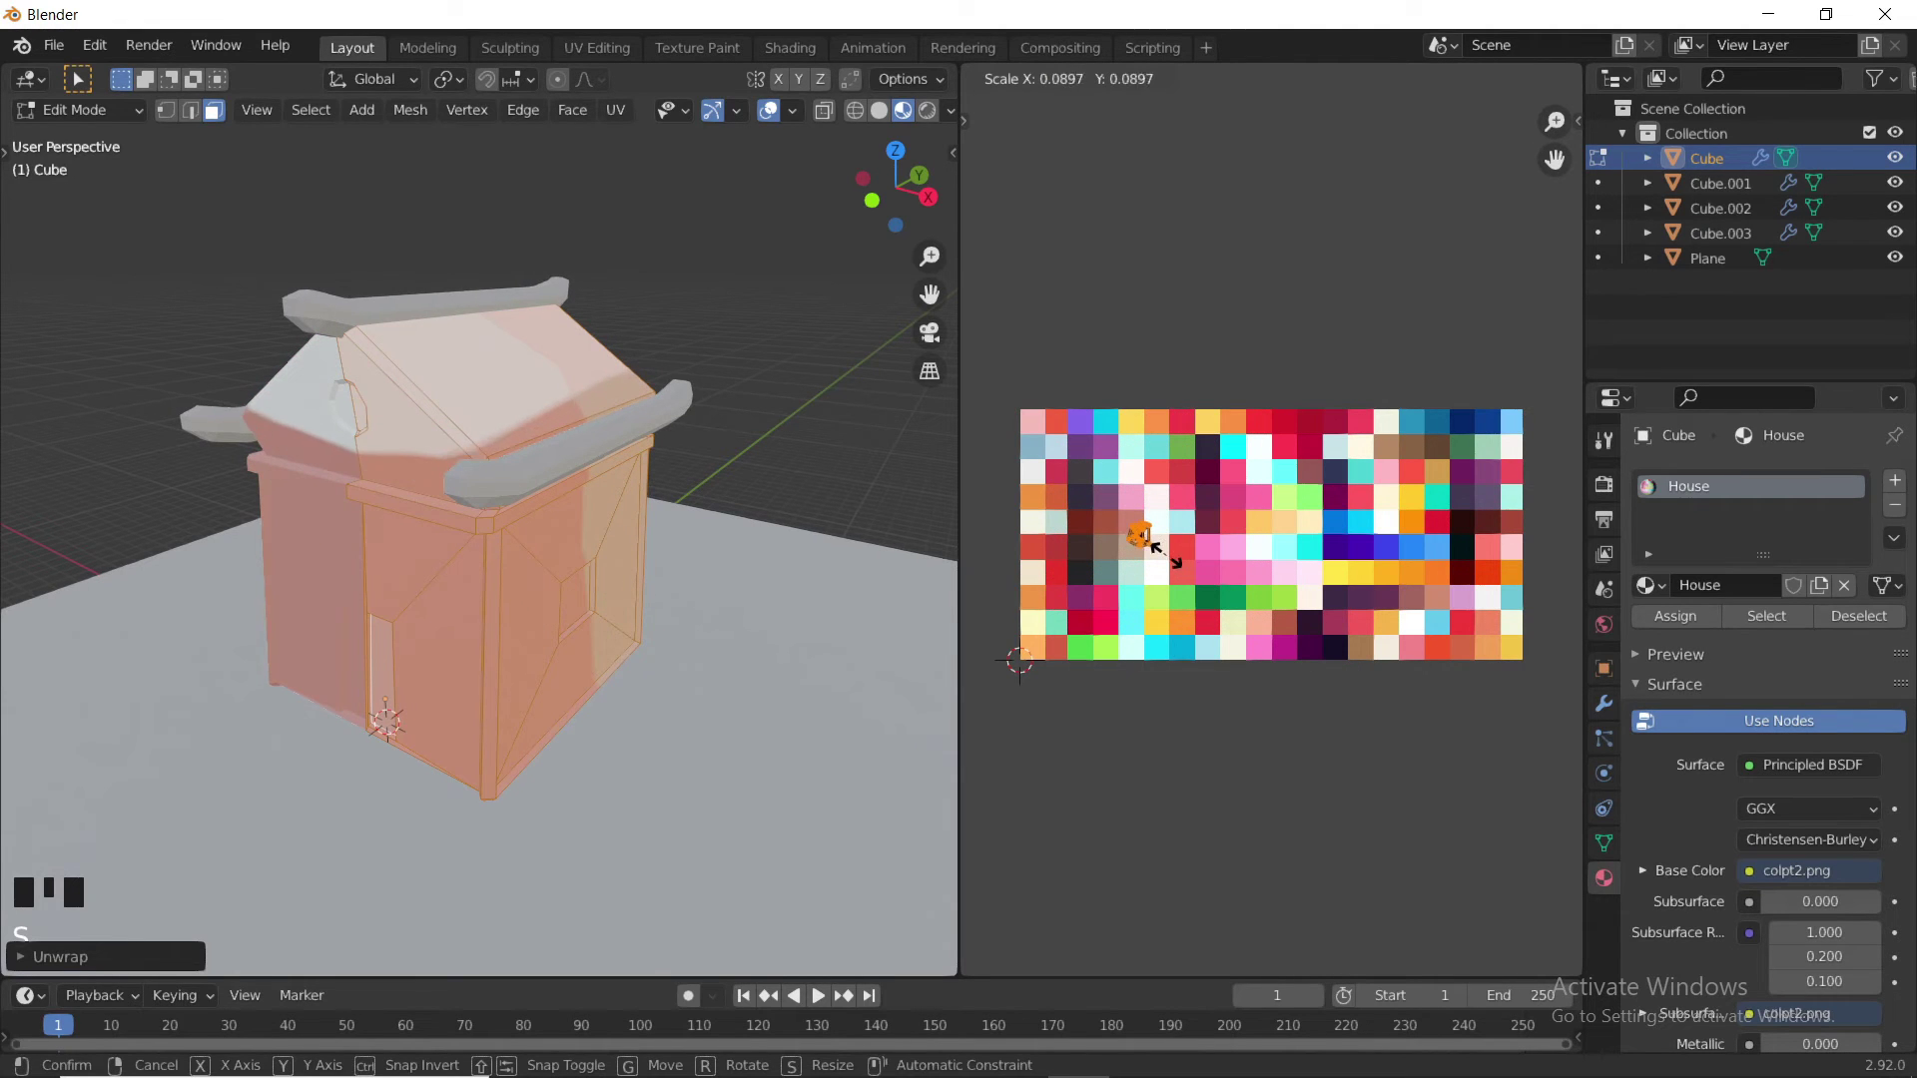
pyautogui.click(1158, 552)
pyautogui.scroll(1, 1158, 555)
pyautogui.moveTo(1203, 582); pyautogui.dragTo(1268, 577, button='middle')
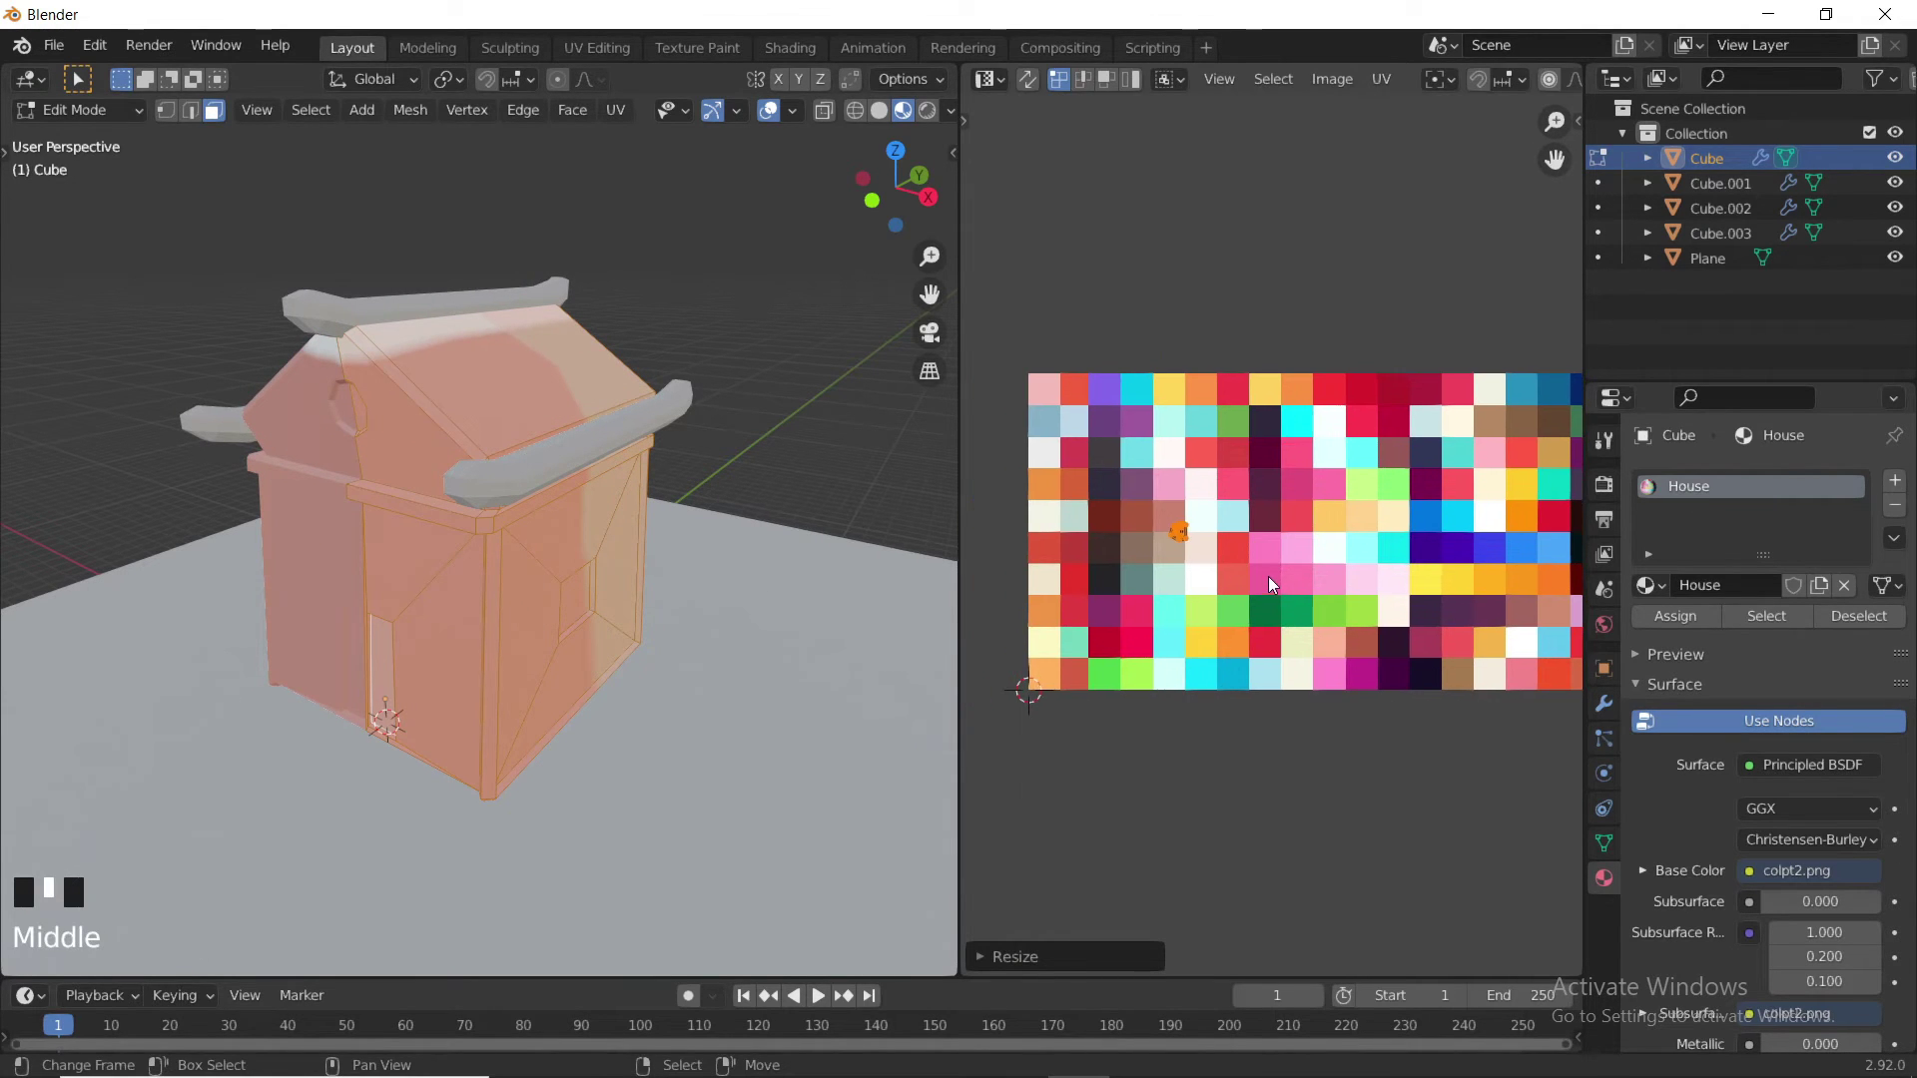
pyautogui.press('g')
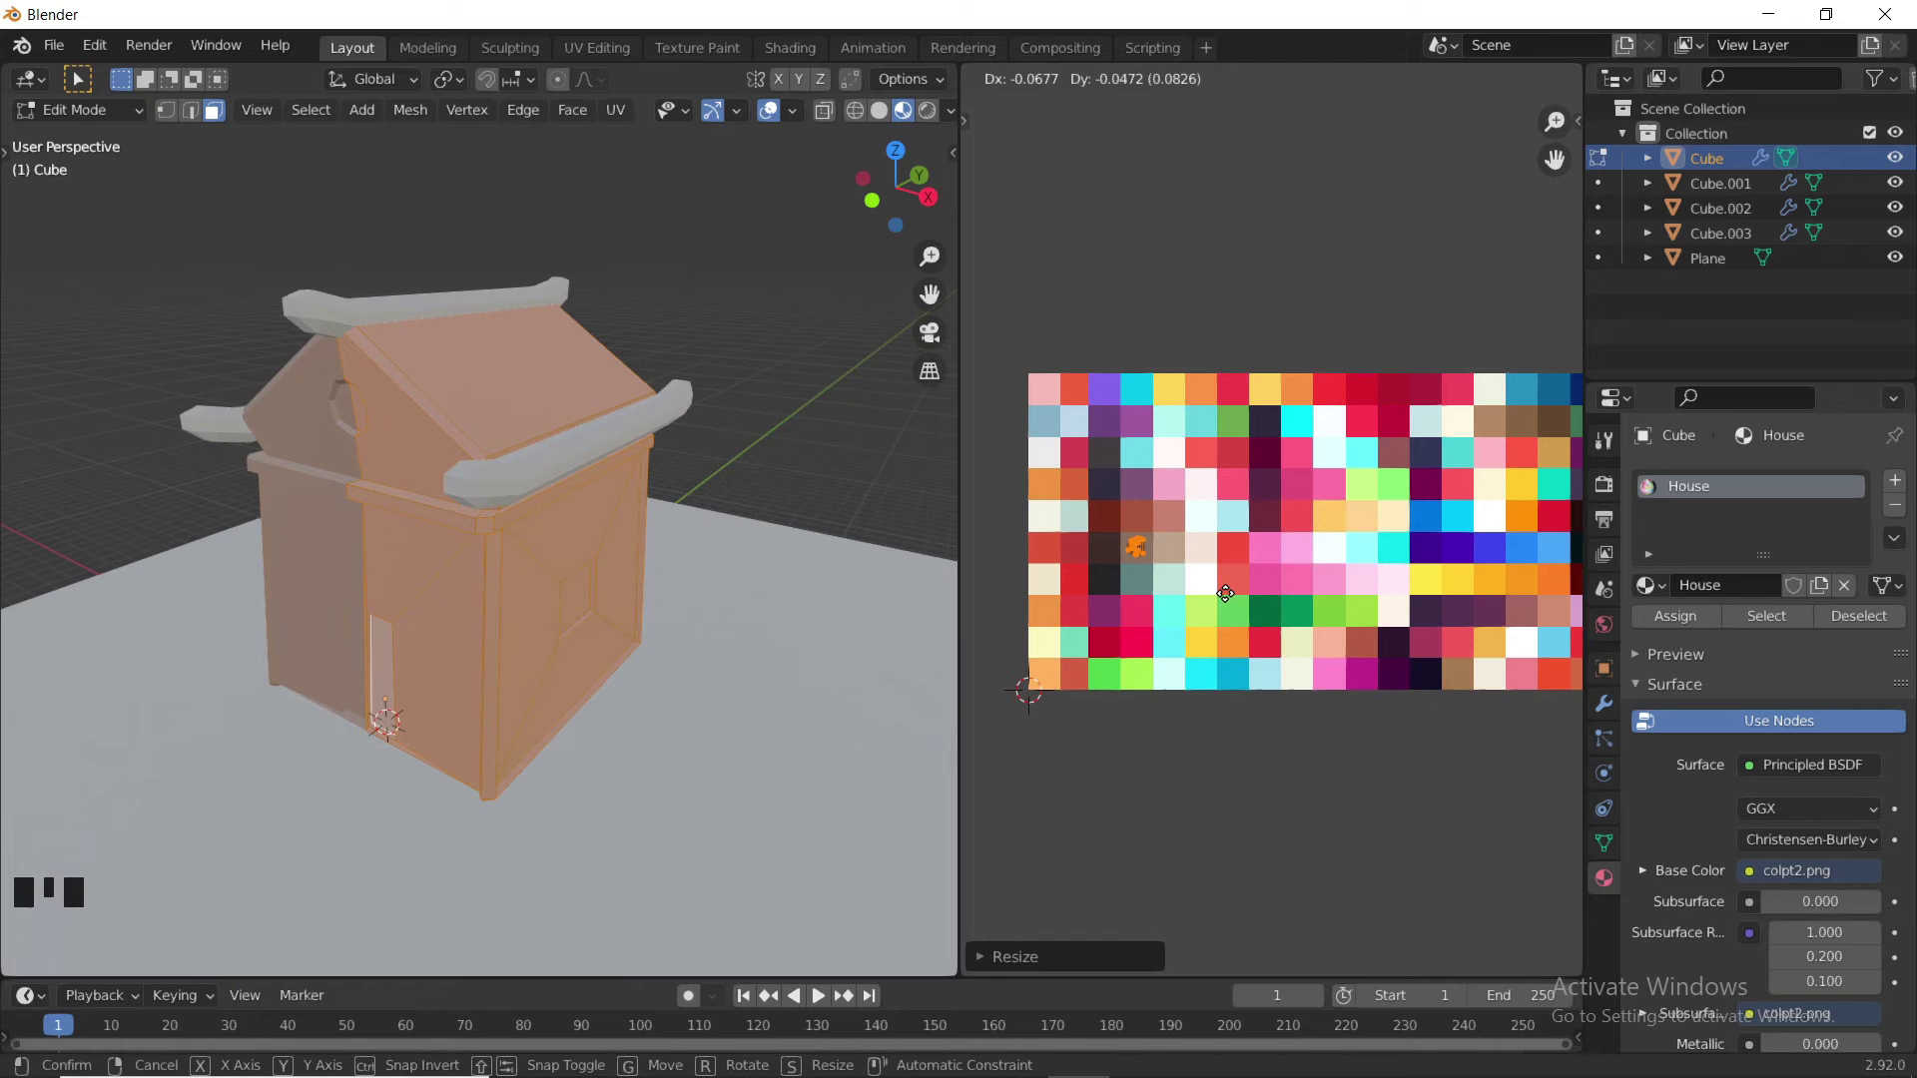
pyautogui.click(1225, 593)
pyautogui.moveTo(1196, 605); pyautogui.dragTo(1197, 620, button='middle')
# - Clear the selection, then select the trim band faces below the front gable and continue around the adjoining corner
pyautogui.press('a')
pyautogui.moveTo(620, 527); pyautogui.dragTo(661, 516, button='middle')
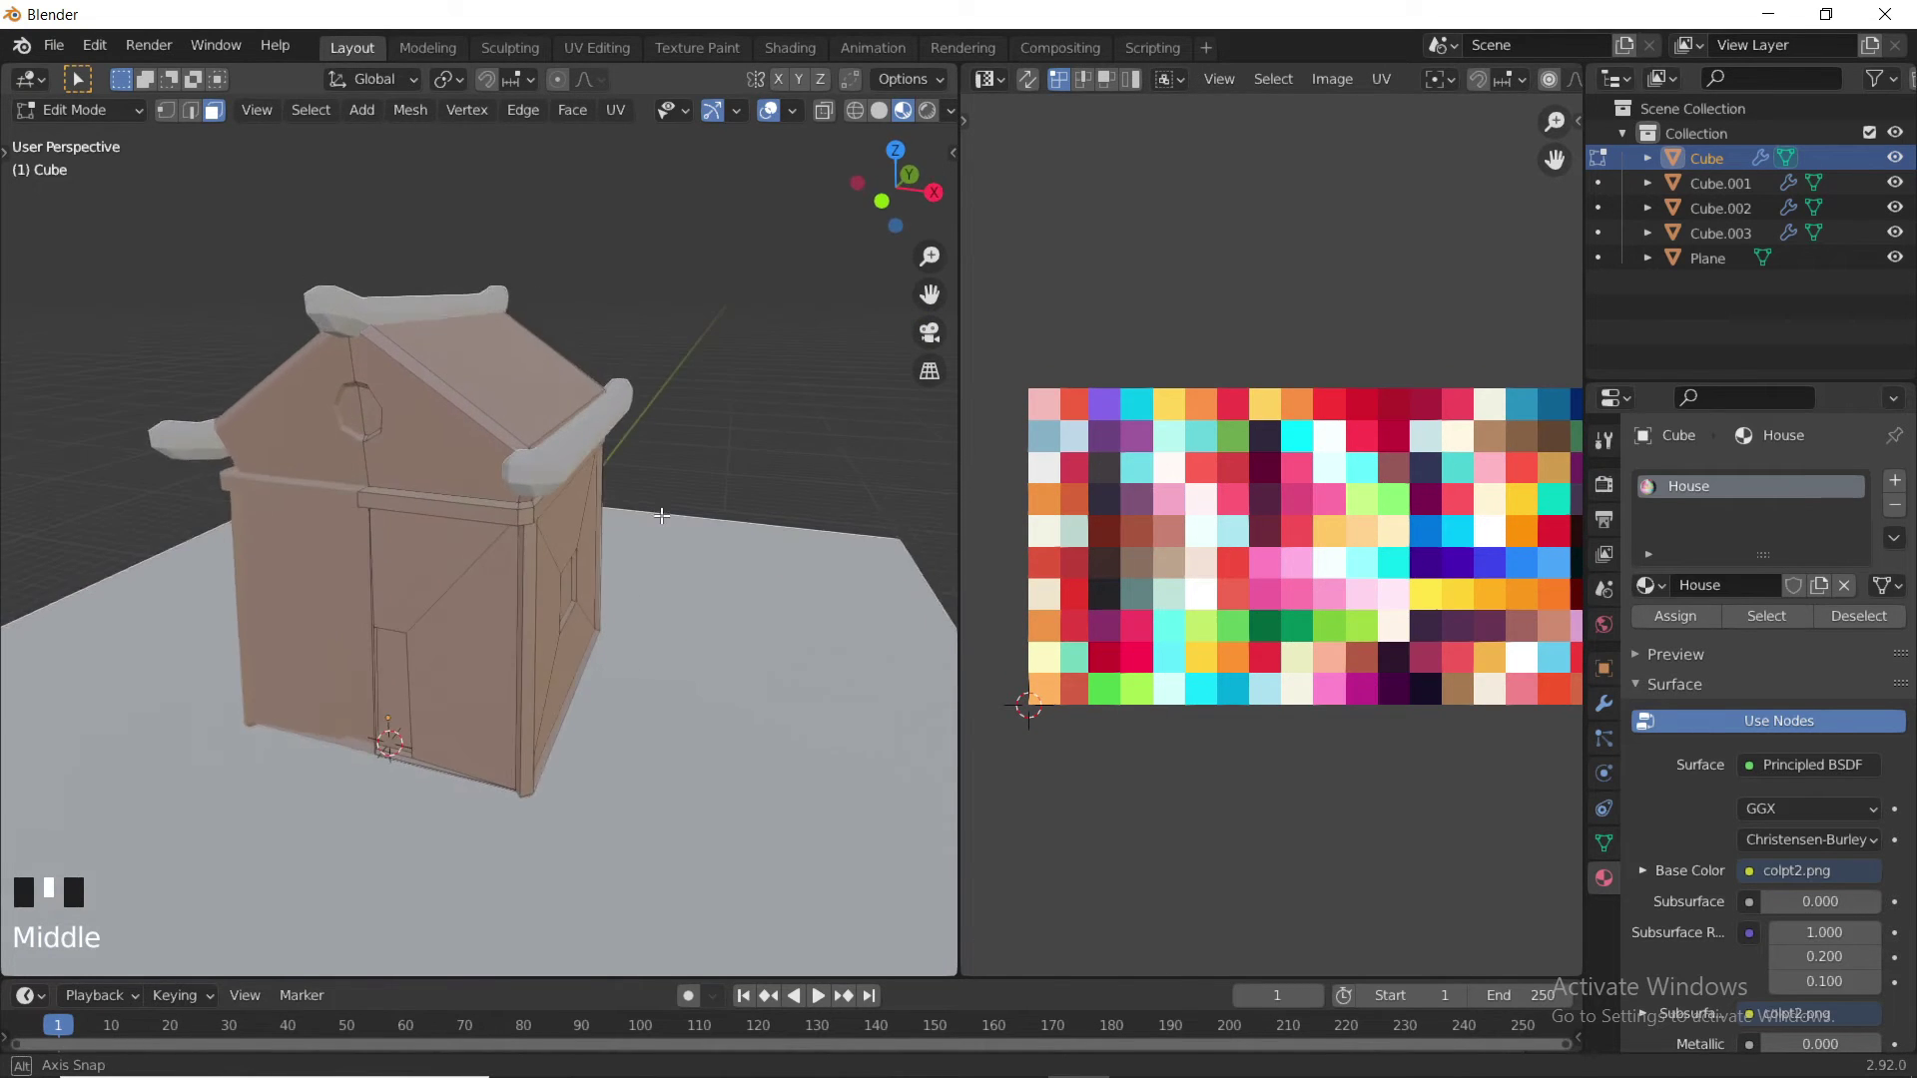
pyautogui.scroll(3, 329, 429)
pyautogui.keyDown('shift'); pyautogui.moveTo(302, 417); pyautogui.dragTo(326, 480, button='middle'); pyautogui.keyUp('shift')
pyautogui.moveTo(326, 479); pyautogui.dragTo(311, 483, button='middle')
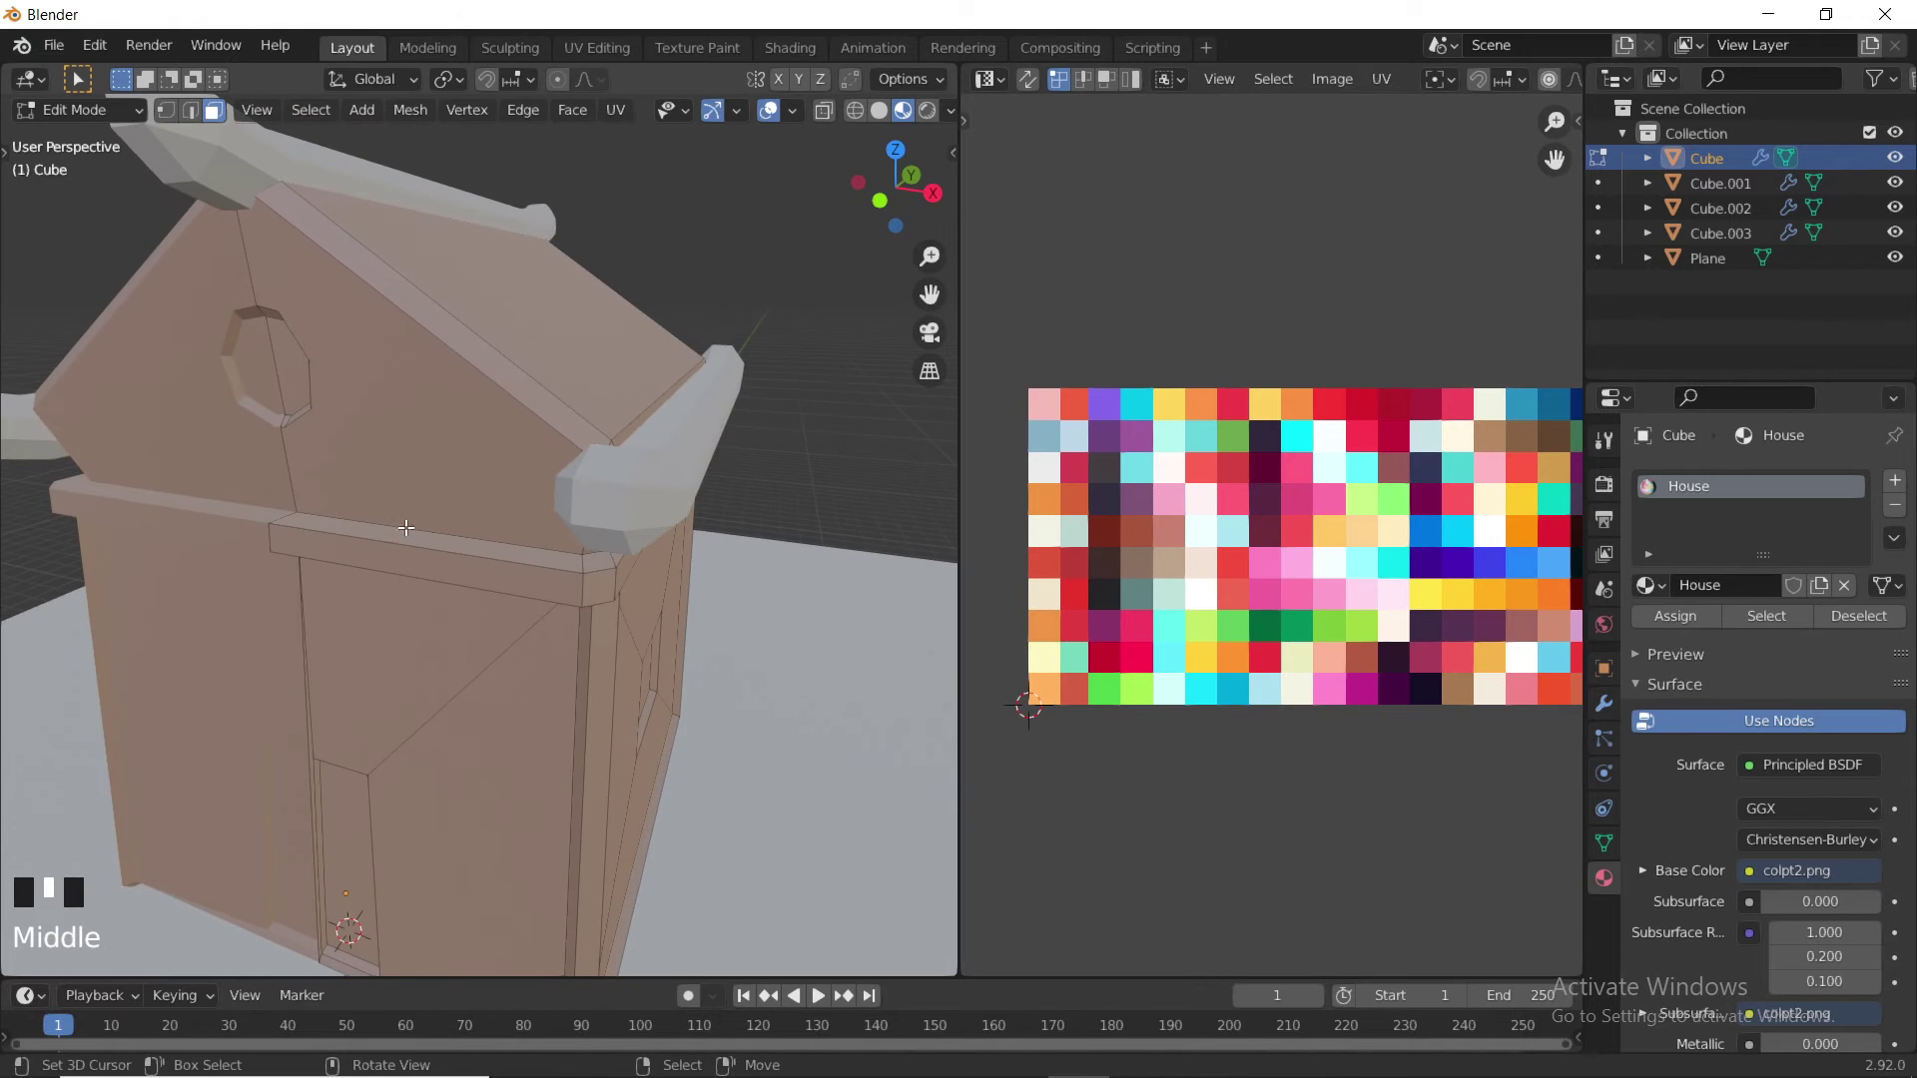
pyautogui.rightClick(405, 552)
pyautogui.keyDown('shift'); pyautogui.rightClick(429, 541); pyautogui.keyUp('shift')
pyautogui.moveTo(435, 539); pyautogui.dragTo(434, 443, button='middle')
pyautogui.keyDown('shift'); pyautogui.rightClick(466, 432); pyautogui.keyUp('shift')
pyautogui.keyDown('shift'); pyautogui.rightClick(546, 427); pyautogui.keyUp('shift')
pyautogui.keyDown('shift'); pyautogui.rightClick(546, 412); pyautogui.keyUp('shift')
pyautogui.keyDown('shift'); pyautogui.rightClick(639, 460); pyautogui.keyUp('shift')
pyautogui.moveTo(655, 447); pyautogui.dragTo(283, 389, button='middle')
pyautogui.keyDown('shift'); pyautogui.rightClick(601, 534); pyautogui.keyUp('shift')
pyautogui.keyDown('shift'); pyautogui.rightClick(288, 385); pyautogui.keyUp('shift')
# - Extend the selection with the trim band faces along the side wall and around the rear corner
pyautogui.scroll(-4, 703, 416)
pyautogui.keyDown('shift'); pyautogui.moveTo(703, 415); pyautogui.dragTo(324, 429, button='middle'); pyautogui.keyUp('shift')
pyautogui.moveTo(587, 420); pyautogui.dragTo(462, 534, button='middle')
pyautogui.keyDown('shift'); pyautogui.rightClick(505, 599); pyautogui.keyUp('shift')
pyautogui.keyDown('shift'); pyautogui.rightClick(492, 623); pyautogui.keyUp('shift')
pyautogui.keyDown('shift'); pyautogui.rightClick(552, 607); pyautogui.keyUp('shift')
pyautogui.moveTo(551, 603); pyautogui.dragTo(496, 424, button='middle')
pyautogui.keyDown('shift'); pyautogui.rightClick(483, 414); pyautogui.keyUp('shift')
pyautogui.keyDown('shift'); pyautogui.rightClick(397, 348); pyautogui.keyUp('shift')
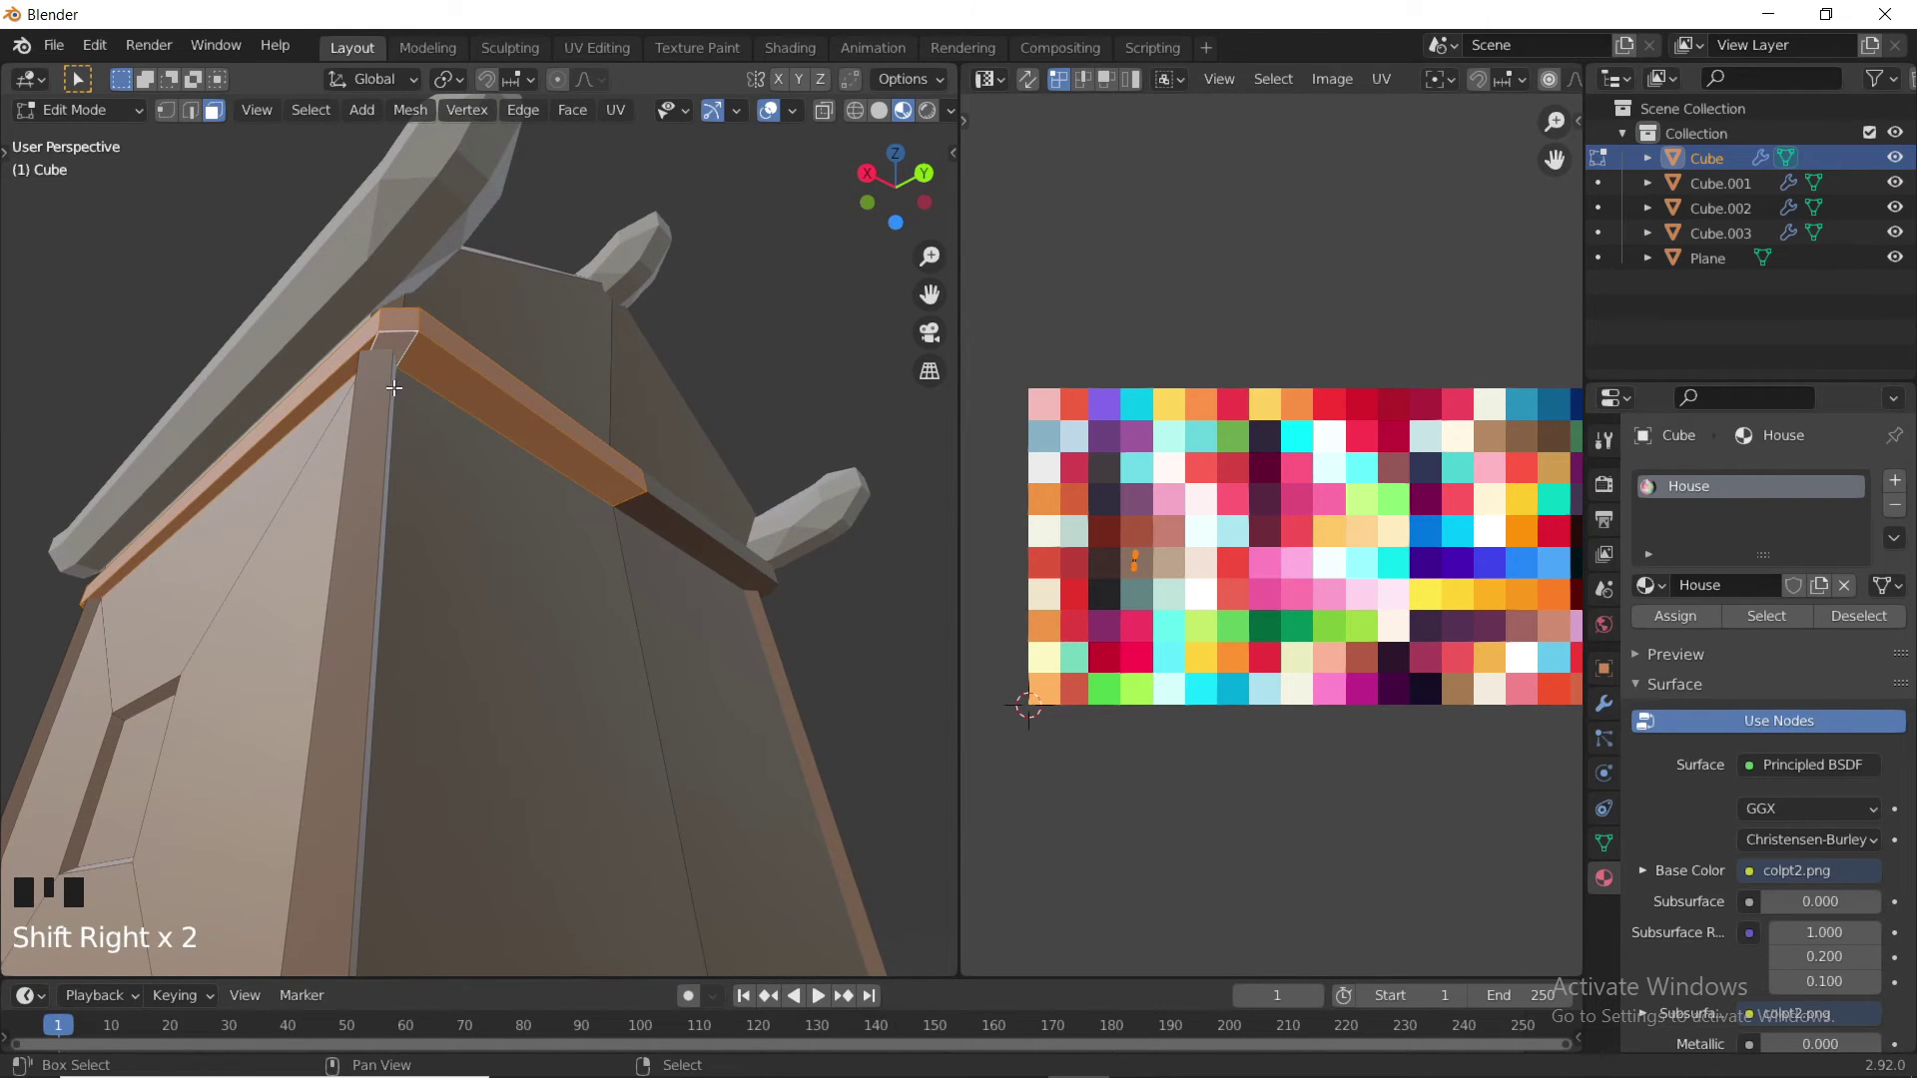
# - Add the faces of the vertical corner posts along the side wall to the trim selection
pyautogui.scroll(-3, 431, 433)
pyautogui.moveTo(428, 451); pyautogui.dragTo(645, 531, button='middle')
pyautogui.keyDown('shift'); pyautogui.moveTo(524, 579); pyautogui.dragTo(589, 519, button='middle'); pyautogui.keyUp('shift')
pyautogui.scroll(2, 538, 530)
pyautogui.keyDown('shift'); pyautogui.moveTo(544, 499); pyautogui.dragTo(584, 485, button='middle'); pyautogui.keyUp('shift')
pyautogui.moveTo(584, 494); pyautogui.dragTo(688, 541, button='middle')
pyautogui.keyDown('shift'); pyautogui.moveTo(688, 541); pyautogui.dragTo(240, 407, button='middle'); pyautogui.keyUp('shift')
pyautogui.keyDown('shift'); pyautogui.rightClick(627, 475); pyautogui.keyUp('shift')
pyautogui.keyDown('shift'); pyautogui.rightClick(610, 475); pyautogui.keyUp('shift')
pyautogui.keyDown('shift'); pyautogui.rightClick(221, 404); pyautogui.keyUp('shift')
pyautogui.keyDown('shift'); pyautogui.moveTo(554, 456); pyautogui.dragTo(387, 441, button='middle'); pyautogui.keyUp('shift')
pyautogui.keyDown('shift'); pyautogui.rightClick(581, 446); pyautogui.keyUp('shift')
pyautogui.keyDown('shift'); pyautogui.rightClick(564, 446); pyautogui.keyUp('shift')
# - Extend the trim selection with the small faces at the upper wall corner and the adjoining corner post
pyautogui.moveTo(631, 440); pyautogui.dragTo(501, 459, button='middle')
pyautogui.scroll(2, 411, 406)
pyautogui.keyDown('shift'); pyautogui.rightClick(427, 371); pyautogui.keyUp('shift')
pyautogui.scroll(-3, 372, 390)
pyautogui.moveTo(373, 389); pyautogui.dragTo(911, 434, button='middle')
pyautogui.scroll(-2, 429, 427)
pyautogui.moveTo(428, 427); pyautogui.dragTo(399, 393, button='middle')
pyautogui.keyDown('shift'); pyautogui.rightClick(318, 475); pyautogui.keyUp('shift')
pyautogui.keyDown('shift'); pyautogui.rightClick(392, 504); pyautogui.keyUp('shift')
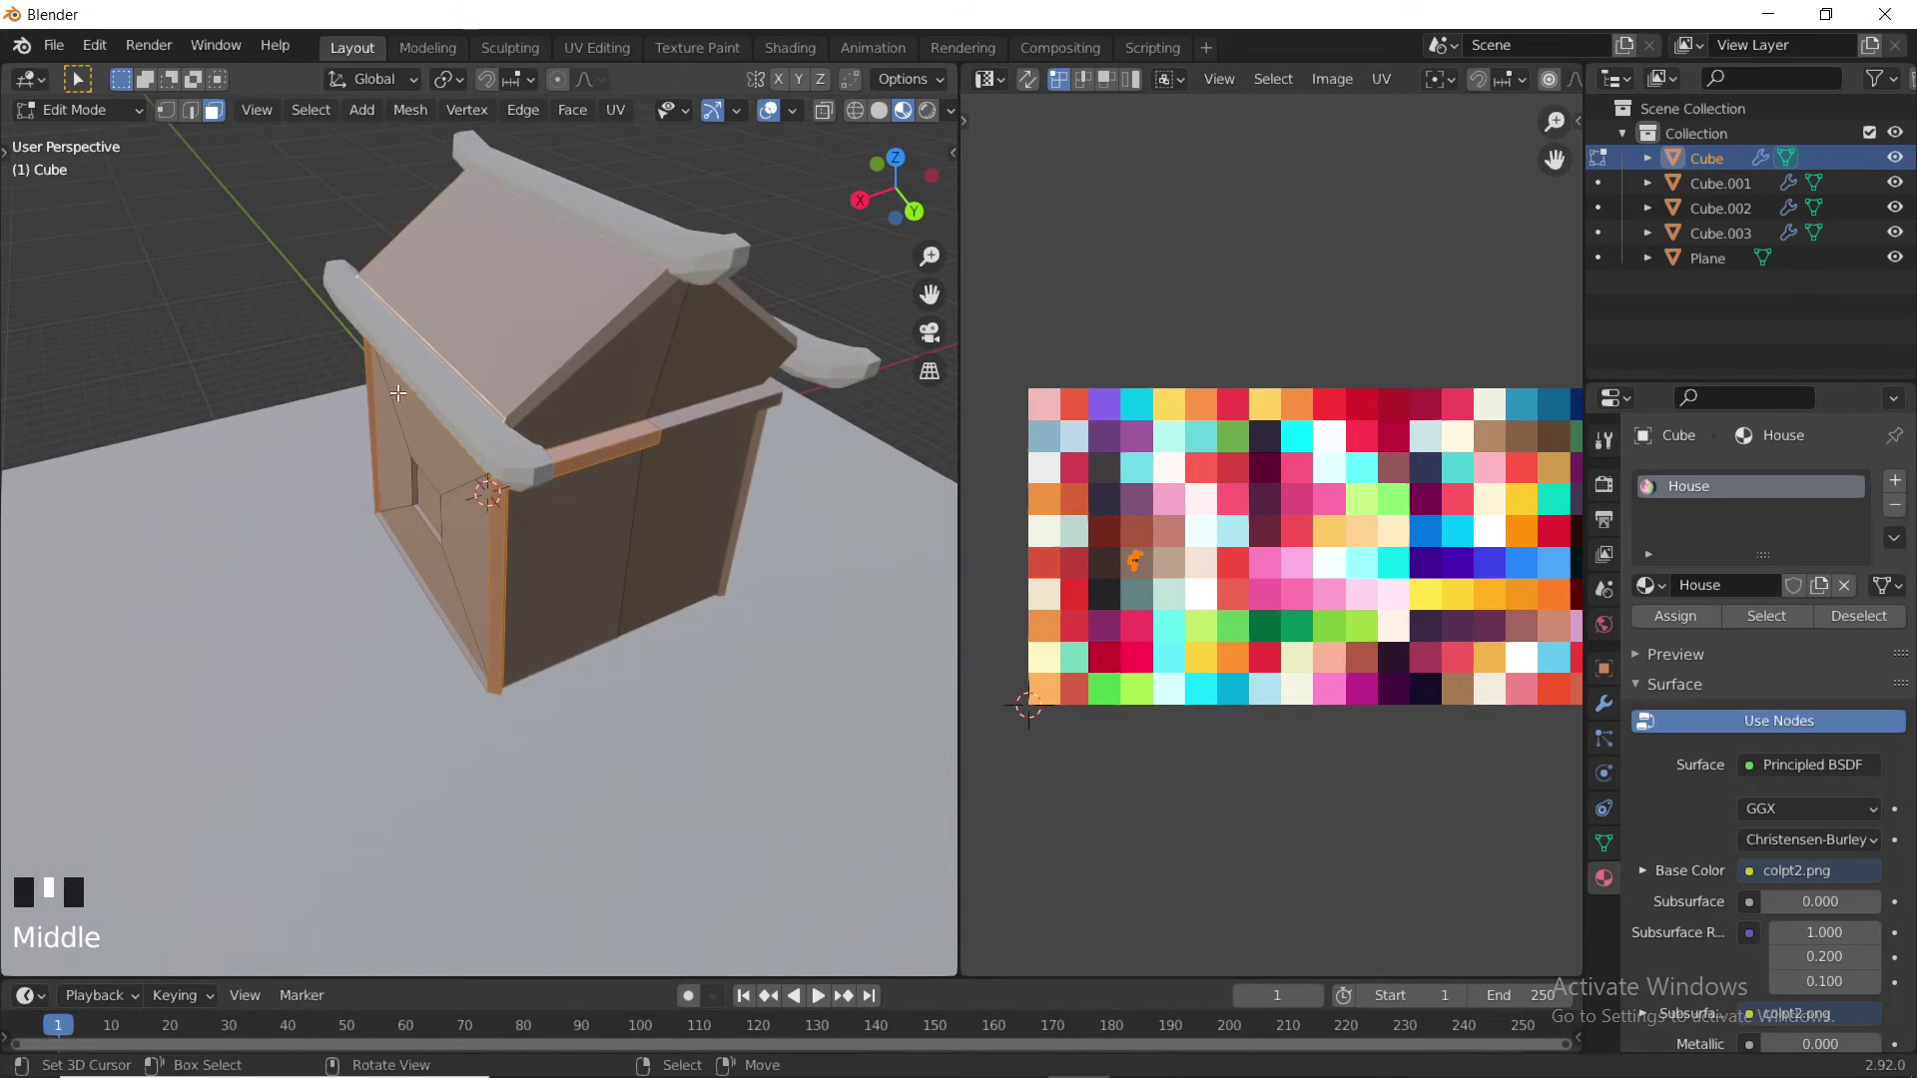
# - Add the sloping trim strips along the gable's roof edges to the trim selection
pyautogui.keyDown('shift'); pyautogui.rightClick(546, 388); pyautogui.keyUp('shift')
pyautogui.scroll(2, 544, 385)
pyautogui.keyDown('shift'); pyautogui.moveTo(541, 368); pyautogui.dragTo(854, 374, button='middle'); pyautogui.keyUp('shift')
pyautogui.keyDown('shift'); pyautogui.rightClick(551, 392); pyautogui.keyUp('shift')
pyautogui.keyDown('shift'); pyautogui.moveTo(429, 519); pyautogui.dragTo(579, 459, button='middle'); pyautogui.keyUp('shift')
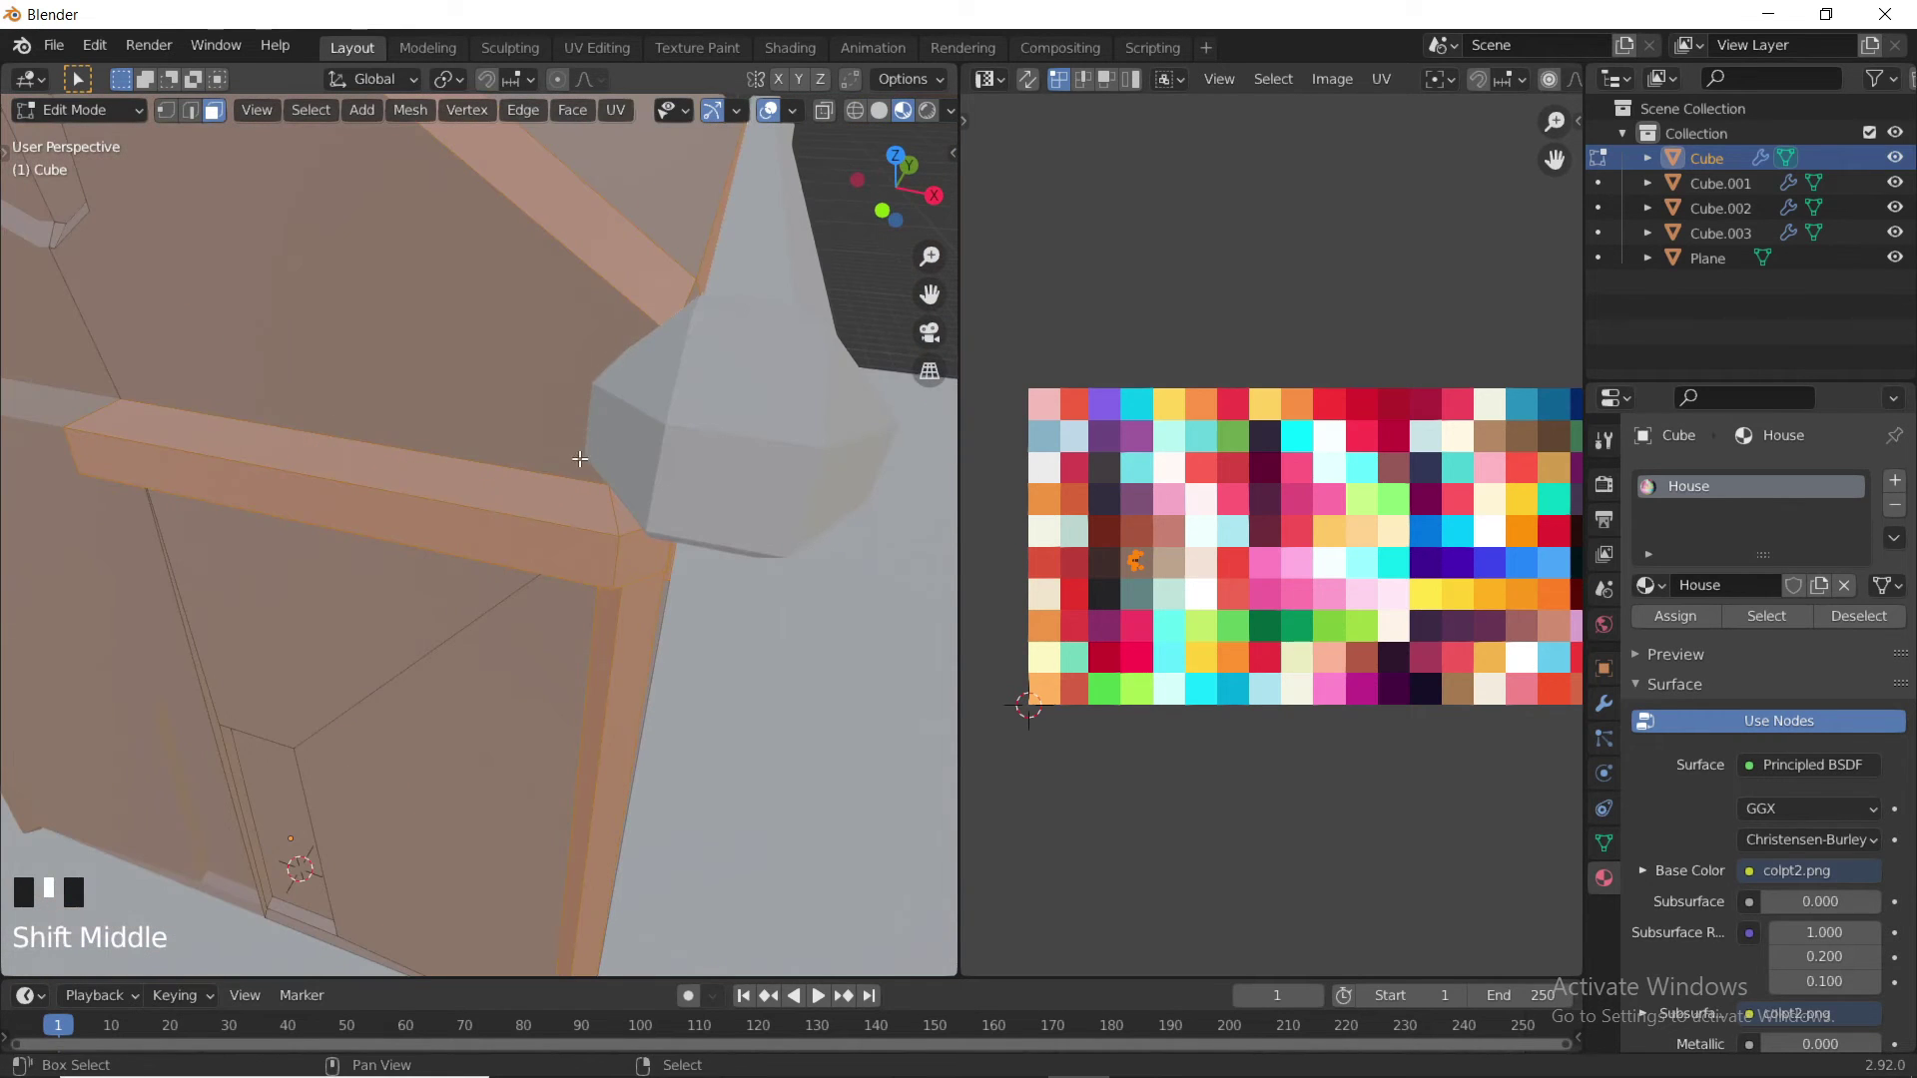
# - Add the remaining base trim faces along the lower edges and corners of the walls to the selection
pyautogui.scroll(-4, 732, 406)
pyautogui.moveTo(727, 406); pyautogui.dragTo(667, 371, button='middle')
pyautogui.moveTo(536, 348); pyautogui.dragTo(485, 532, button='middle')
pyautogui.scroll(-3, 546, 374)
pyautogui.scroll(1, 723, 483)
pyautogui.keyDown('shift'); pyautogui.rightClick(449, 633); pyautogui.keyUp('shift')
pyautogui.scroll(4, 409, 561)
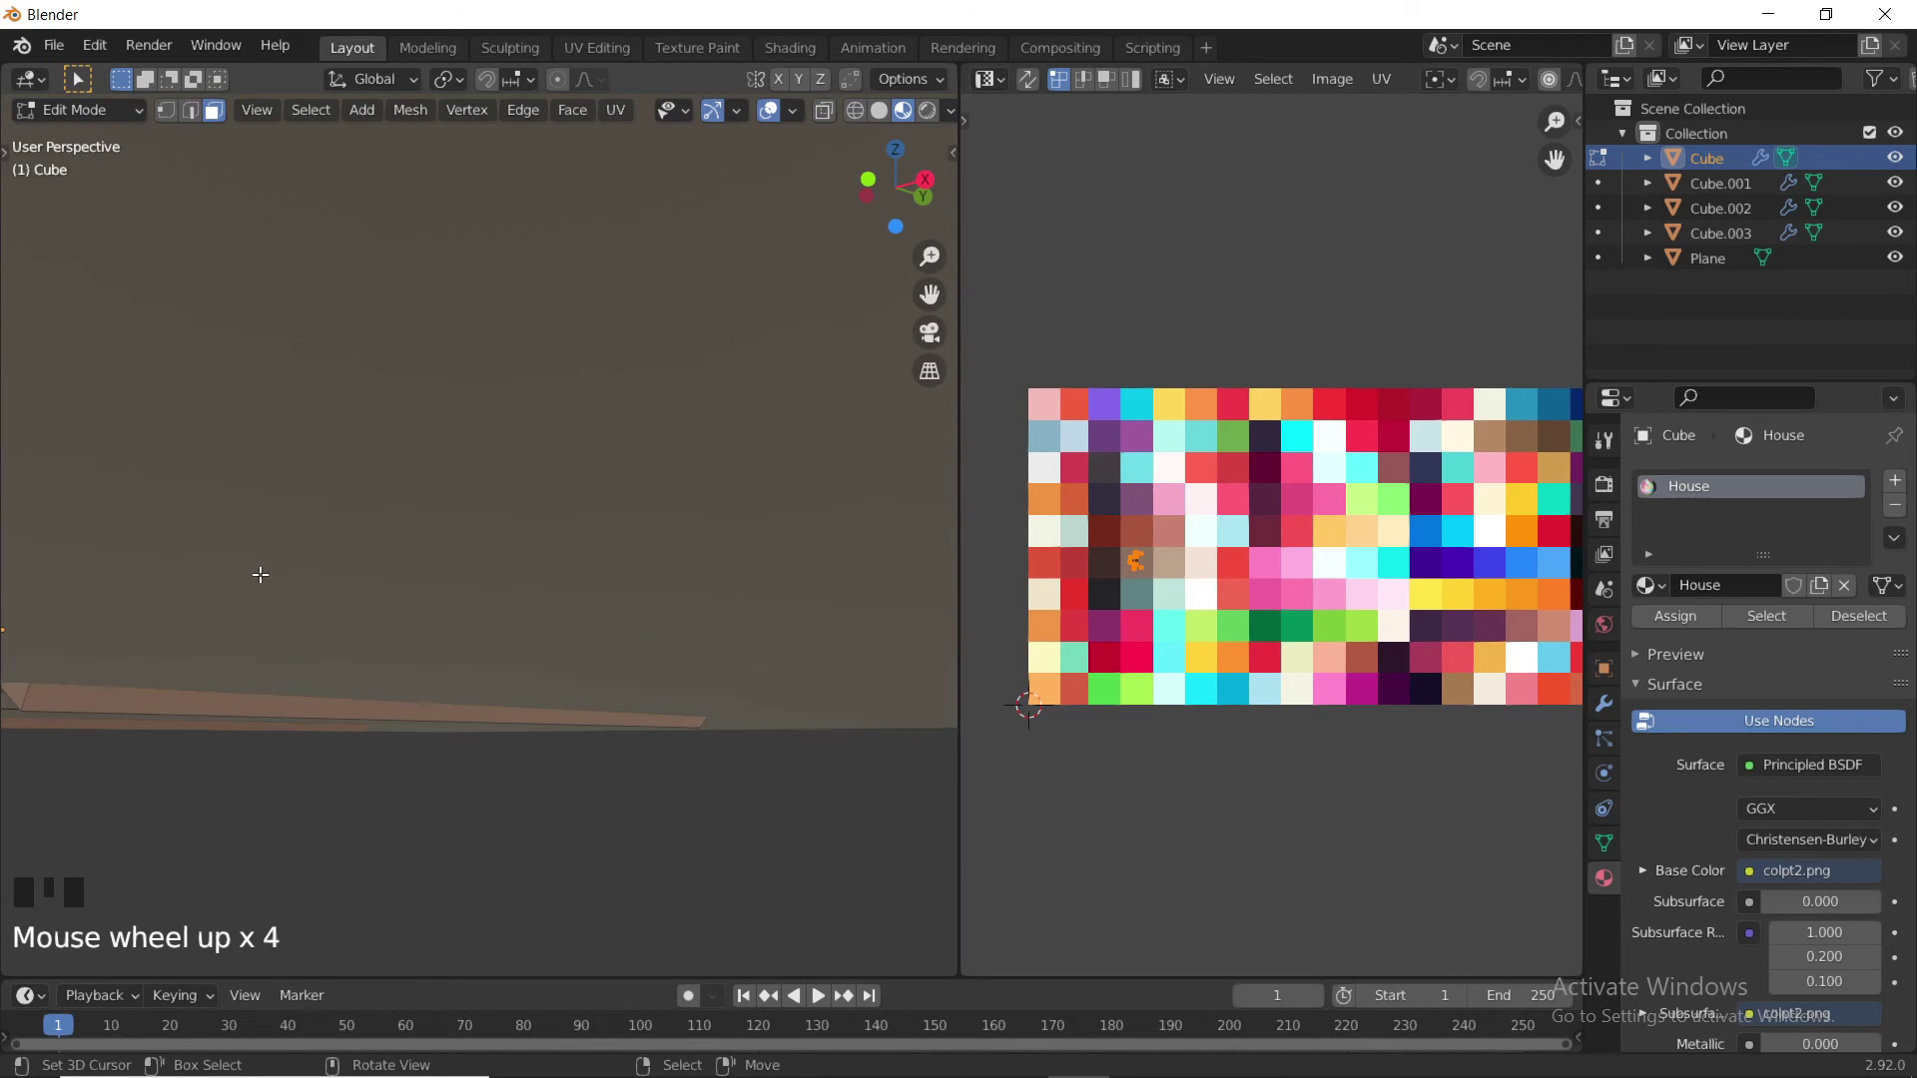
pyautogui.keyDown('shift'); pyautogui.rightClick(22, 698); pyautogui.keyUp('shift')
pyautogui.keyDown('shift'); pyautogui.rightClick(58, 701); pyautogui.keyUp('shift')
pyautogui.moveTo(859, 778); pyautogui.dragTo(689, 567, button='middle')
pyautogui.keyDown('shift'); pyautogui.rightClick(718, 522); pyautogui.keyUp('shift')
pyautogui.scroll(-3, 699, 532)
pyautogui.moveTo(555, 557); pyautogui.dragTo(829, 707, button='middle')
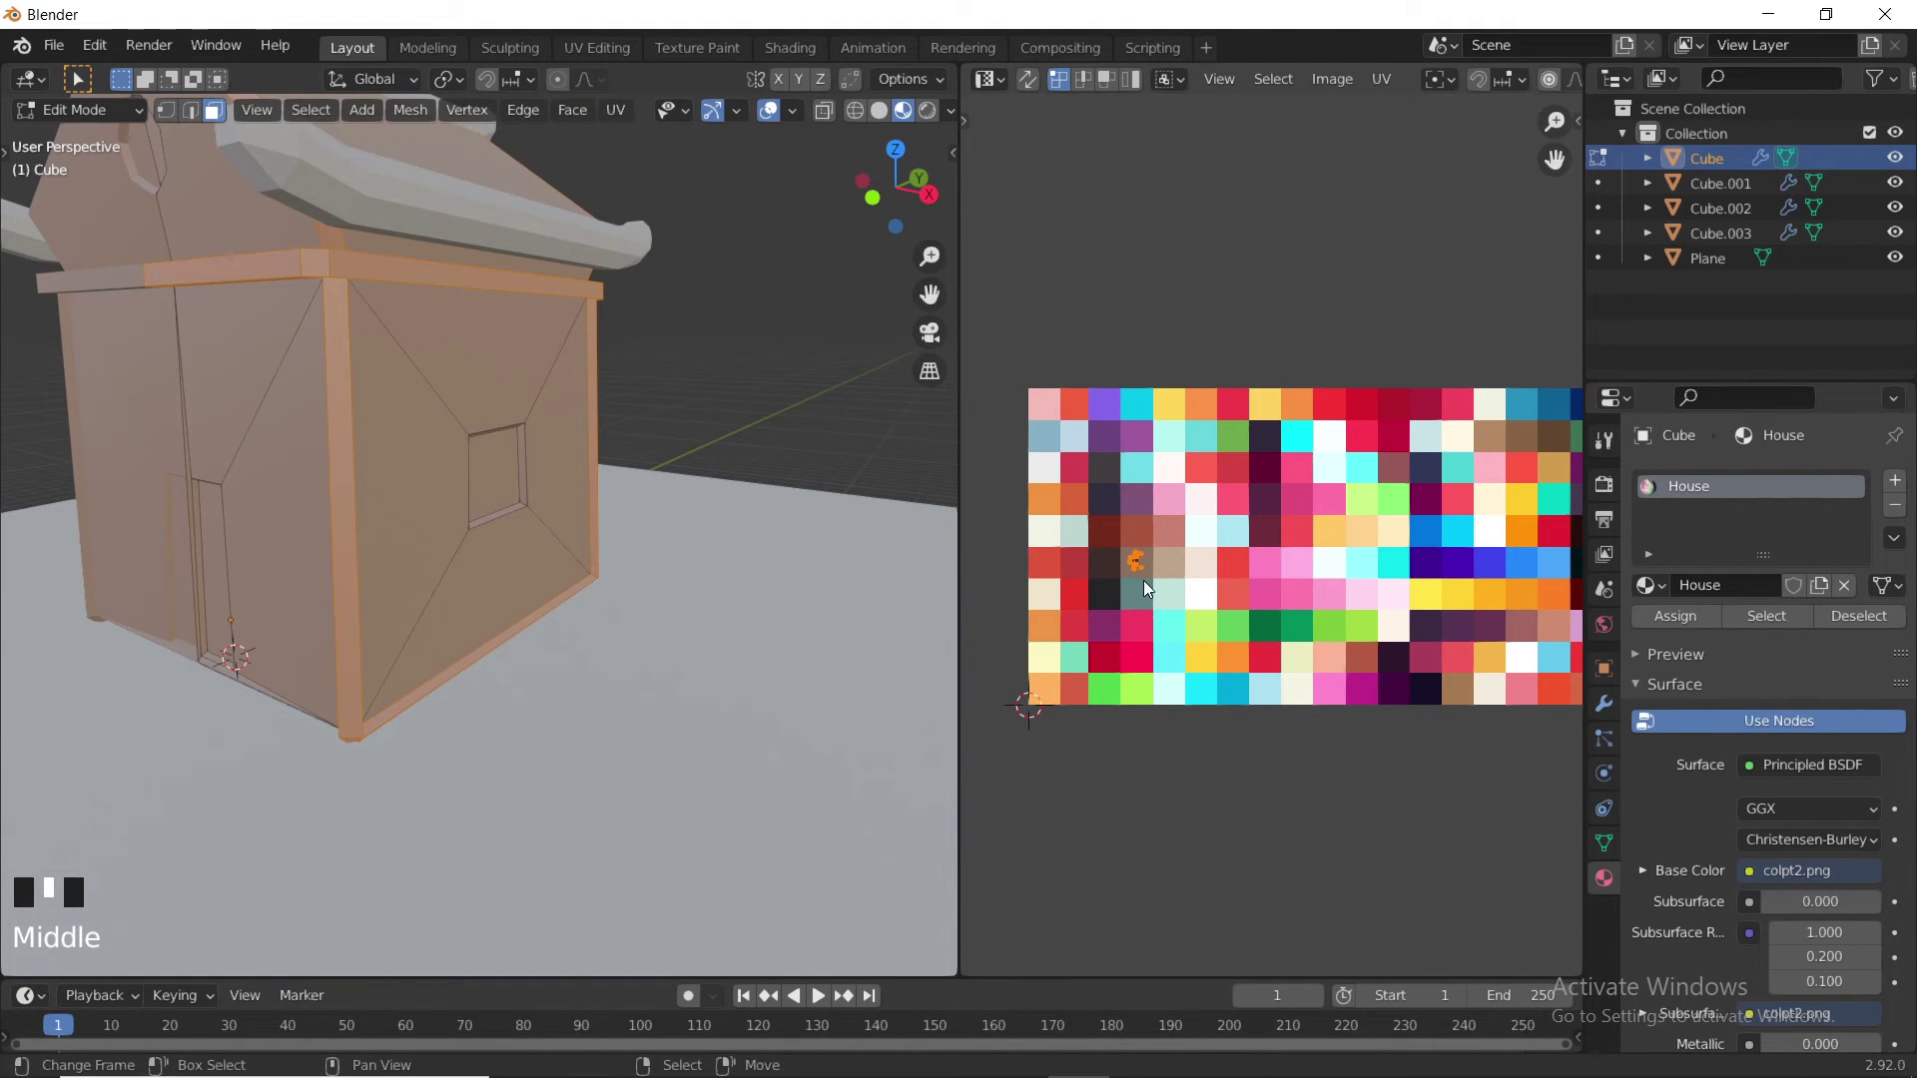
# - Move the selected trim UVs onto the dark red swatch of the palette and return to Object Mode
pyautogui.scroll(4, 1145, 579)
pyautogui.moveTo(1144, 579); pyautogui.dragTo(1442, 583, button='middle')
pyautogui.scroll(-4, 1274, 615)
pyautogui.press('g')
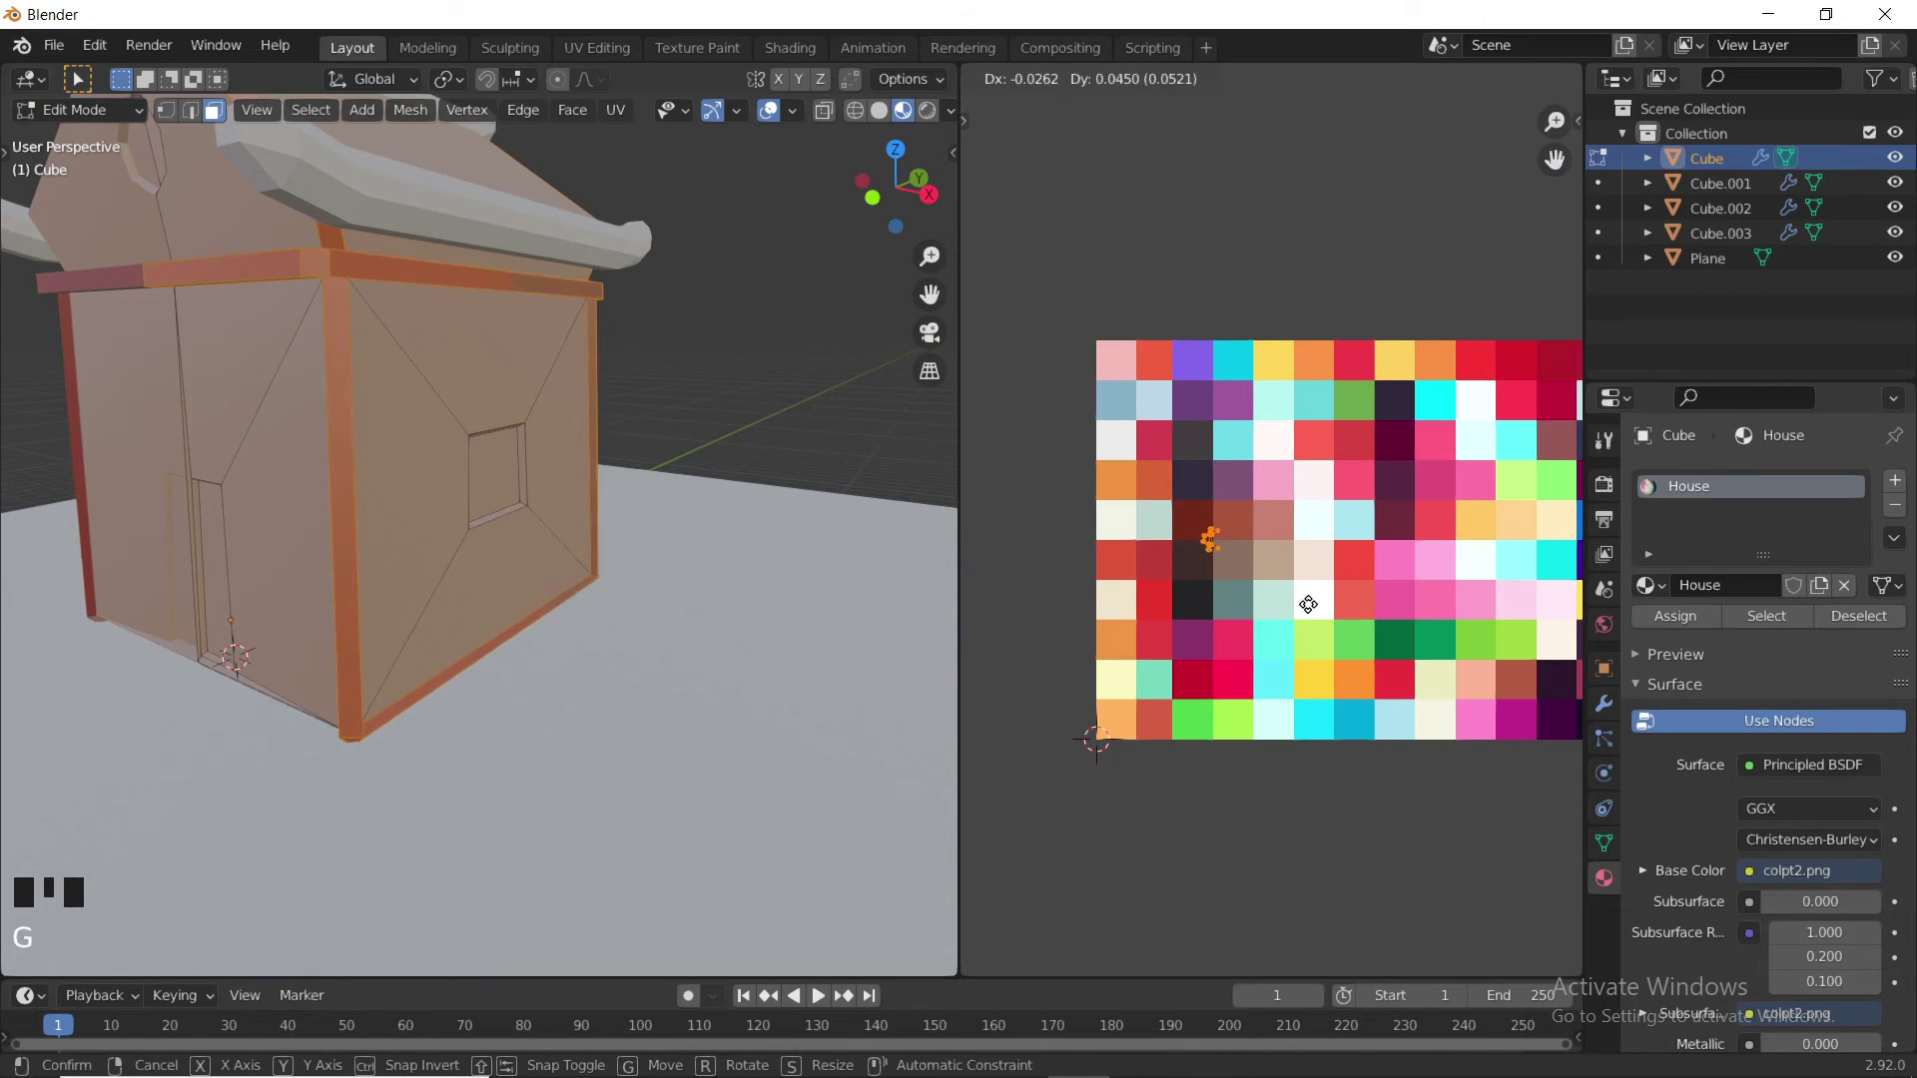
pyautogui.click(1297, 591)
pyautogui.press('Tab')
pyautogui.scroll(-3, 416, 489)
pyautogui.moveTo(505, 498)
pyautogui.keyDown('shift'); pyautogui.mouseDown(button='middle')
pyautogui.moveTo(518, 528)
pyautogui.moveTo(413, 560)
pyautogui.moveTo(476, 531)
pyautogui.moveTo(572, 535)
pyautogui.moveTo(603, 493)
pyautogui.moveTo(476, 495)
pyautogui.mouseUp(button='middle'); pyautogui.keyUp('shift')
pyautogui.scroll(-2, 555, 507)
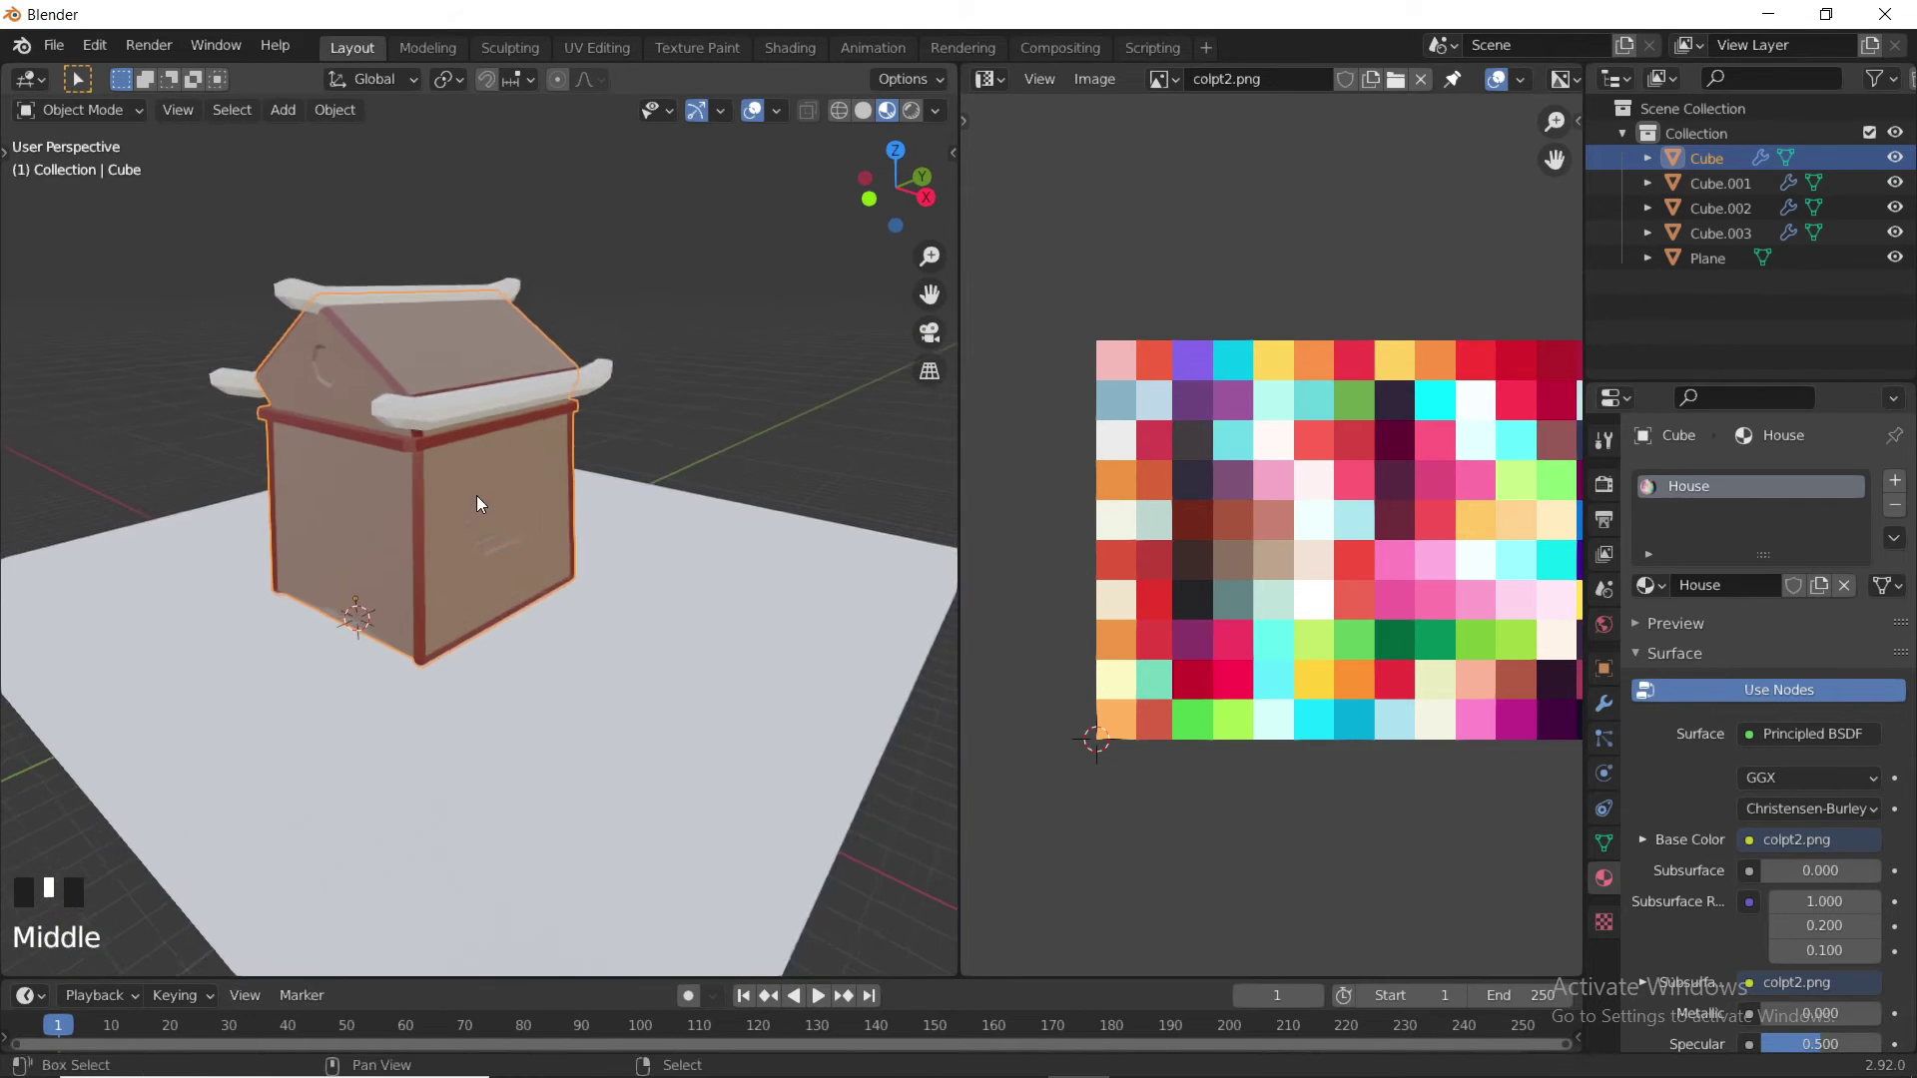
# - Select the large roof slope face and move its UVs onto a red swatch of the palette
pyautogui.scroll(3, 578, 554)
pyautogui.keyDown('shift'); pyautogui.moveTo(579, 554); pyautogui.dragTo(275, 147, button='middle'); pyautogui.keyUp('shift')
pyautogui.press('Tab')
pyautogui.scroll(-2, 440, 498)
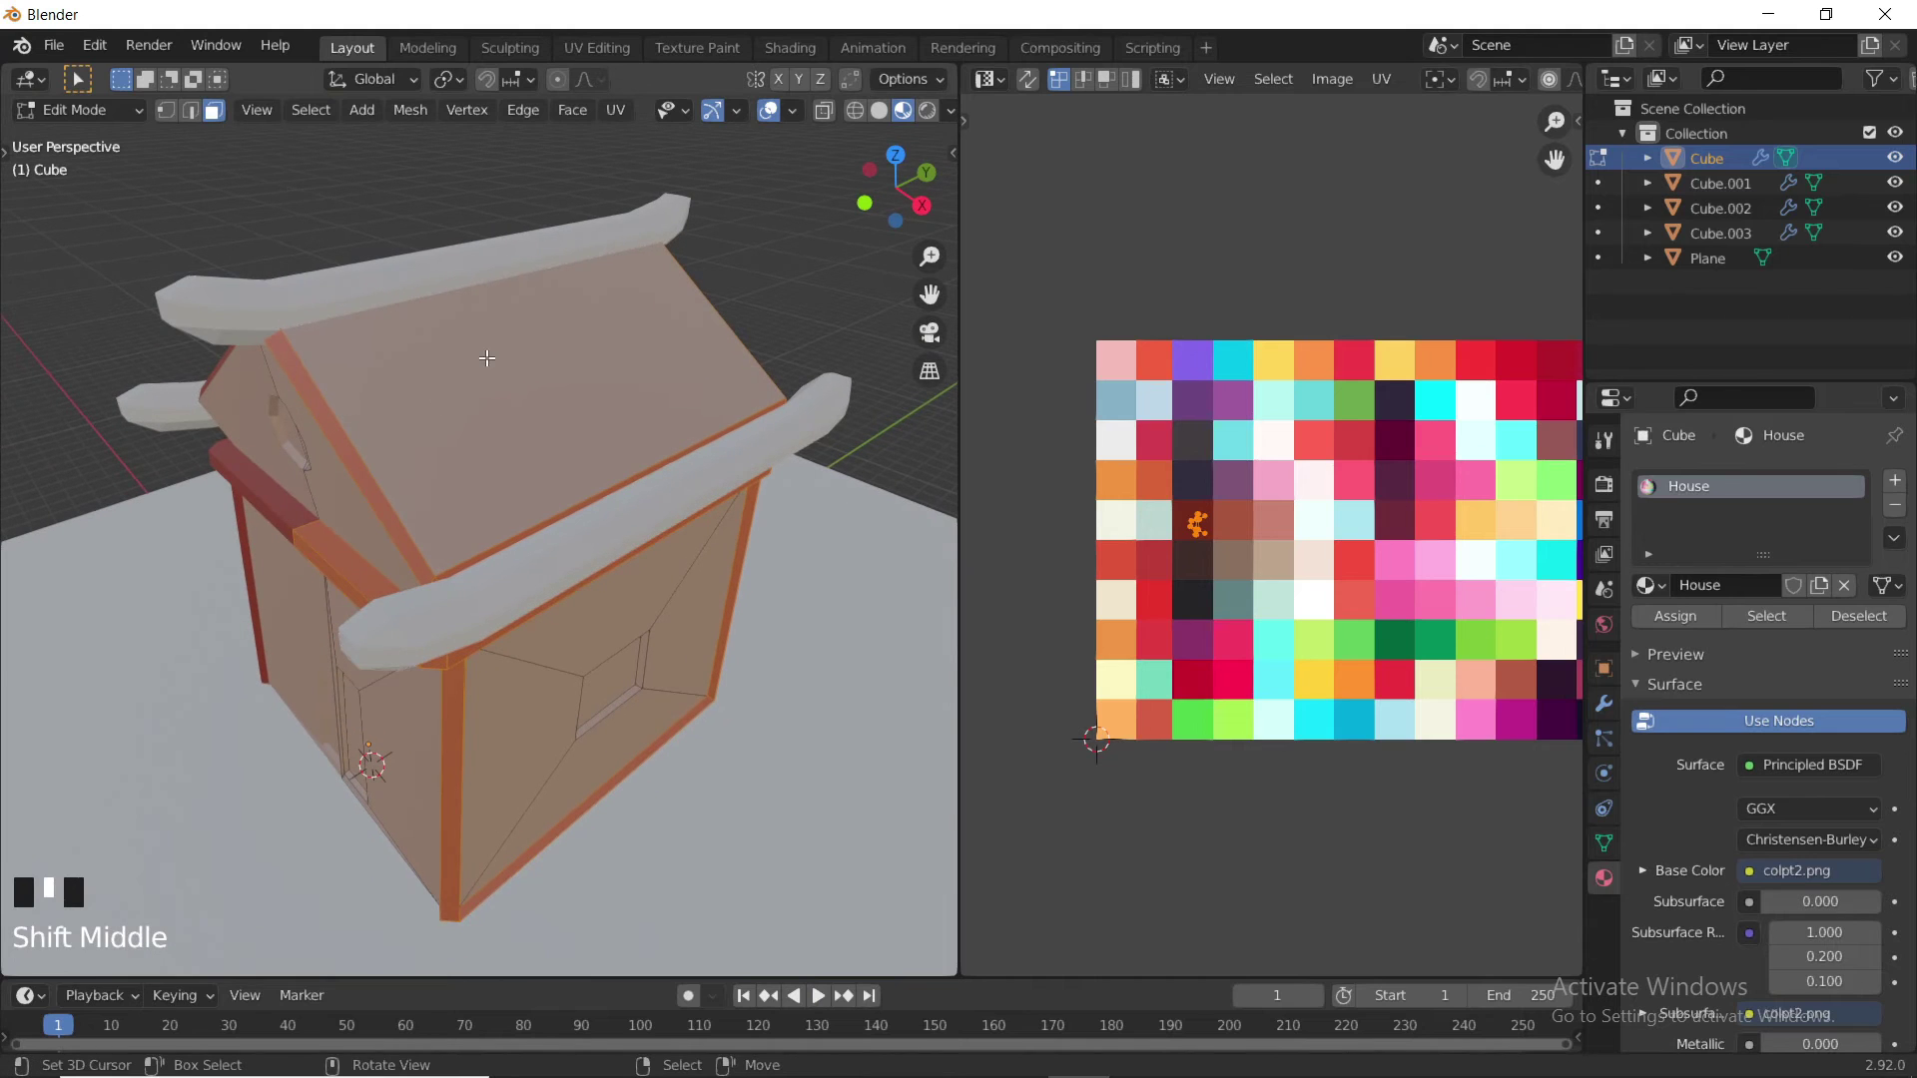
pyautogui.rightClick(487, 358)
pyautogui.press('a')
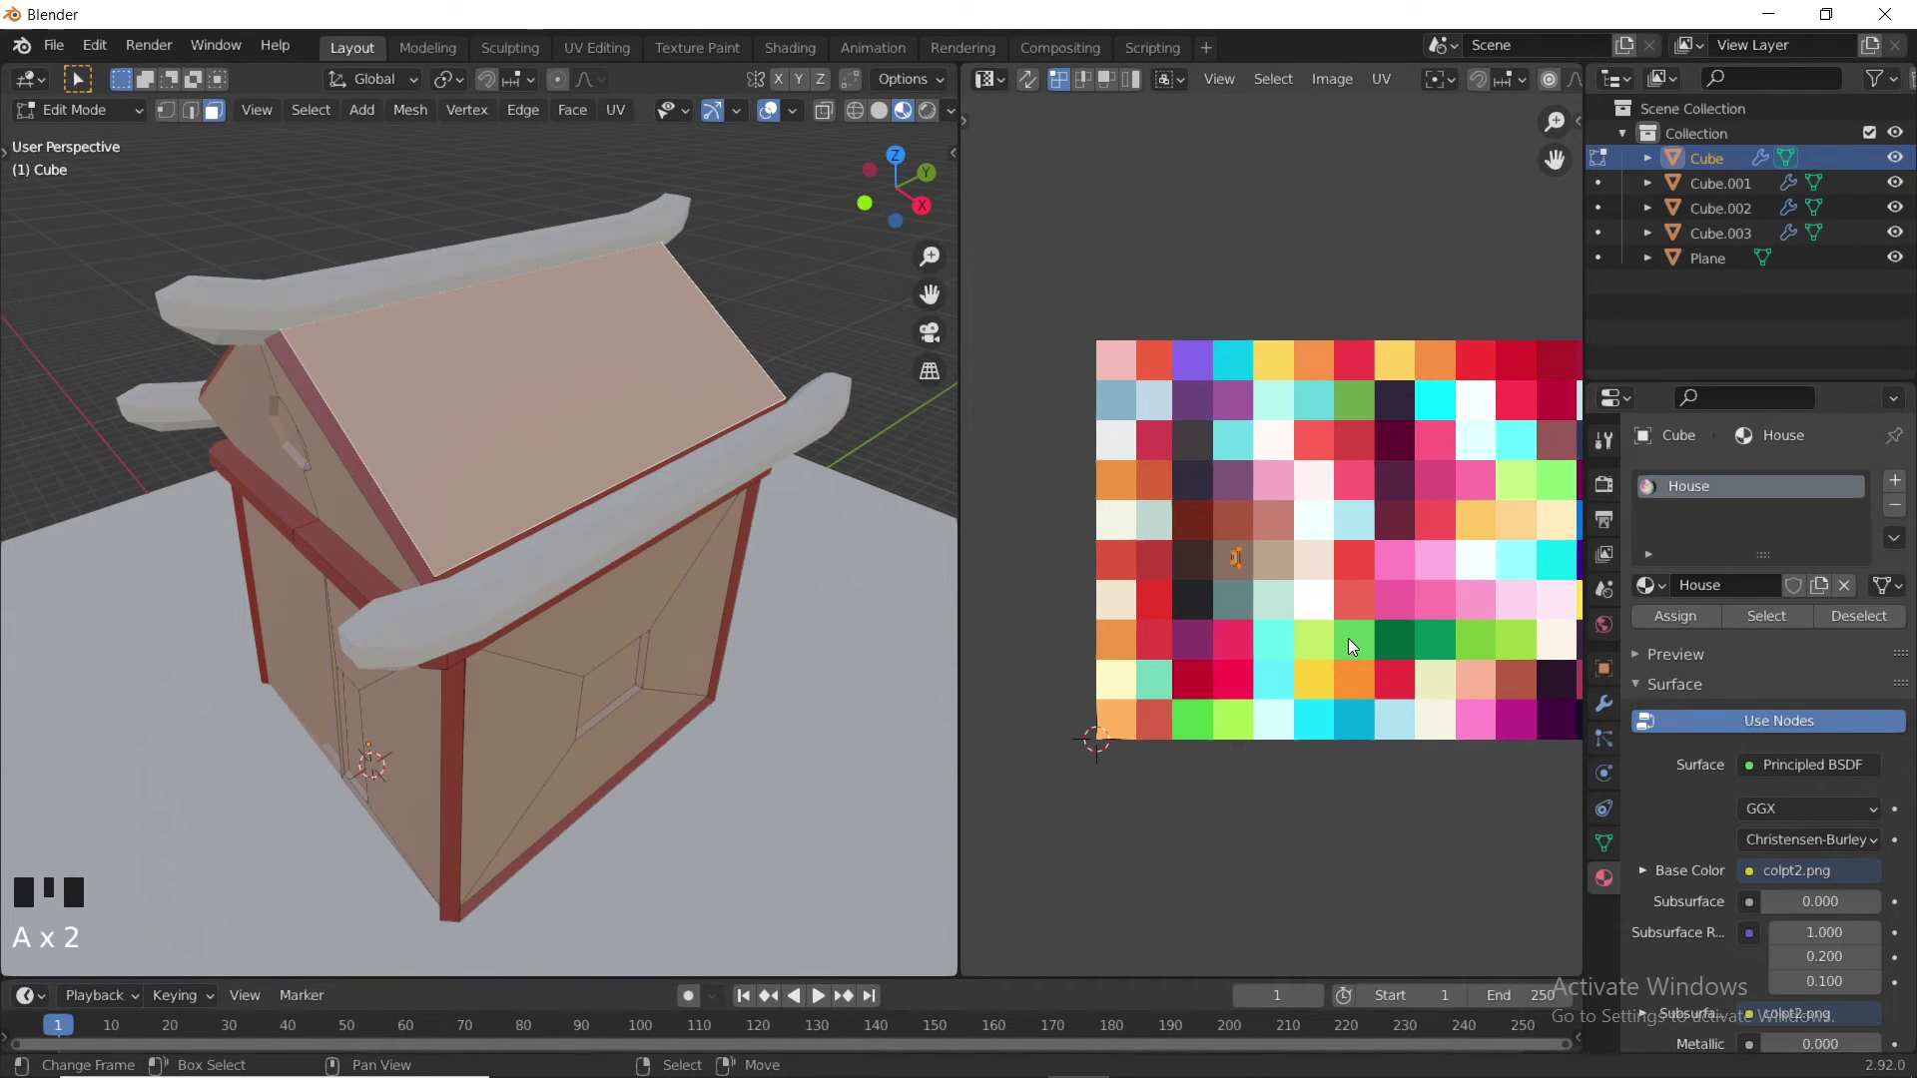
pyautogui.press('g')
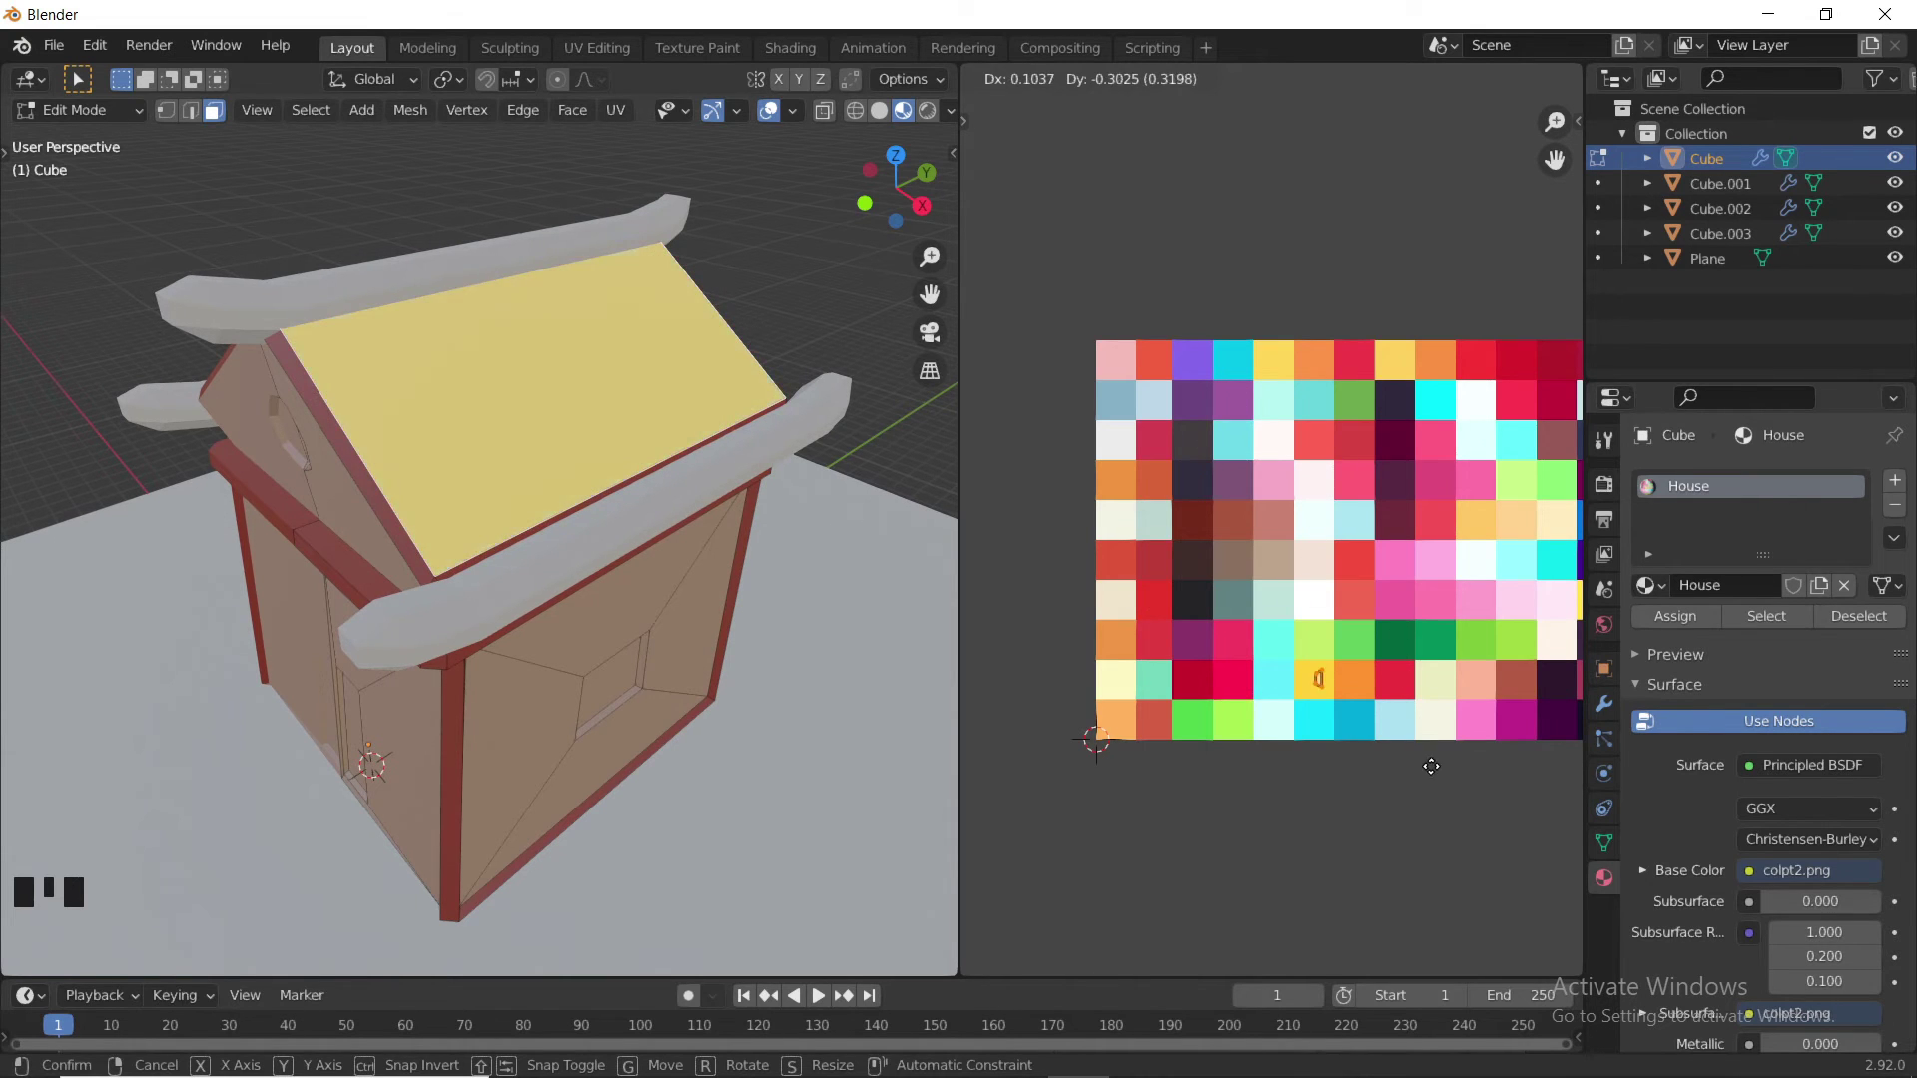
pyautogui.click(1574, 691)
pyautogui.scroll(-1, 1504, 705)
pyautogui.scroll(-1, 1503, 704)
pyautogui.moveTo(1443, 688); pyautogui.dragTo(1369, 662, button='middle')
pyautogui.press('g')
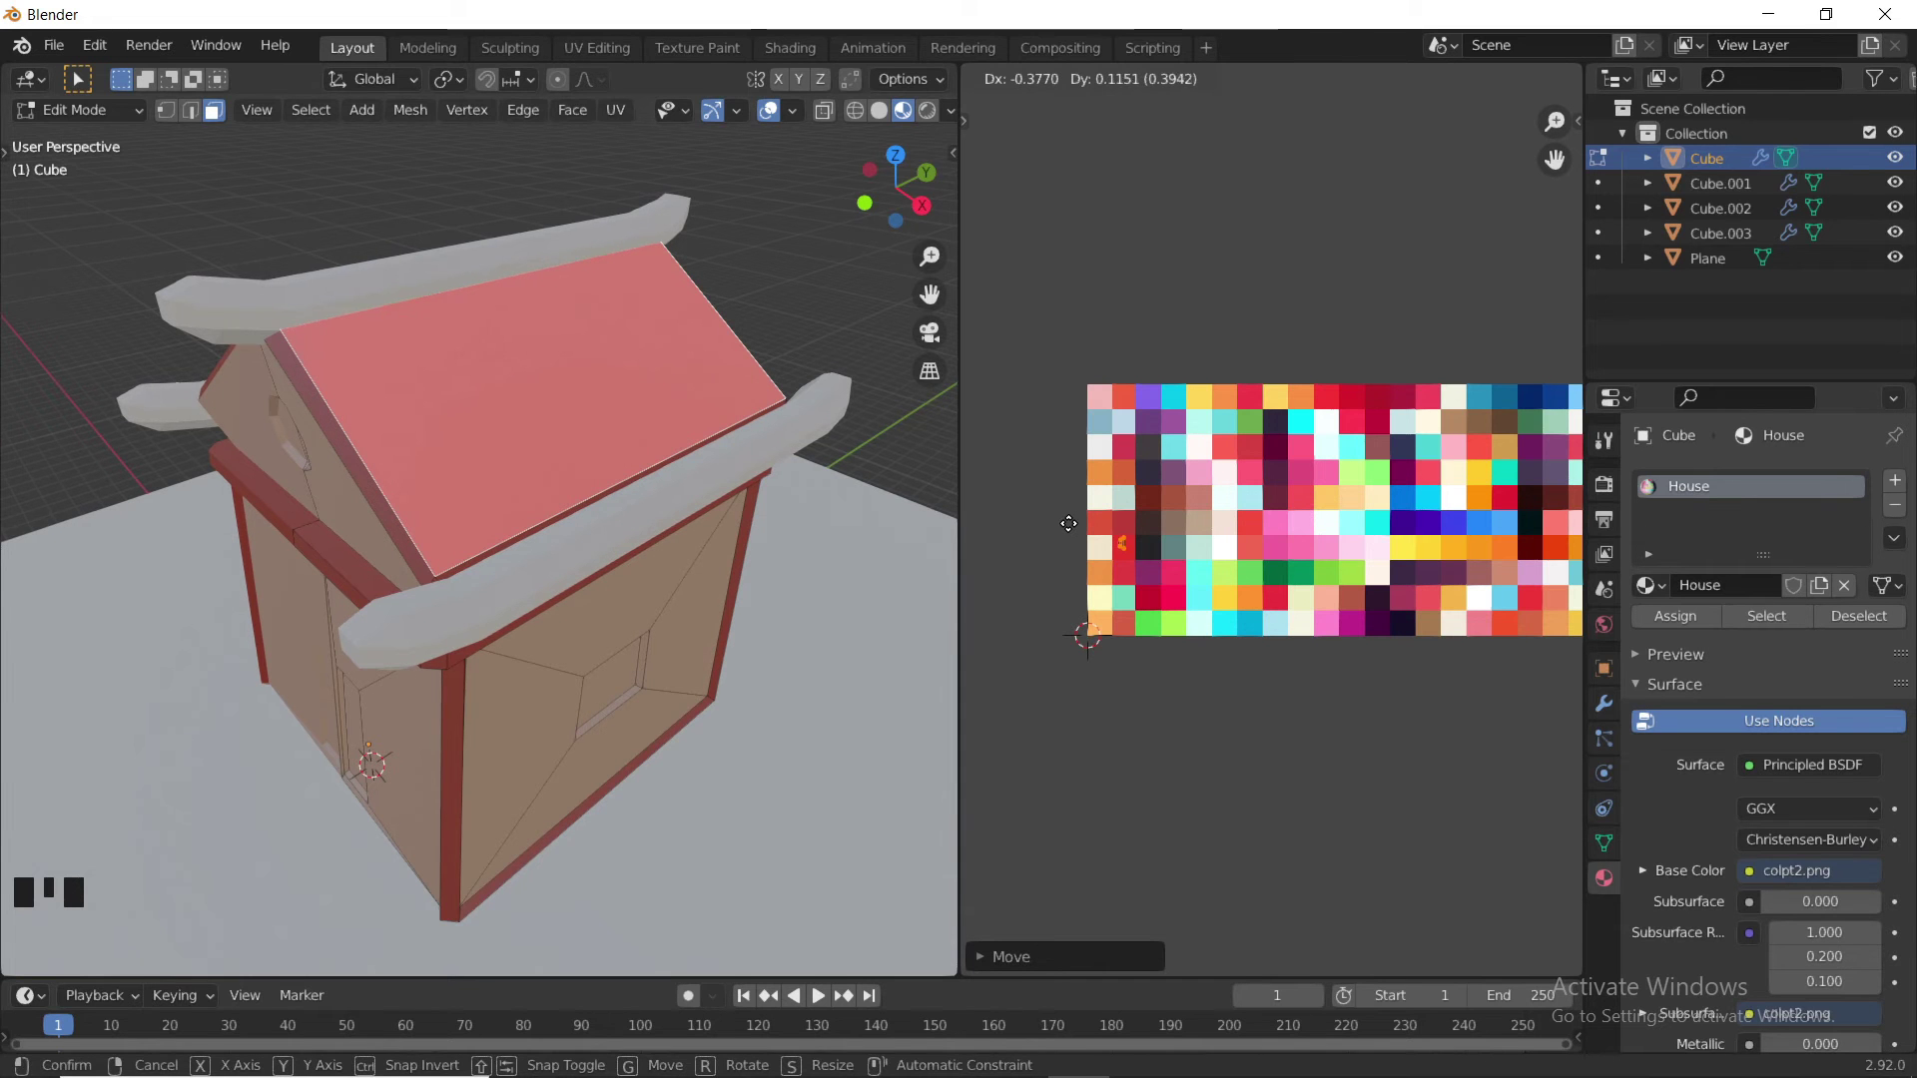
pyautogui.click(1068, 523)
pyautogui.scroll(3, 689, 490)
pyautogui.scroll(-3, 689, 492)
pyautogui.press('Tab')
pyautogui.moveTo(689, 492); pyautogui.dragTo(784, 466, button='middle')
pyautogui.press('Tab')
# - Select the inner rim faces of the round gable window and move their UVs onto the dark red swatch
pyautogui.scroll(4, 599, 439)
pyautogui.keyDown('shift'); pyautogui.moveTo(479, 374); pyautogui.dragTo(633, 556, button='middle'); pyautogui.keyUp('shift')
pyautogui.scroll(2, 744, 545)
pyautogui.scroll(2, 639, 558)
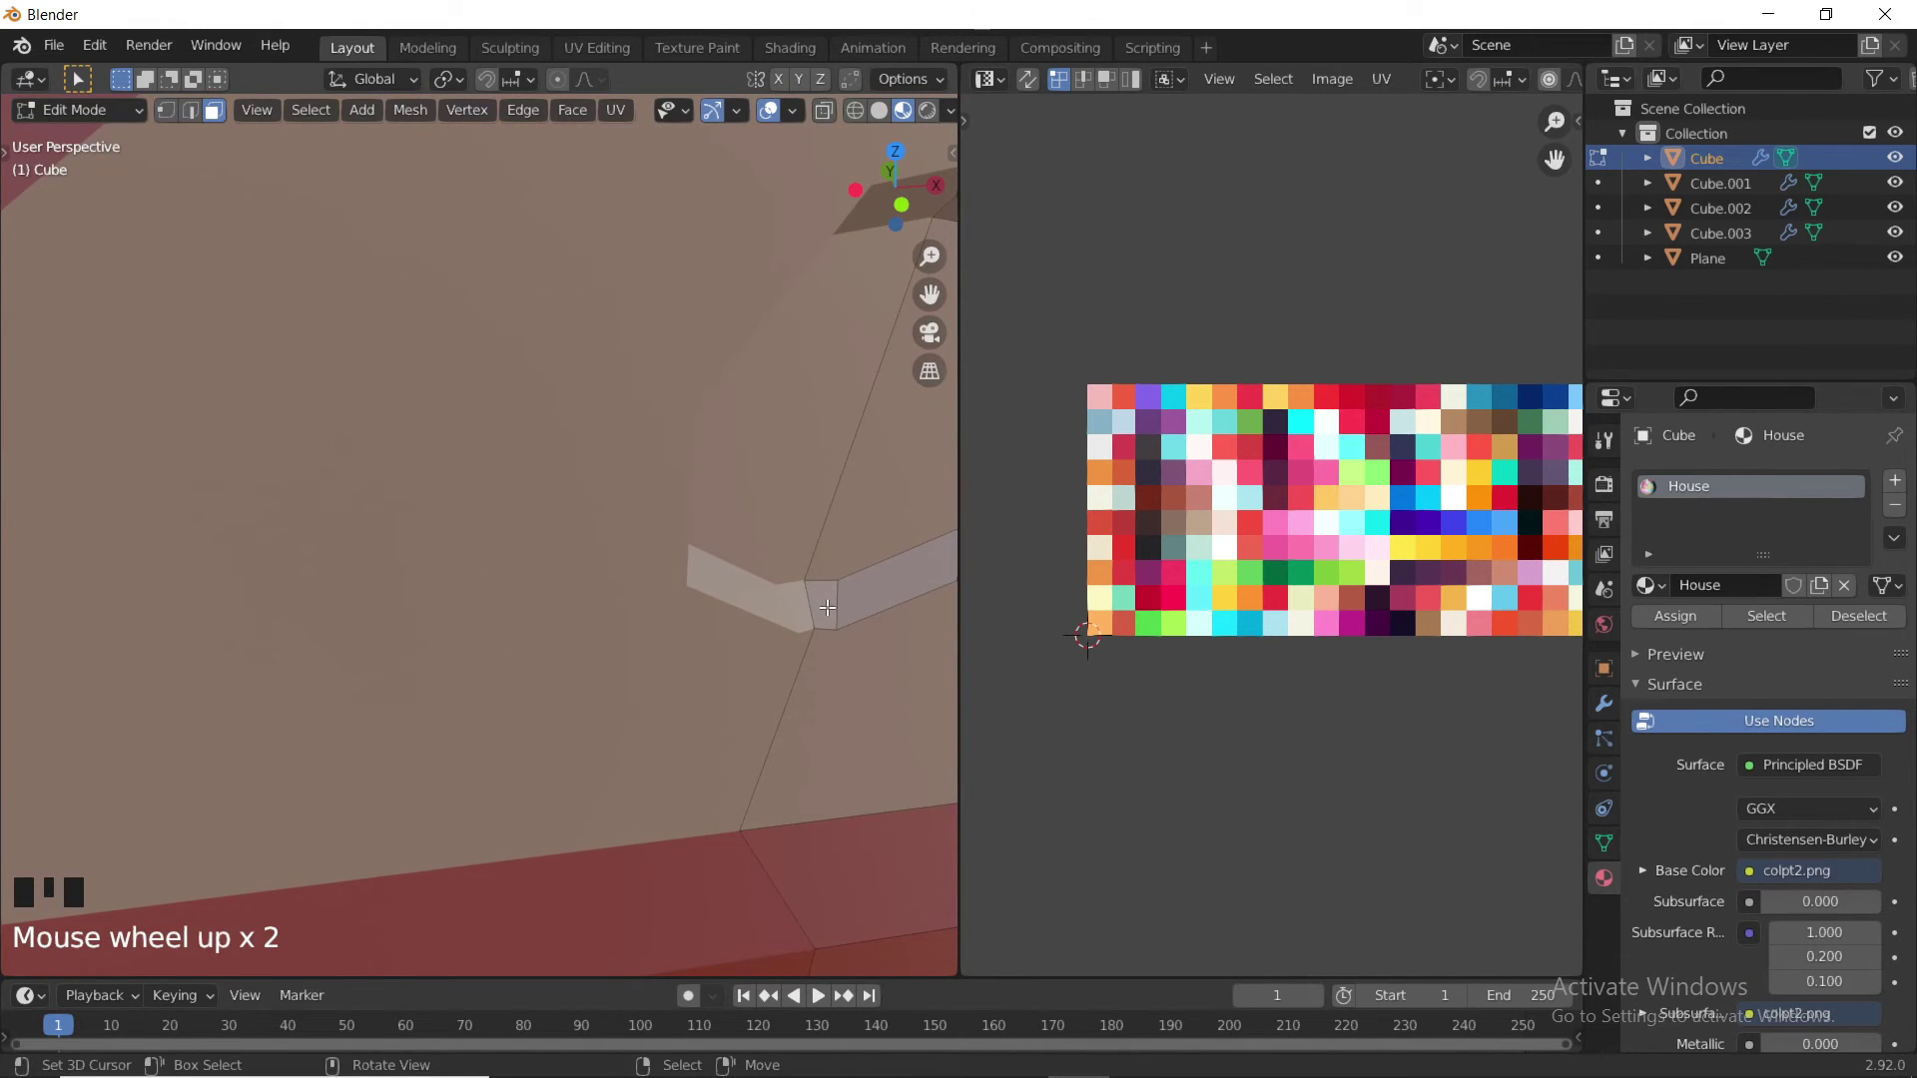
pyautogui.rightClick(828, 608)
pyautogui.keyDown('shift'); pyautogui.moveTo(828, 608); pyautogui.dragTo(557, 613, button='middle'); pyautogui.keyUp('shift')
pyautogui.keyDown('shift'); pyautogui.rightClick(672, 572); pyautogui.keyUp('shift')
pyautogui.keyDown('shift'); pyautogui.rightClick(737, 470); pyautogui.keyUp('shift')
pyautogui.keyDown('shift'); pyautogui.rightClick(716, 324); pyautogui.keyUp('shift')
pyautogui.keyDown('shift'); pyautogui.rightClick(715, 325); pyautogui.keyUp('shift')
pyautogui.keyDown('shift'); pyautogui.rightClick(728, 316); pyautogui.keyUp('shift')
pyautogui.keyDown('shift'); pyautogui.rightClick(650, 223); pyautogui.keyUp('shift')
pyautogui.press('g')
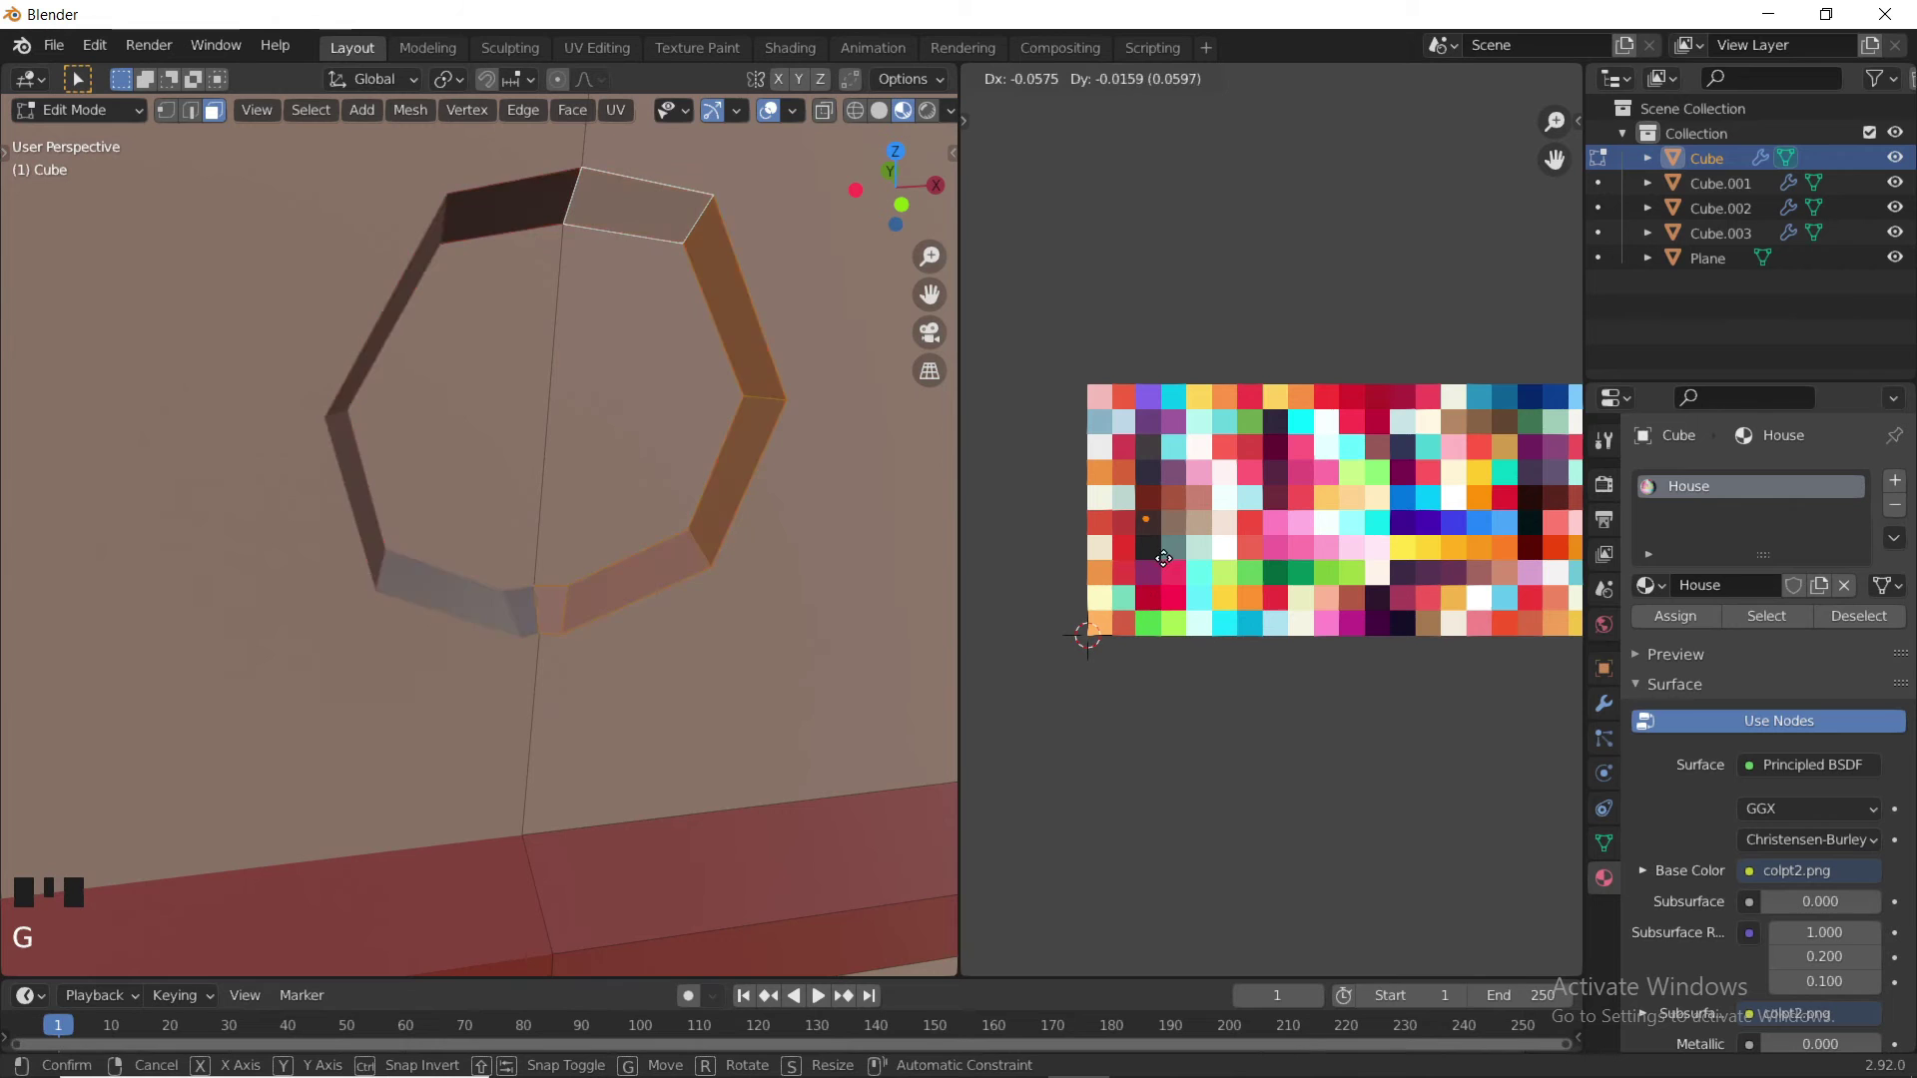
pyautogui.click(1166, 543)
pyautogui.hotkey('alt', 'a')
# - Check the recolored rim, then select the pane face inside the round gable window
pyautogui.scroll(-3, 807, 576)
pyautogui.press('Tab')
pyautogui.moveTo(788, 574); pyautogui.dragTo(736, 552, button='middle')
pyautogui.scroll(2, 759, 573)
pyautogui.press('Tab')
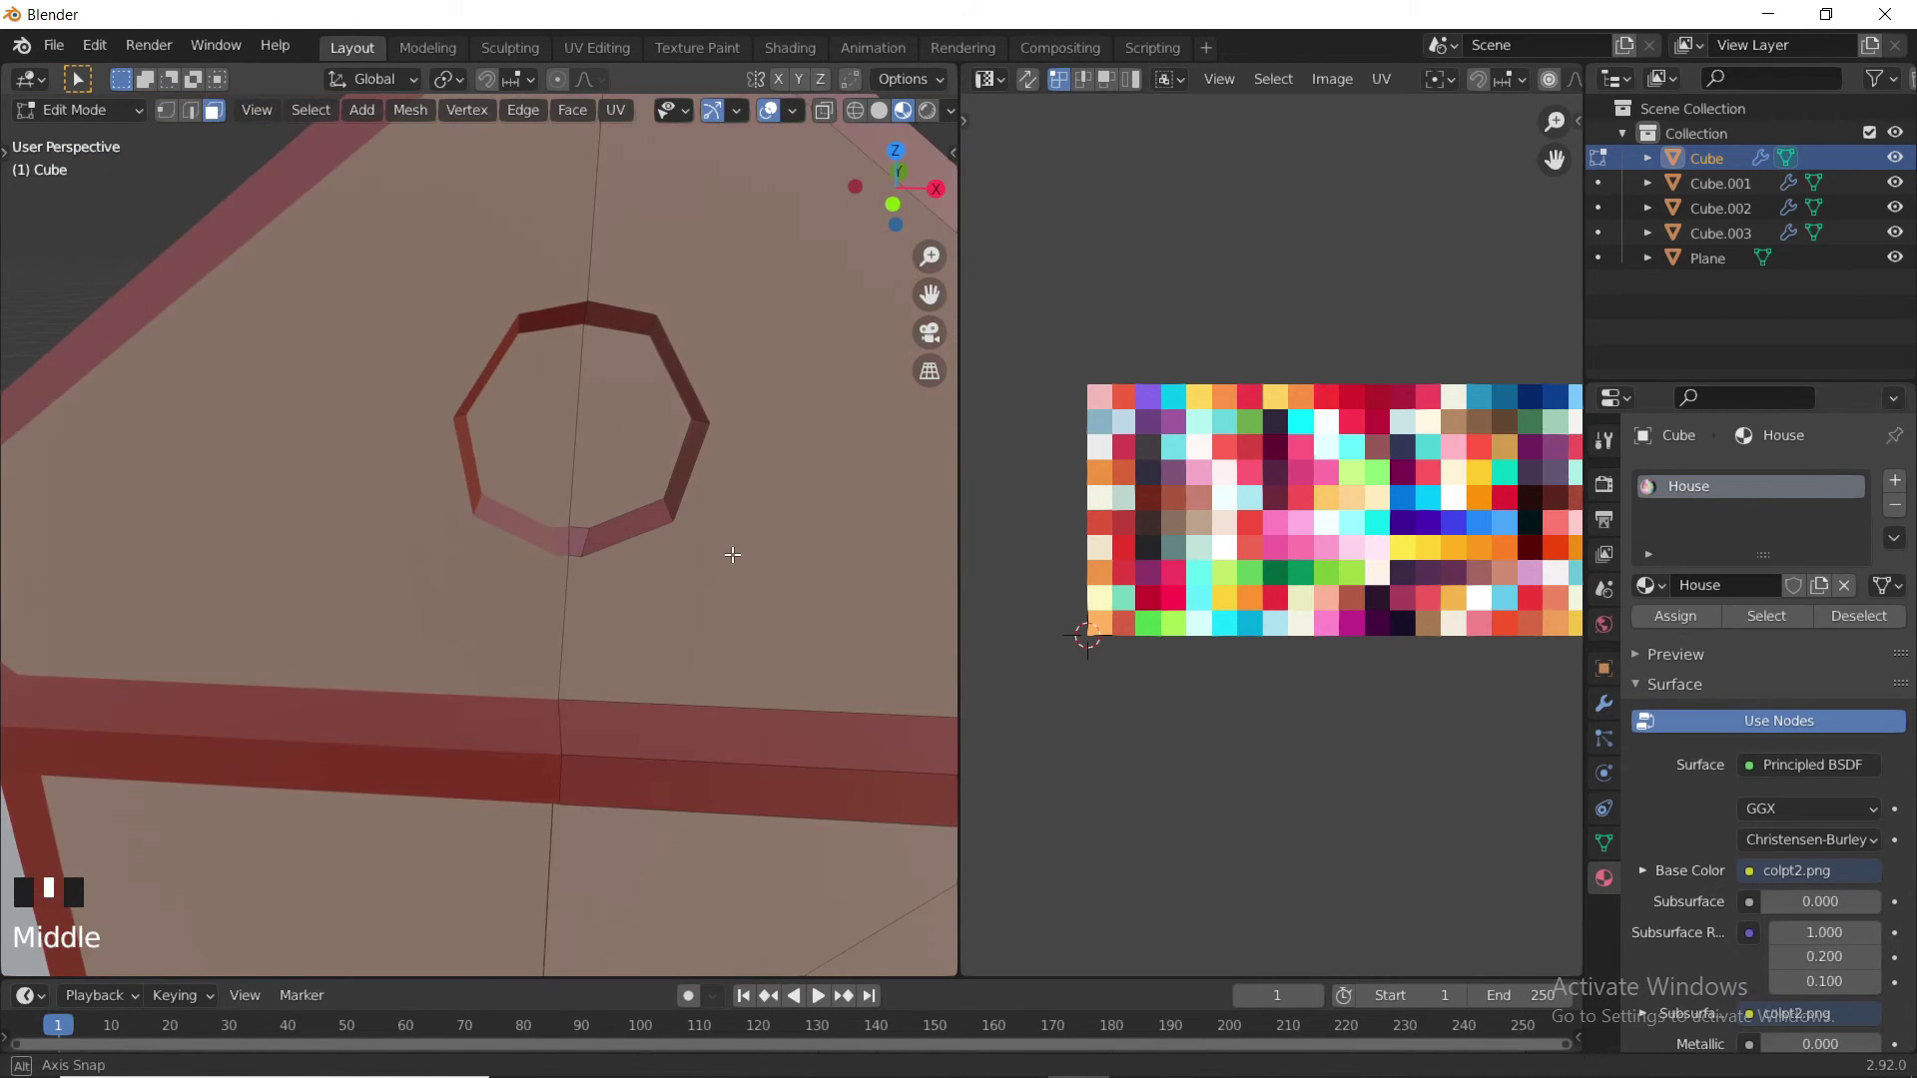
pyautogui.rightClick(616, 422)
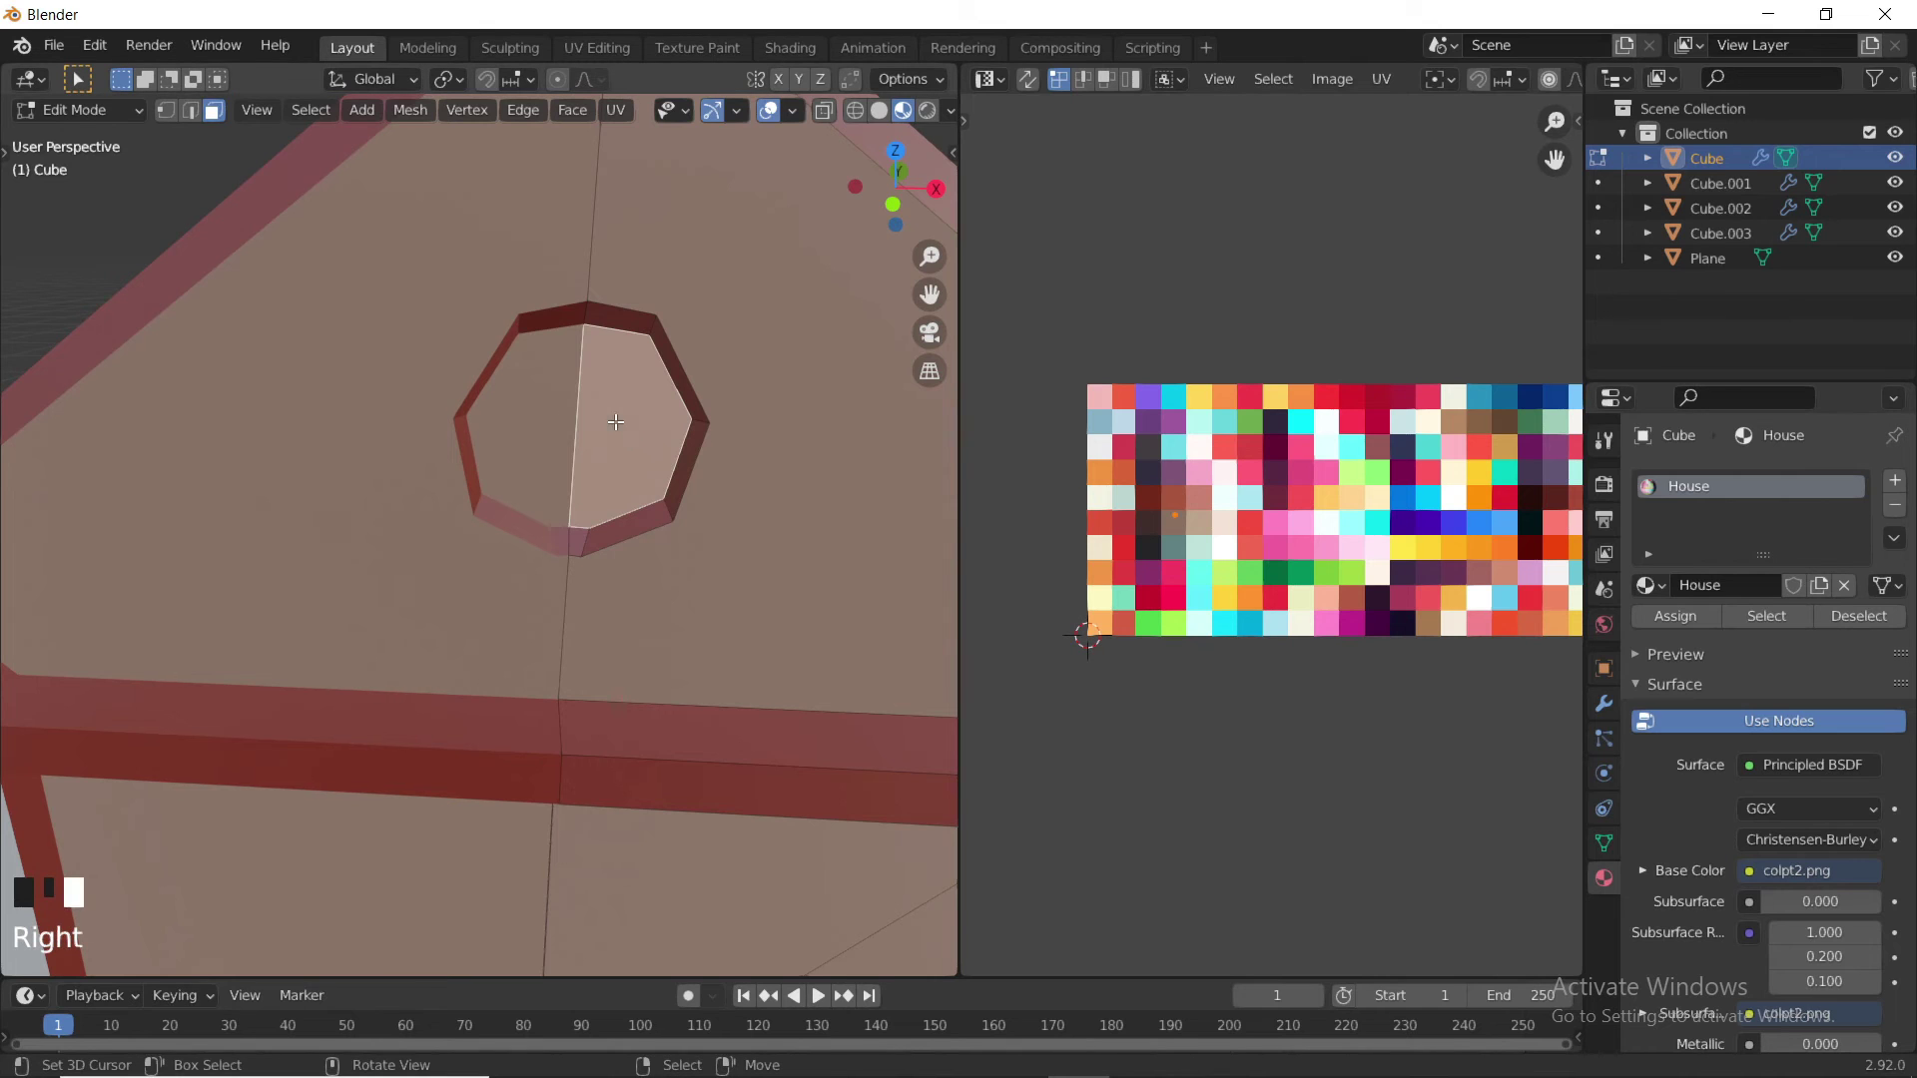
pyautogui.press('Tab')
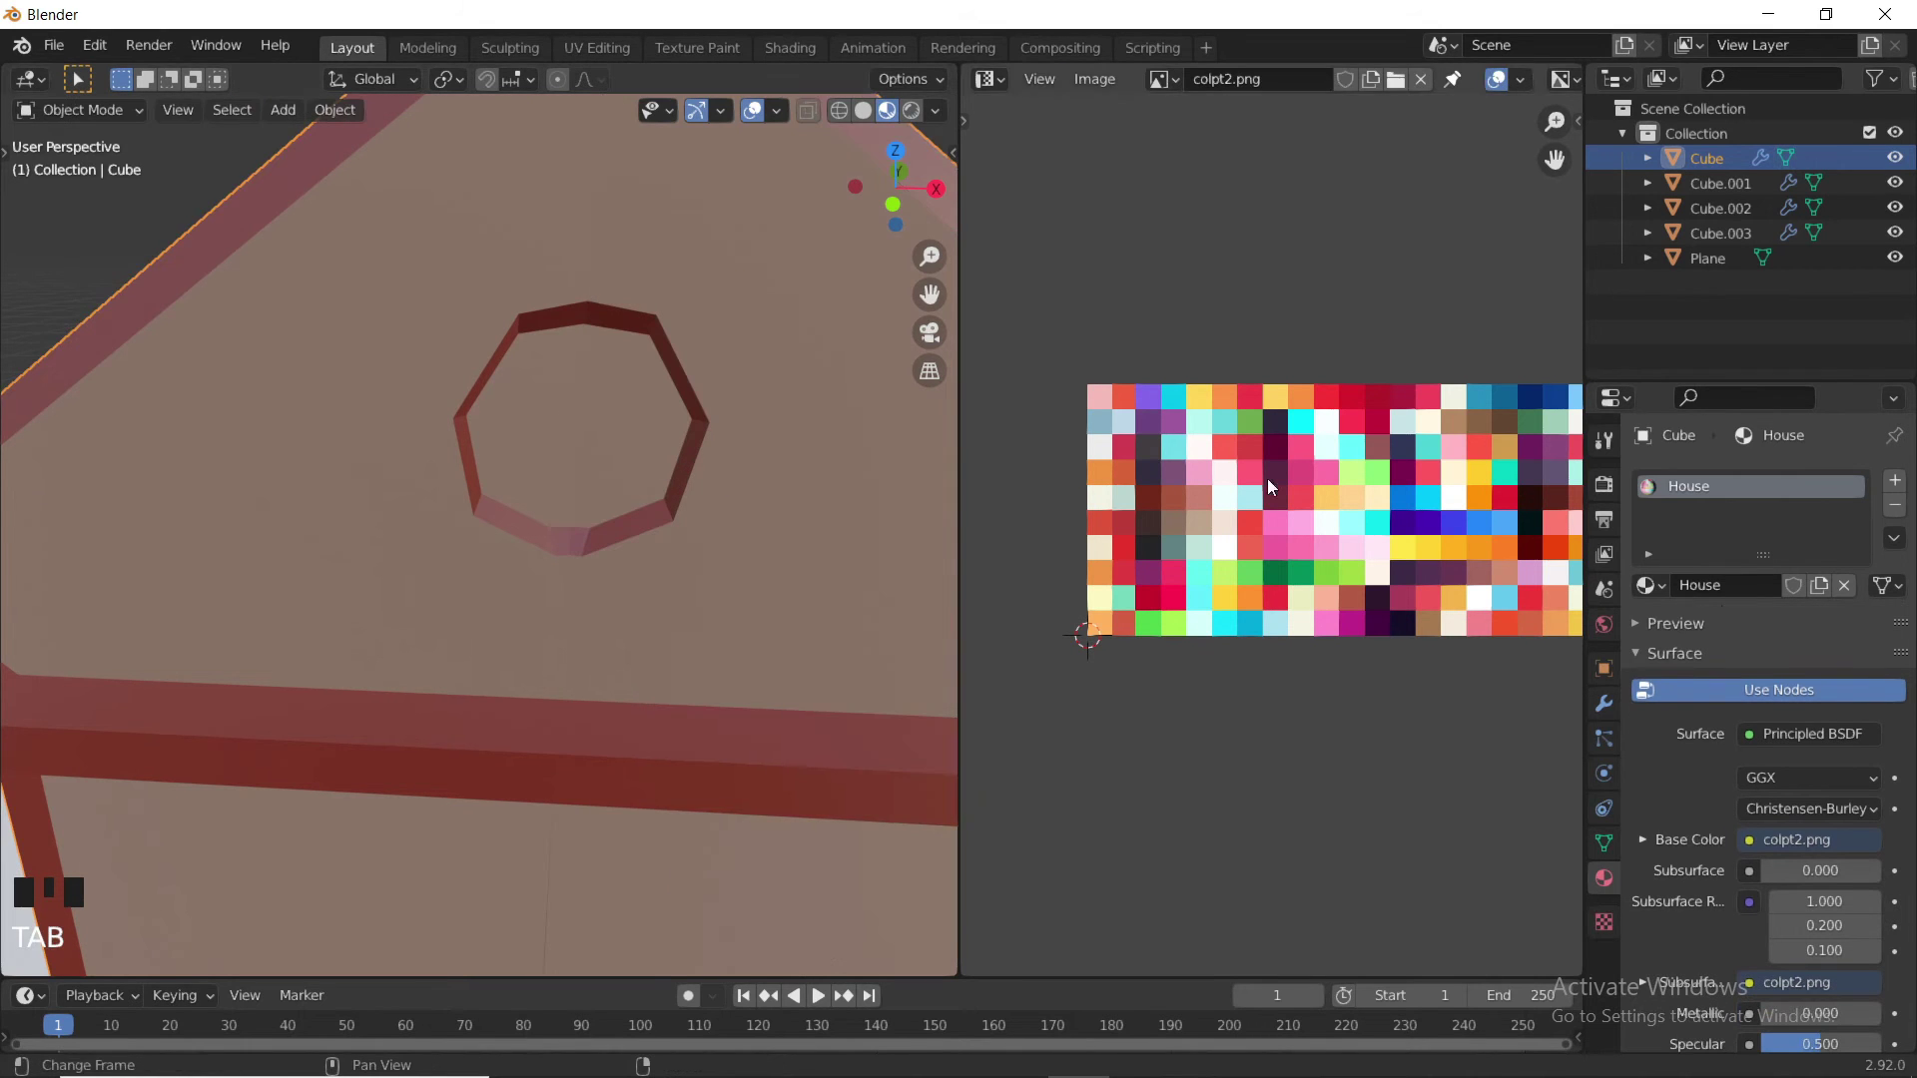
# - Add a second material slot to the house with a new material named Glow
pyautogui.click(1895, 483)
pyautogui.click(1745, 642)
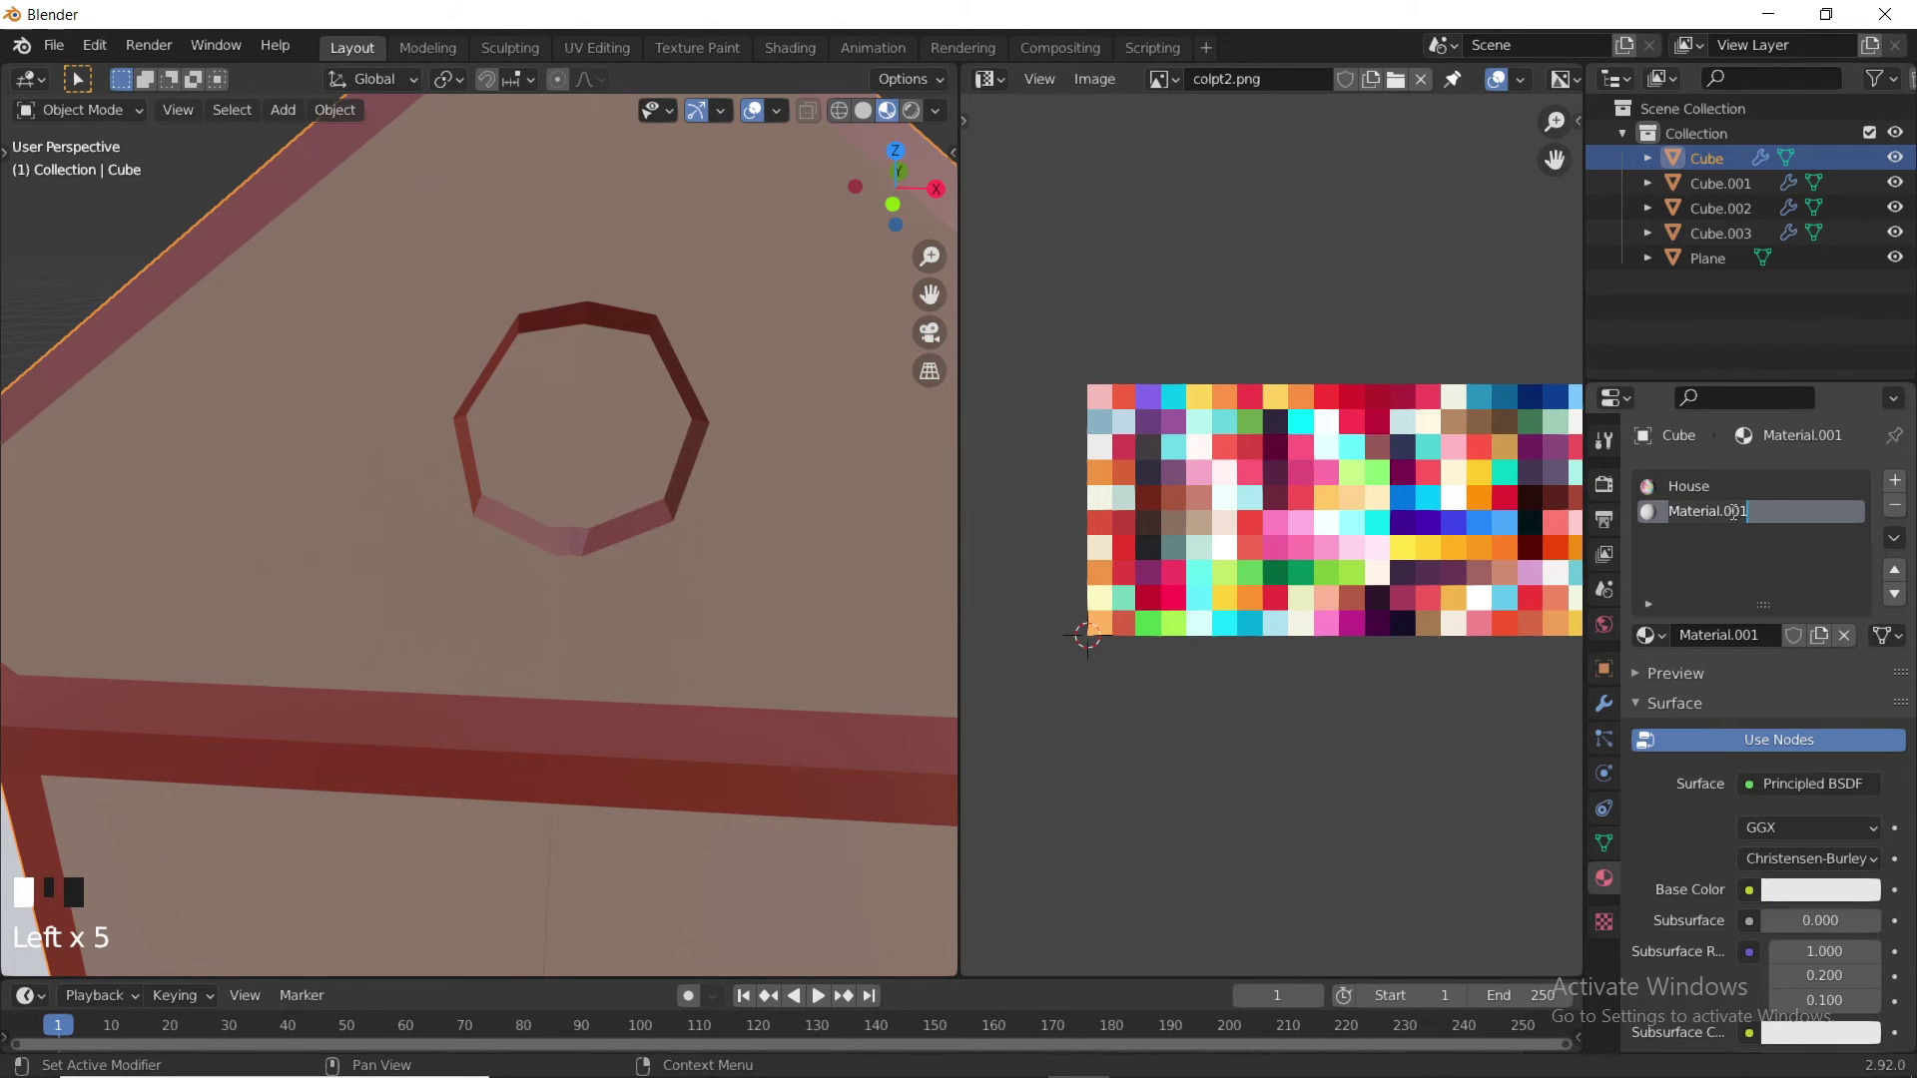
pyautogui.write('Glow')
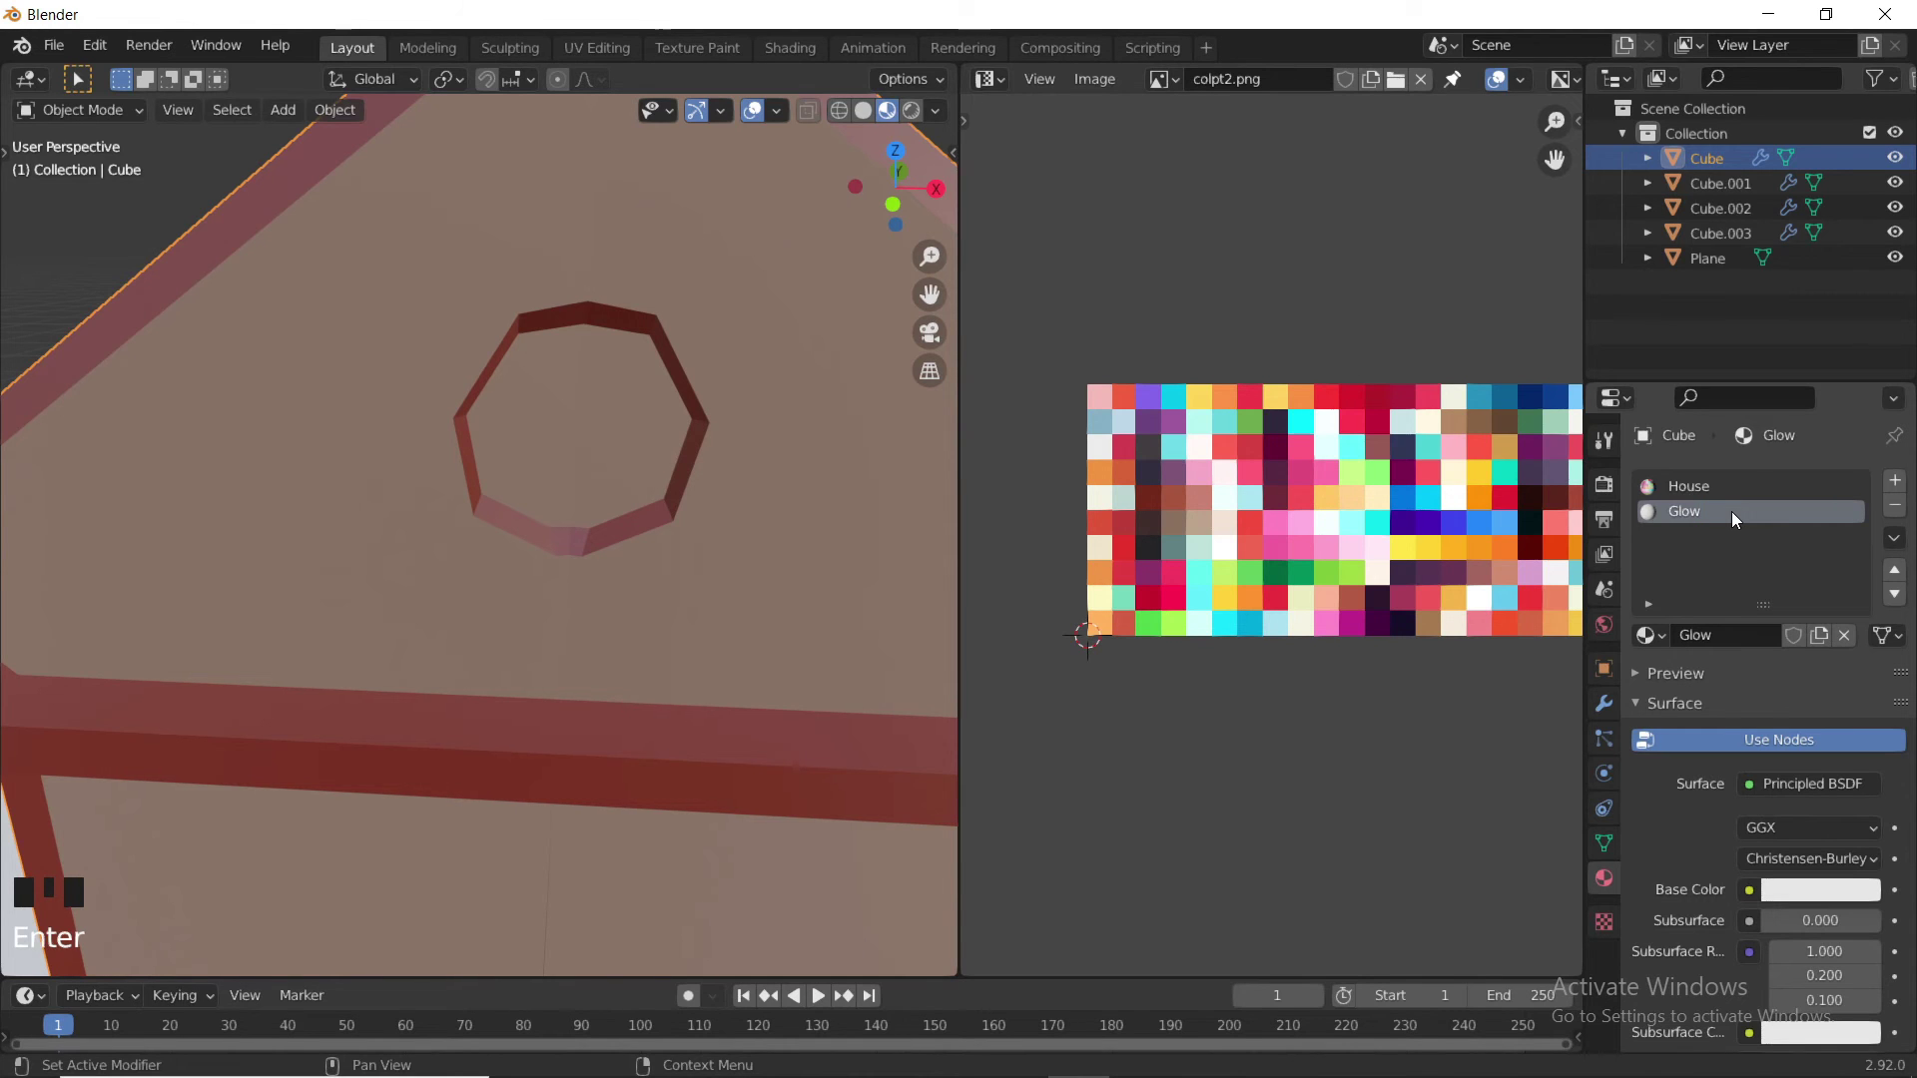
# - In the Glow material's shader, add an Image Texture using colpt2.png and connect its color to Base Color and Subsurface Color
pyautogui.click(998, 81)
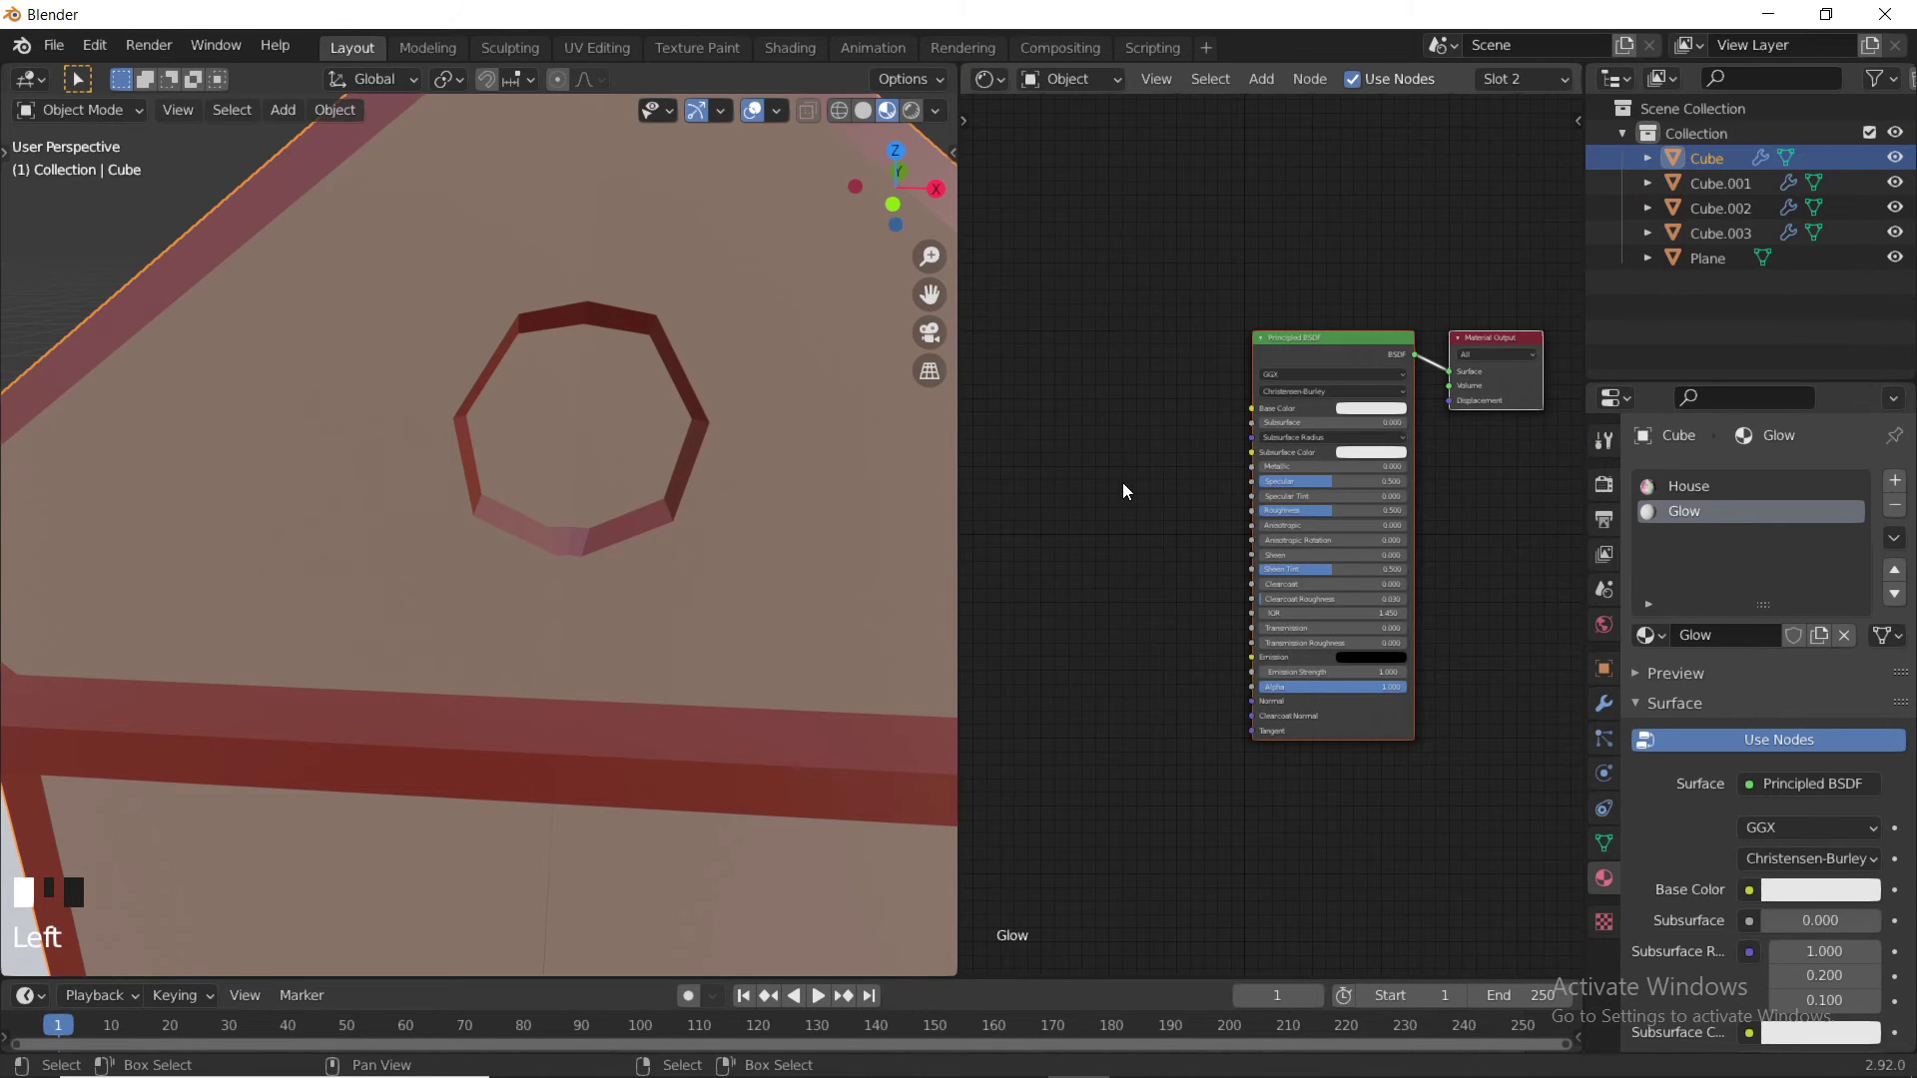
pyautogui.hotkey('shift', 'a')
pyautogui.moveTo(1075, 465)
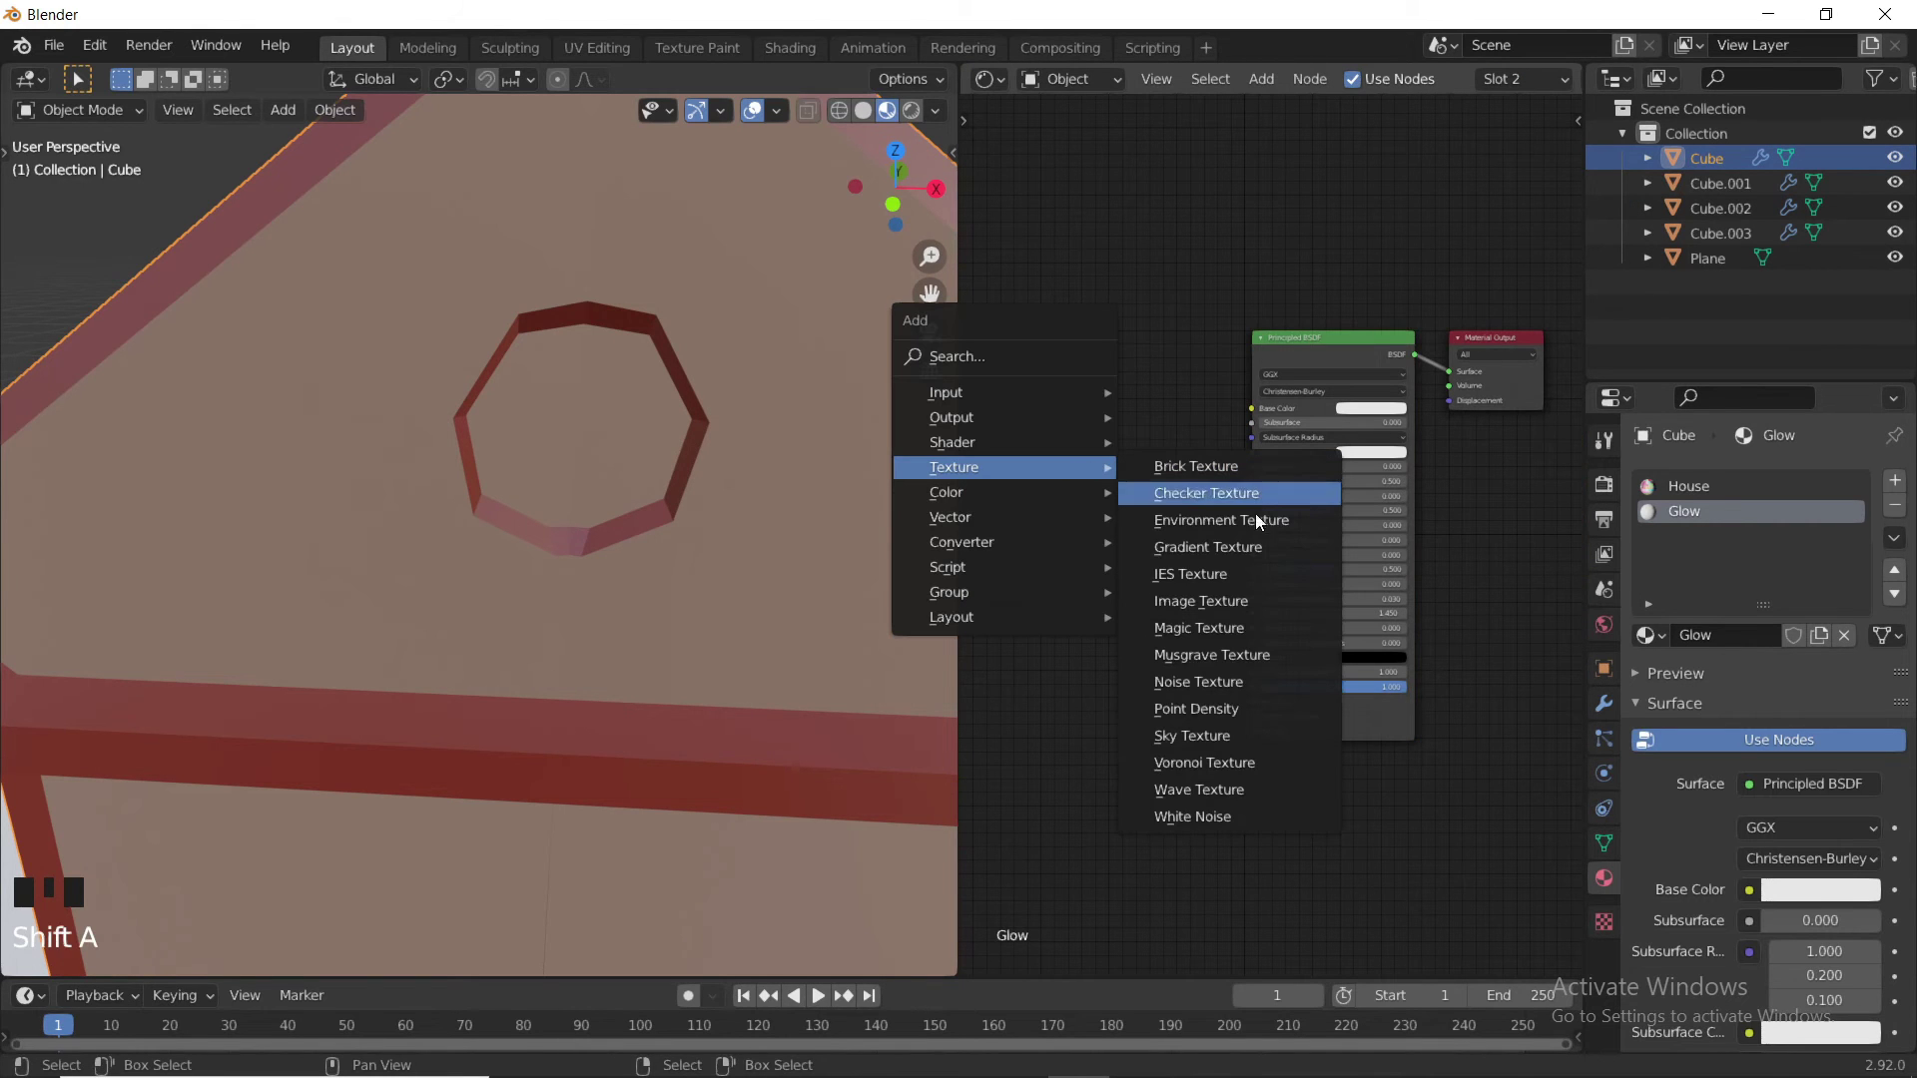
pyautogui.click(1226, 603)
pyautogui.click(1046, 335)
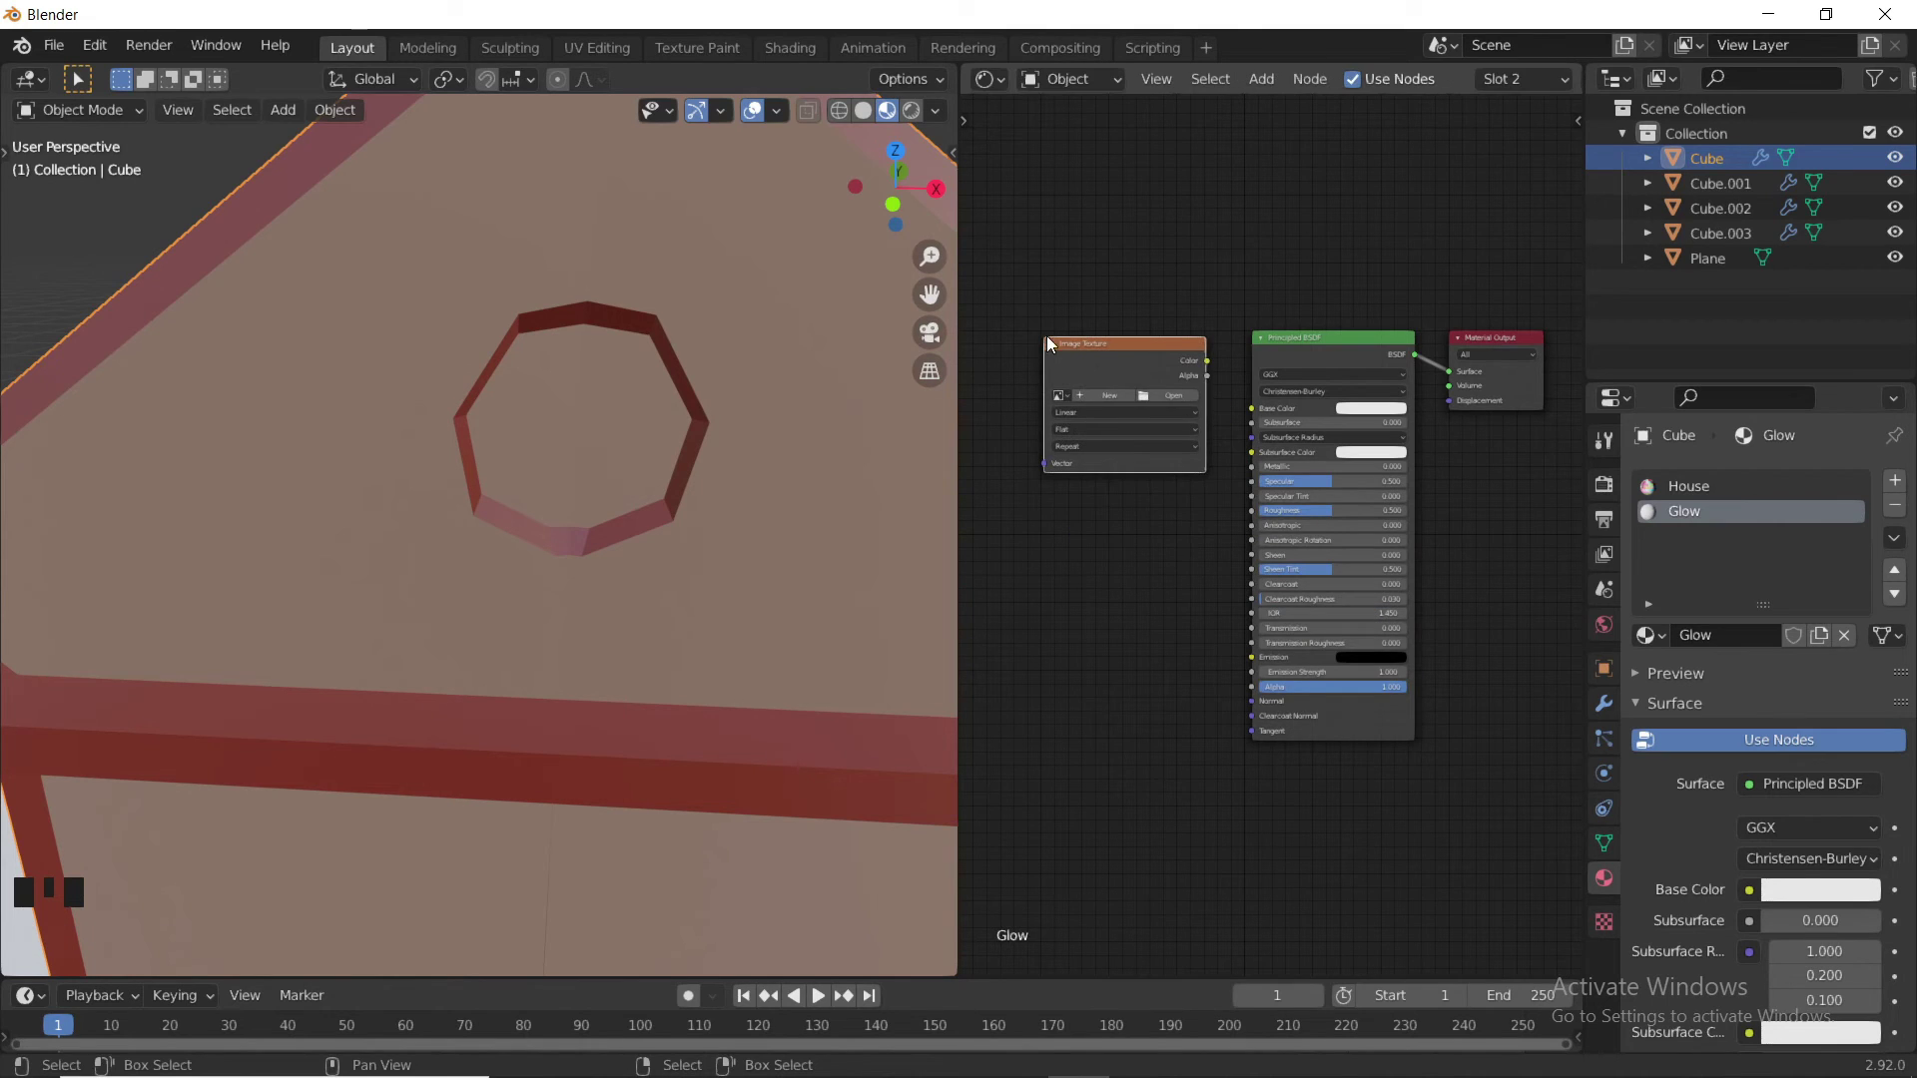
pyautogui.moveTo(1258, 409); pyautogui.dragTo(1252, 453)
pyautogui.click(1059, 397)
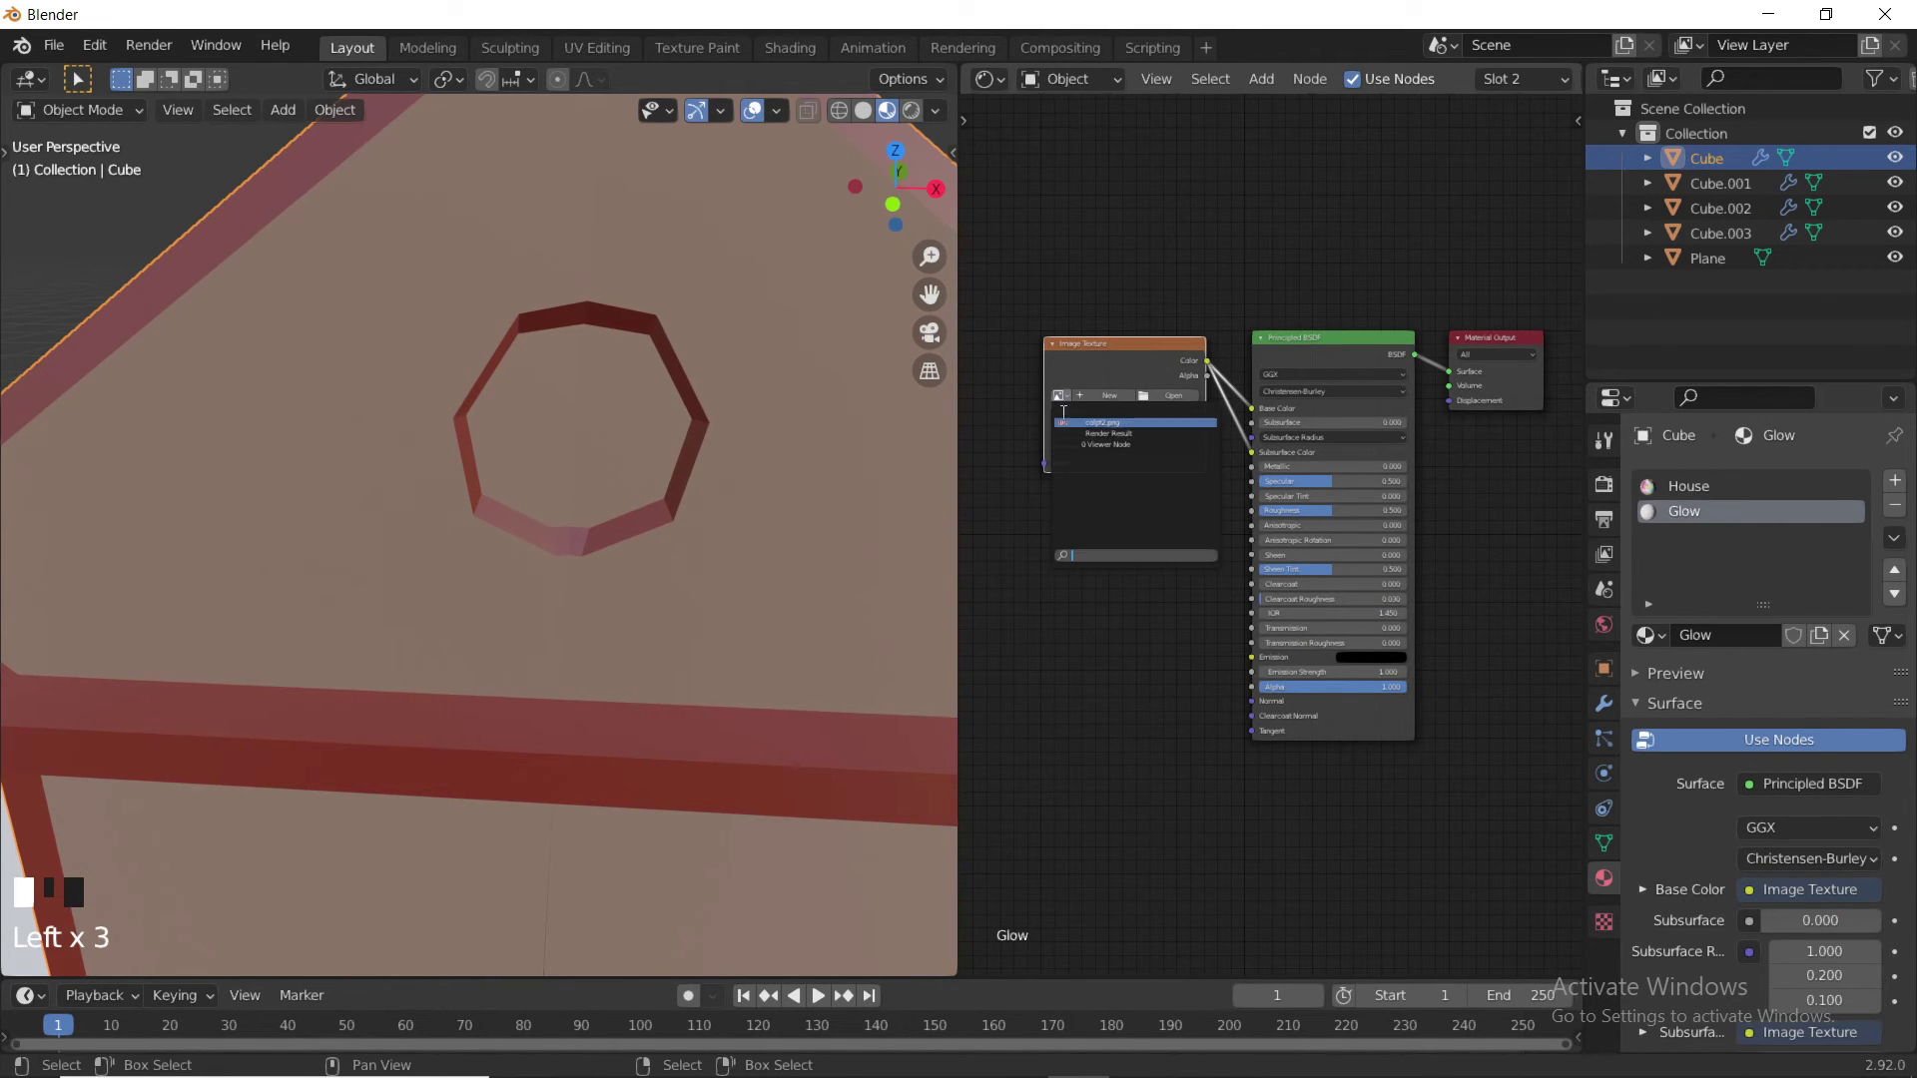
pyautogui.click(1079, 423)
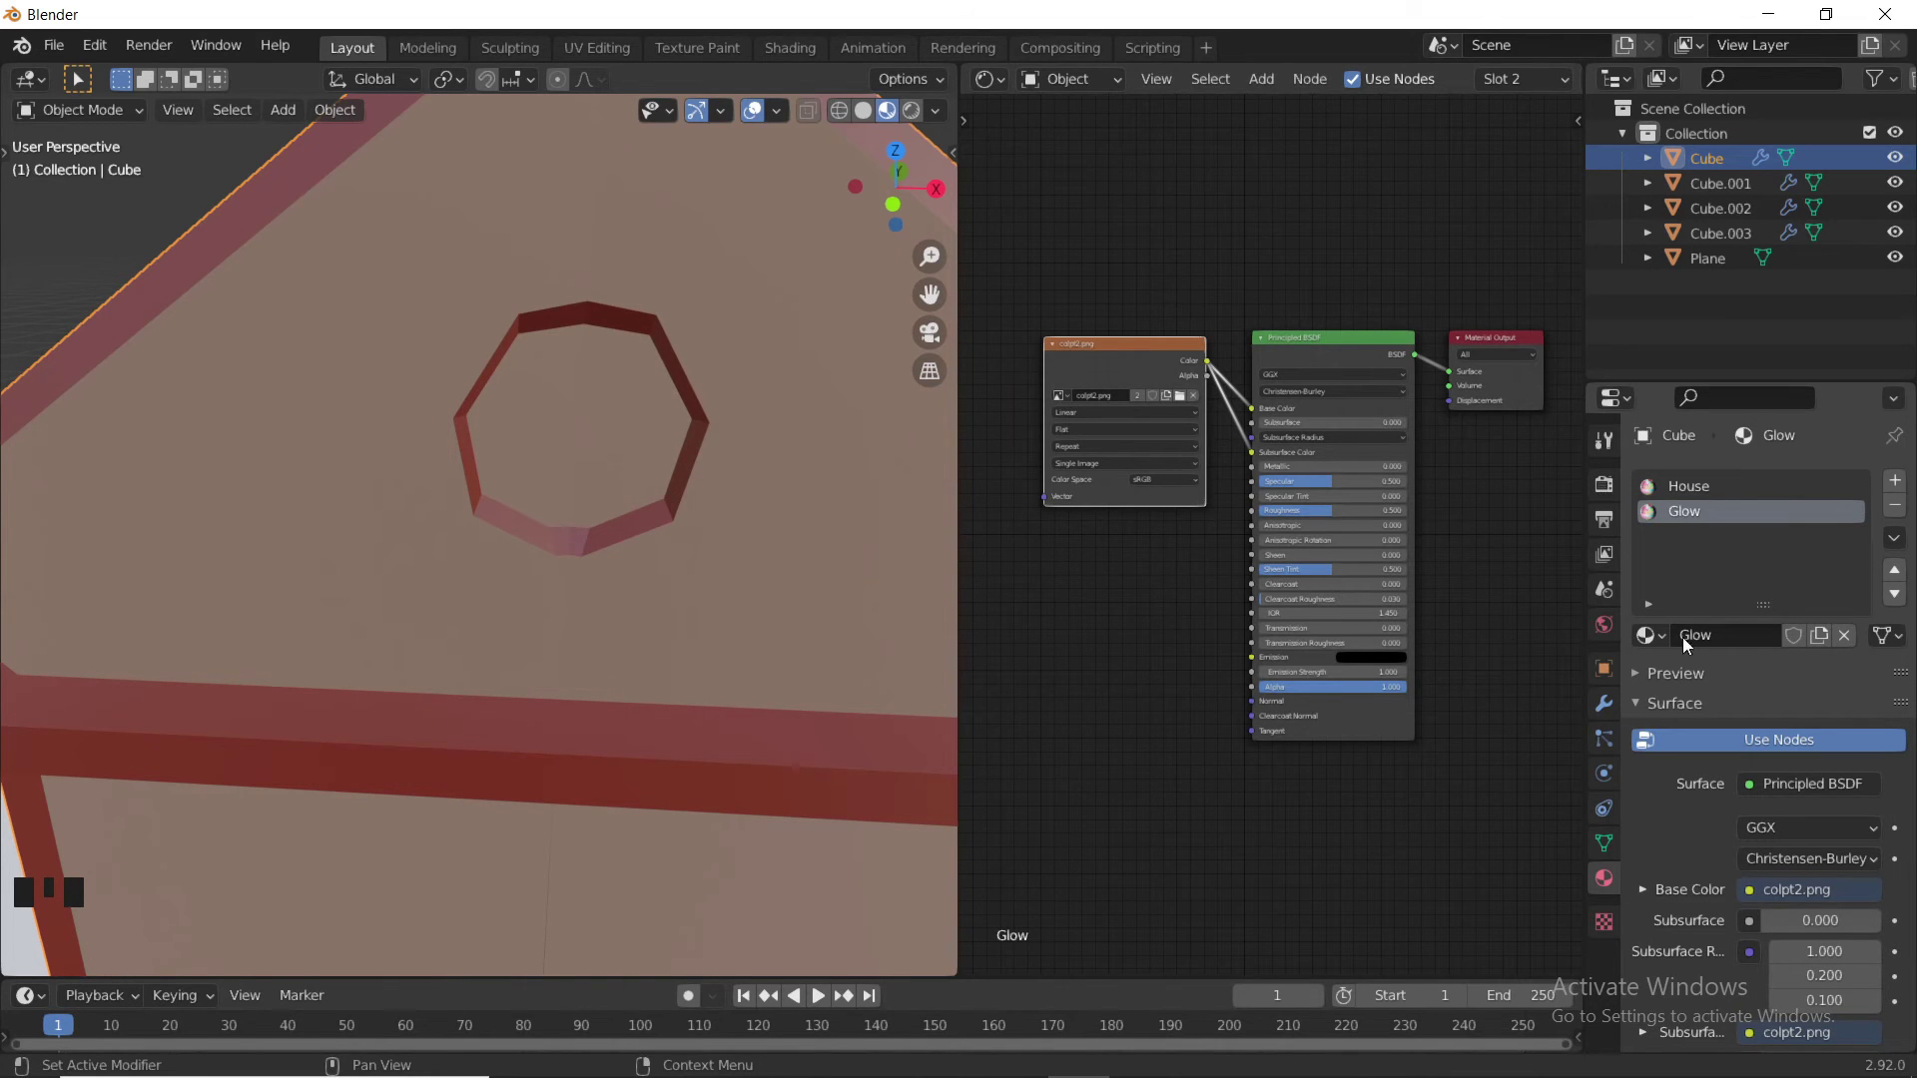
# - Connect the palette texture's color to the Principled BSDF's Emission input as well
pyautogui.scroll(6, 1415, 483)
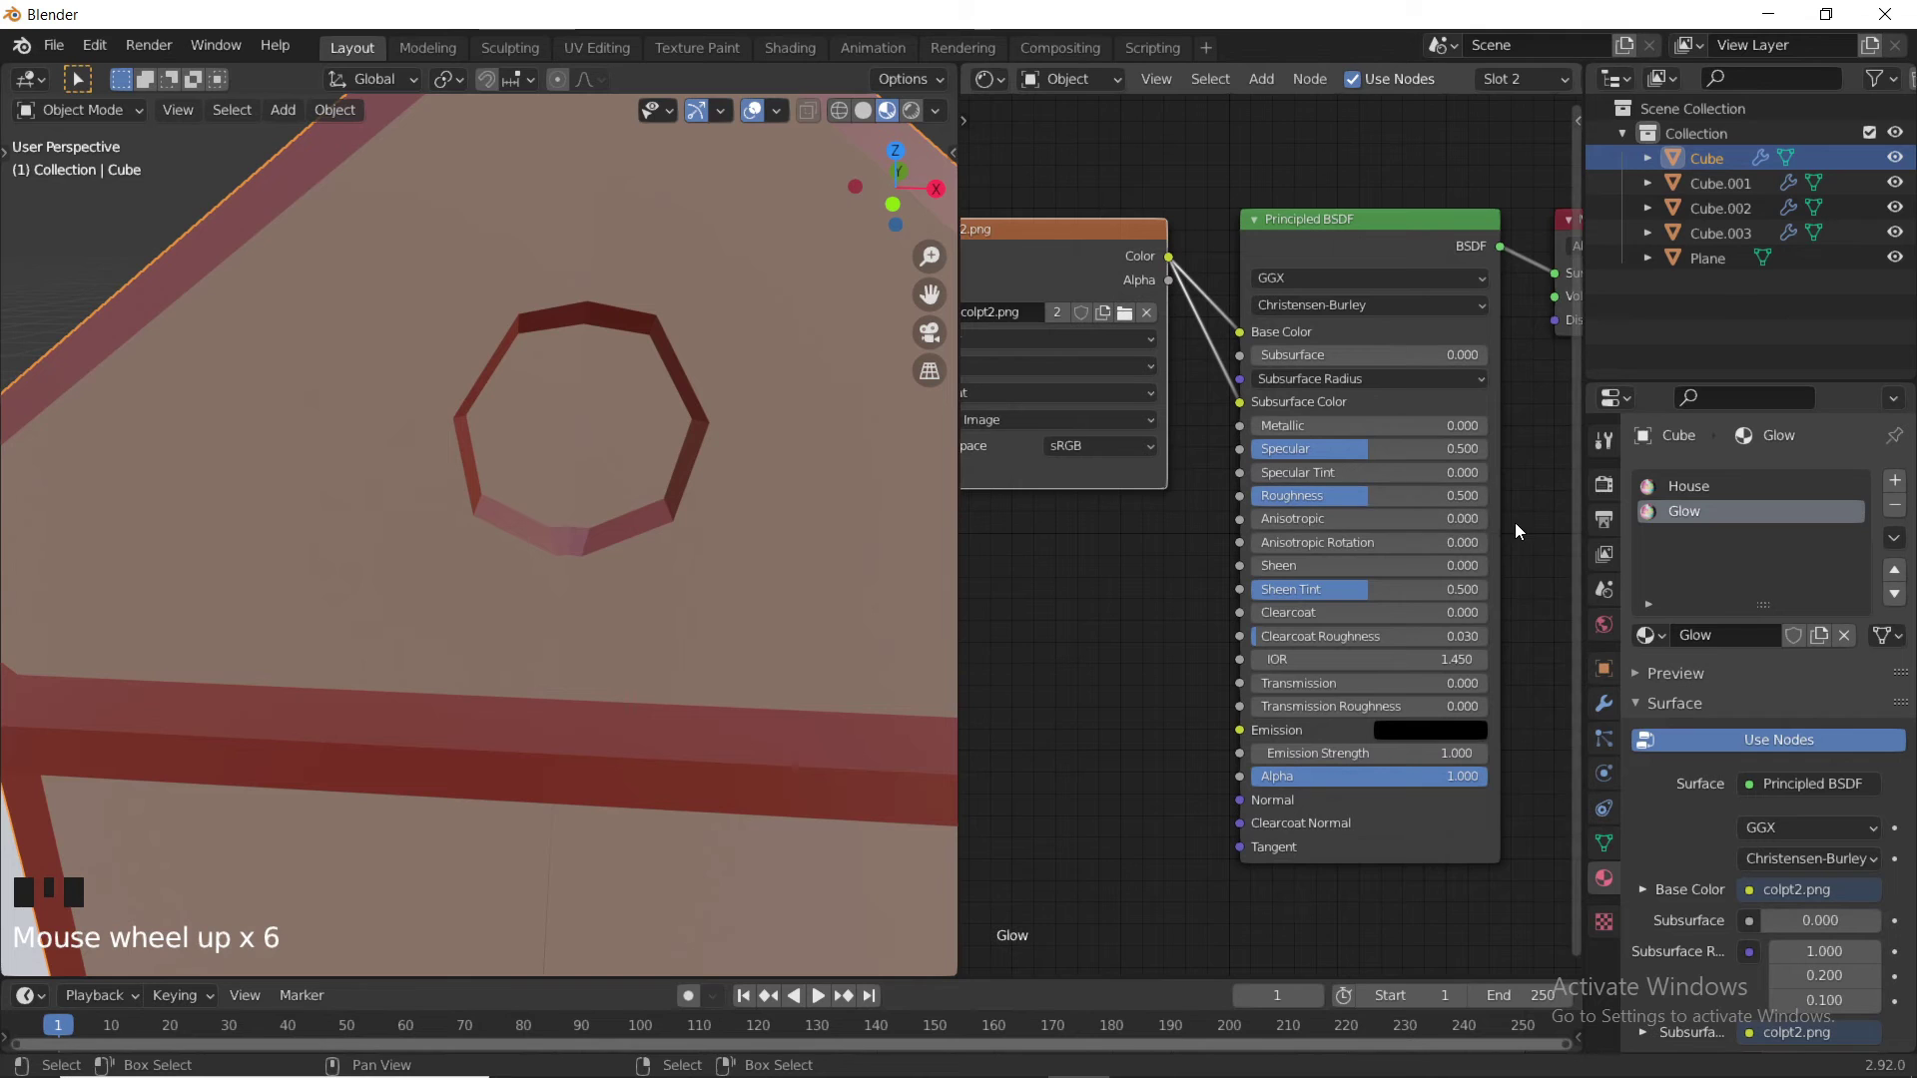
pyautogui.moveTo(1513, 523); pyautogui.dragTo(1458, 497, button='middle')
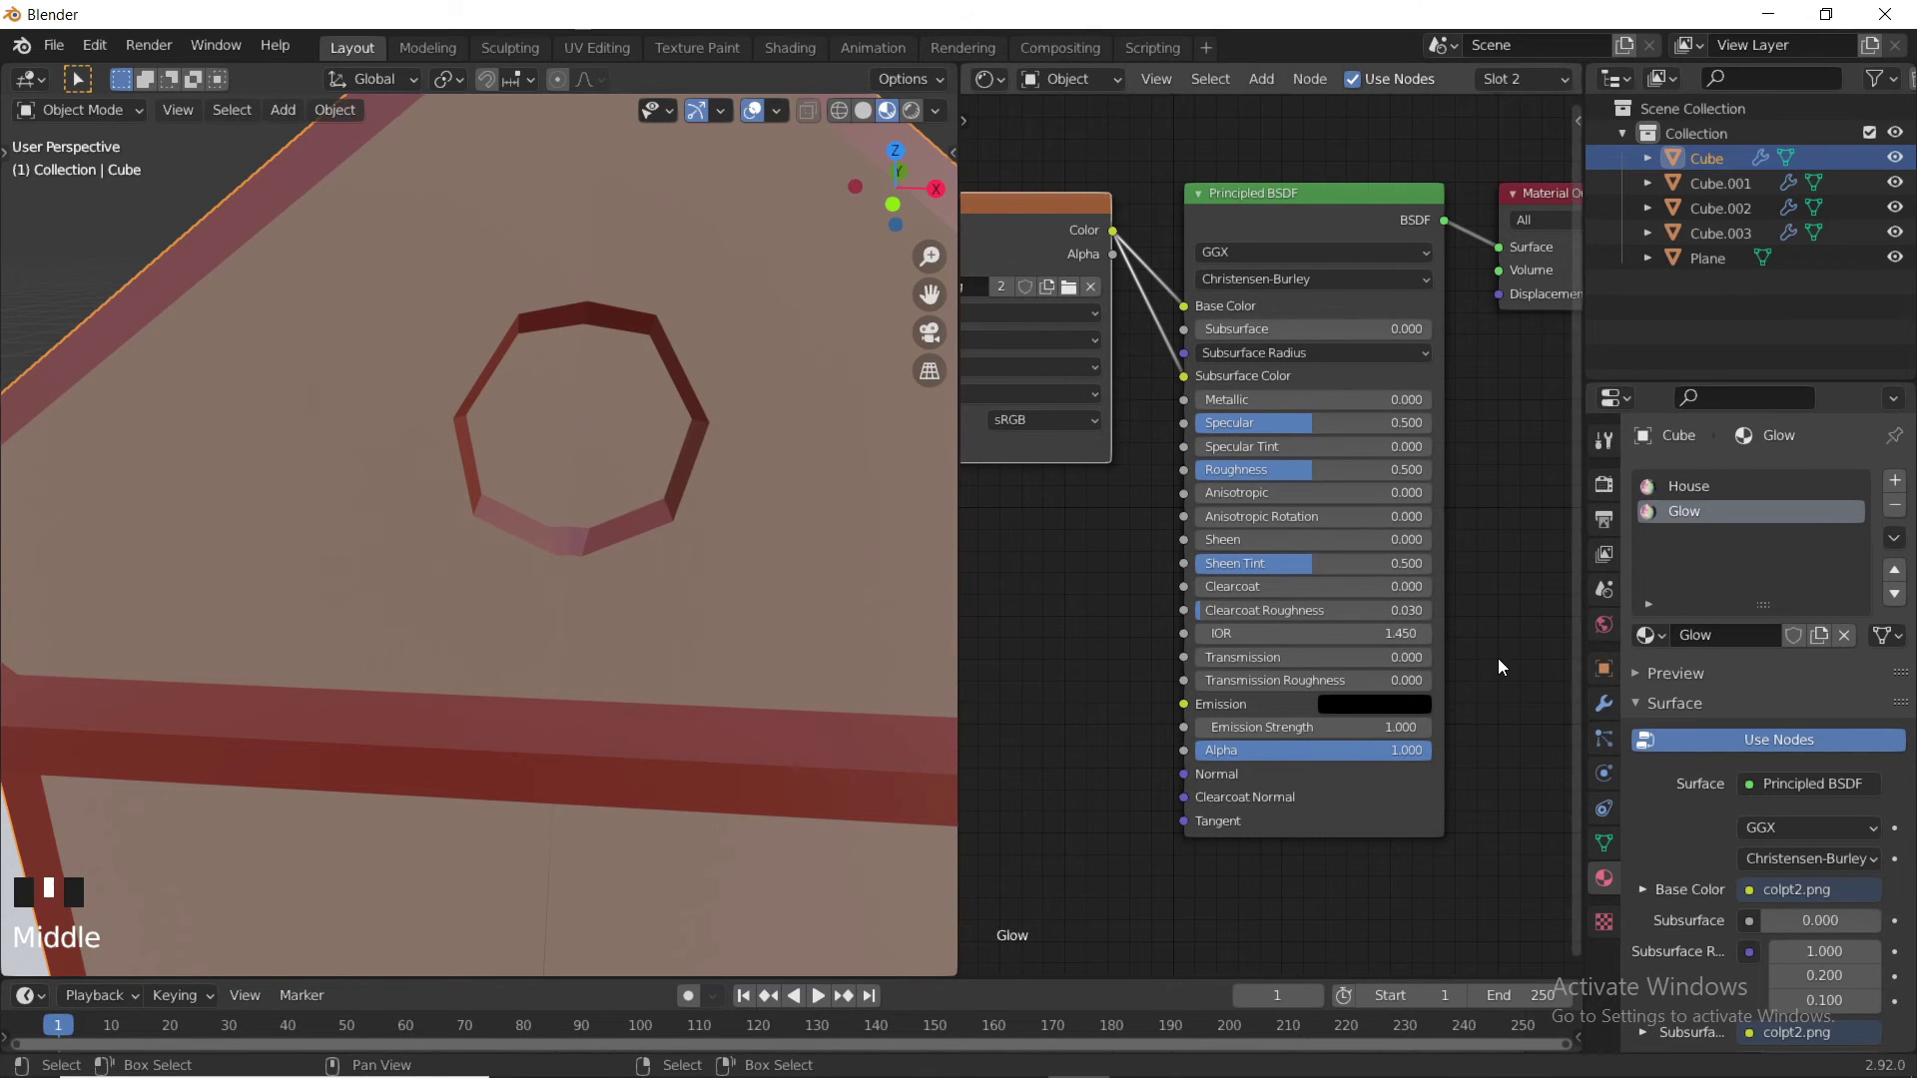
pyautogui.moveTo(1111, 232); pyautogui.dragTo(1175, 704)
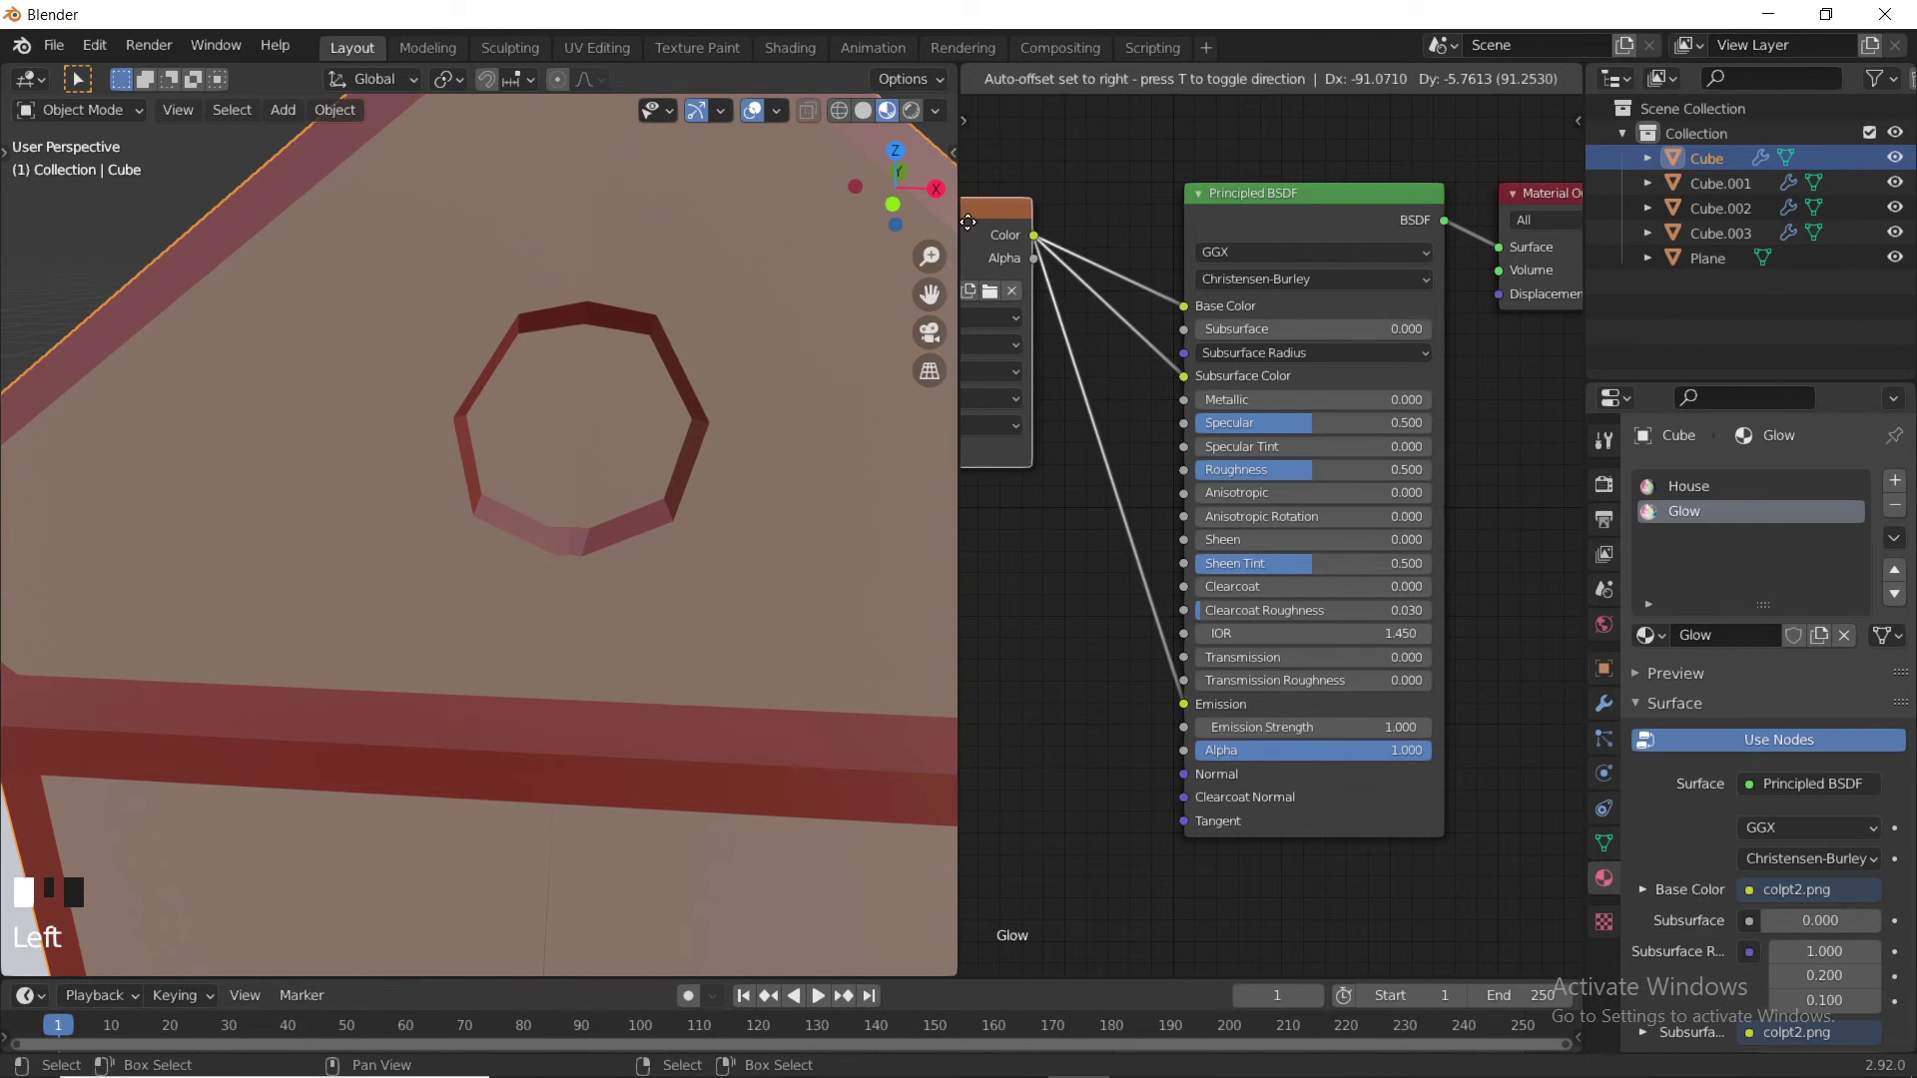
pyautogui.scroll(-3, 1072, 393)
pyautogui.scroll(-5, 1711, 802)
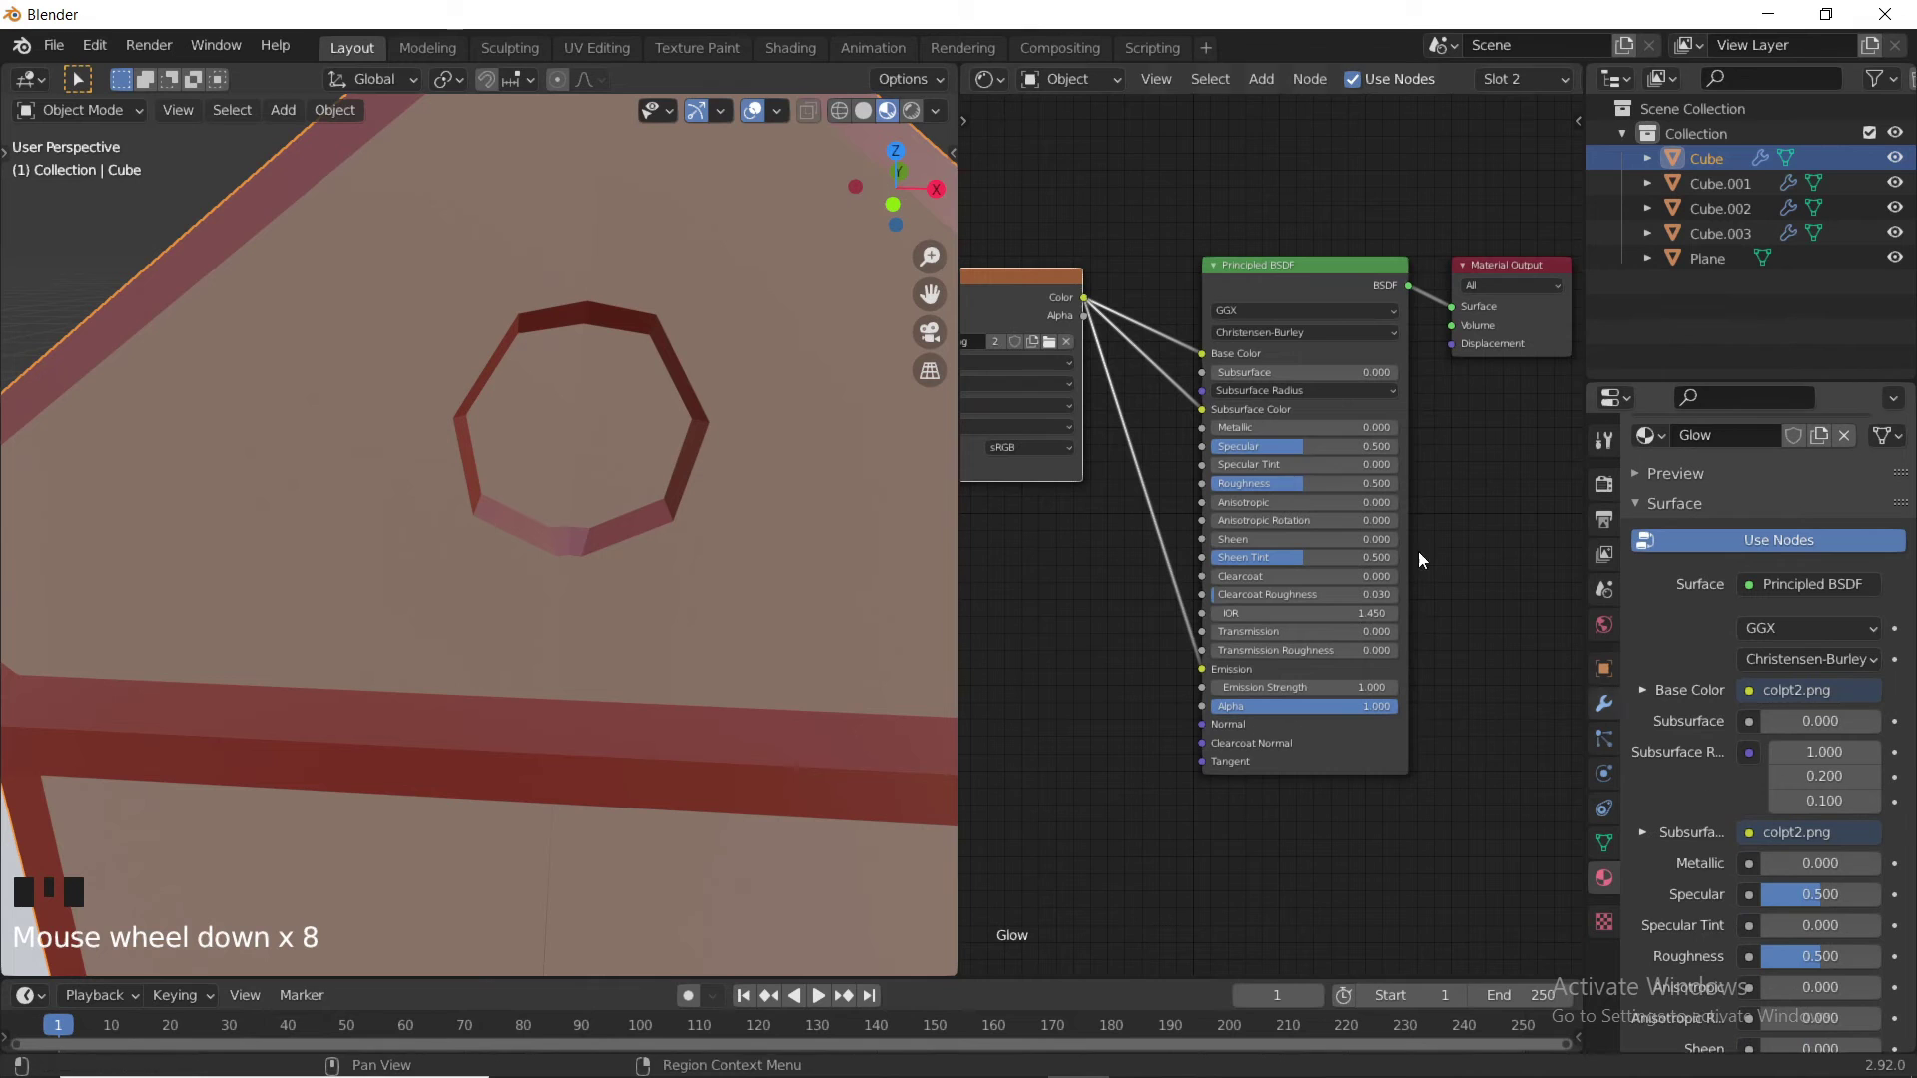
# - Return to the UV Editor and move the round window pane's UVs onto the bright yellow swatch
pyautogui.click(981, 77)
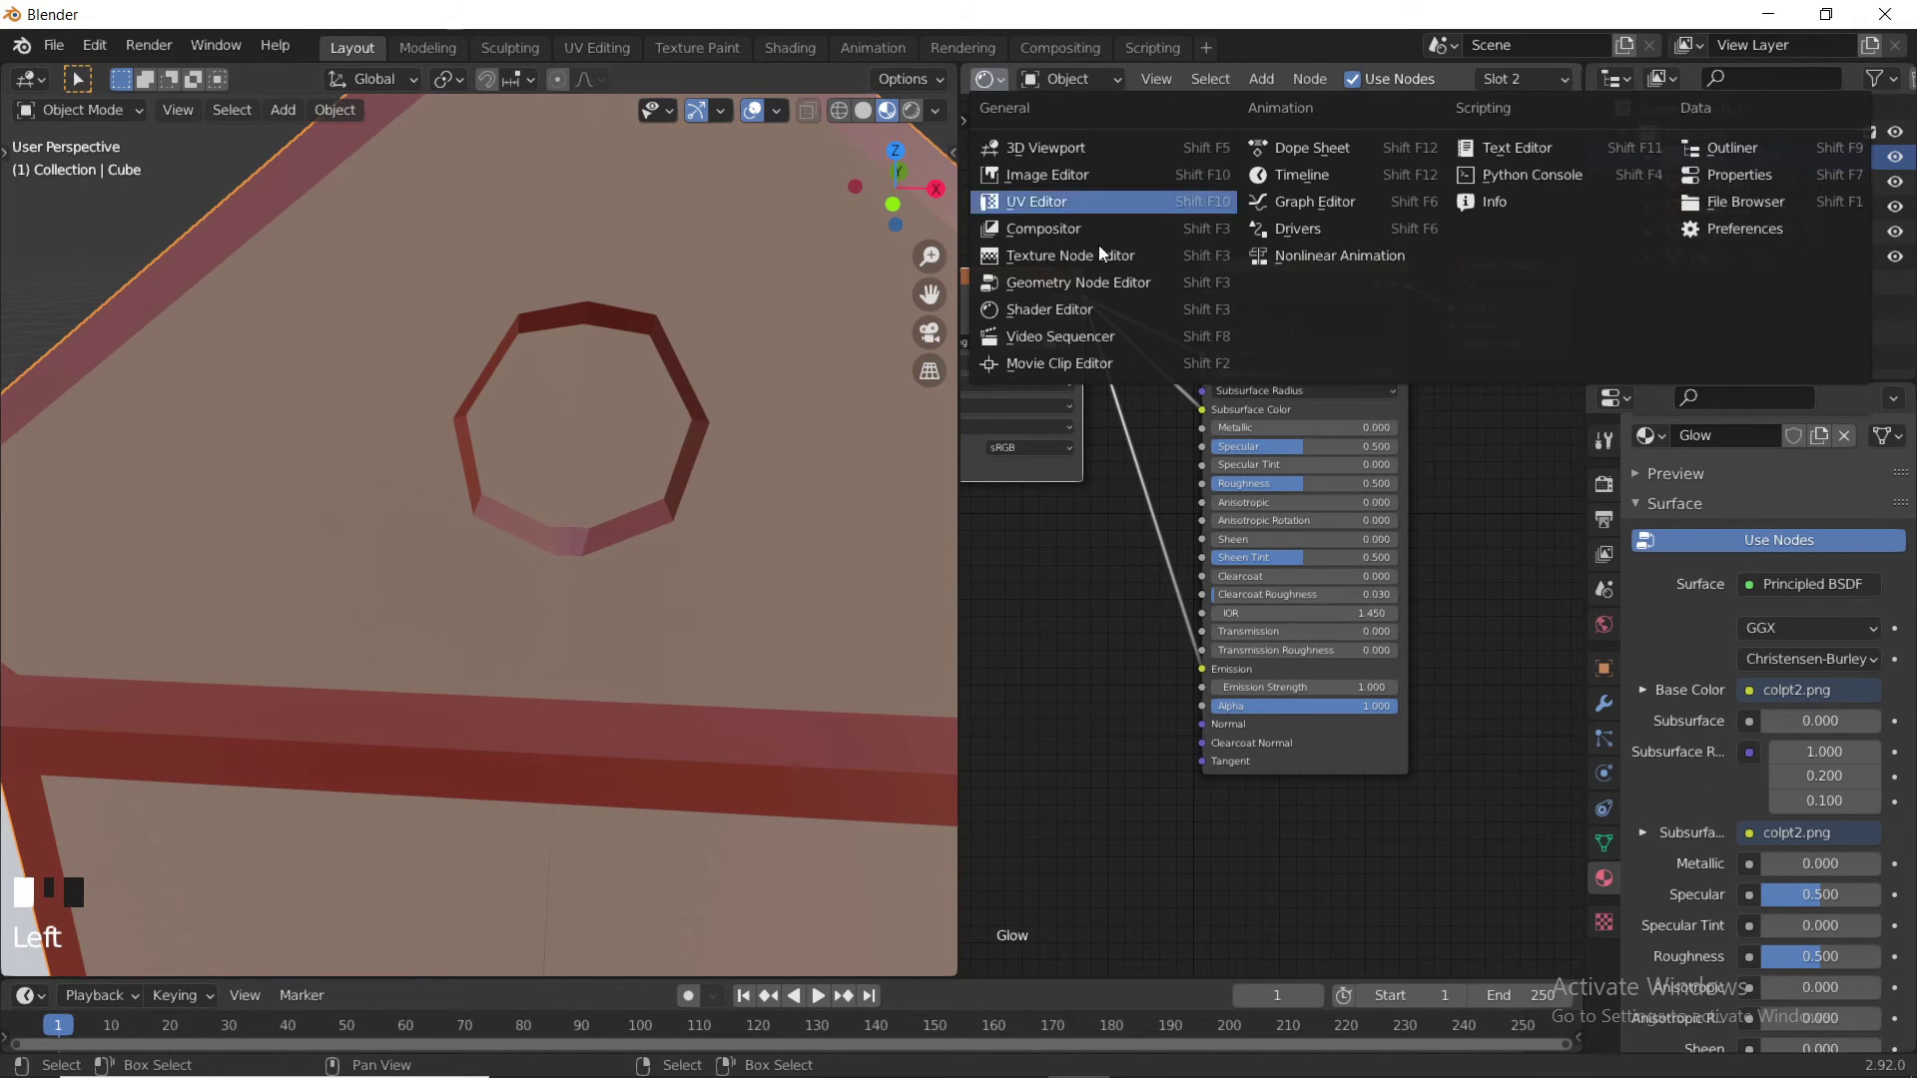
pyautogui.click(1078, 207)
pyautogui.scroll(-3, 1238, 485)
pyautogui.scroll(-3, 673, 409)
pyautogui.moveTo(673, 409); pyautogui.dragTo(644, 424, button='middle')
pyautogui.press('Tab')
pyautogui.scroll(3, 616, 445)
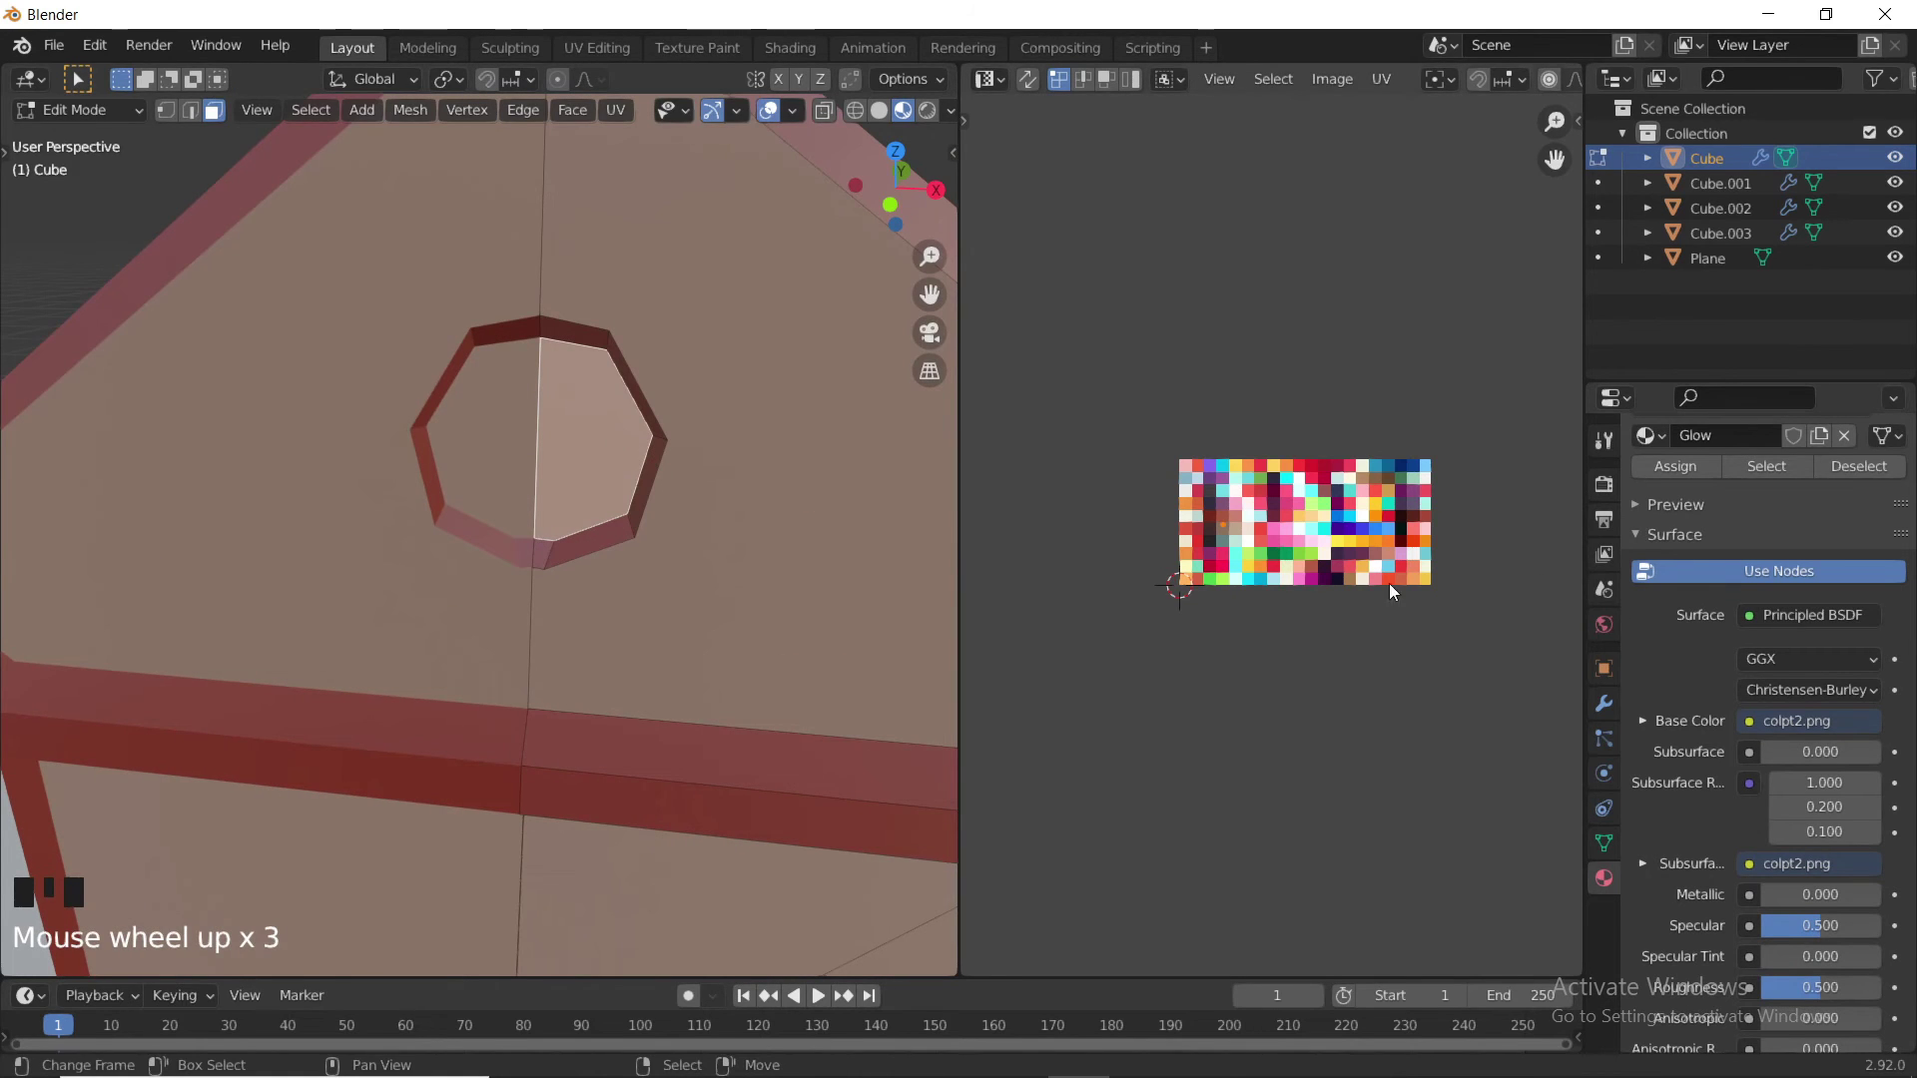
pyautogui.scroll(5, 1294, 596)
pyautogui.moveTo(1215, 571); pyautogui.dragTo(1252, 570, button='middle')
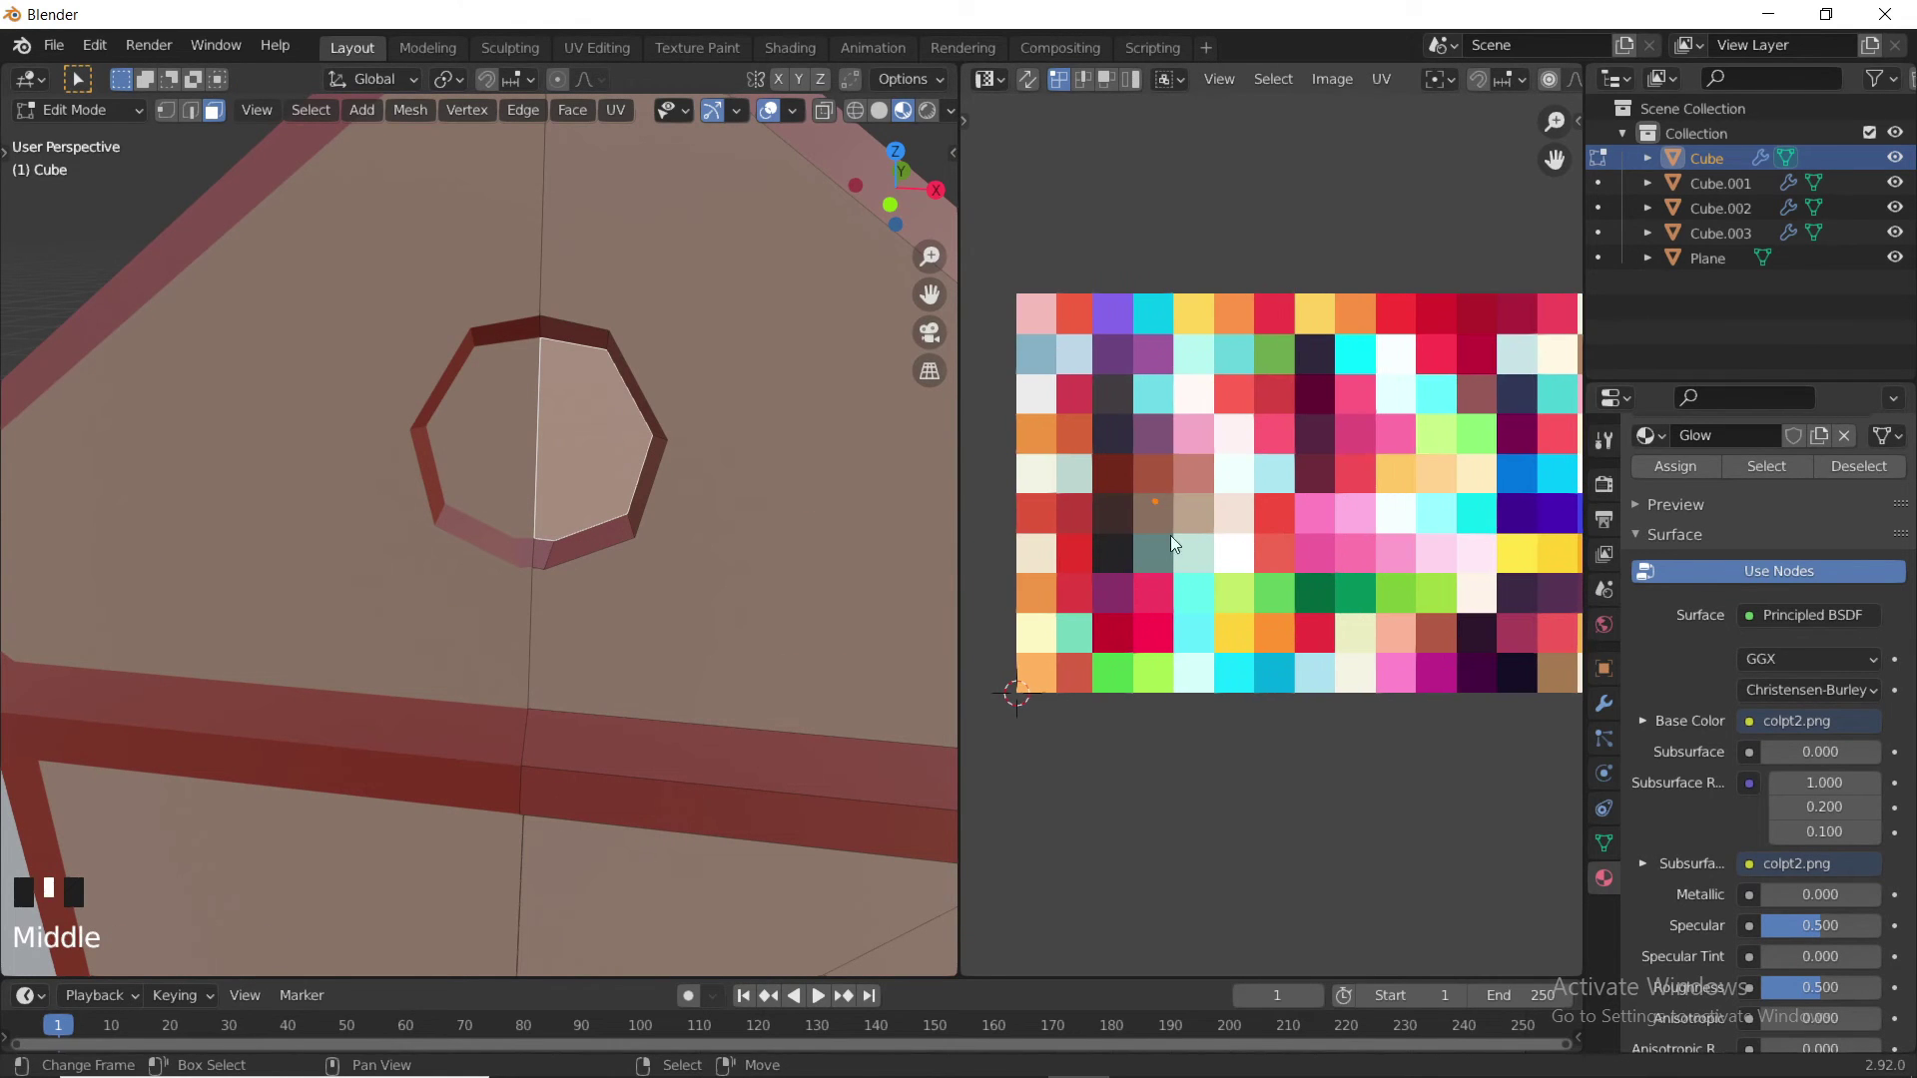
pyautogui.press('g')
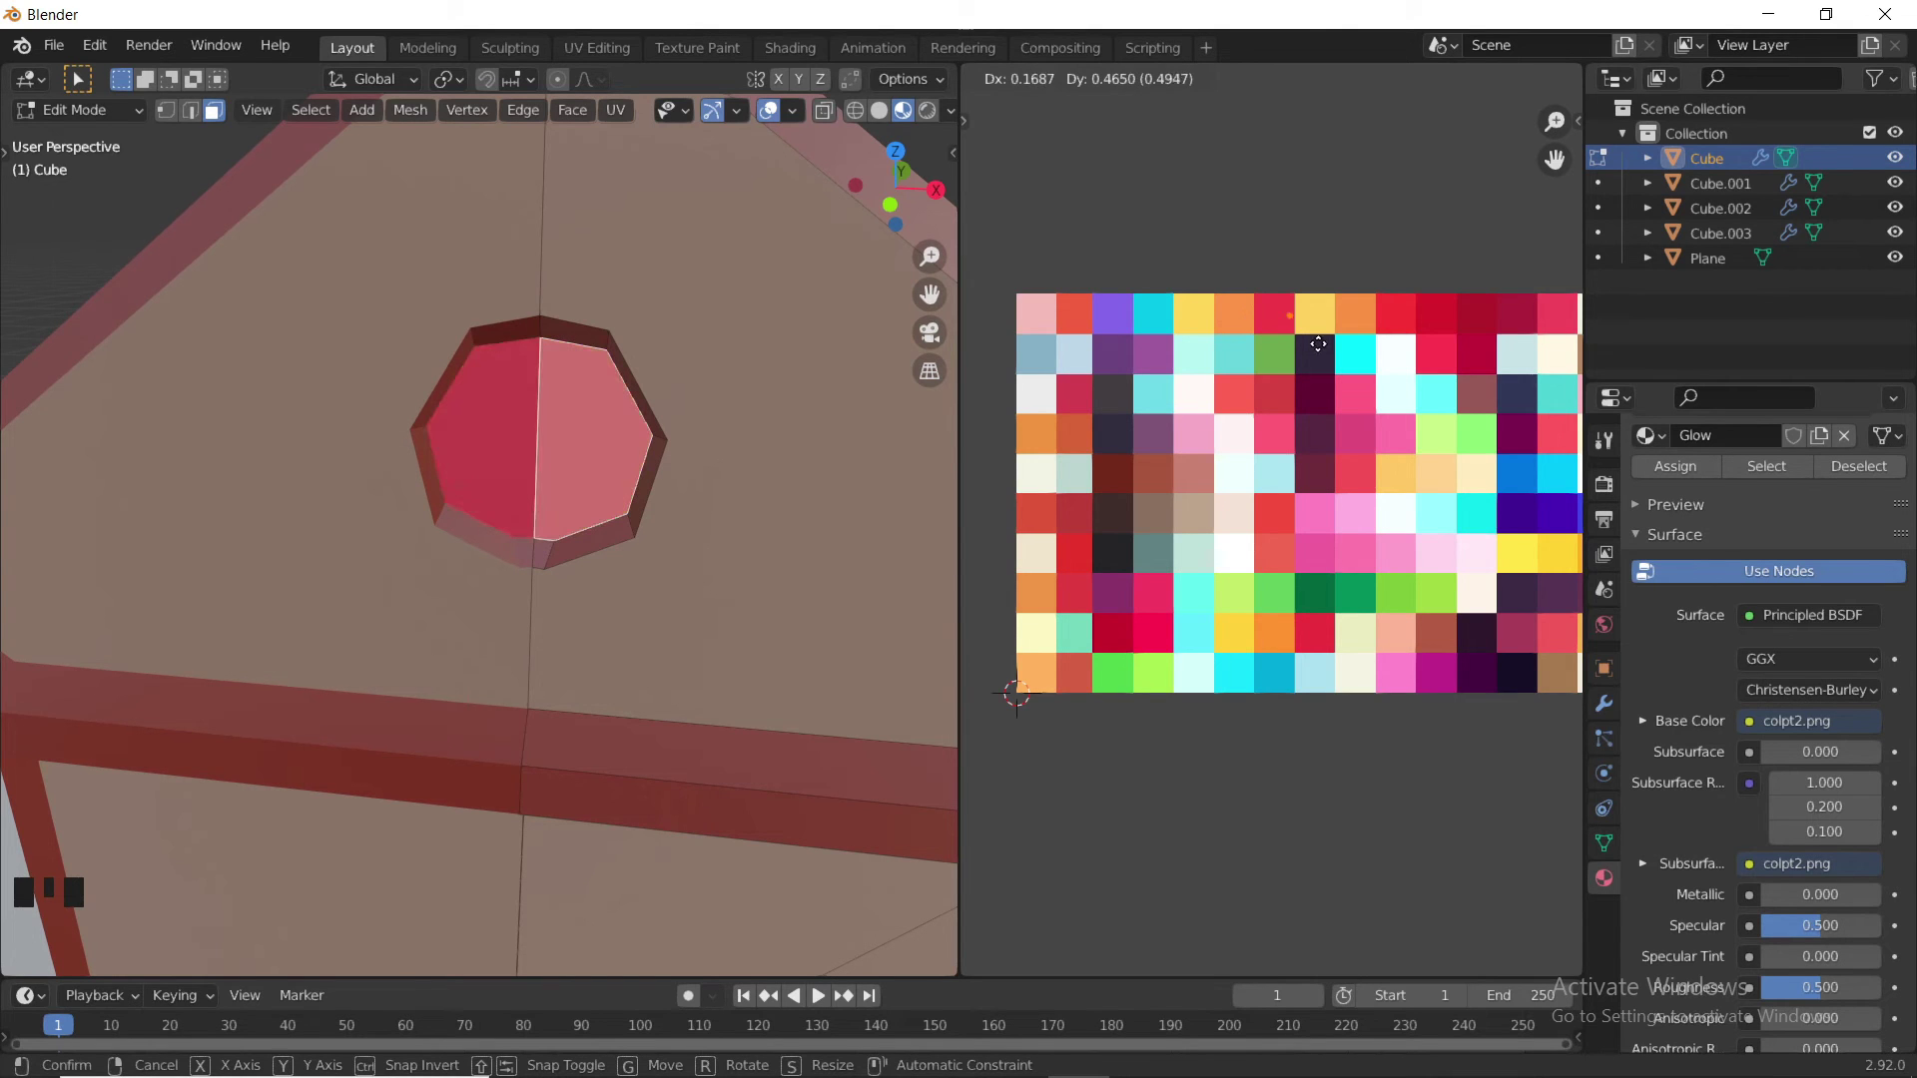
pyautogui.click(1542, 589)
# - Select the square side window's pane, move its UVs onto a pale yellow swatch and clear the selection
pyautogui.scroll(-2, 1448, 596)
pyautogui.scroll(-2, 869, 521)
pyautogui.moveTo(869, 521); pyautogui.dragTo(661, 499, button='middle')
pyautogui.keyDown('shift'); pyautogui.moveTo(679, 504); pyautogui.dragTo(713, 448, button='middle'); pyautogui.keyUp('shift')
pyautogui.scroll(5, 713, 449)
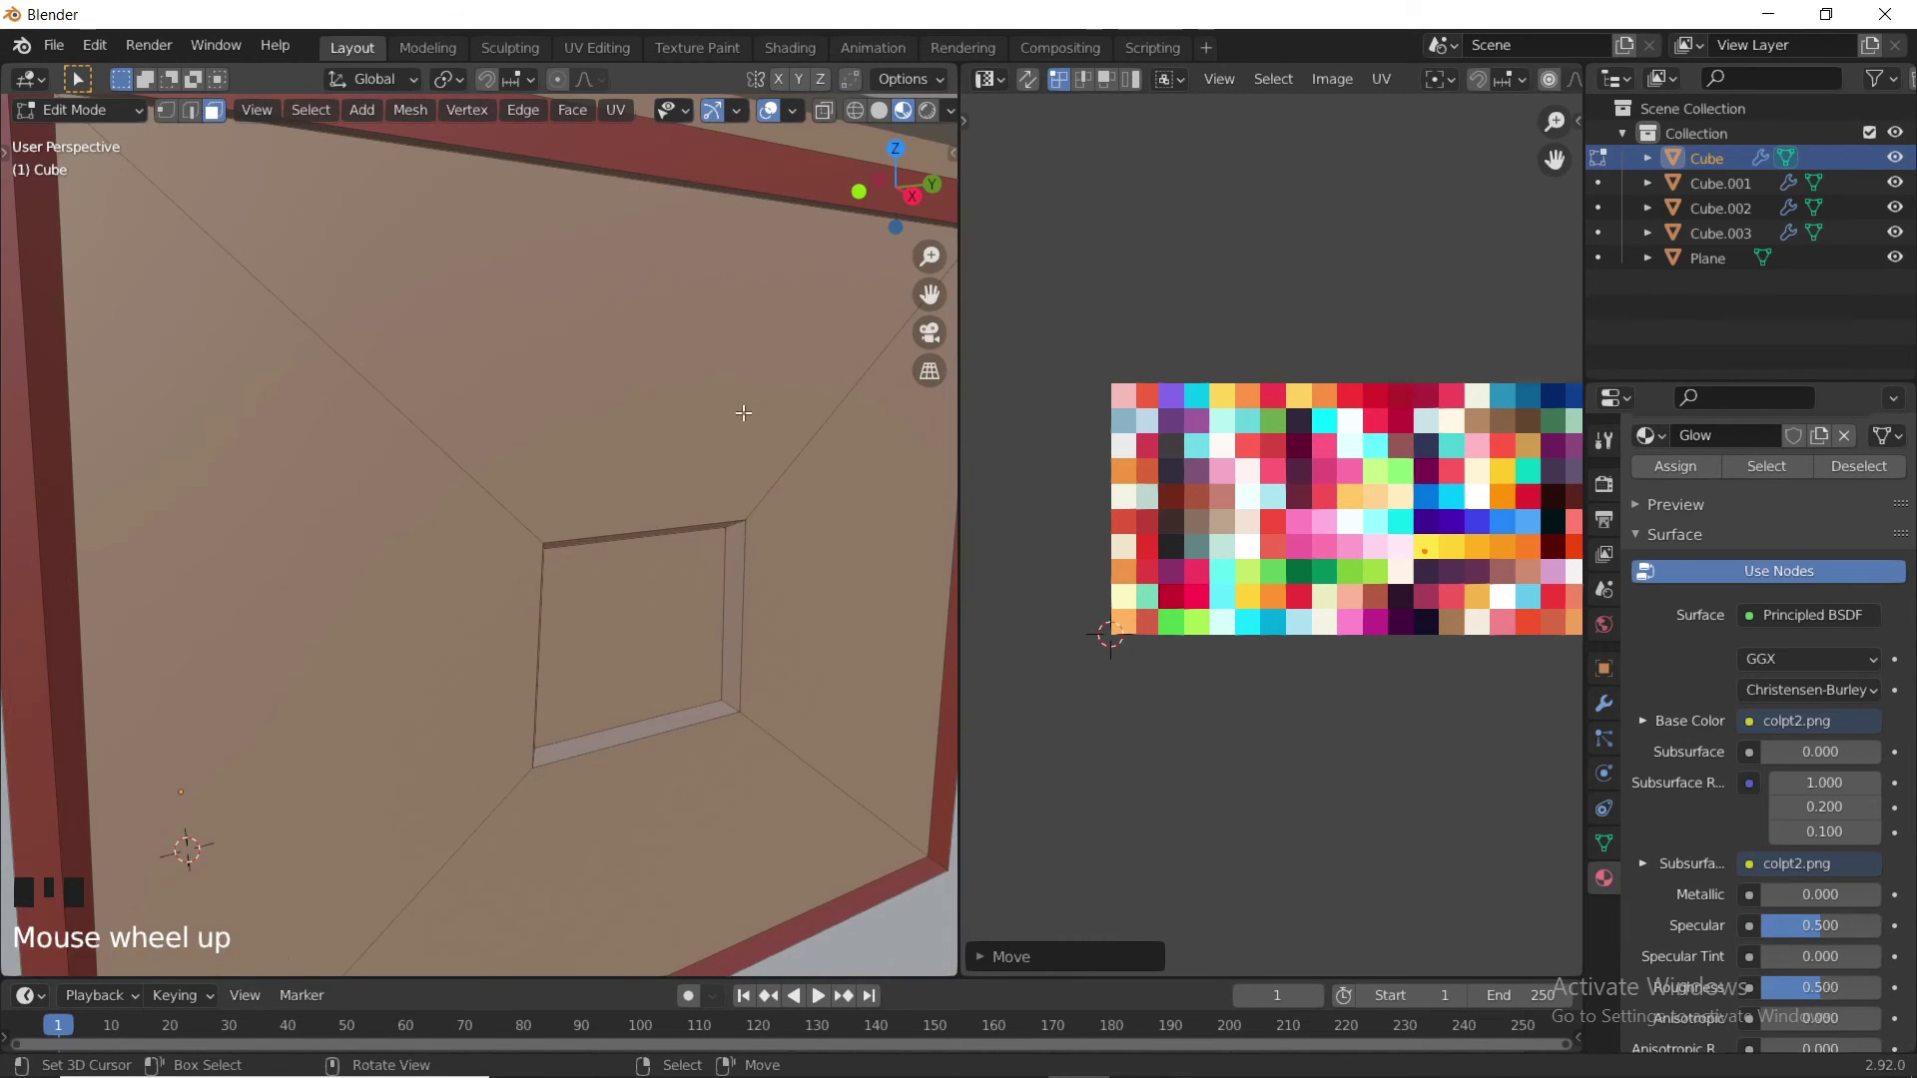
pyautogui.rightClick(647, 609)
pyautogui.press('g')
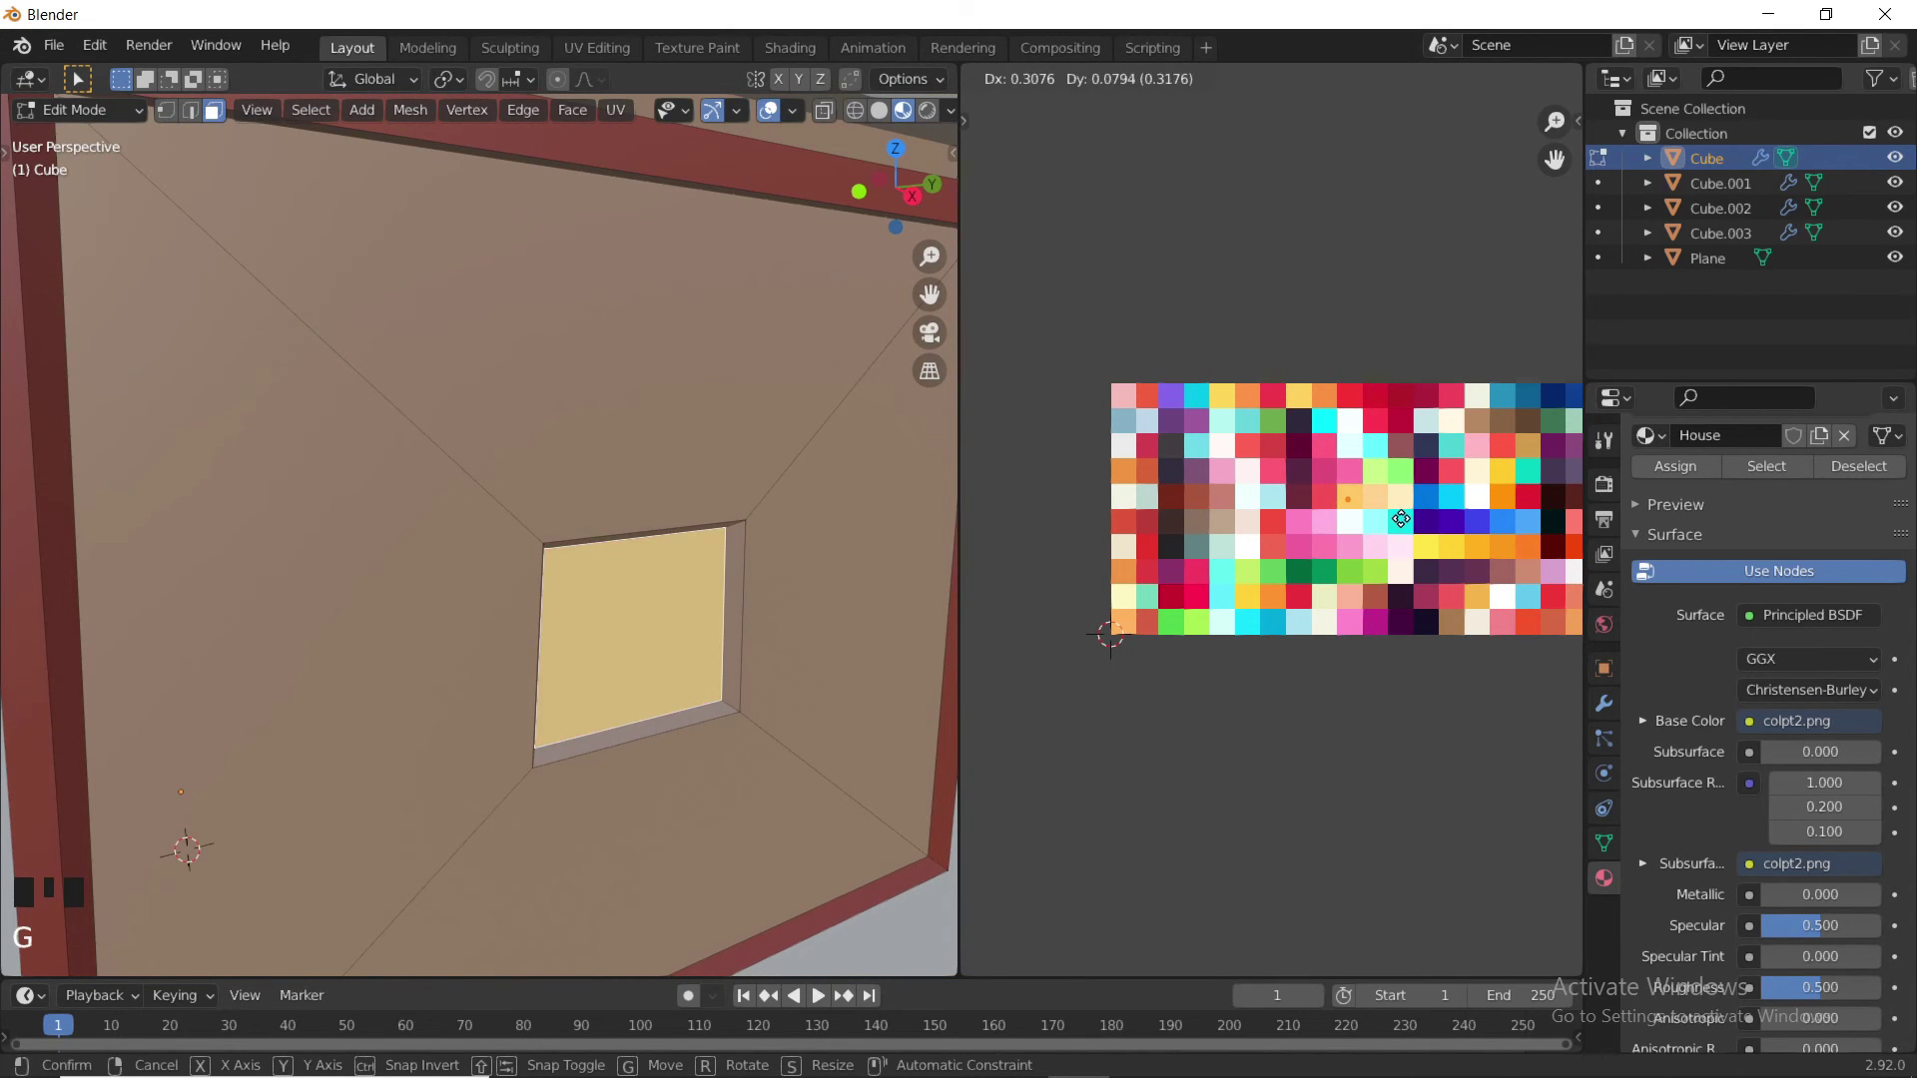
pyautogui.click(1398, 523)
pyautogui.press('a')
# - Select the four inner frame faces of the square side window and move their UVs onto the dark red swatch
pyautogui.moveTo(726, 592); pyautogui.dragTo(703, 532, button='middle')
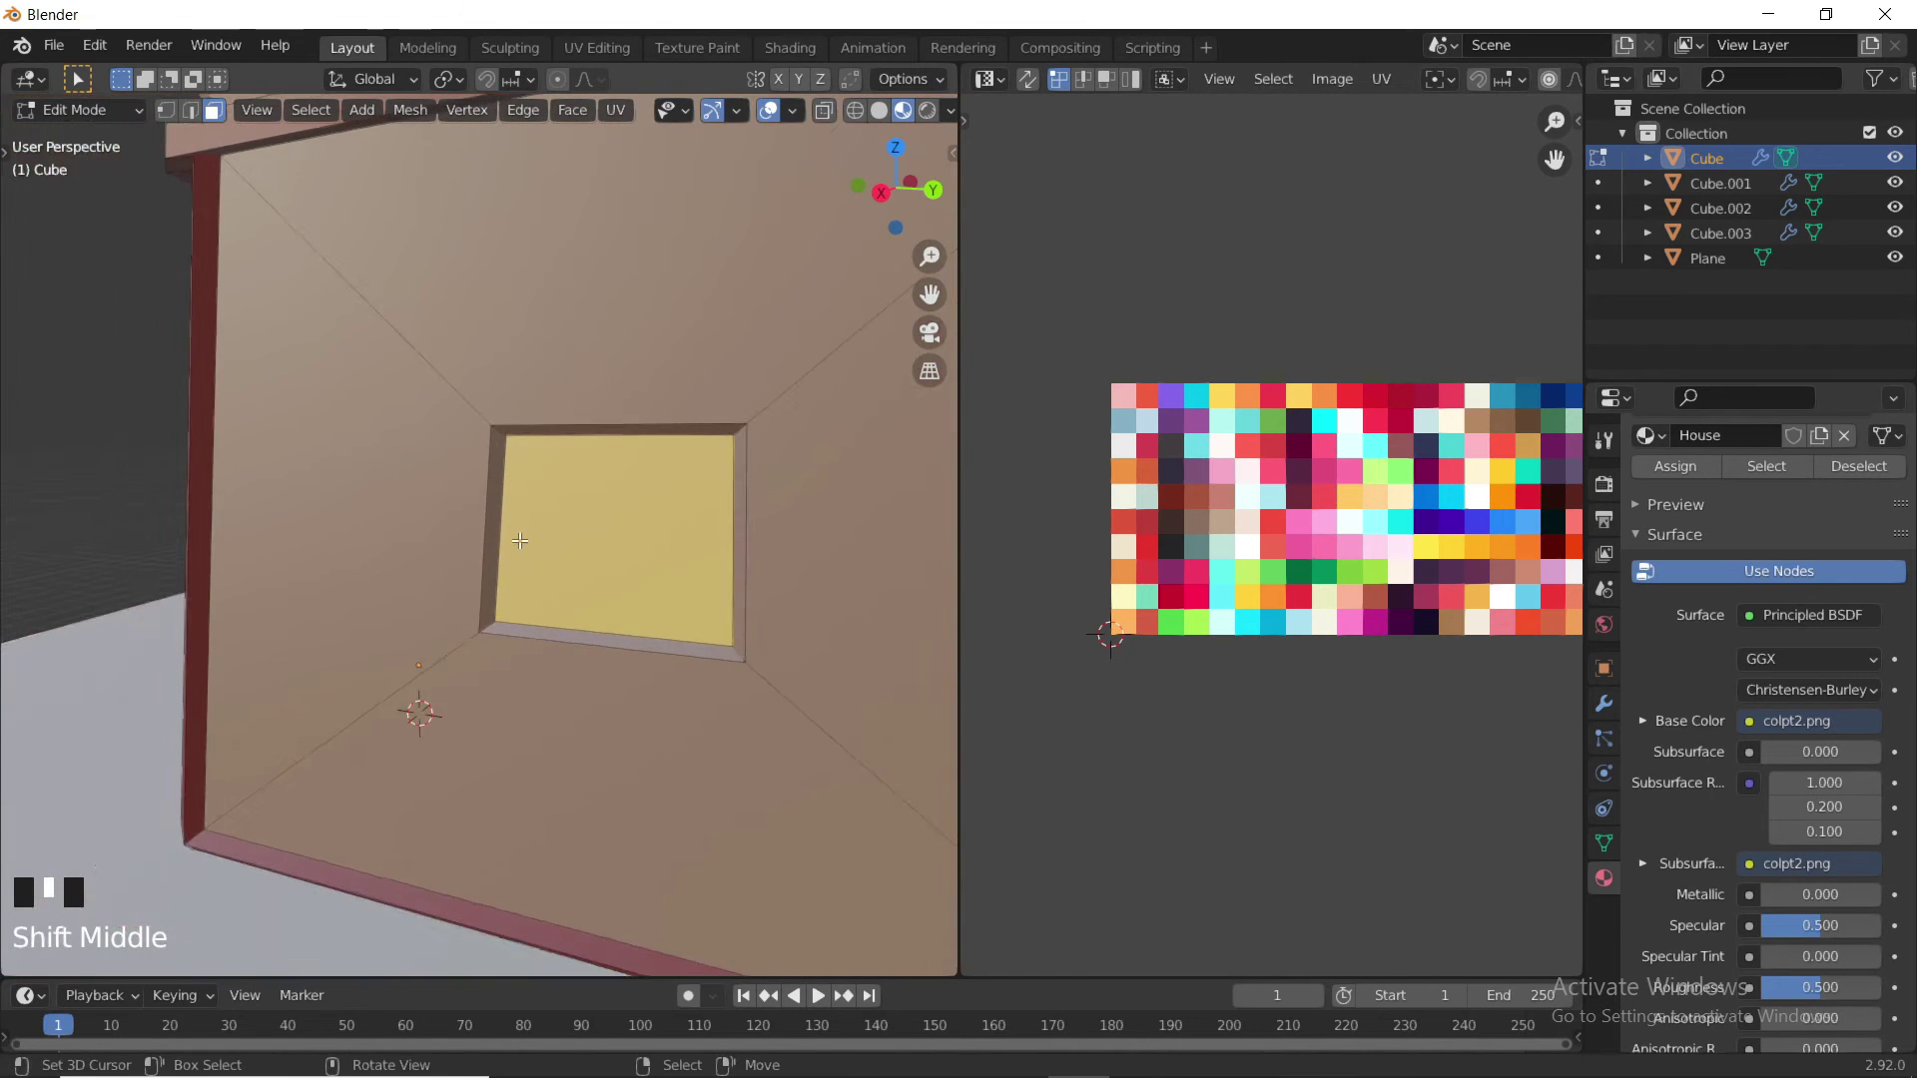
pyautogui.scroll(2, 470, 524)
pyautogui.rightClick(497, 497)
pyautogui.keyDown('shift'); pyautogui.rightClick(605, 340); pyautogui.keyUp('shift')
pyautogui.moveTo(621, 382); pyautogui.dragTo(707, 411, button='middle')
pyautogui.keyDown('shift'); pyautogui.moveTo(729, 465); pyautogui.dragTo(585, 418, button='middle'); pyautogui.keyUp('shift')
pyautogui.keyDown('shift'); pyautogui.rightClick(705, 439); pyautogui.keyUp('shift')
pyautogui.keyDown('shift'); pyautogui.rightClick(599, 609); pyautogui.keyUp('shift')
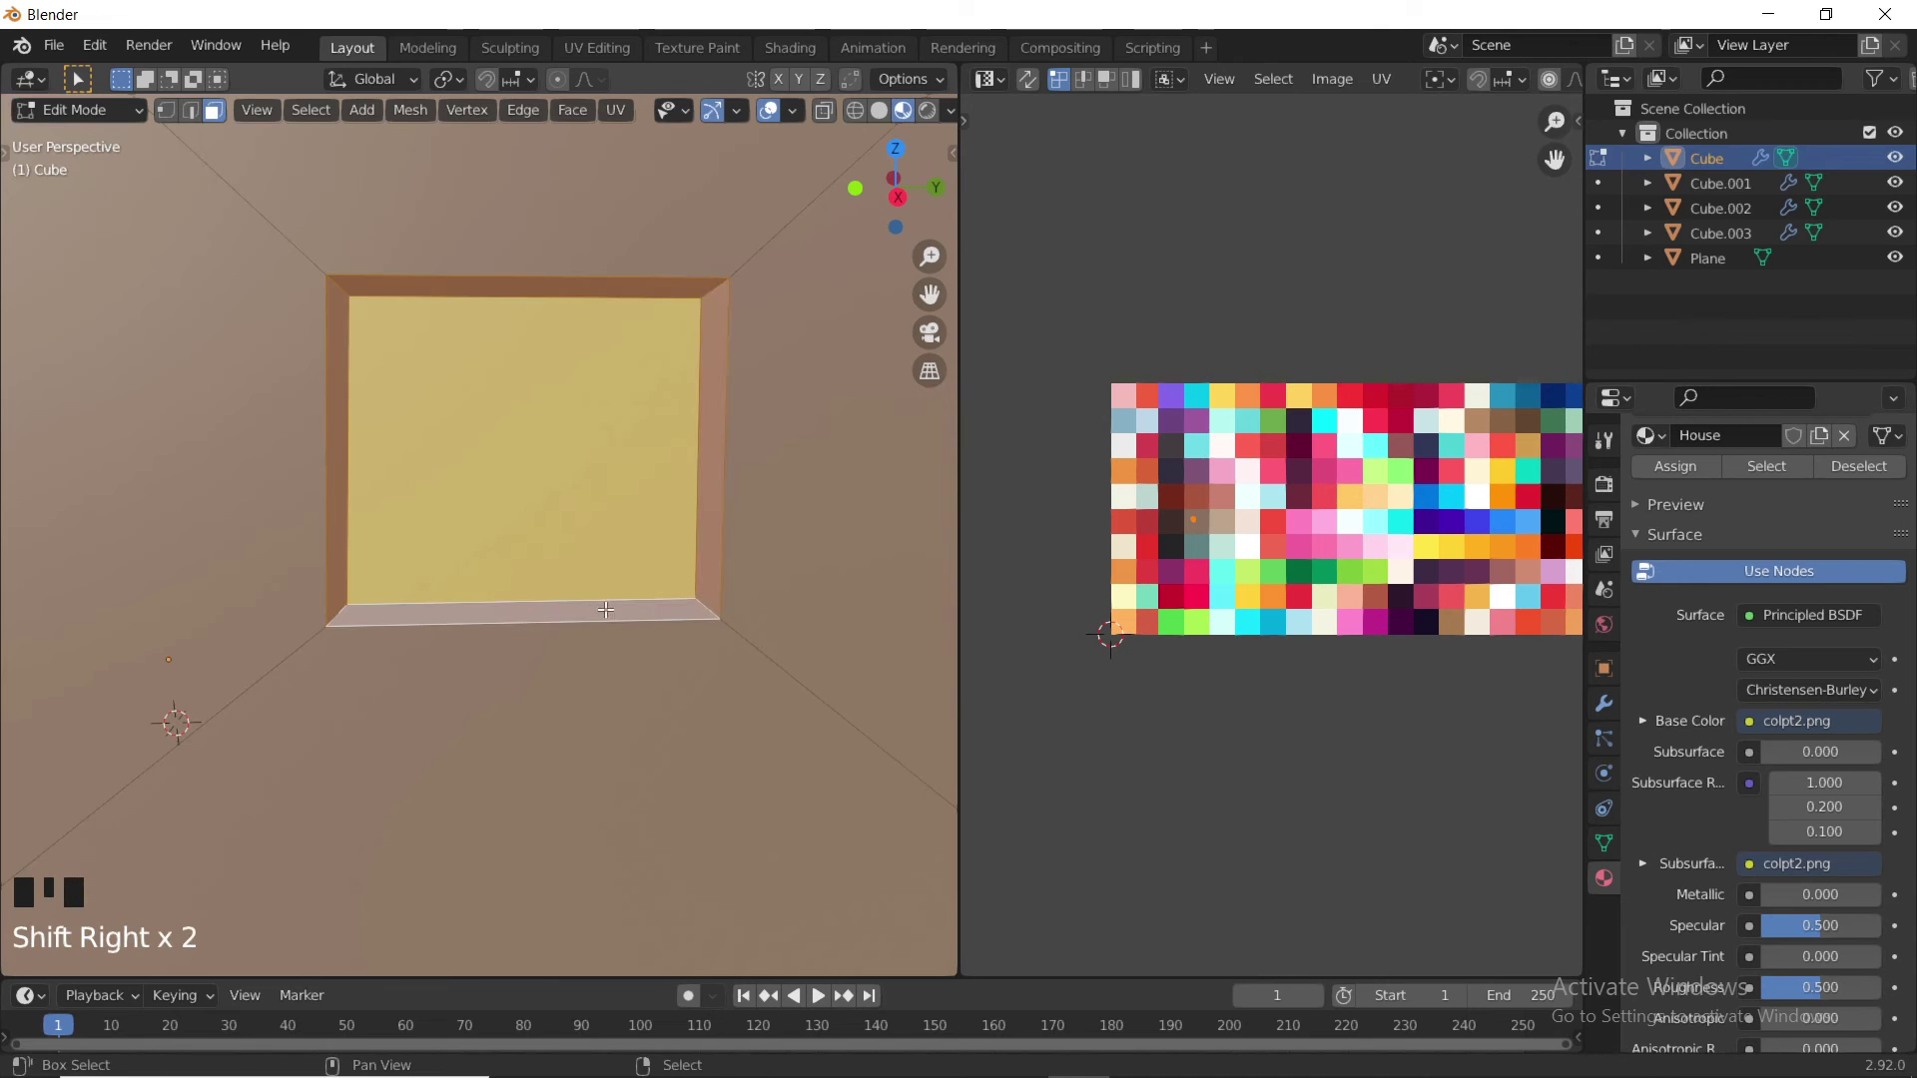
pyautogui.press('g')
pyautogui.click(1188, 548)
pyautogui.press('a')
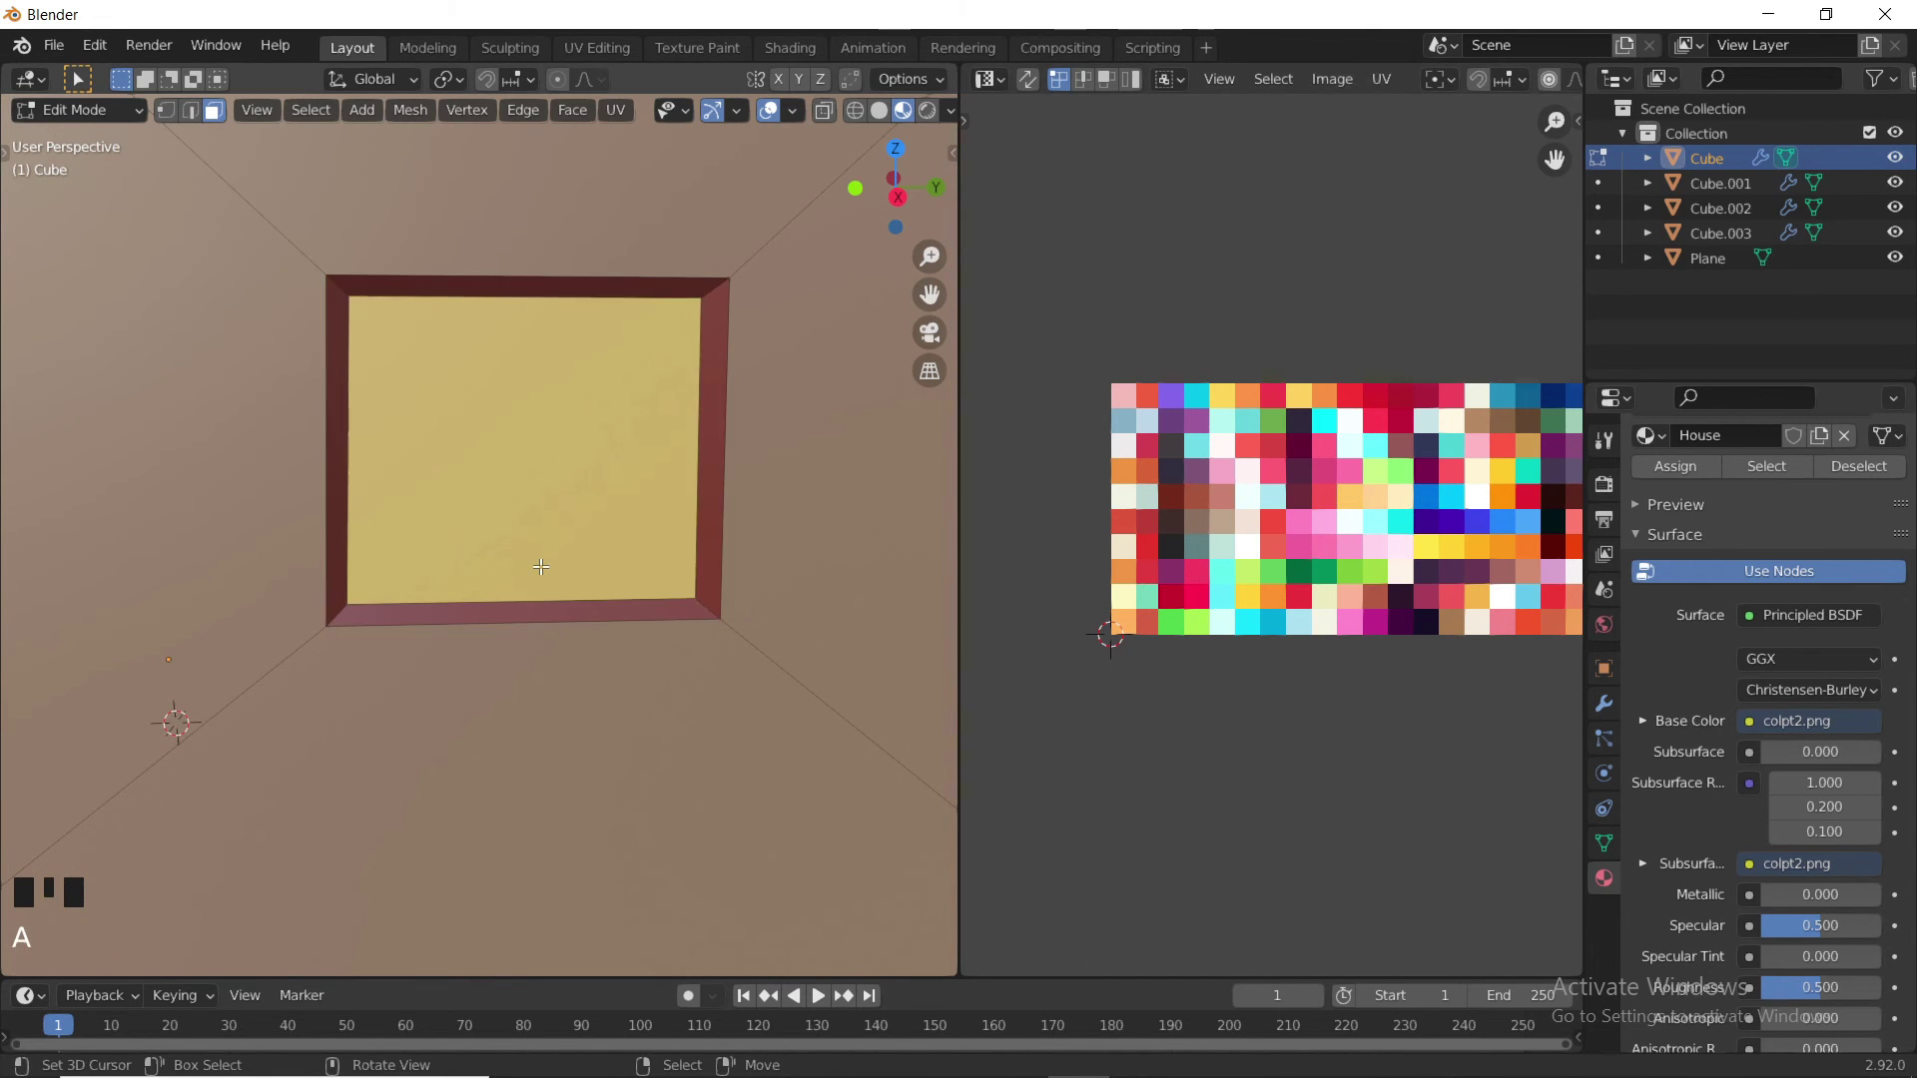
# - Select the door panel's face, move its UVs onto the dark red swatch, clear the selection and leave Edit Mode
pyautogui.press('Tab')
pyautogui.scroll(-5, 537, 567)
pyautogui.moveTo(537, 566); pyautogui.dragTo(520, 515, button='middle')
pyautogui.press('Tab')
pyautogui.scroll(2, 536, 513)
pyautogui.rightClick(572, 500)
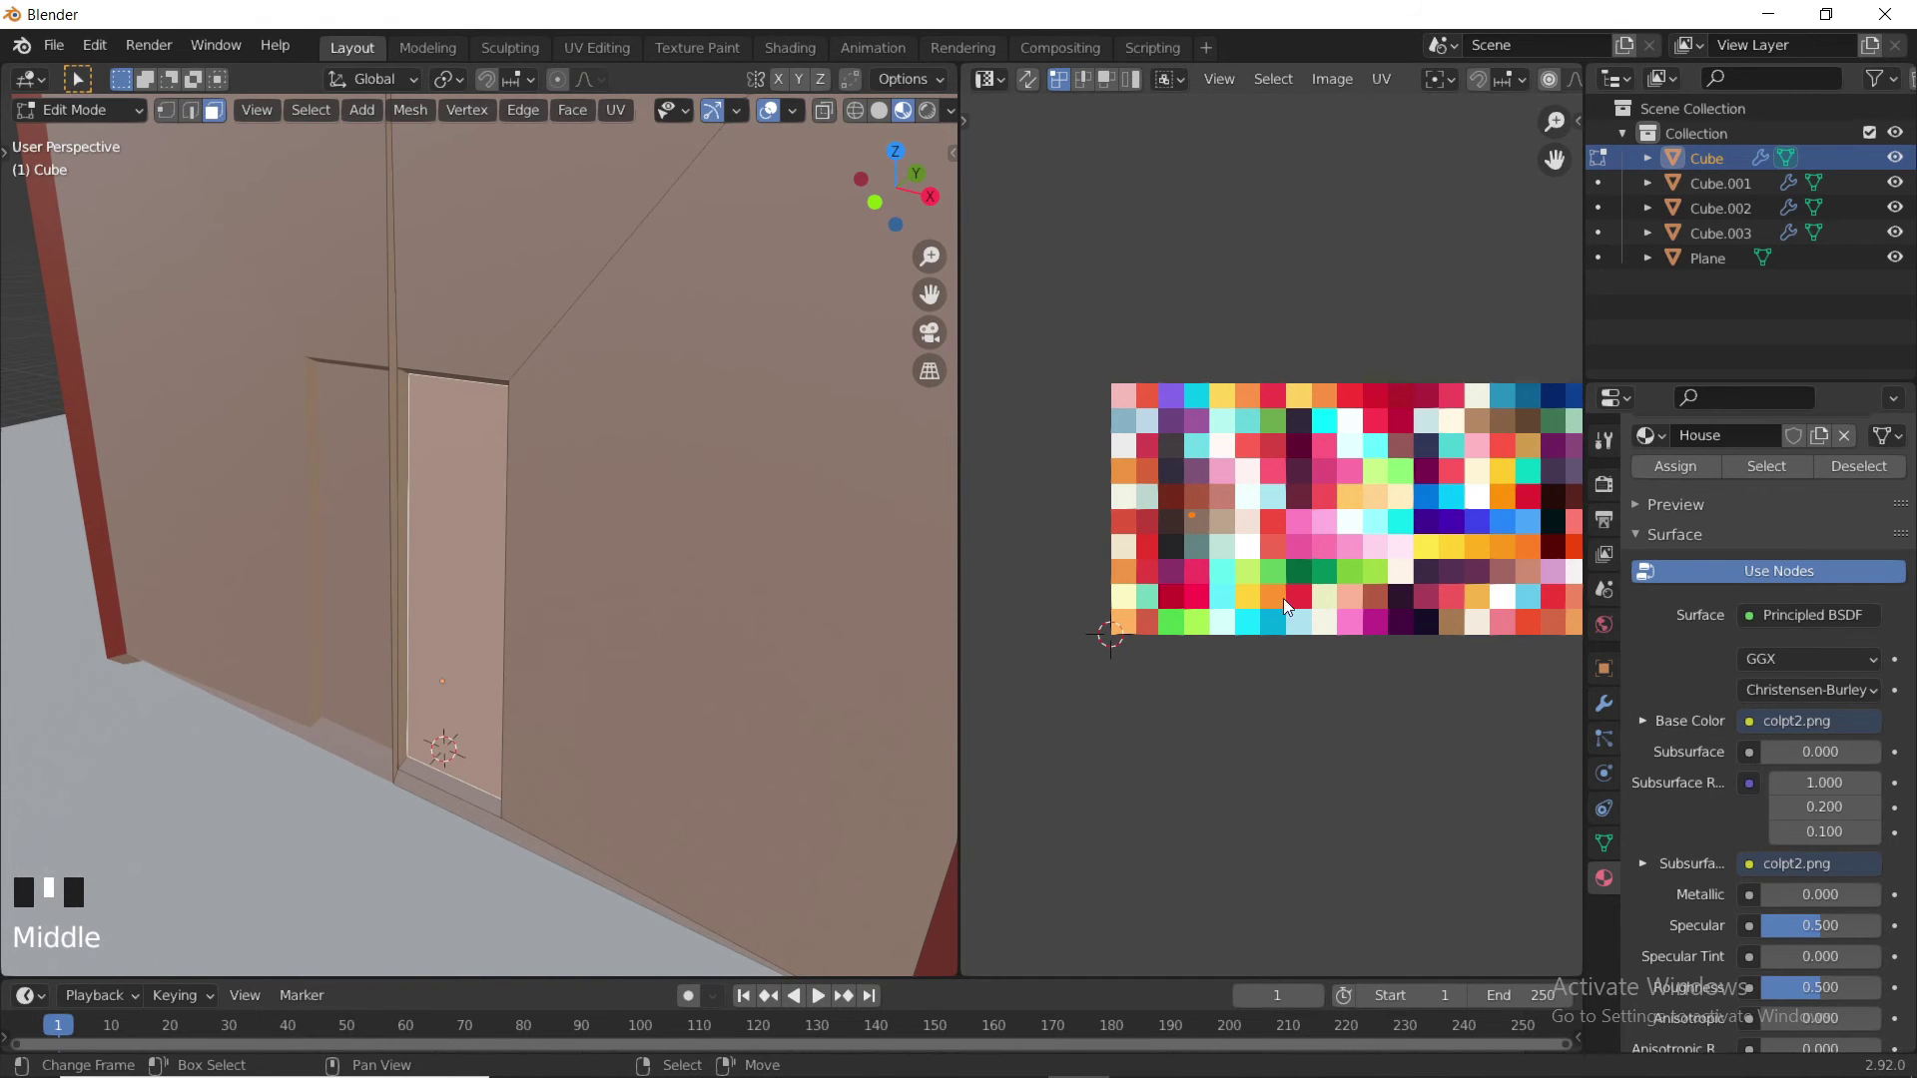
pyautogui.press('g')
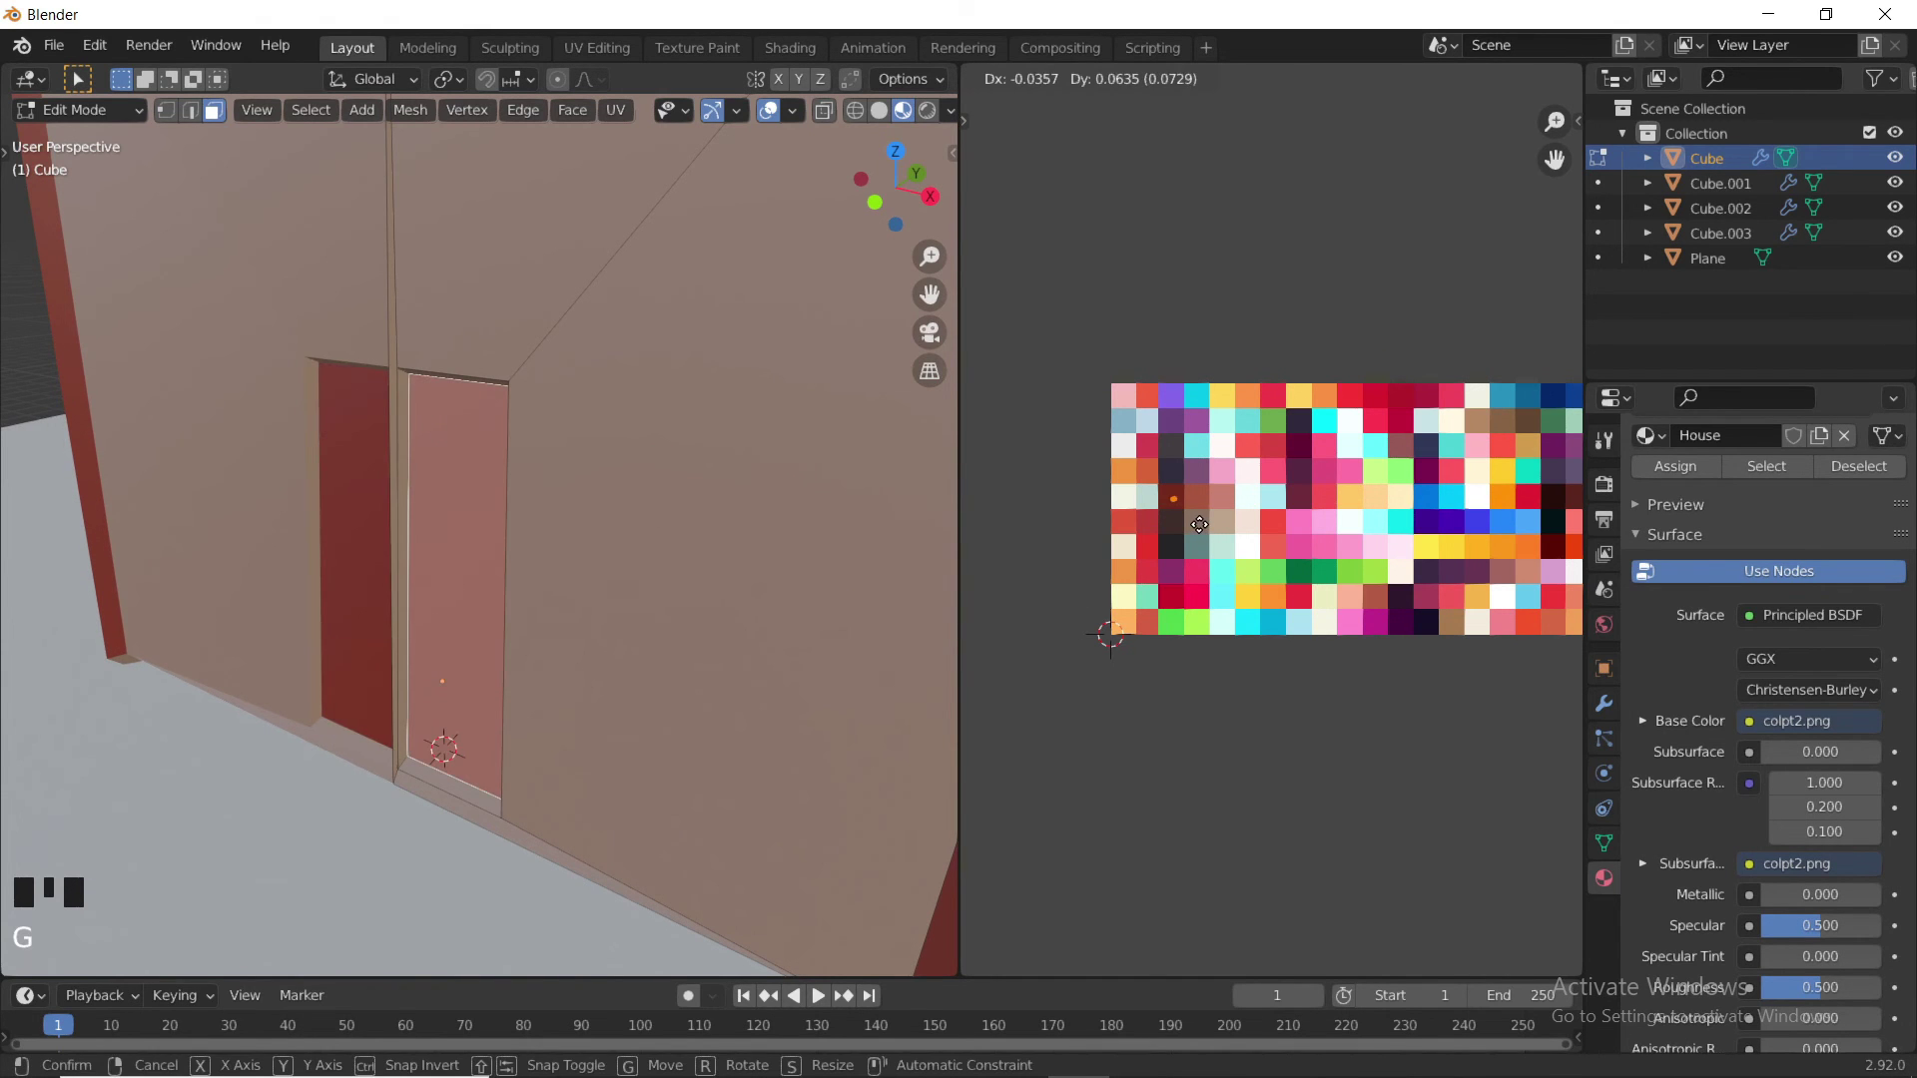
pyautogui.click(1199, 524)
pyautogui.press('a')
pyautogui.press('Tab')
pyautogui.scroll(-4, 363, 549)
pyautogui.moveTo(363, 549); pyautogui.dragTo(504, 549, button='middle')
pyautogui.scroll(3, 309, 550)
pyautogui.press('Tab')
pyautogui.scroll(-2, 439, 581)
pyautogui.scroll(2, 417, 565)
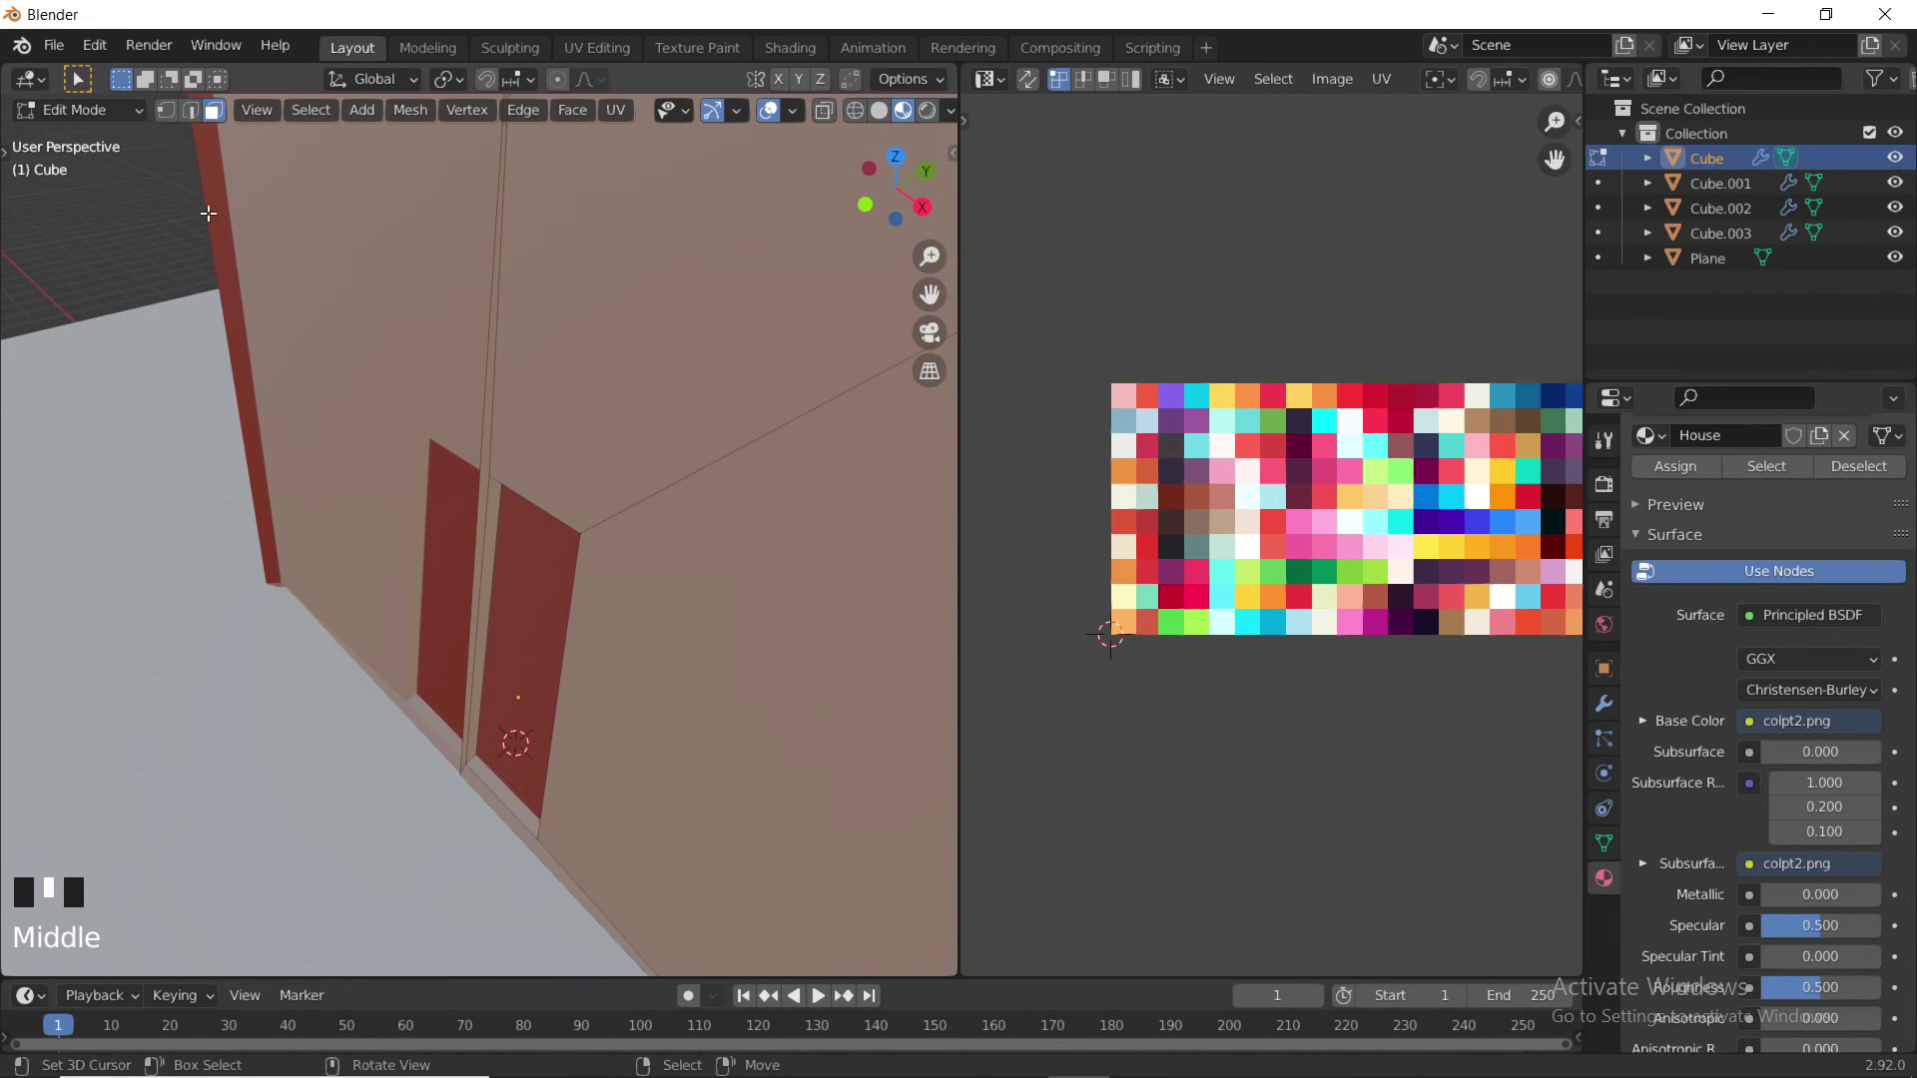
pyautogui.click(170, 111)
pyautogui.scroll(2, 395, 494)
pyautogui.moveTo(385, 505); pyautogui.dragTo(437, 531, button='middle')
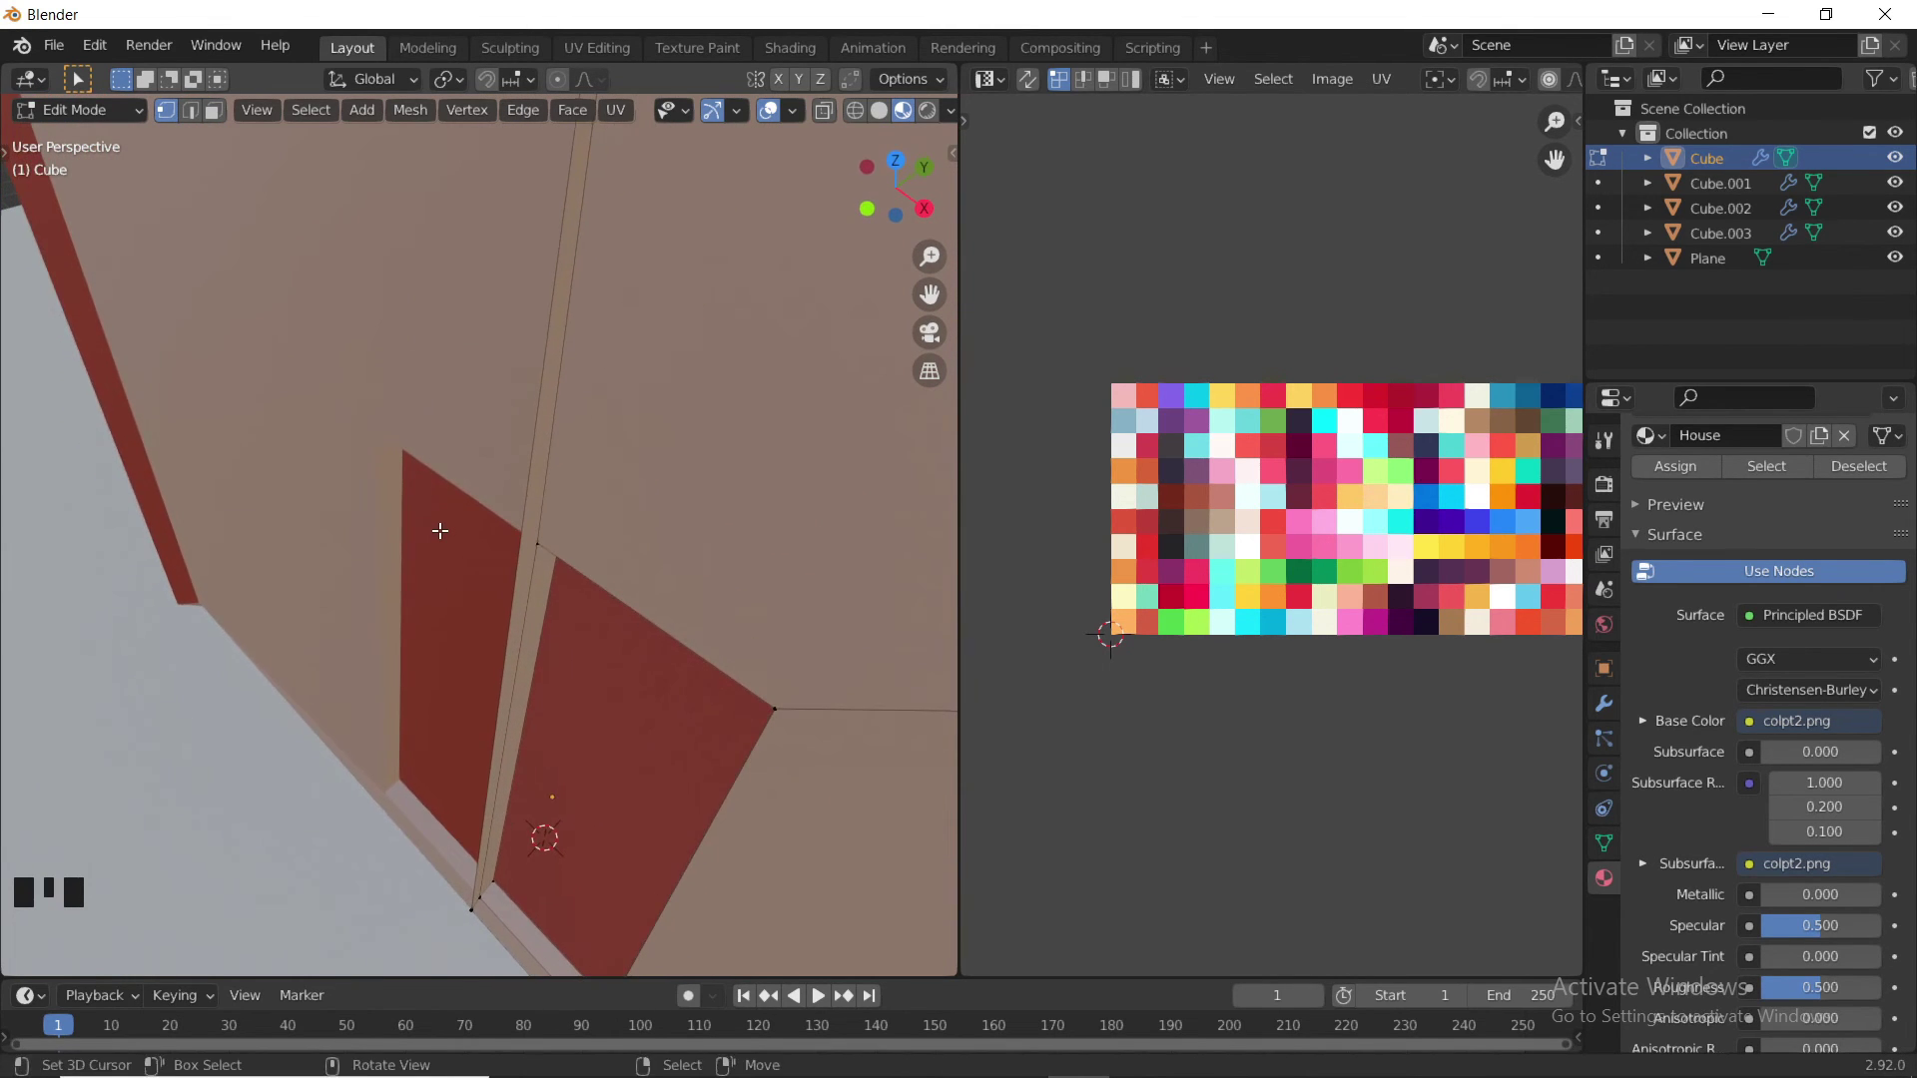
pyautogui.scroll(-2, 440, 530)
pyautogui.scroll(-2, 502, 390)
pyautogui.scroll(1, 502, 389)
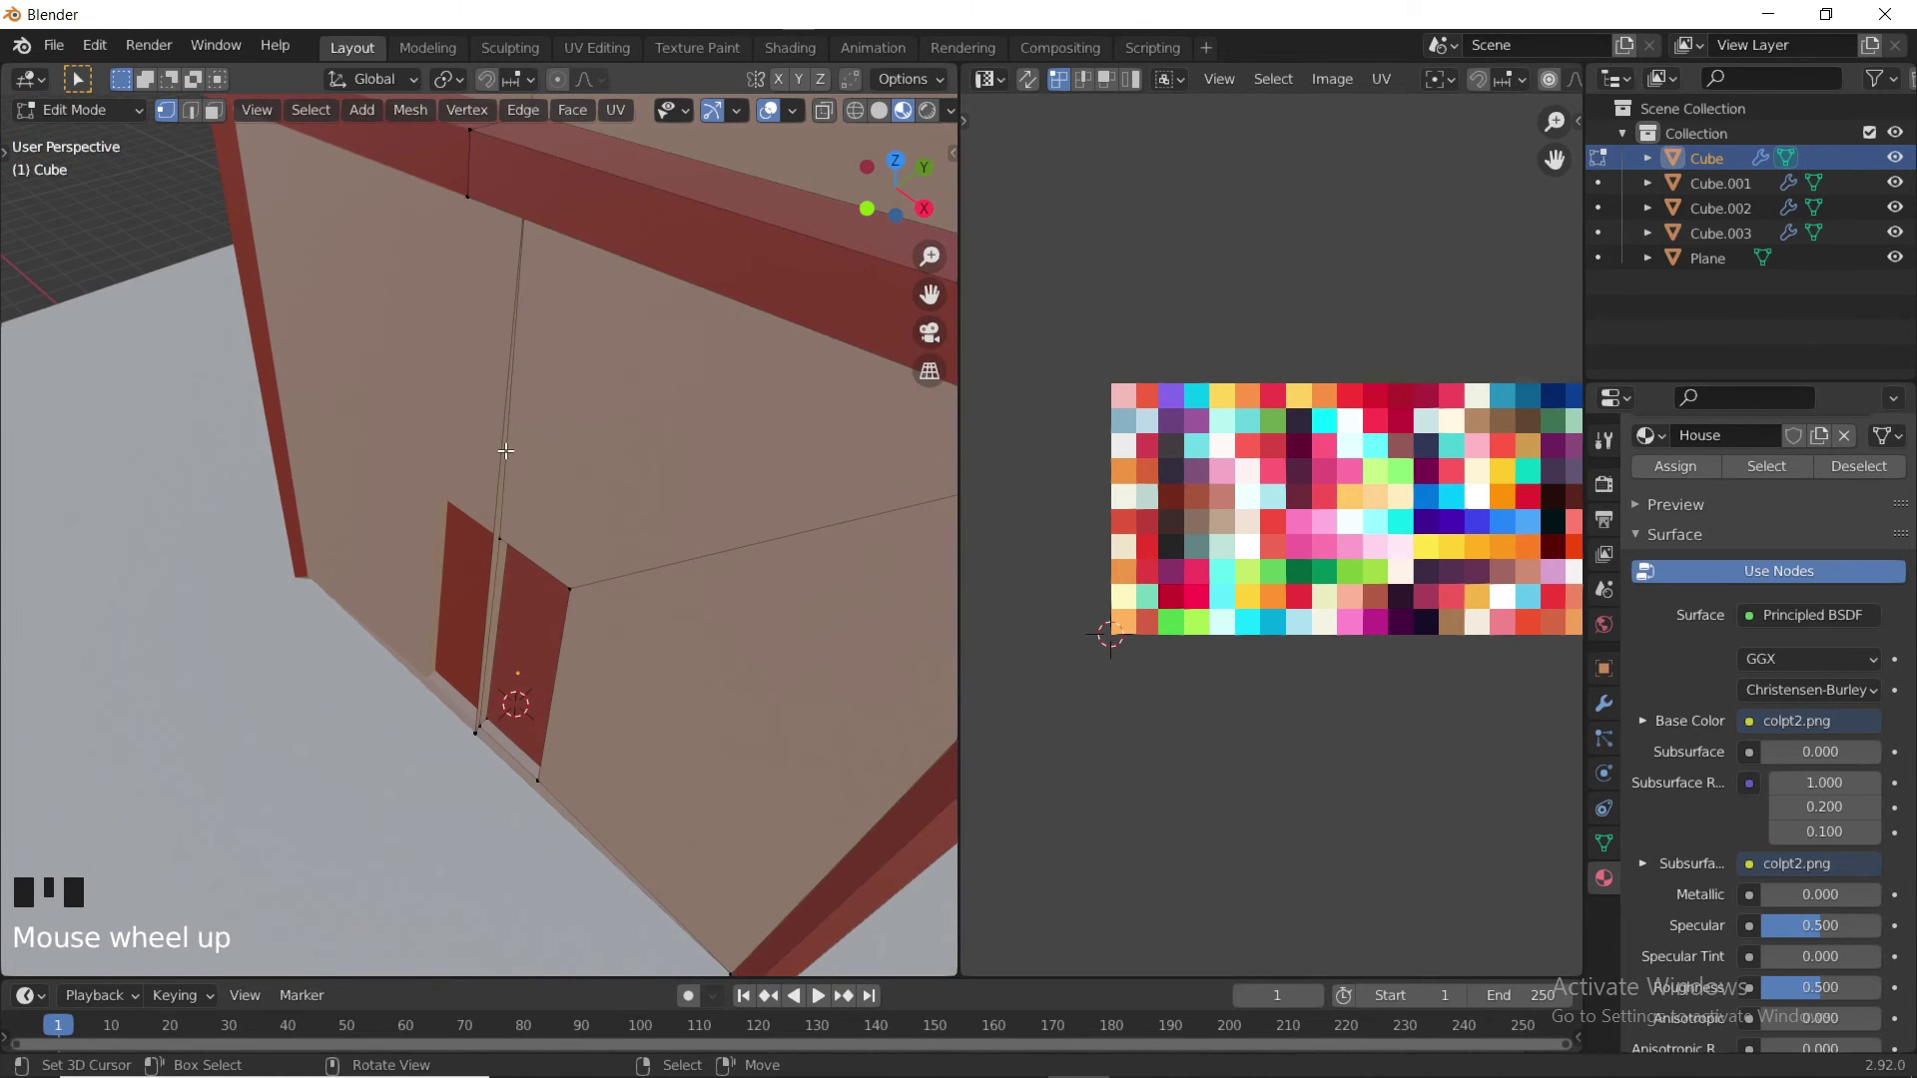
pyautogui.moveTo(506, 453); pyautogui.dragTo(501, 424, button='middle')
pyautogui.press('x')
pyautogui.click(540, 741)
pyautogui.moveTo(559, 725); pyautogui.dragTo(528, 696, button='middle')
pyautogui.hotkey('ctrl', 'z')
pyautogui.scroll(2, 560, 629)
pyautogui.press('Tab')
# - Assign the existing House material to the beam along the roof ridge
pyautogui.scroll(-3, 719, 661)
pyautogui.scroll(-2, 580, 664)
pyautogui.scroll(2, 639, 659)
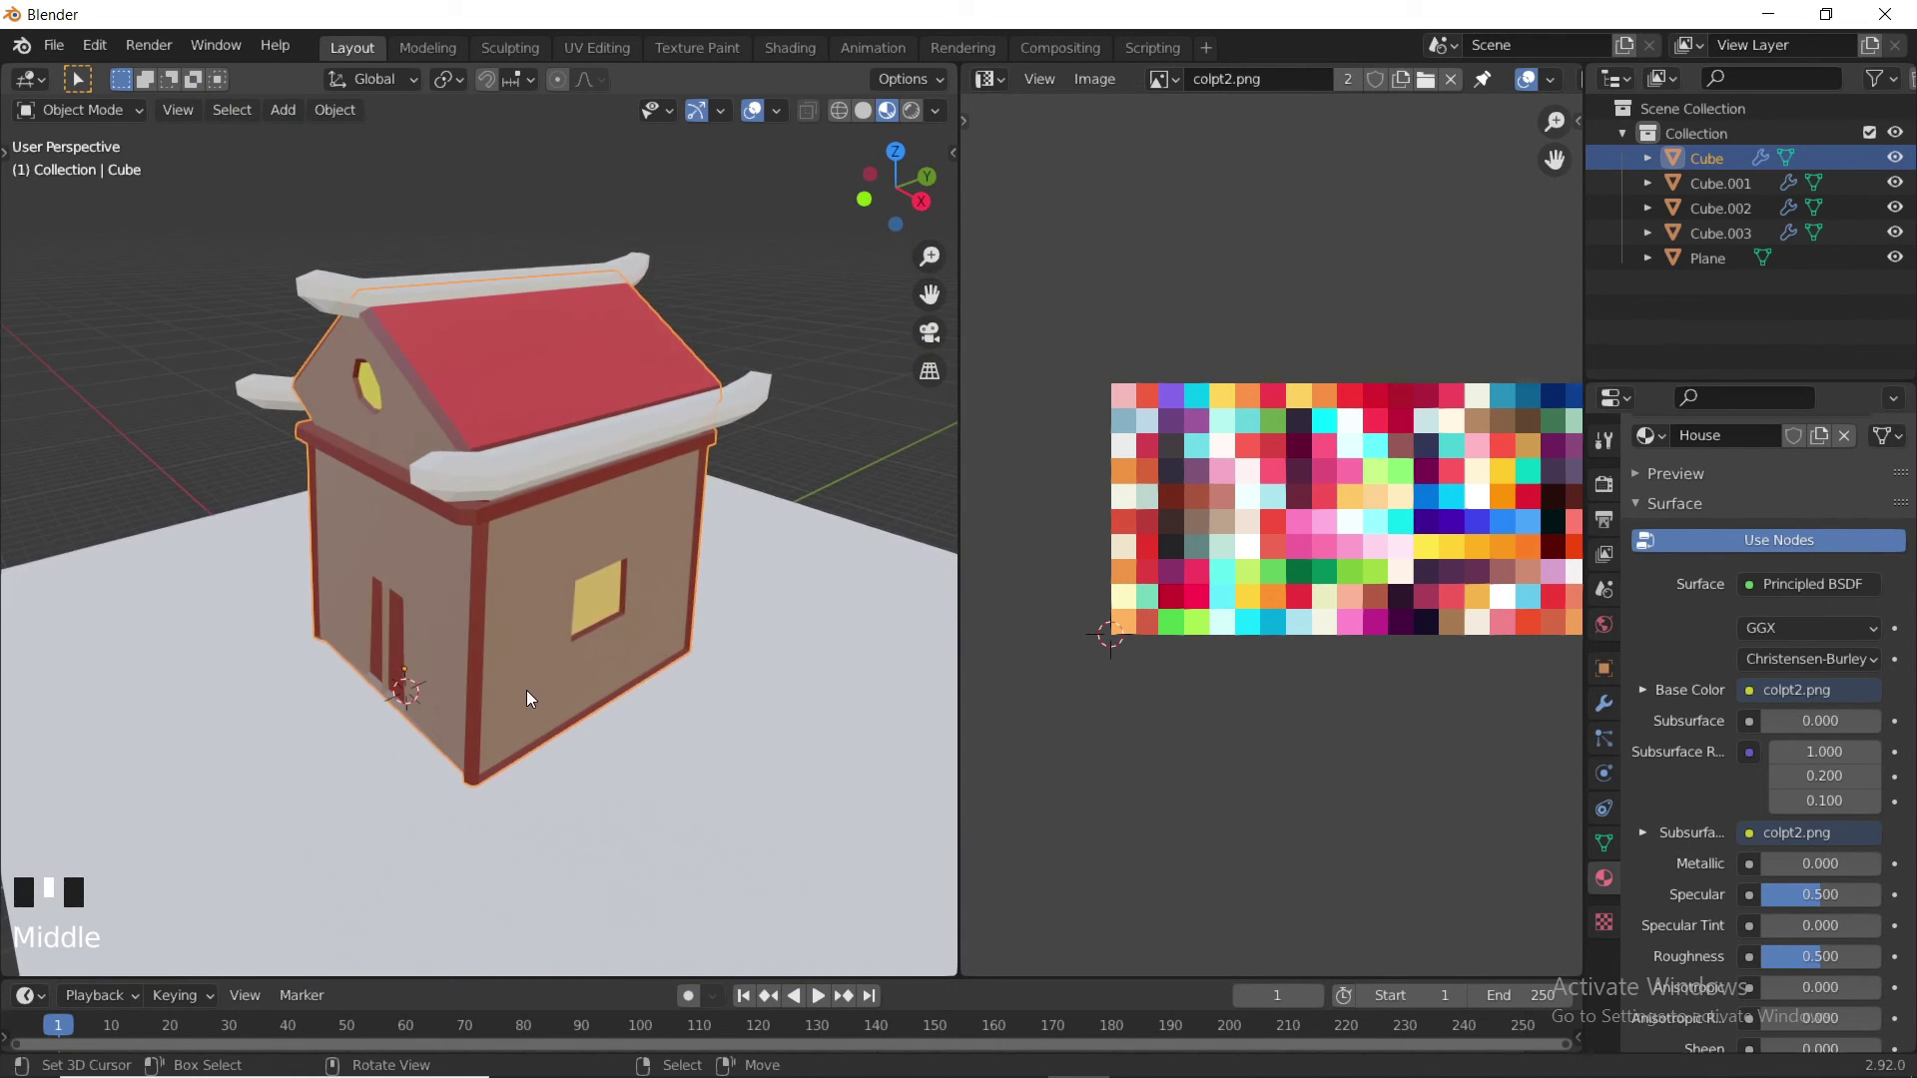
pyautogui.rightClick(328, 276)
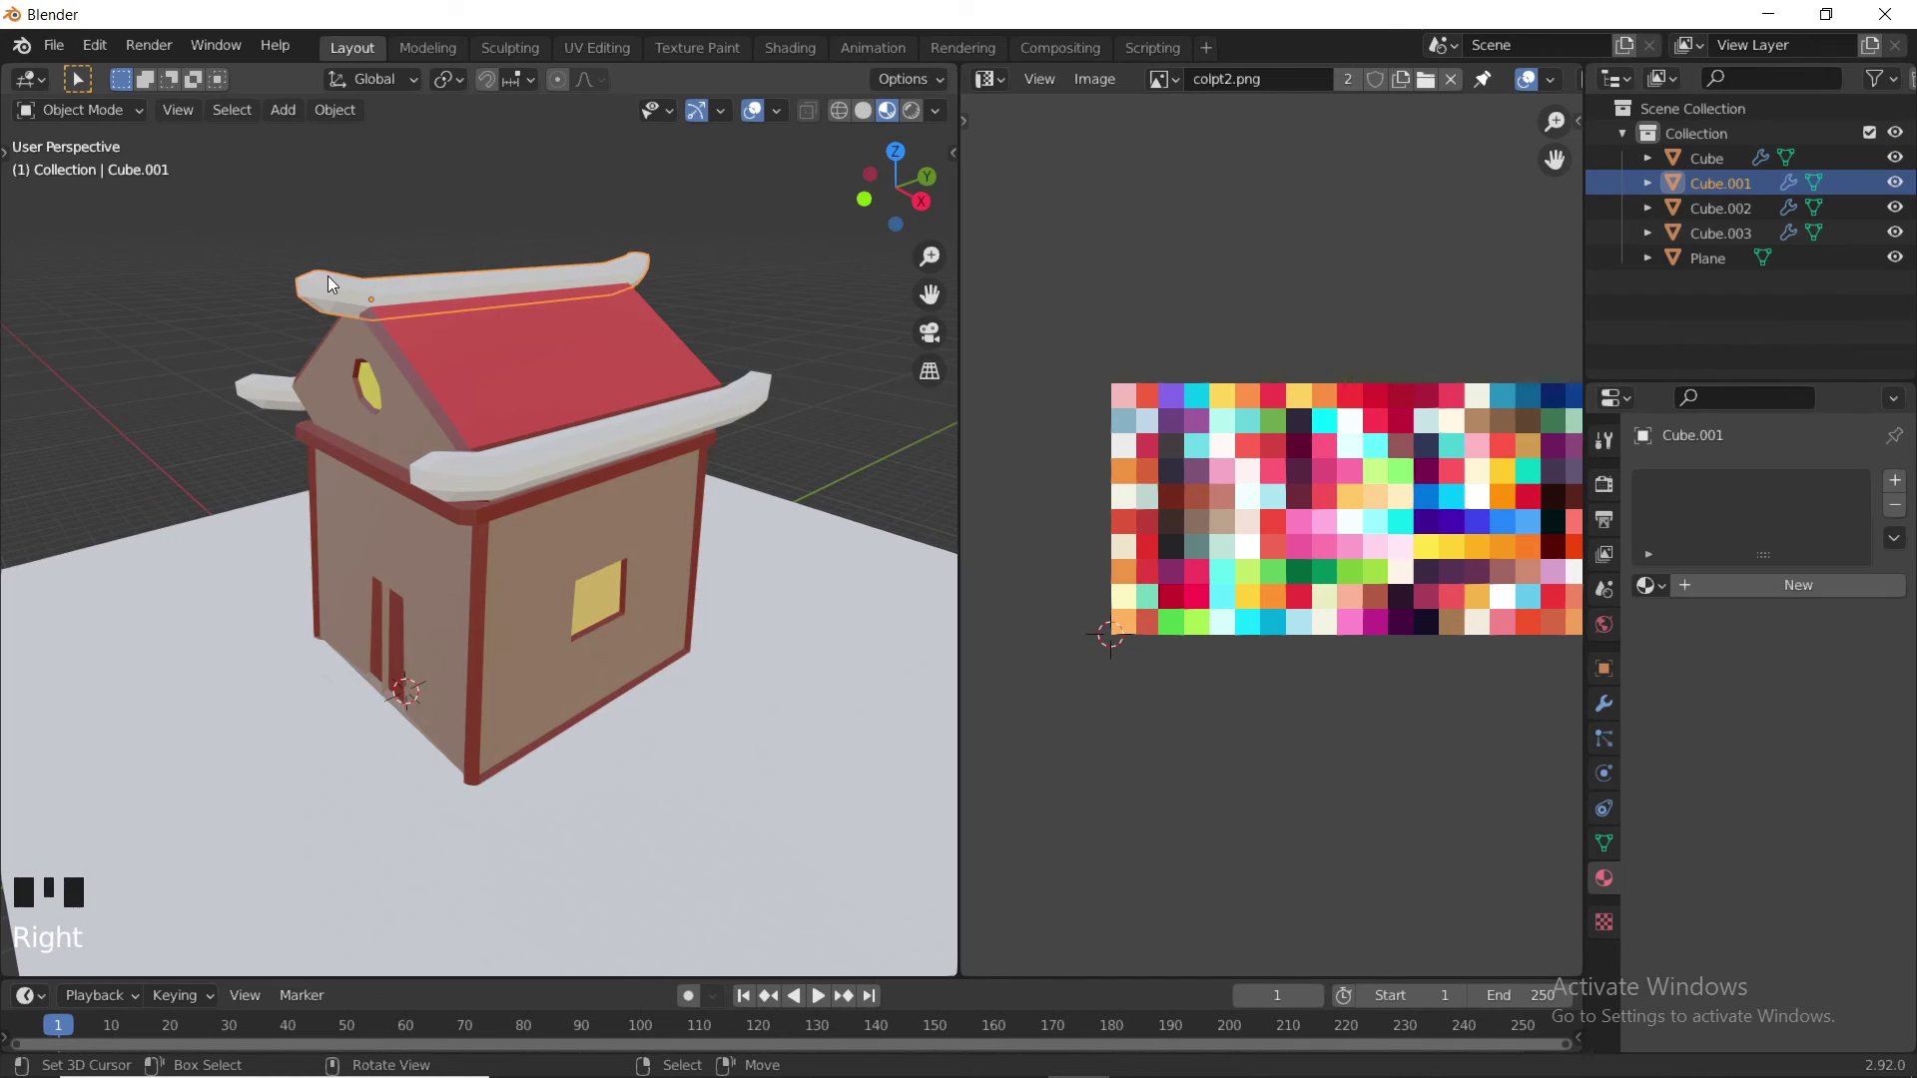
pyautogui.click(1650, 588)
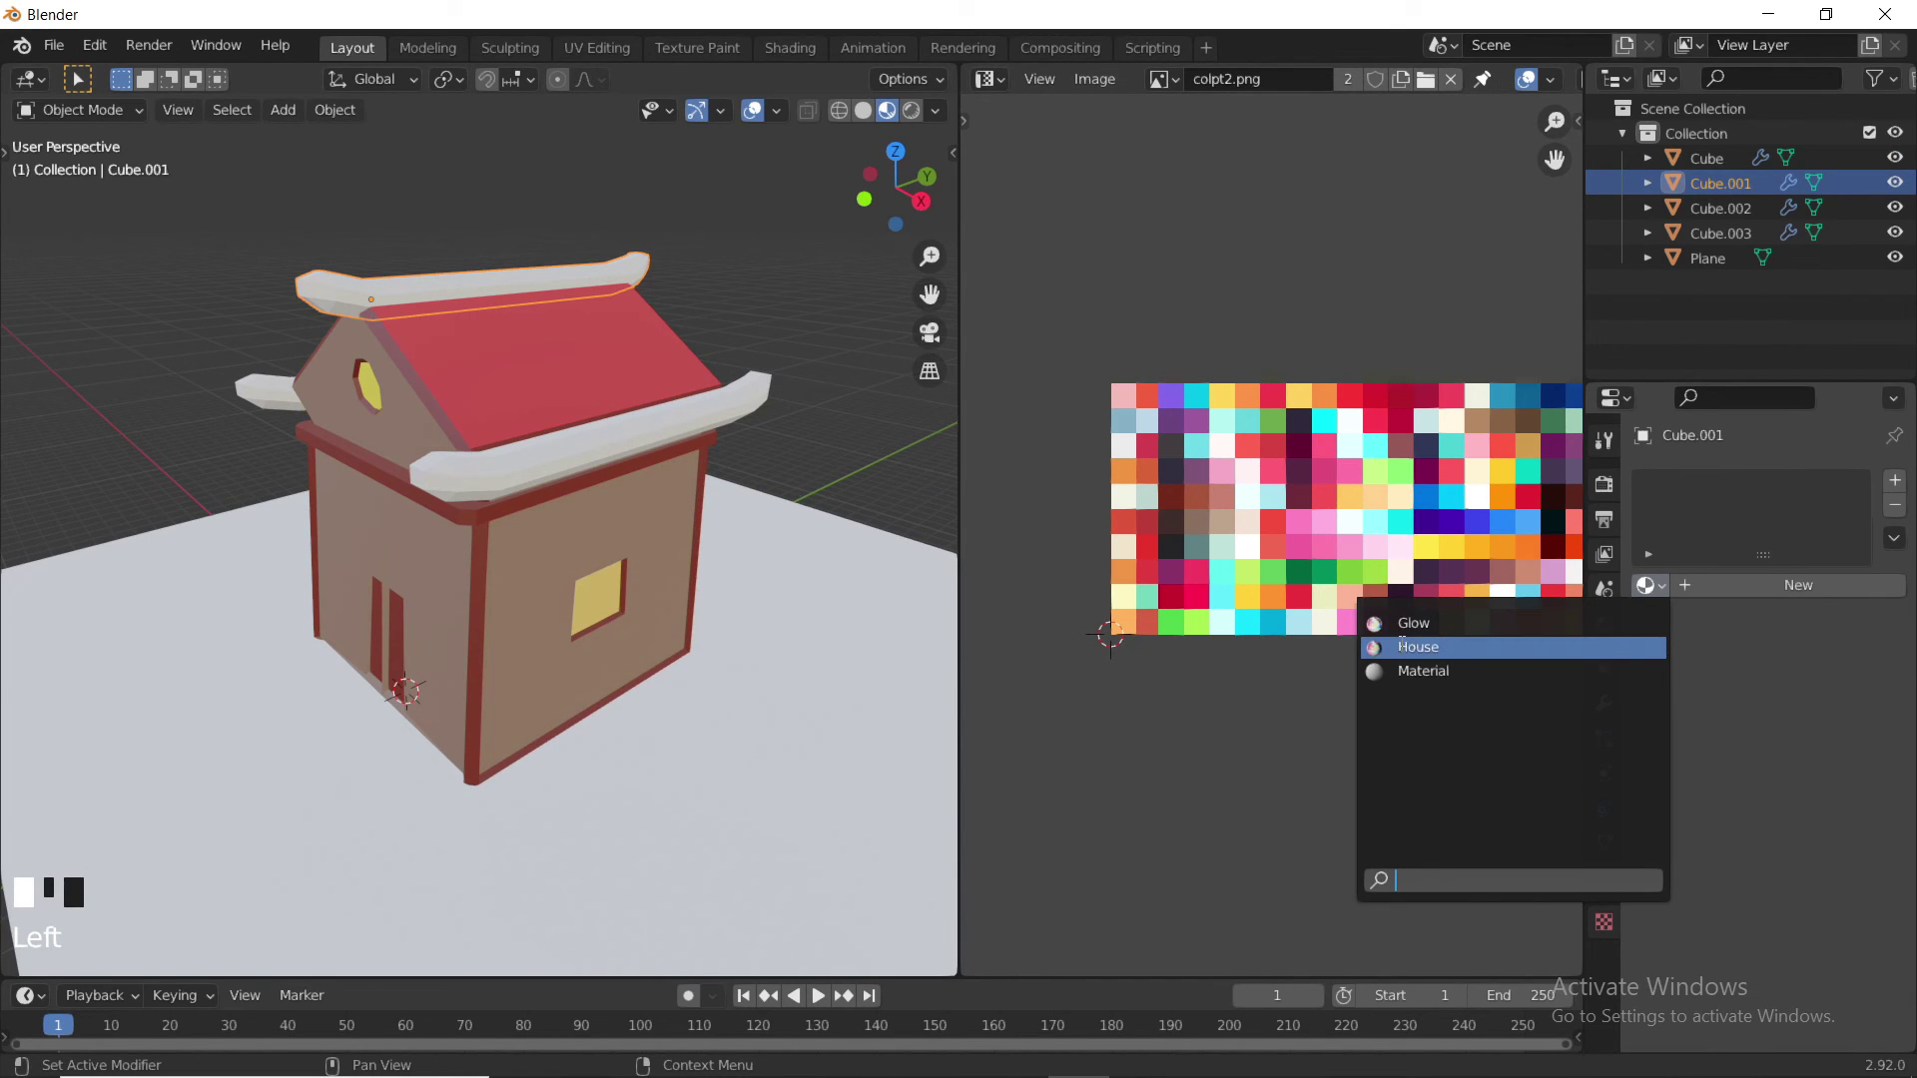
pyautogui.click(1418, 647)
# - Assign the existing House material to the two beams along the roof's eaves
pyautogui.rightClick(602, 441)
pyautogui.click(1649, 586)
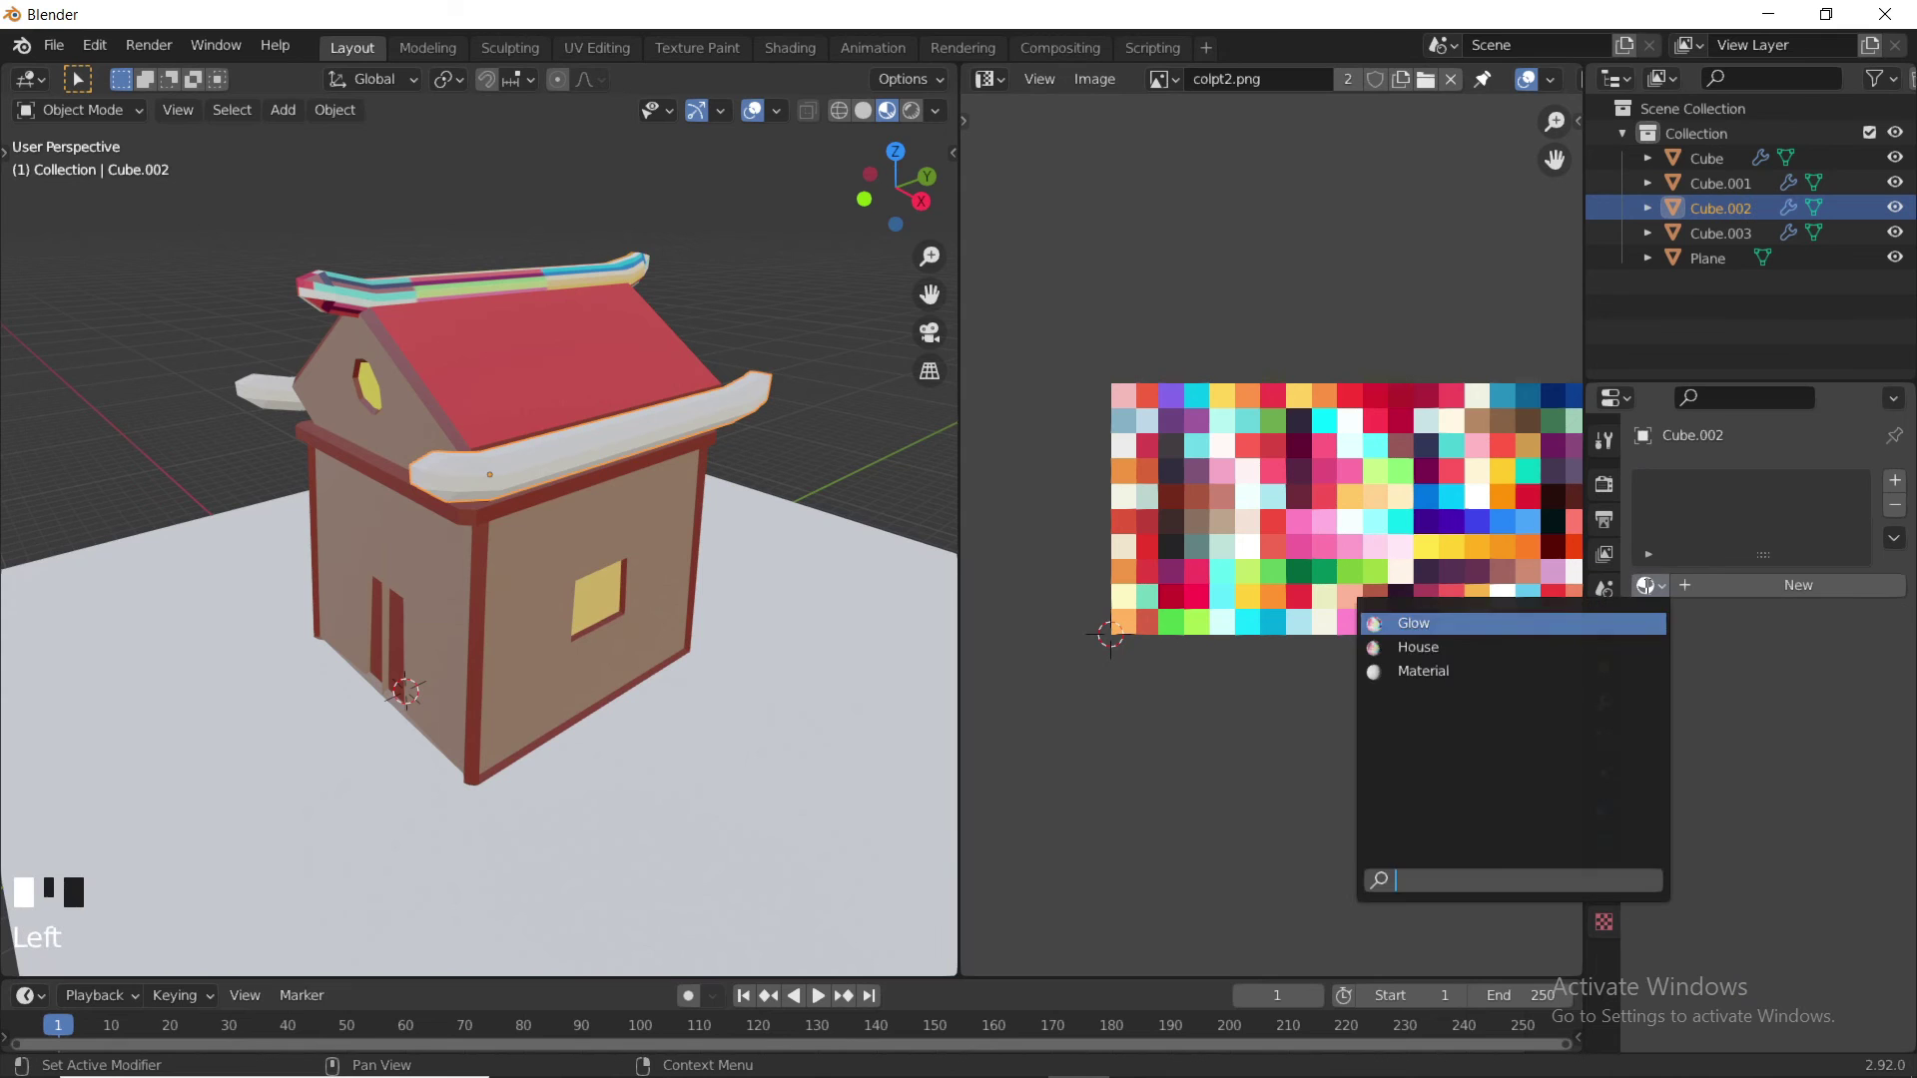
pyautogui.click(1476, 652)
pyautogui.moveTo(560, 411); pyautogui.dragTo(635, 411, button='middle')
pyautogui.rightClick(266, 431)
pyautogui.click(1649, 587)
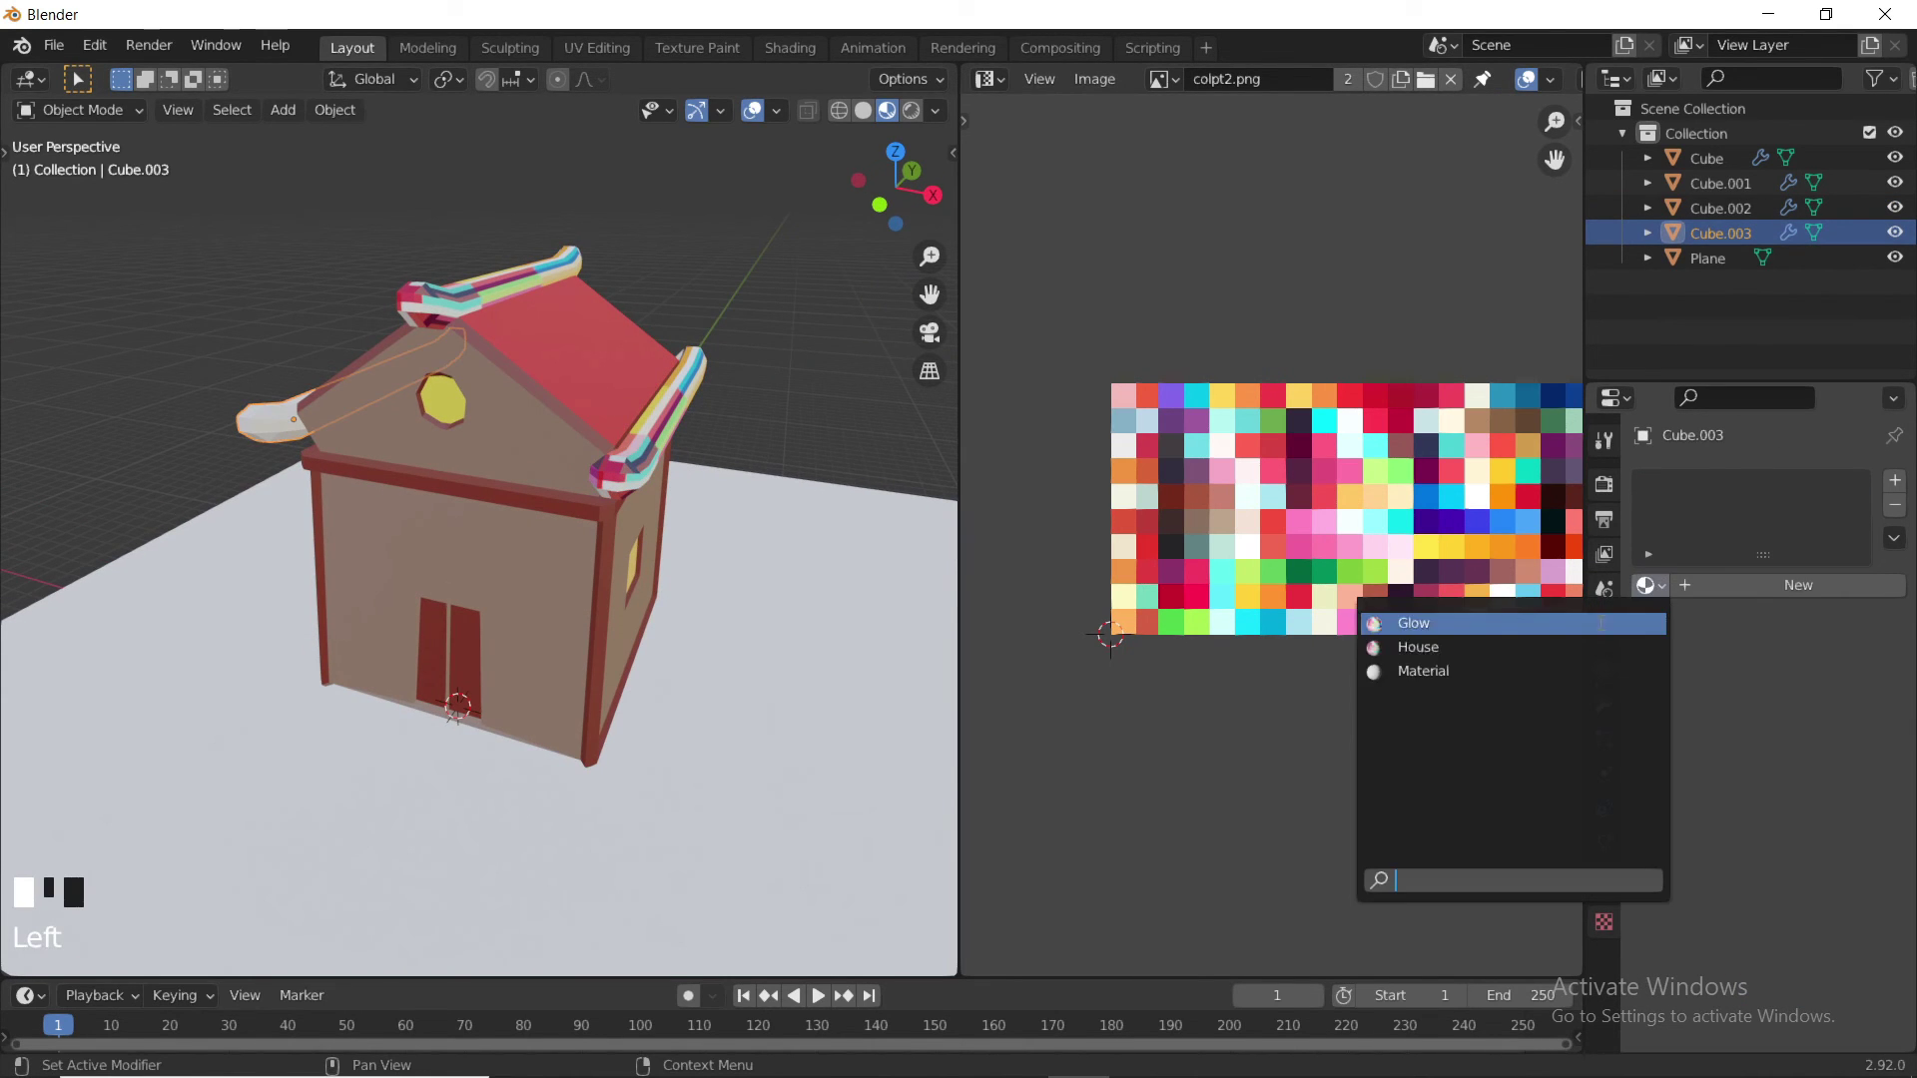
pyautogui.click(1415, 647)
# - Unwrap the whole eave beam on the far side from the square window and shrink its UVs to a small cluster
pyautogui.press('Tab')
pyautogui.press('a')
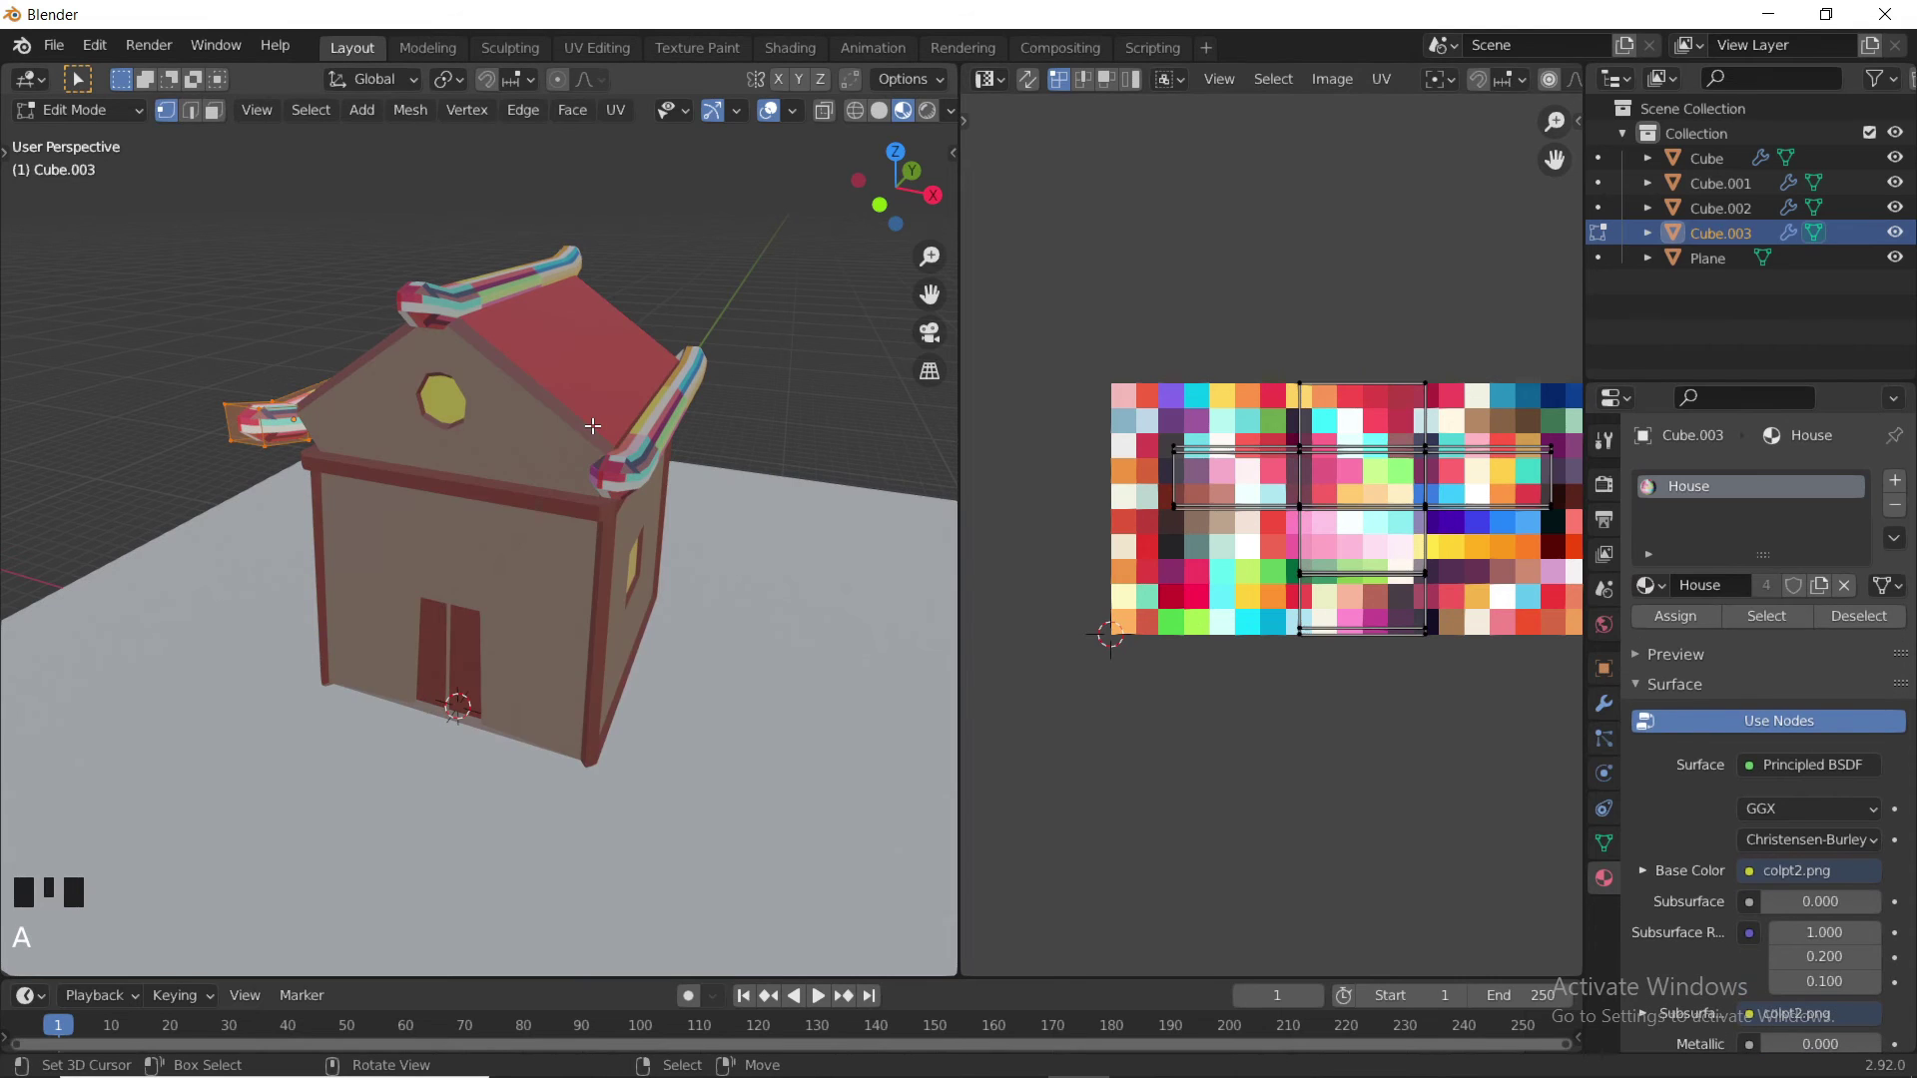
pyautogui.press('u')
pyautogui.click(591, 425)
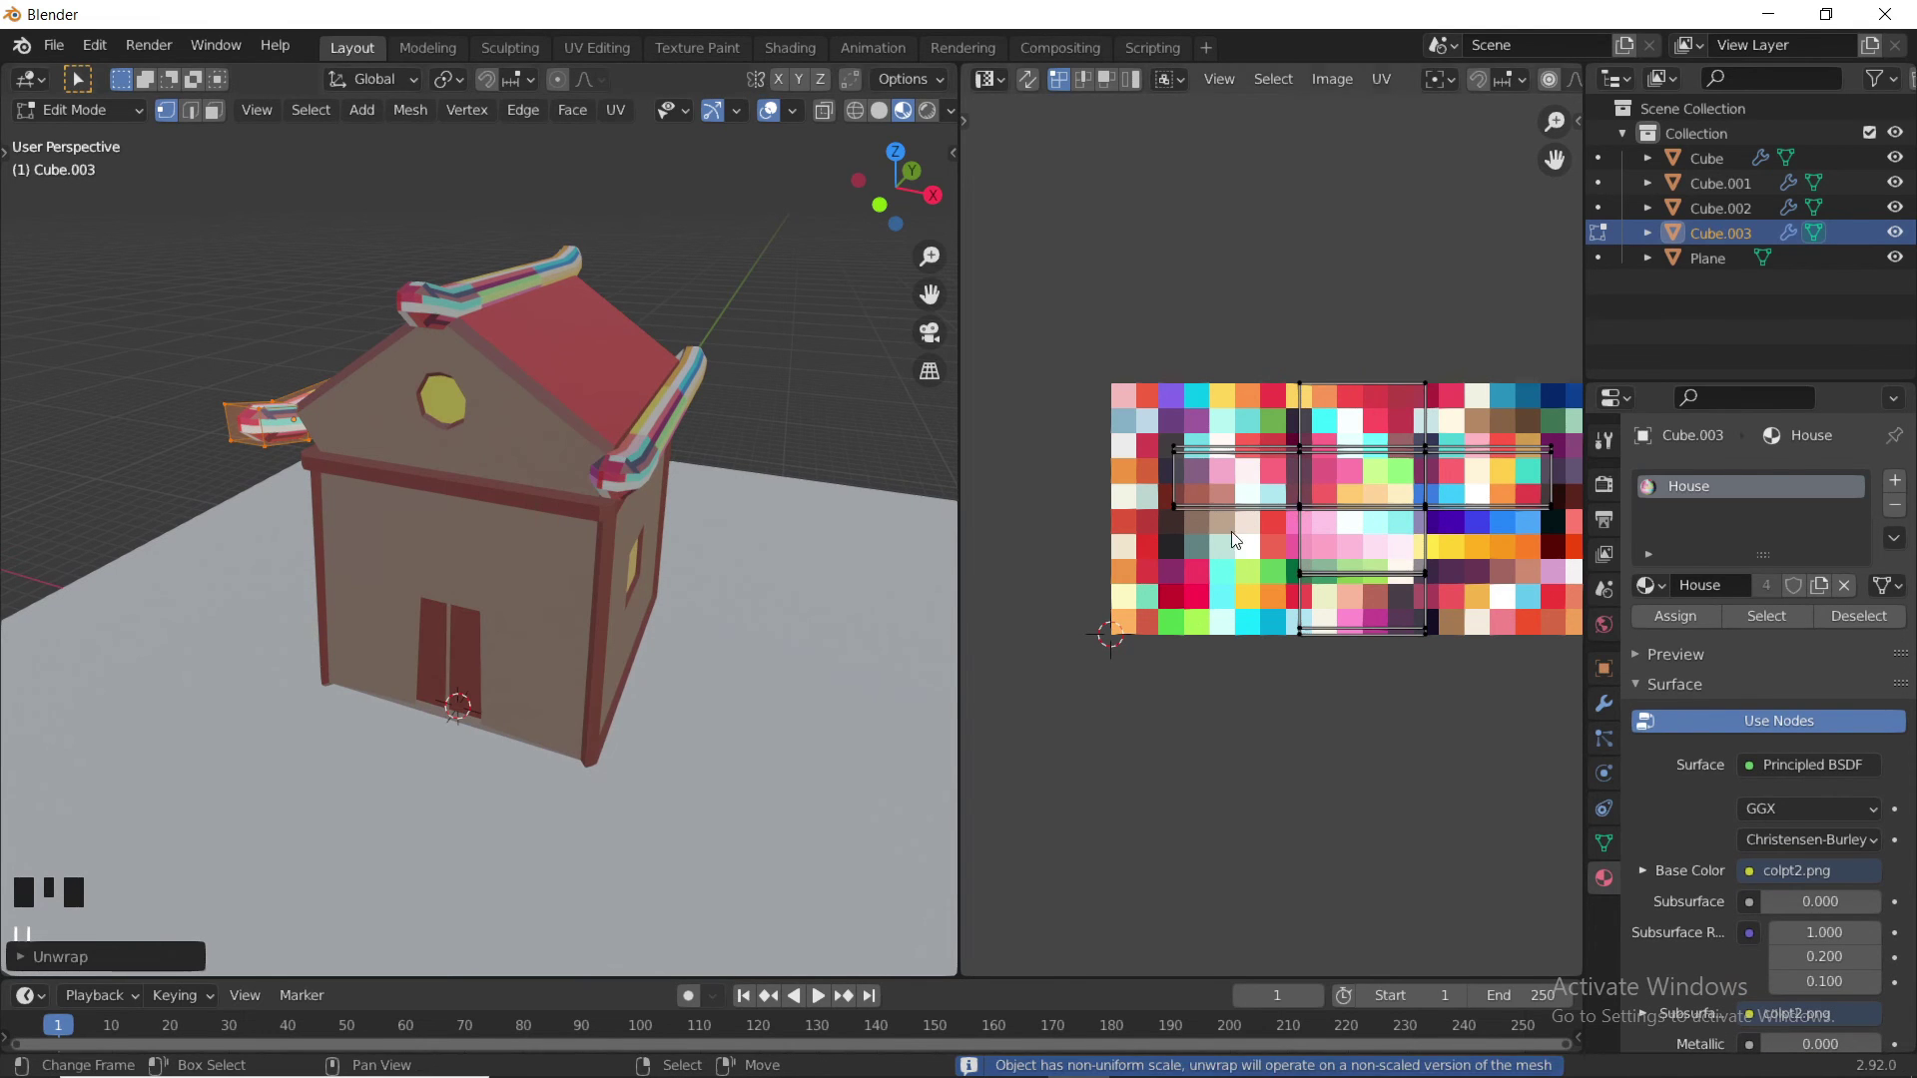
pyautogui.press('s')
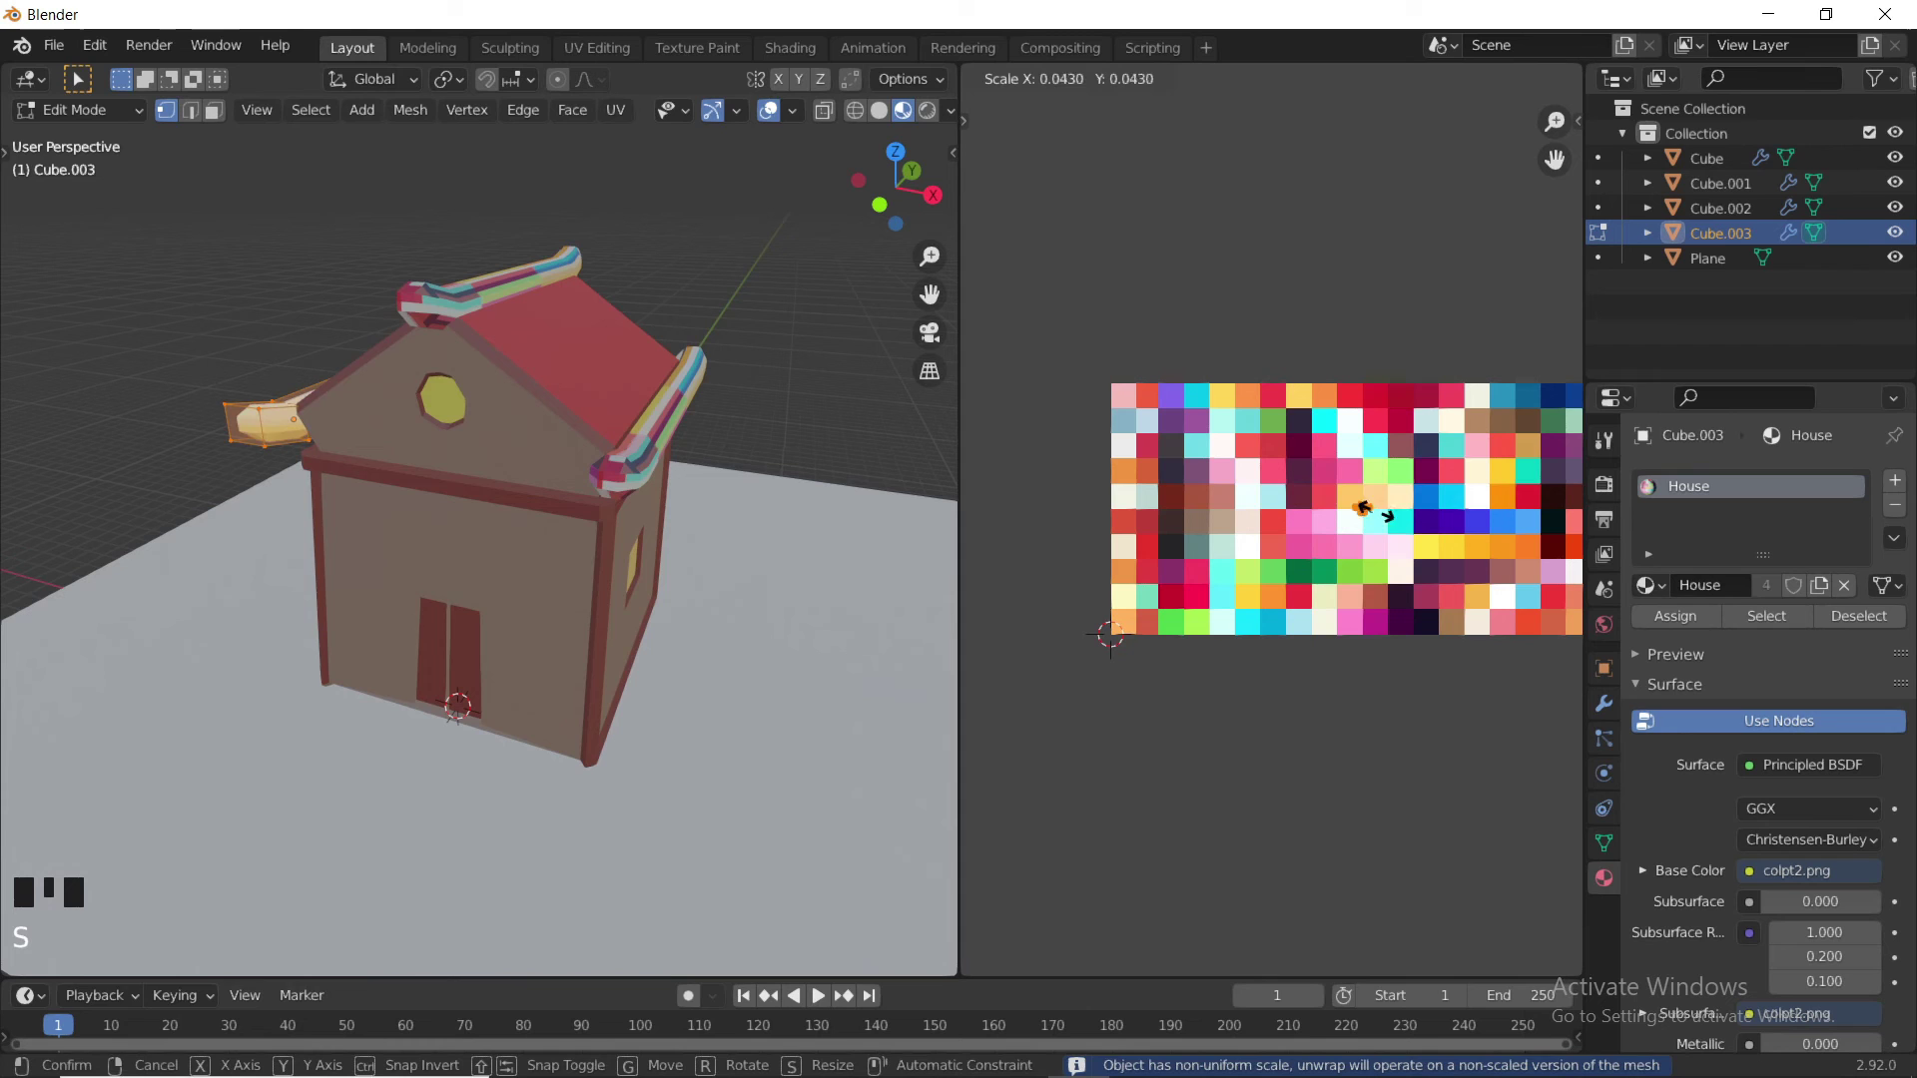
pyautogui.rightClick(1408, 576)
pyautogui.press('s')
pyautogui.click(1382, 515)
# - Move that eave beam's UVs onto the dark red swatch, scale them to fit inside it and leave Edit Mode
pyautogui.press('g')
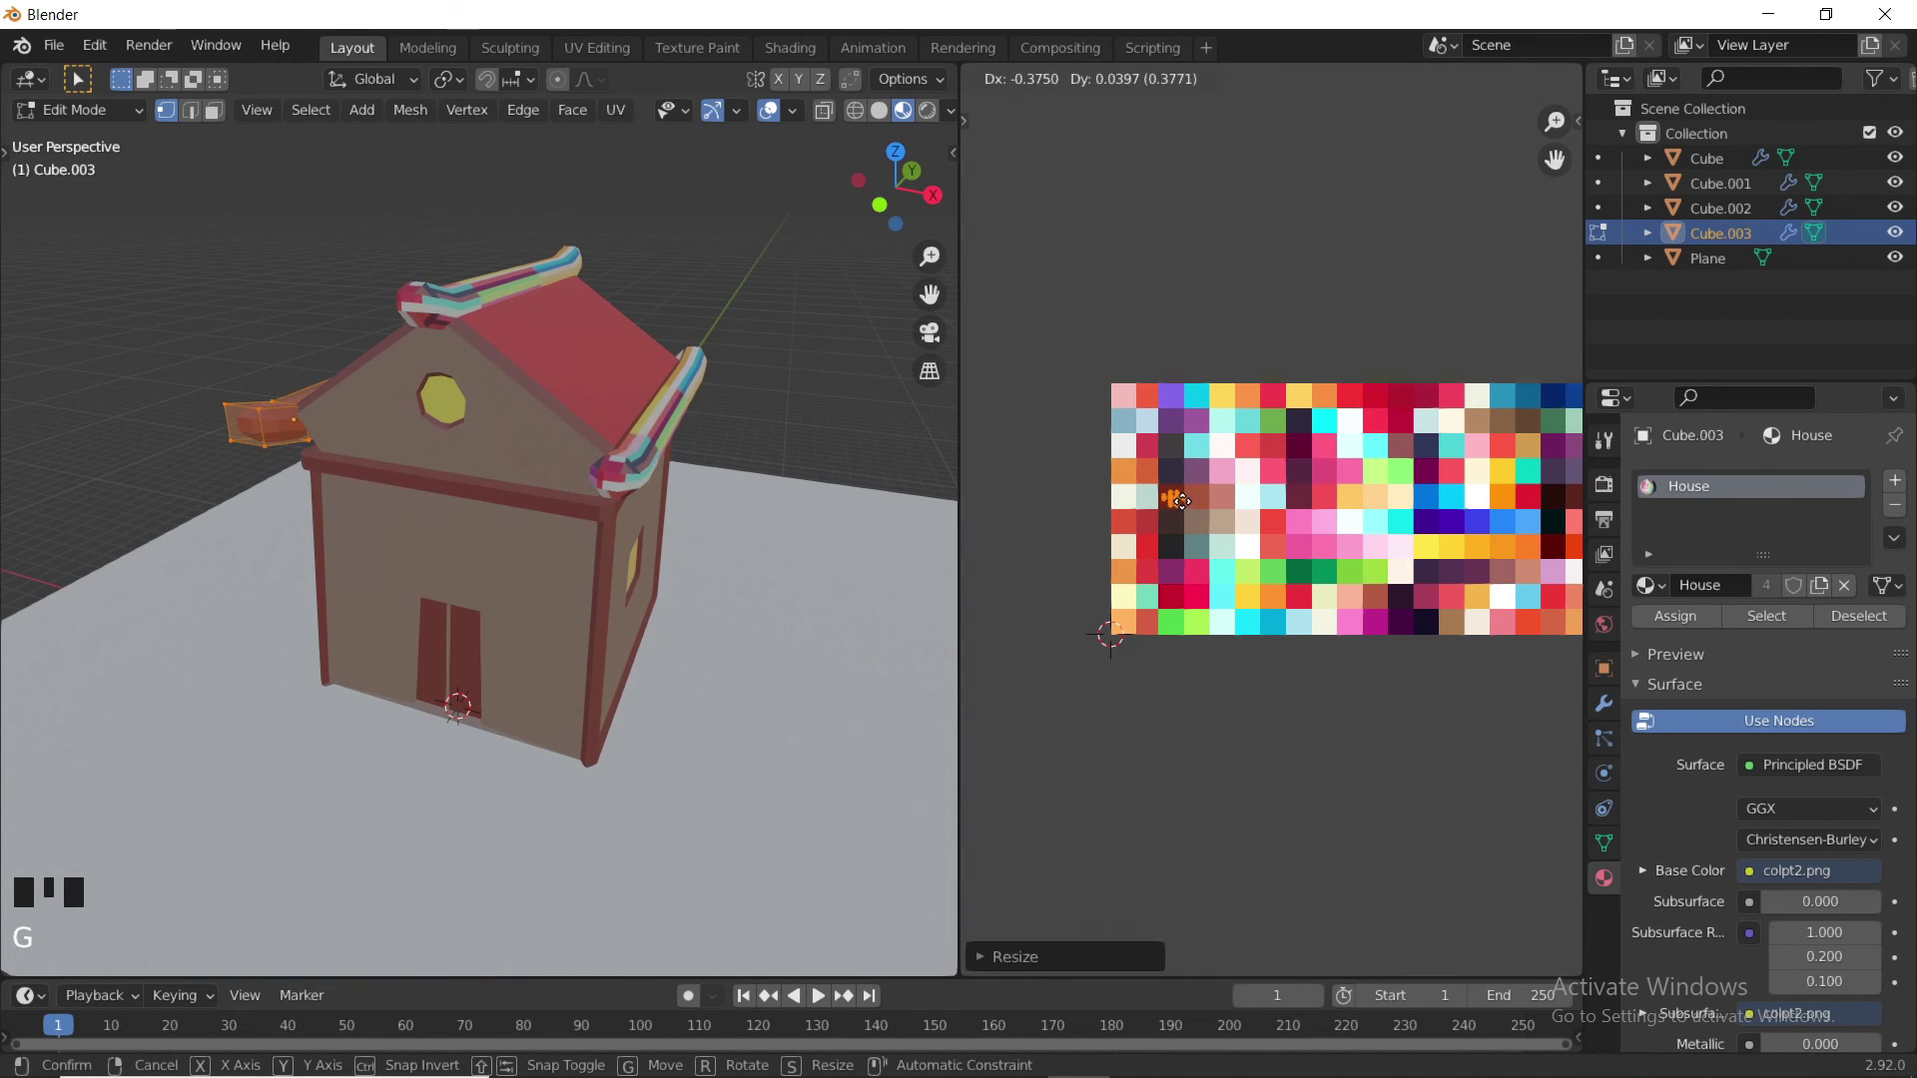
pyautogui.click(1183, 500)
pyautogui.press('s')
pyautogui.click(1292, 535)
pyautogui.moveTo(566, 465); pyautogui.dragTo(537, 475, button='middle')
pyautogui.press('Tab')
# - Unwrap the roof ridge beam, shrink its UVs and place them on the dark red swatch
pyautogui.click(447, 298)
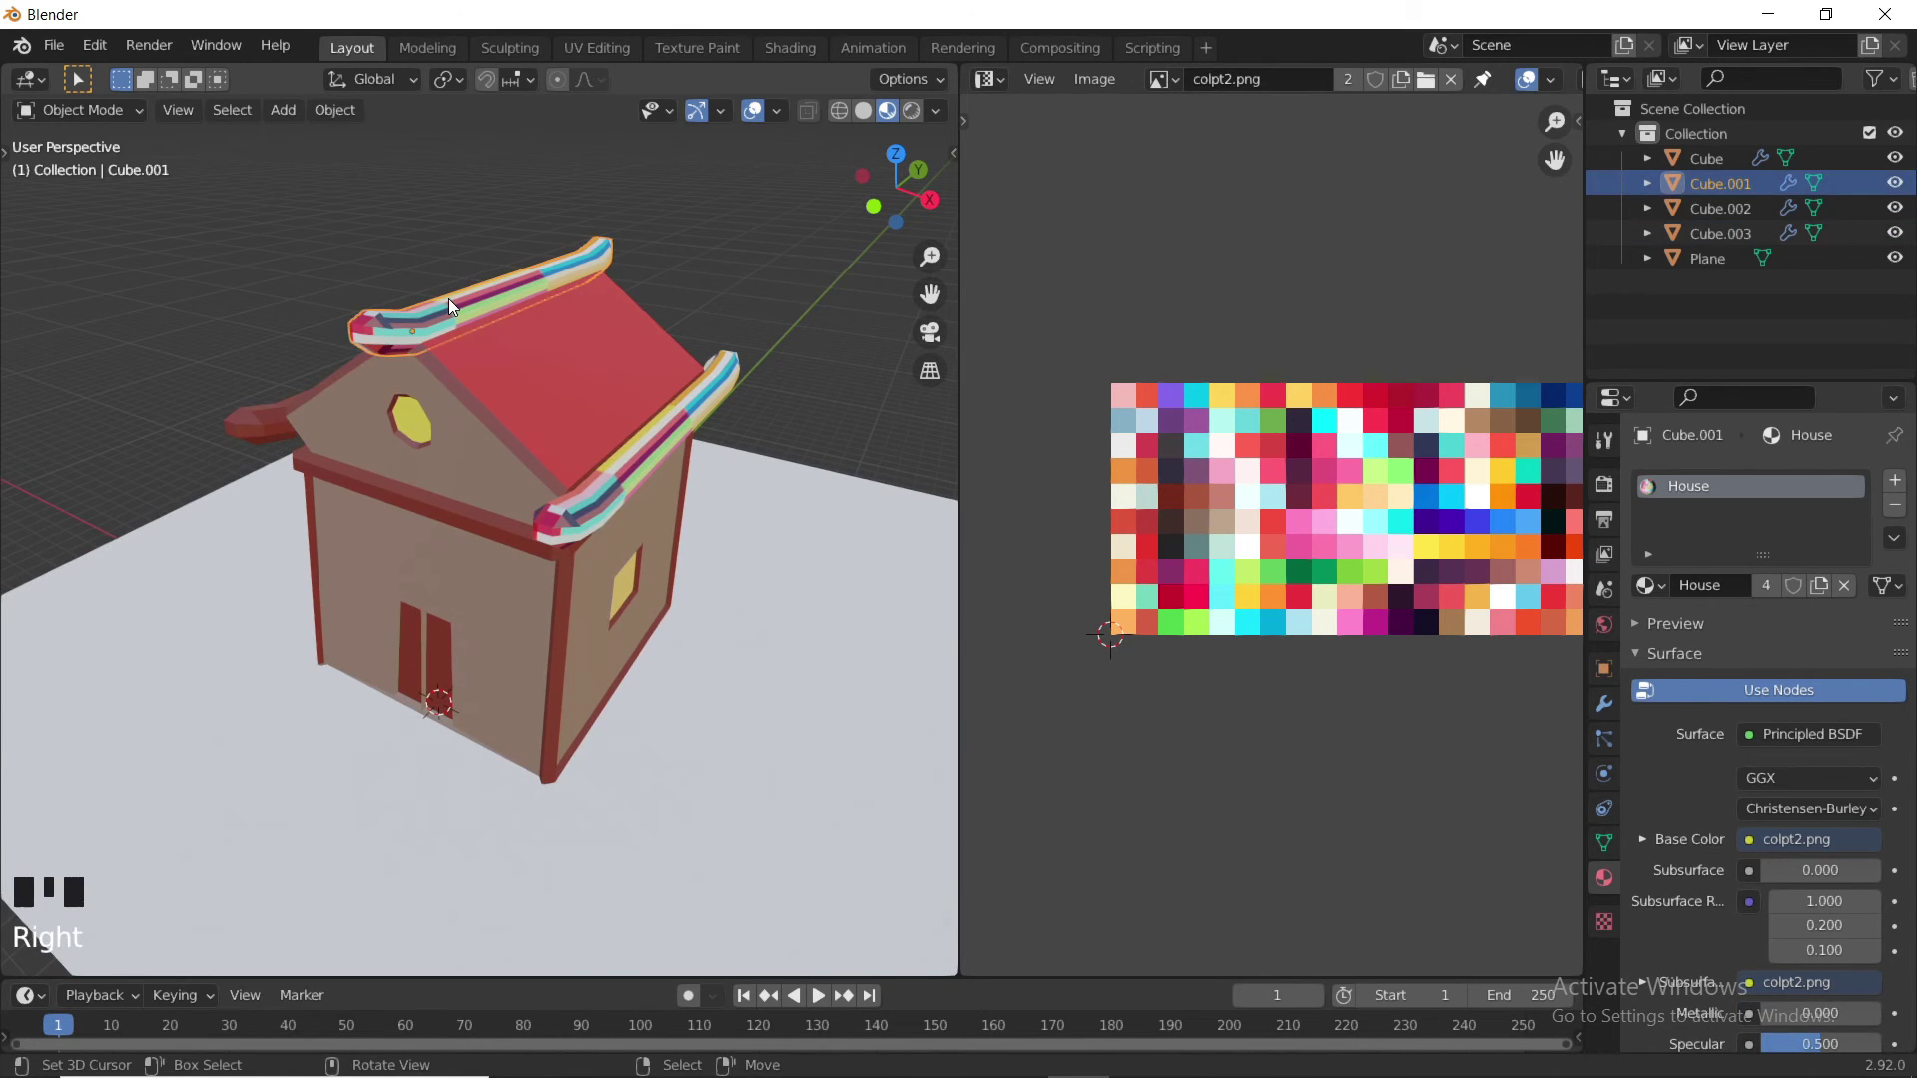
pyautogui.press('Tab')
pyautogui.press('a')
pyautogui.press('u')
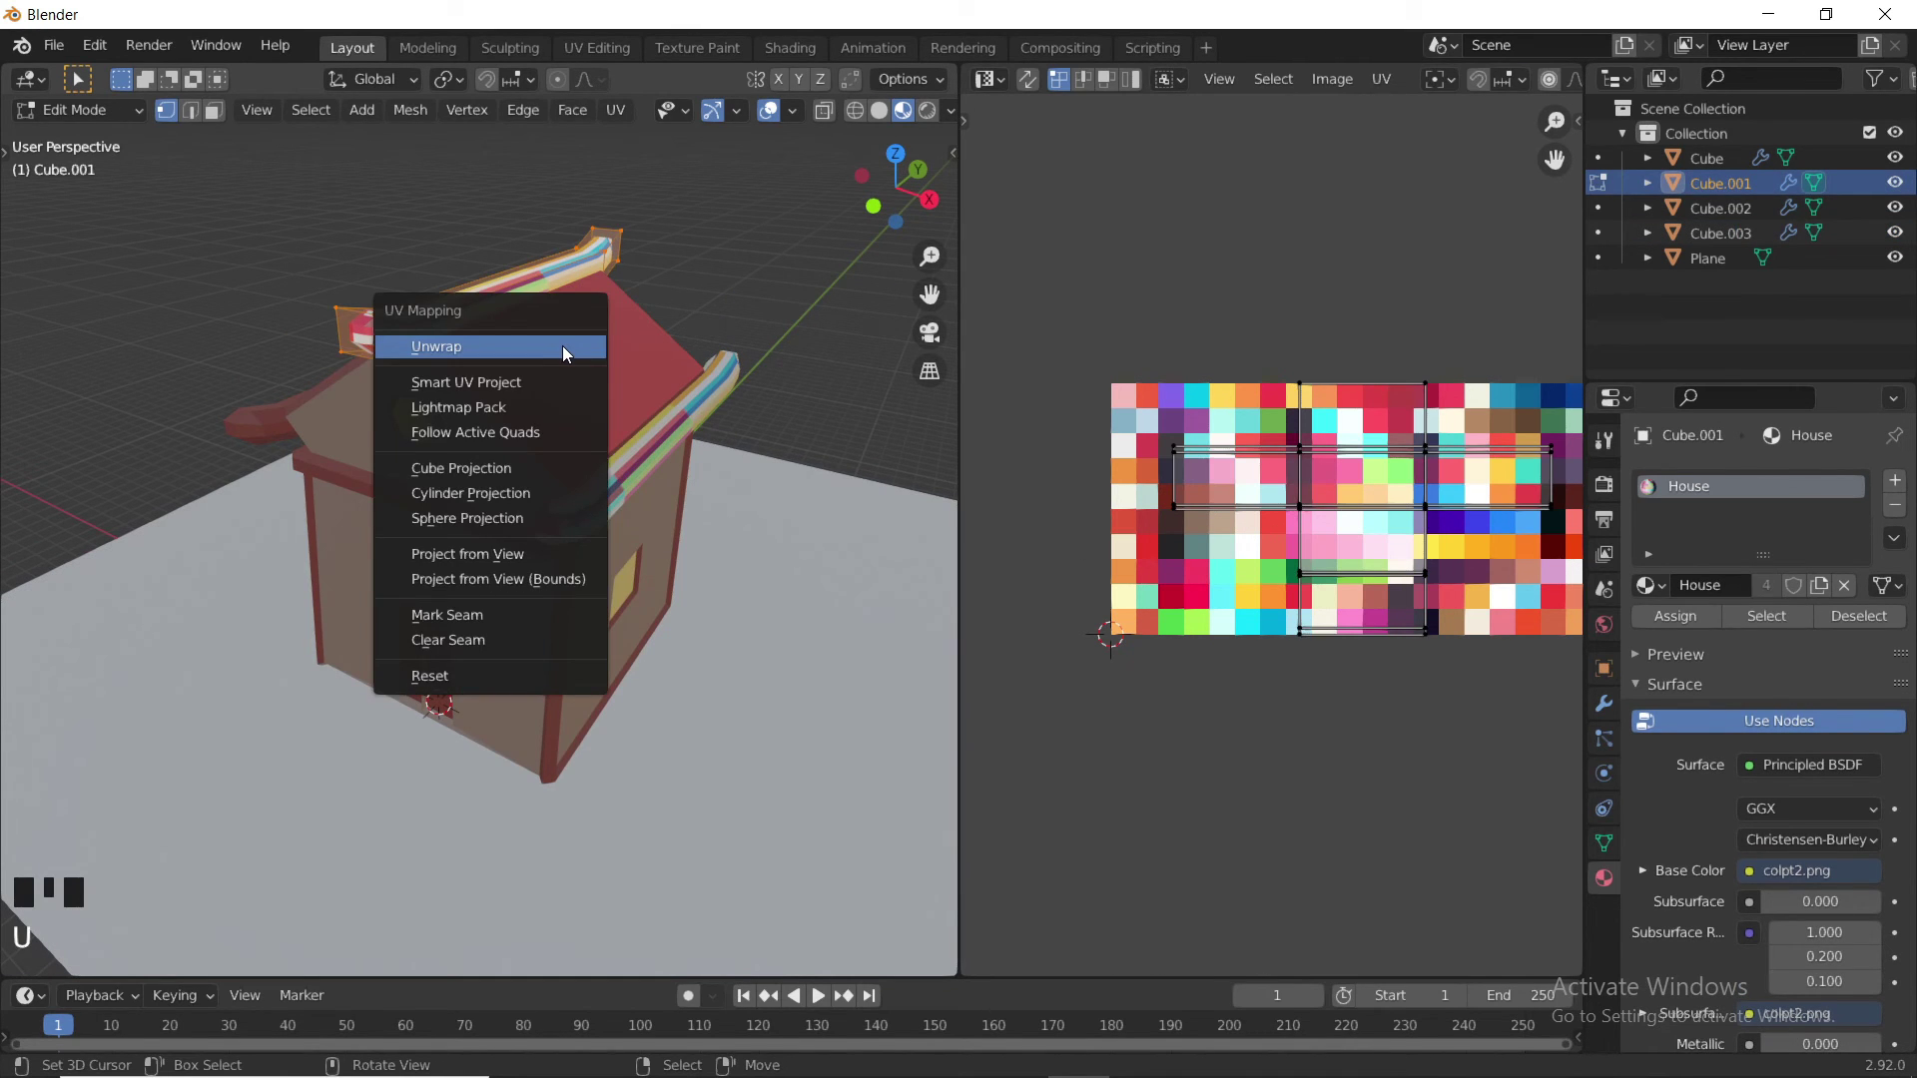
pyautogui.click(561, 345)
pyautogui.press('s')
pyautogui.click(1364, 517)
pyautogui.press('g')
pyautogui.click(1174, 506)
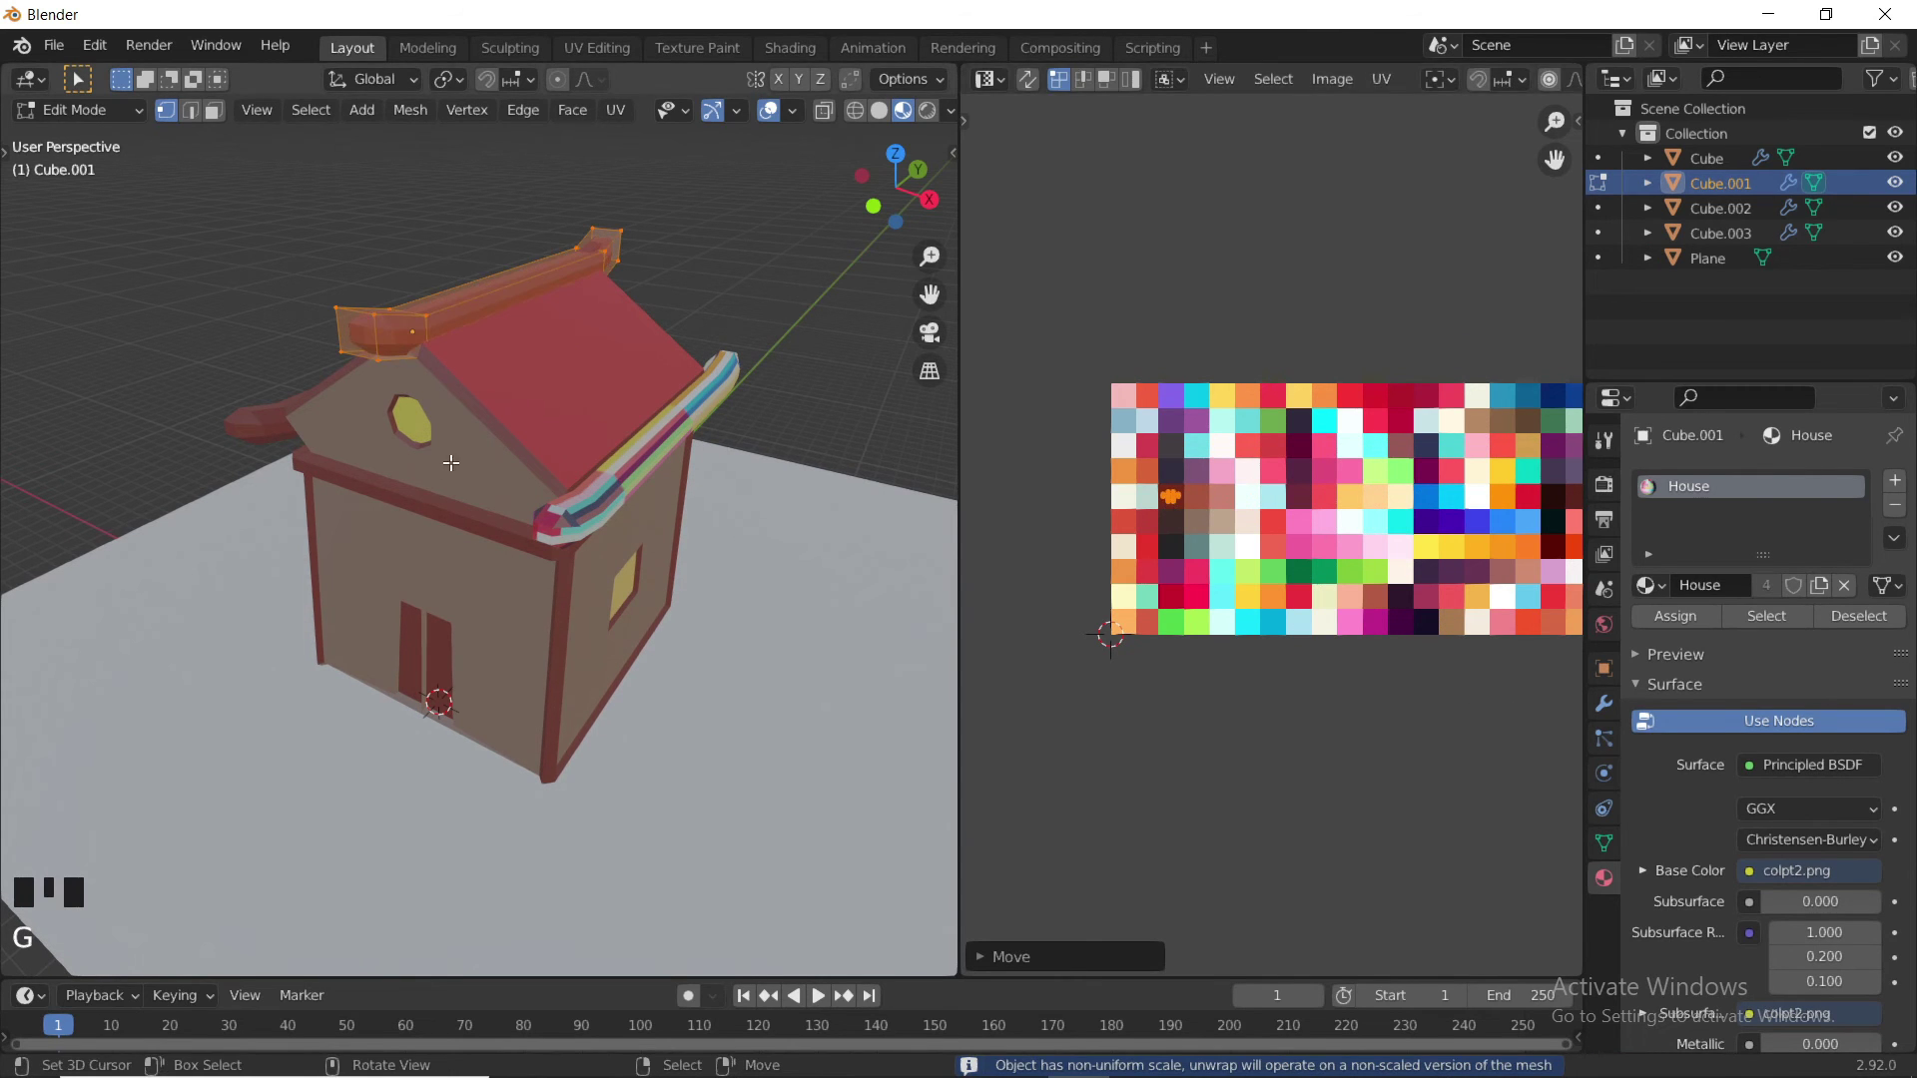
pyautogui.press('Tab')
# - Unwrap the eave beam above the square window, shrink its UVs and place them on the dark red swatch
pyautogui.rightClick(619, 484)
pyautogui.press('Tab')
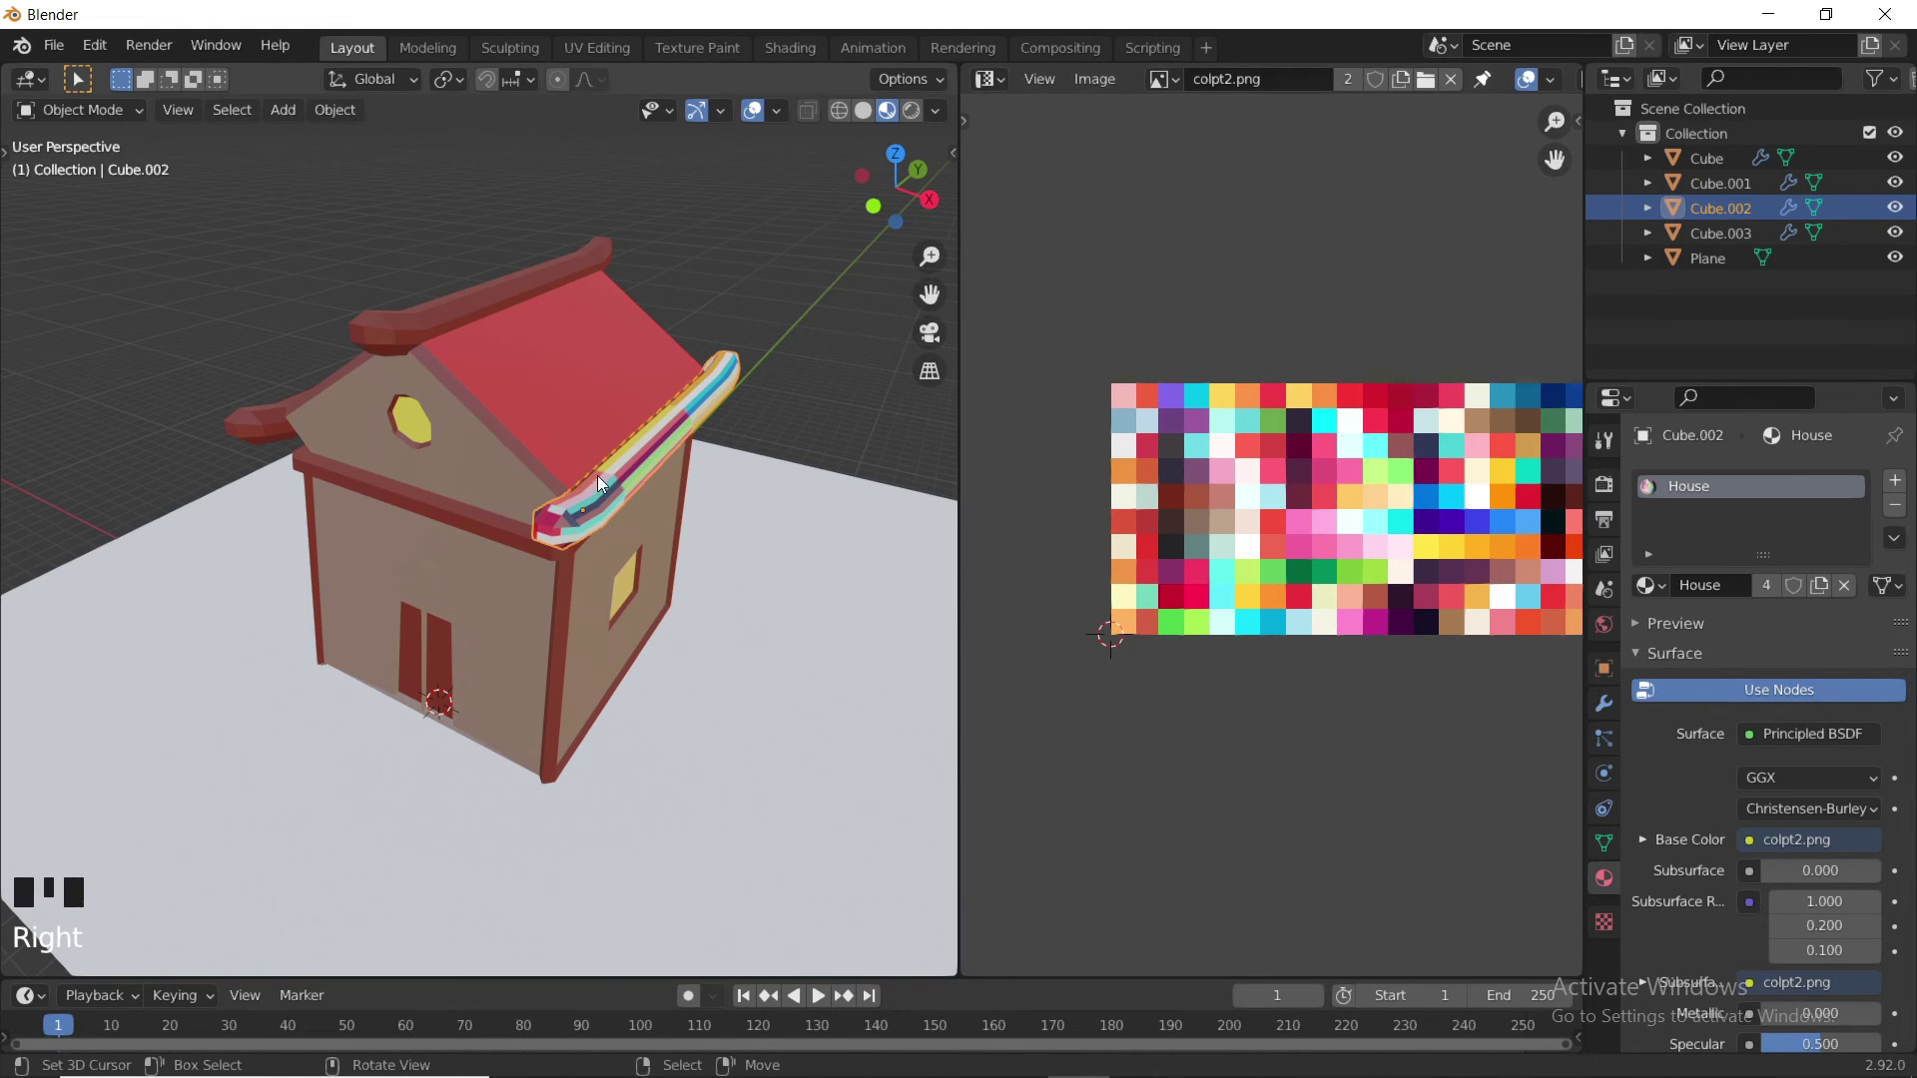
pyautogui.press('a')
pyautogui.press('u')
pyautogui.click(597, 476)
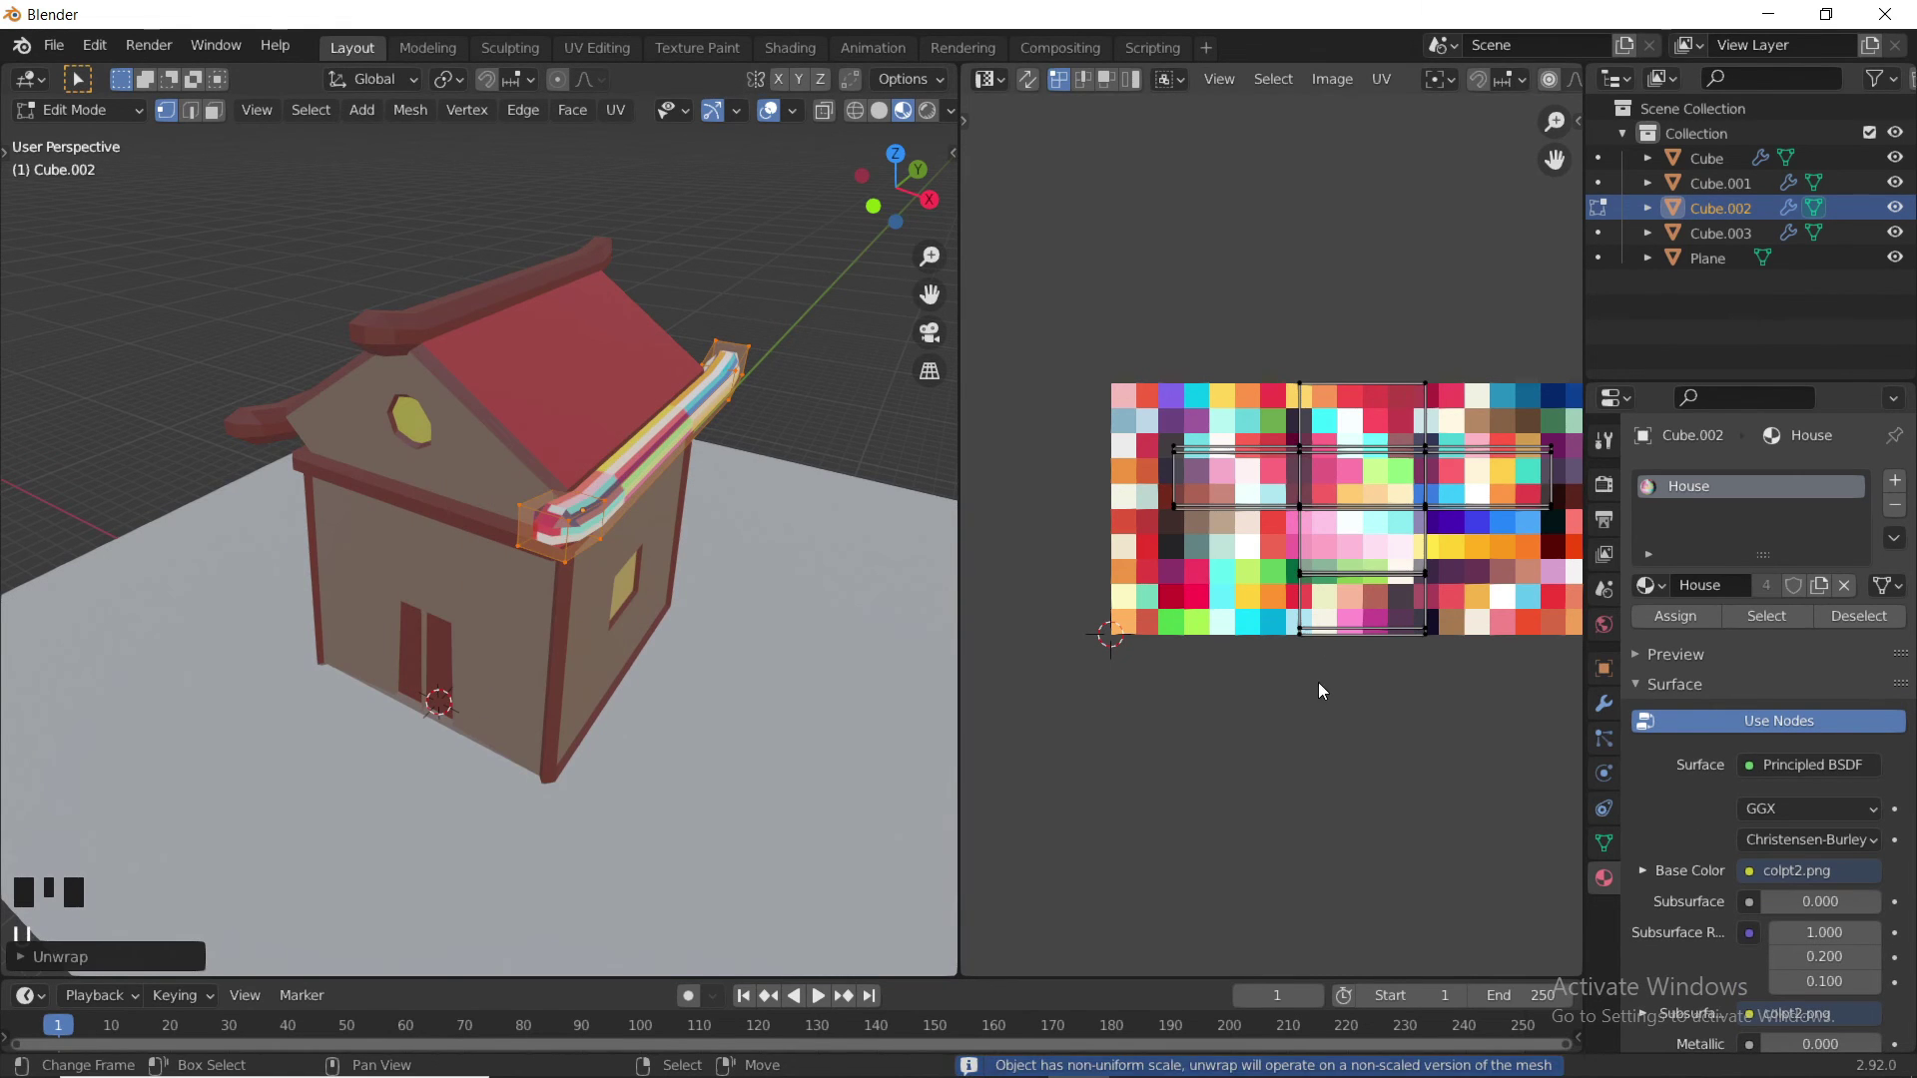
pyautogui.press('a')
pyautogui.press('s')
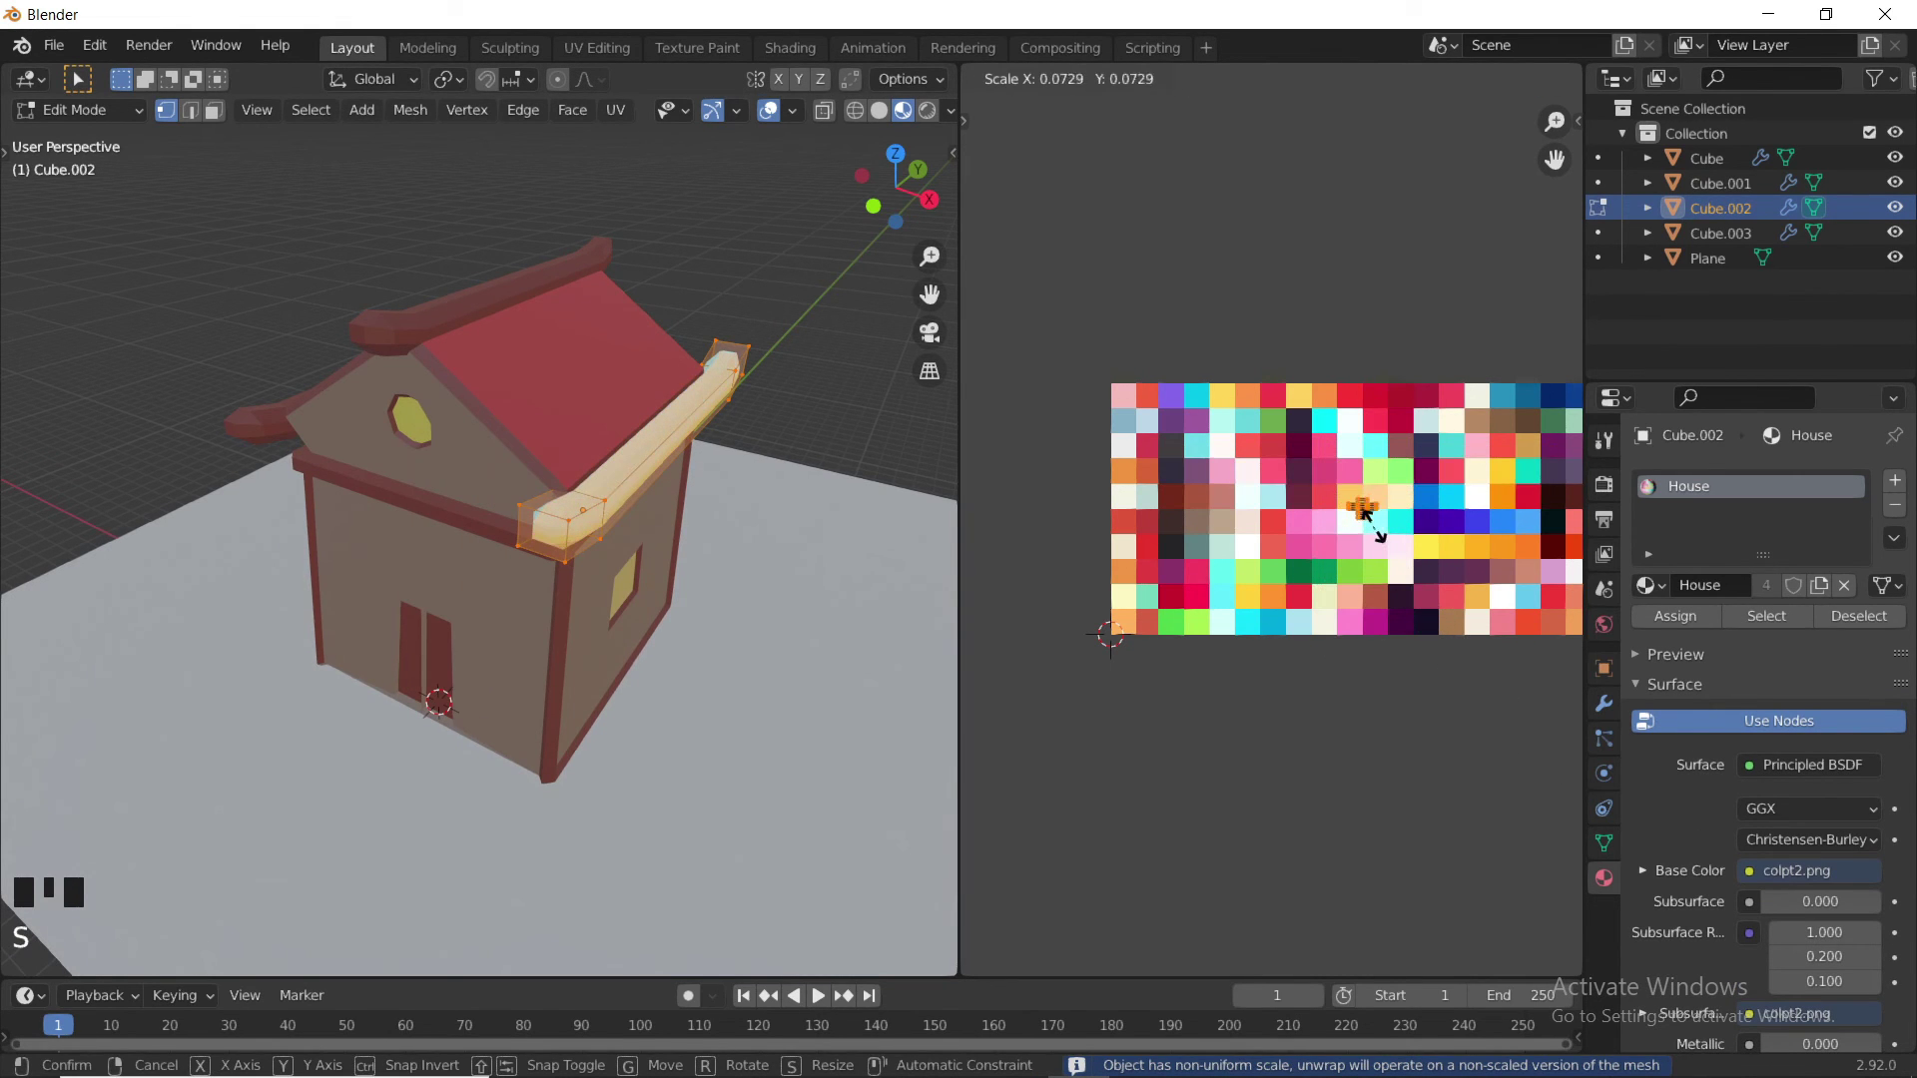
pyautogui.click(1364, 510)
pyautogui.press('g')
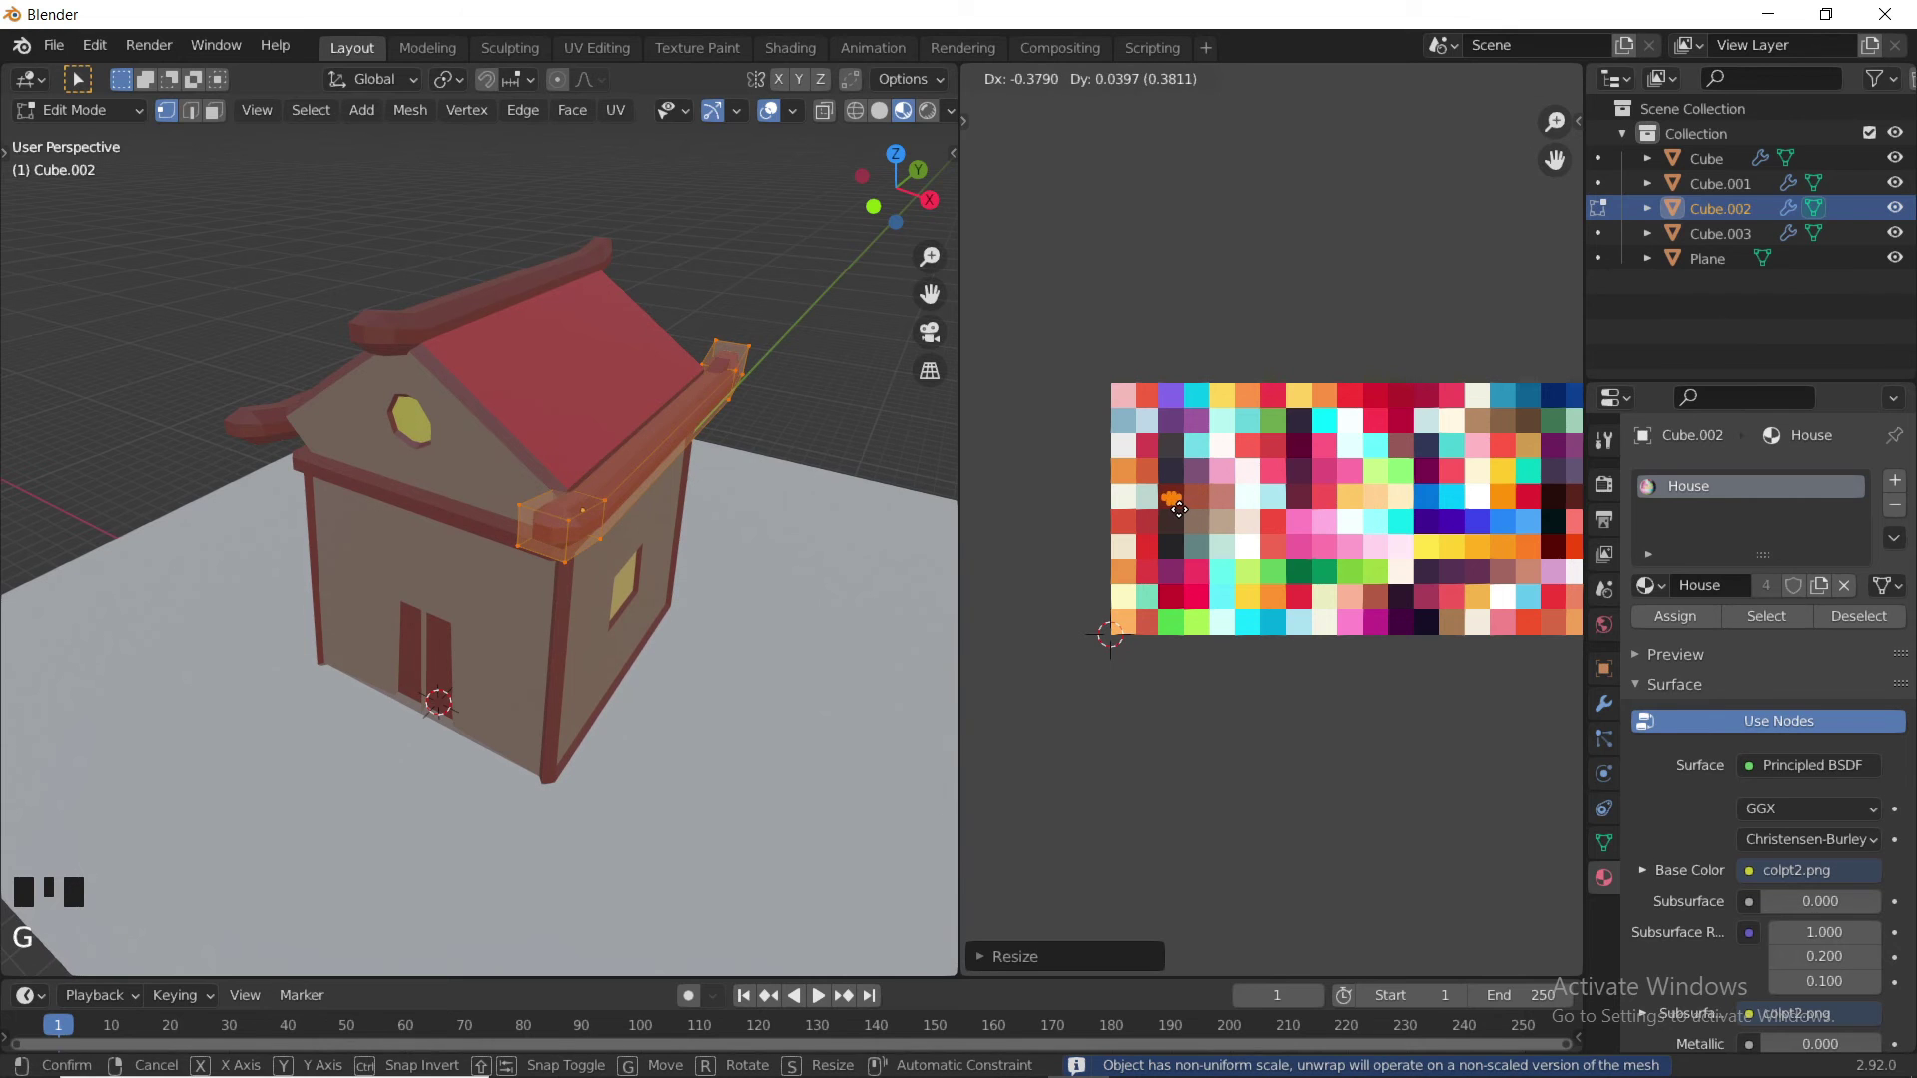
pyautogui.click(1179, 510)
pyautogui.press('Tab')
# - Select the ground plane under the house
pyautogui.scroll(-3, 488, 549)
pyautogui.moveTo(488, 549)
pyautogui.mouseDown(button='middle')
pyautogui.moveTo(483, 519)
pyautogui.moveTo(462, 525)
pyautogui.mouseUp(button='middle')
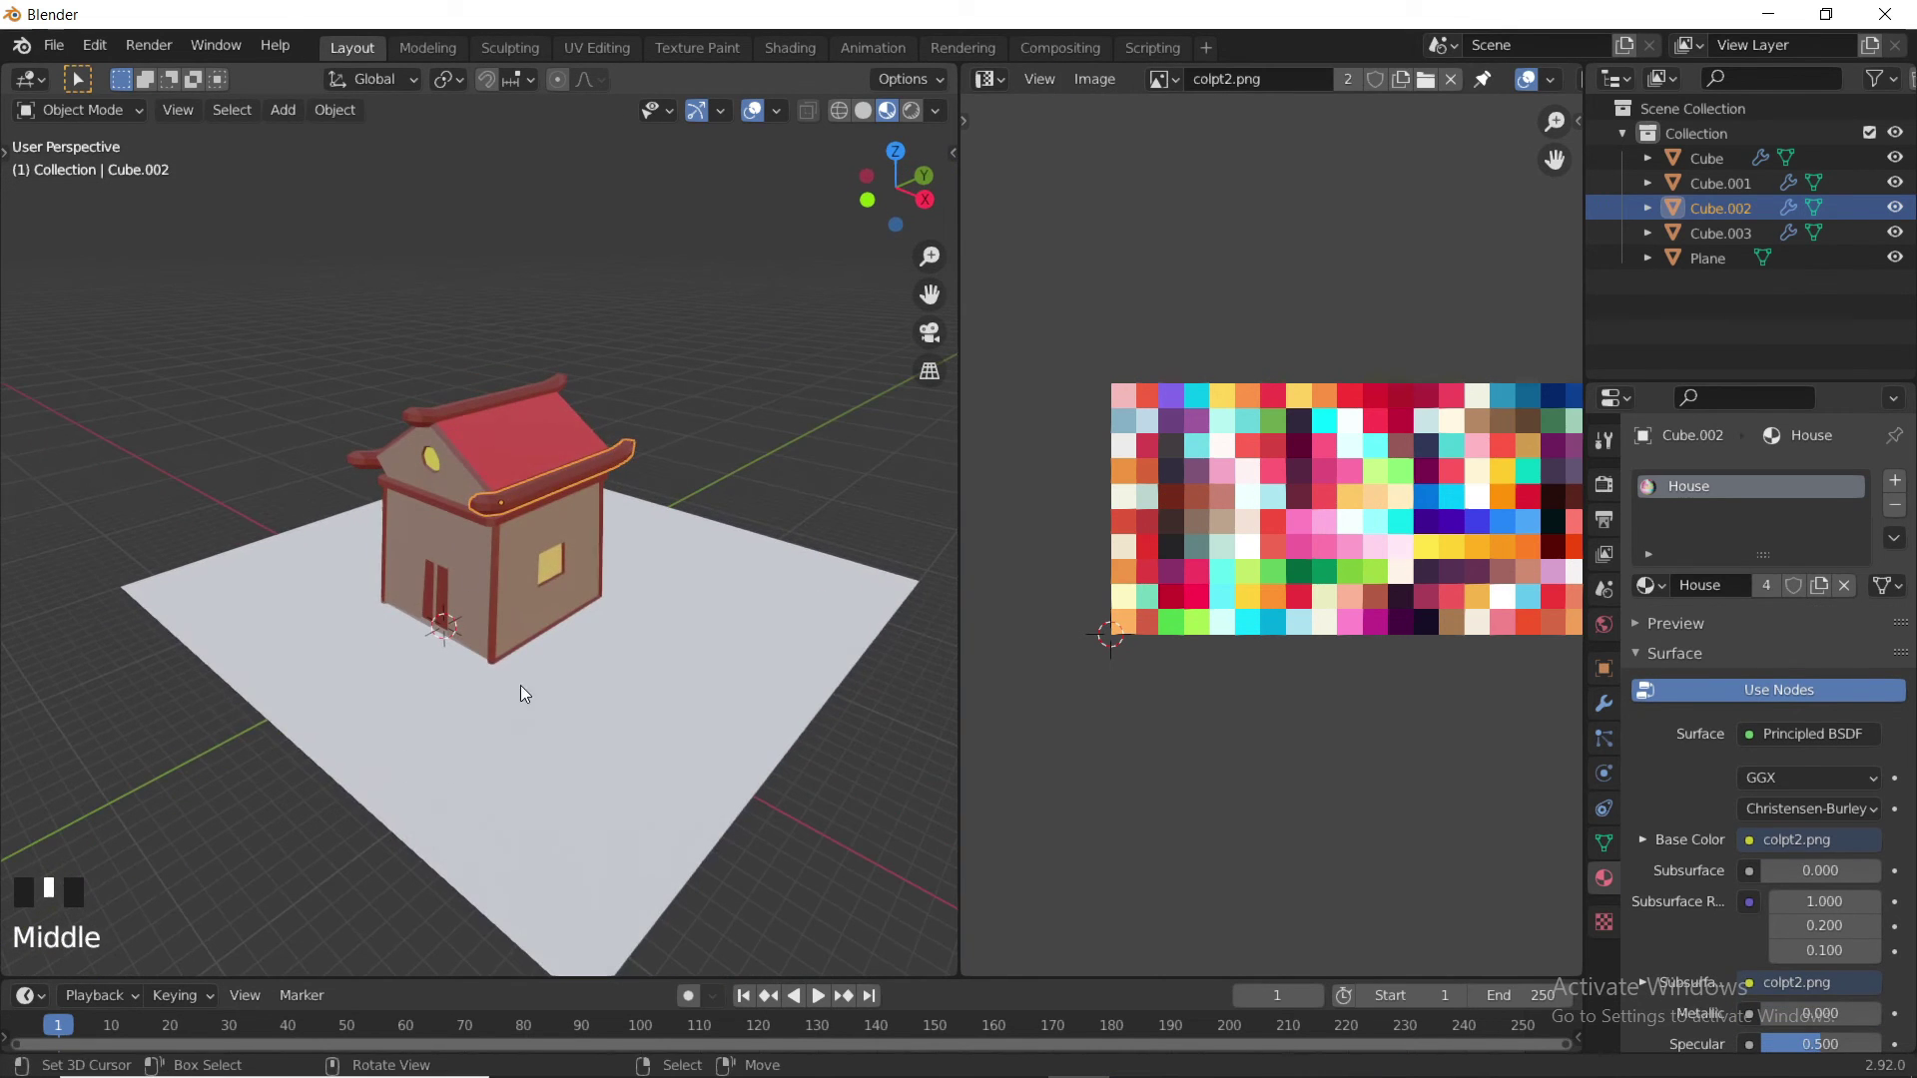
pyautogui.rightClick(525, 693)
pyautogui.click(1650, 585)
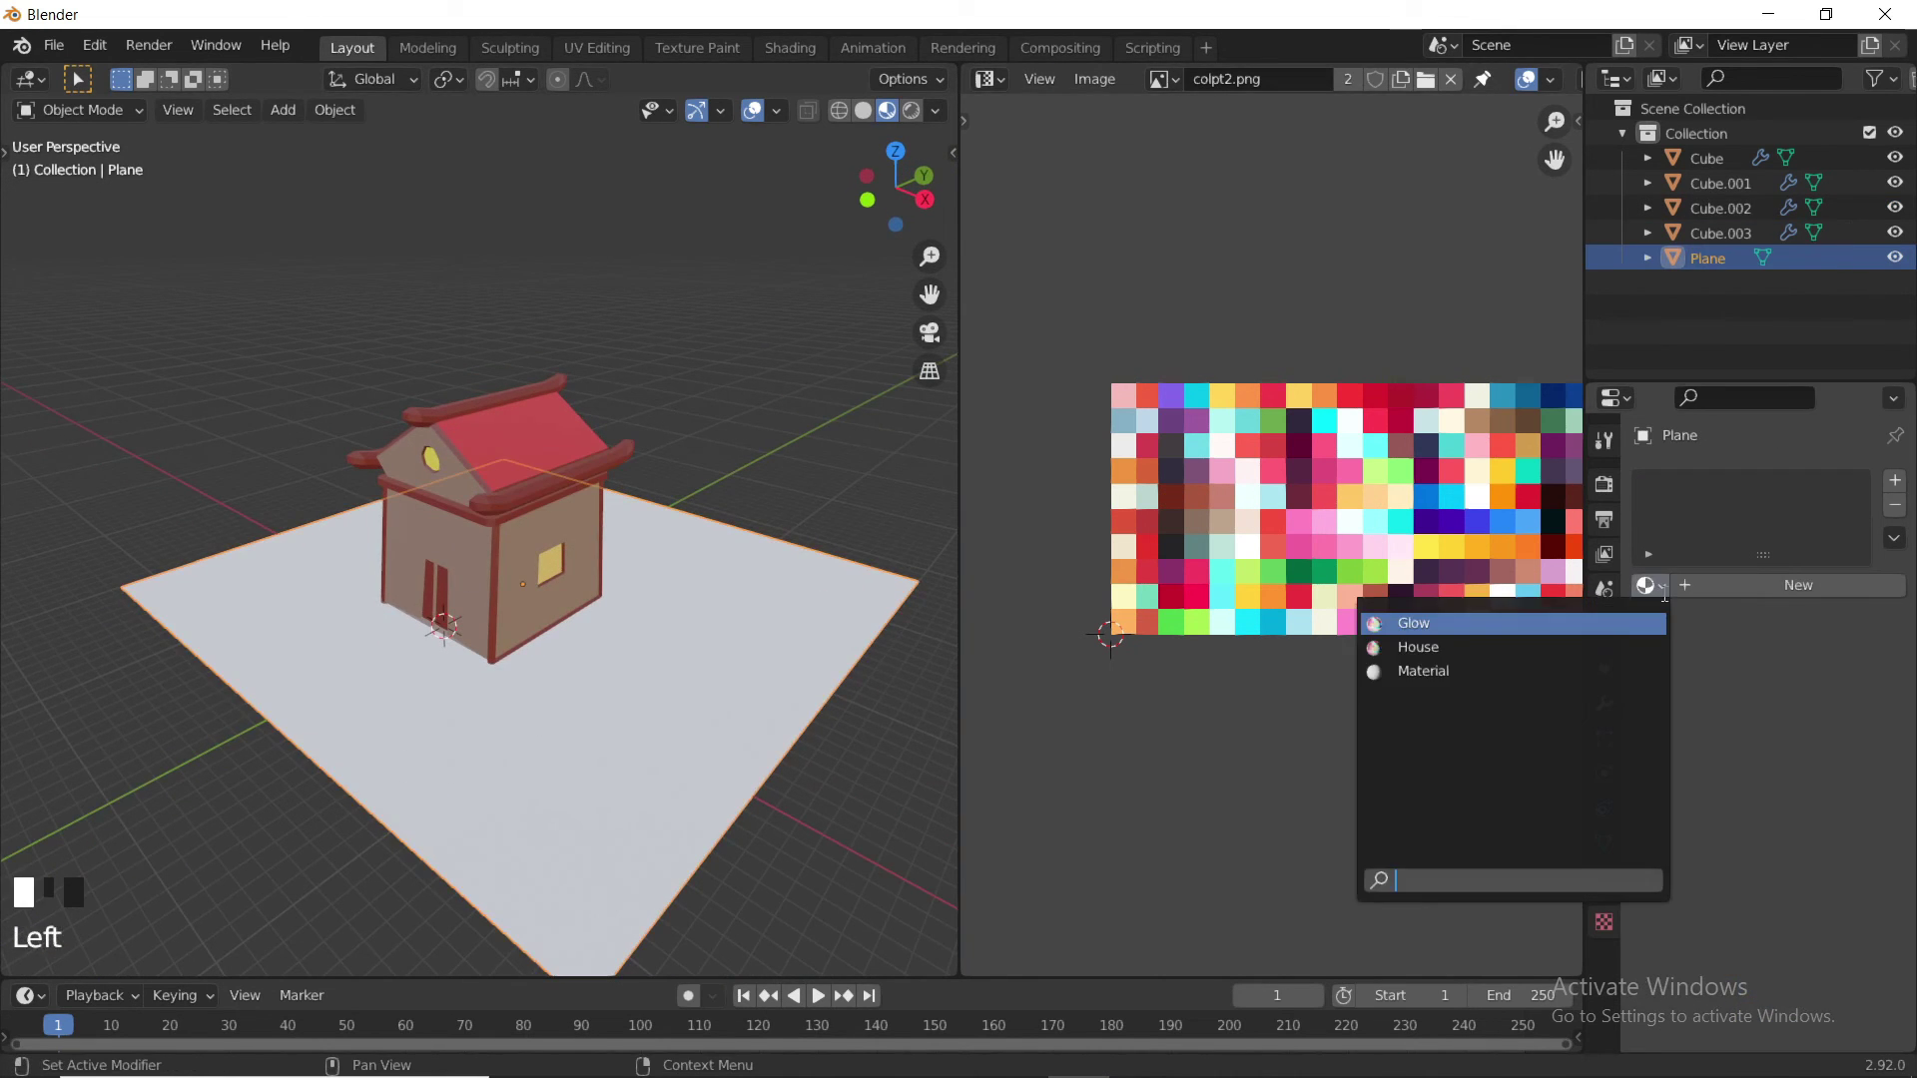
pyautogui.click(1459, 629)
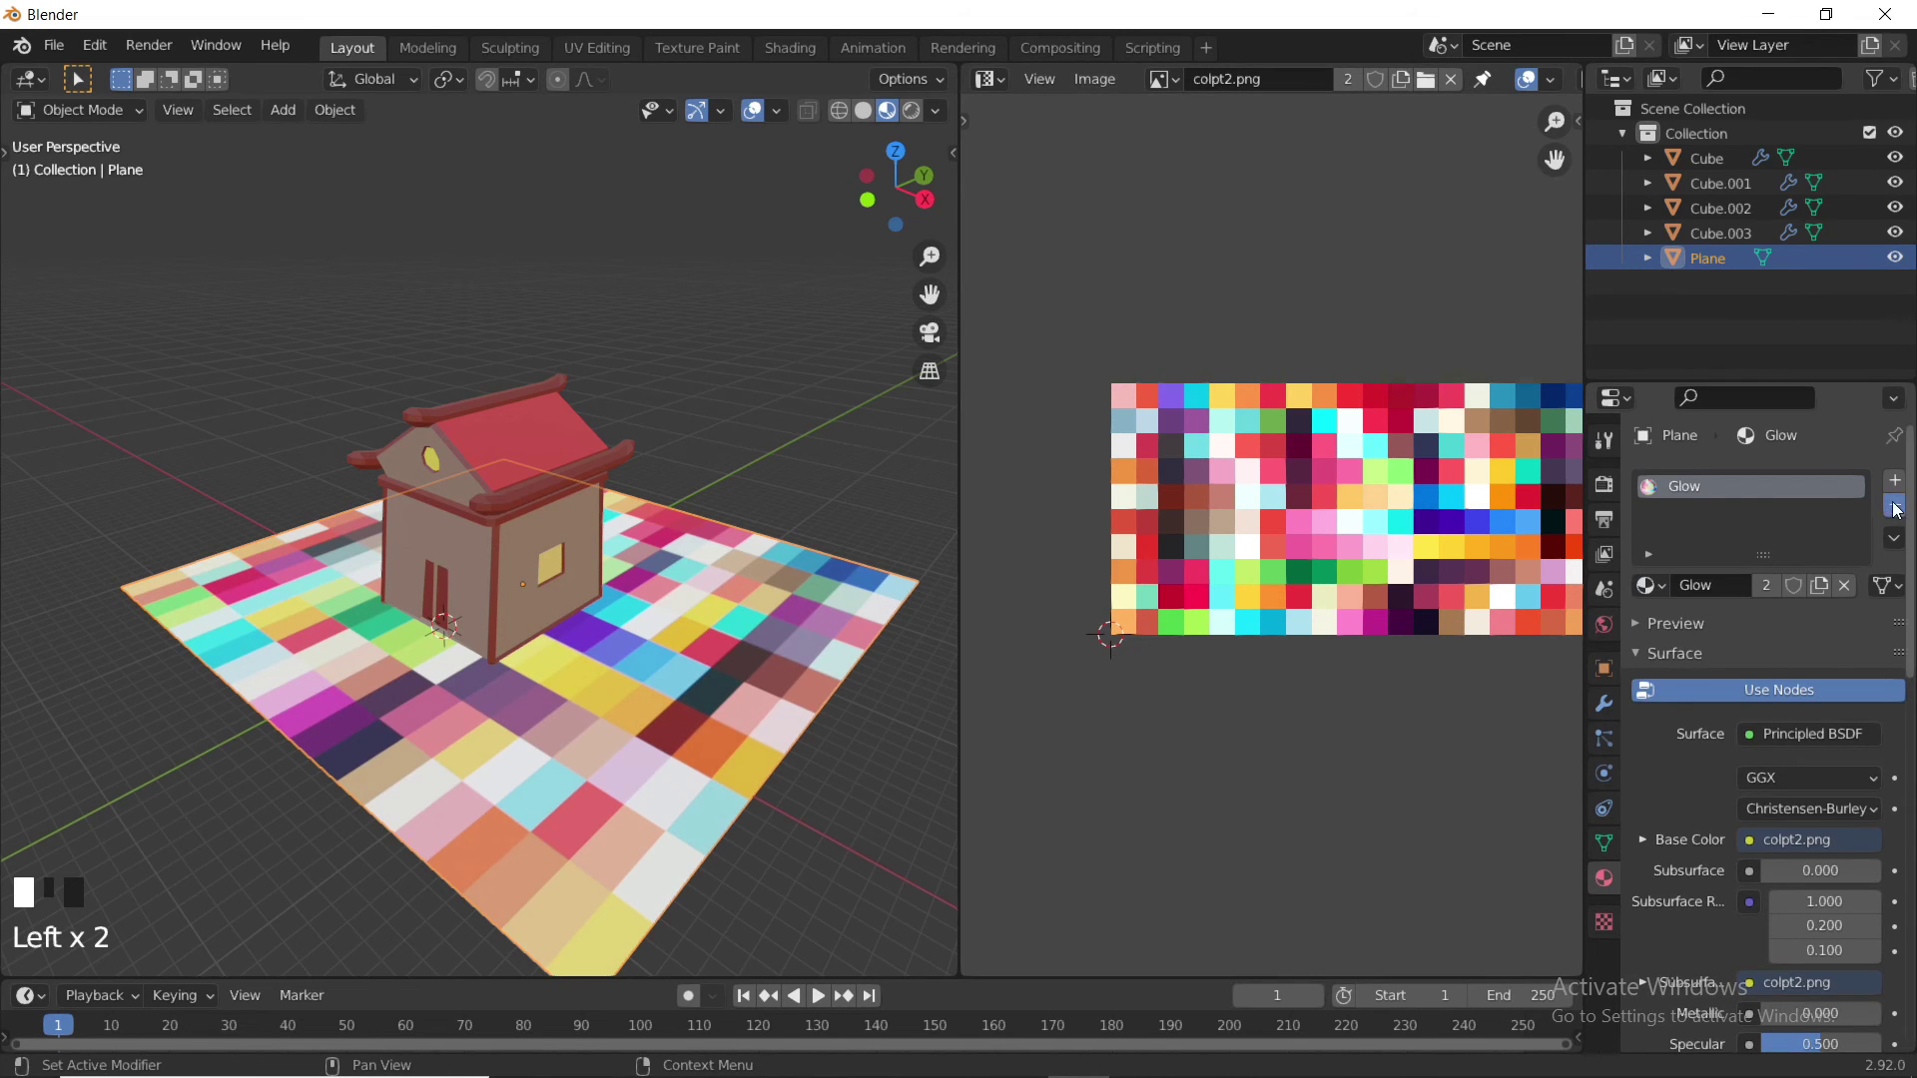
pyautogui.click(1895, 507)
# - Assign the House material to the ground plane and scale all of its UVs down to a tiny cluster
pyautogui.click(1650, 586)
pyautogui.click(1418, 649)
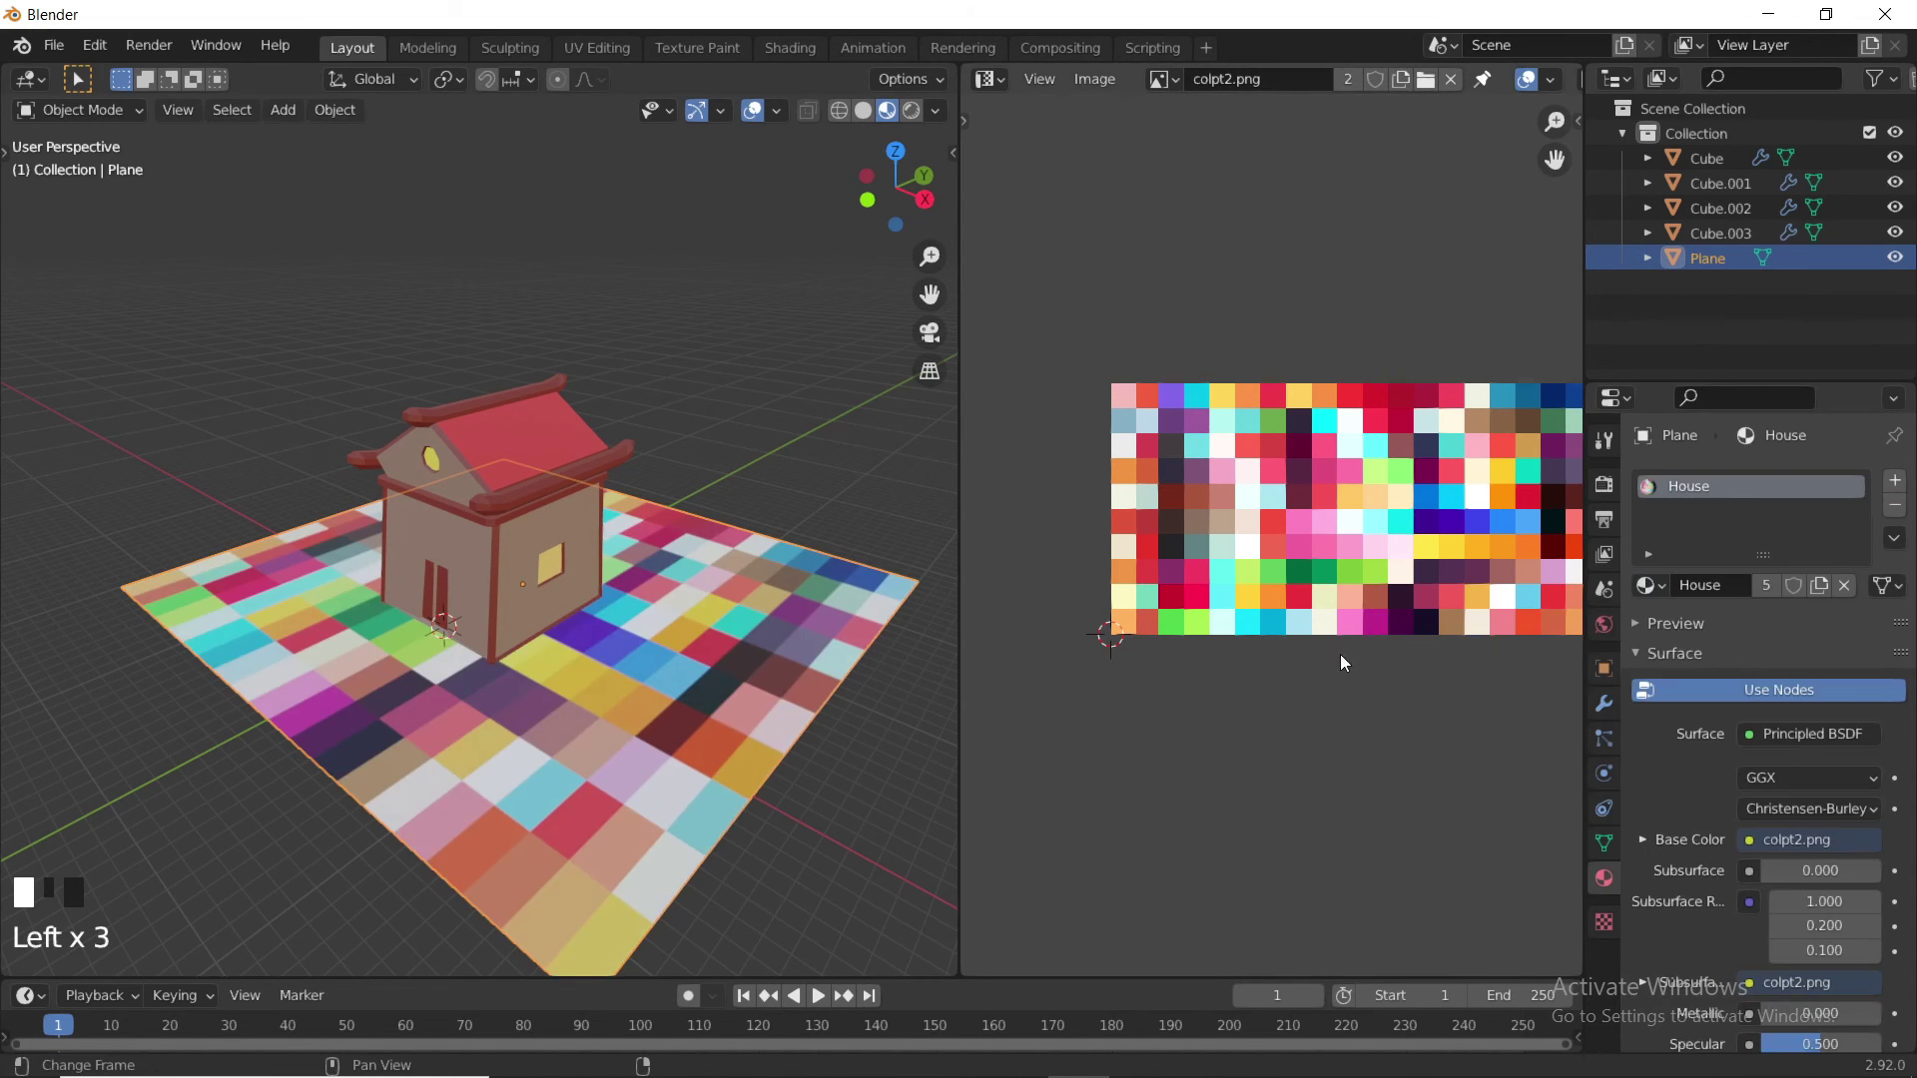
pyautogui.press('Tab')
pyautogui.press('a')
pyautogui.press('a')
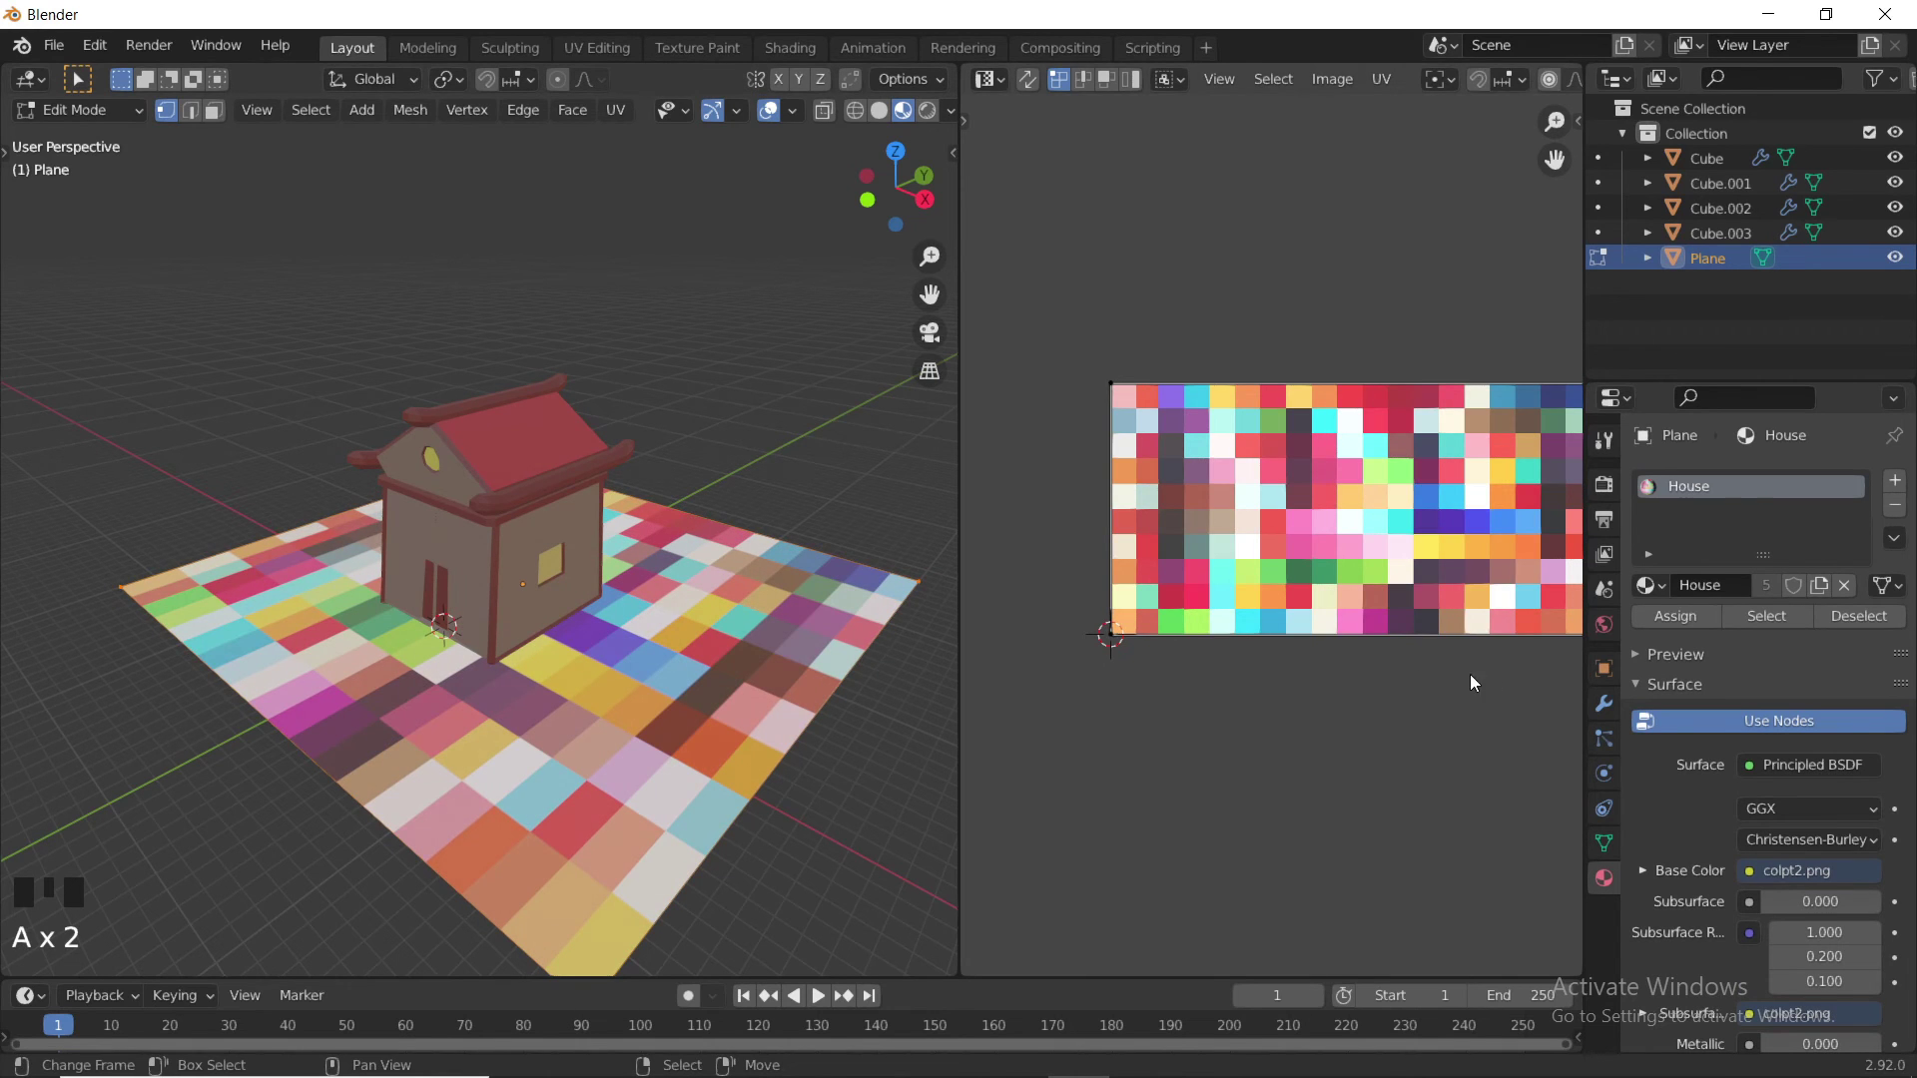
pyautogui.press('a')
pyautogui.press('s')
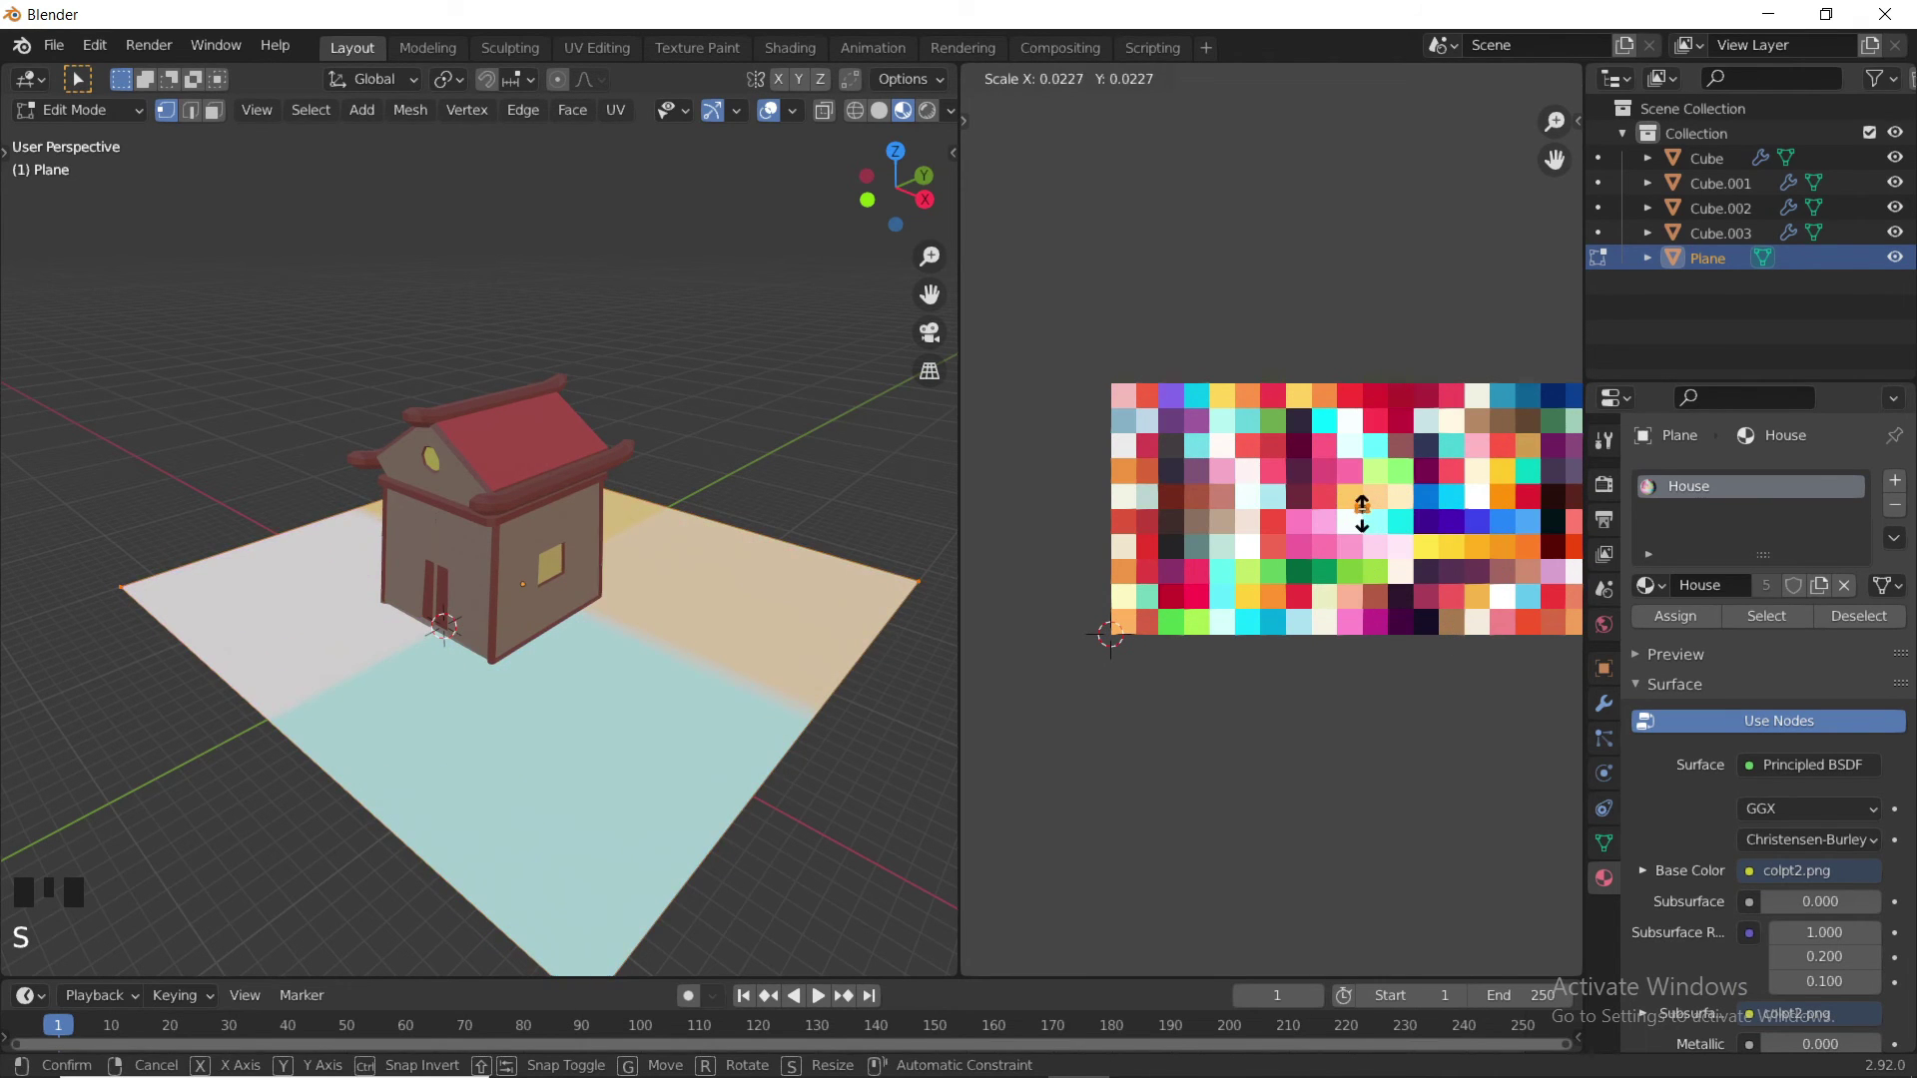
pyautogui.click(1361, 511)
# - Move the ground plane's UVs onto the dark green swatch, leave Edit Mode and clear the selection
pyautogui.press('g')
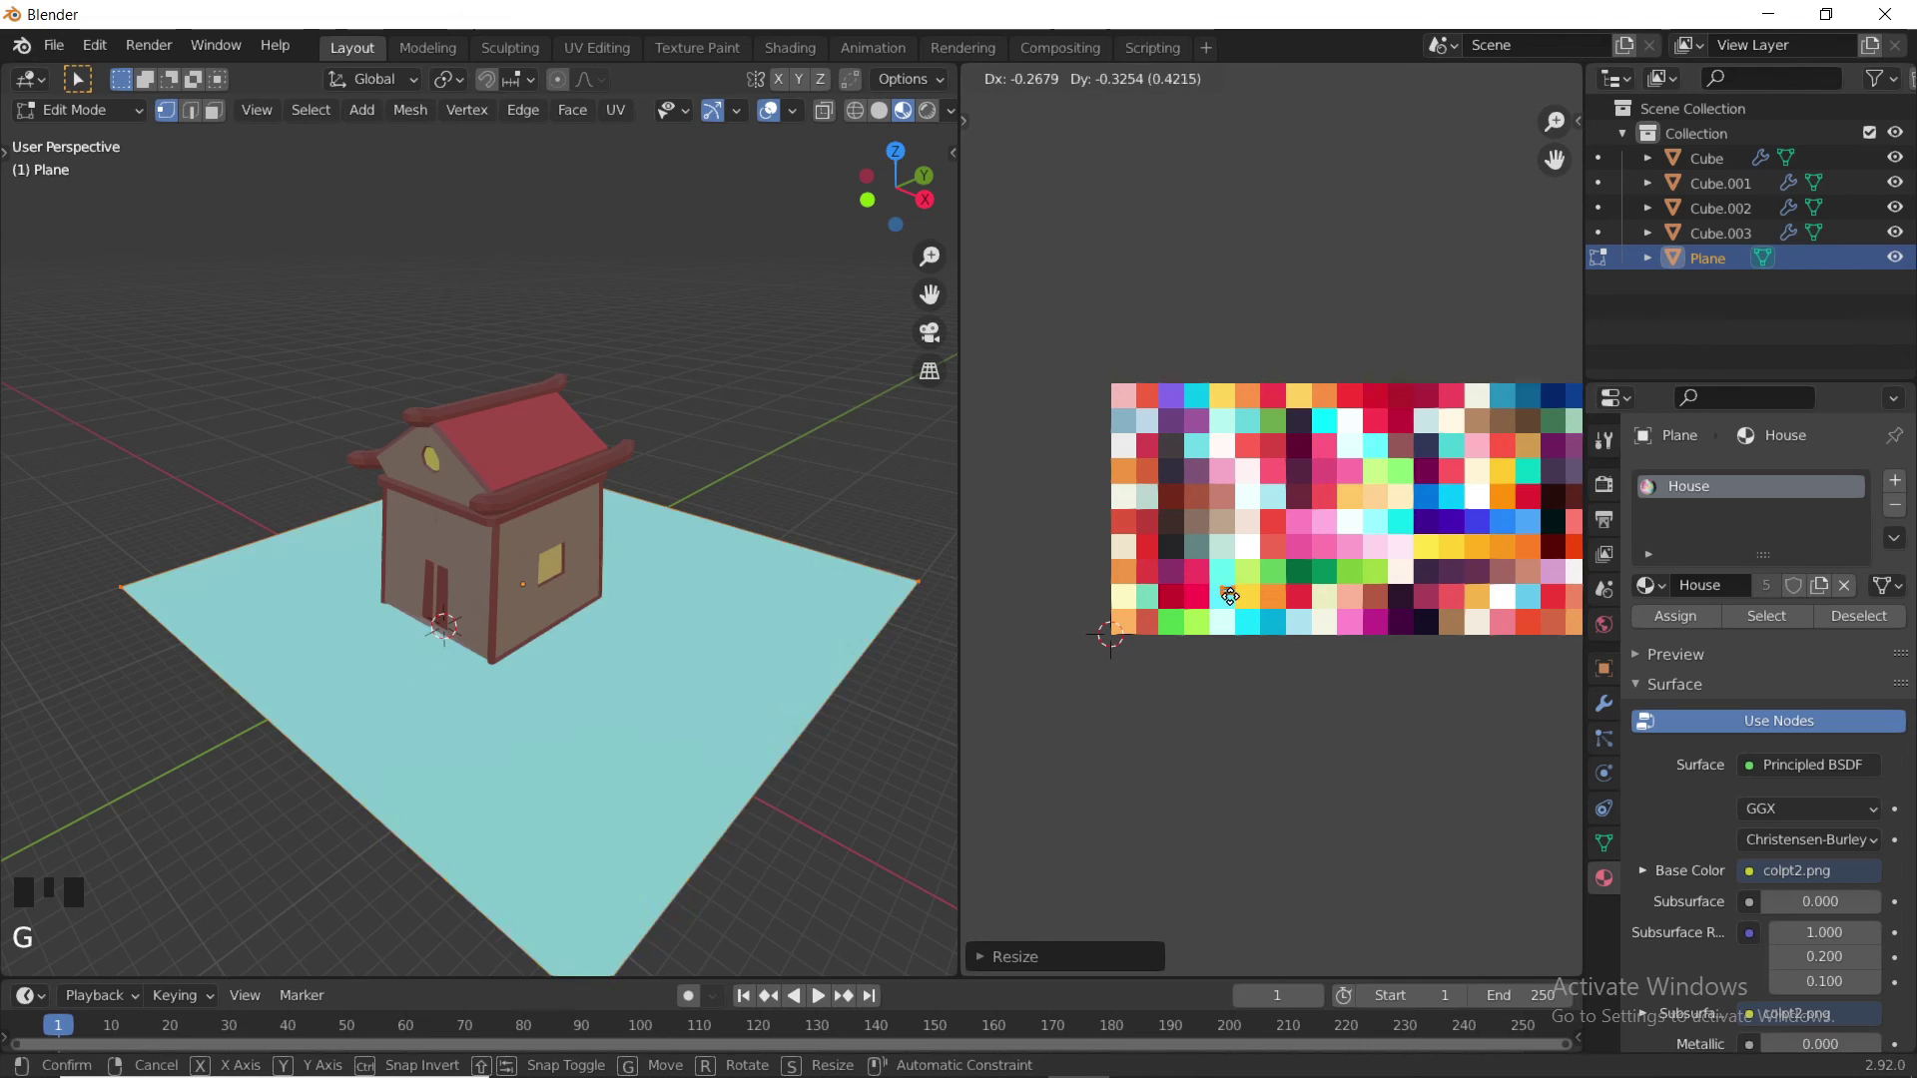
pyautogui.click(1297, 577)
pyautogui.press('Tab')
pyautogui.hotkey('alt', 'a')
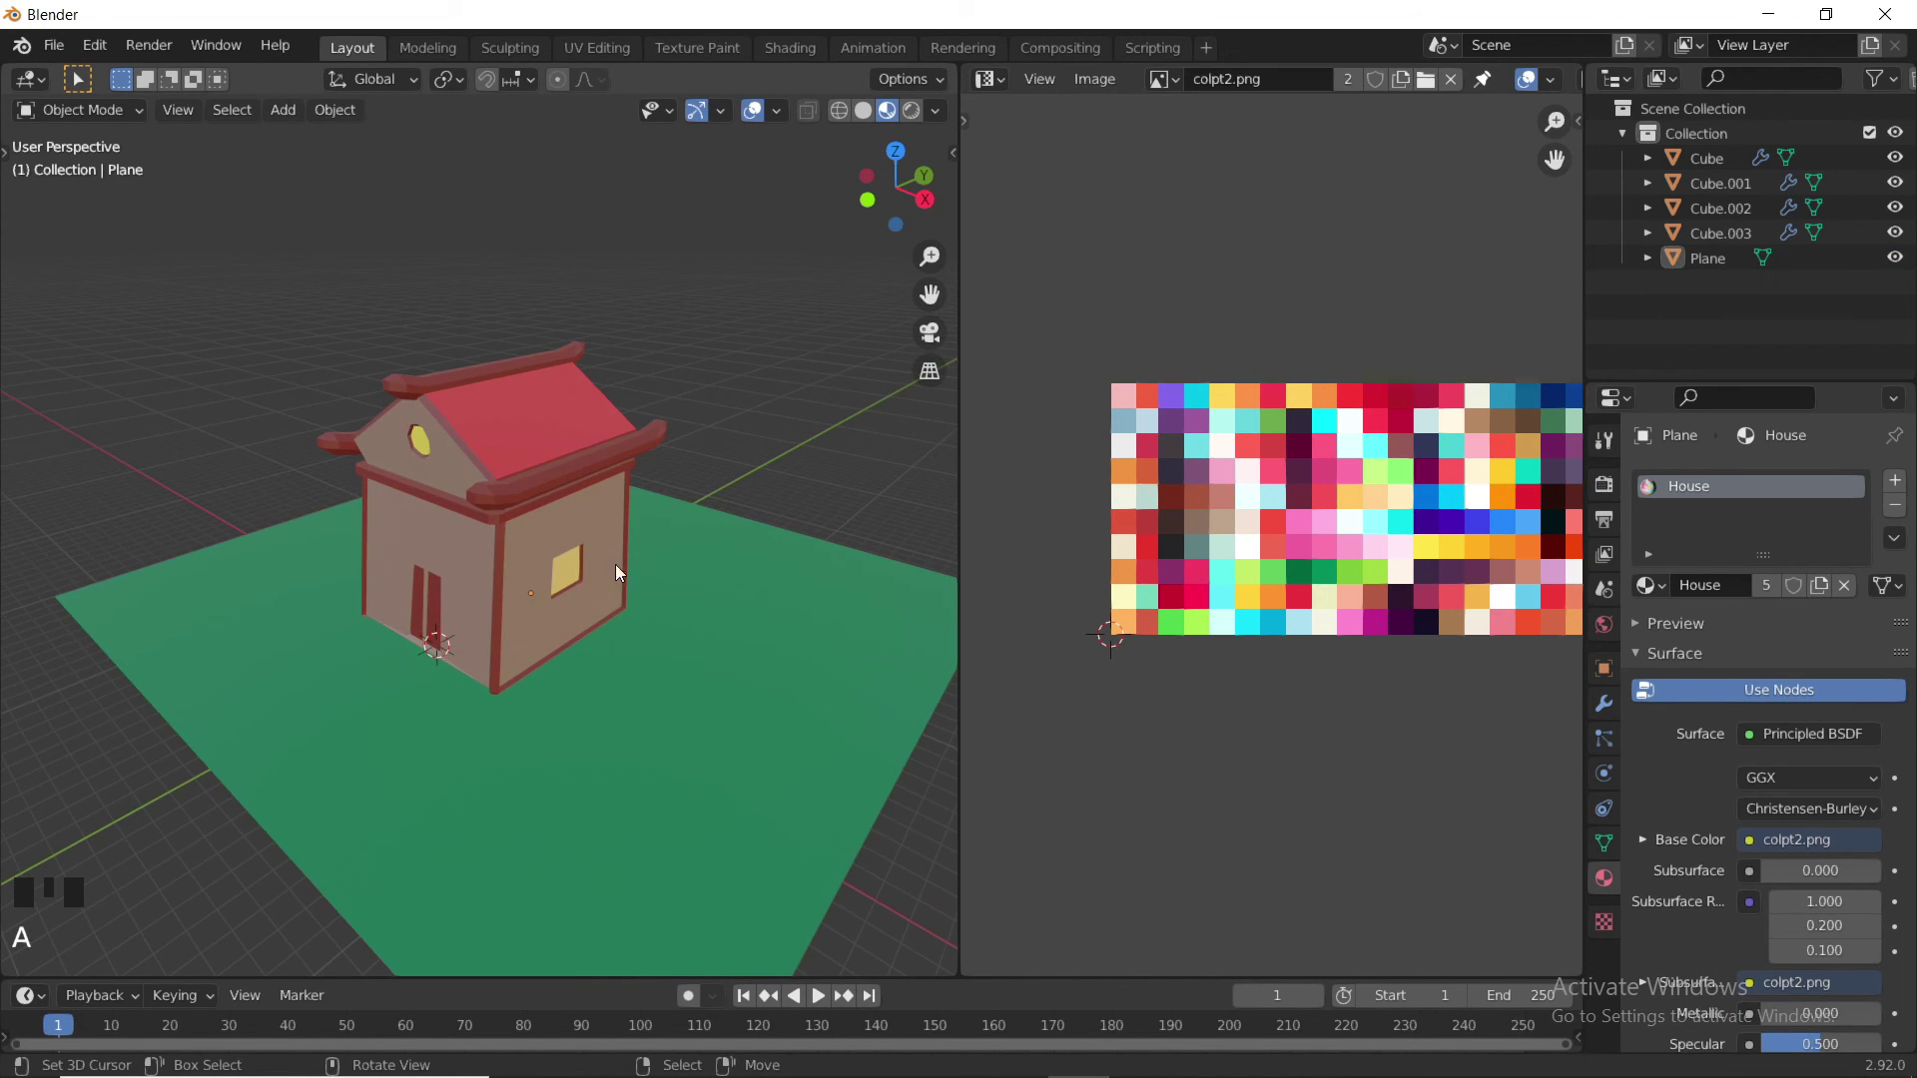
# - Widen the 3D viewport and scale the ground plane up by a factor of about 1.79
pyautogui.moveTo(960, 557); pyautogui.dragTo(1174, 555)
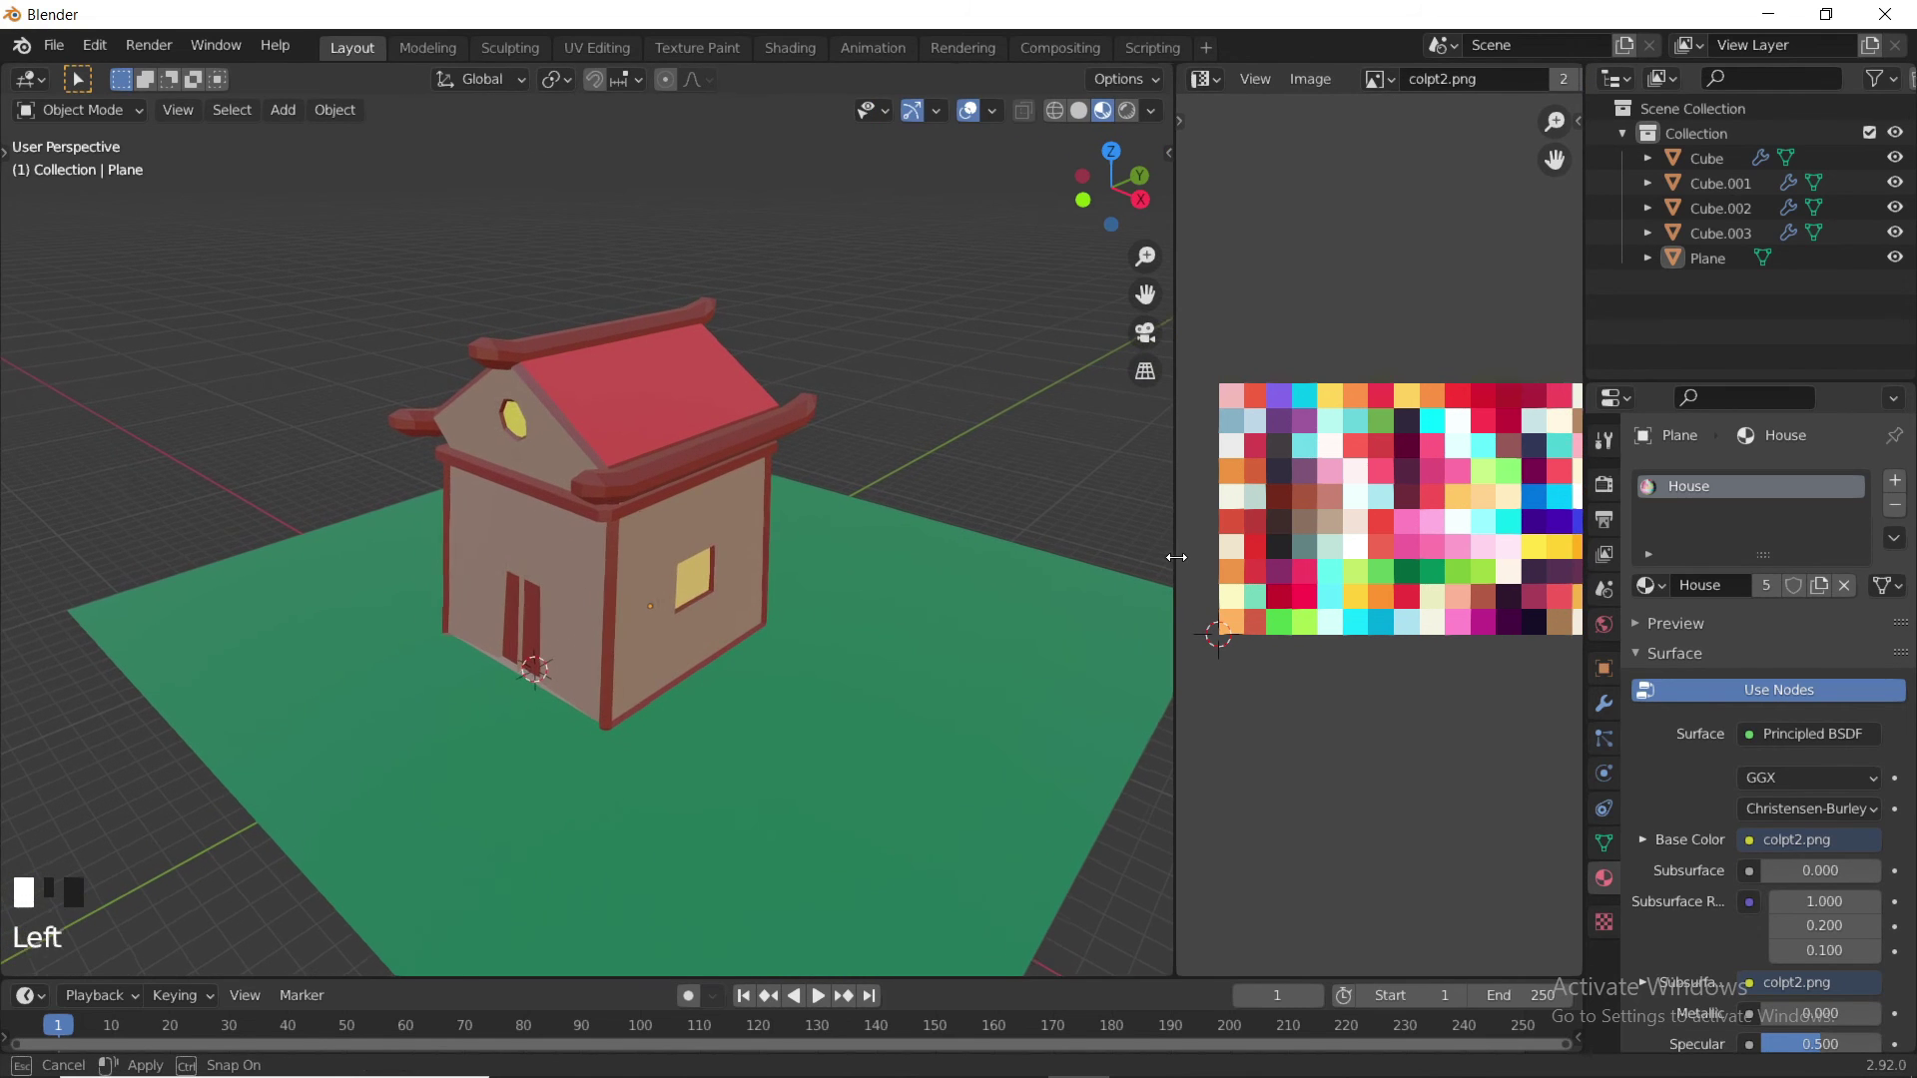
pyautogui.rightClick(882, 667)
pyautogui.press('s')
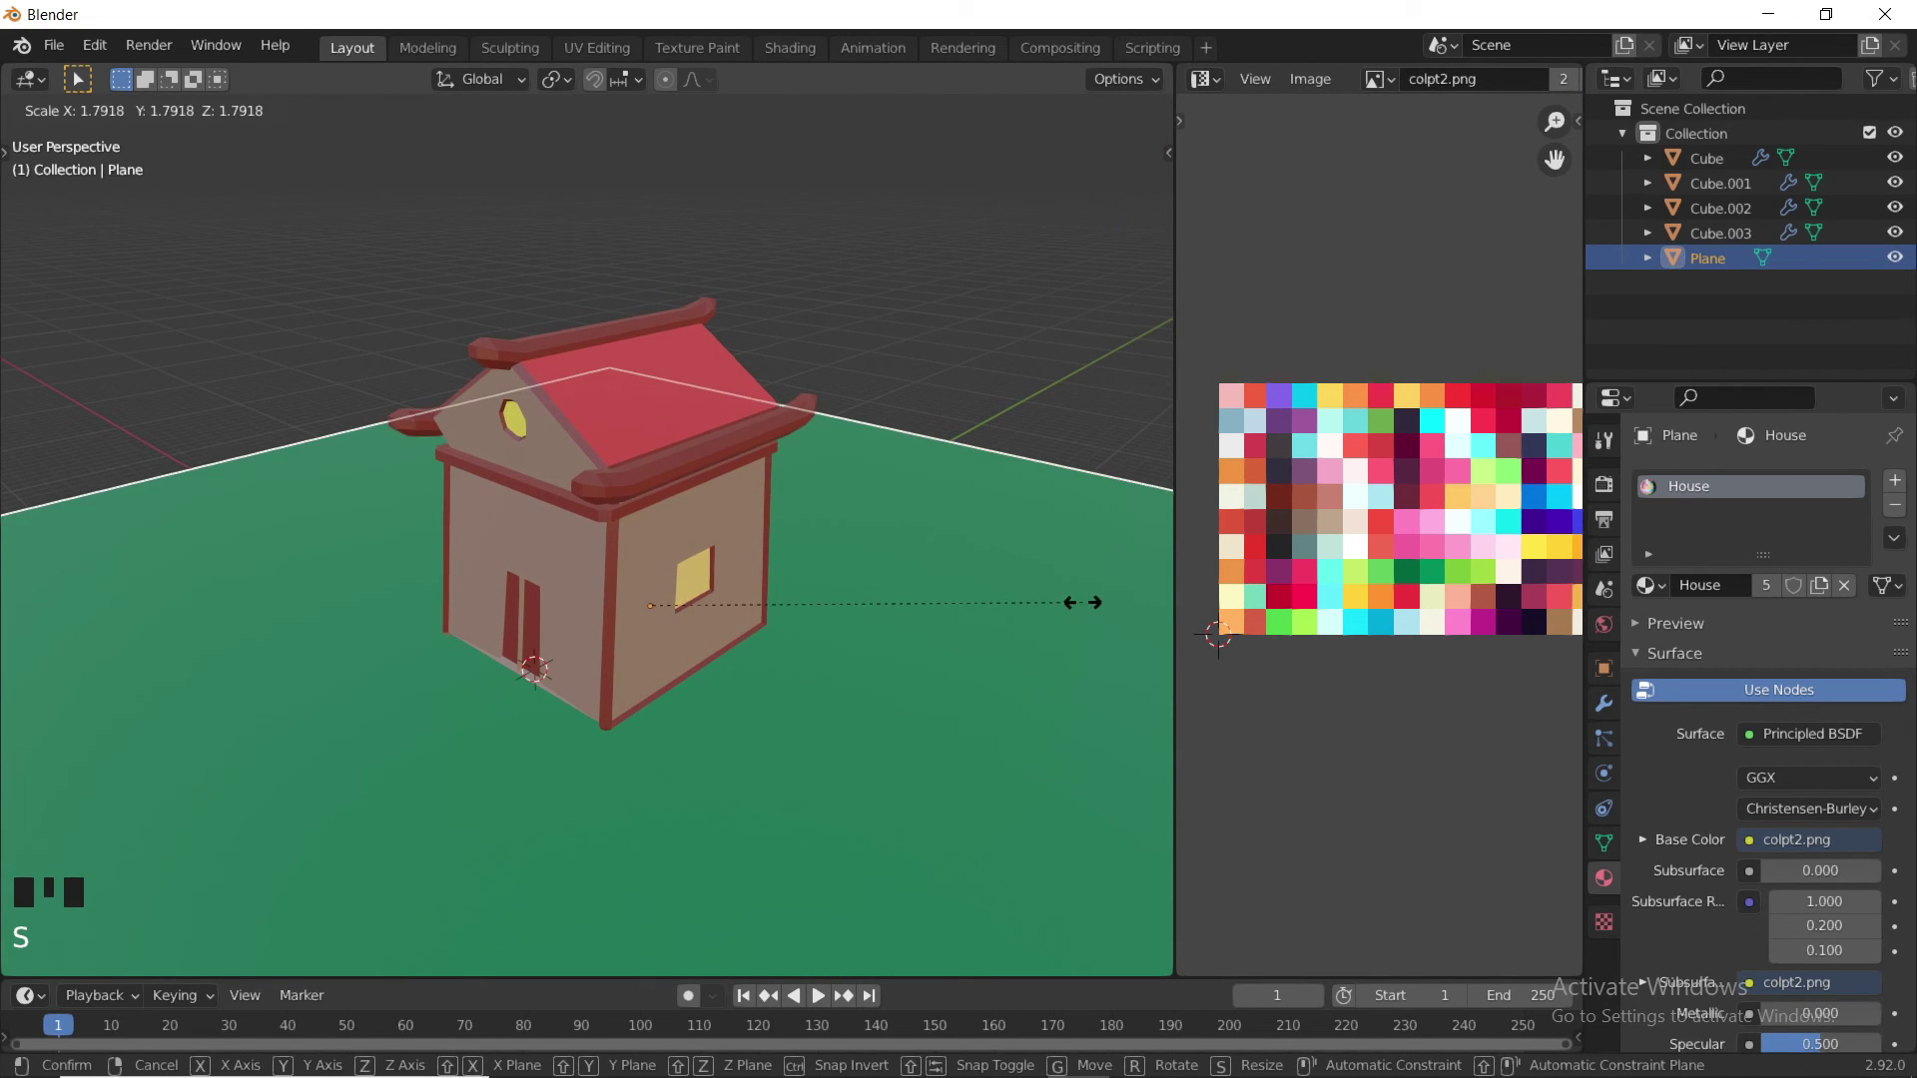
pyautogui.click(1082, 601)
# - Select the house's threshold and base-edge faces below the door and move their UVs to another spot on the palette
pyautogui.scroll(4, 809, 615)
pyautogui.scroll(-3, 809, 615)
pyautogui.moveTo(808, 615); pyautogui.dragTo(615, 479, button='middle')
pyautogui.press('Tab')
pyautogui.scroll(3, 651, 676)
pyautogui.press('Tab')
pyautogui.rightClick(671, 553)
pyautogui.press('Tab')
pyautogui.scroll(3, 671, 554)
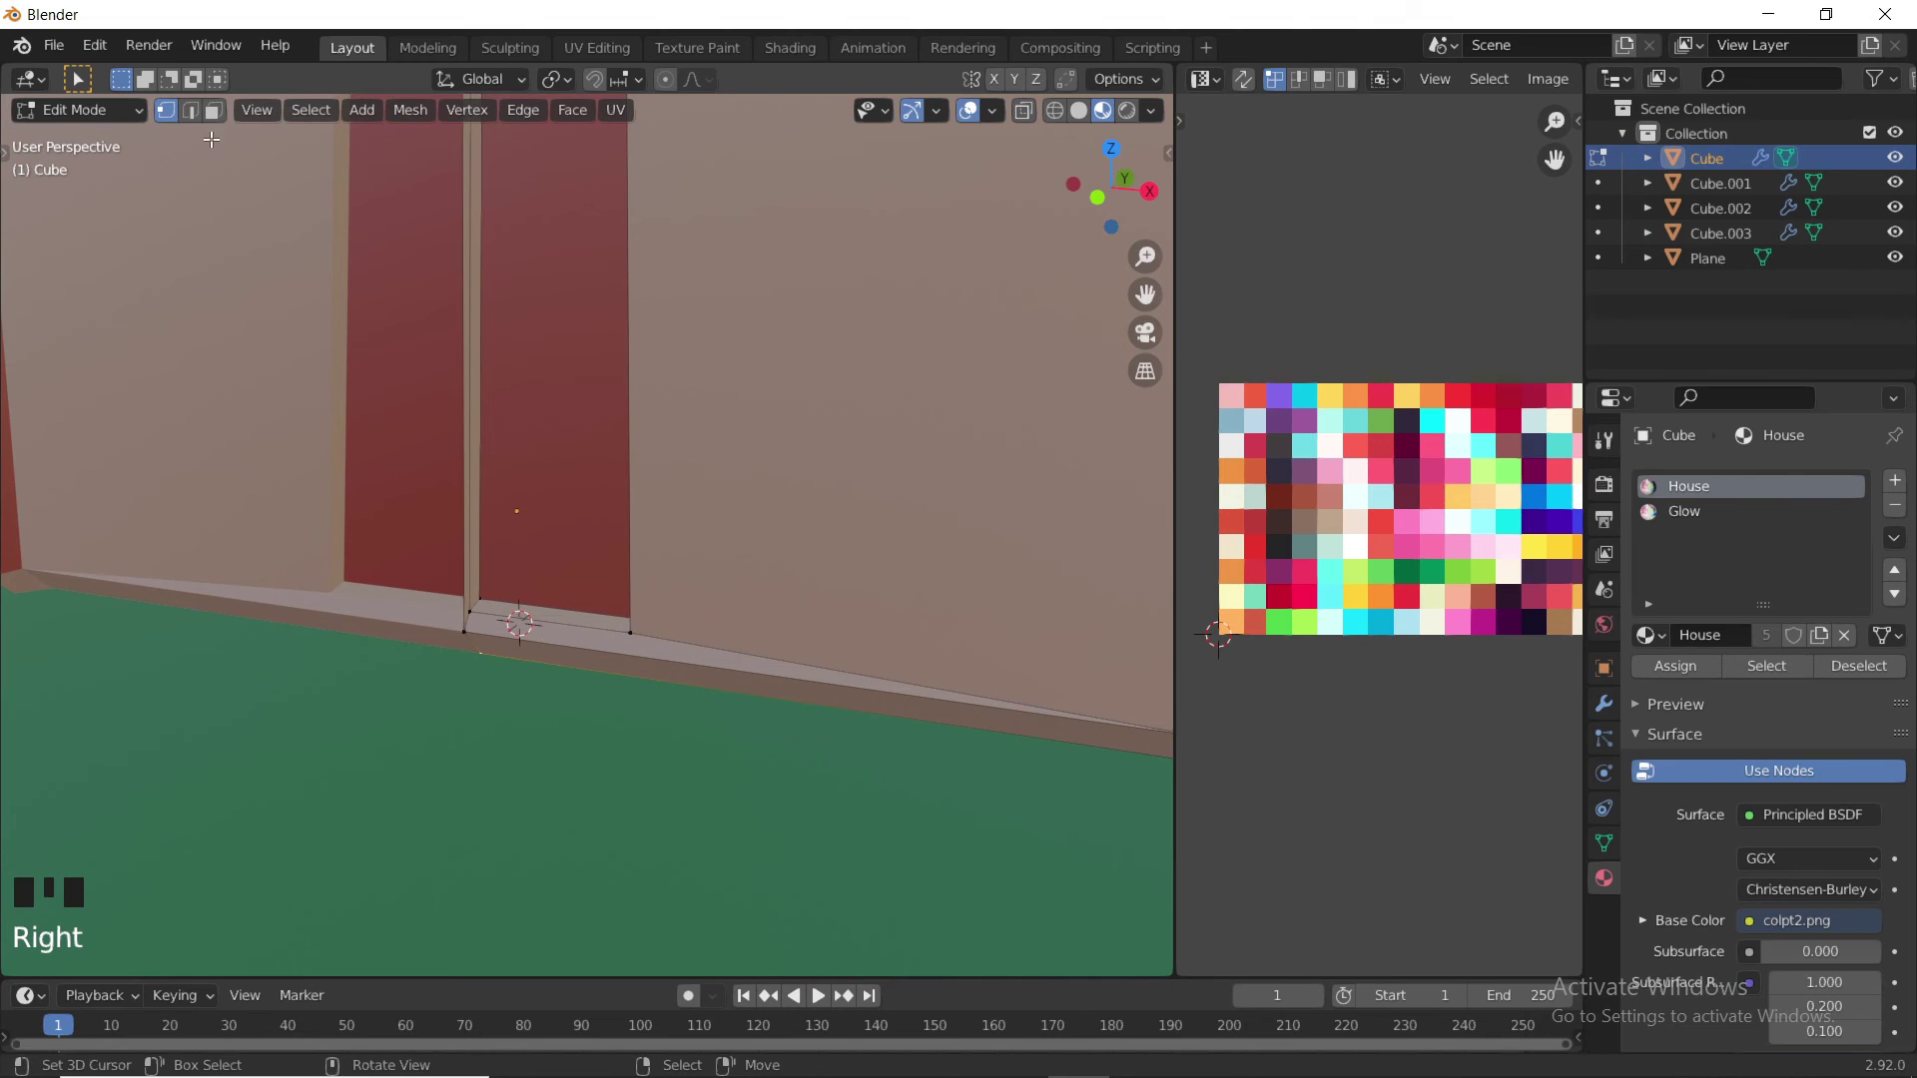
pyautogui.rightClick(608, 668)
pyautogui.keyDown('shift'); pyautogui.rightClick(584, 662); pyautogui.keyUp('shift')
pyautogui.keyDown('shift'); pyautogui.rightClick(575, 619); pyautogui.keyUp('shift')
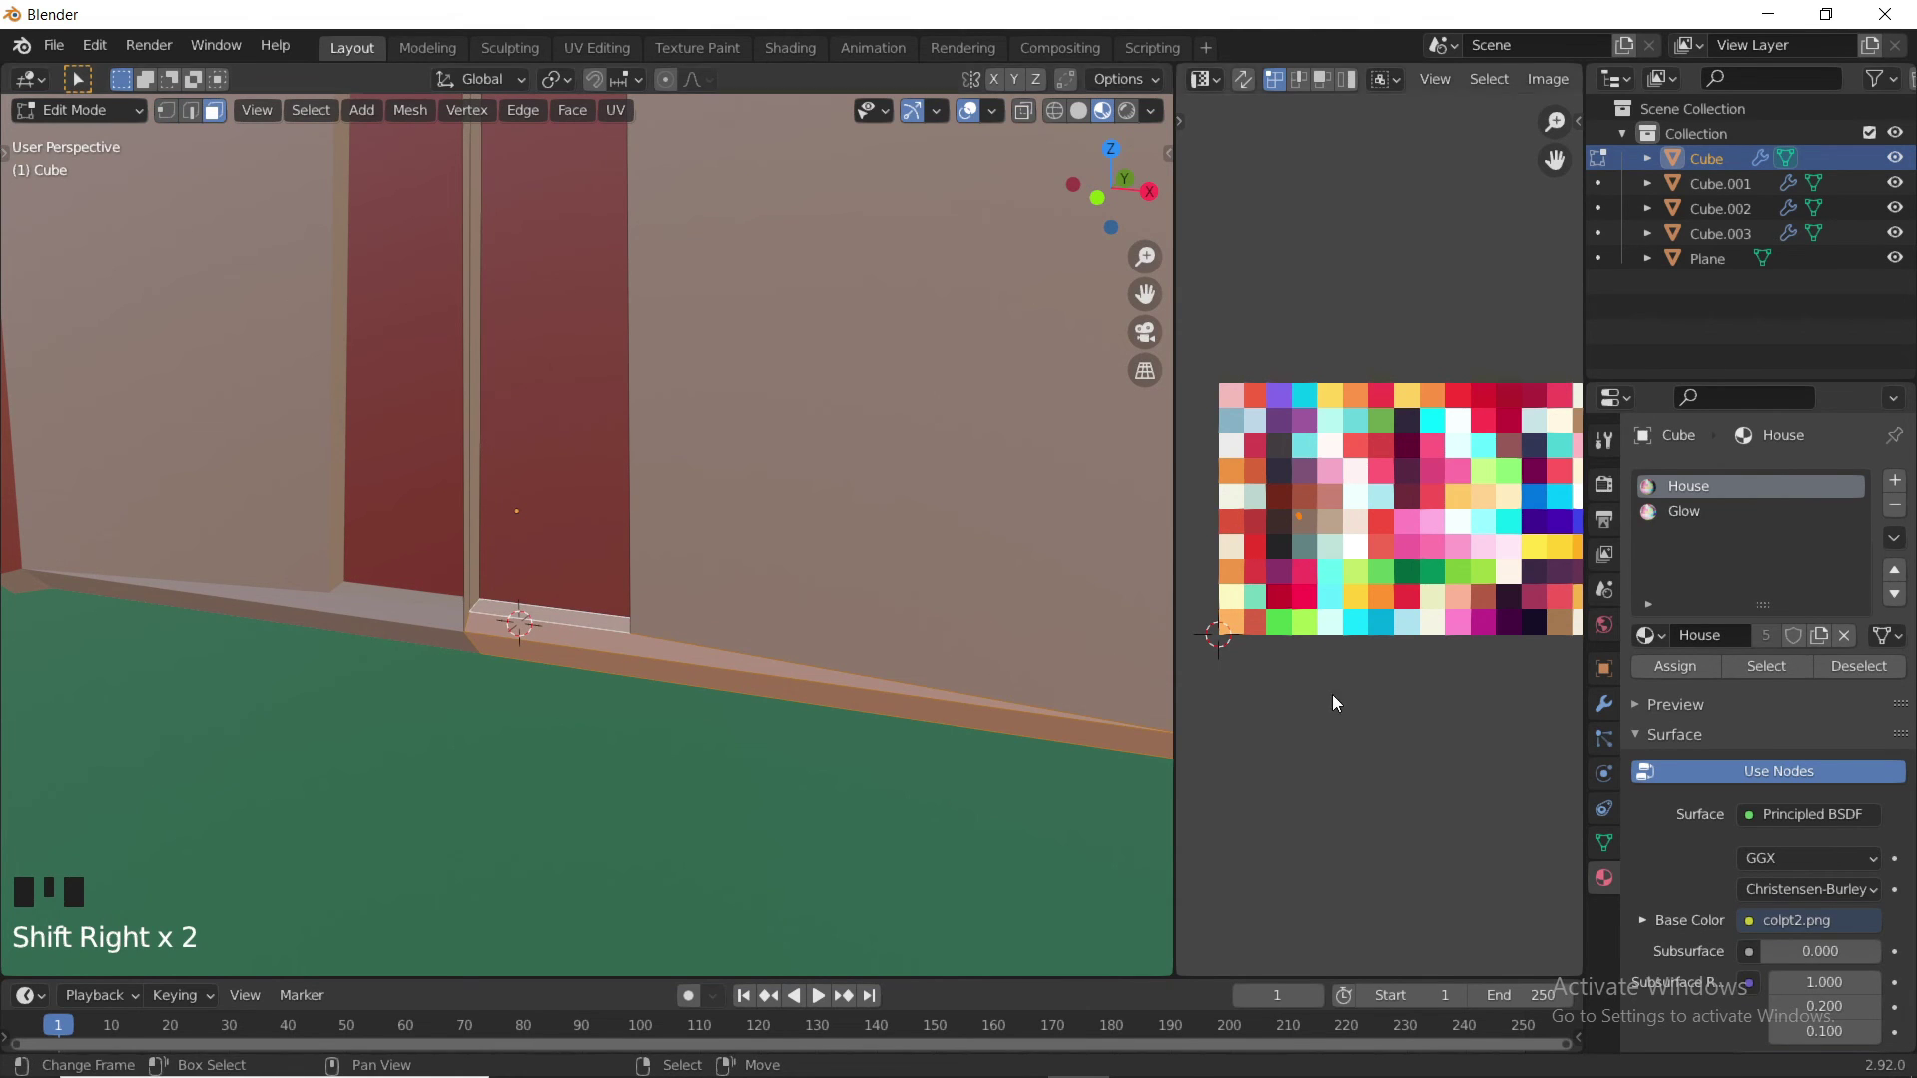
pyautogui.press('g')
pyautogui.click(1382, 581)
pyautogui.press('Tab')
# - Widen the 3D viewport further and switch it to Rendered shading
pyautogui.scroll(-6, 755, 593)
pyautogui.moveTo(755, 593); pyautogui.dragTo(705, 631, button='middle')
pyautogui.scroll(-4, 687, 615)
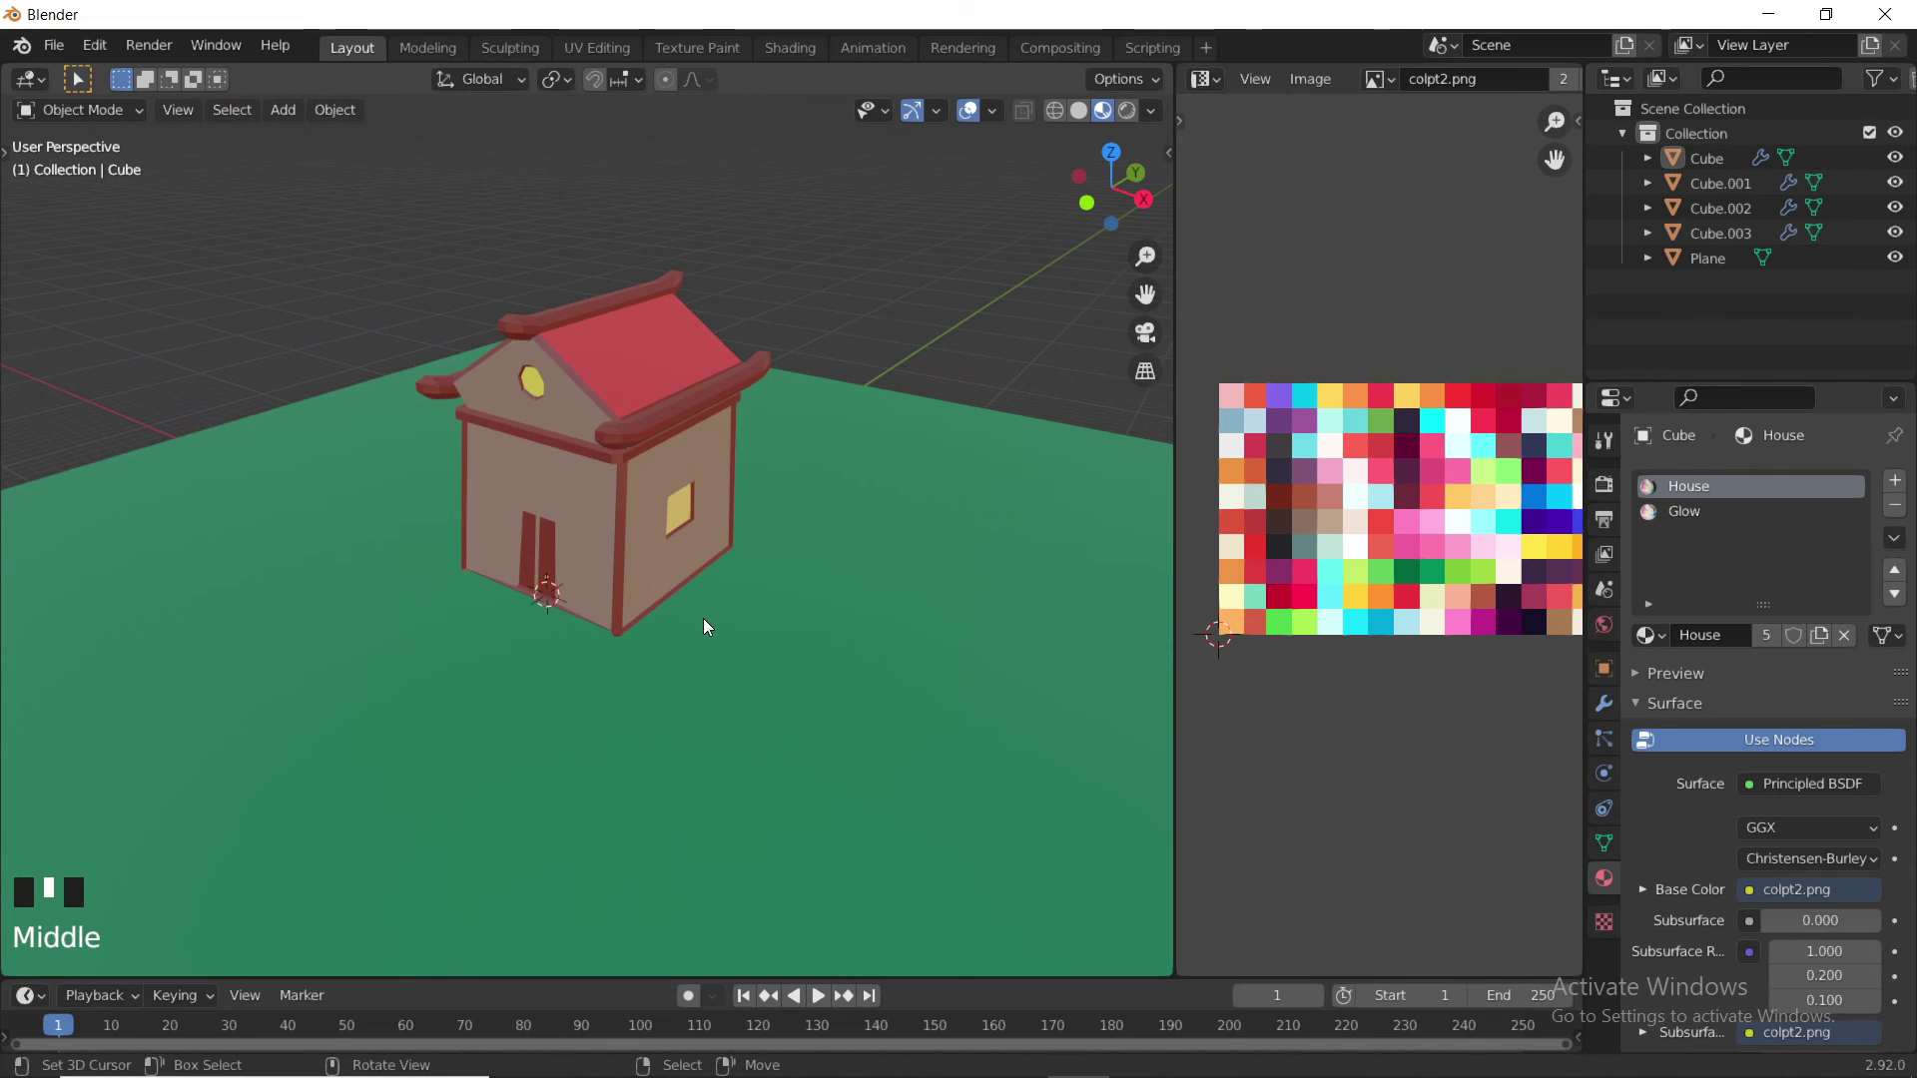
pyautogui.moveTo(1176, 461); pyautogui.dragTo(1335, 461)
pyautogui.click(1290, 111)
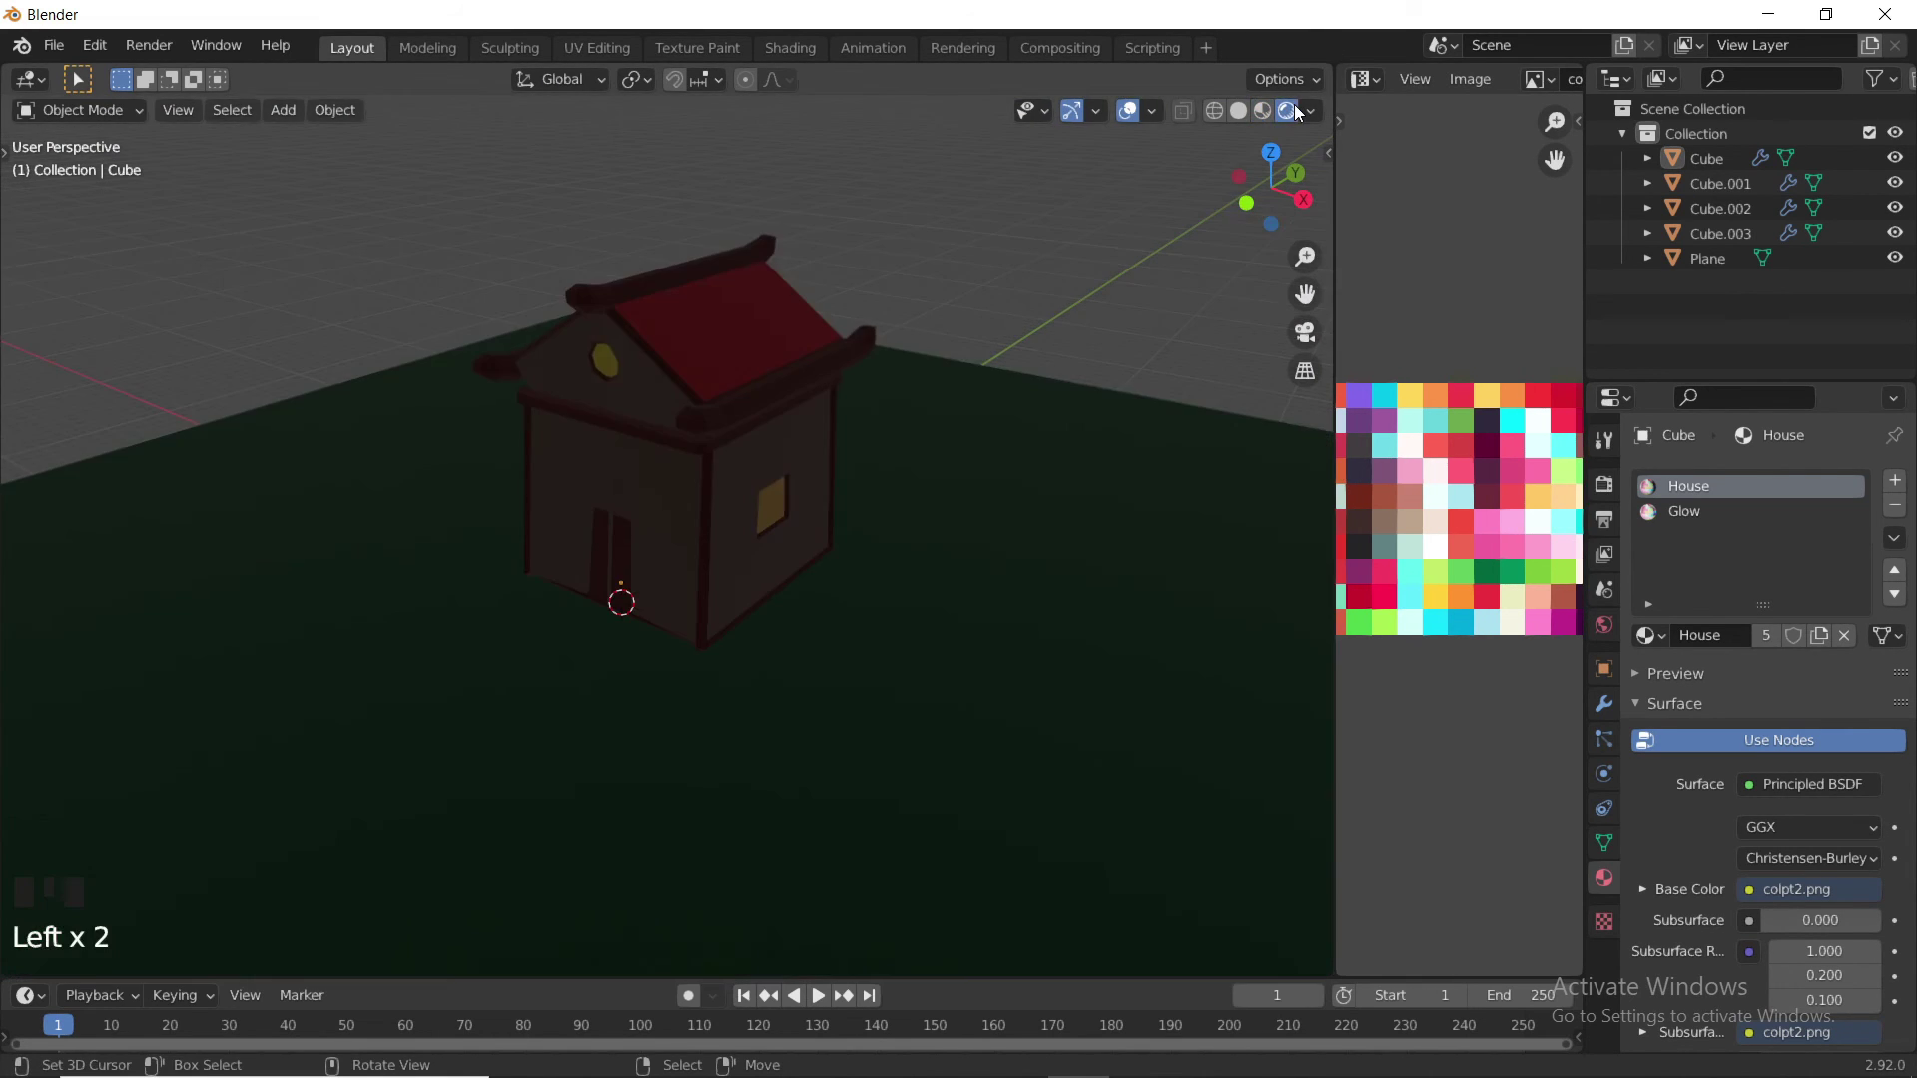
# - Raise the emission strength of the house's Glow material to 47.9
pyautogui.moveTo(980, 344); pyautogui.dragTo(1098, 361, button='middle')
pyautogui.scroll(-3, 1050, 397)
pyautogui.press('a')
pyautogui.press('a')
pyautogui.scroll(4, 1009, 384)
pyautogui.keyDown('shift'); pyautogui.moveTo(962, 398); pyautogui.dragTo(657, 477, button='middle'); pyautogui.keyUp('shift')
pyautogui.scroll(3, 663, 479)
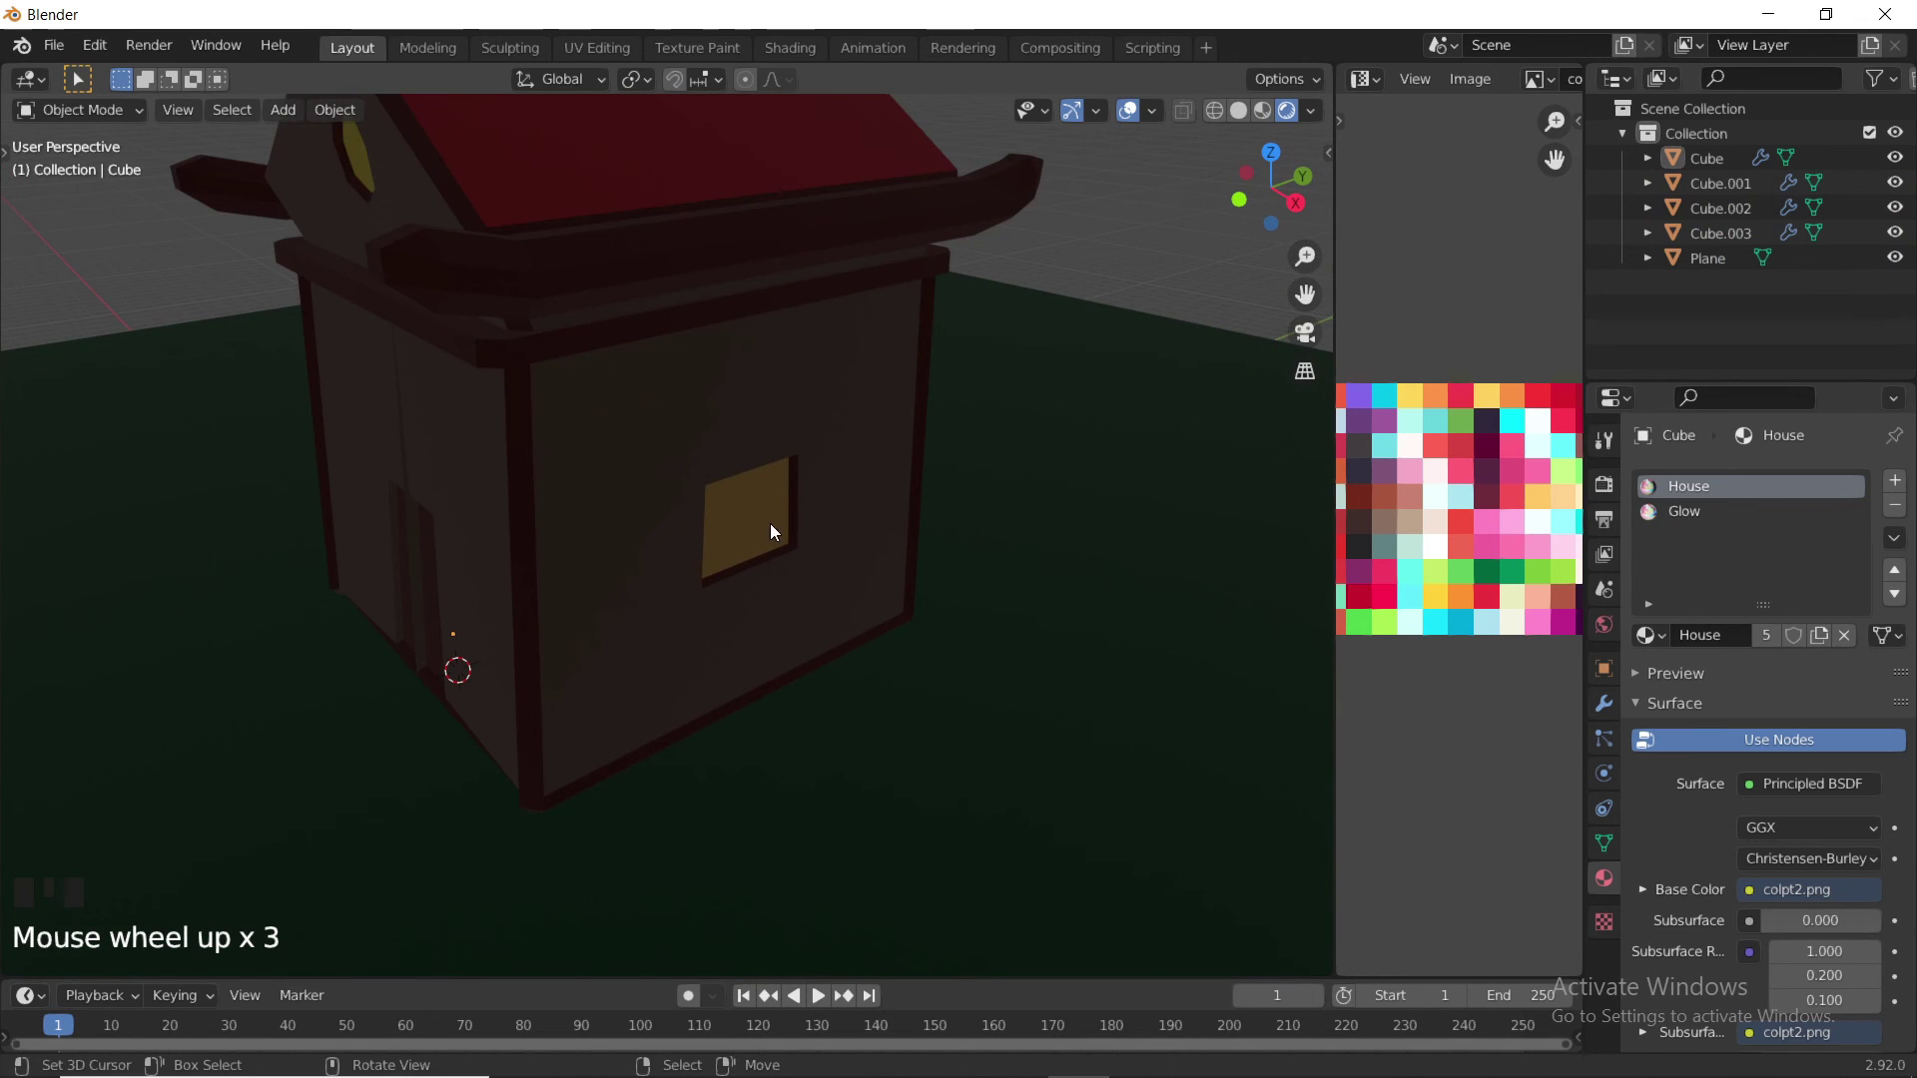
pyautogui.click(1685, 511)
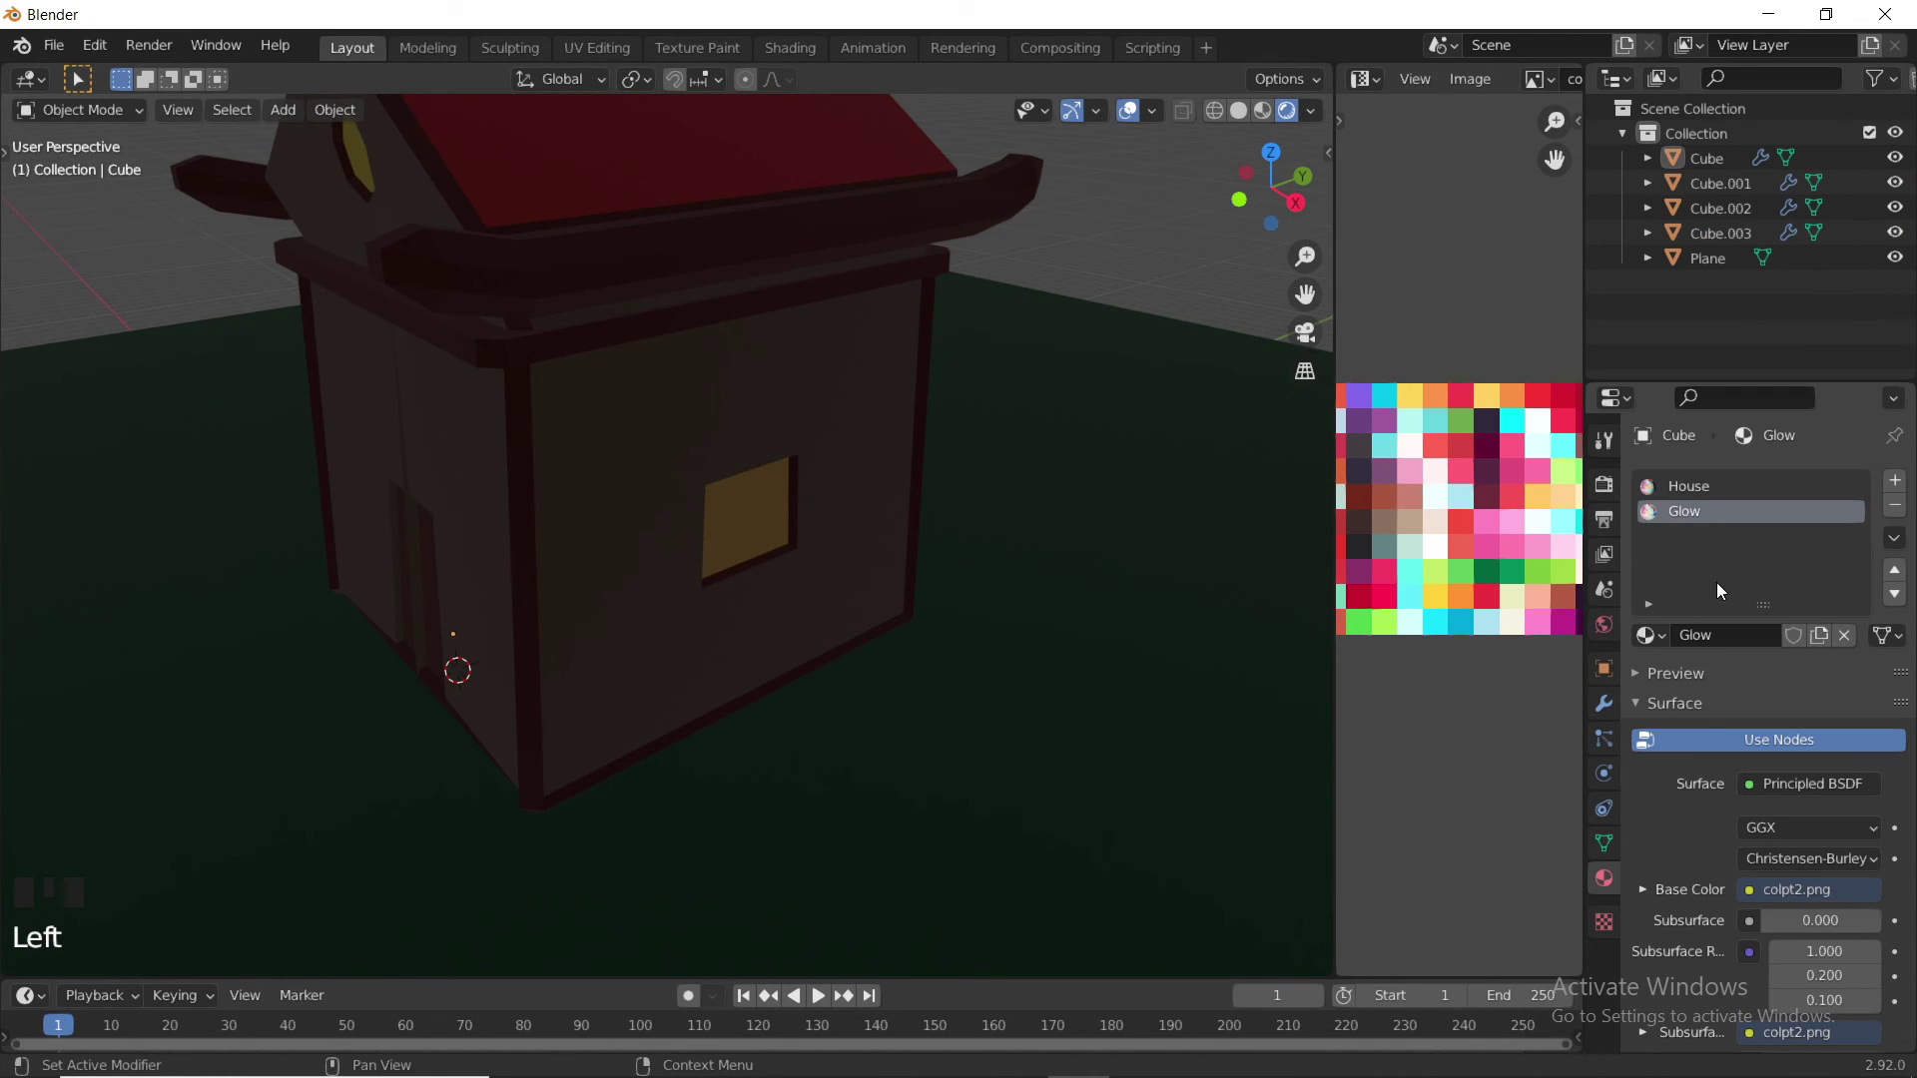
pyautogui.scroll(-2, 1784, 806)
pyautogui.scroll(-13, 1784, 806)
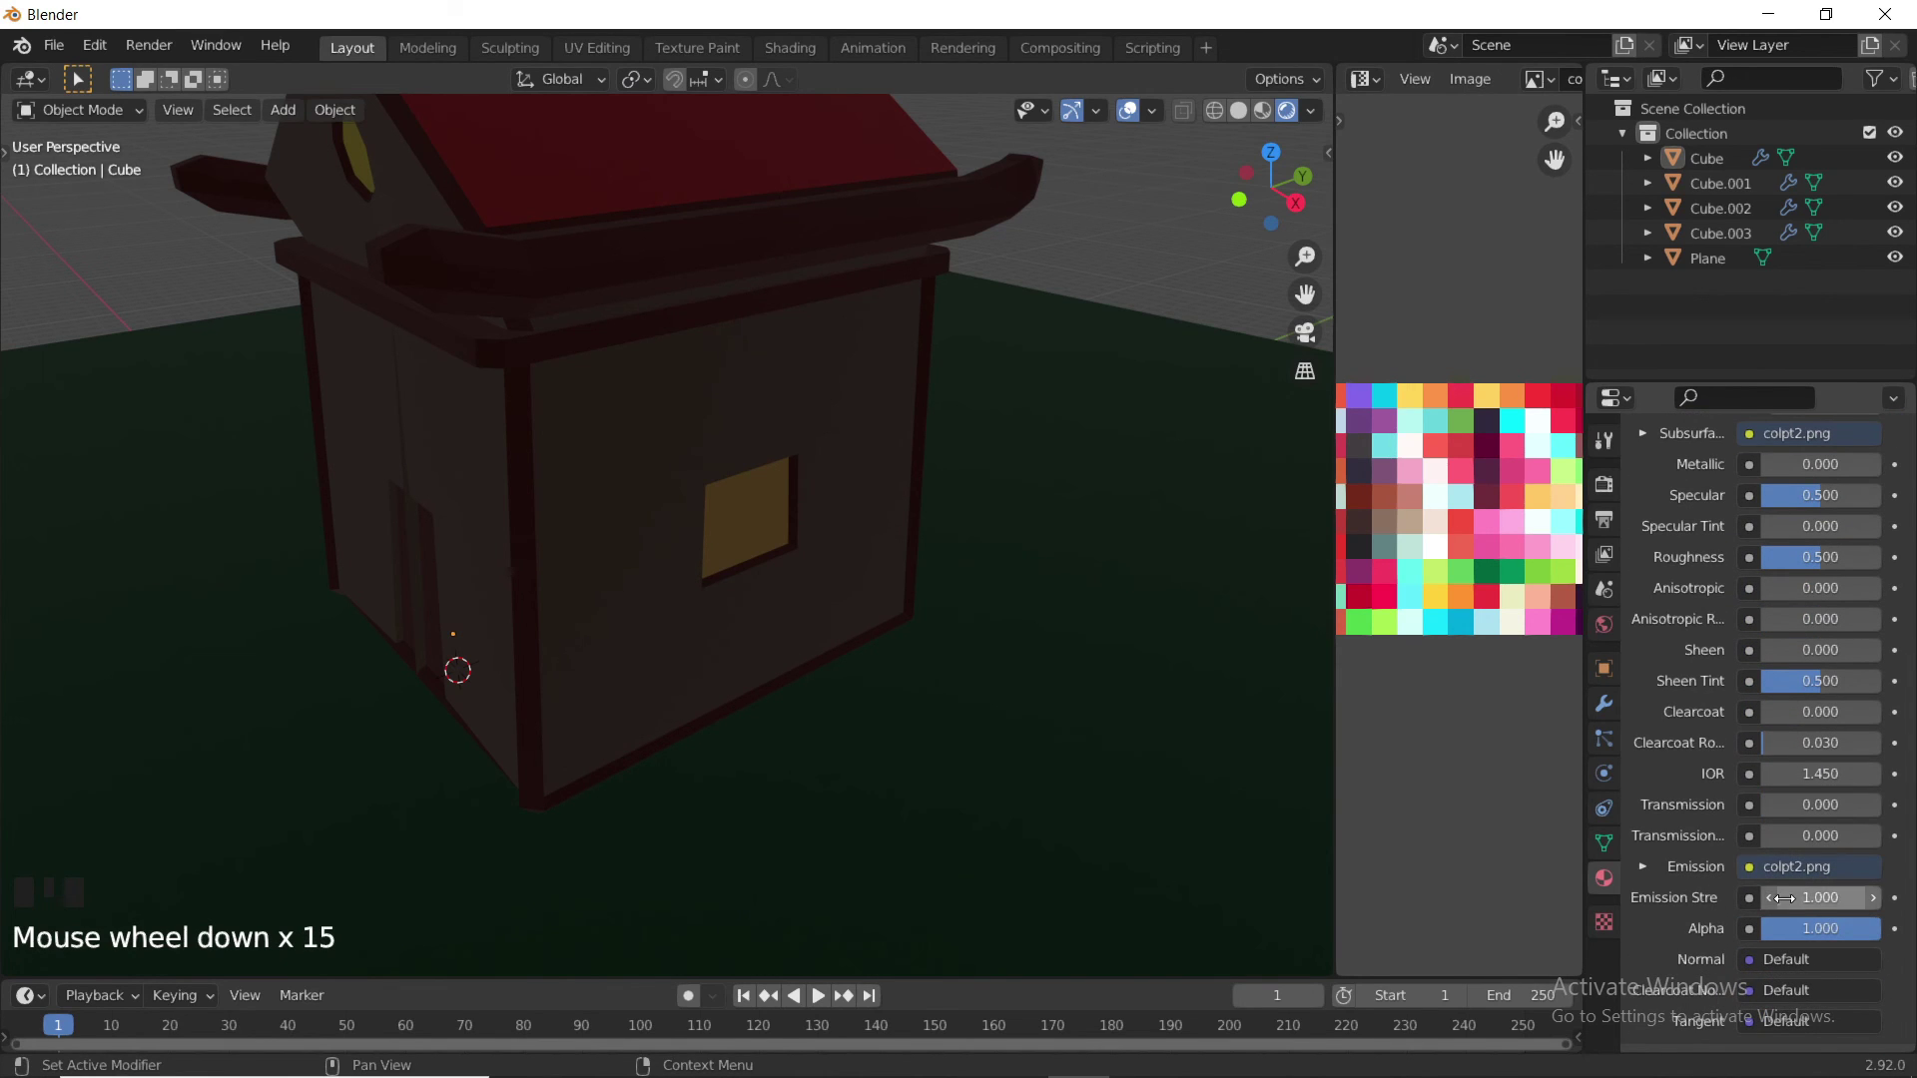
pyautogui.moveTo(1785, 898); pyautogui.dragTo(1827, 897)
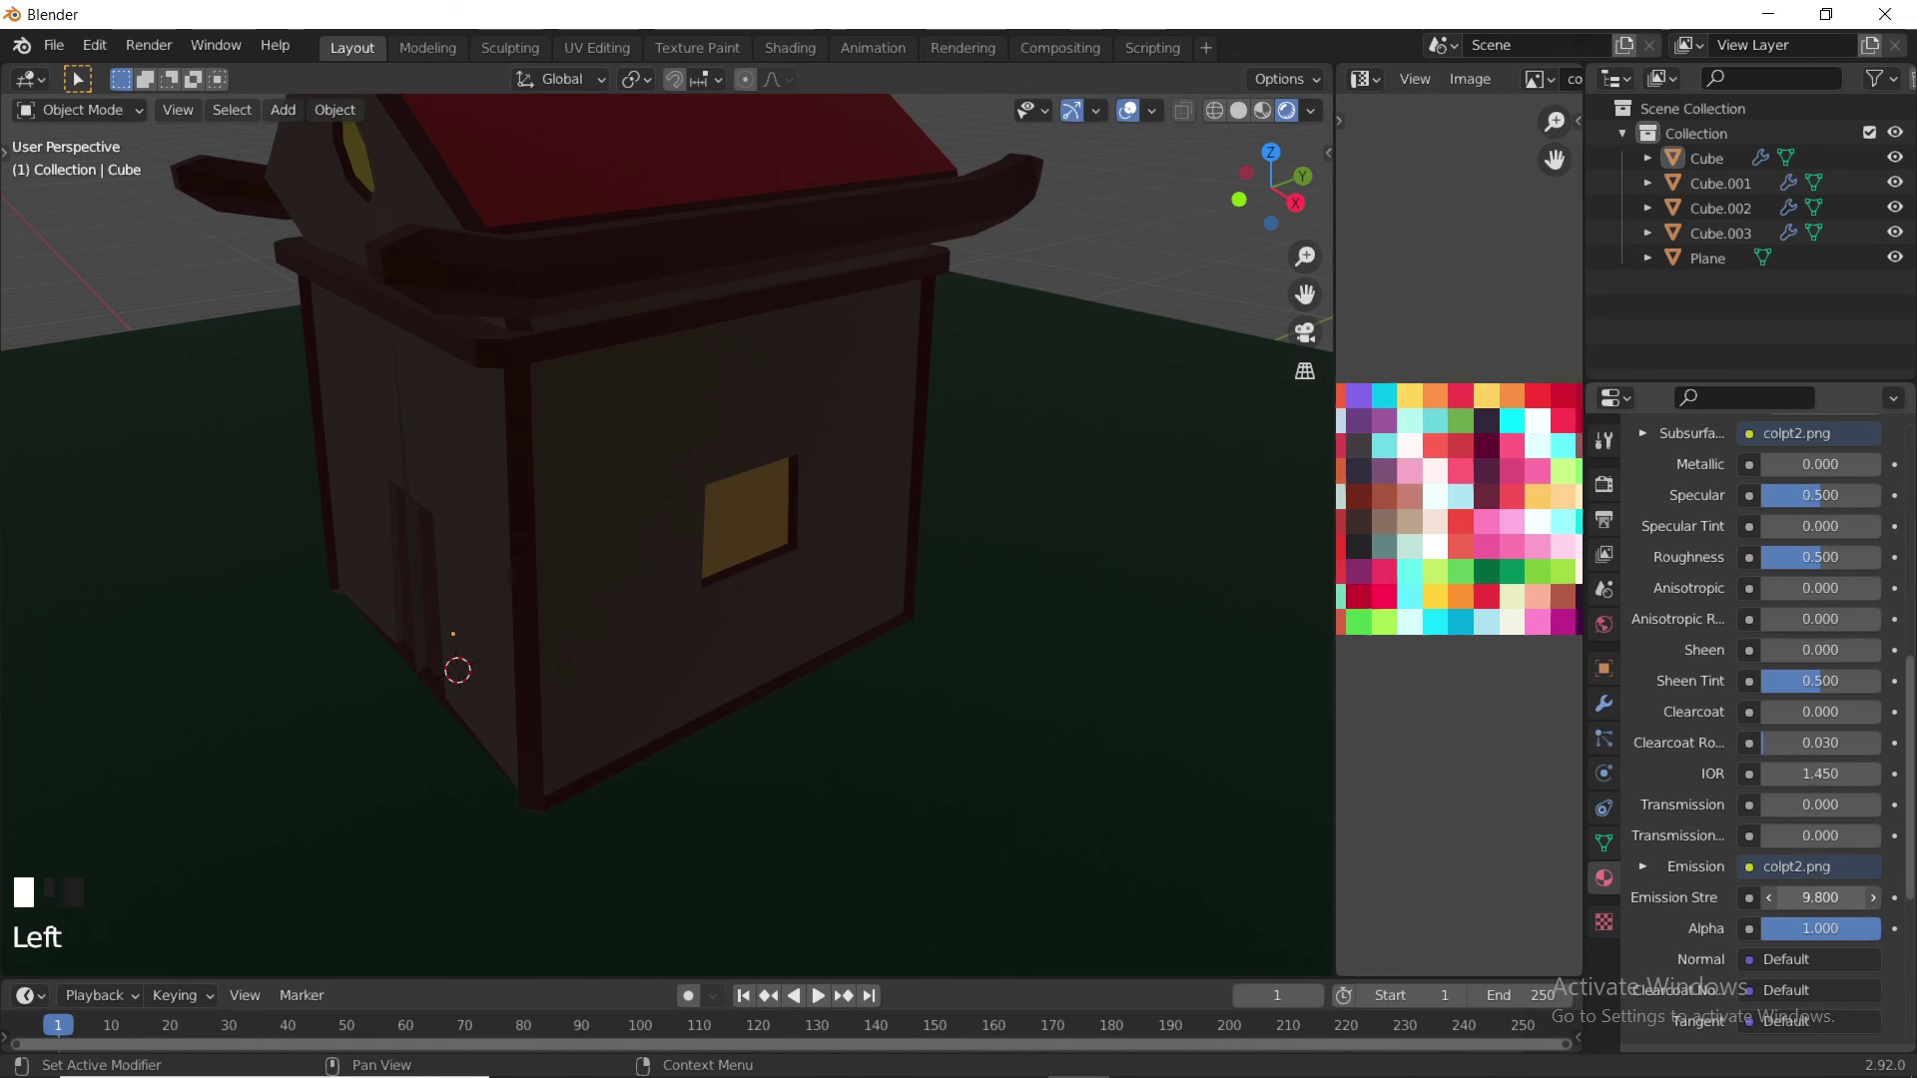
pyautogui.moveTo(1820, 898); pyautogui.dragTo(1770, 898)
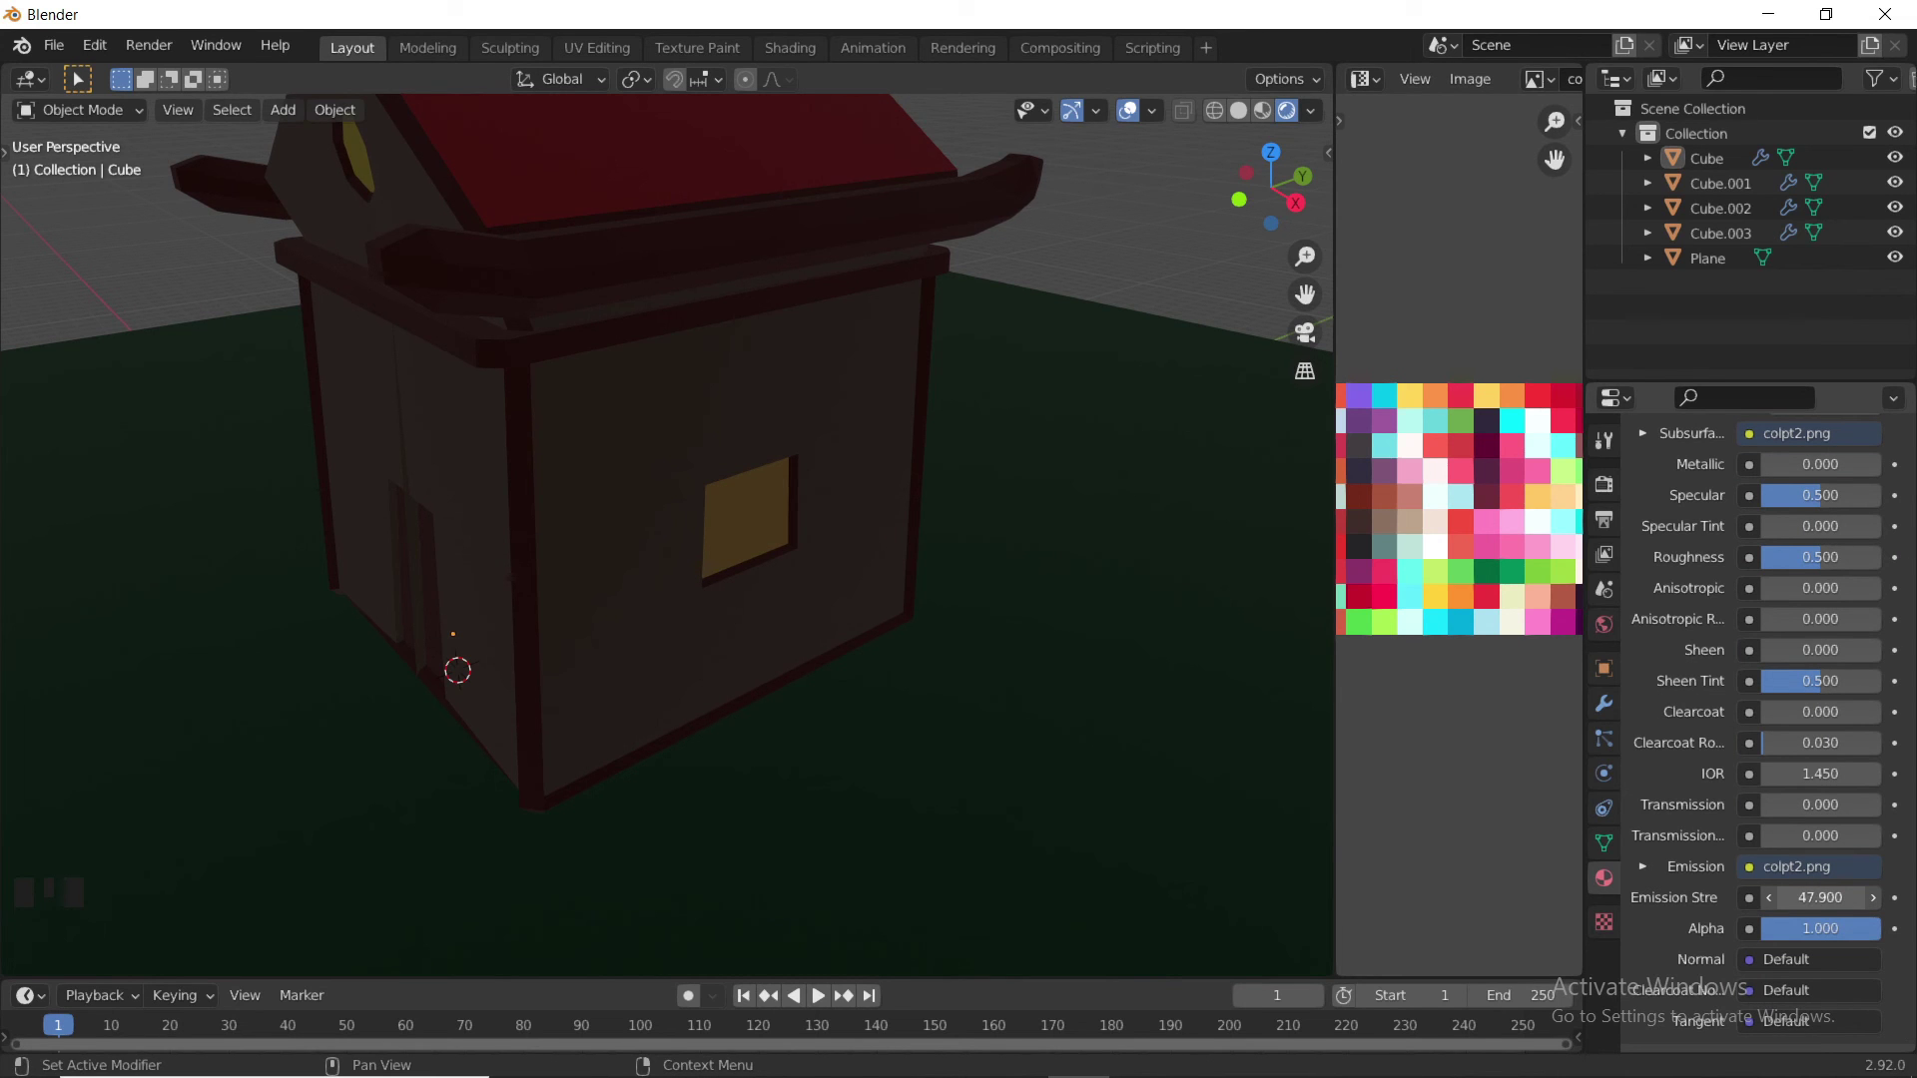
# - Place the 3D cursor in the air beside the house, add a Sun light there and rotate it towards the house
pyautogui.scroll(-3, 788, 505)
pyautogui.moveTo(1011, 375); pyautogui.dragTo(1104, 362, button='middle')
pyautogui.scroll(-5, 1038, 388)
pyautogui.click(1034, 219)
pyautogui.hotkey('shift', 'a')
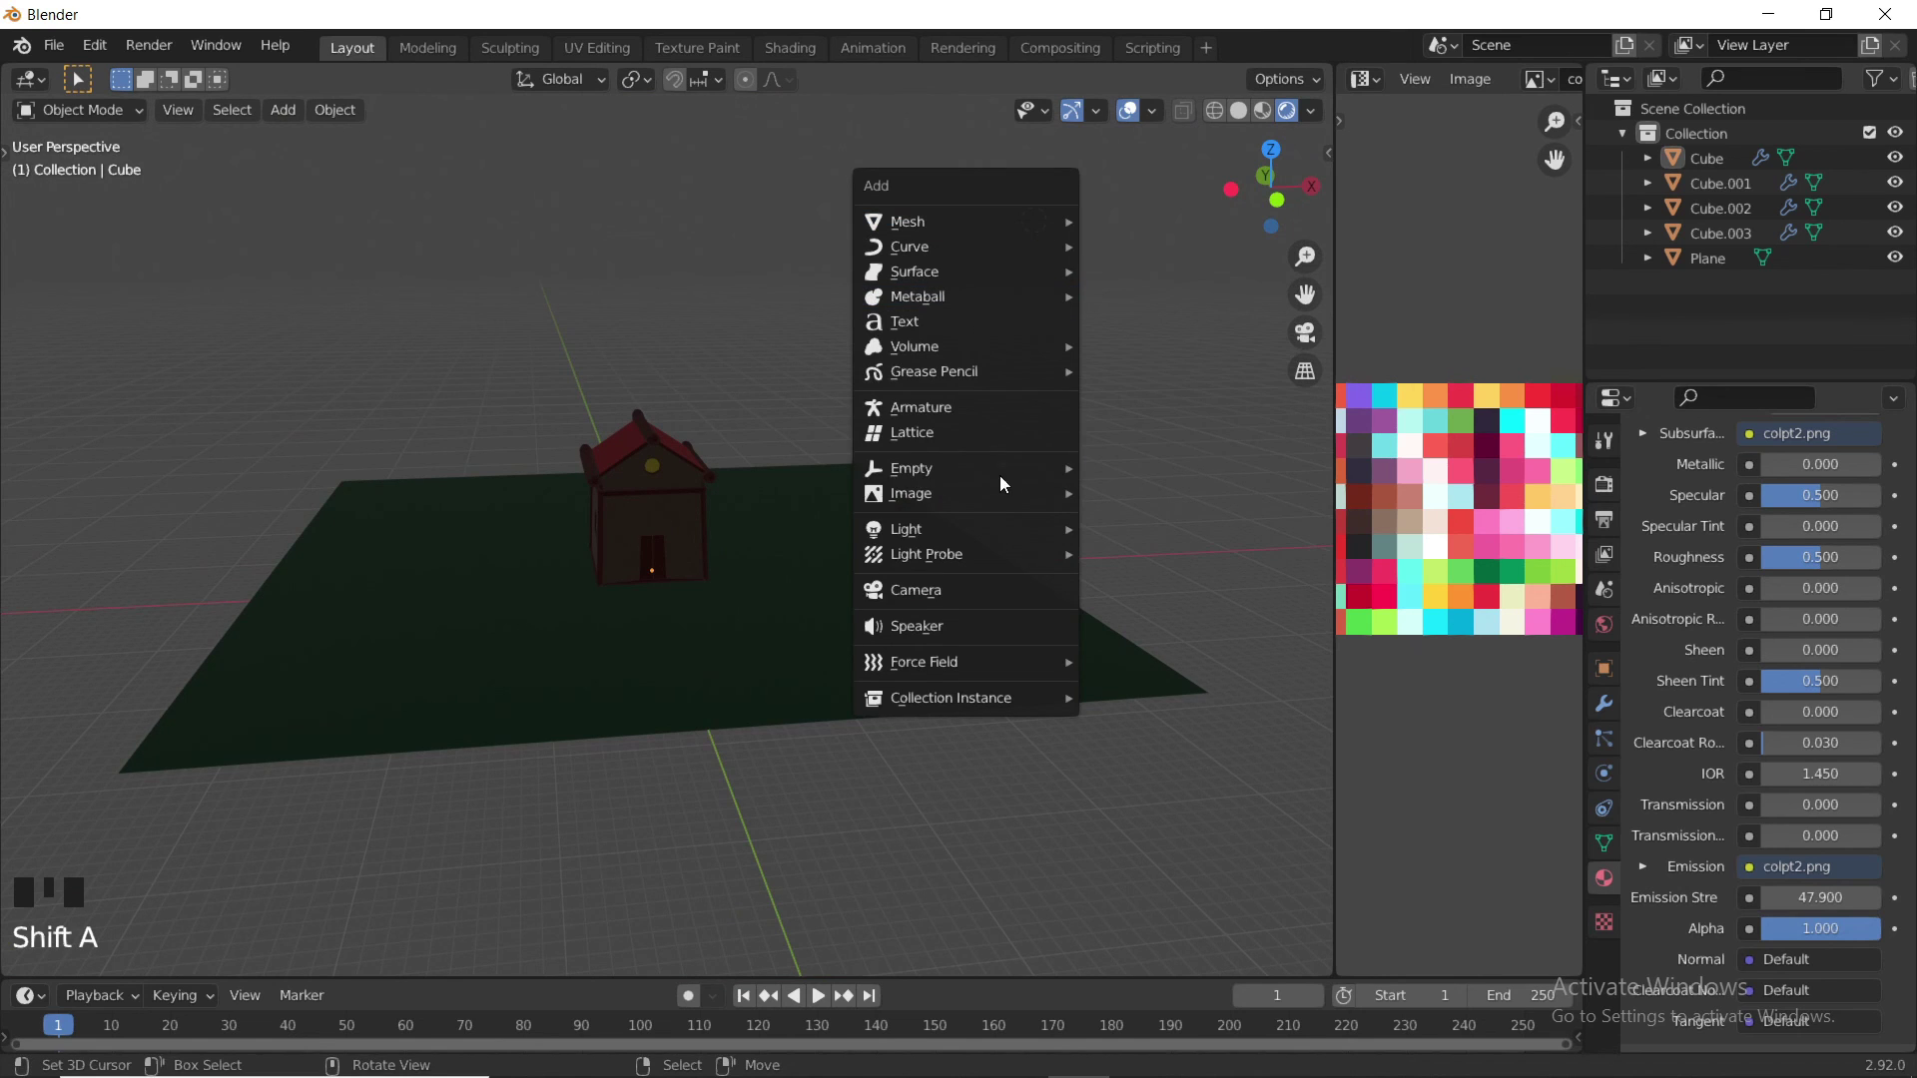
pyautogui.moveTo(986, 530)
pyautogui.click(1147, 554)
pyautogui.press('r')
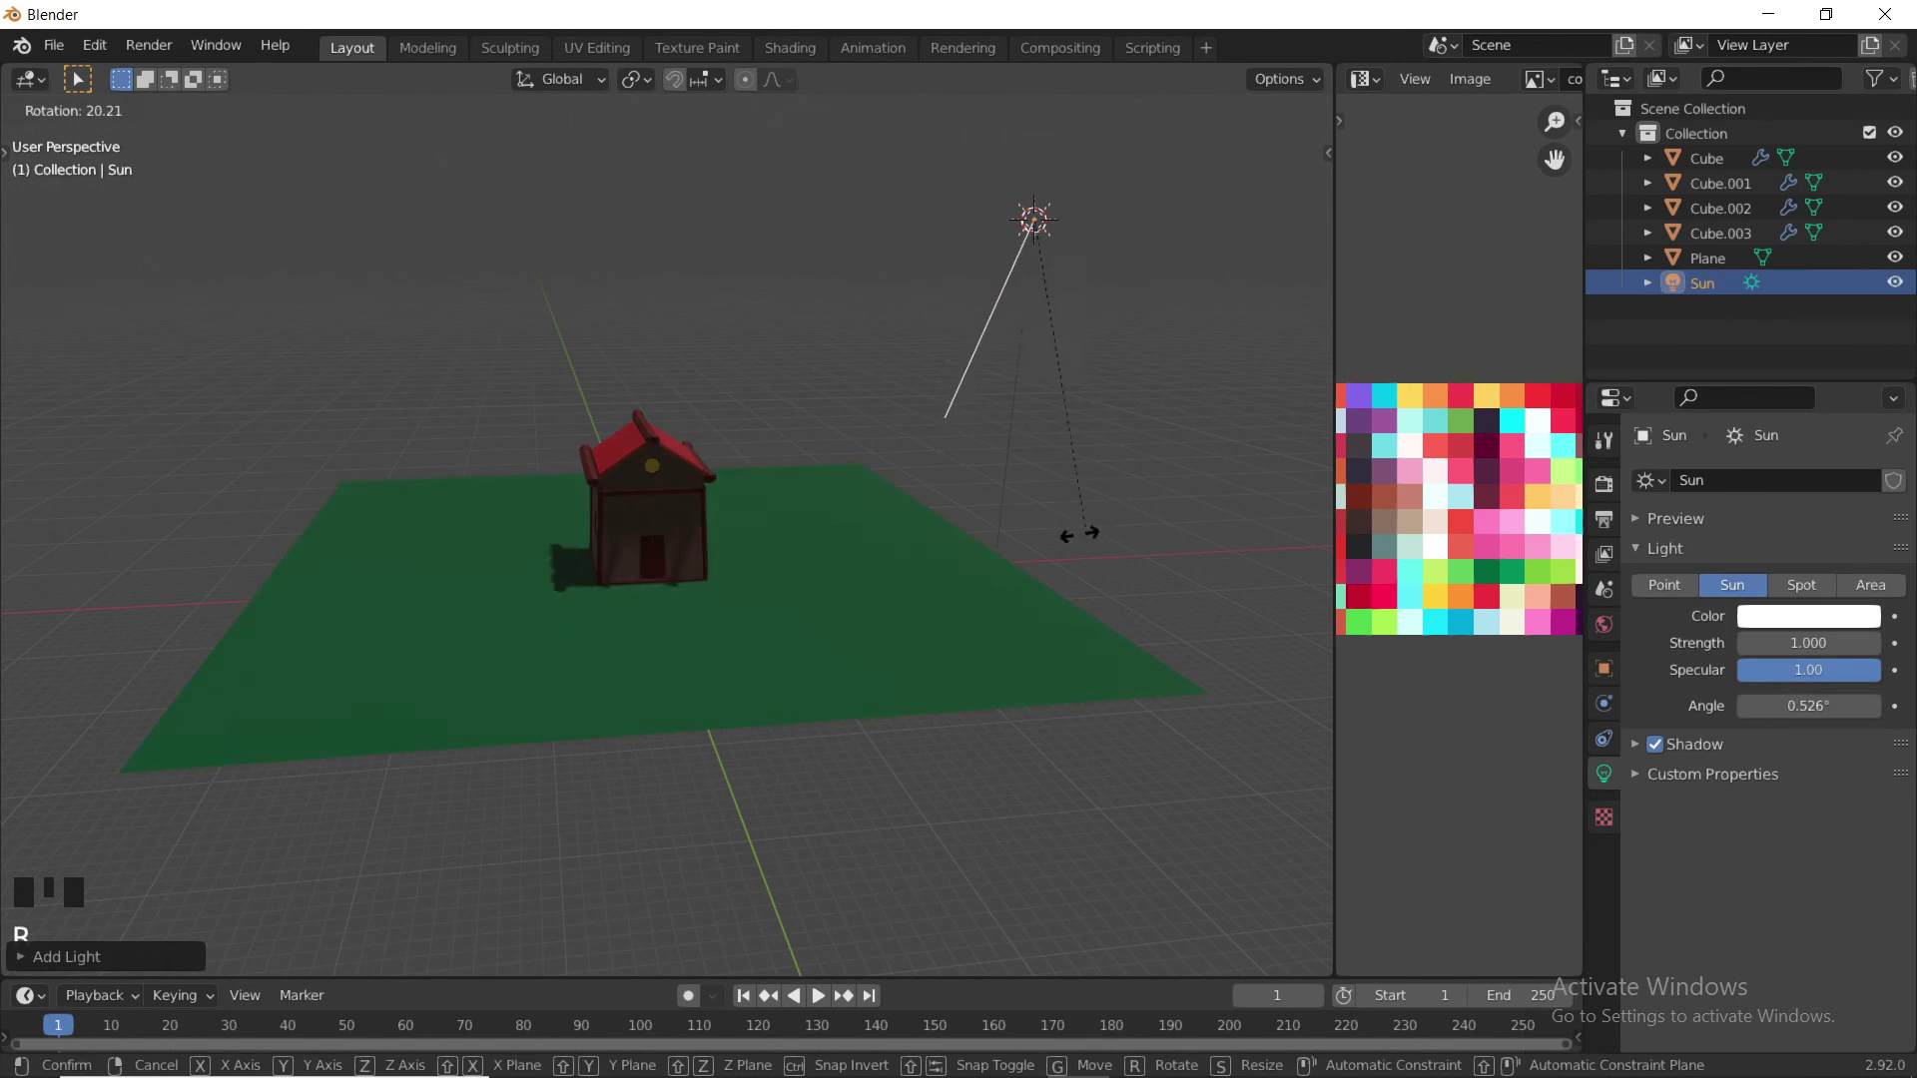
pyautogui.click(919, 493)
# - Set the Sun light's strength to 1.9
pyautogui.moveTo(923, 491); pyautogui.dragTo(735, 513, button='middle')
pyautogui.scroll(2, 765, 507)
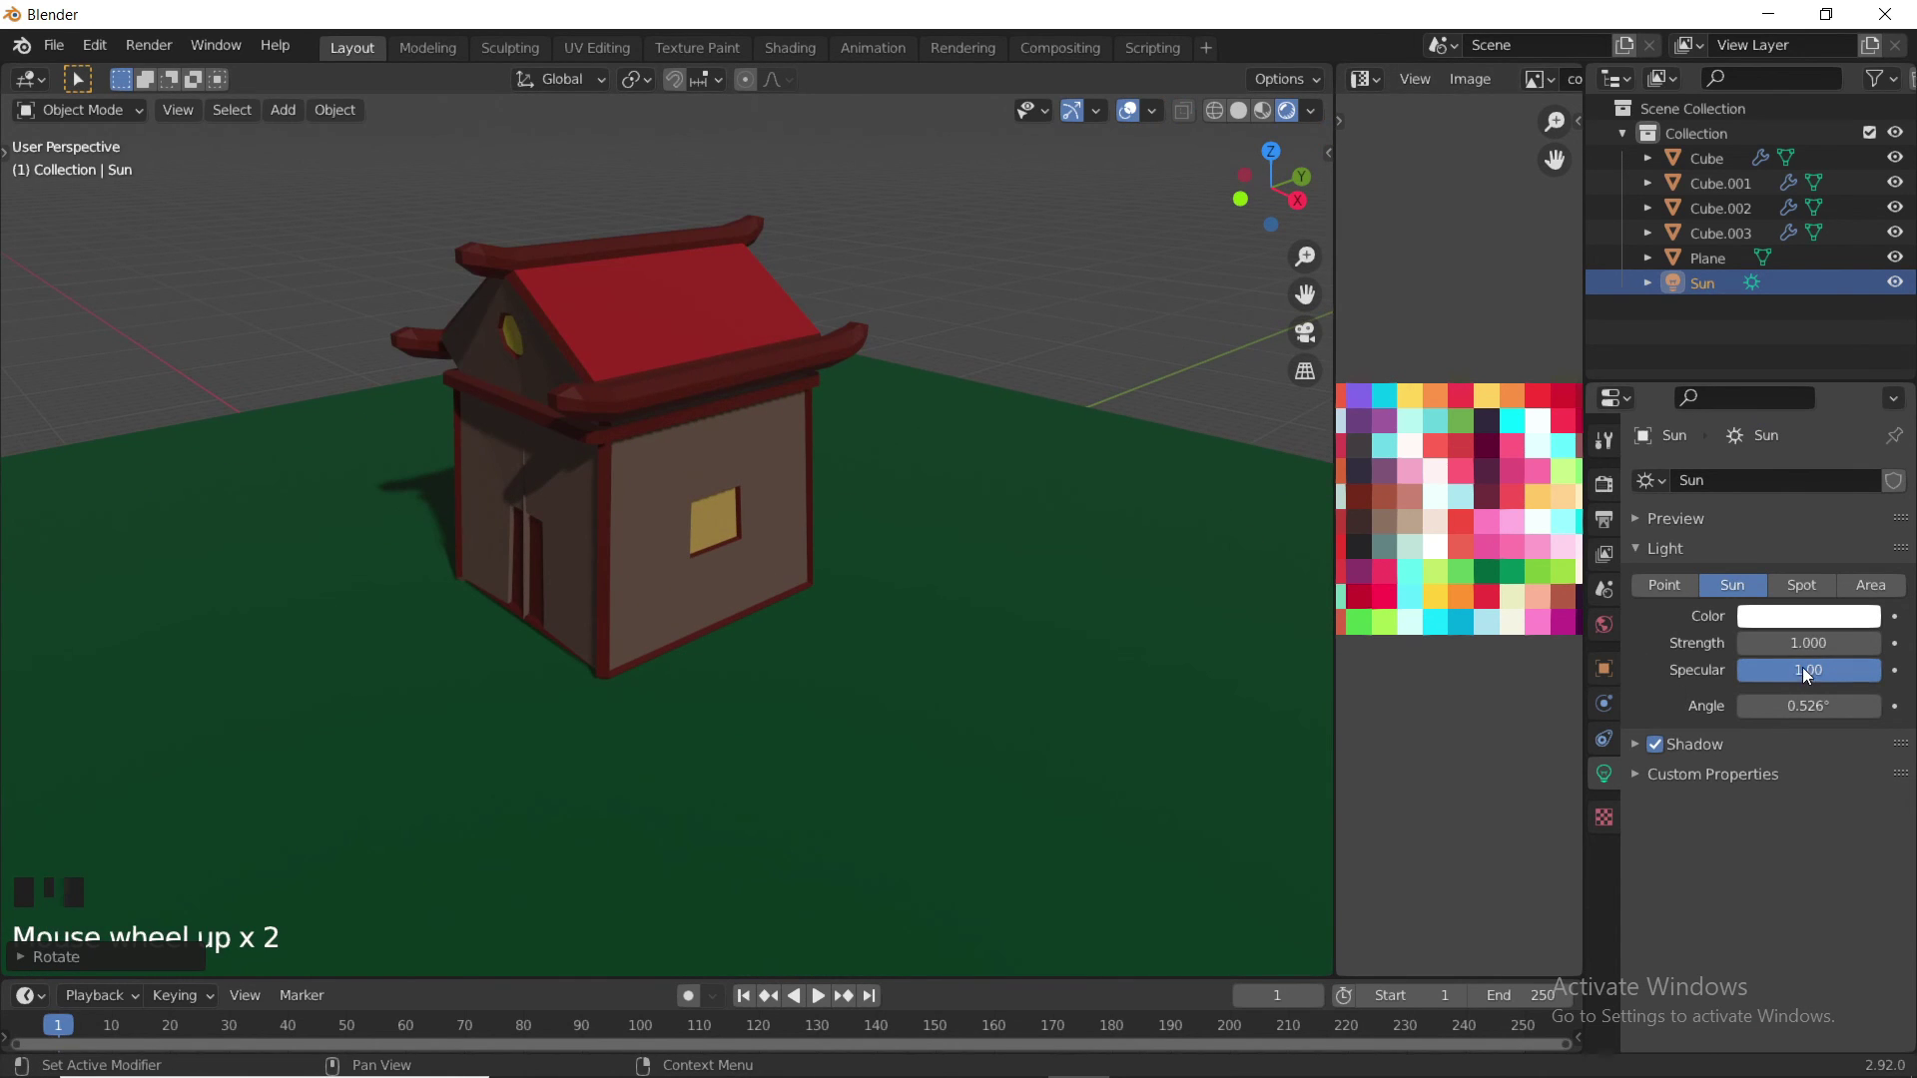
pyautogui.moveTo(1796, 646); pyautogui.dragTo(1844, 647)
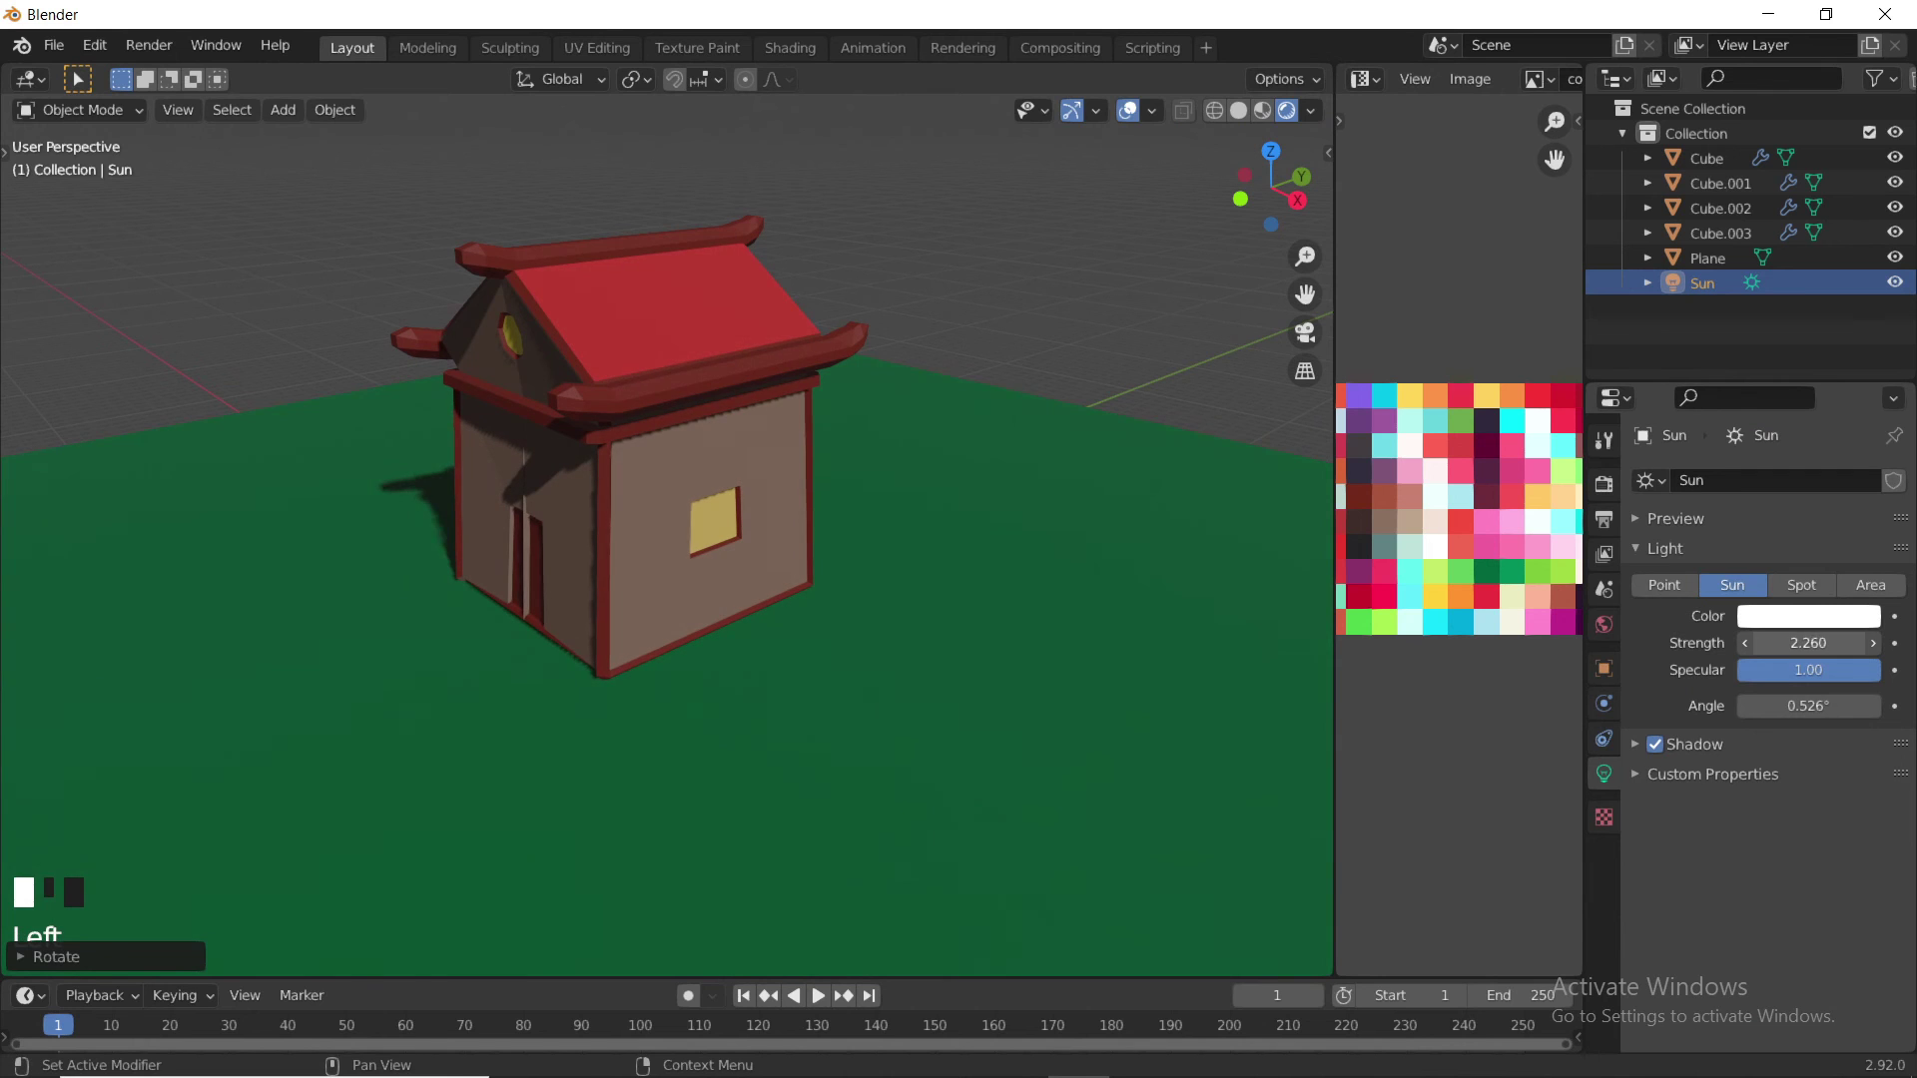
pyautogui.scroll(2, 1062, 544)
# - Rotate the Sun light about the global Z axis so that it lights the house's front wall
pyautogui.moveTo(1014, 530); pyautogui.dragTo(1092, 571, button='middle')
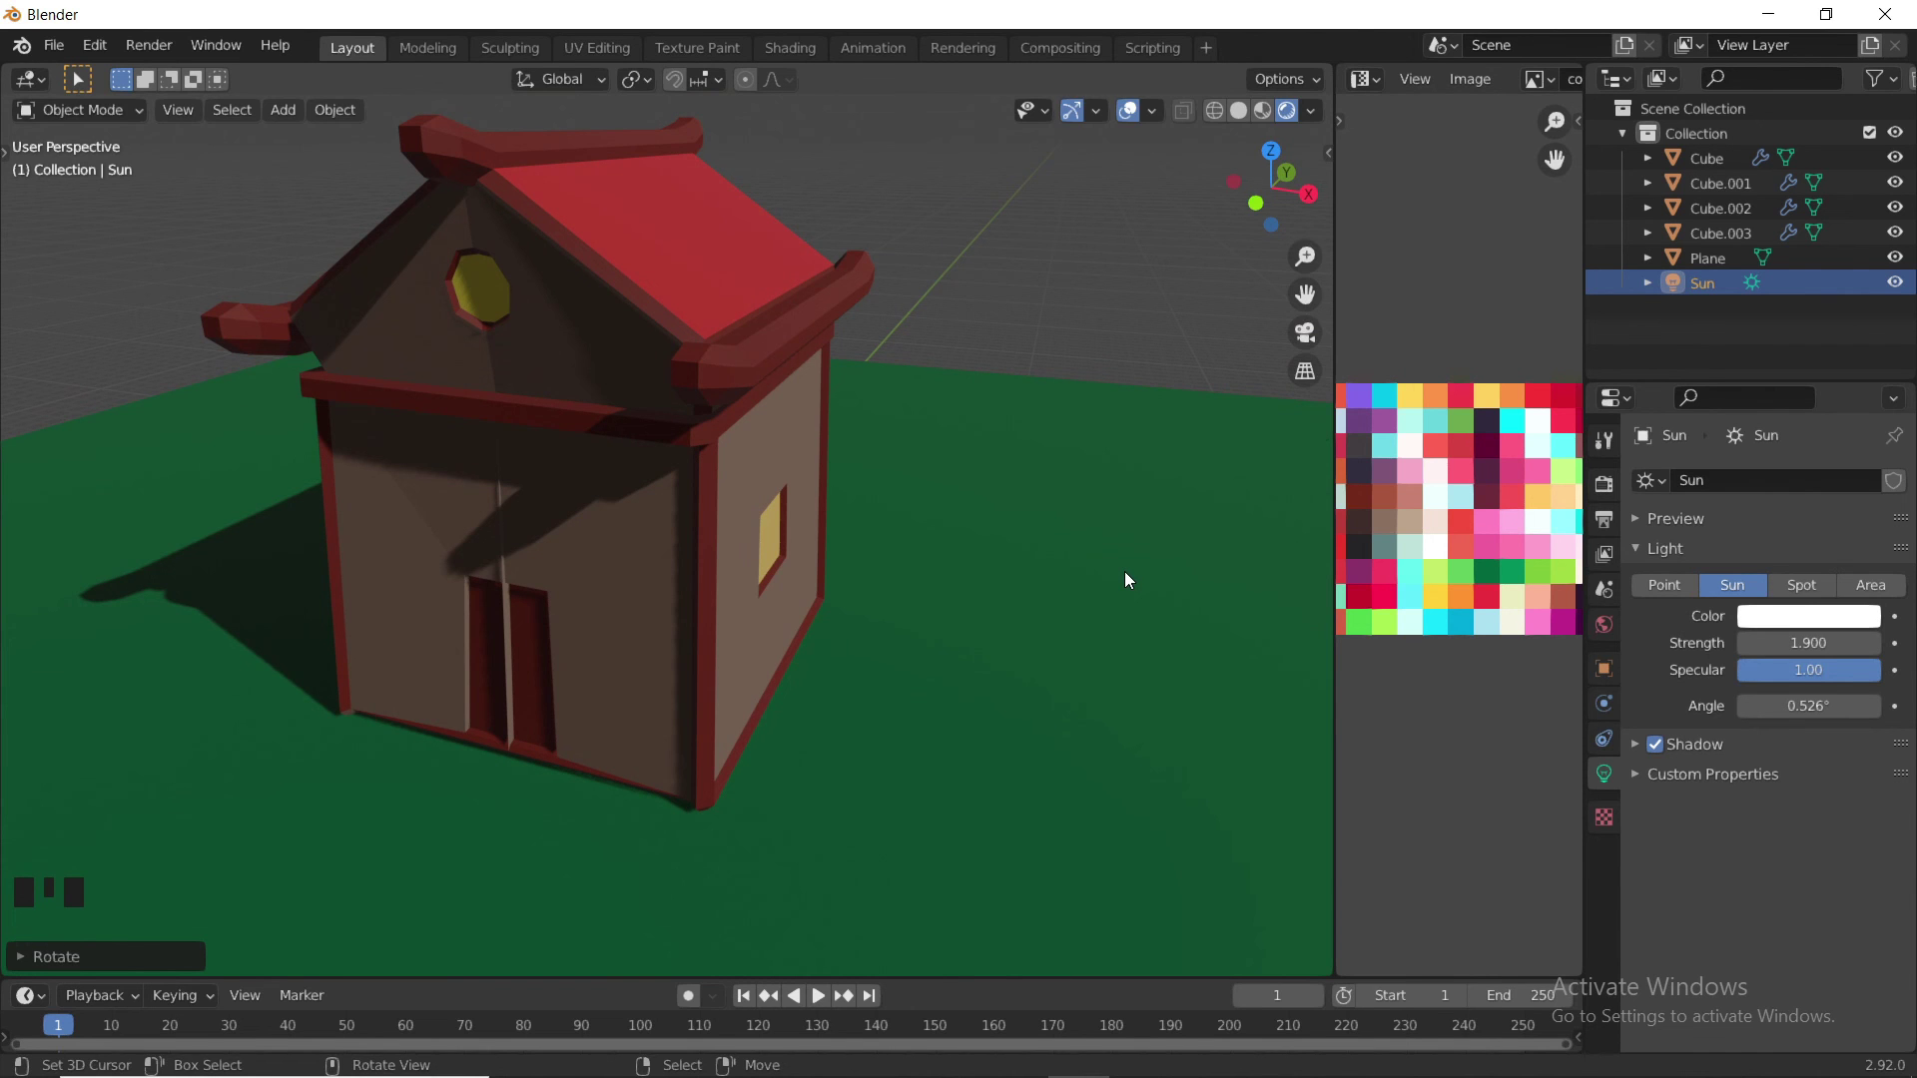
pyautogui.press('r')
pyautogui.press('z')
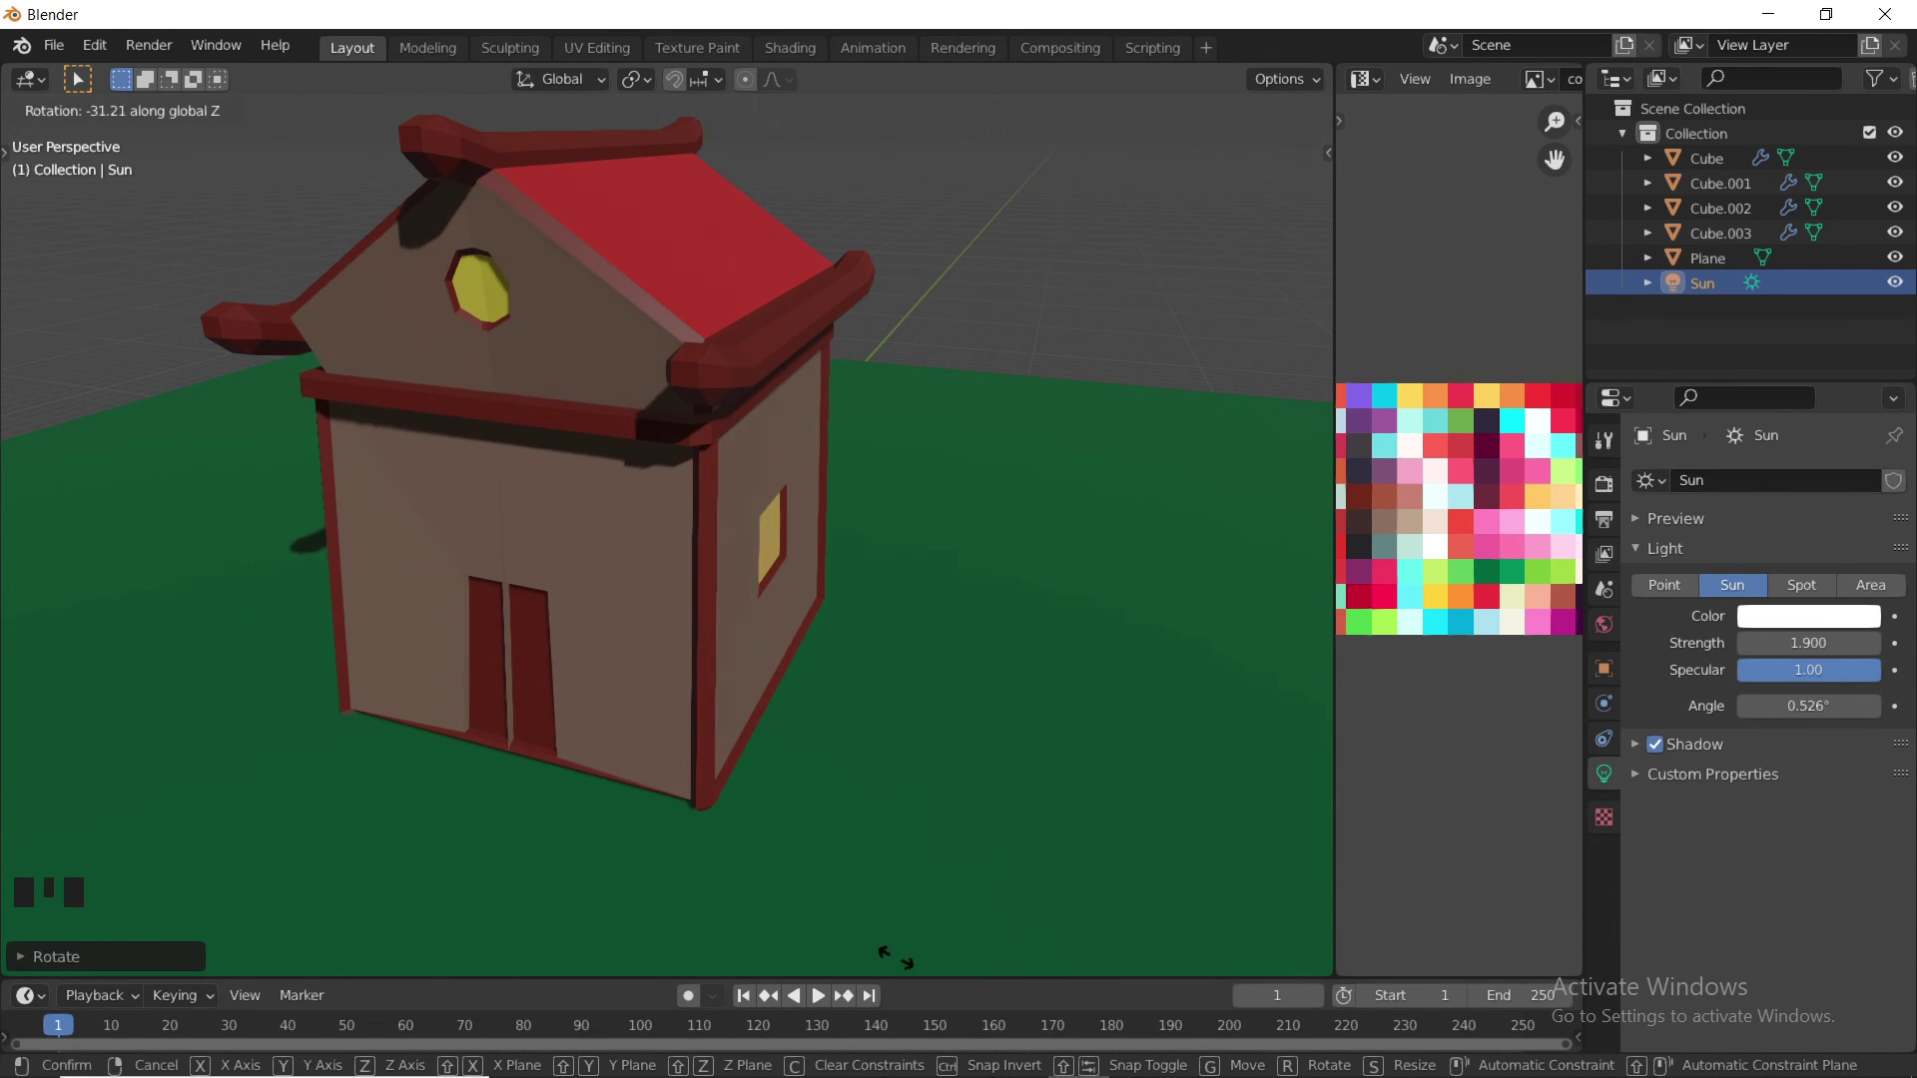
pyautogui.click(1063, 488)
pyautogui.scroll(-1, 1063, 487)
pyautogui.moveTo(1060, 488); pyautogui.dragTo(782, 440, button='middle')
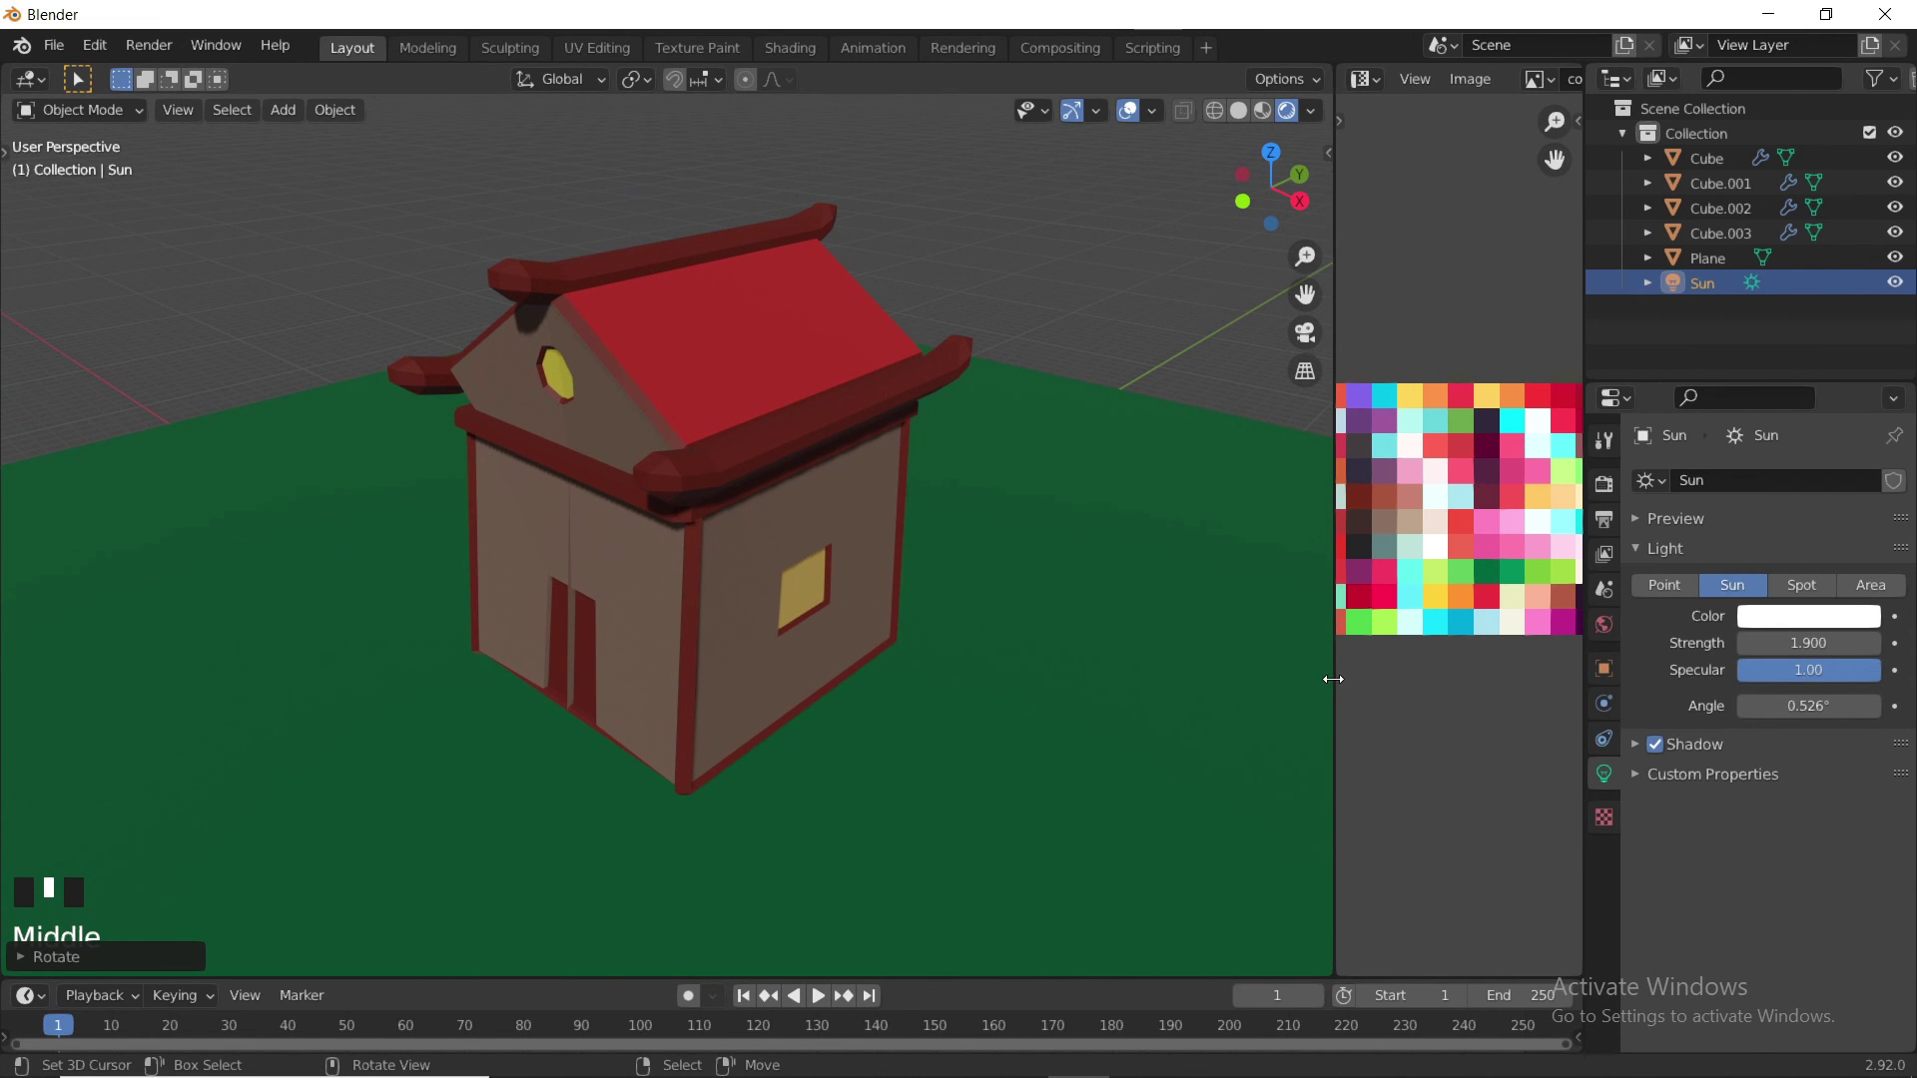
# - Join the image editor area into the 3D viewport and clear the selection
pyautogui.rightClick(1333, 679)
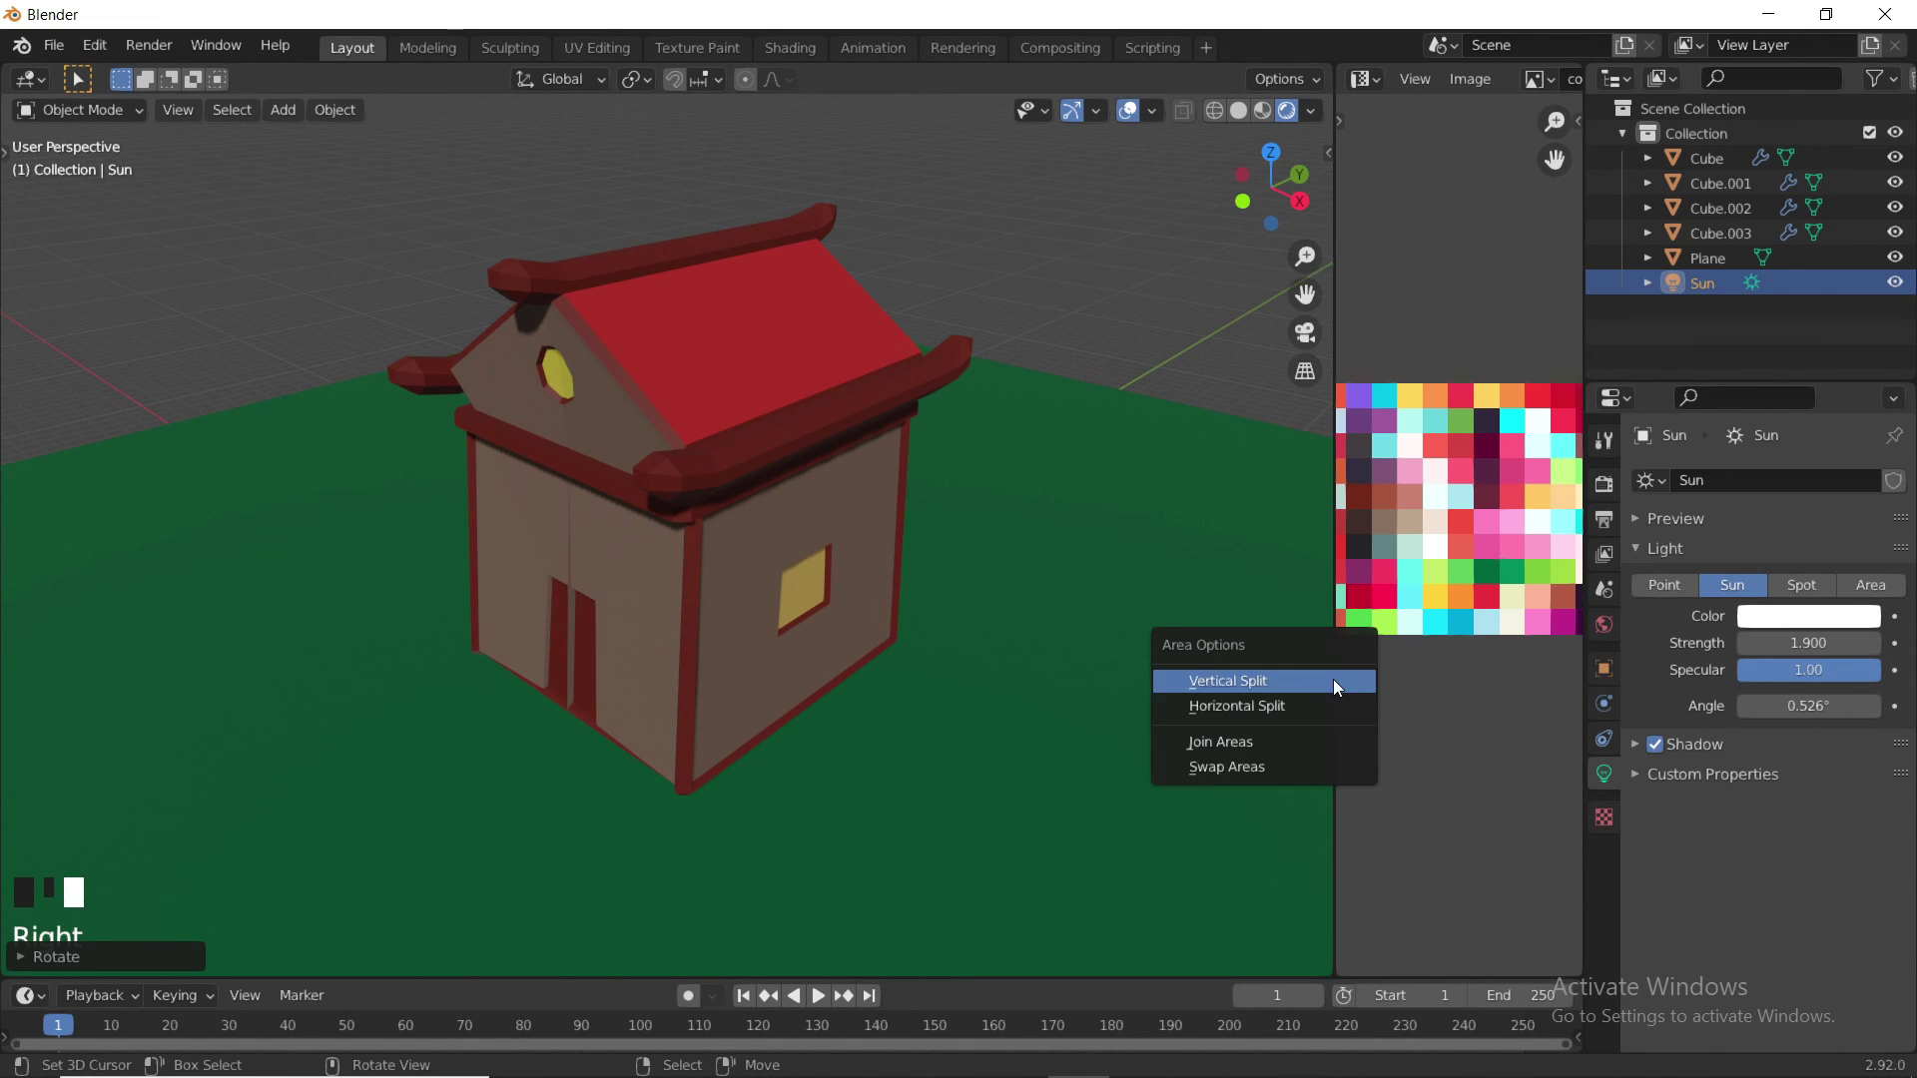
pyautogui.click(1261, 741)
pyautogui.click(1438, 745)
pyautogui.scroll(-2, 991, 565)
pyautogui.press('a')
# - Examine the lit house in front, right, top and perspective views
pyautogui.moveTo(991, 565); pyautogui.dragTo(1123, 537, button='middle')
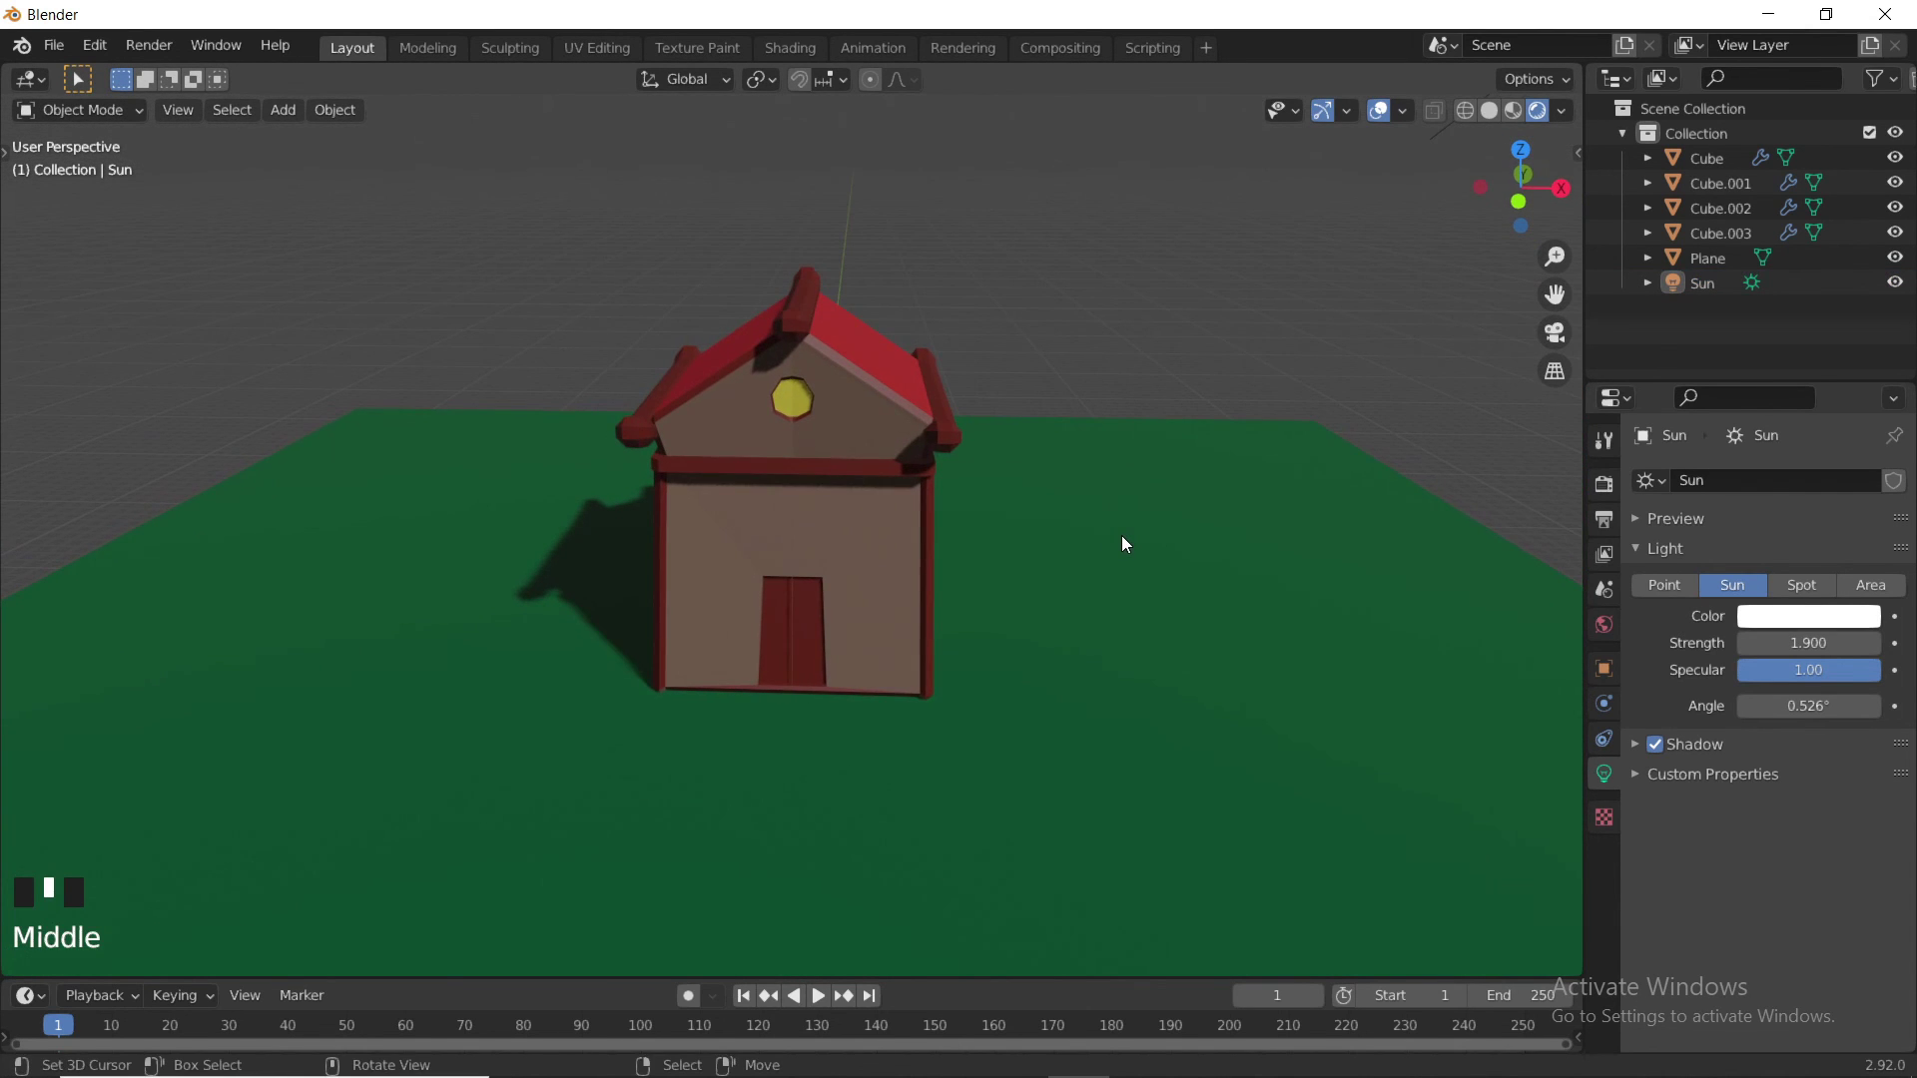
pyautogui.press('KP_1')
pyautogui.press('KP_3')
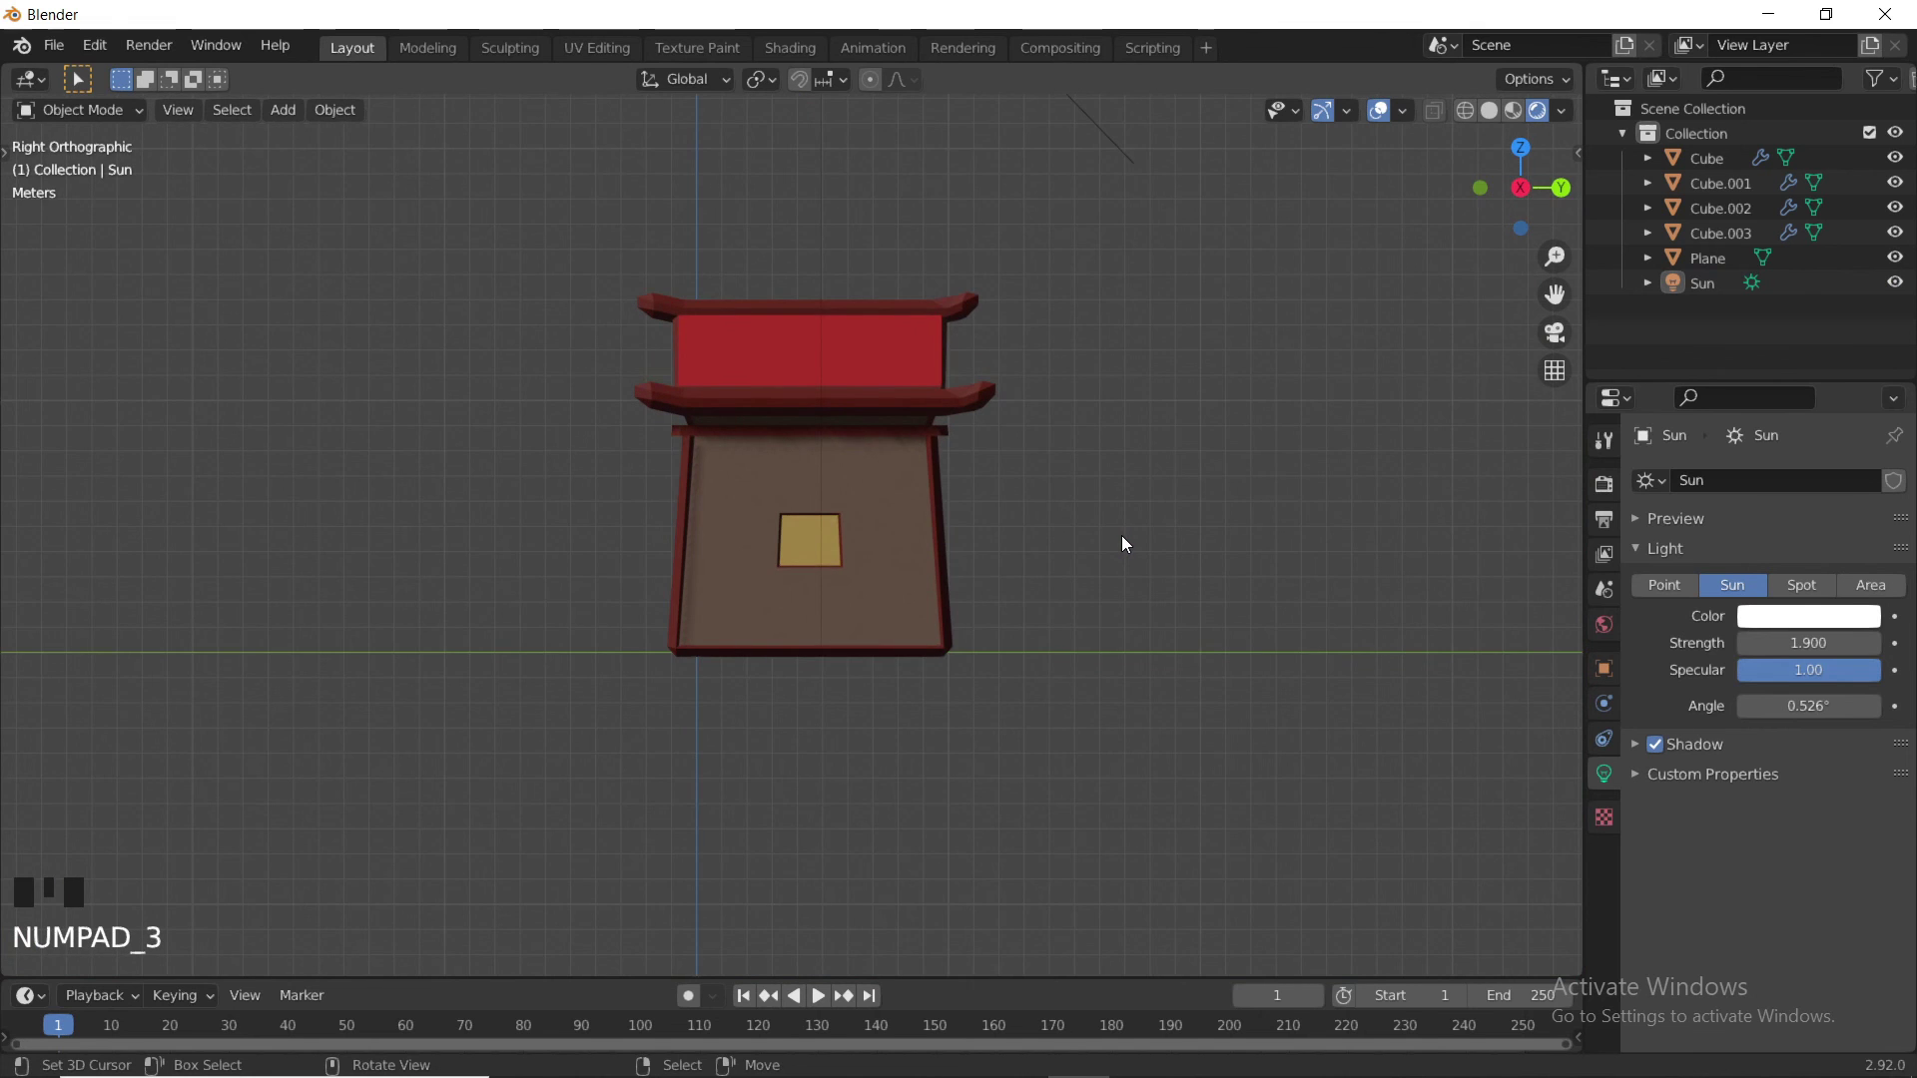
pyautogui.press('KP_7')
pyautogui.moveTo(1018, 534); pyautogui.dragTo(825, 445, button='middle')
pyautogui.scroll(3, 856, 357)
pyautogui.scroll(-1, 856, 369)
pyautogui.scroll(4, 956, 393)
# - Select the main house body and apply its modifier
pyautogui.click(851, 361)
pyautogui.scroll(-5, 852, 363)
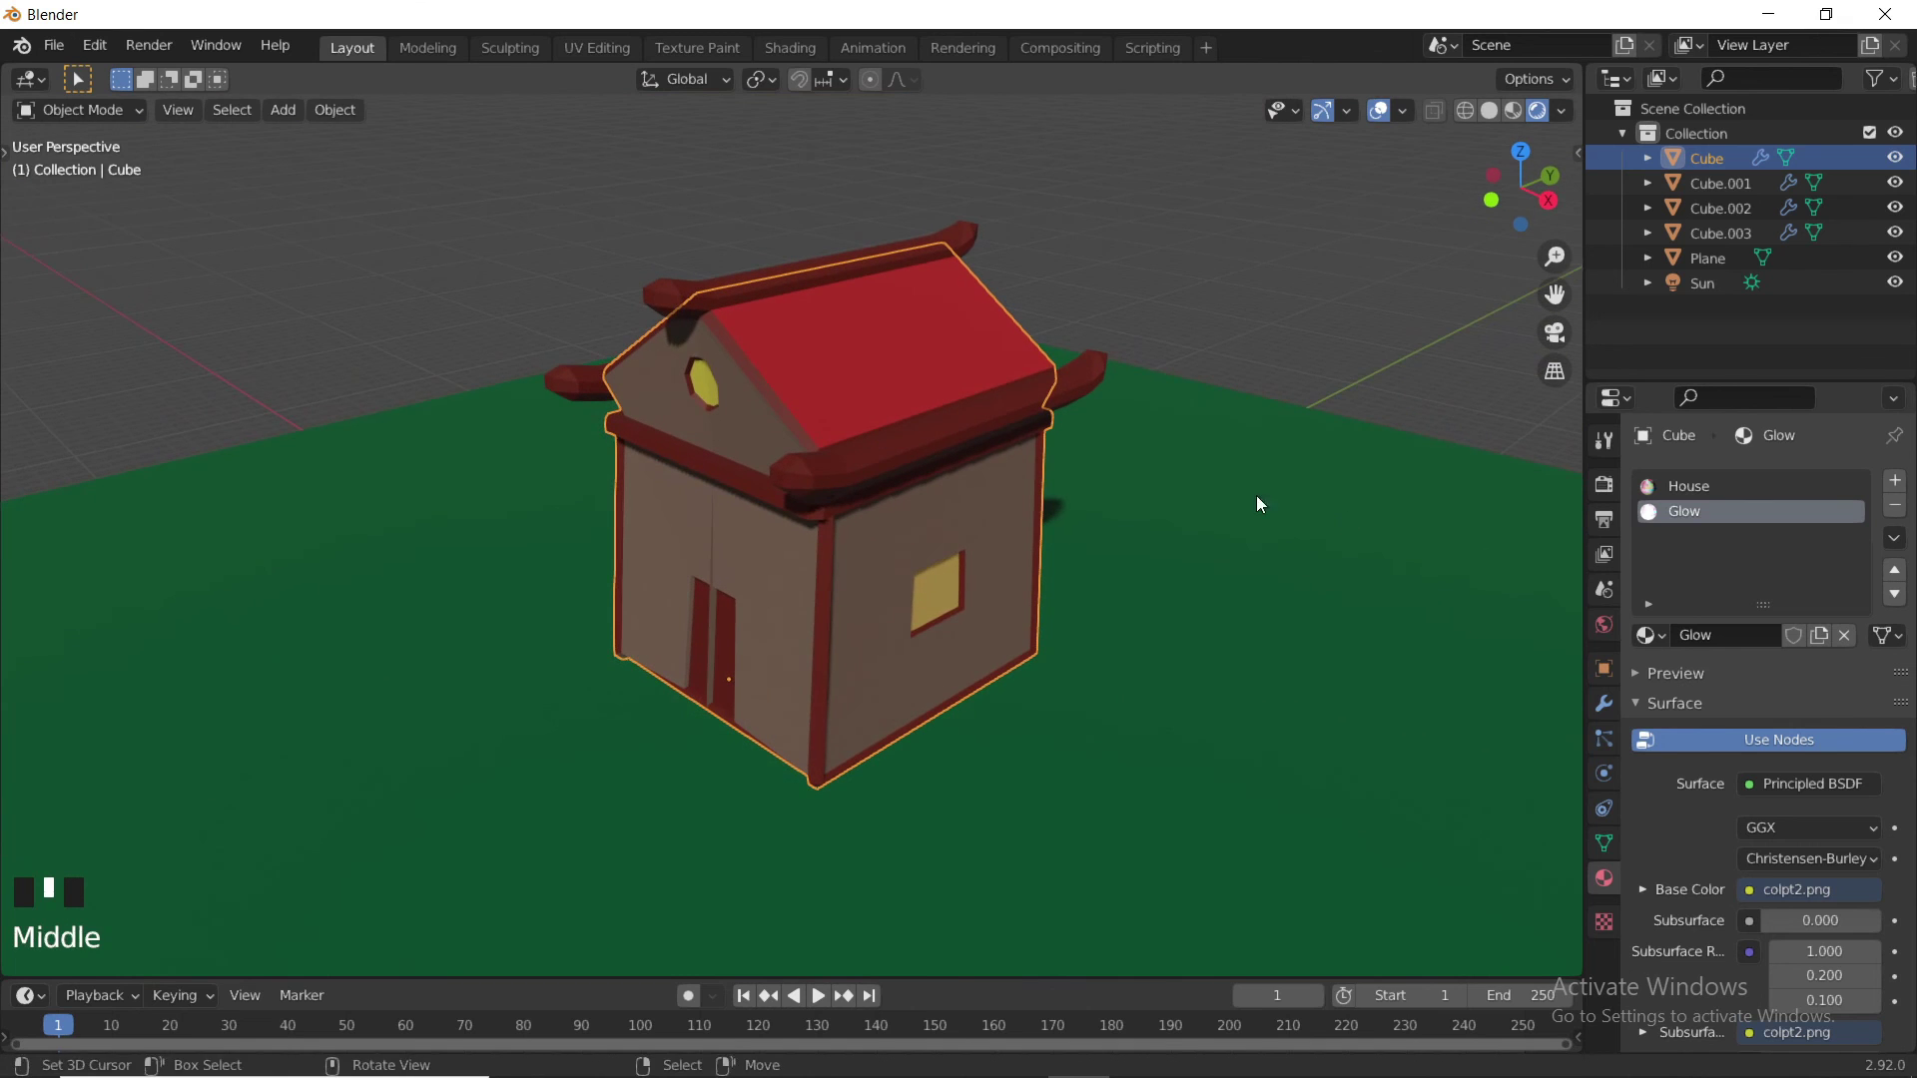
pyautogui.click(1604, 704)
pyautogui.click(1838, 523)
pyautogui.click(1770, 561)
# - Apply the Bevel modifiers of the three roof beams: the front eave, the ridge and the far eave
pyautogui.rightClick(818, 472)
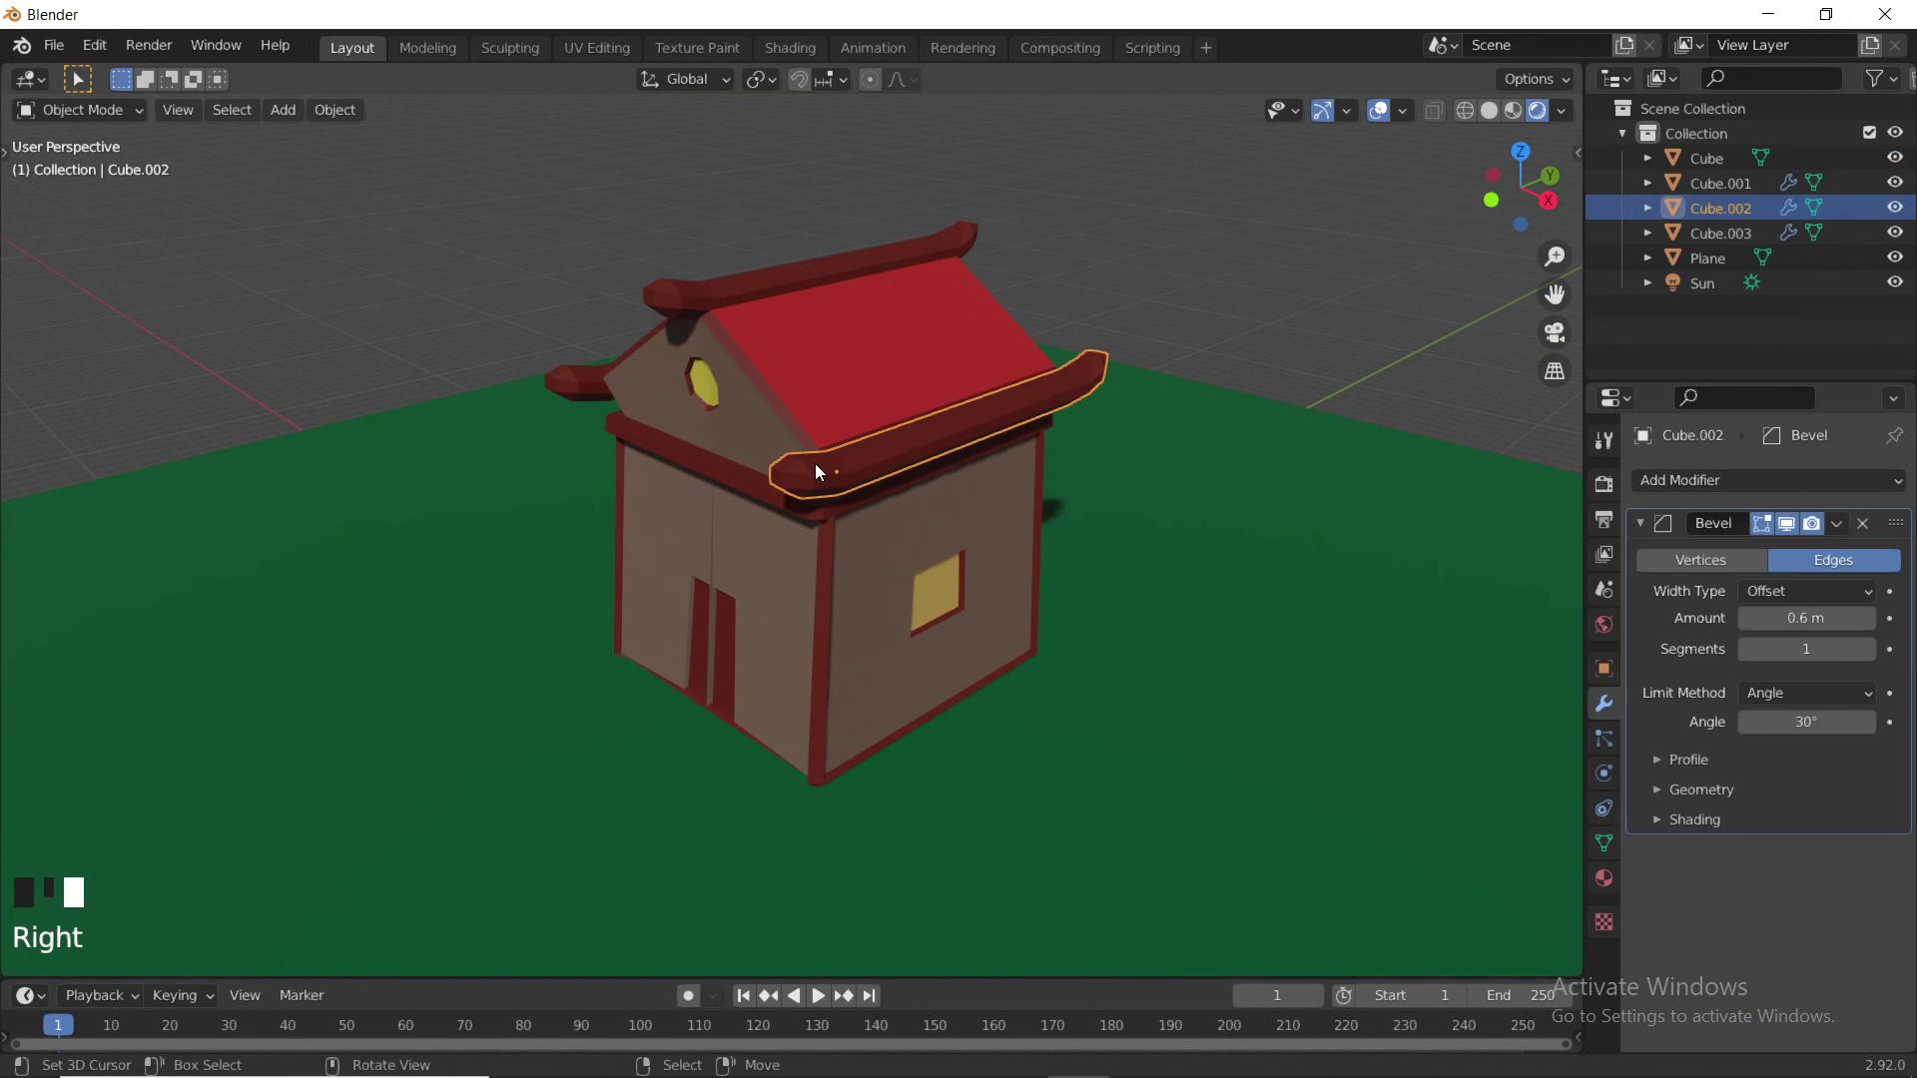
pyautogui.click(1838, 523)
pyautogui.click(1767, 560)
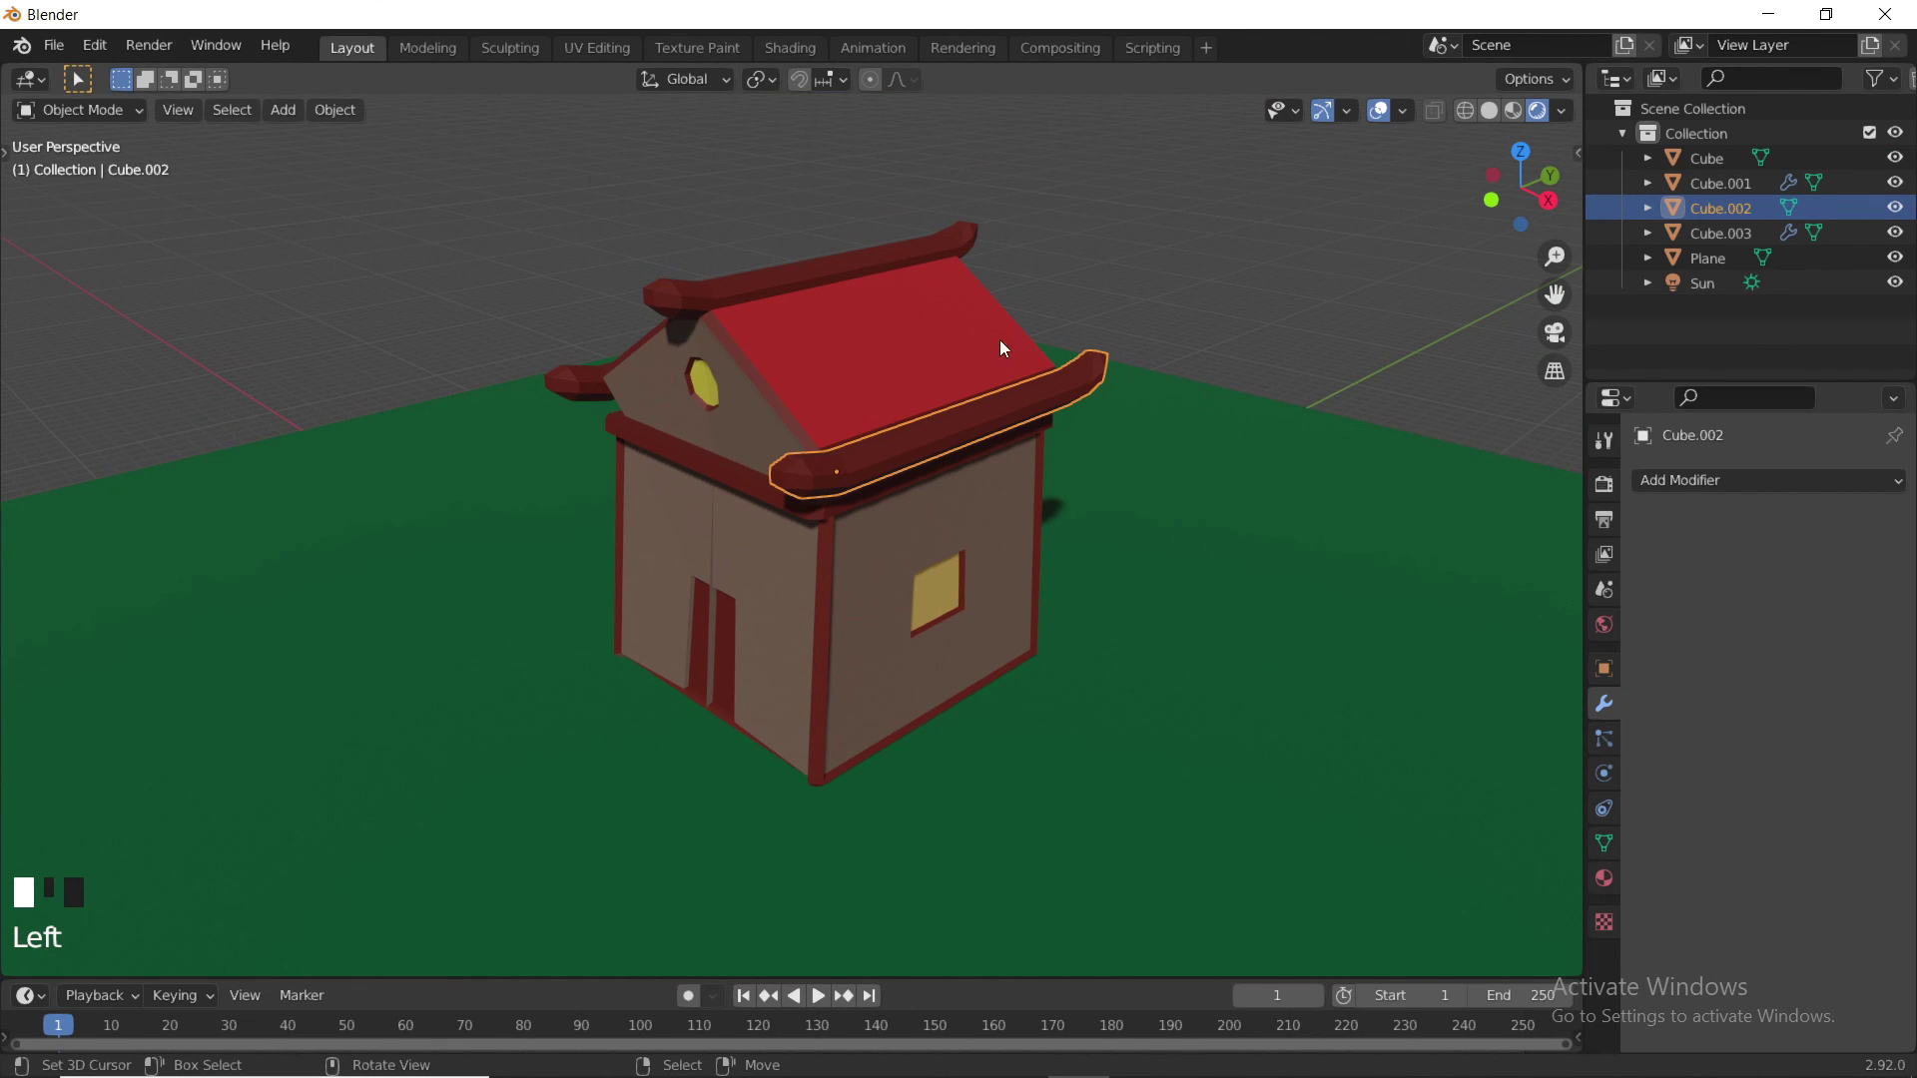
pyautogui.rightClick(807, 286)
pyautogui.click(1838, 523)
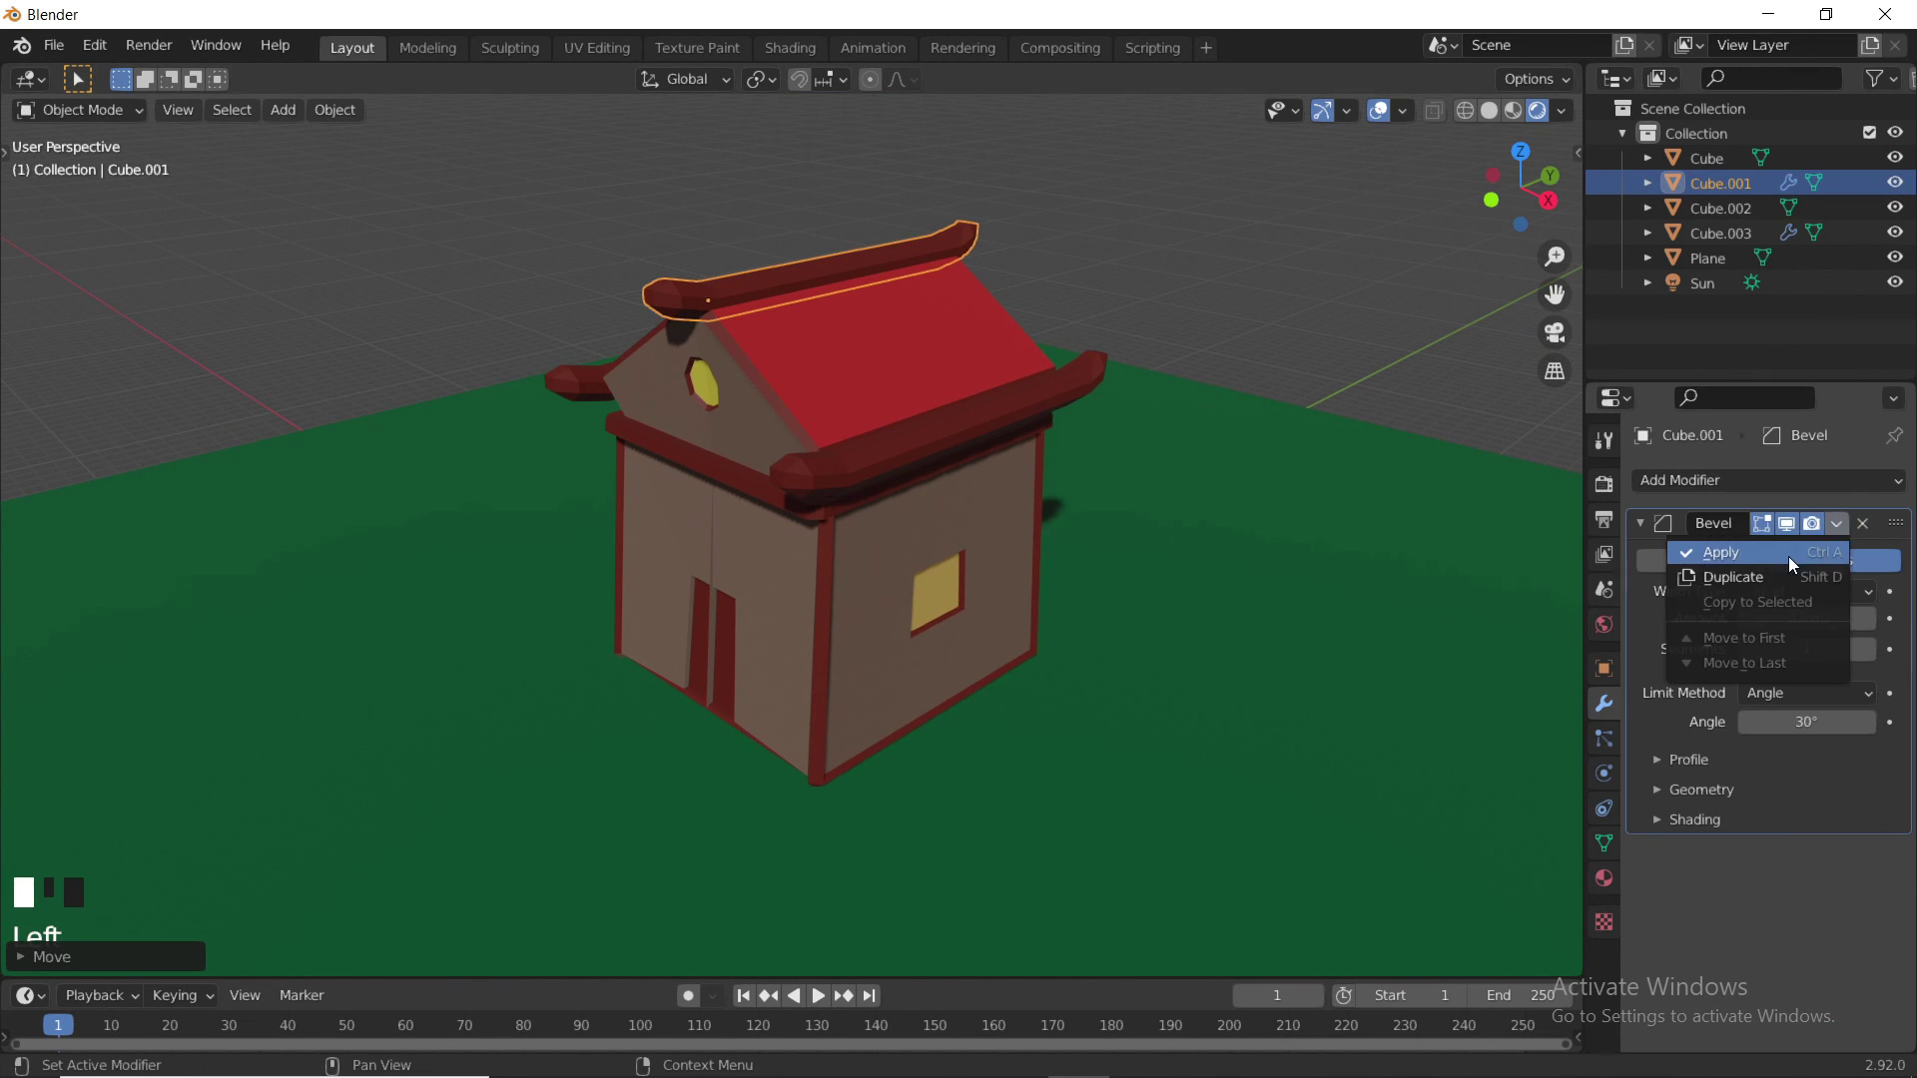
pyautogui.click(1789, 555)
pyautogui.rightClick(573, 367)
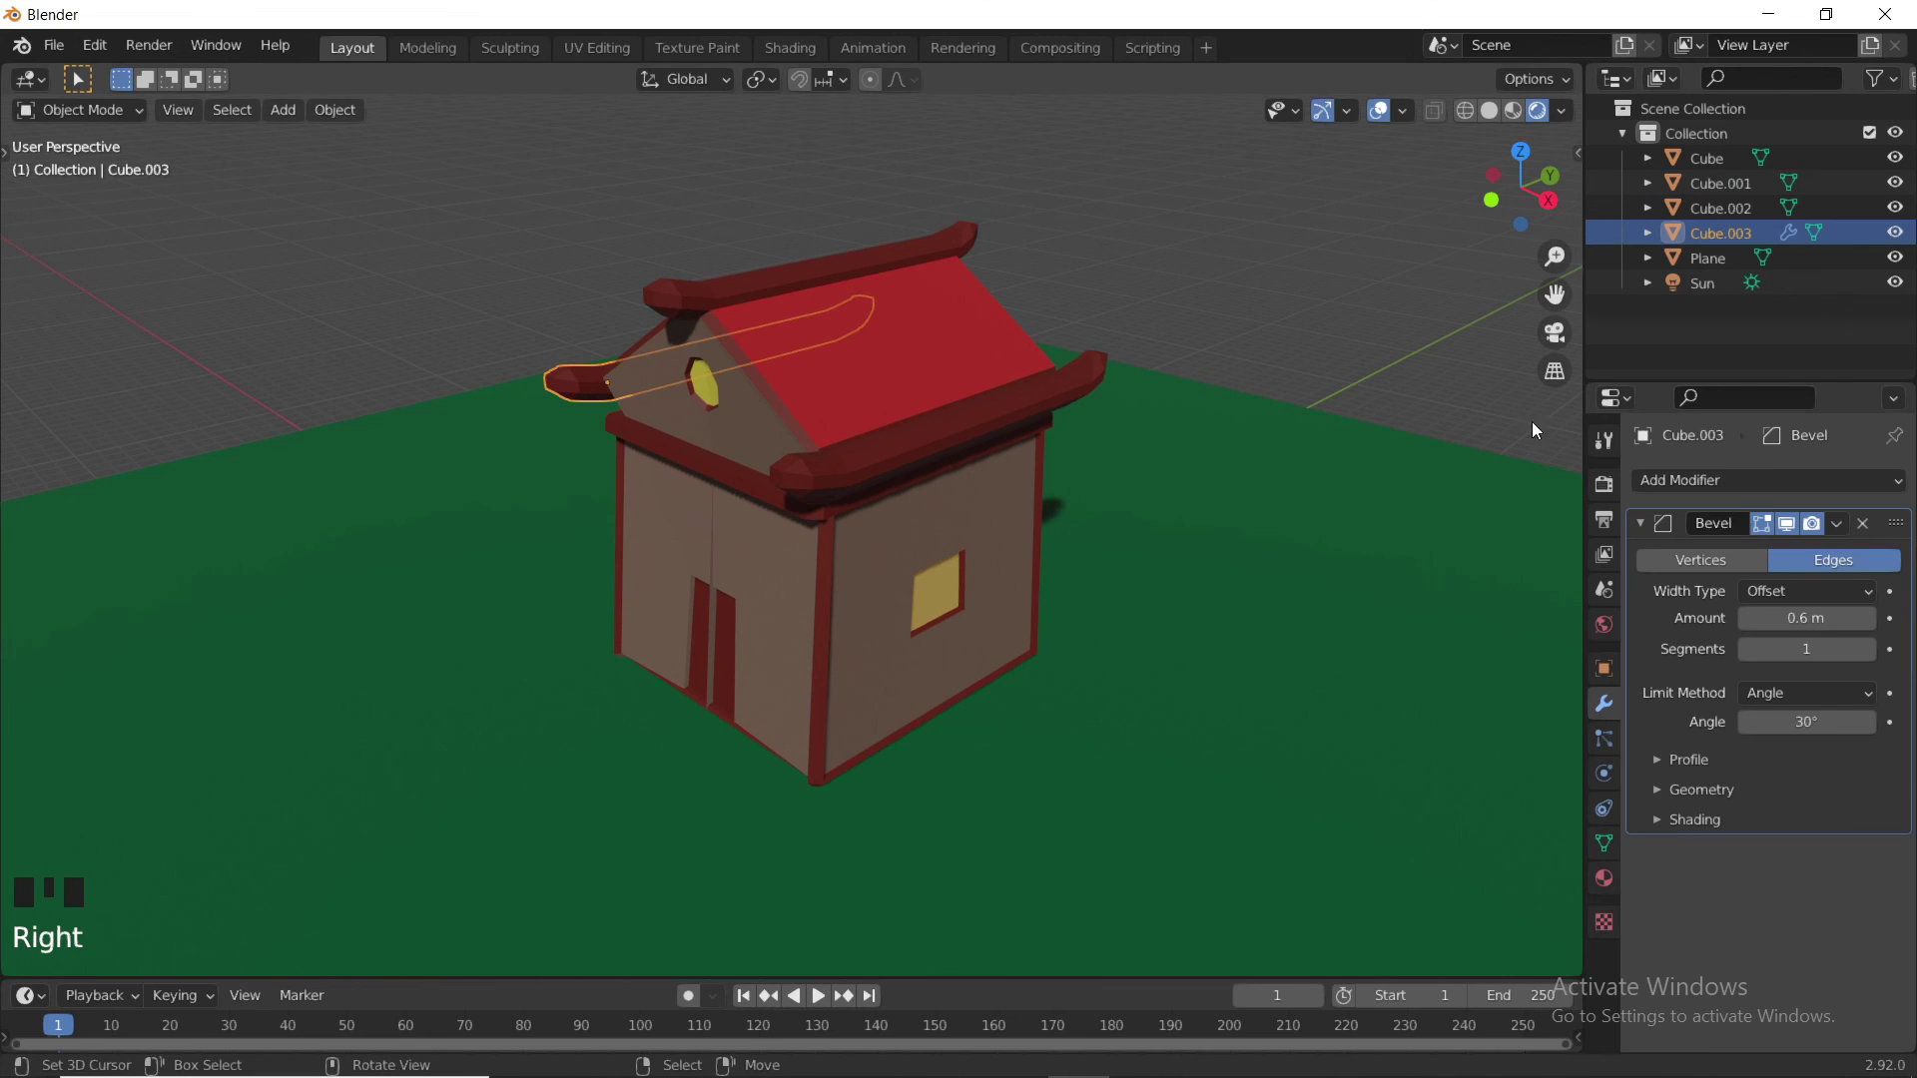
pyautogui.click(1837, 523)
pyautogui.click(1753, 557)
pyautogui.press('Tab')
pyautogui.scroll(4, 920, 472)
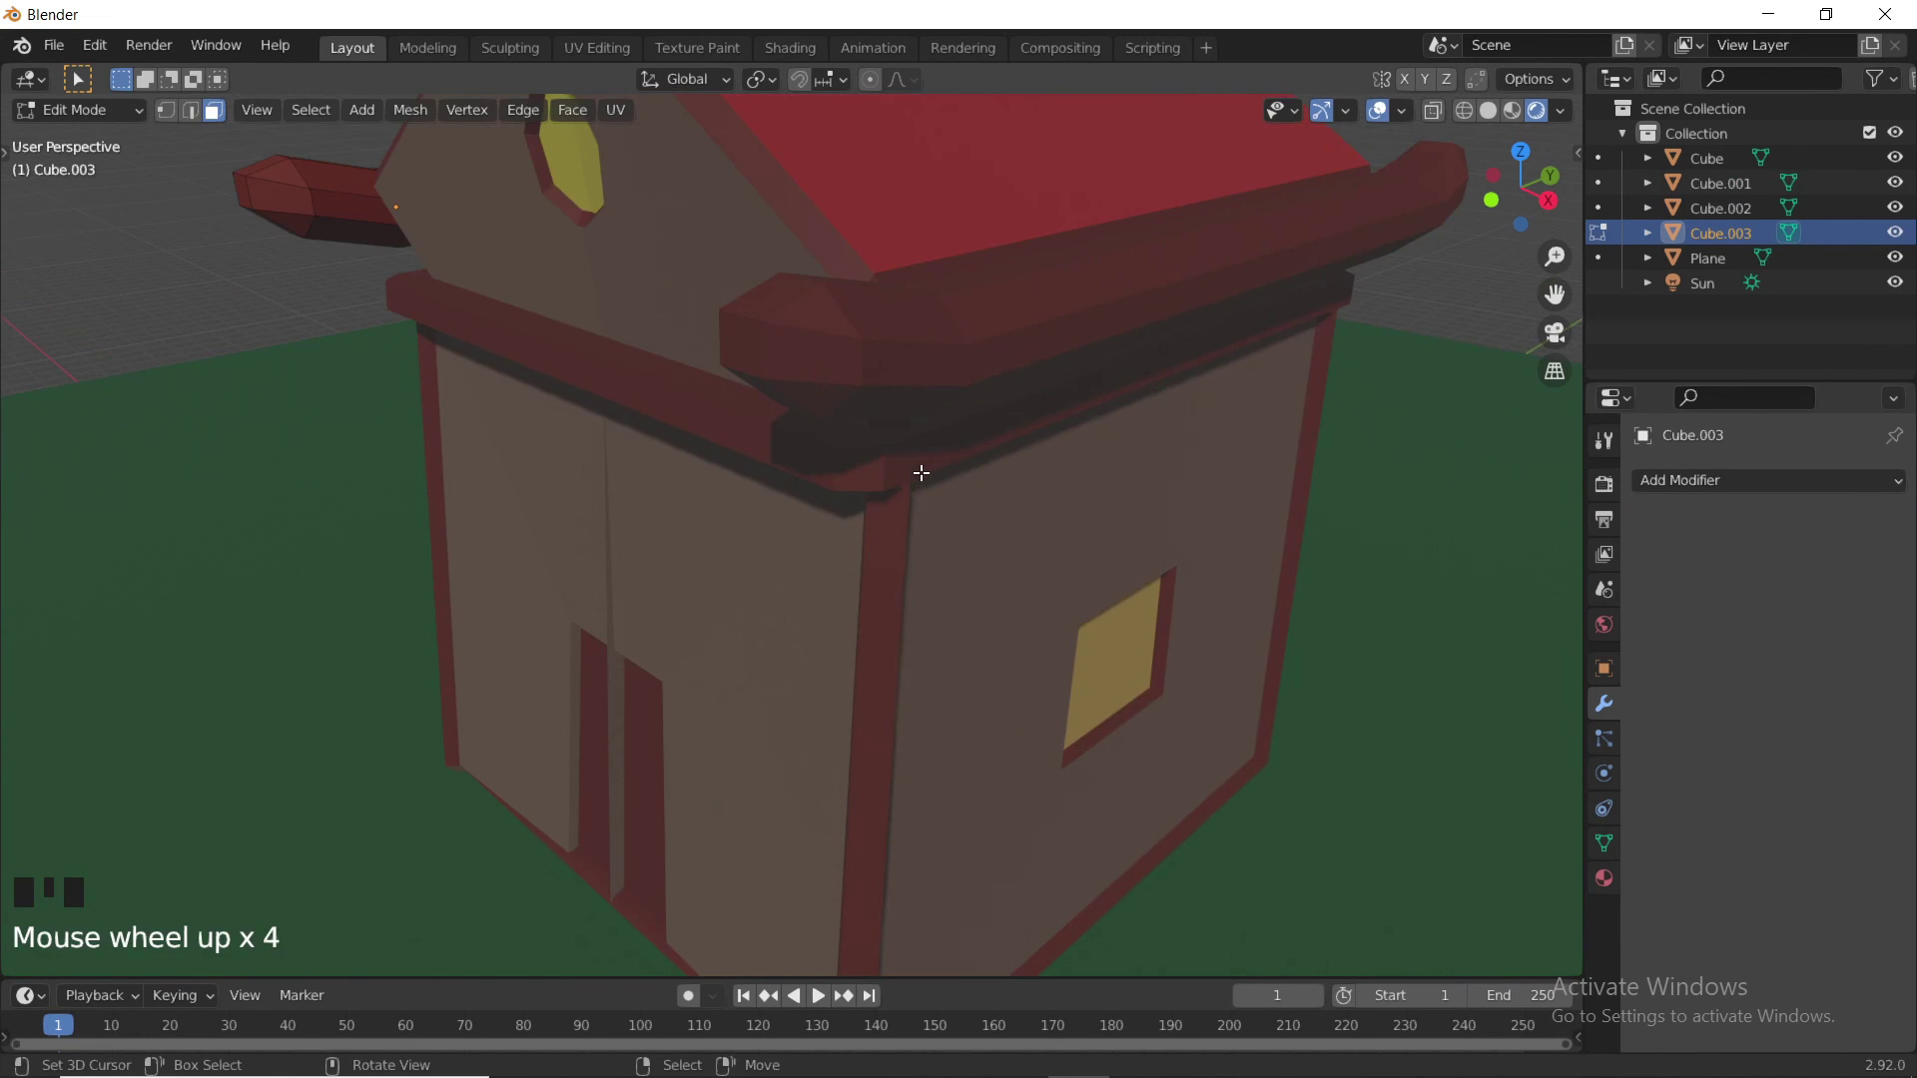
pyautogui.keyDown('shift'); pyautogui.moveTo(921, 473); pyautogui.dragTo(997, 338, button='middle'); pyautogui.keyUp('shift')
pyautogui.press('Tab')
# - In the house body's mesh, delete the stray centre geometry on the front wall and between the door halves, then leave Edit Mode
pyautogui.rightClick(824, 387)
pyautogui.press('Tab')
pyautogui.scroll(4, 826, 389)
pyautogui.moveTo(825, 388); pyautogui.dragTo(1059, 416, button='middle')
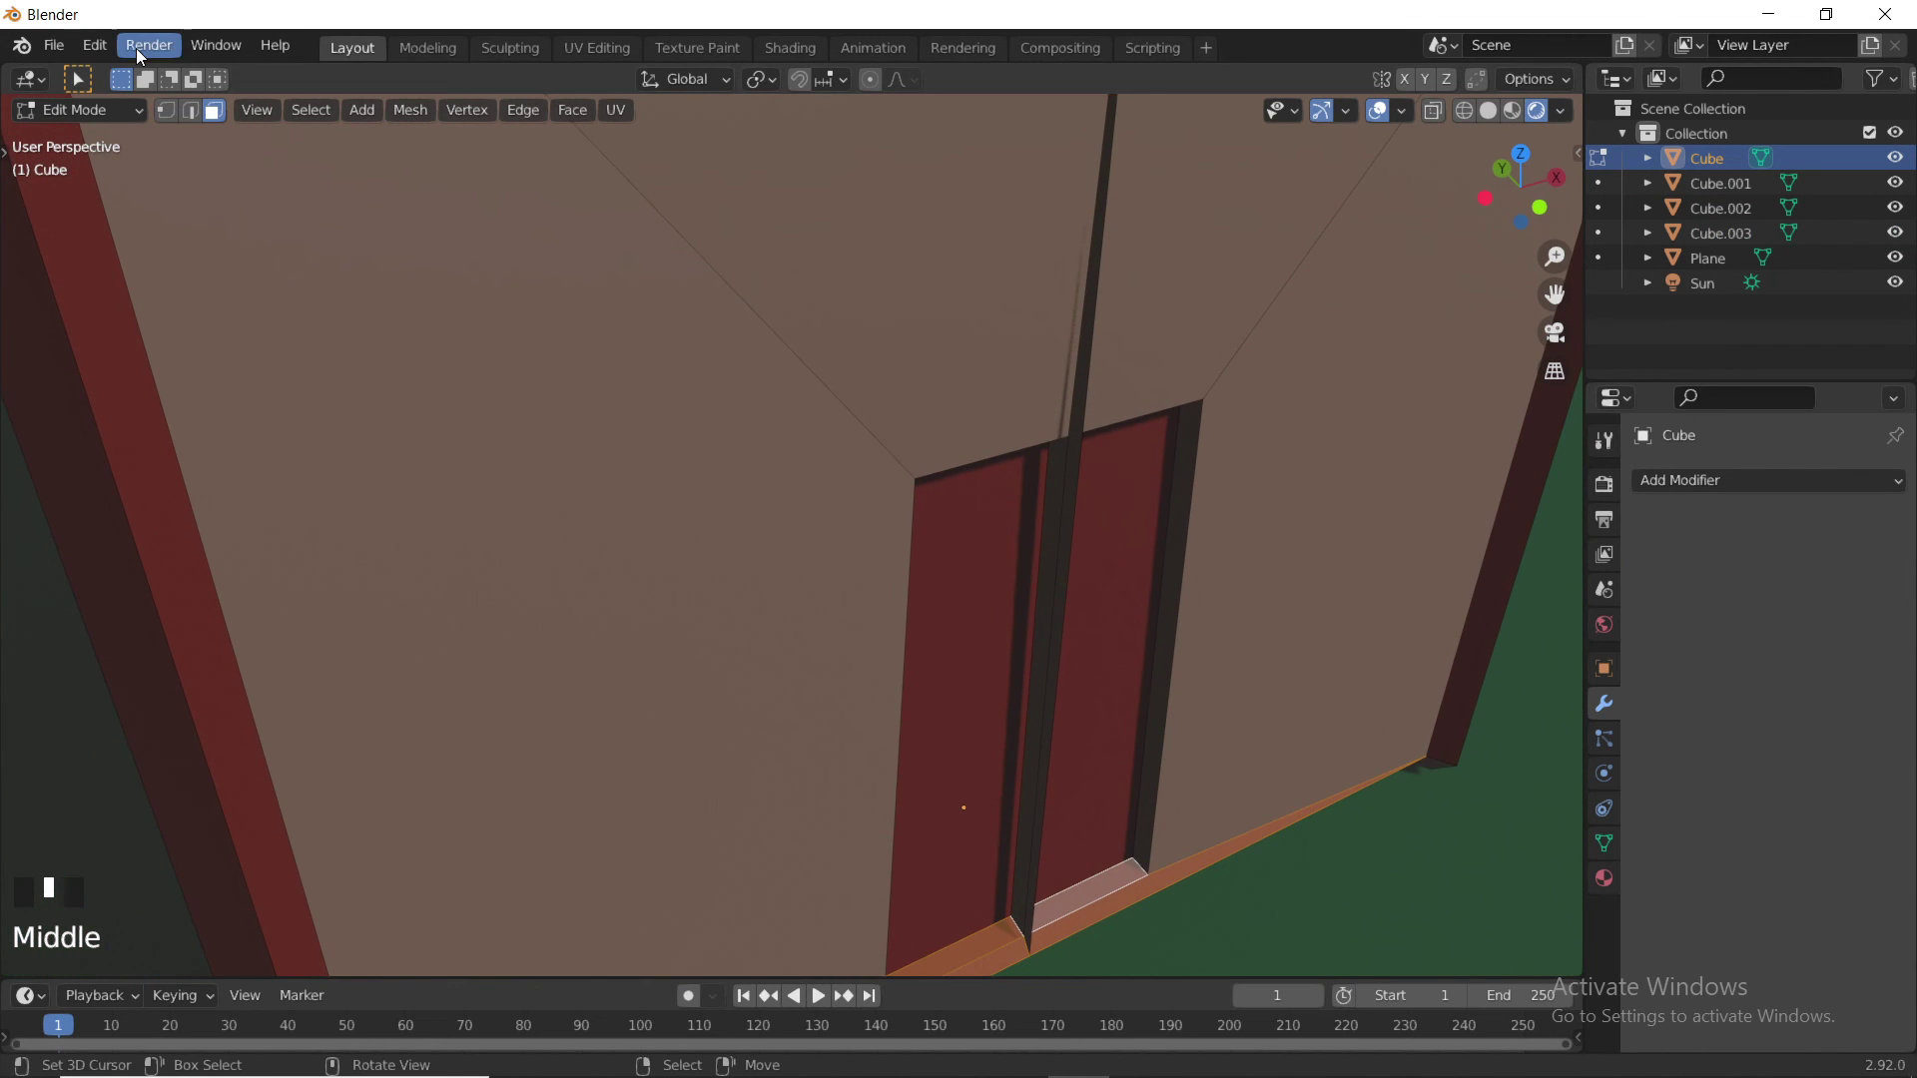
pyautogui.click(196, 111)
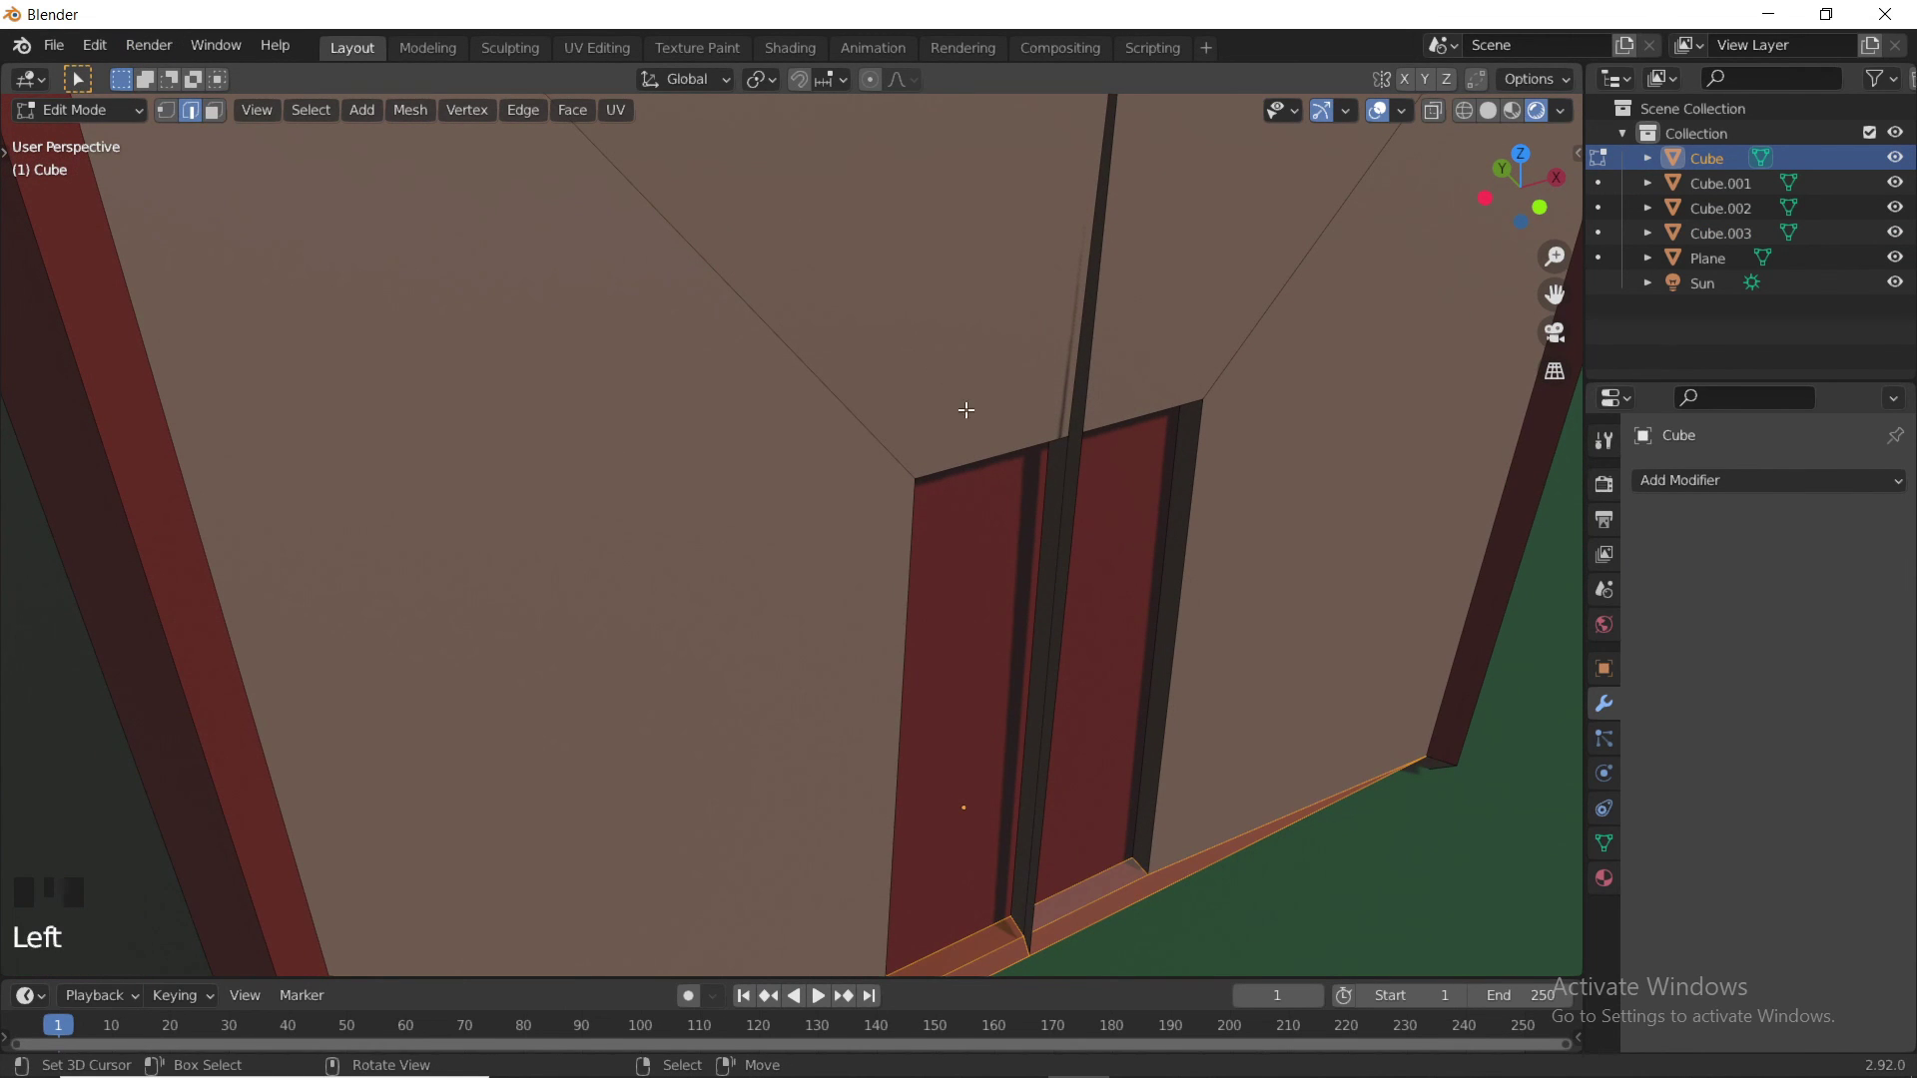
pyautogui.click(1080, 453)
pyautogui.press('x')
pyautogui.click(1052, 481)
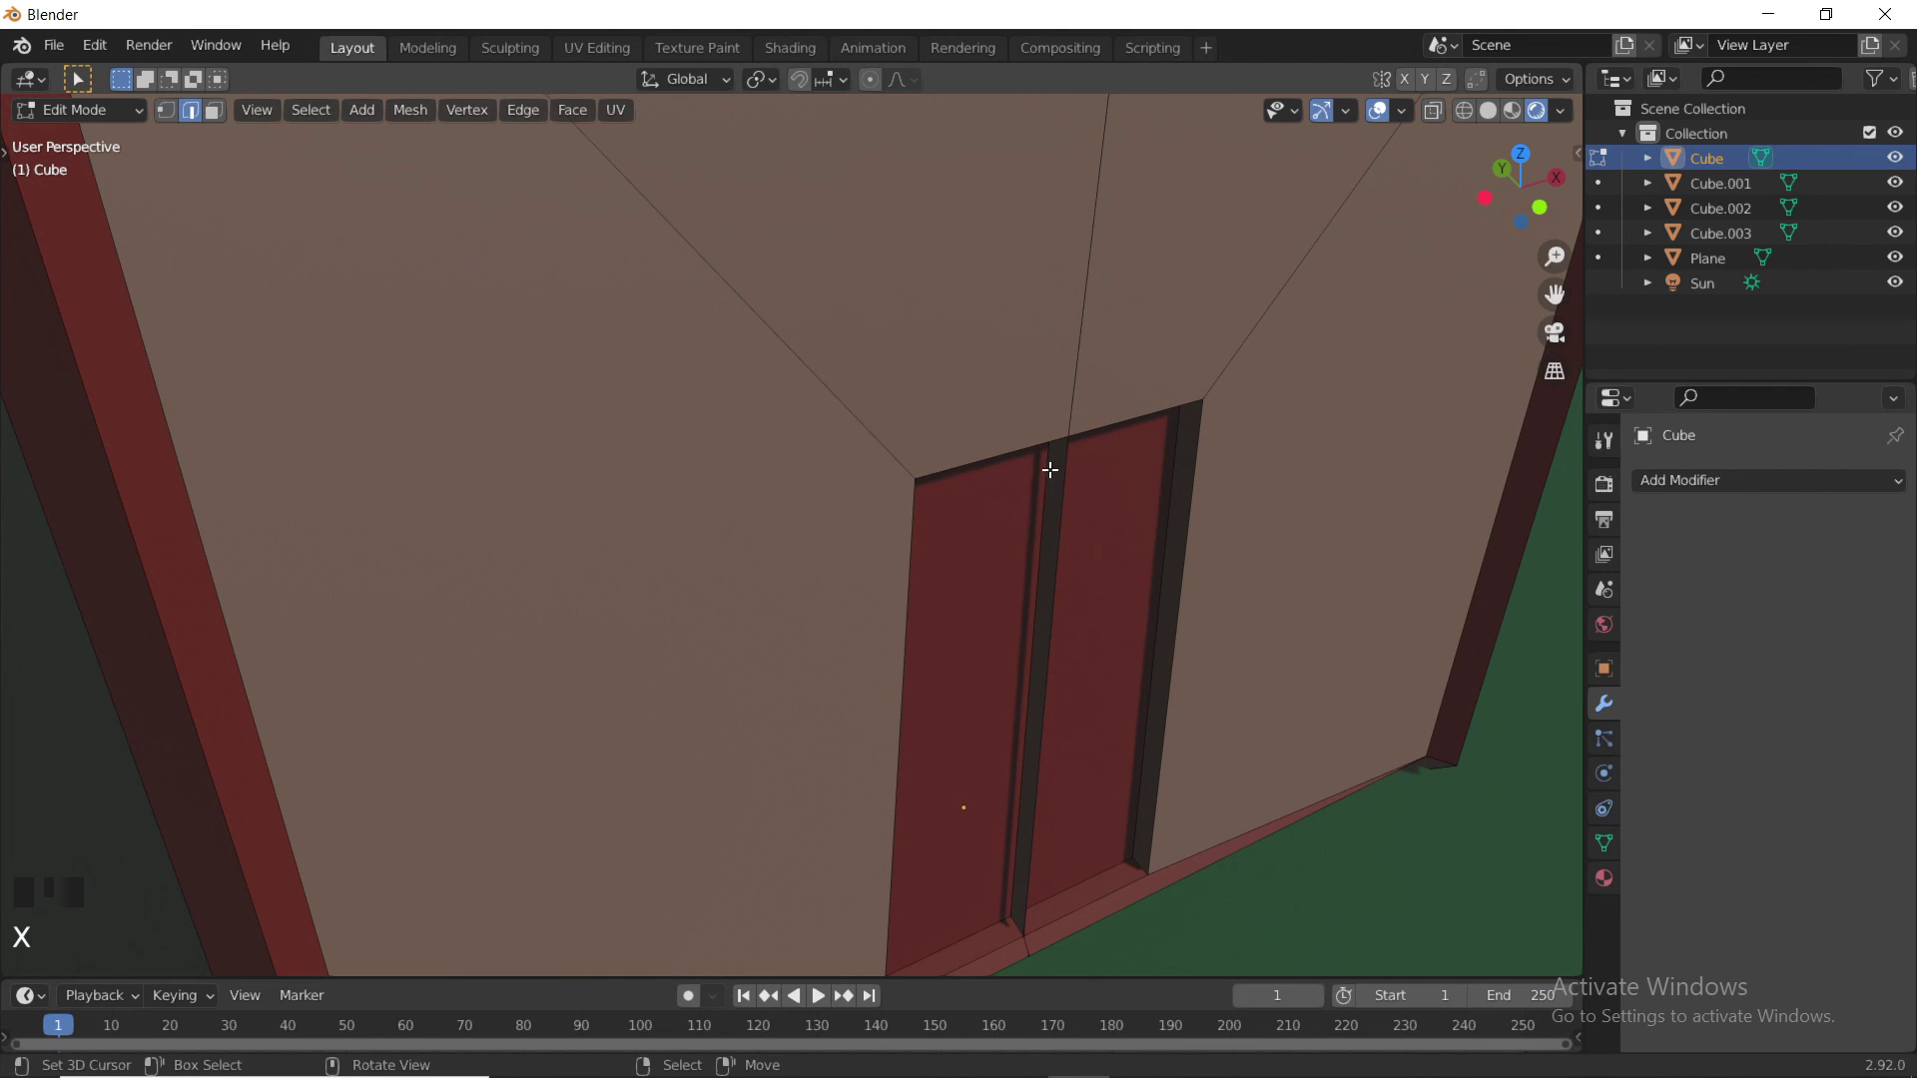
pyautogui.rightClick(1062, 521)
pyautogui.press('x')
pyautogui.click(1061, 527)
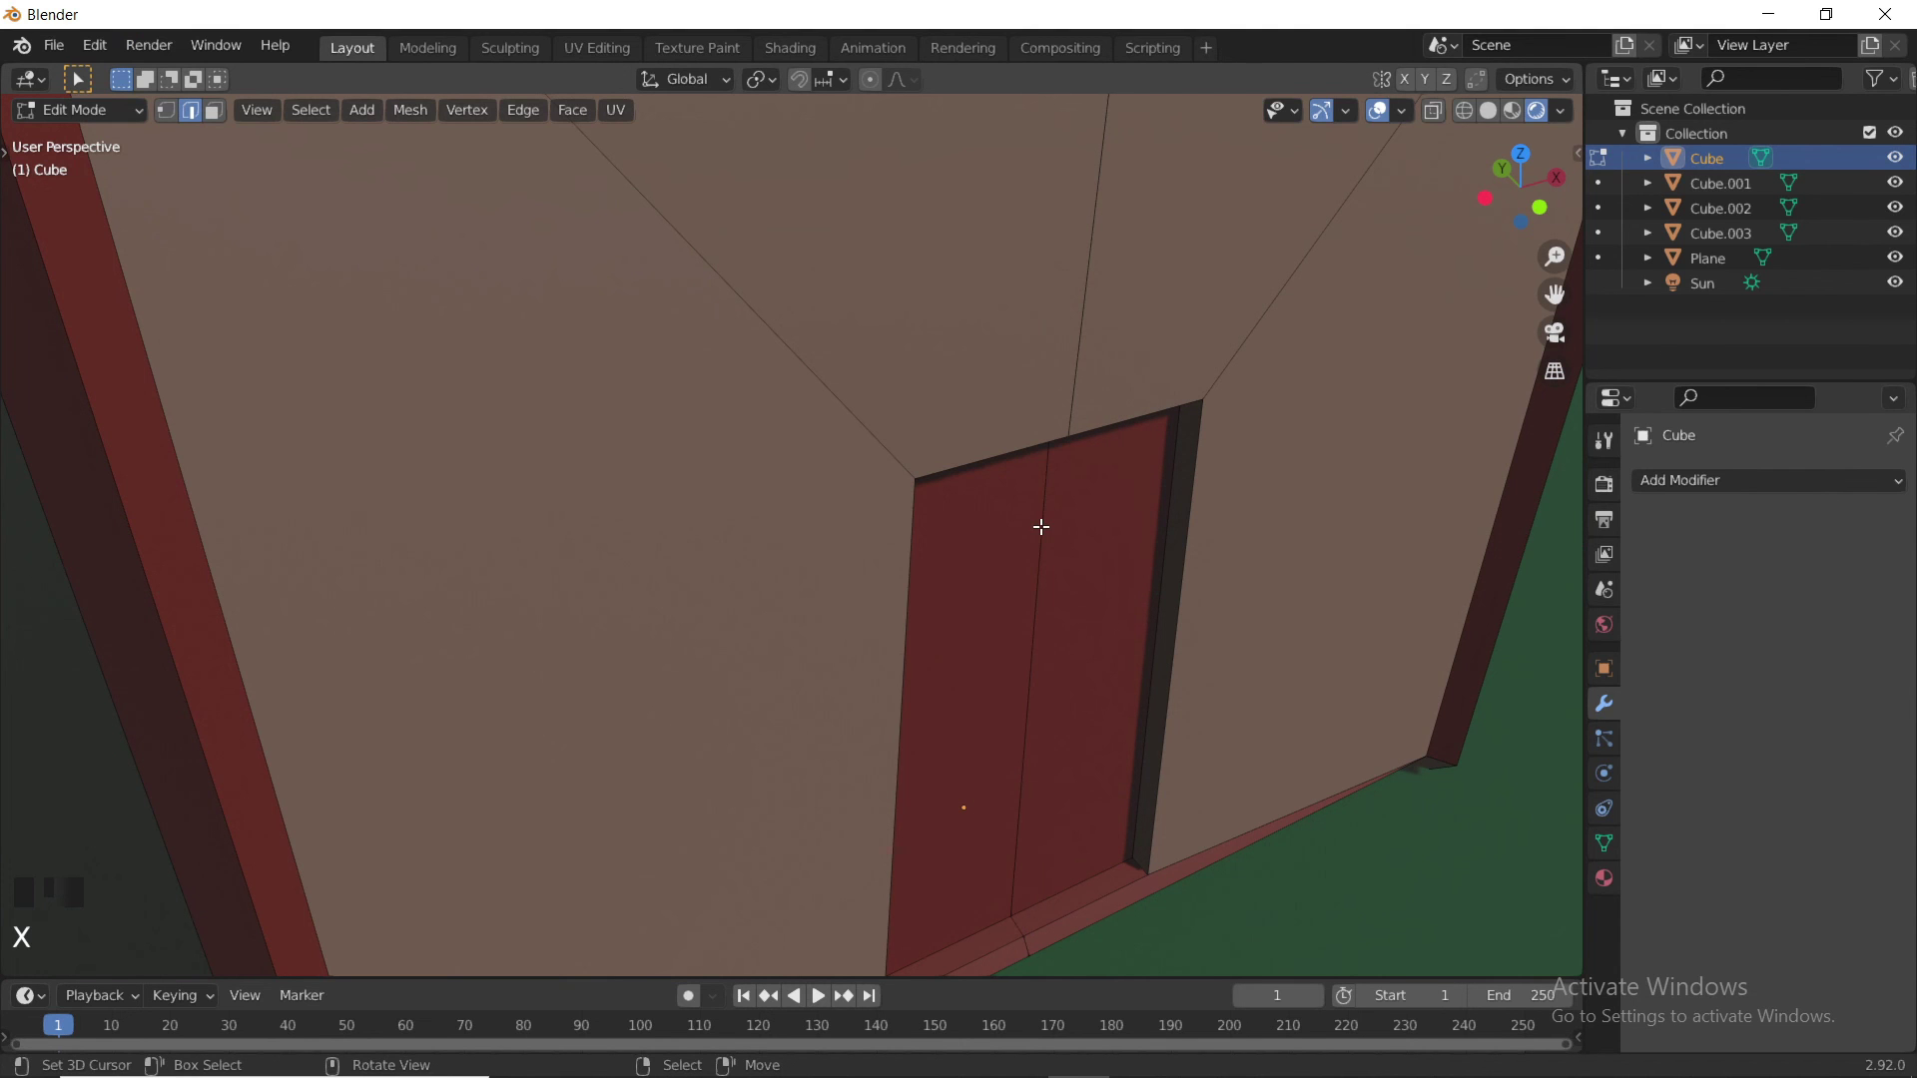
pyautogui.scroll(-3, 1042, 527)
pyautogui.moveTo(1049, 522); pyautogui.dragTo(844, 546, button='middle')
pyautogui.press('Tab')
# - Clear the selection and examine the finished house from several sides
pyautogui.scroll(-4, 860, 403)
pyautogui.scroll(-4, 751, 500)
pyautogui.moveTo(844, 546); pyautogui.dragTo(838, 502, button='middle')
pyautogui.press('a')
pyautogui.press('a')
pyautogui.scroll(-2, 848, 493)
pyautogui.scroll(2, 875, 483)
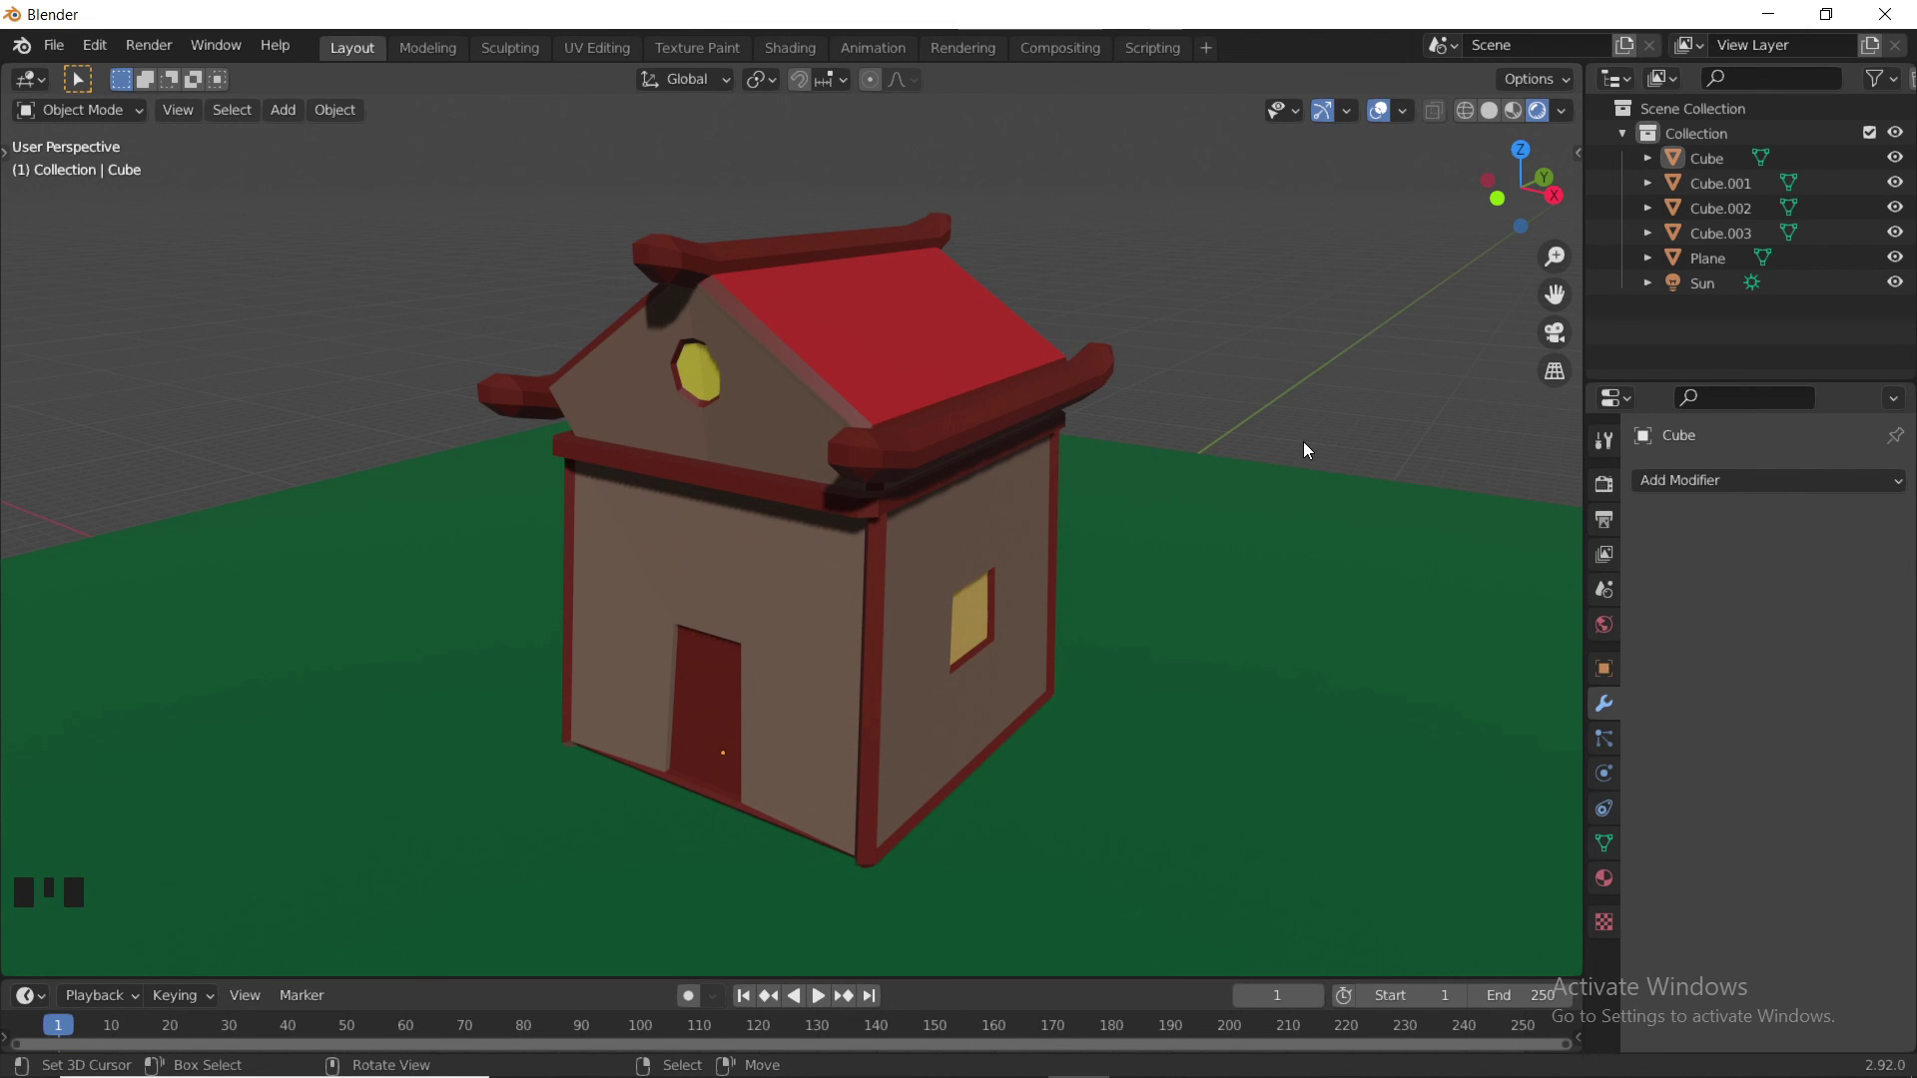
pyautogui.moveTo(767, 374); pyautogui.dragTo(607, 312, button='middle')
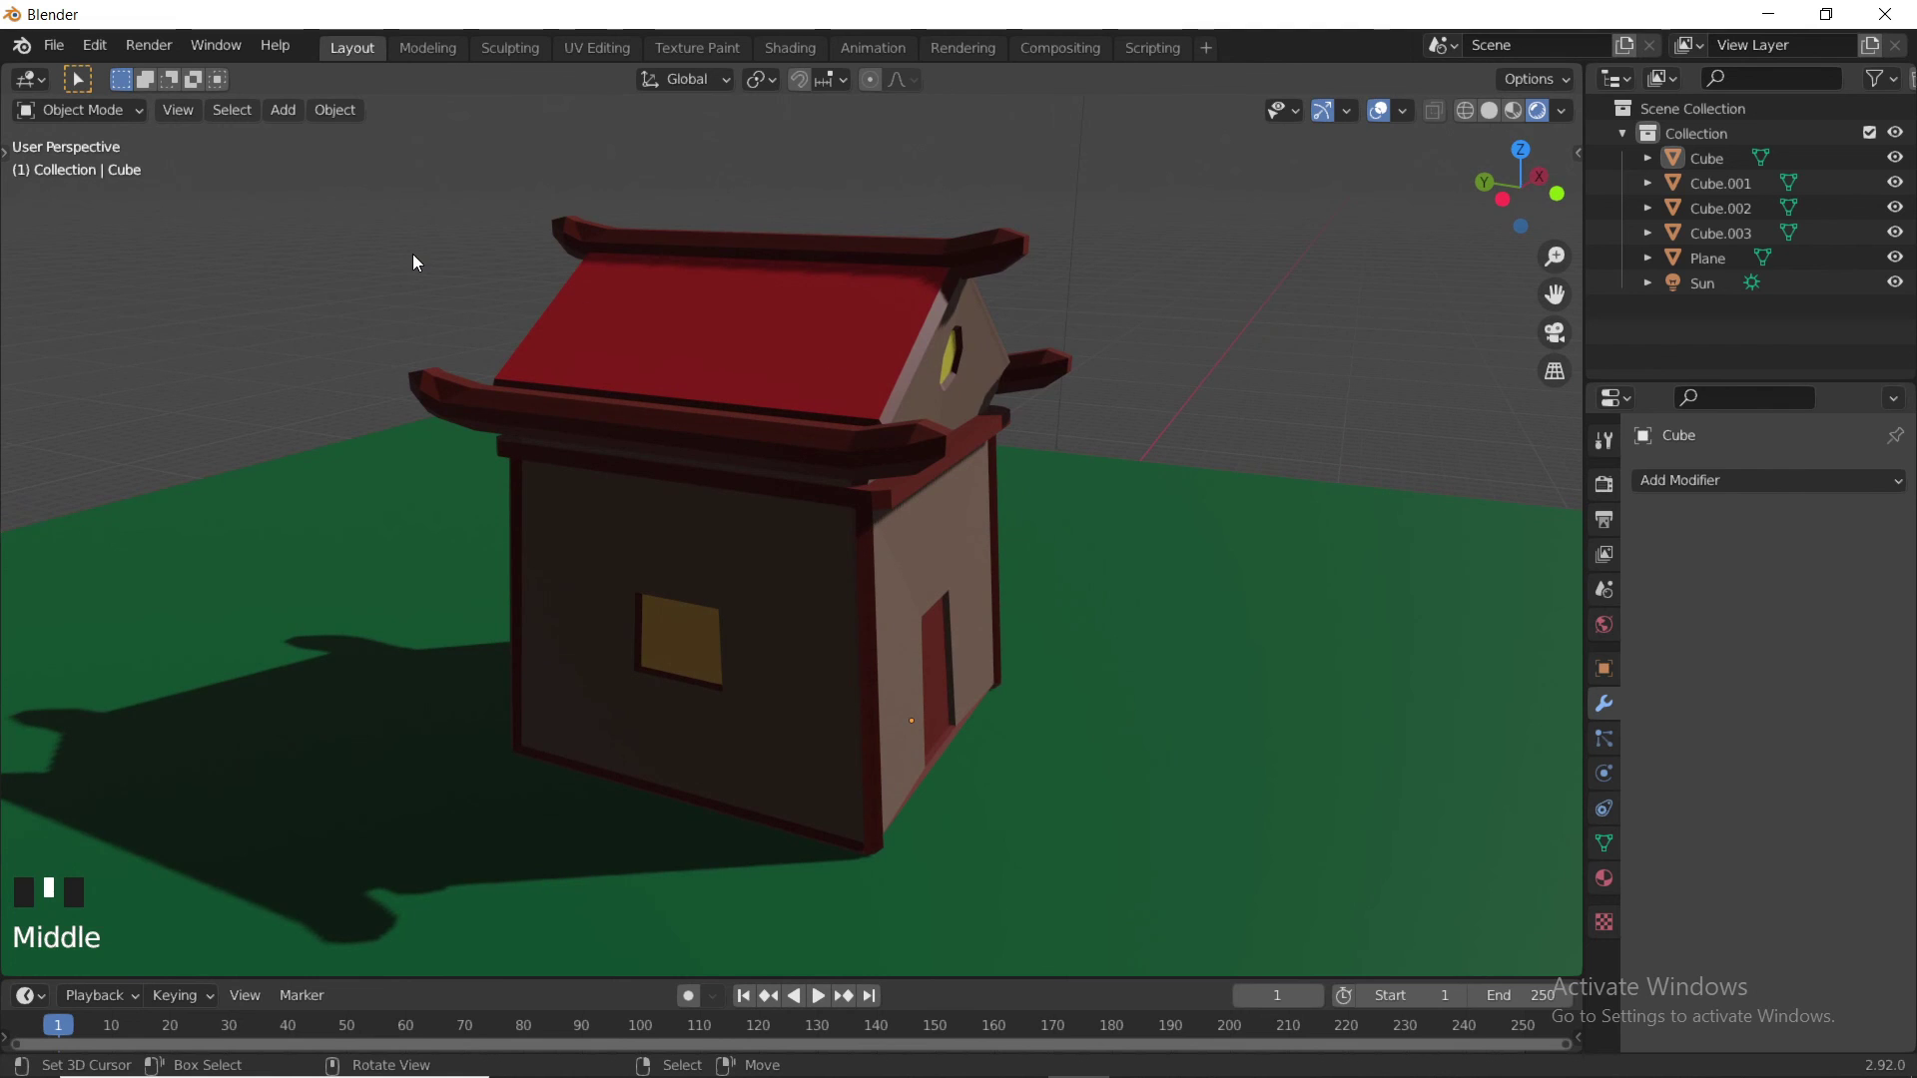
pyautogui.moveTo(1087, 381); pyautogui.dragTo(1037, 475, button='middle')
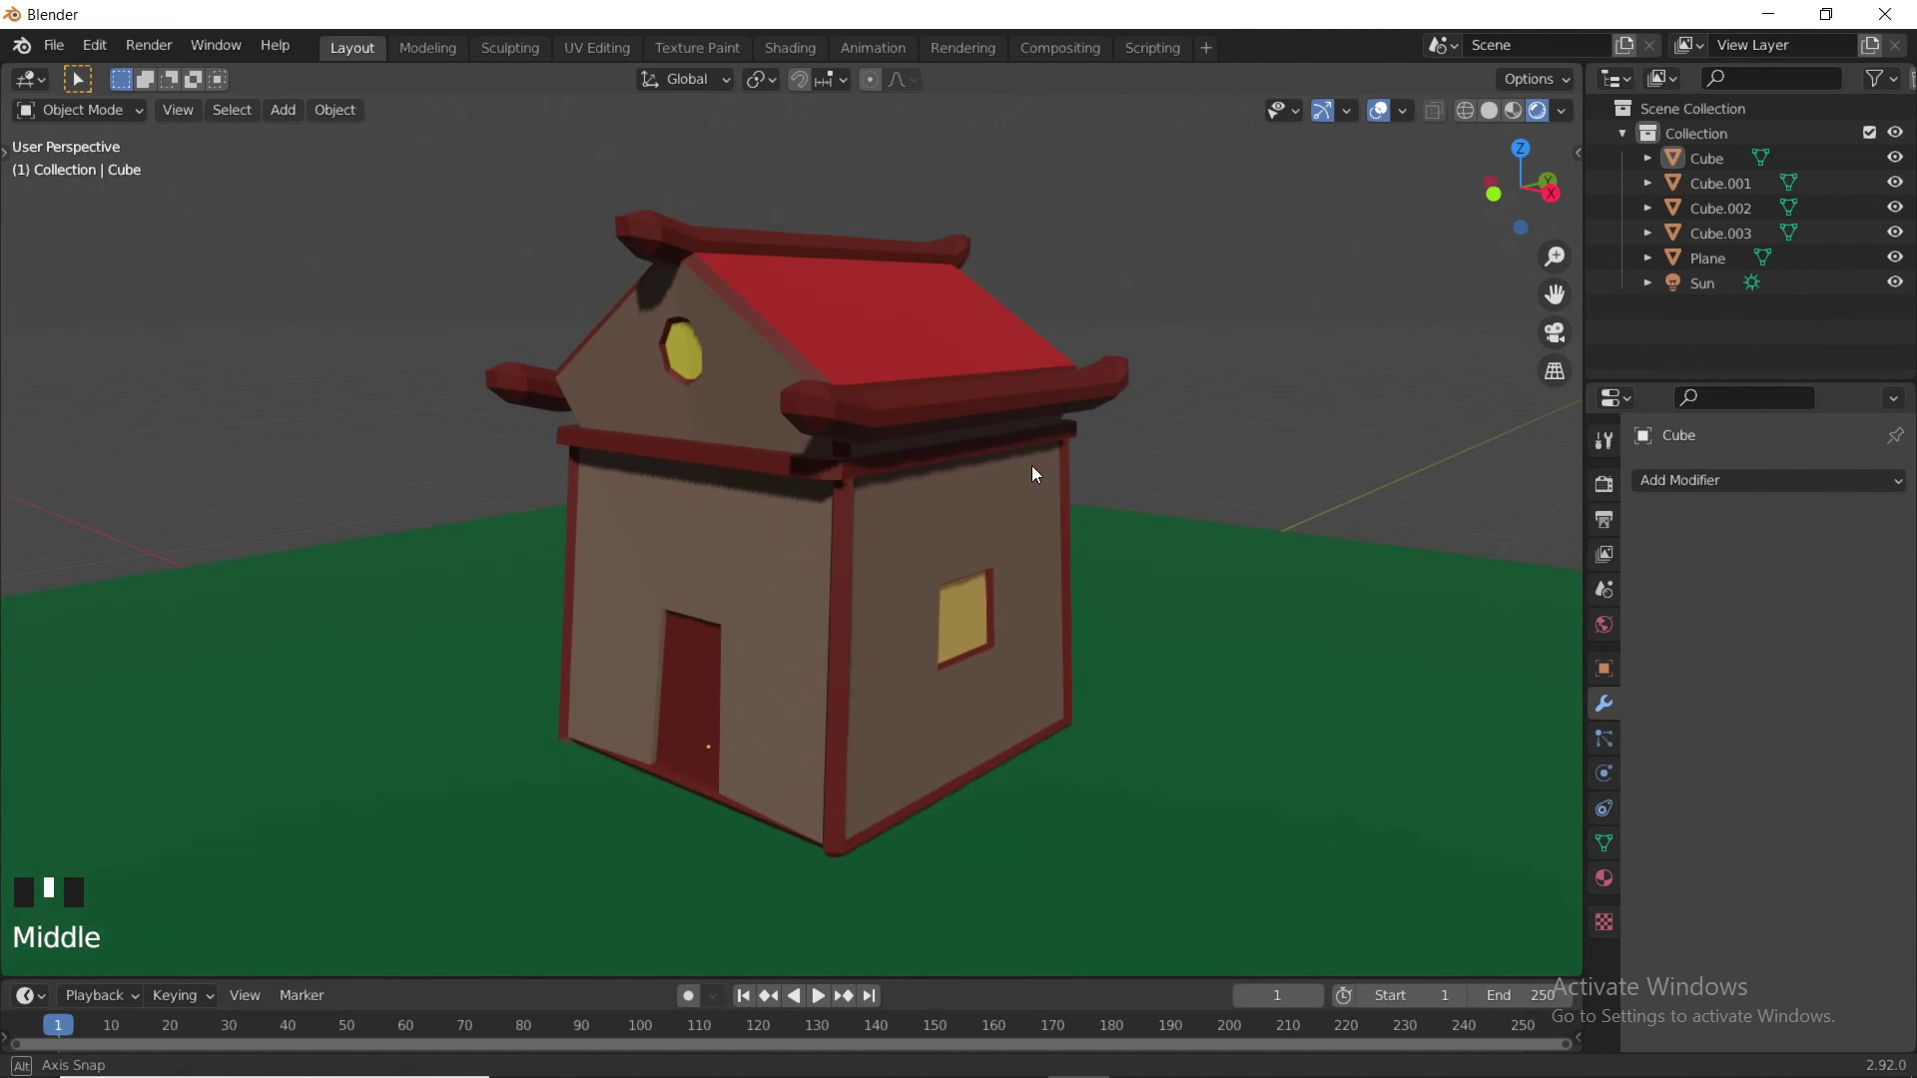
pyautogui.moveTo(1182, 438); pyautogui.dragTo(1132, 465, button='middle')
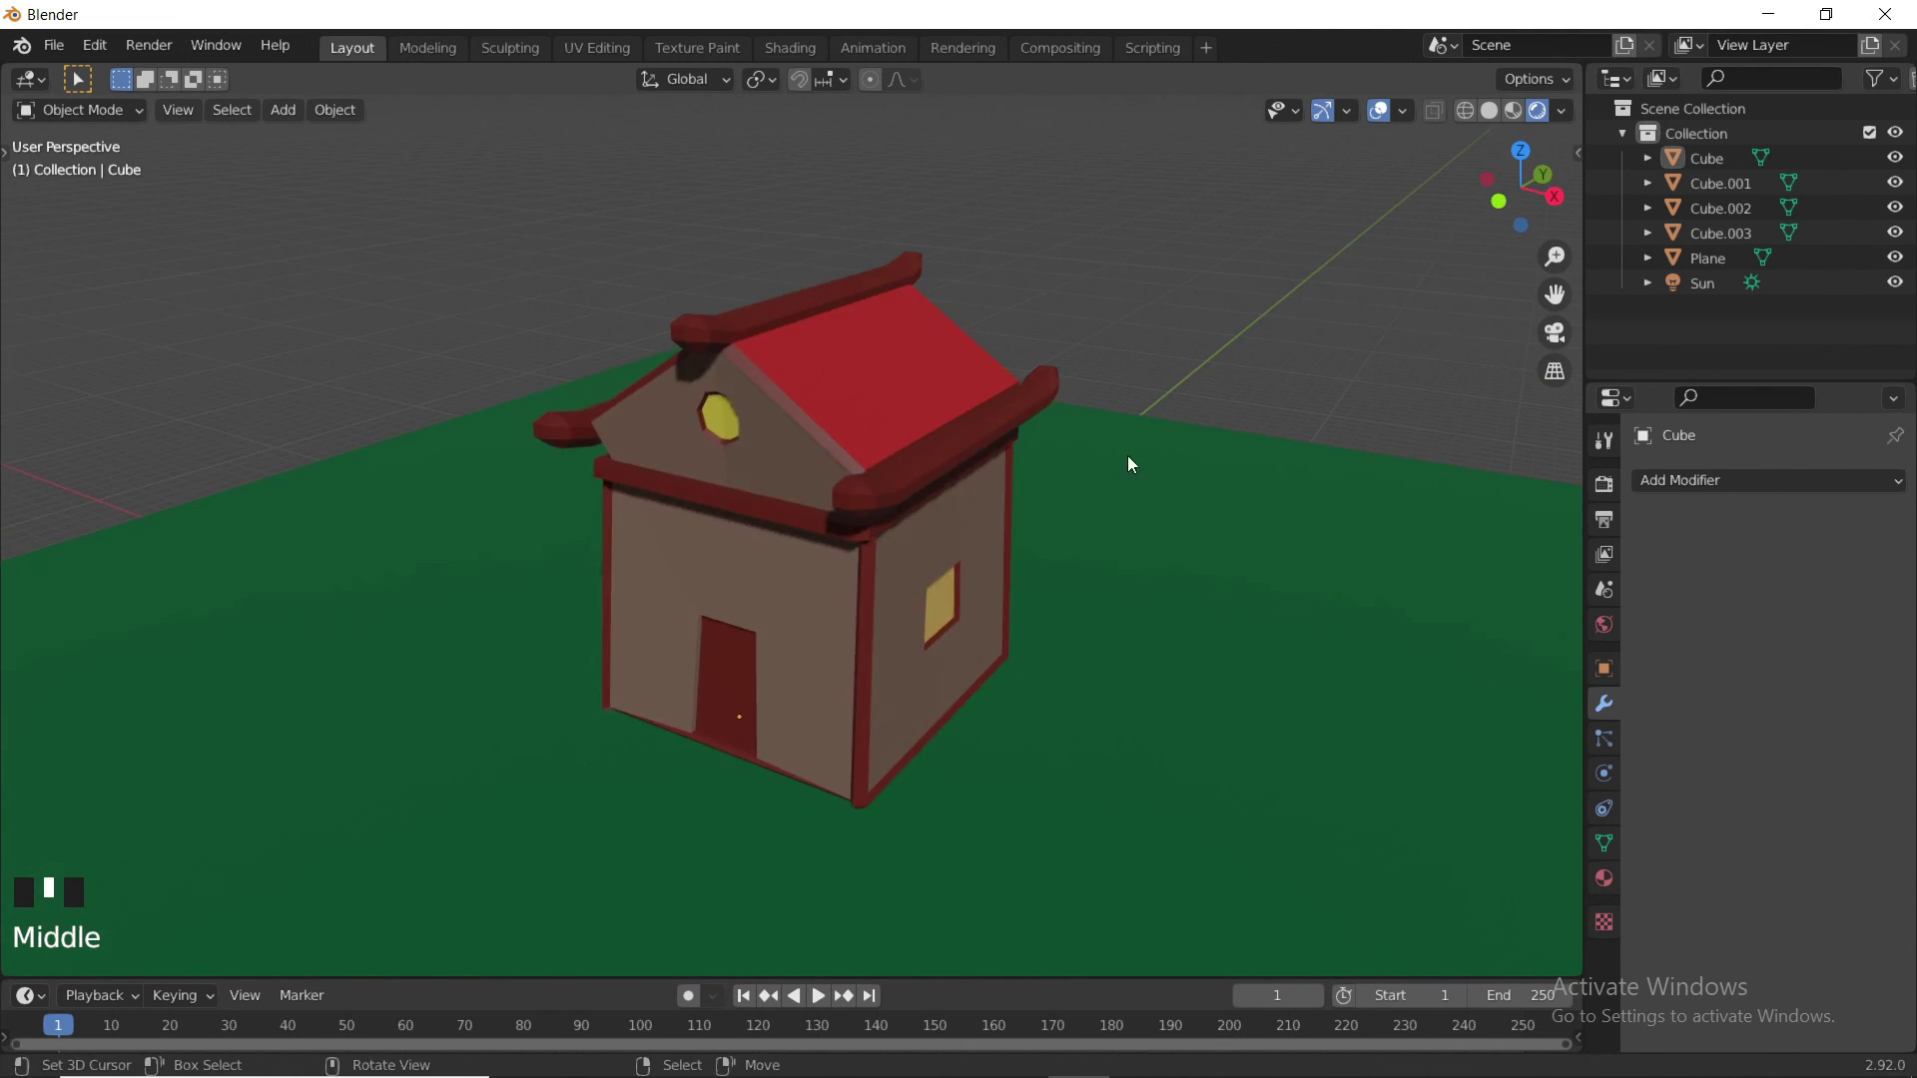
# - Open the FBX export dialog, select the base file name and close the dialog without exporting
pyautogui.click(54, 45)
pyautogui.moveTo(156, 408)
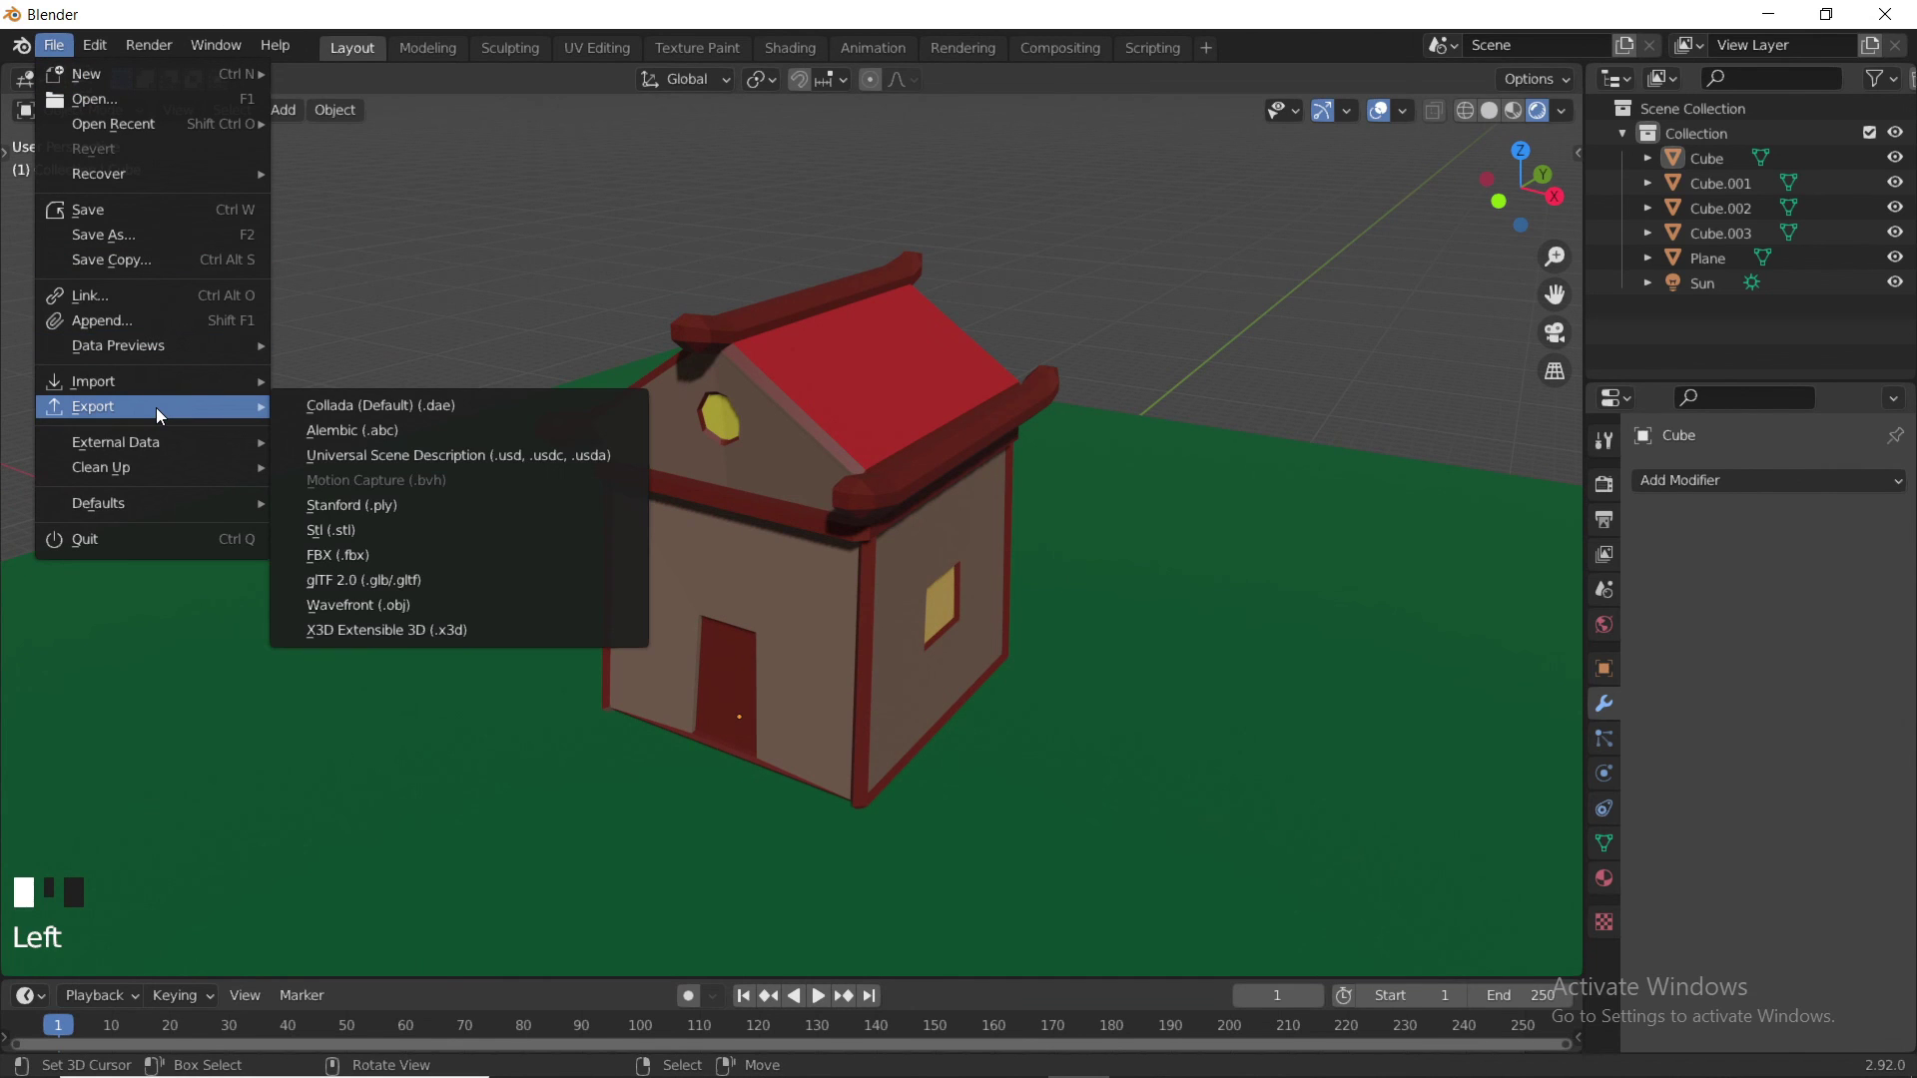
pyautogui.click(453, 554)
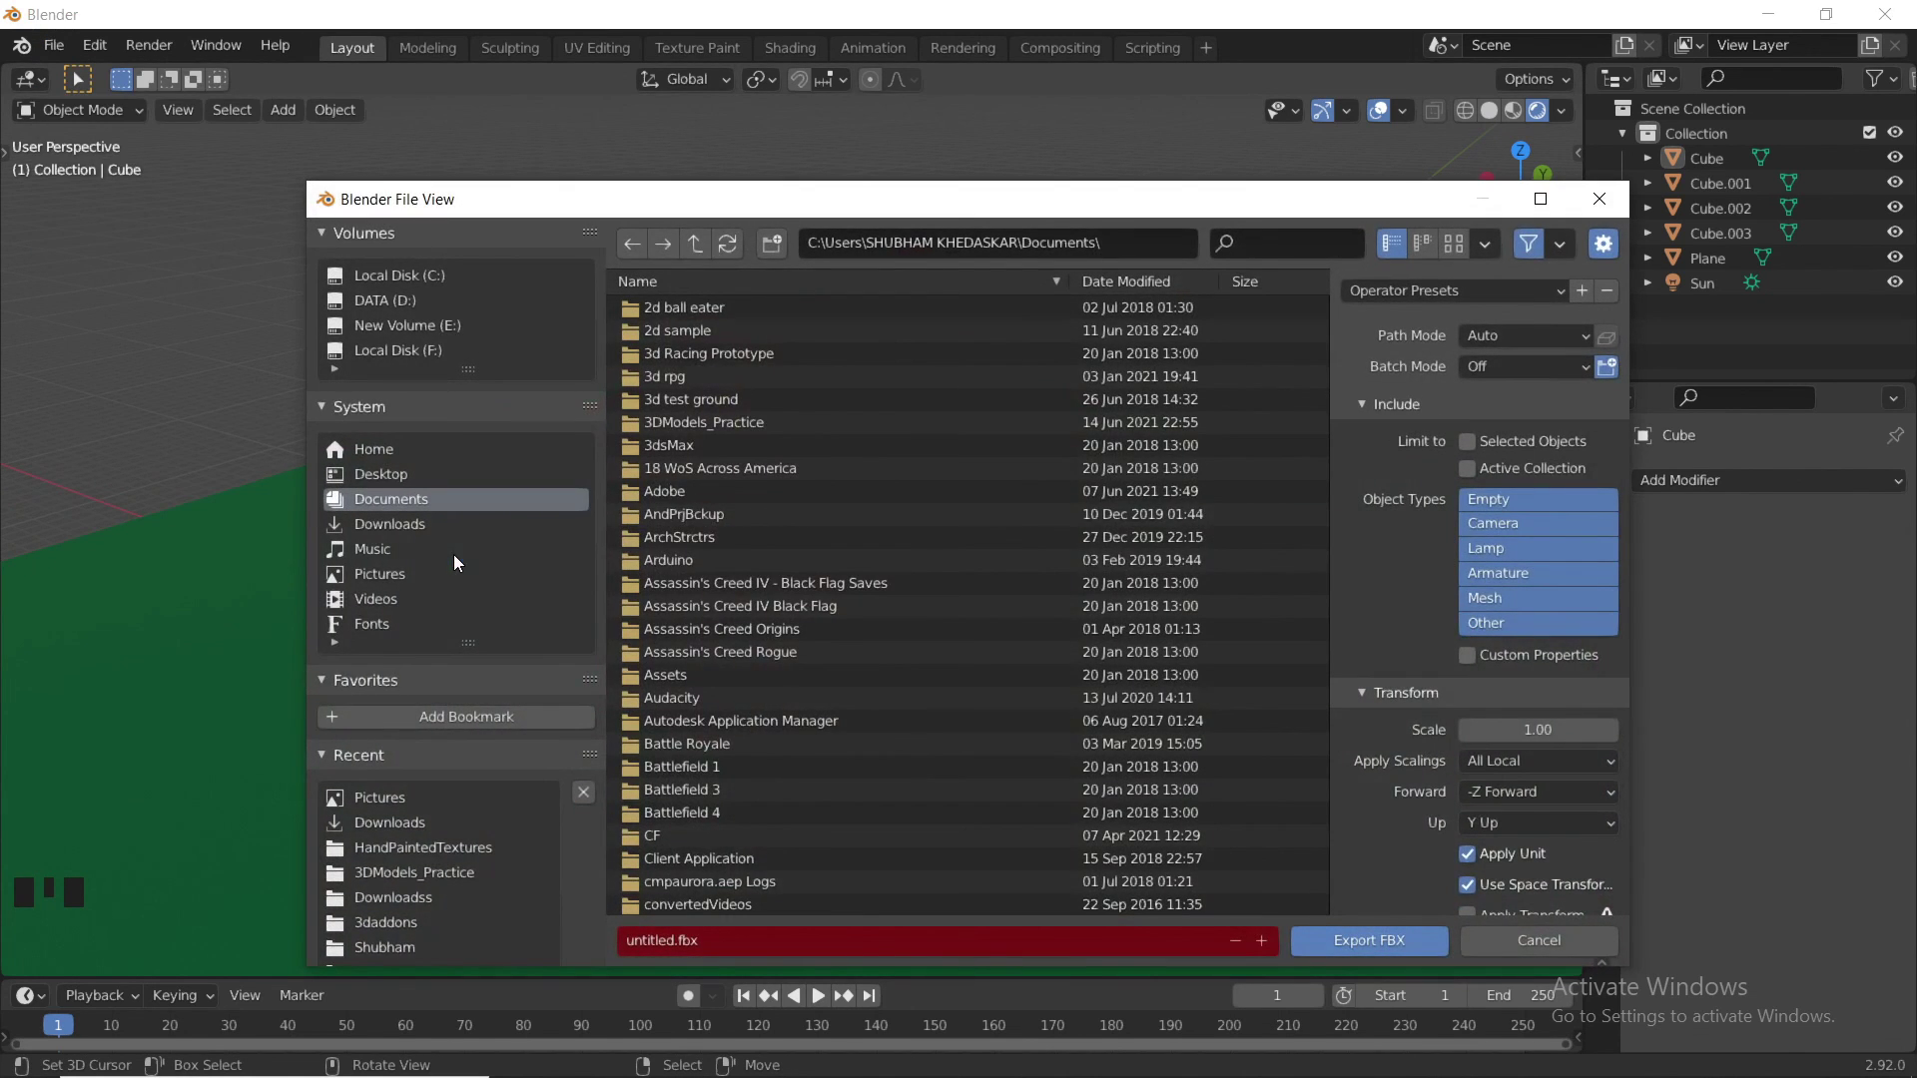
pyautogui.click(682, 947)
pyautogui.moveTo(677, 943); pyautogui.dragTo(617, 939)
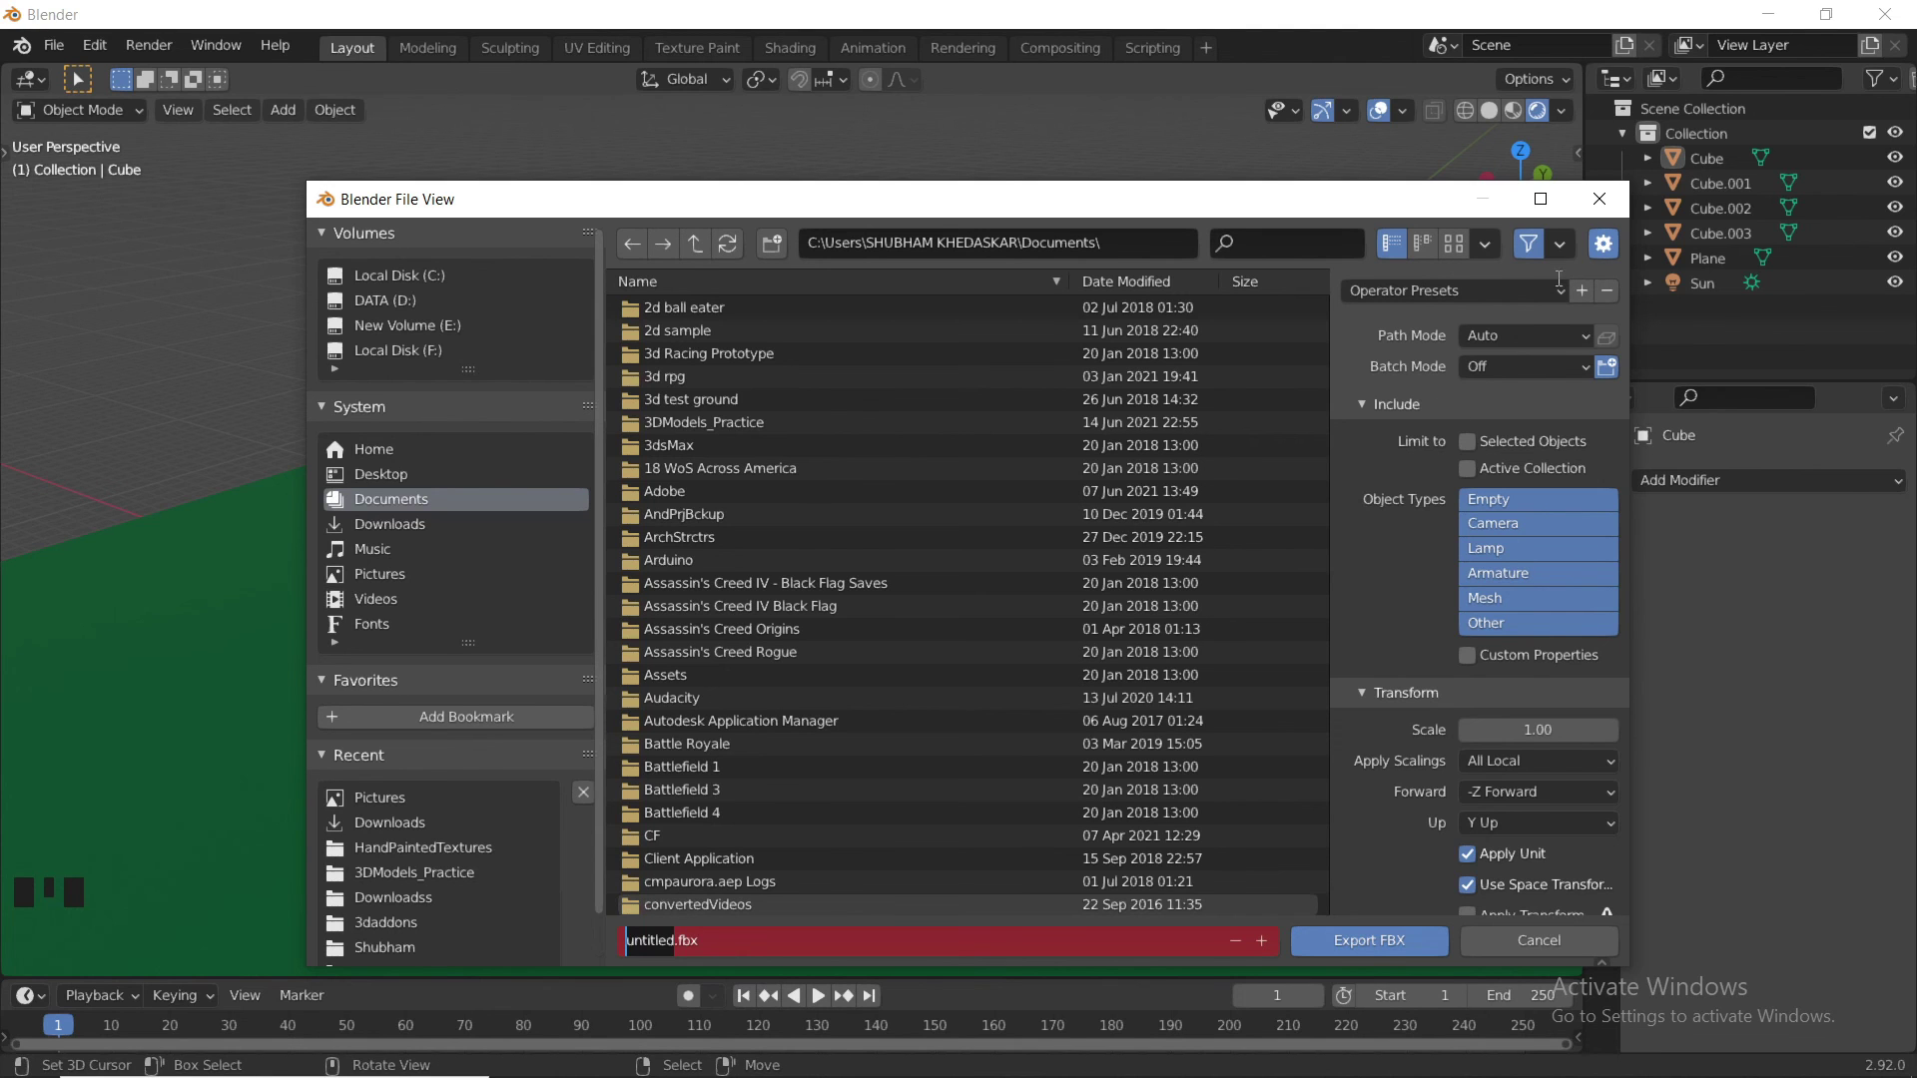
pyautogui.click(1601, 206)
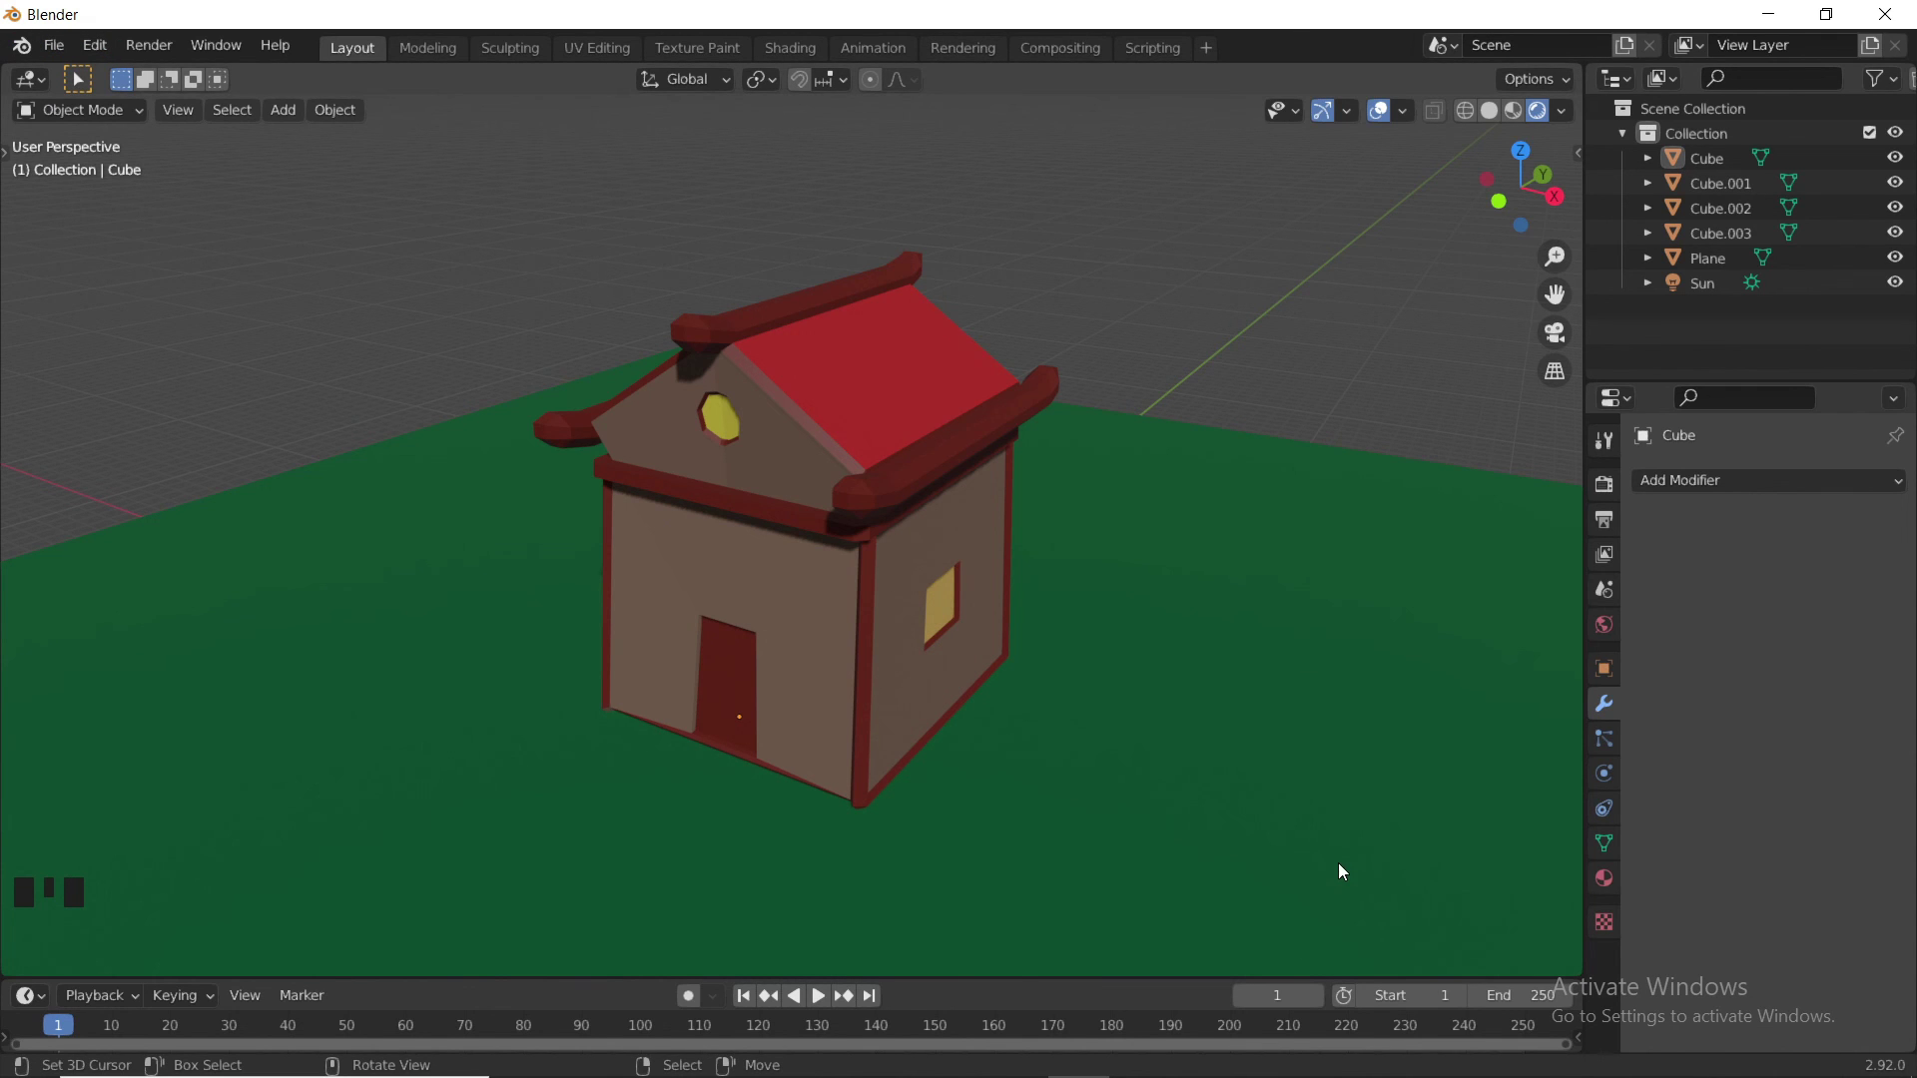
pyautogui.hotkey('alt', 'Tab')
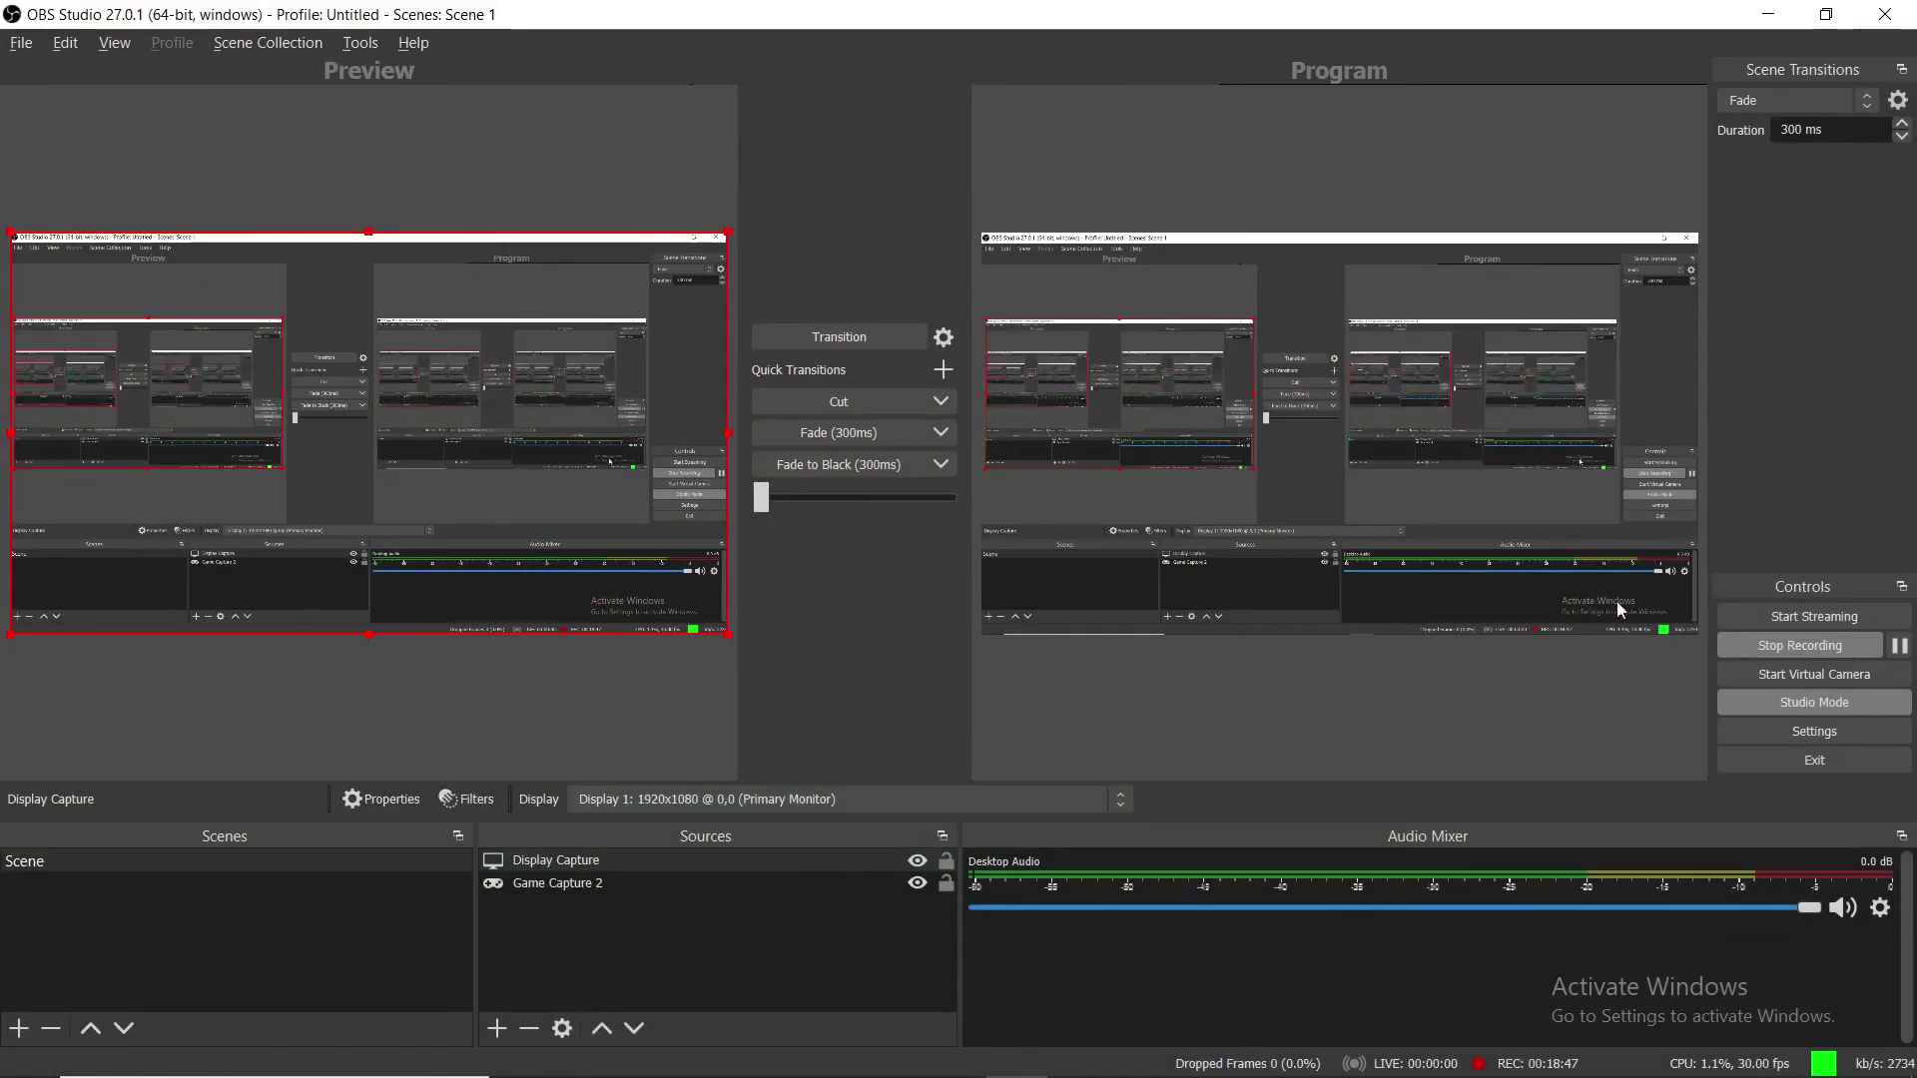
pyautogui.click(1847, 650)
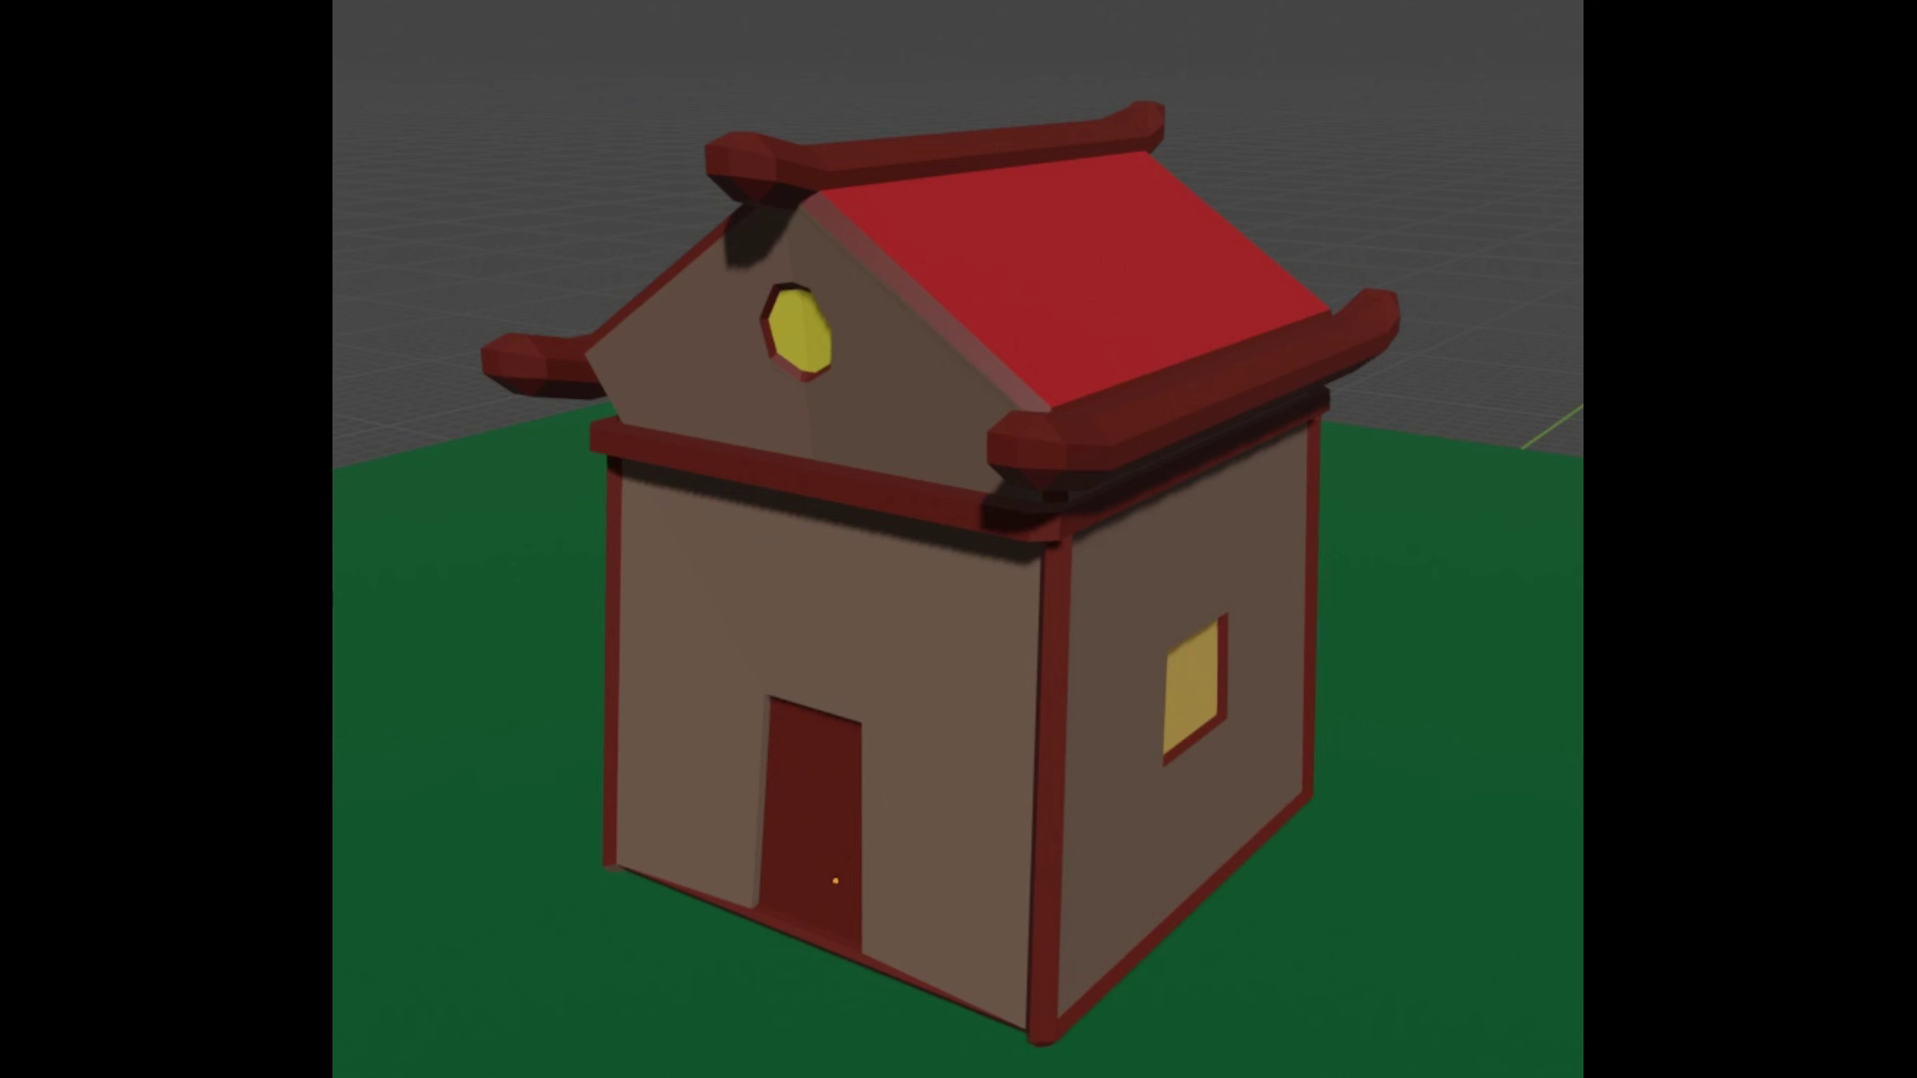